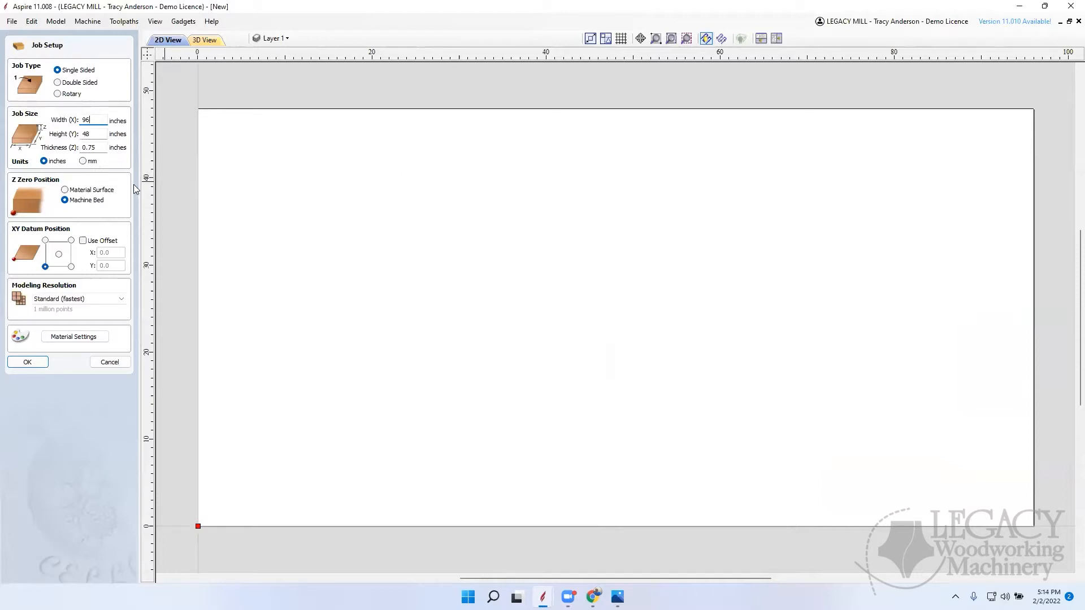
Step: Create the single-sided job at 96 x 48 inches and 0.75 inches thick, with Z zero at the machine bed
drag(95, 120, 81, 148)
click(32, 366)
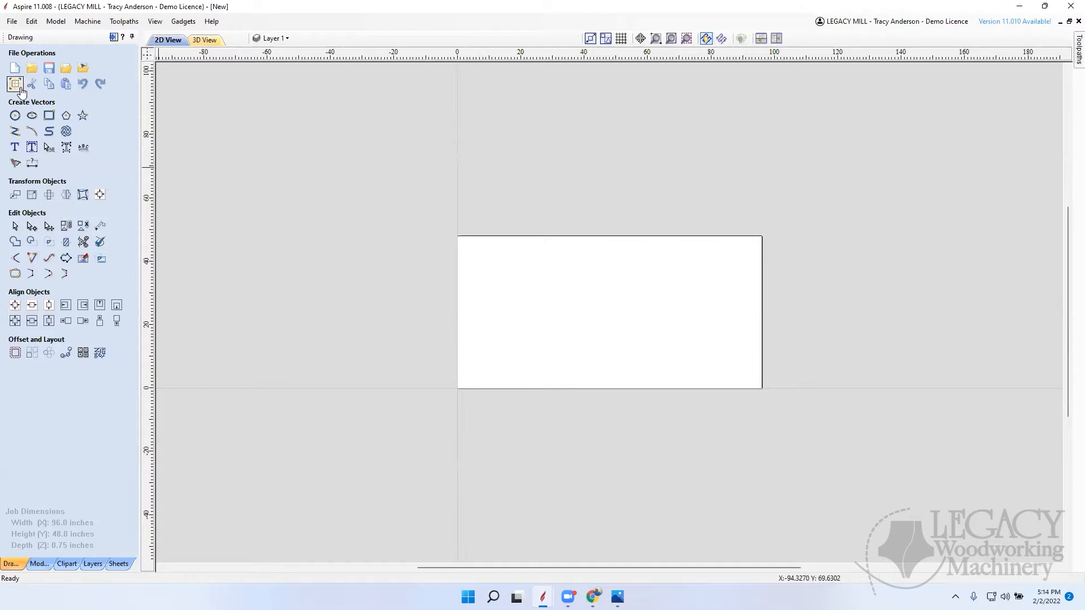
Step: Draw a straight 96-inch line along the board's upper edge, from corner to corner
click(15, 131)
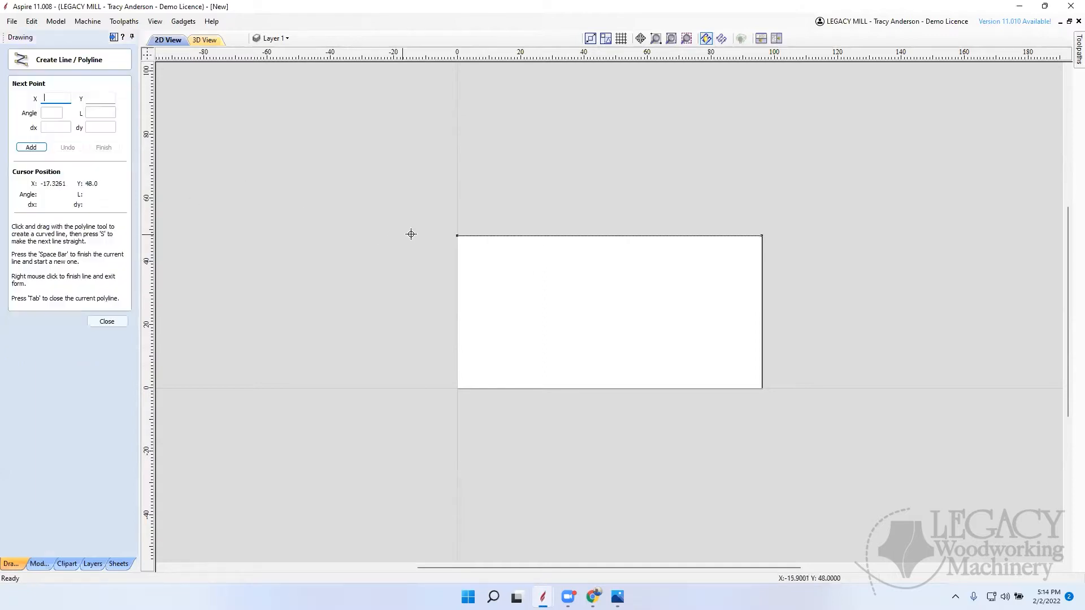
click(456, 236)
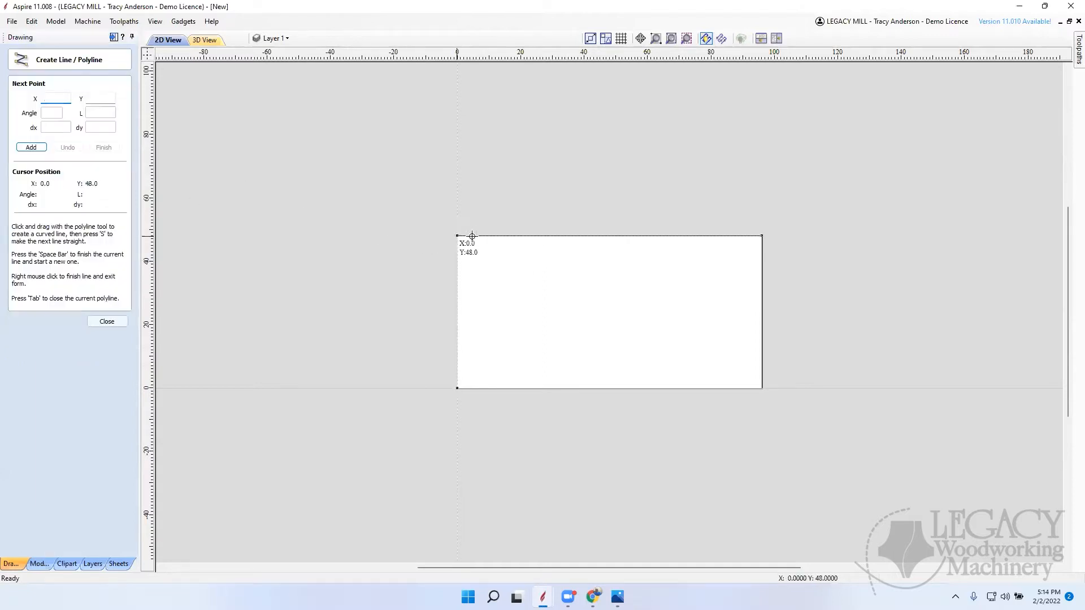
click(760, 236)
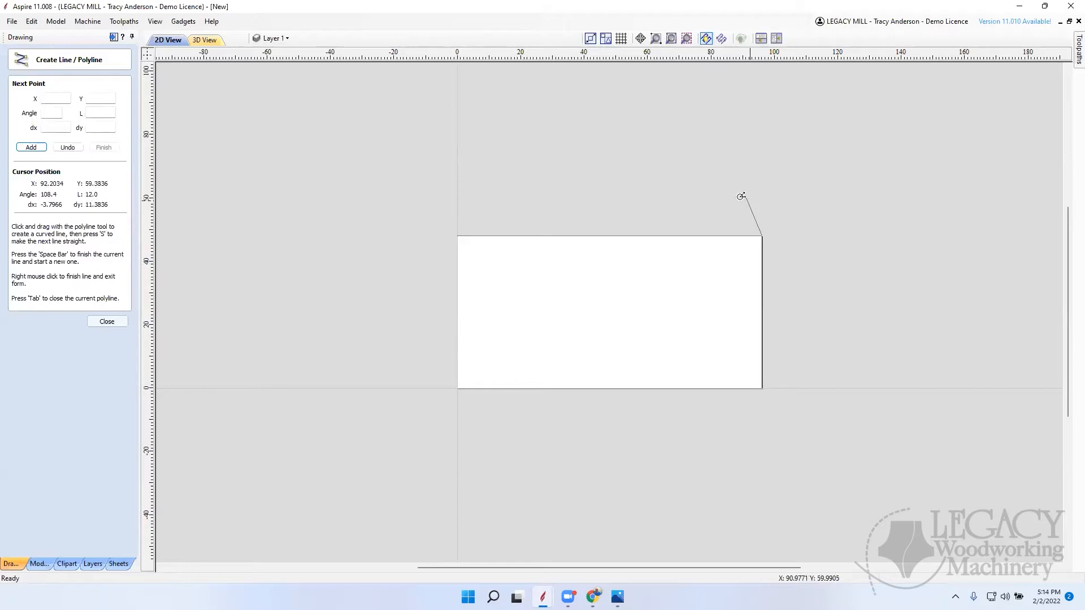
right_click(350, 221)
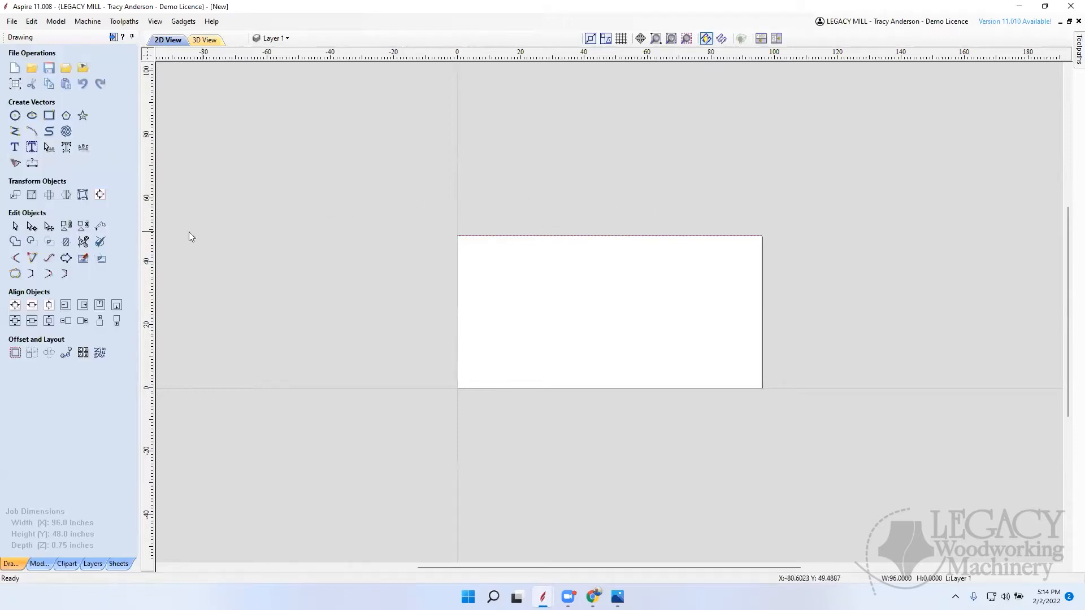
Step: Move the line straight up with a relative Y offset, placing it at about Y 87 inches
click(15, 195)
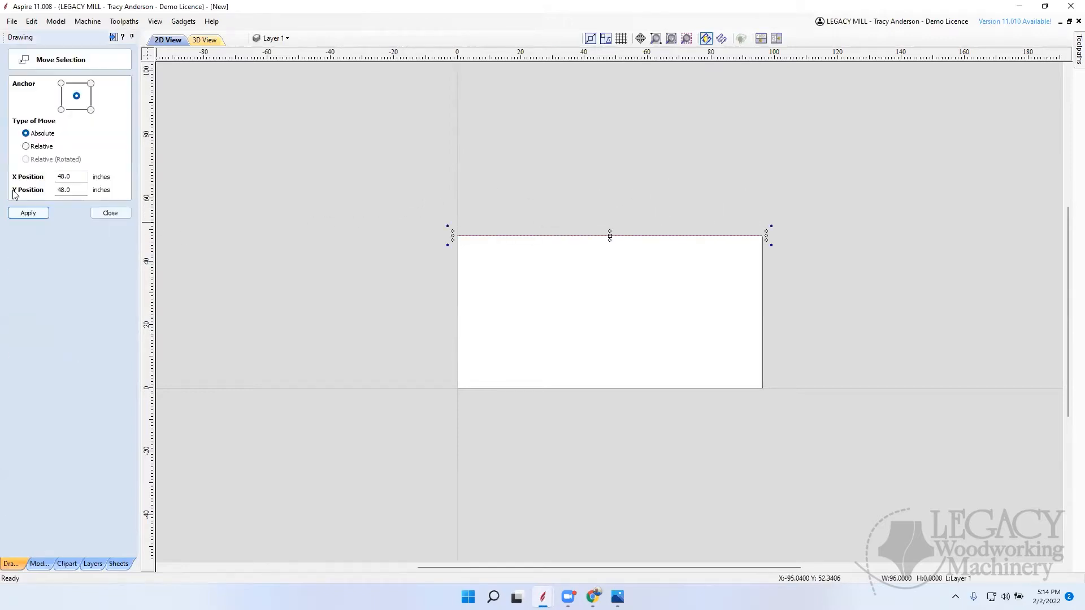
click(37, 147)
double_click(60, 190)
text(3)
key(Return)
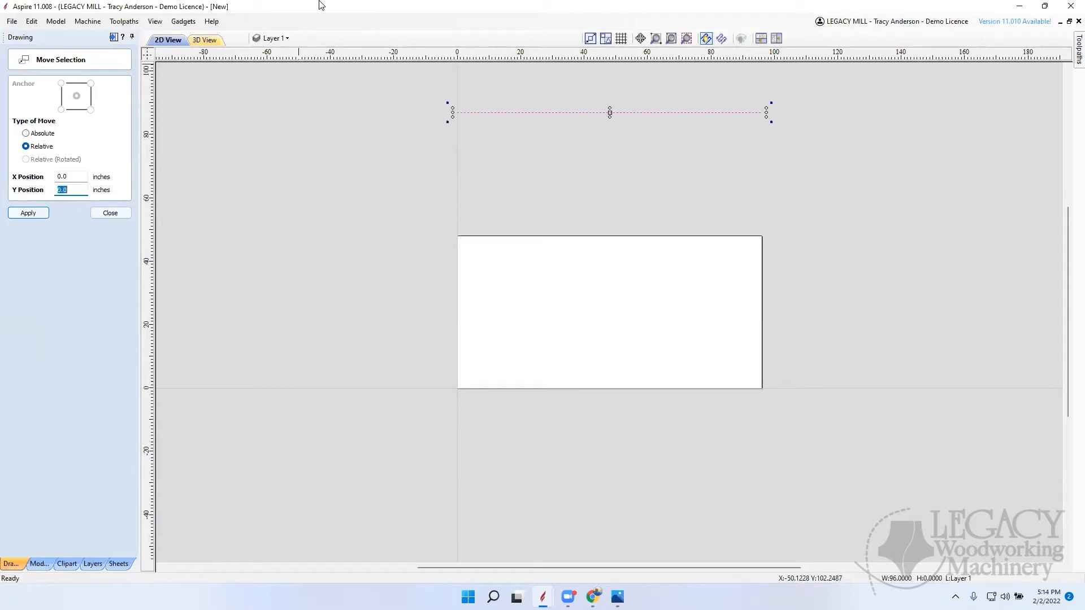
click(469, 131)
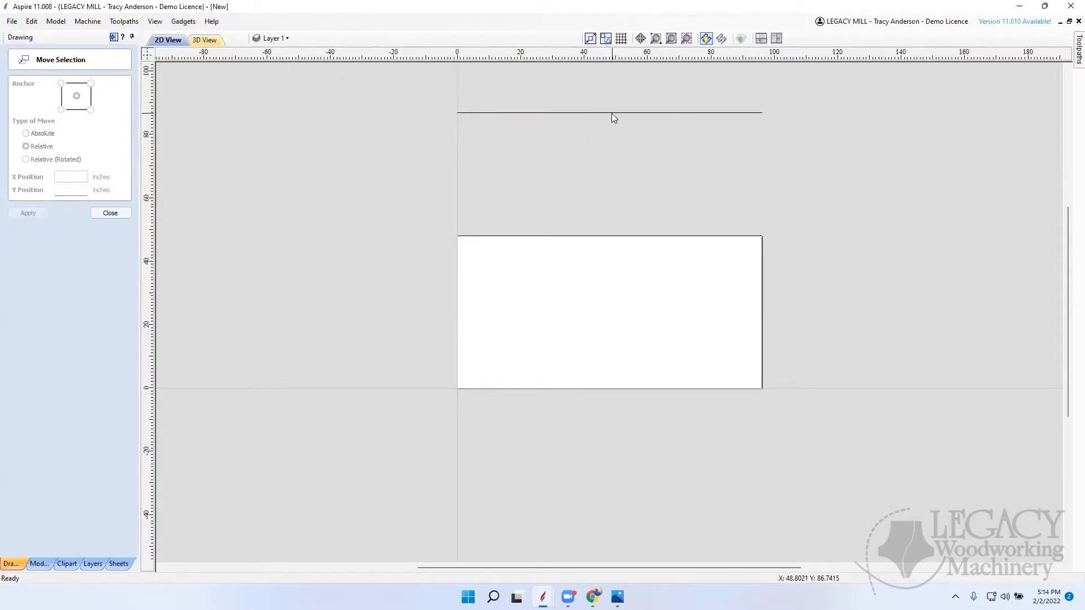
scroll(610, 247, down, 1)
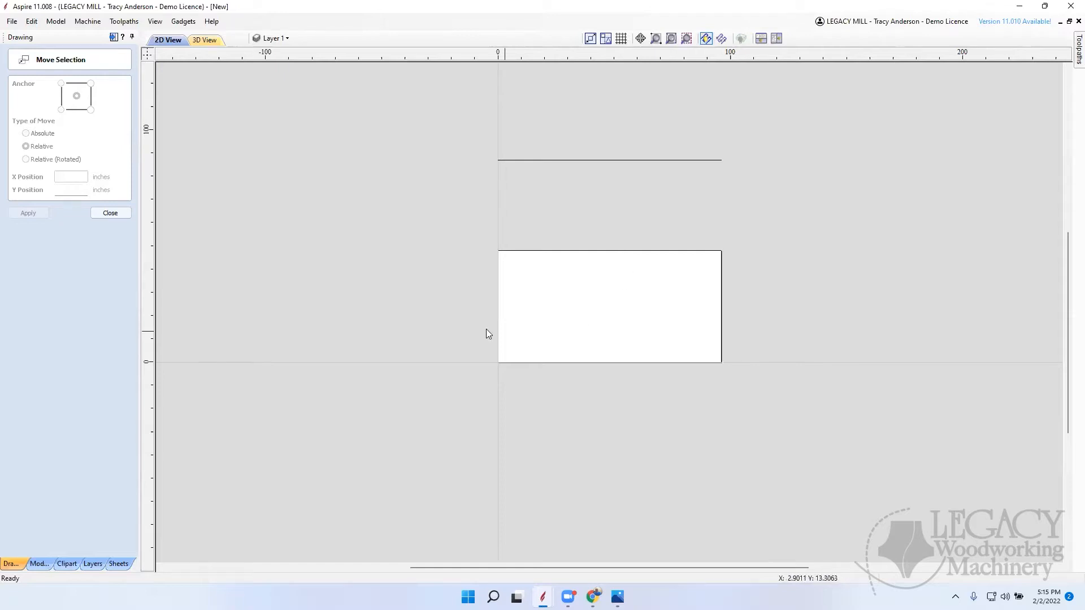
click(113, 214)
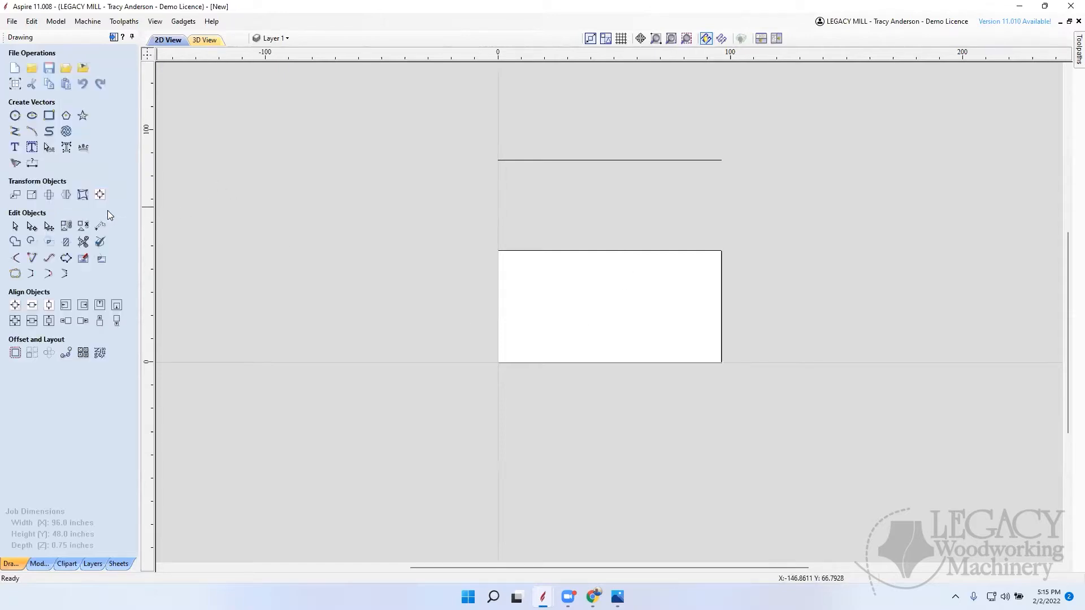
click(15, 131)
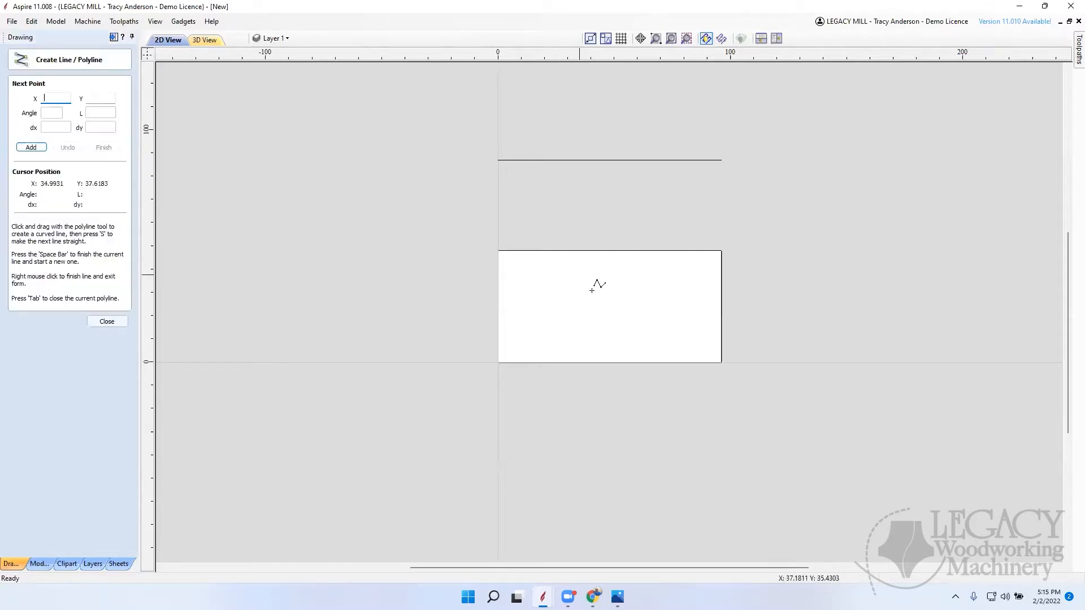
scroll(498, 362, down, 1)
click(498, 362)
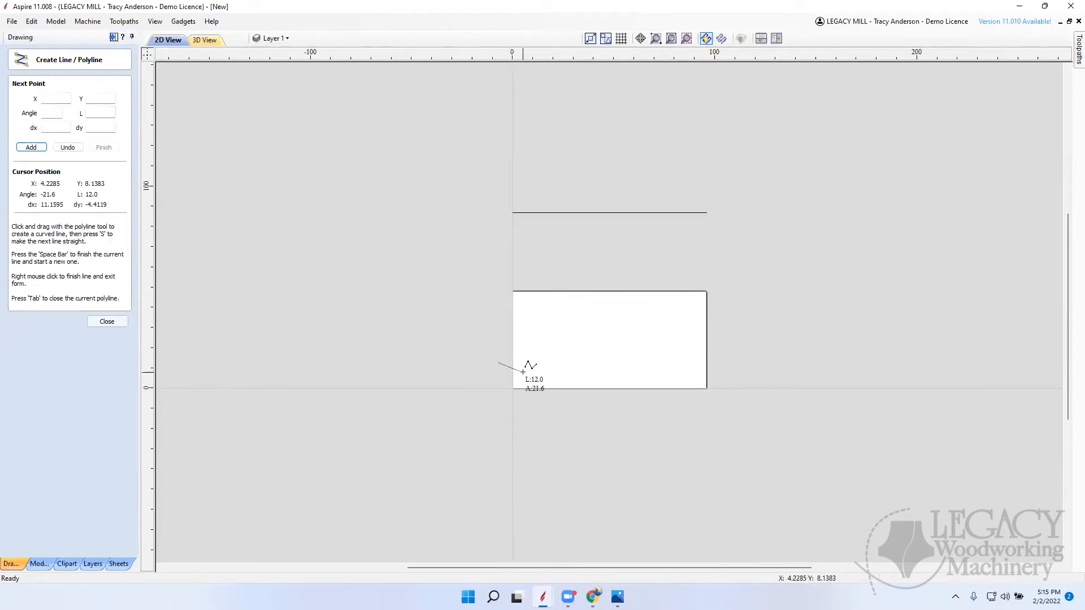
right_click(521, 372)
Step: Draw a straight 96-inch line along the board's lower edge, from corner to corner
click(15, 131)
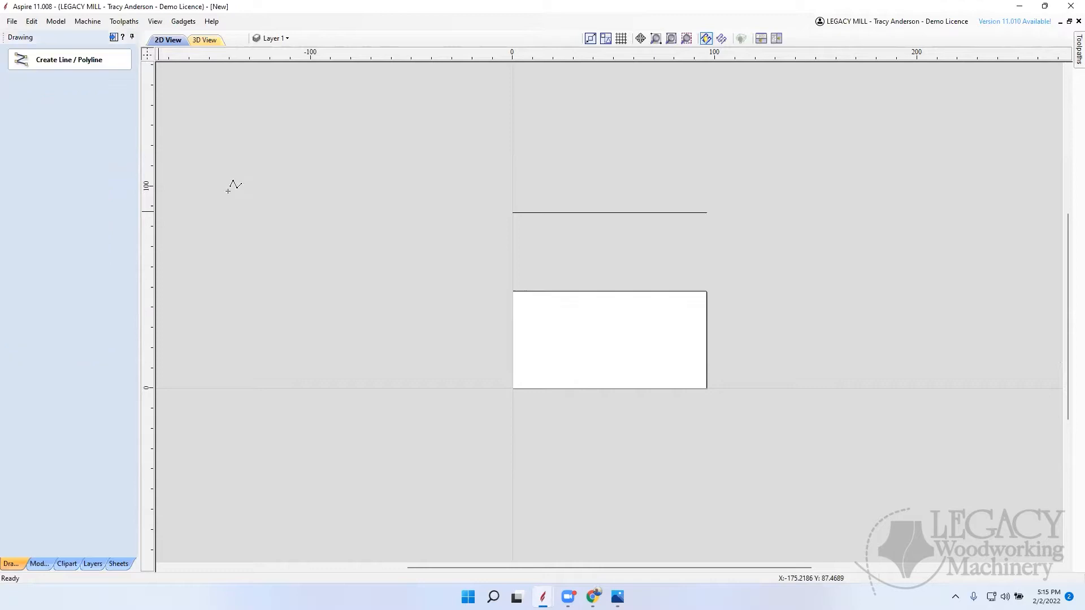
click(513, 388)
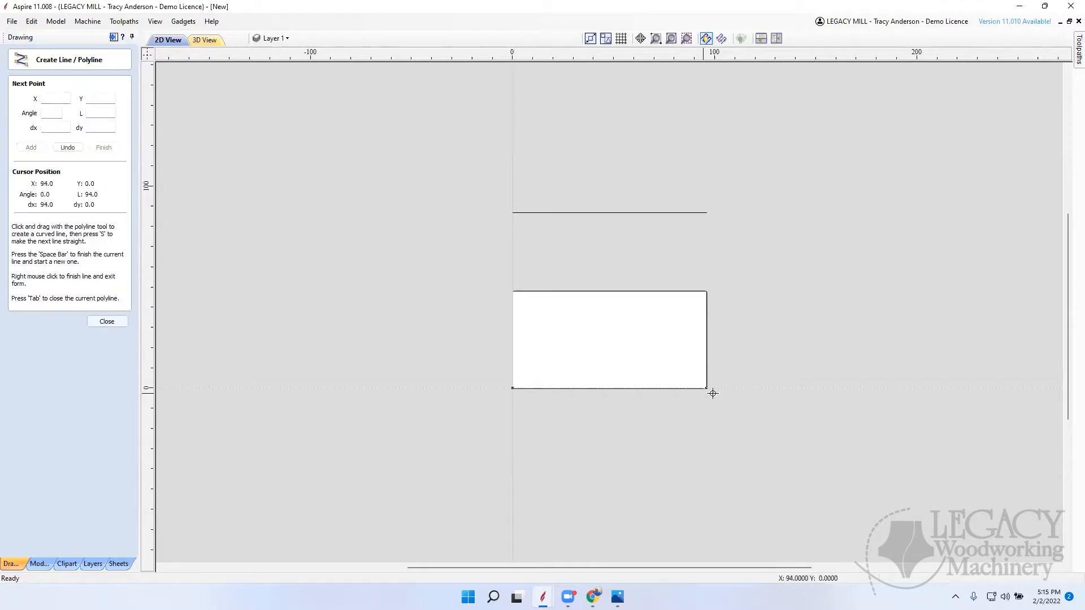
click(708, 388)
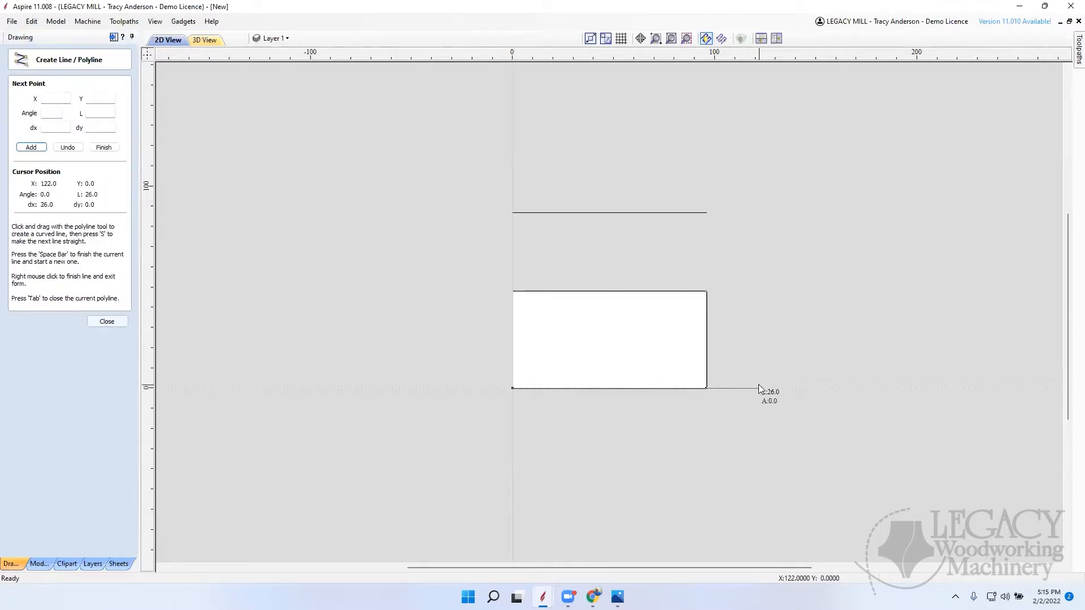
right_click(758, 390)
Step: Move the lower line straight up with a relative Y offset of about 16 inches
click(15, 195)
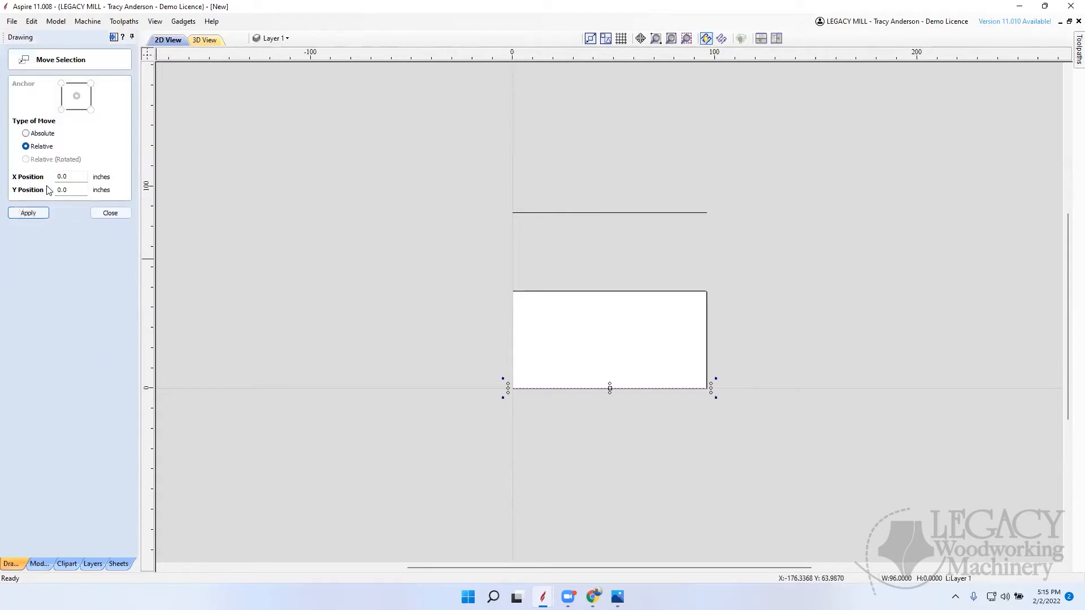
double_click(74, 190)
text(16)
key(Return)
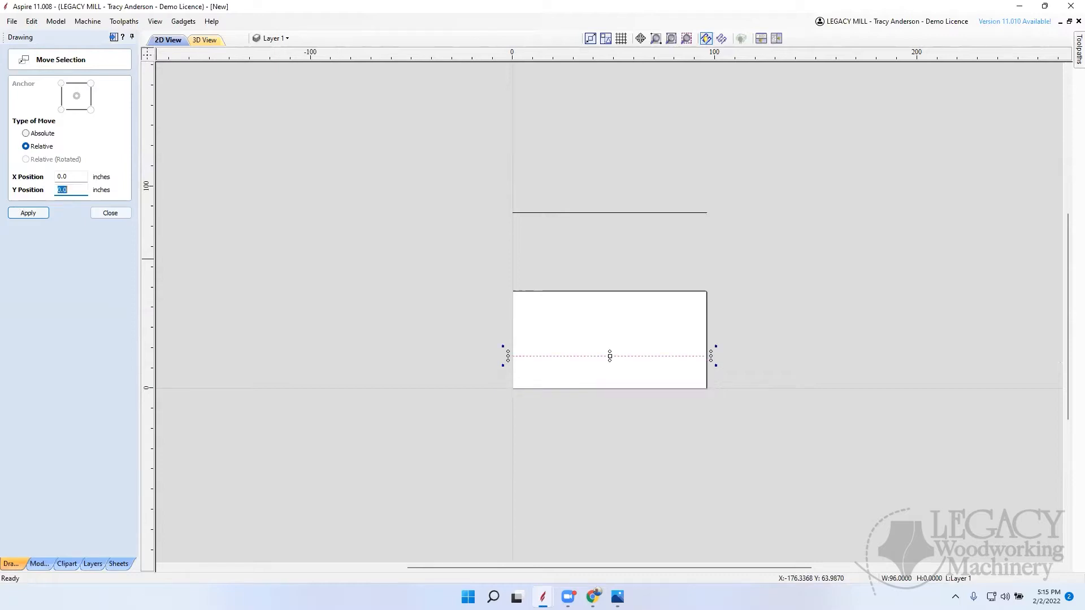
click(635, 245)
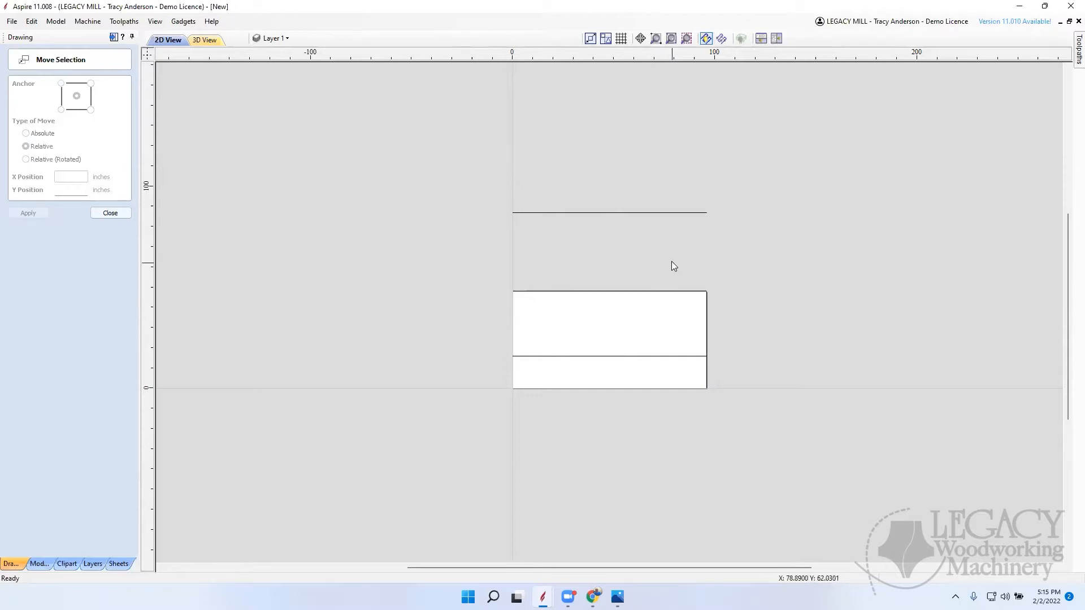
click(111, 215)
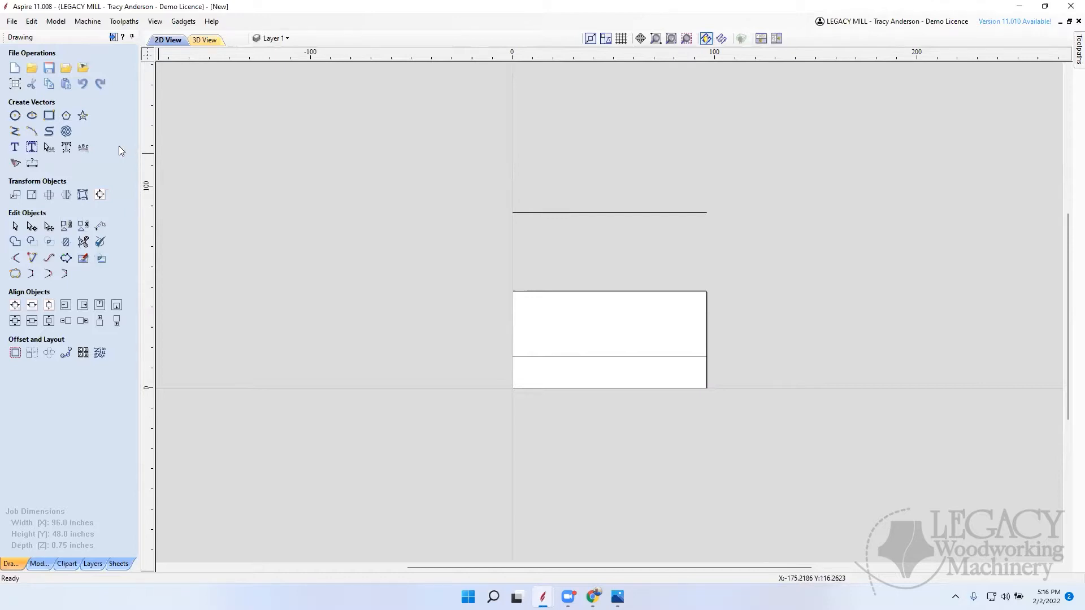
Step: Draw an 80-inch-wide rectangle between the board and the upper line, starting at X 0, and set its height to 0.75 inches
click(50, 117)
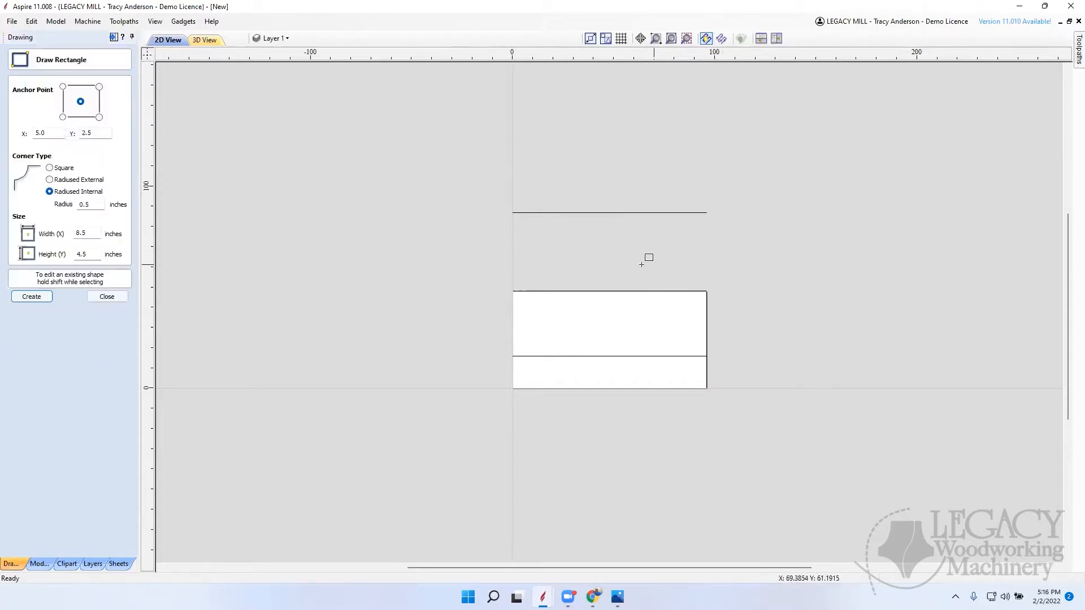
drag(513, 269, 675, 248)
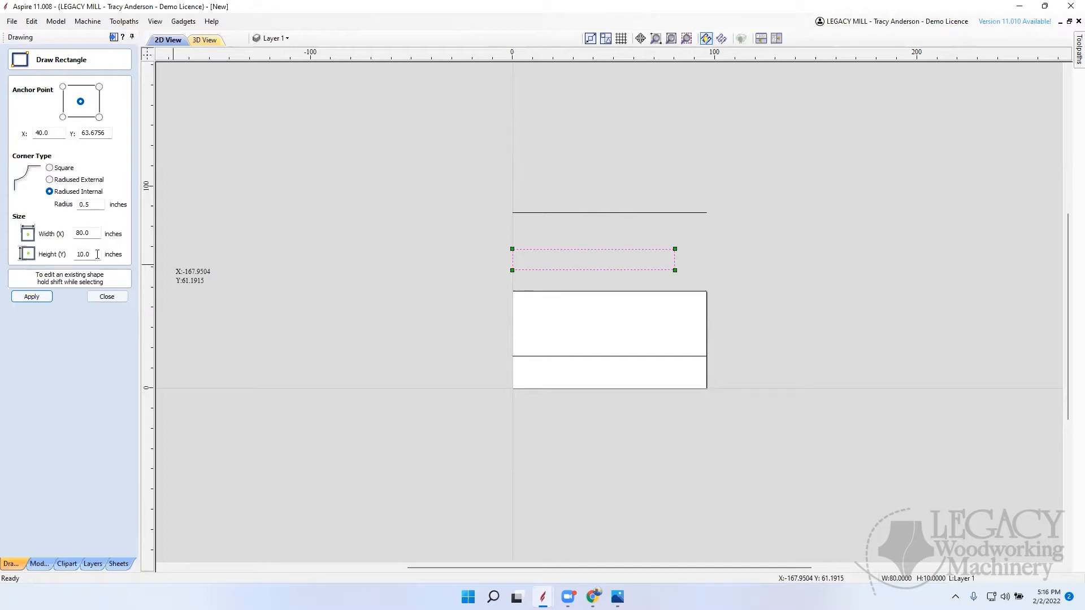
drag(98, 254, 66, 254)
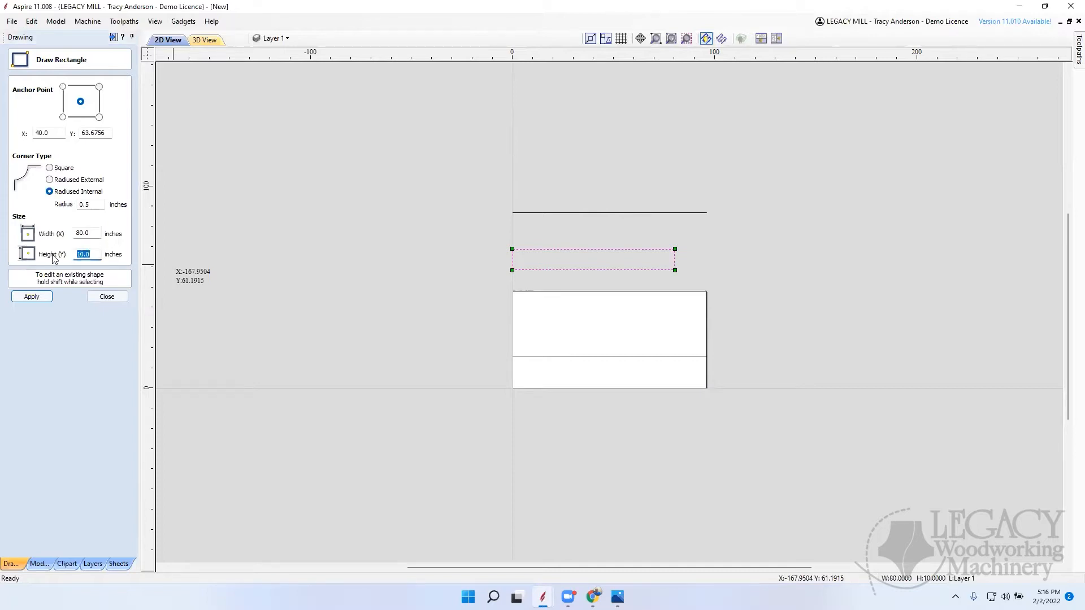
text(.75)
key(Return)
click(107, 296)
scroll(537, 260, up, 5)
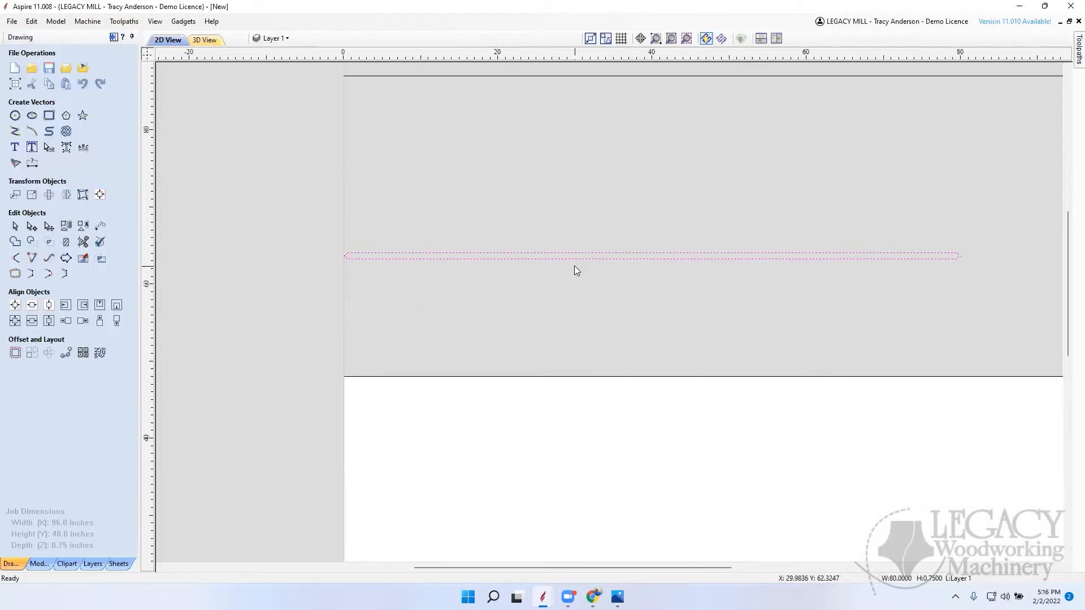
click(576, 266)
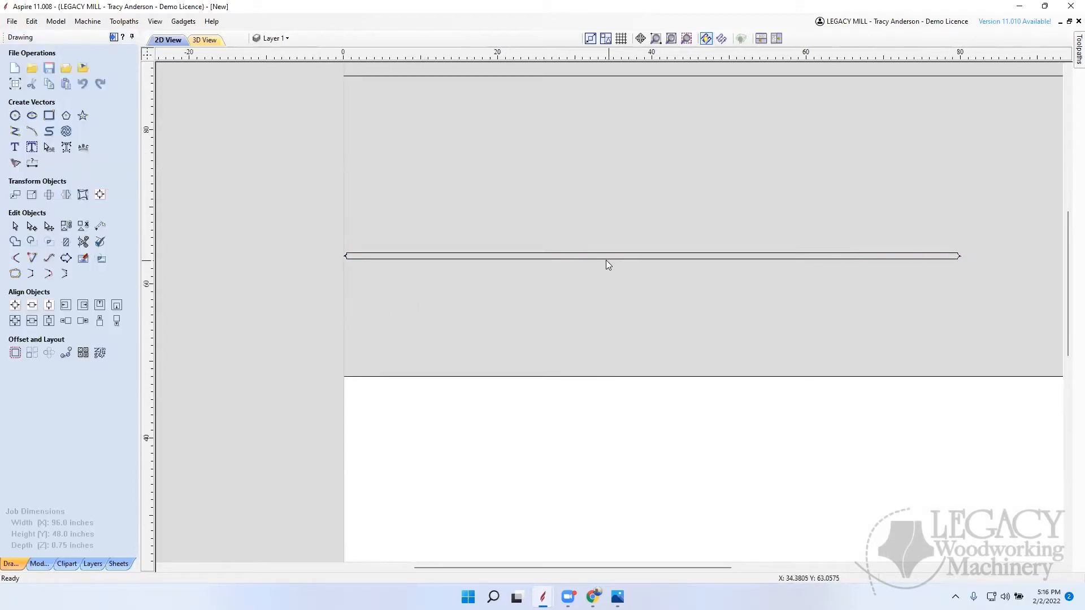
Step: Change the thin rectangle's corner type to Square
click(422, 259)
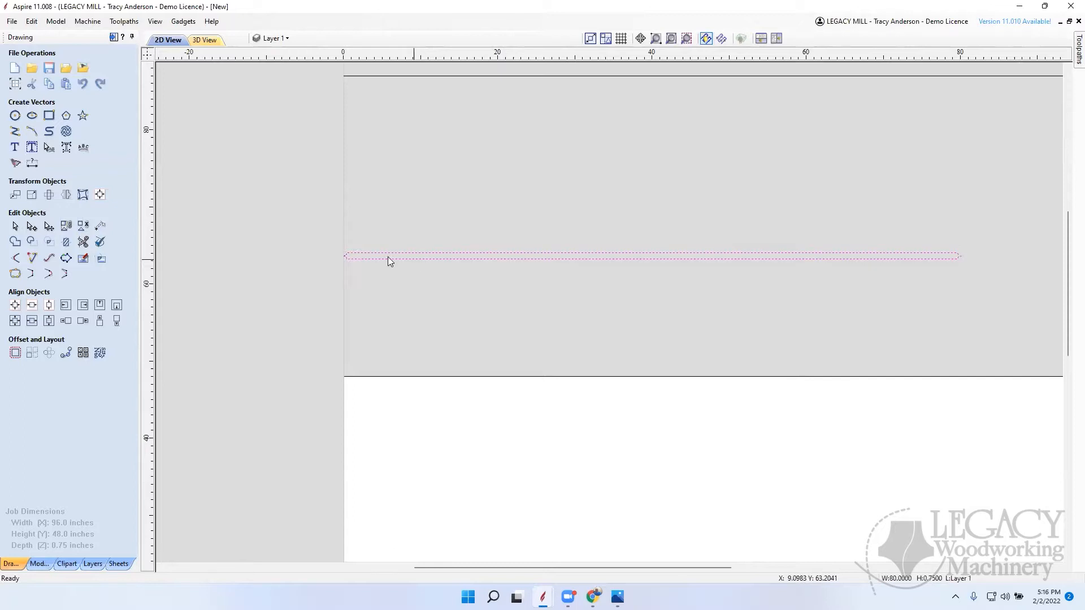
click(50, 116)
click(50, 168)
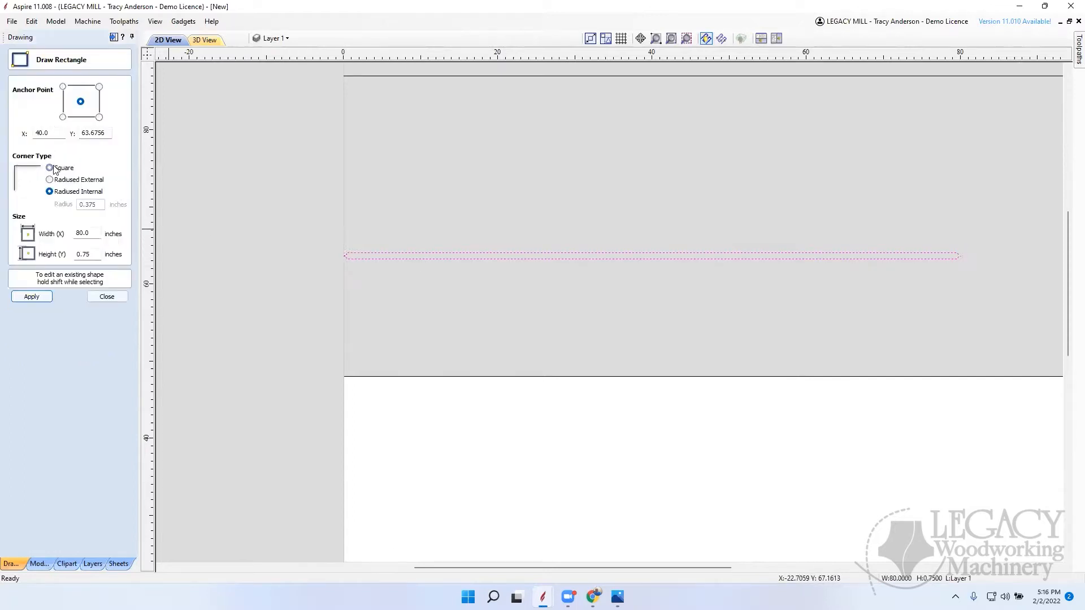
click(30, 296)
click(107, 297)
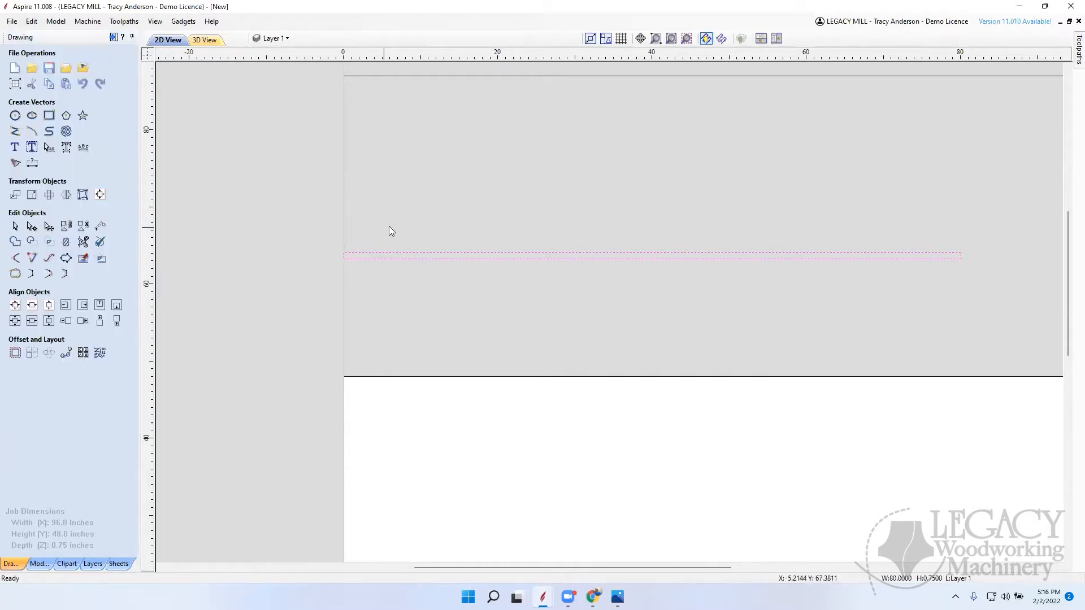
Step: Duplicate the thin rectangle and shift the copy up with a relative Y offset of about 6.75 inches
key(ctrl+a)
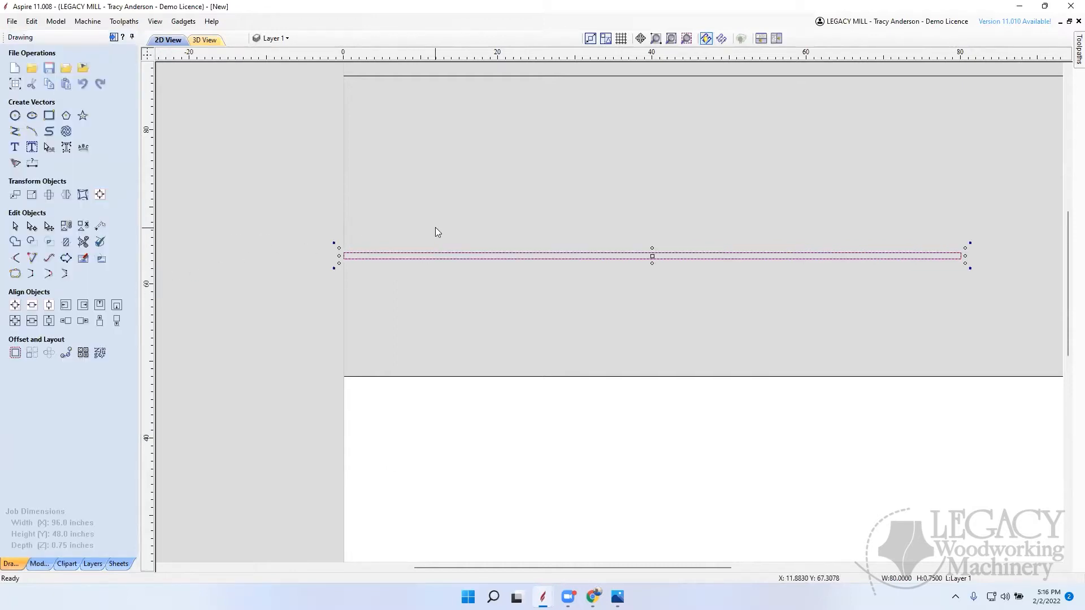
click(15, 195)
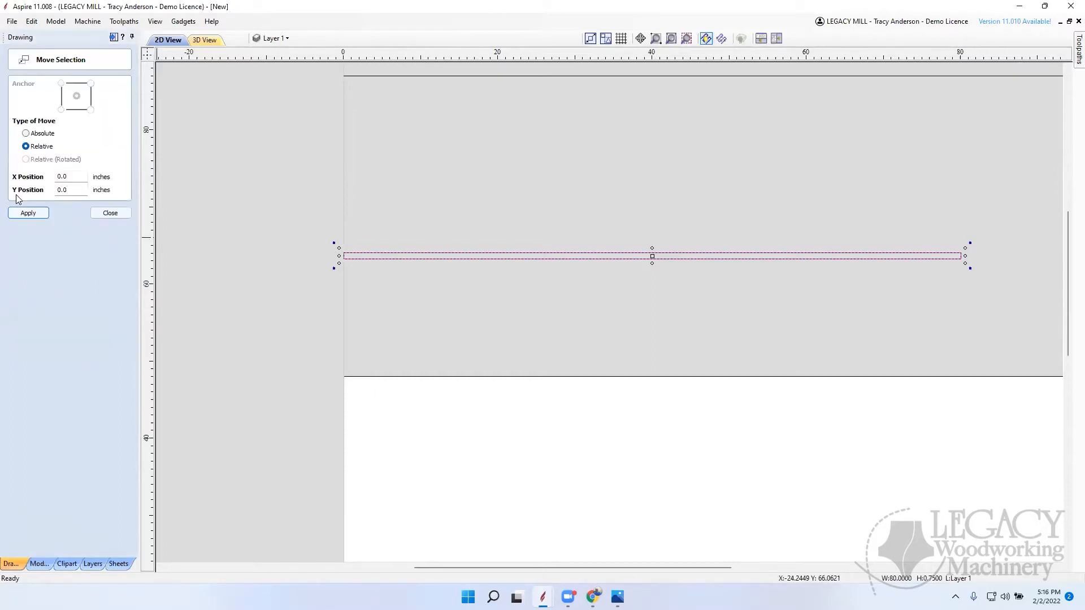
double_click(79, 190)
text(6.75)
key(Return)
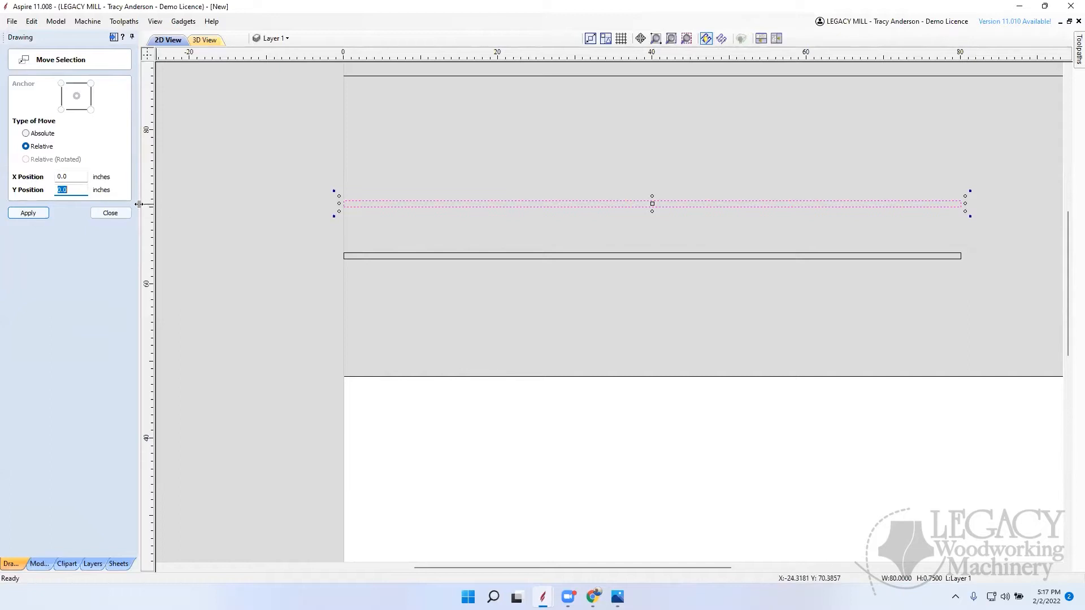
click(111, 213)
scroll(337, 254, up, 2)
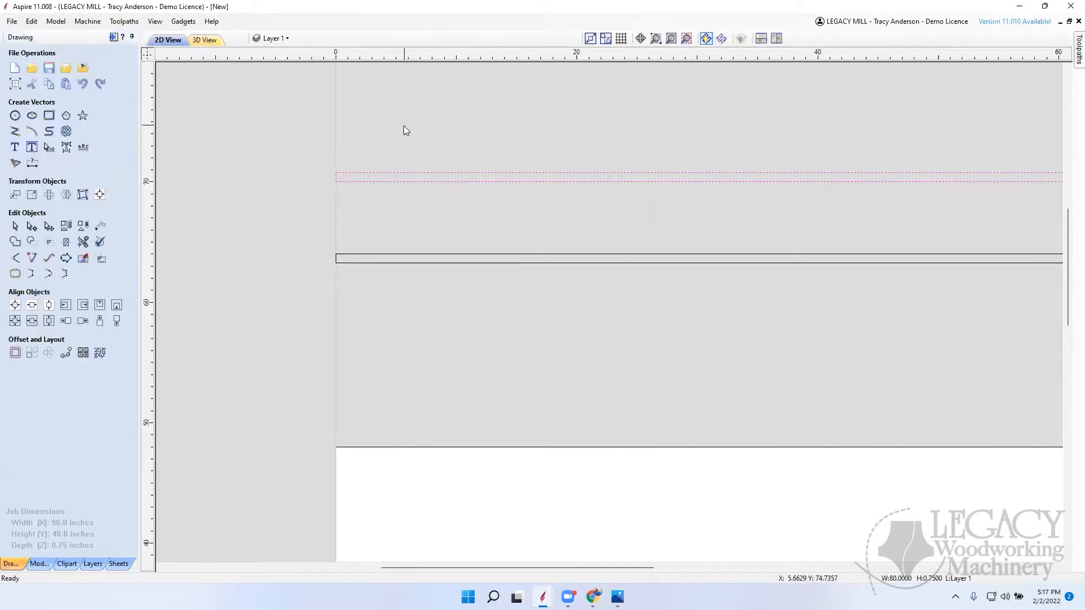
scroll(344, 139, down, 5)
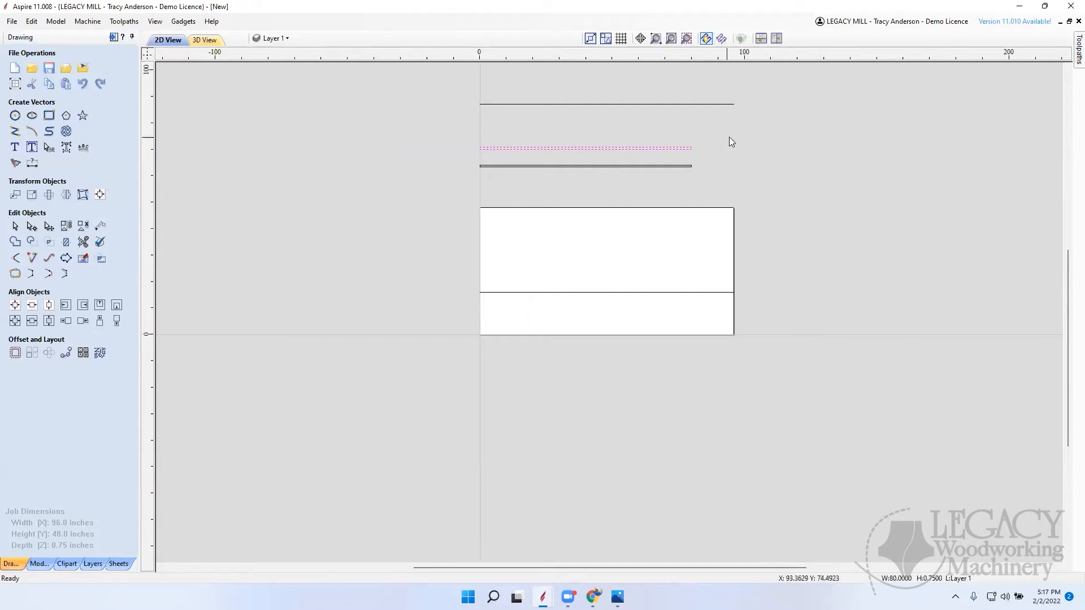
scroll(719, 139, up, 2)
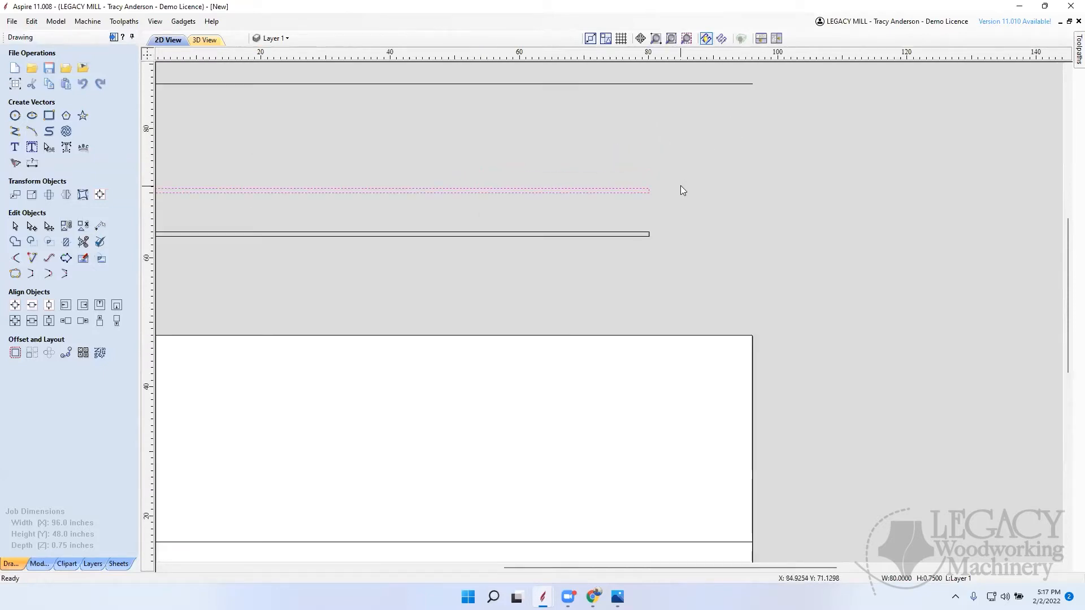
scroll(628, 178, down, 4)
scroll(621, 181, up, 4)
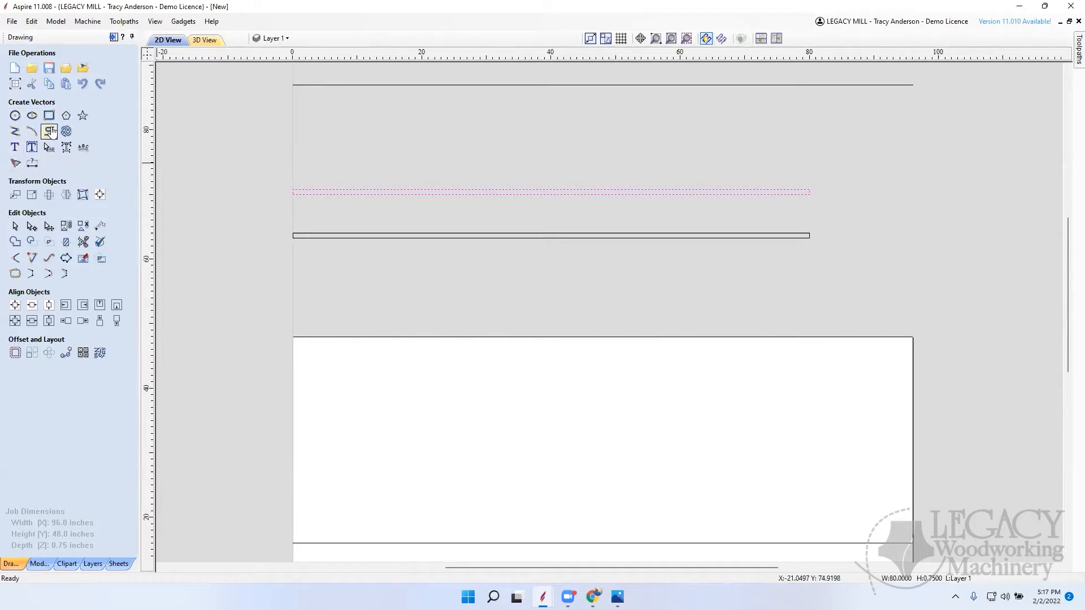
Step: Draw an 80 x 6 inch rectangle filling the gap between the two thin board rectangles
click(49, 116)
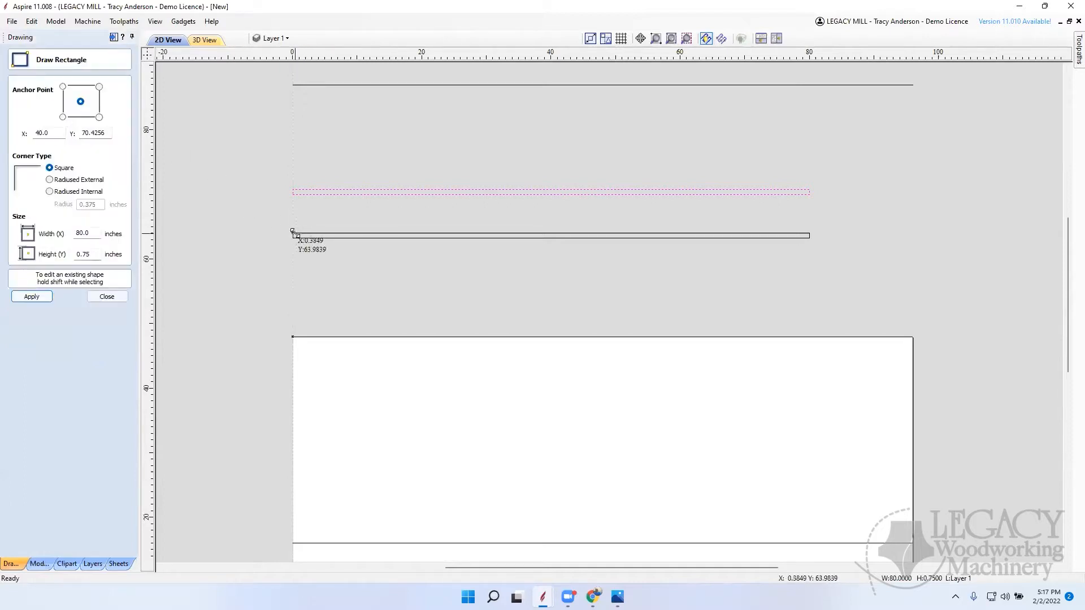
drag(296, 233, 809, 192)
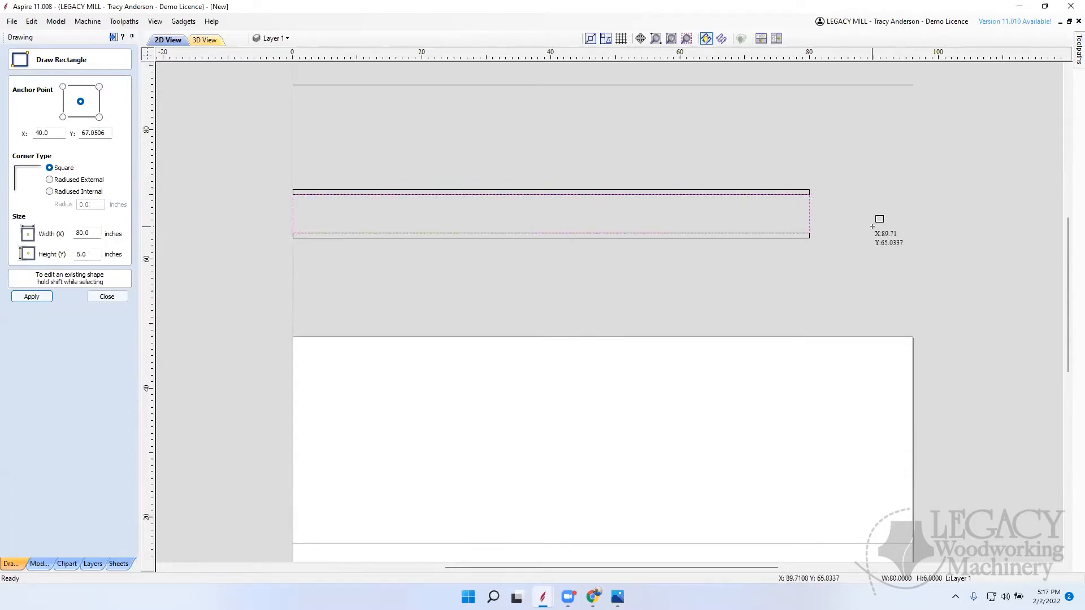
click(107, 296)
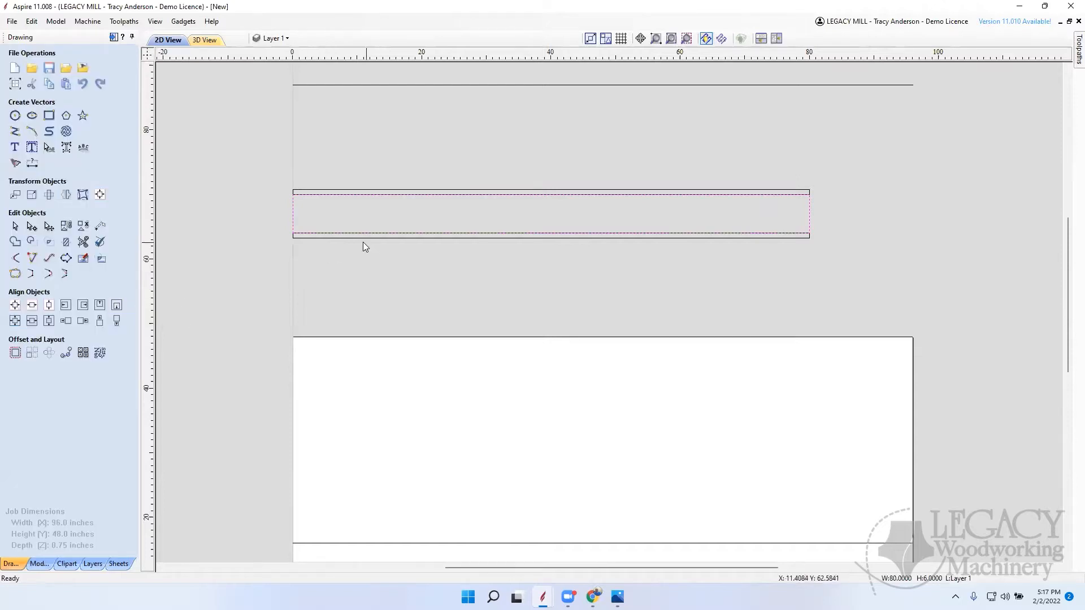
Step: Unlink the X and Y scaling and set the middle rectangle's height to 6.25 inches, keeping its center as anchor
scroll(292, 196, up, 10)
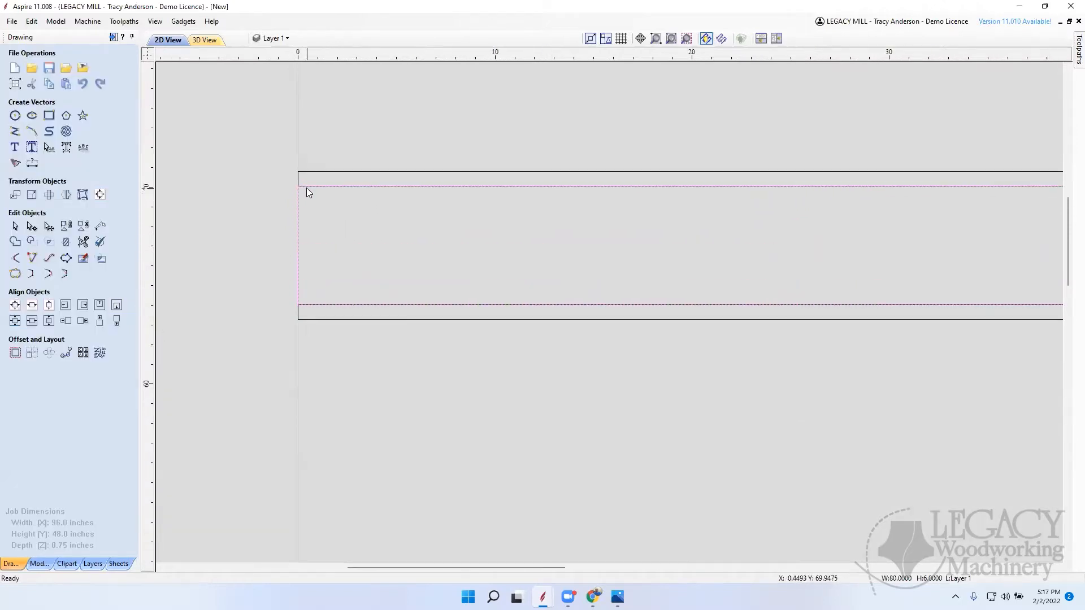
scroll(389, 194, down, 7)
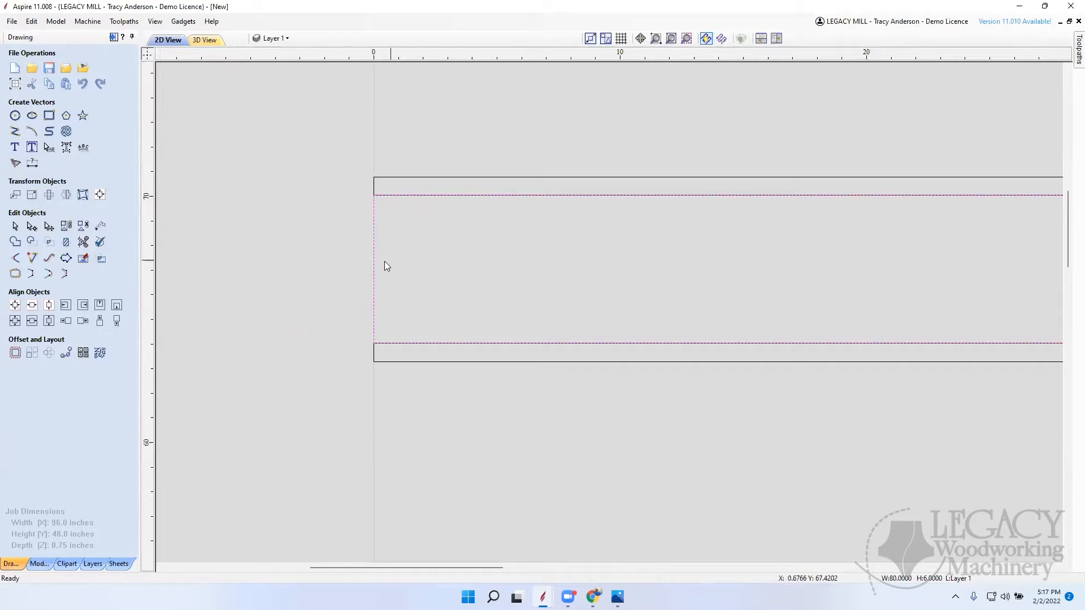
click(33, 195)
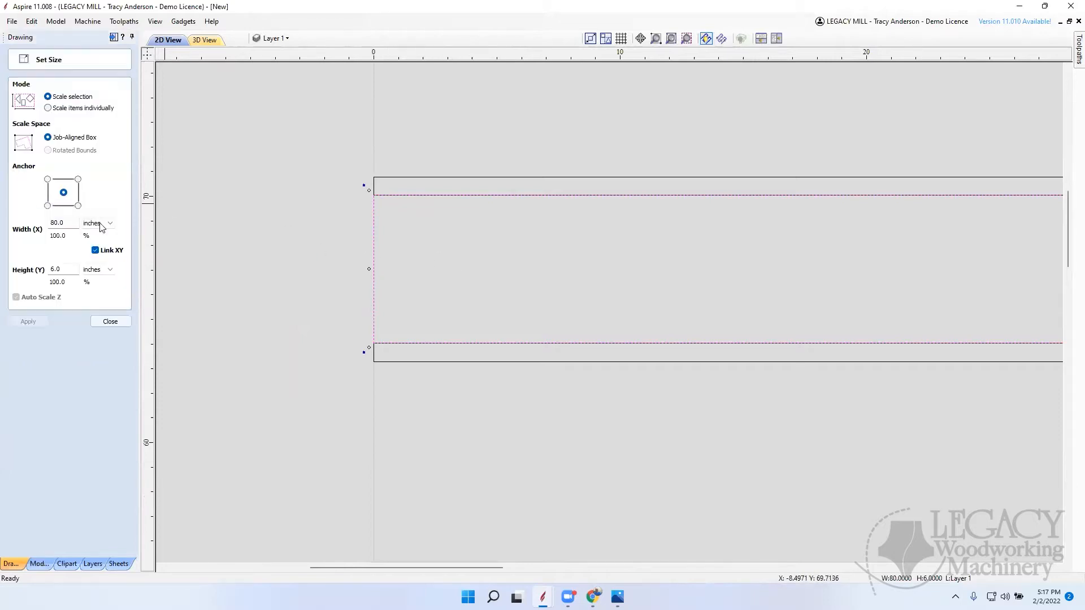
click(95, 249)
click(71, 270)
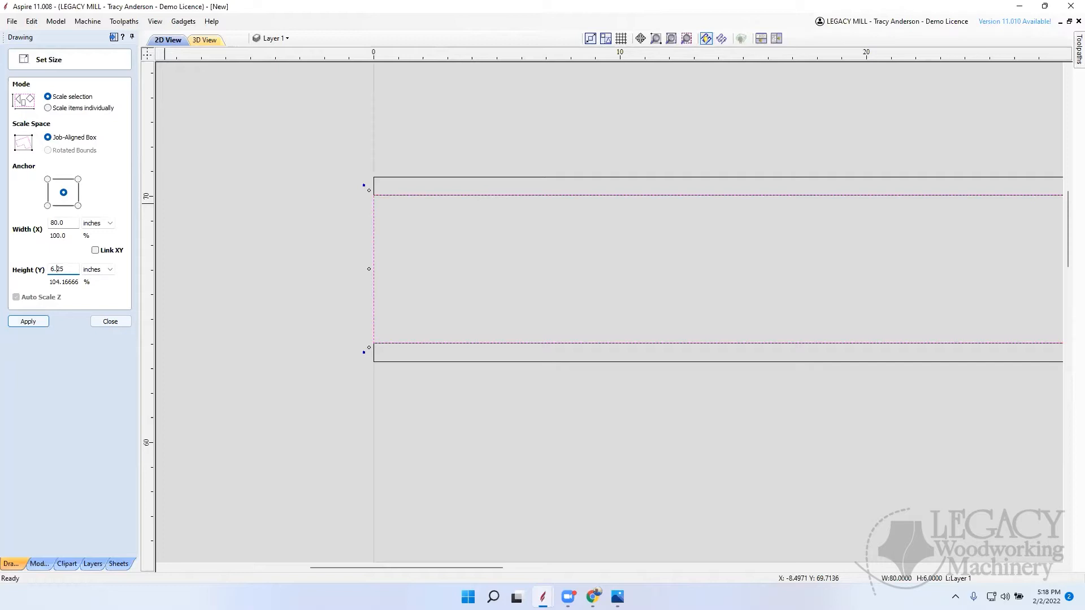
key(Return)
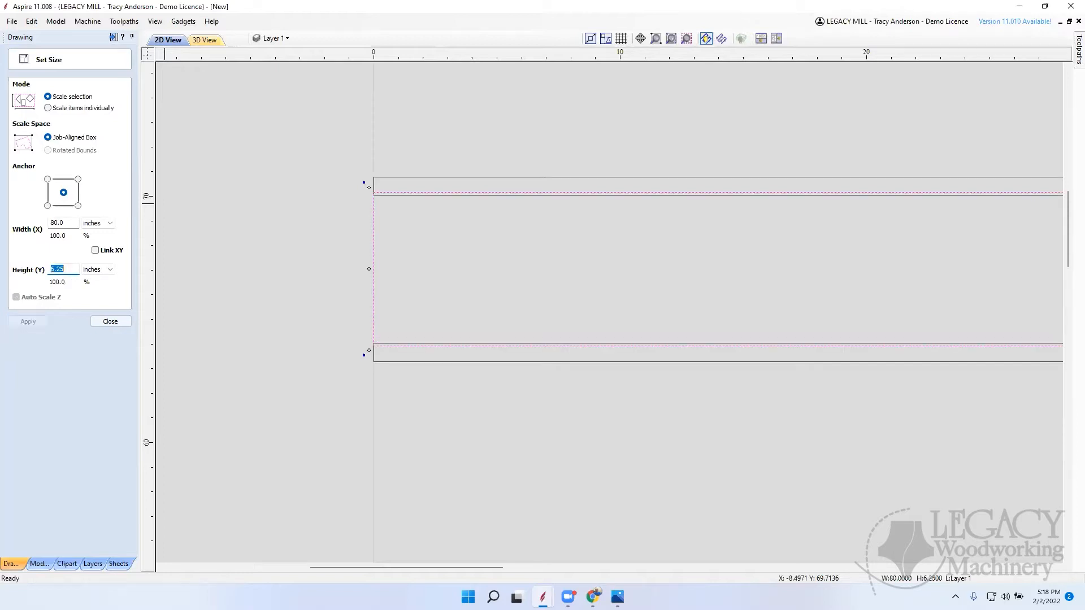
click(122, 323)
Step: Examine how the middle rectangle's long edges overlap the two thin boards at both ends of the assembly
scroll(409, 188, up, 5)
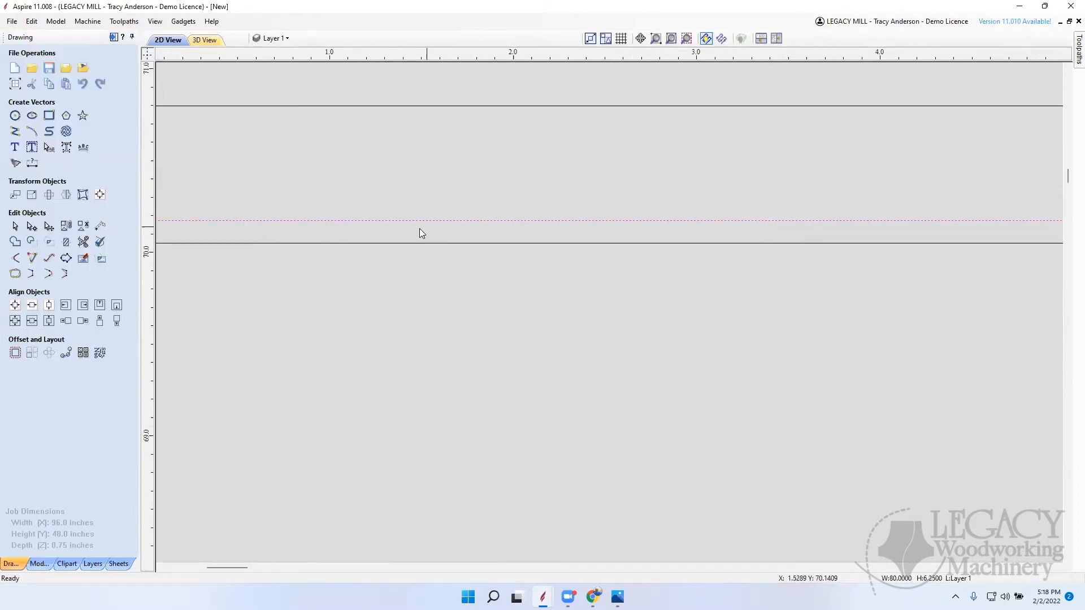
scroll(437, 203, down, 12)
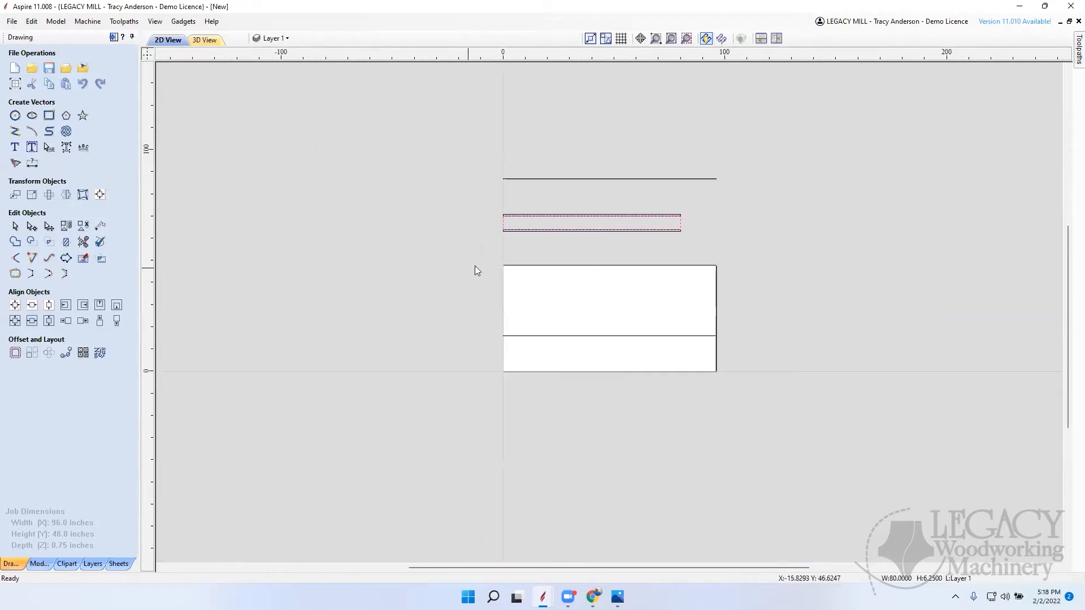
scroll(509, 223, up, 2)
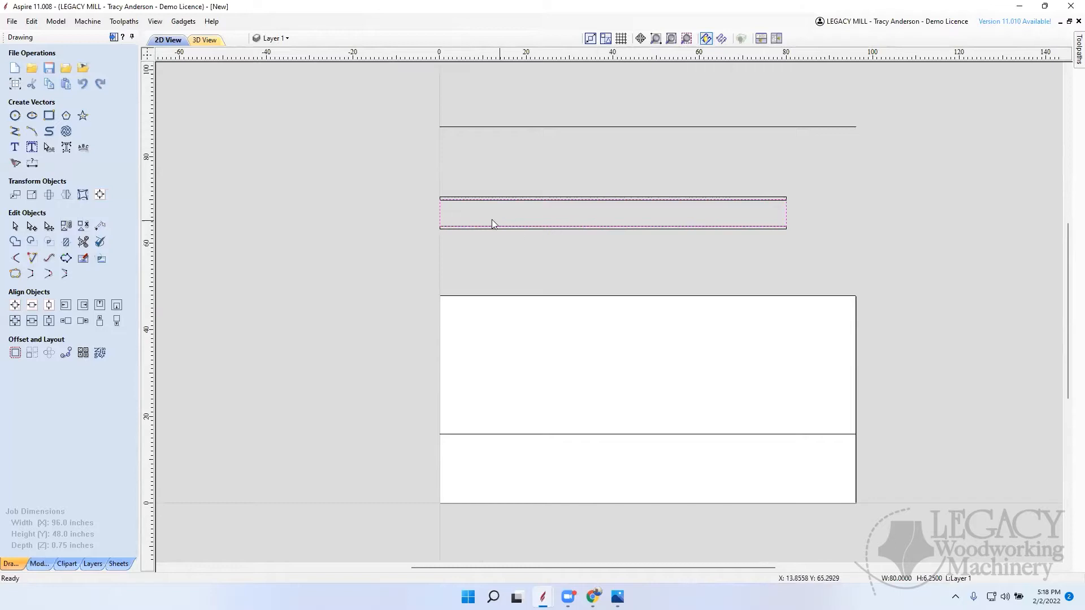
scroll(441, 213, up, 6)
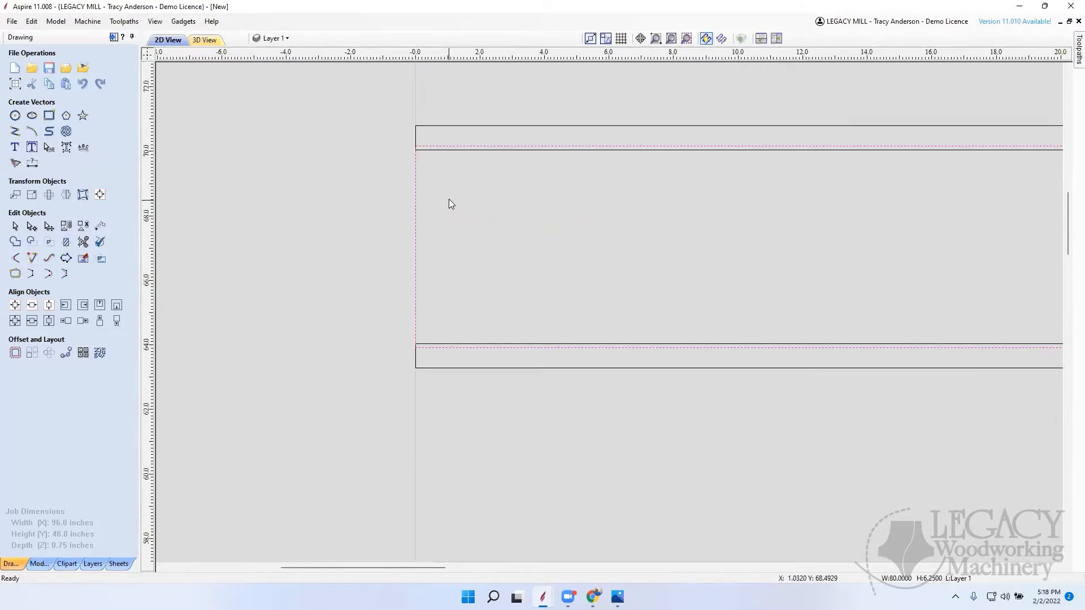
scroll(429, 156, up, 1)
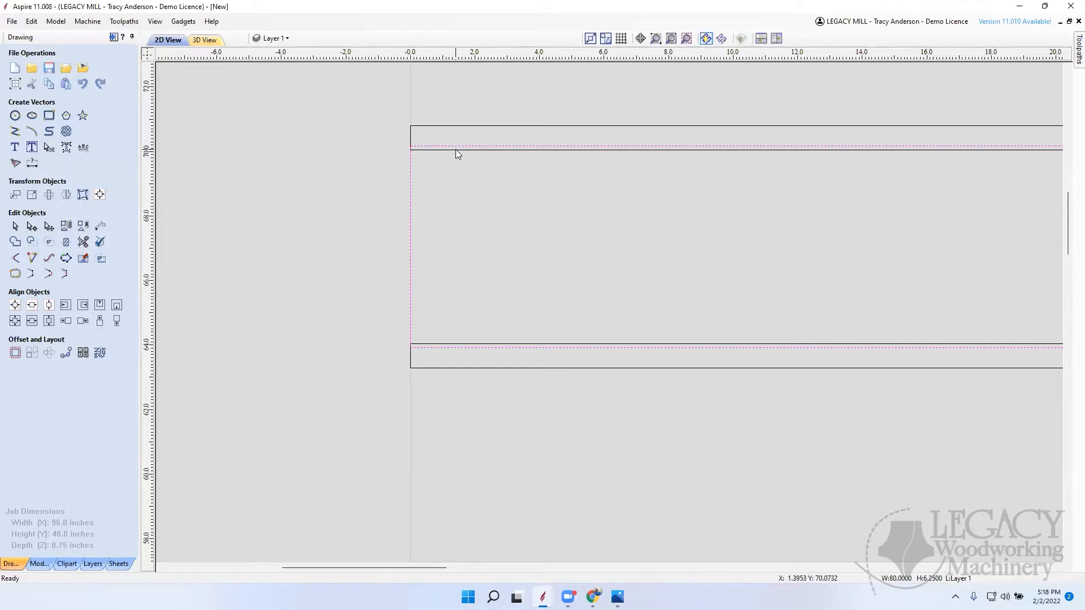
scroll(376, 188, down, 10)
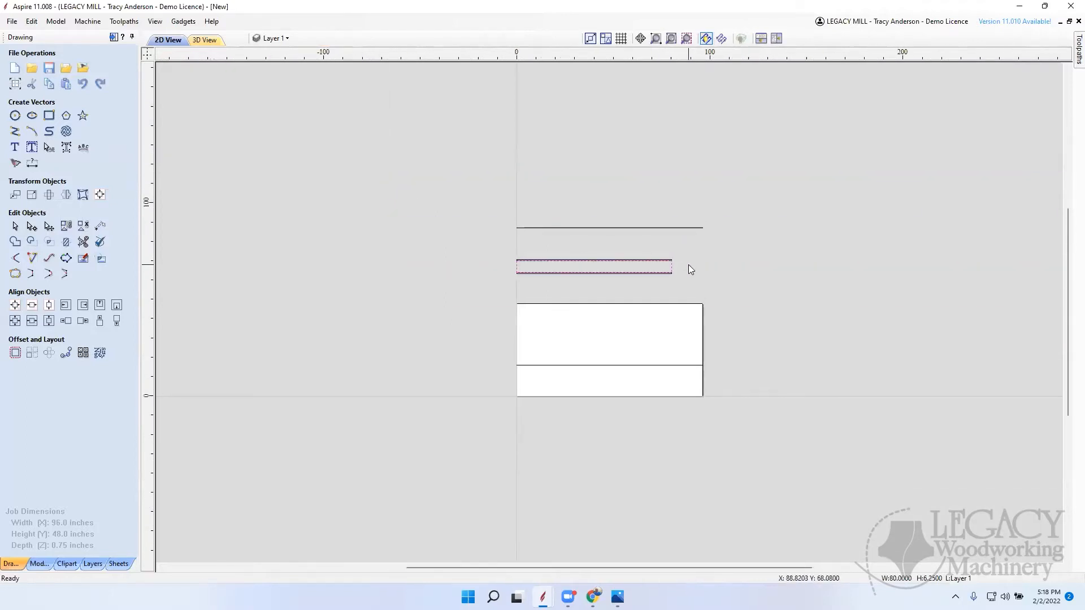
scroll(687, 270, up, 8)
scroll(692, 274, down, 8)
scroll(698, 276, up, 6)
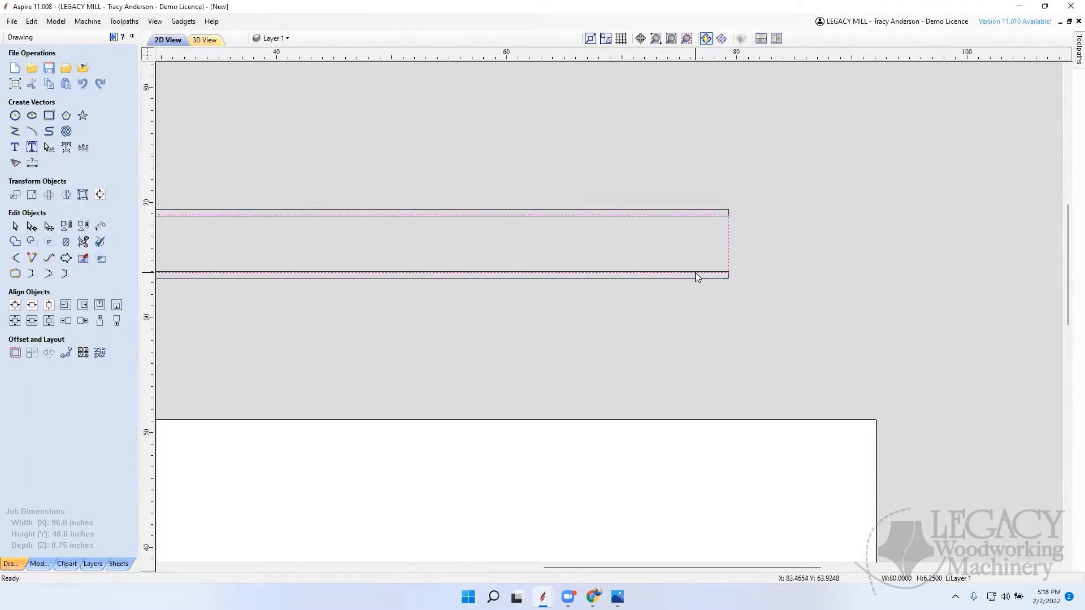
scroll(695, 272, up, 1)
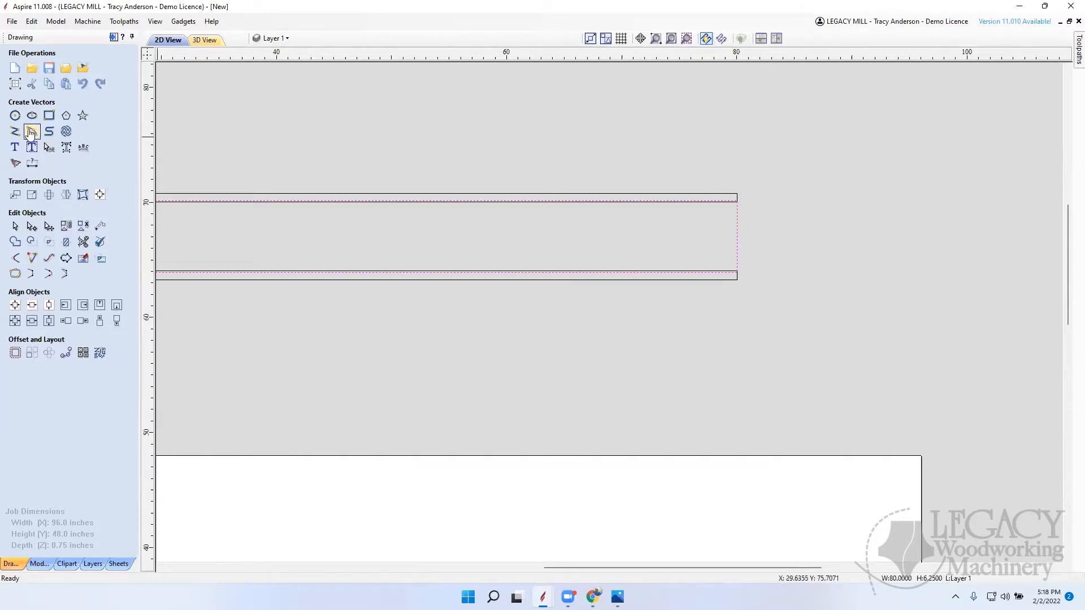
Step: Draw a circle of 3.75-inch radius centered on the midpoint of the boards' end edge at X 80, reaching the outer board edge
click(15, 115)
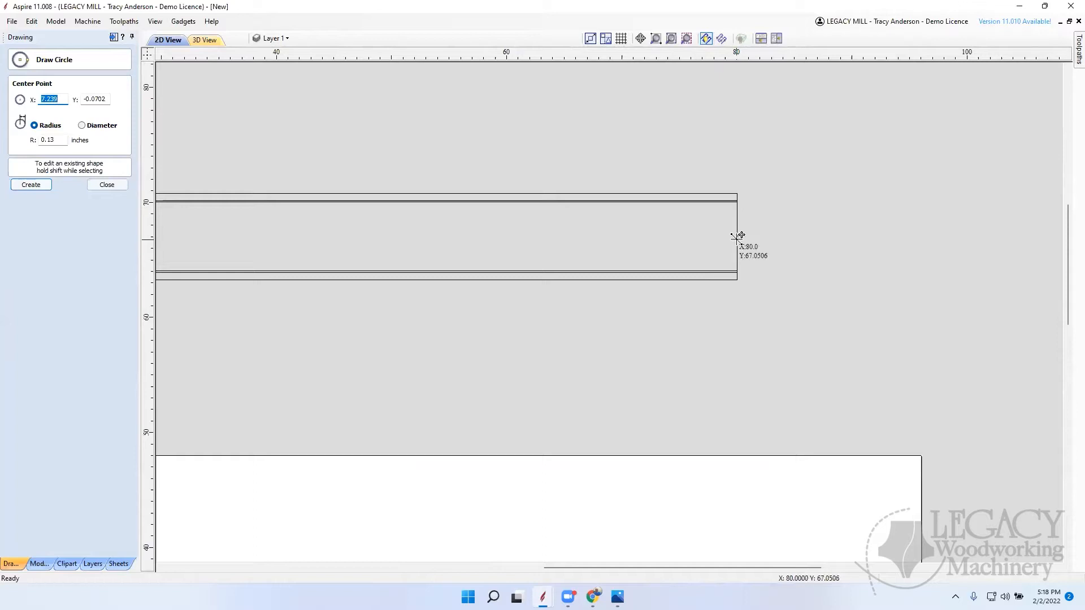
drag(738, 233, 738, 194)
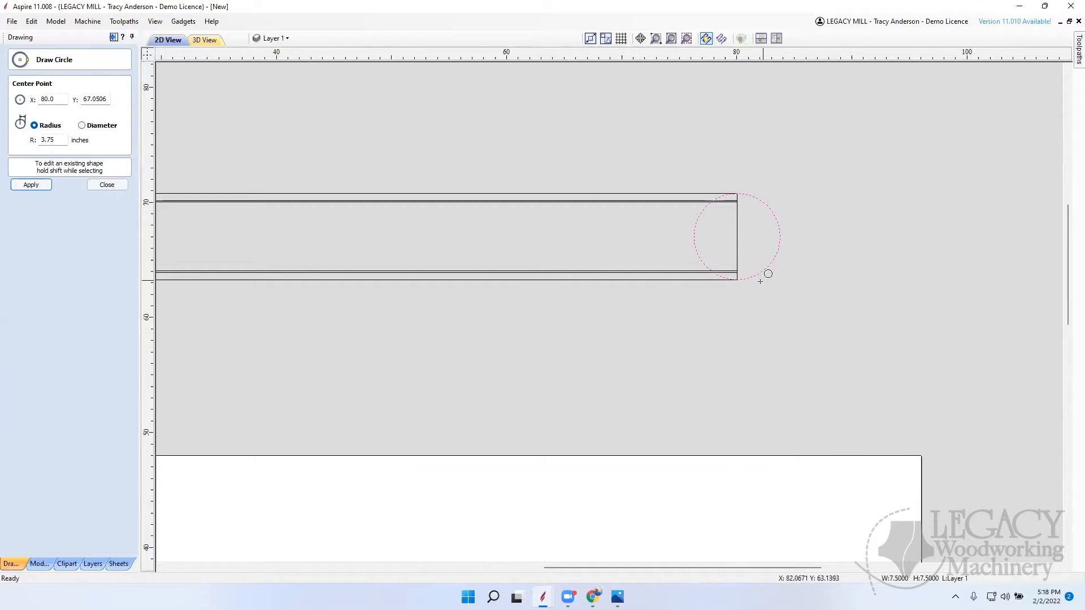
click(106, 185)
click(785, 284)
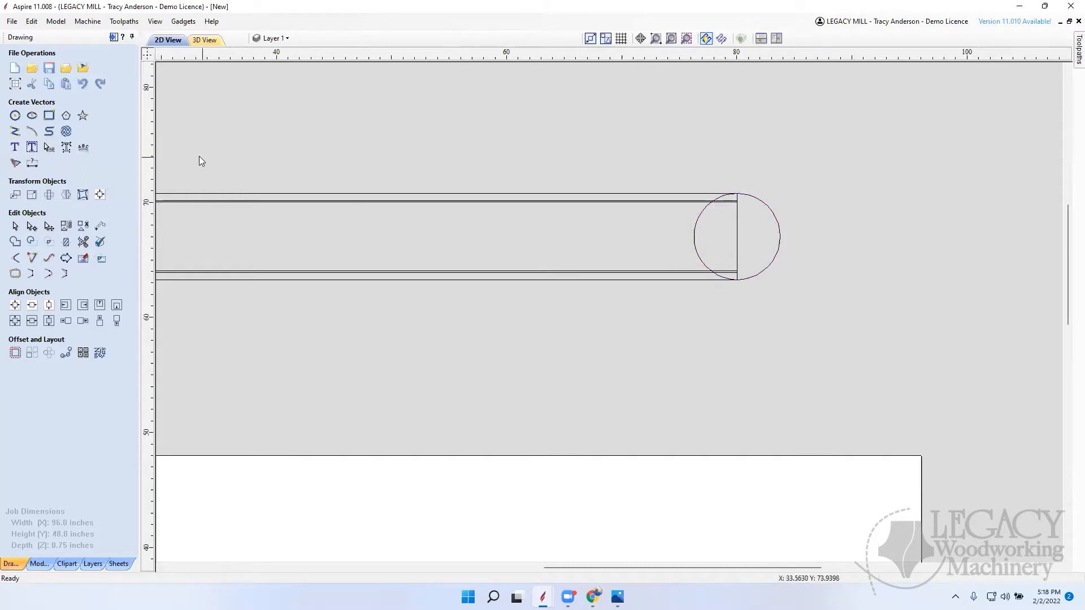
Step: Draw a 1-inch-diameter circle at the center of the large circle
click(14, 115)
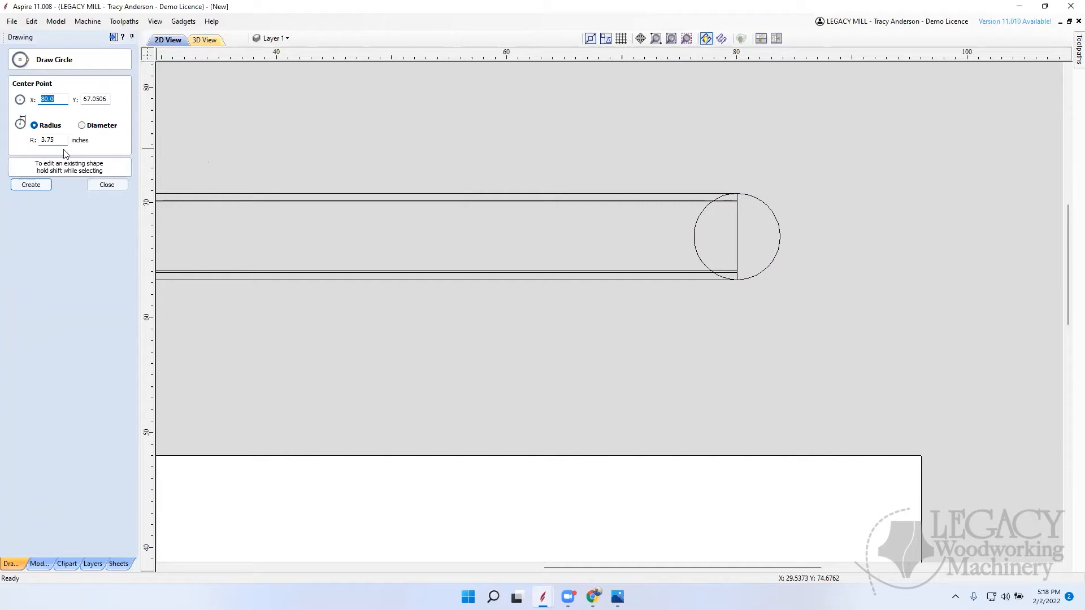
click(82, 125)
text(1)
click(738, 237)
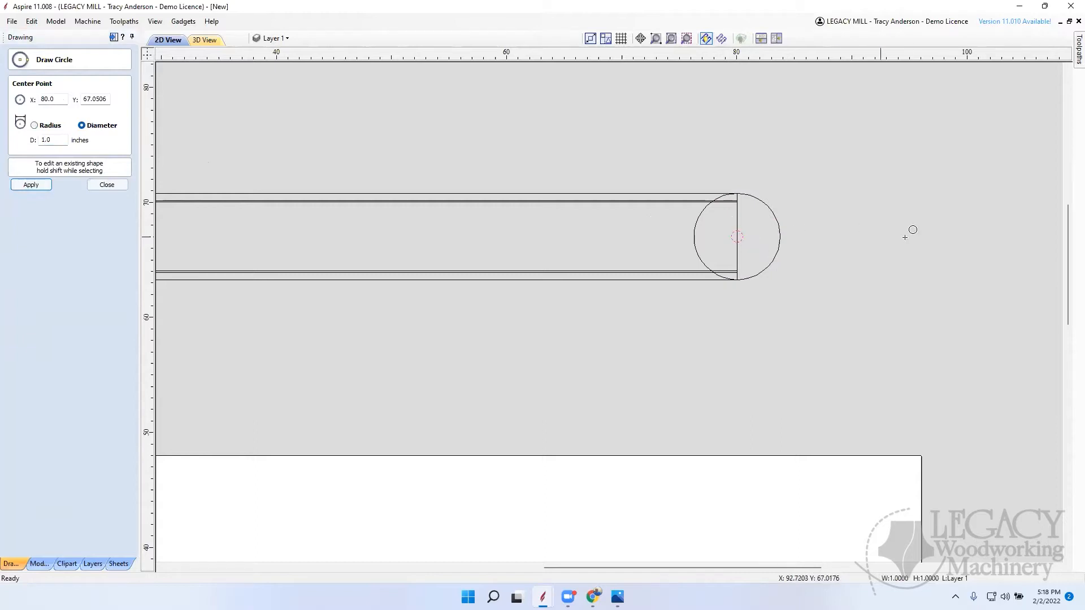
click(113, 186)
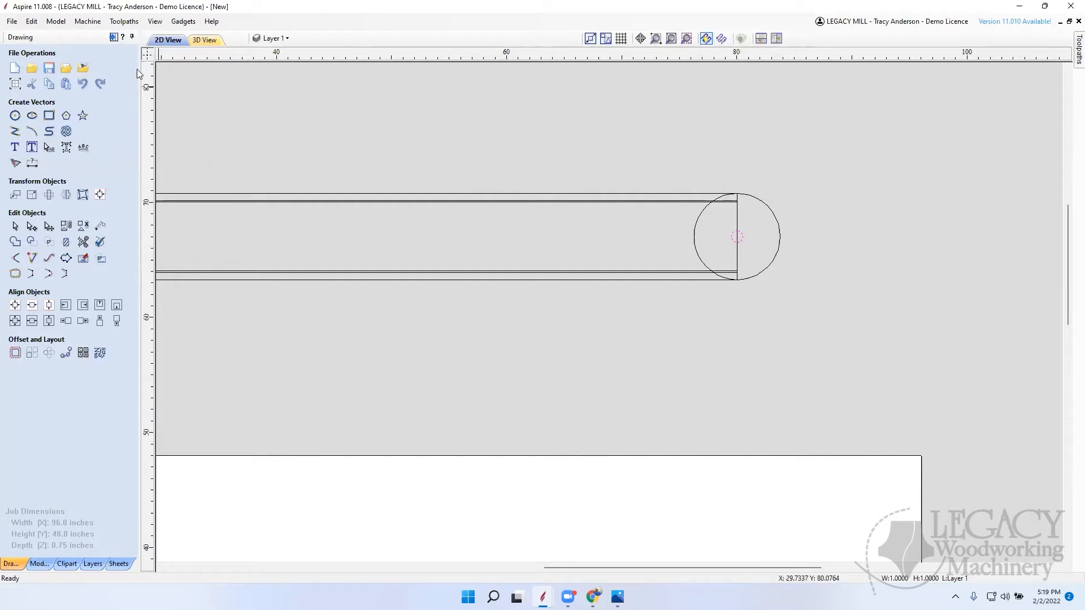
Step: Draw an upright rectangle with external radiused corners just beyond the large circle, 0.75 inches wide and 32 inches high
click(50, 116)
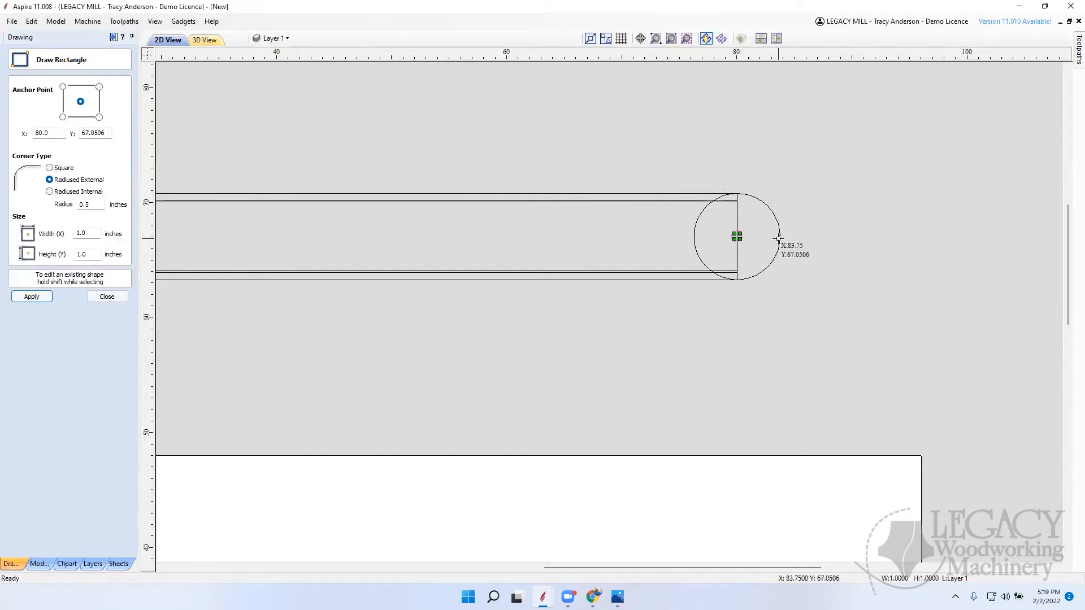
drag(780, 237, 807, 387)
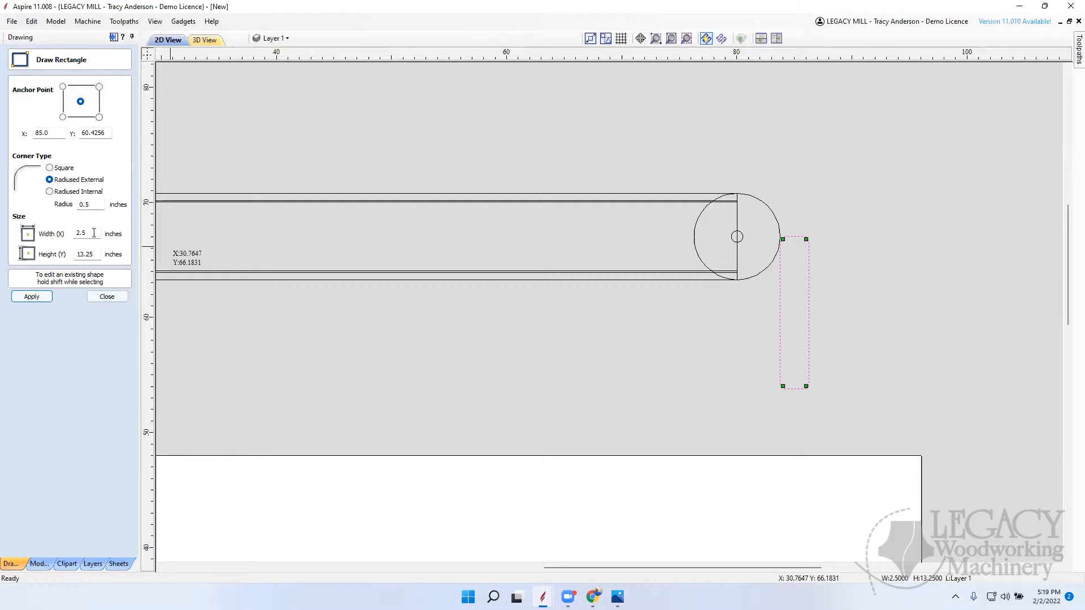
drag(93, 233, 58, 236)
text(.75)
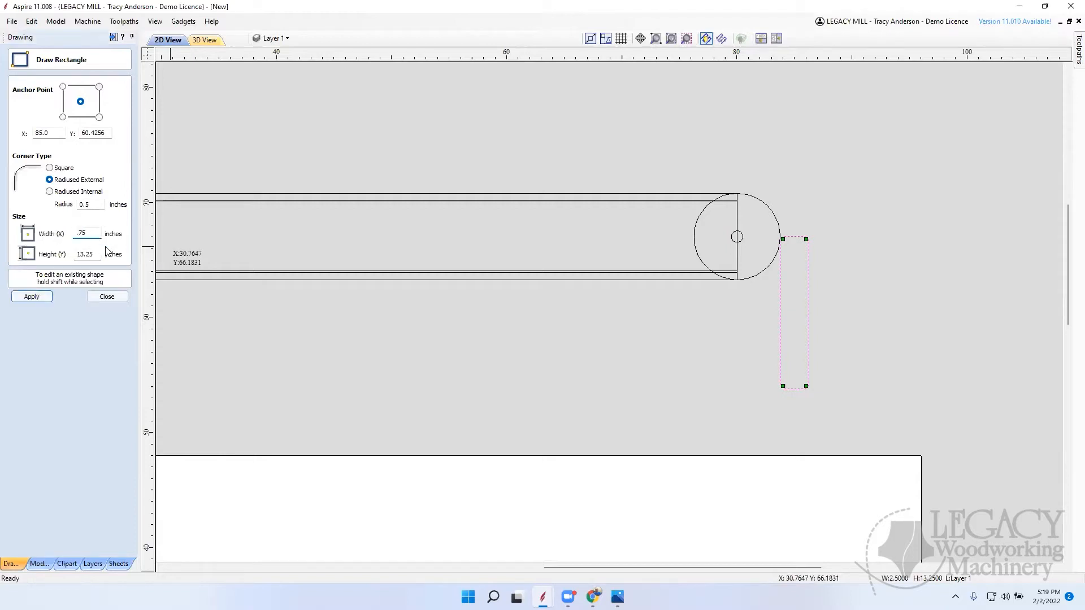
drag(98, 255, 54, 257)
text(32)
key(Return)
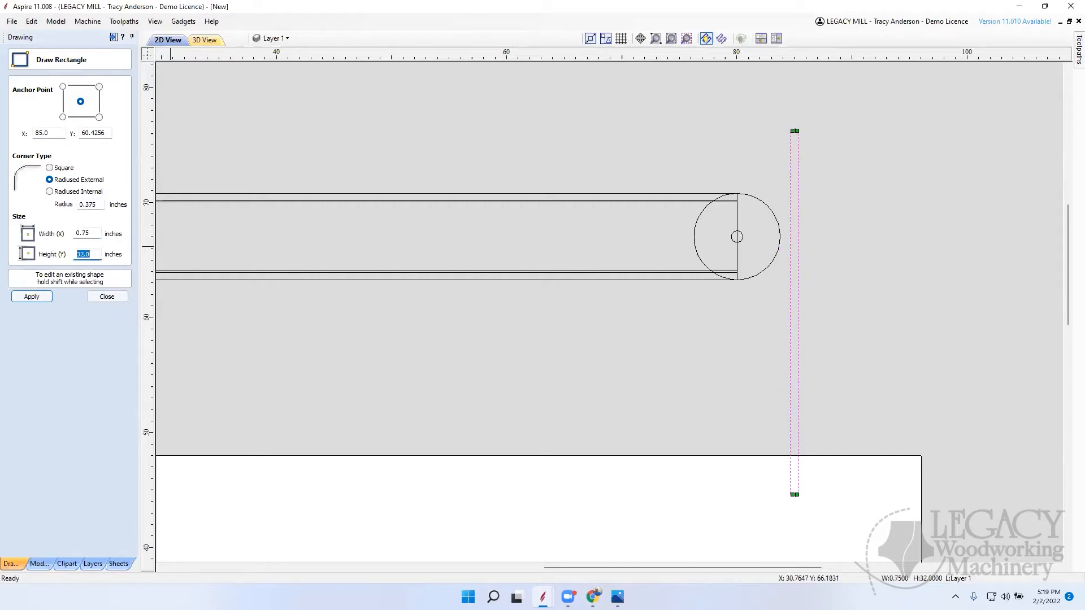
click(125, 302)
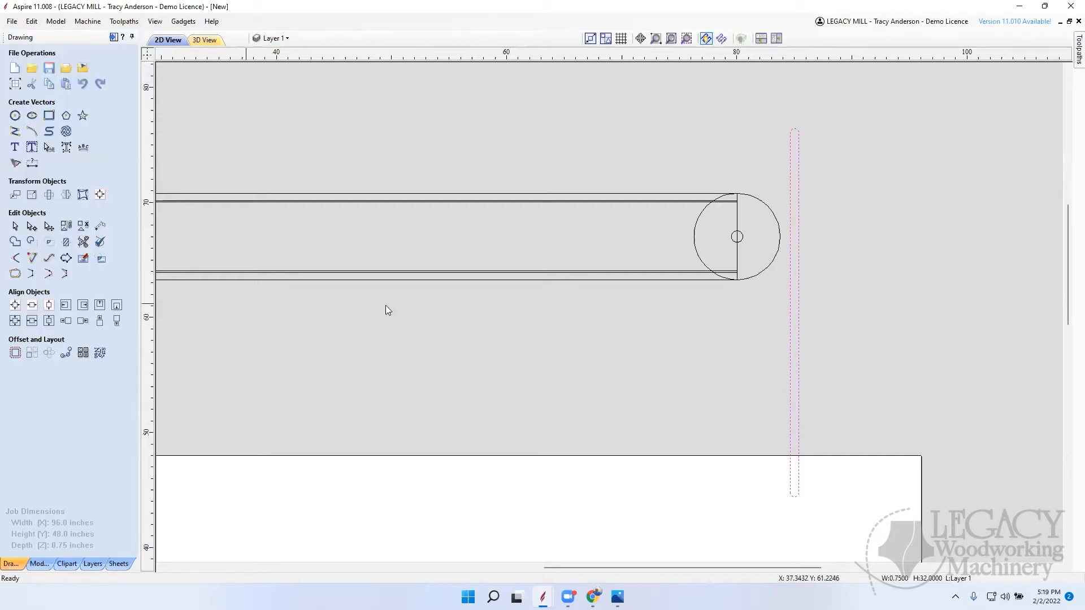
Step: Move the upright rectangle to center it vertically on the large circle, with its near edge touching the circle's outermost point at X 83.75
click(789, 321)
drag(789, 313, 819, 236)
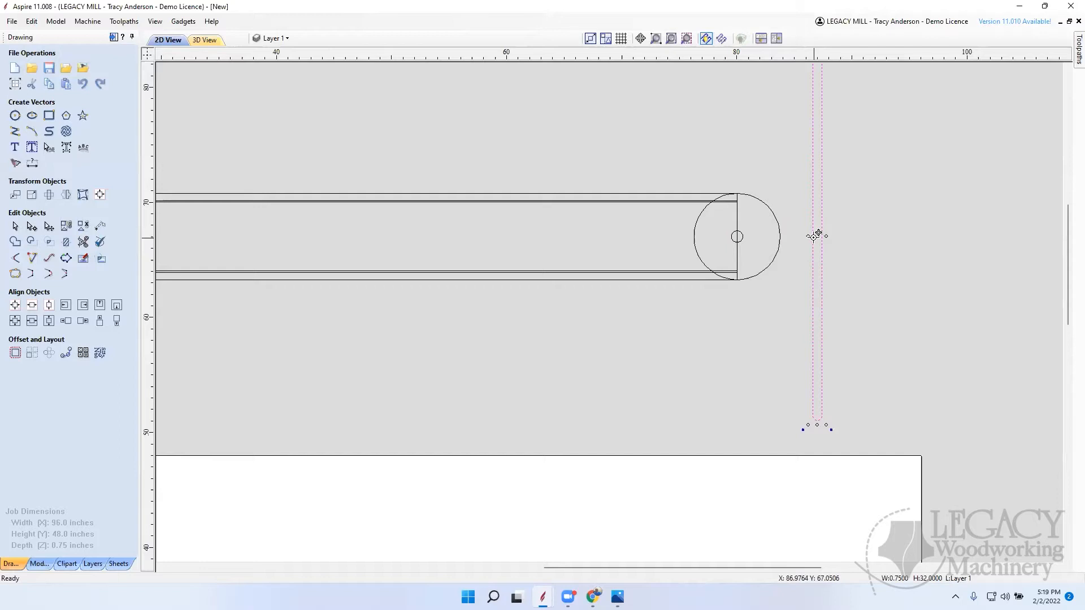
scroll(822, 245, up, 7)
mouse_move(798, 233)
mouse_down()
mouse_move(404, 258)
mouse_move(250, 190)
mouse_move(213, 247)
mouse_move(205, 239)
mouse_up()
click(520, 288)
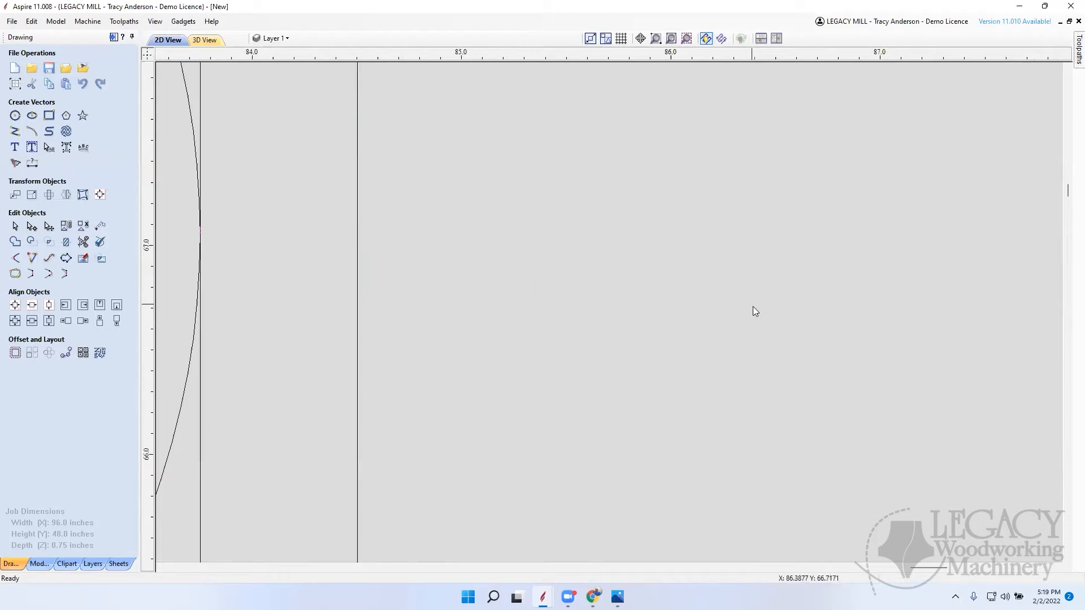
scroll(738, 320, down, 3)
scroll(705, 310, up, 5)
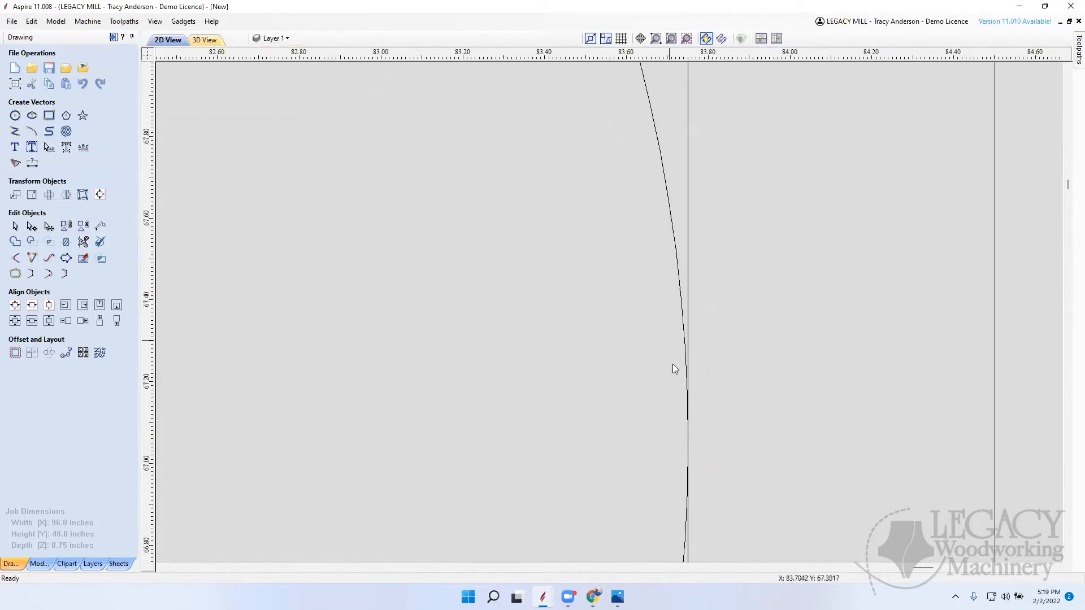
scroll(751, 434, down, 5)
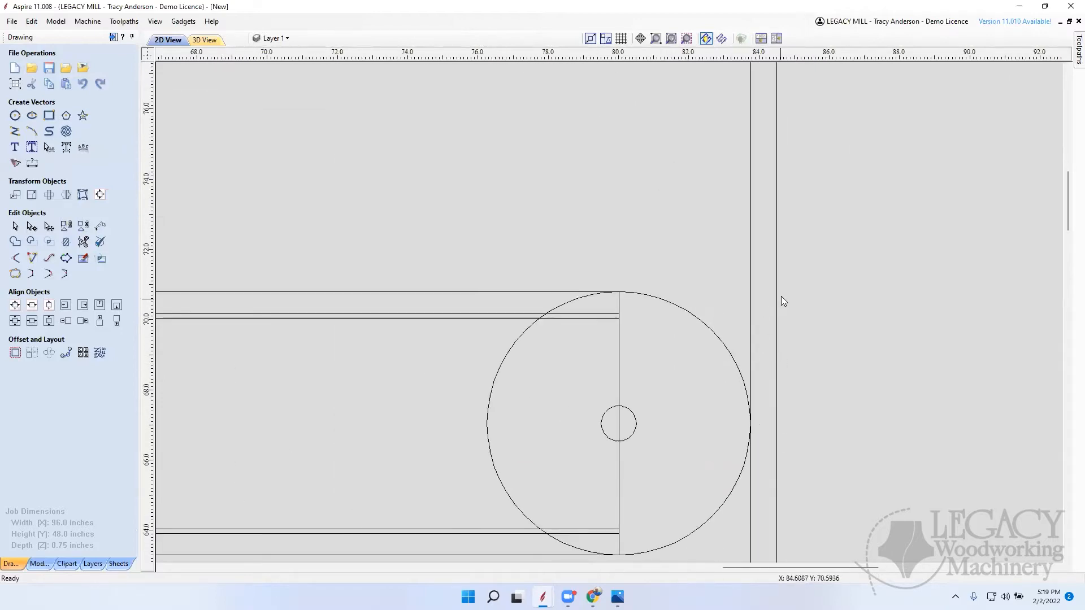
Step: Move the upright rectangle away from the large circle with a relative X offset of 0.125 inches
click(746, 313)
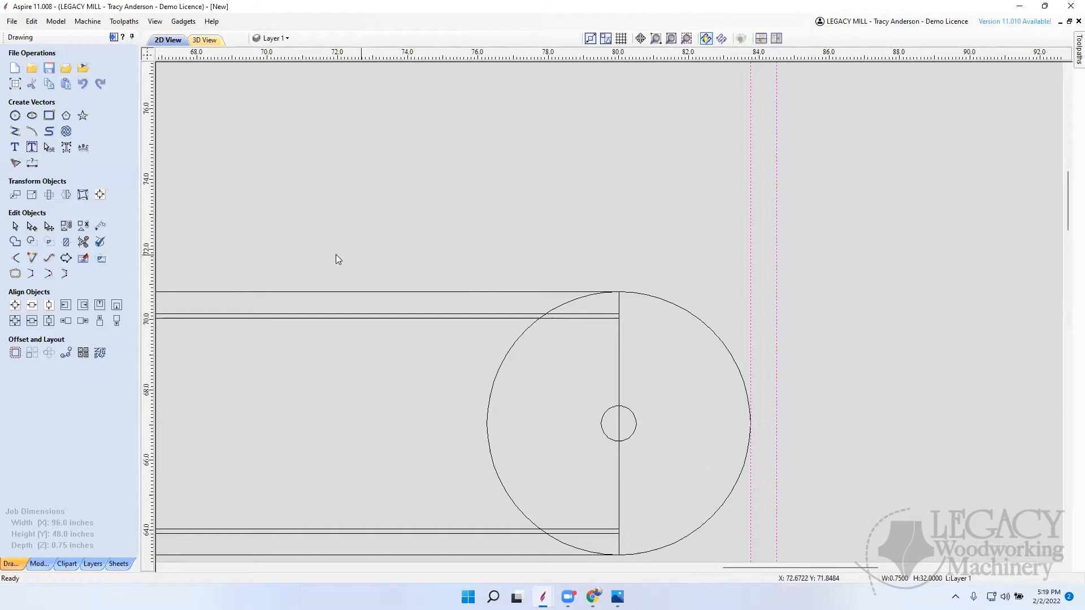
click(15, 194)
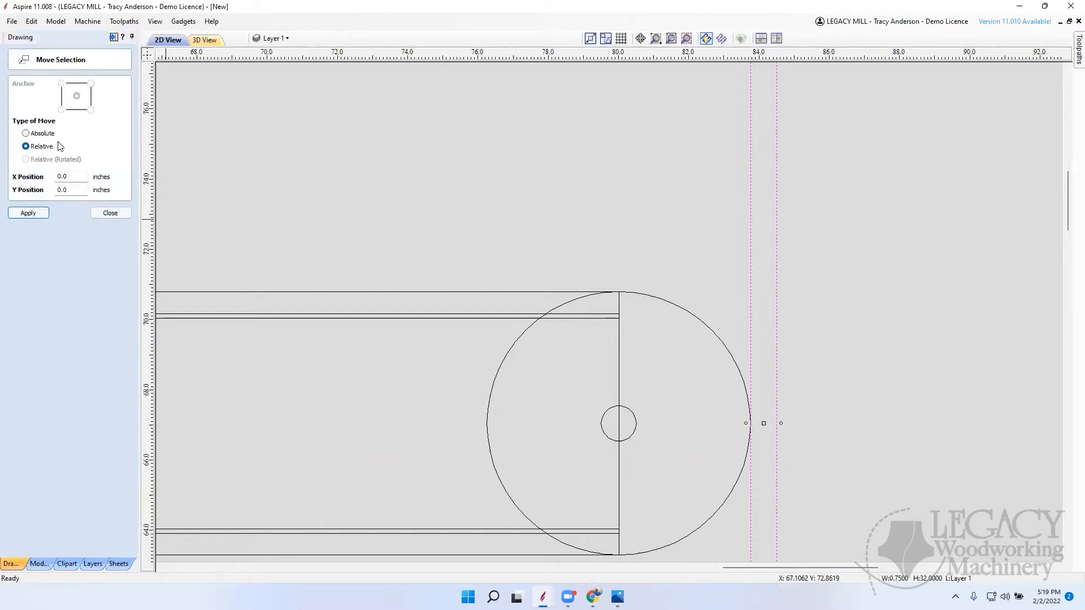
drag(80, 176, 47, 181)
text(0.125)
key(Return)
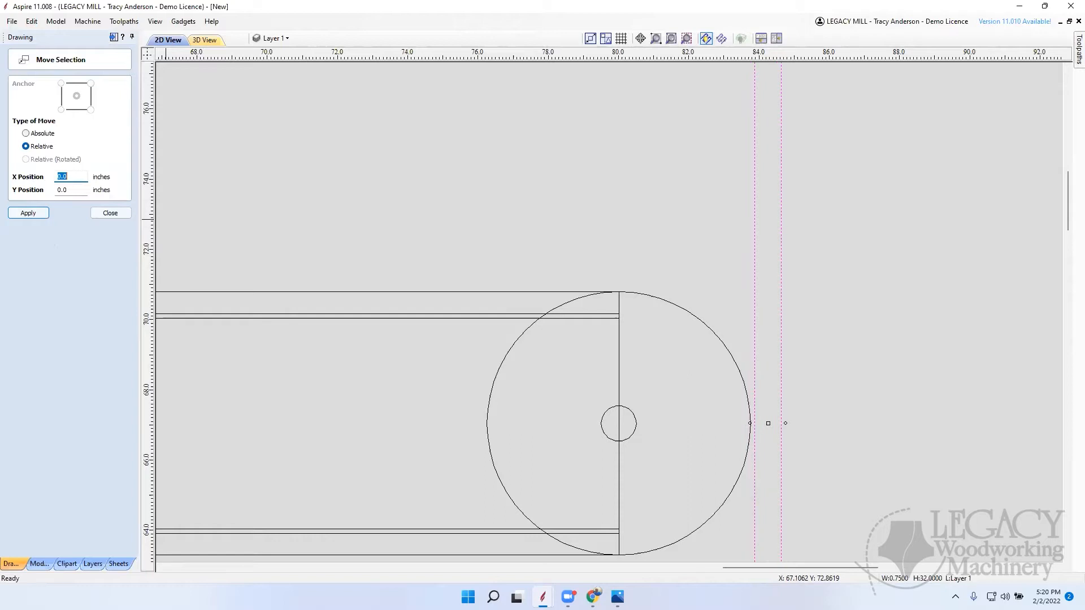
click(121, 213)
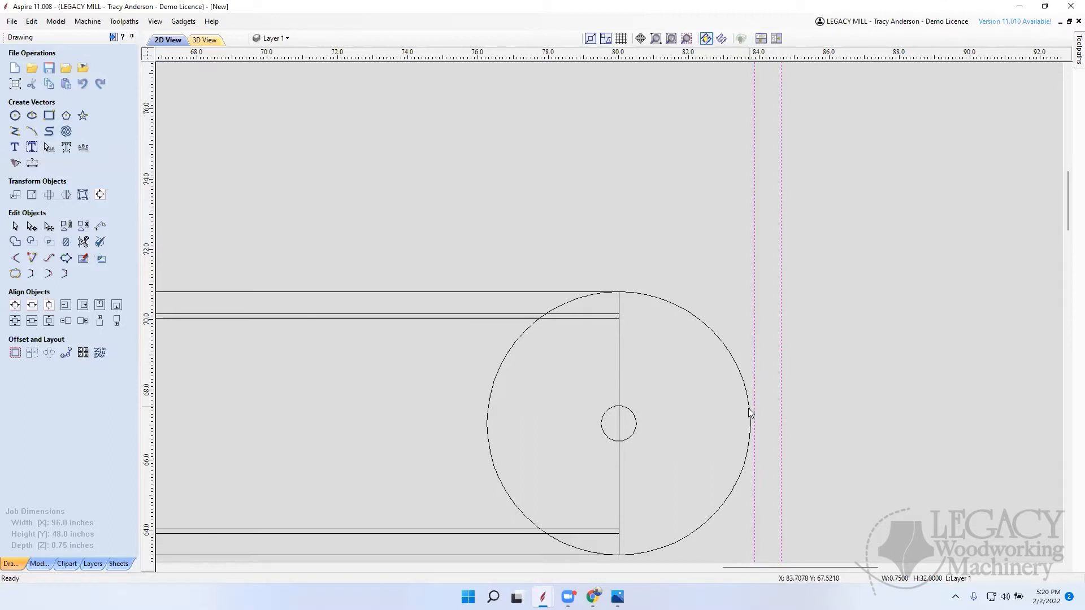
Step: Inspect the clearance between the large circle at the board's end and the upright, and the board's edge lines meeting the circle
scroll(865, 320, down, 10)
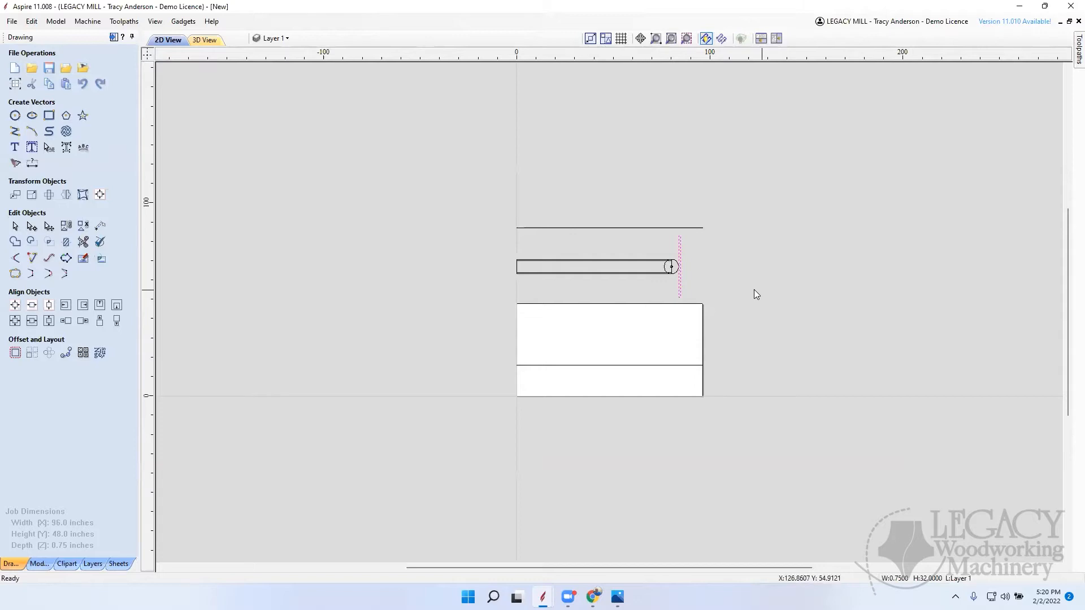
scroll(692, 265, up, 5)
scroll(721, 276, down, 3)
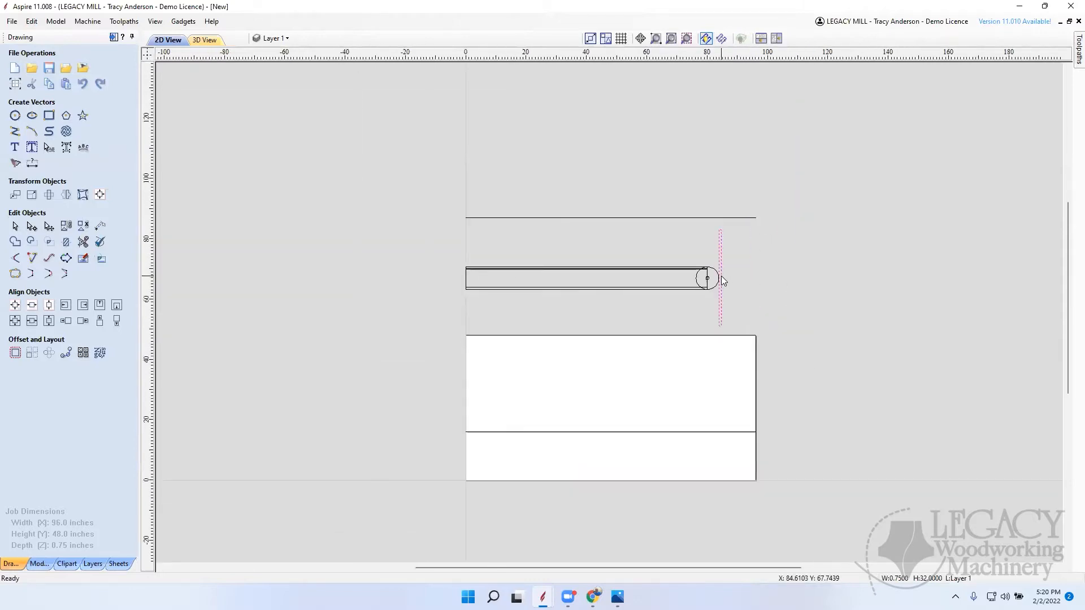
scroll(722, 281, up, 5)
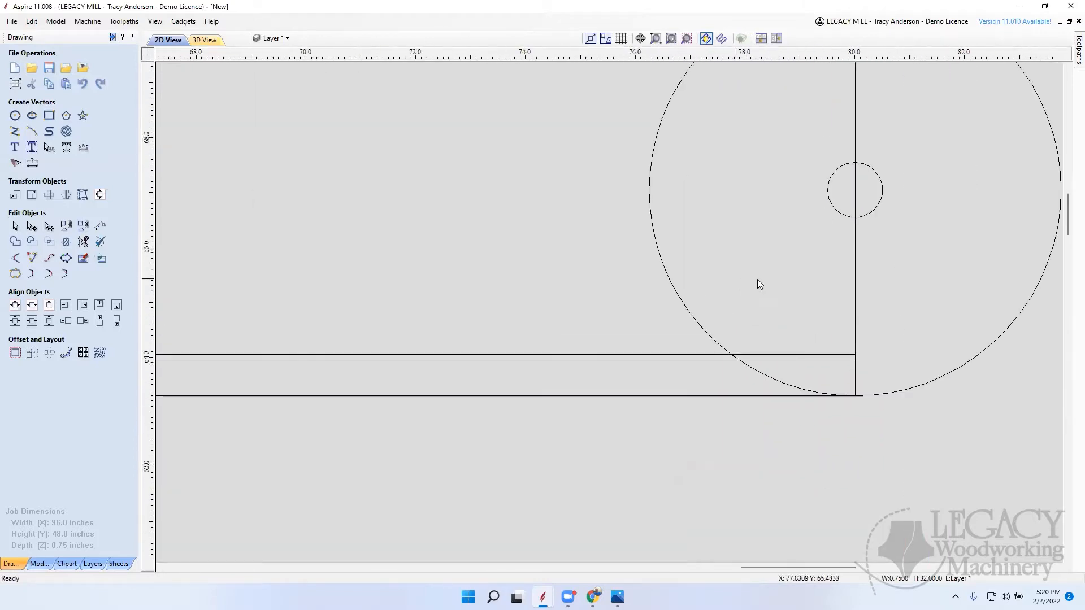
scroll(823, 269, down, 3)
scroll(819, 274, up, 6)
scroll(791, 302, down, 3)
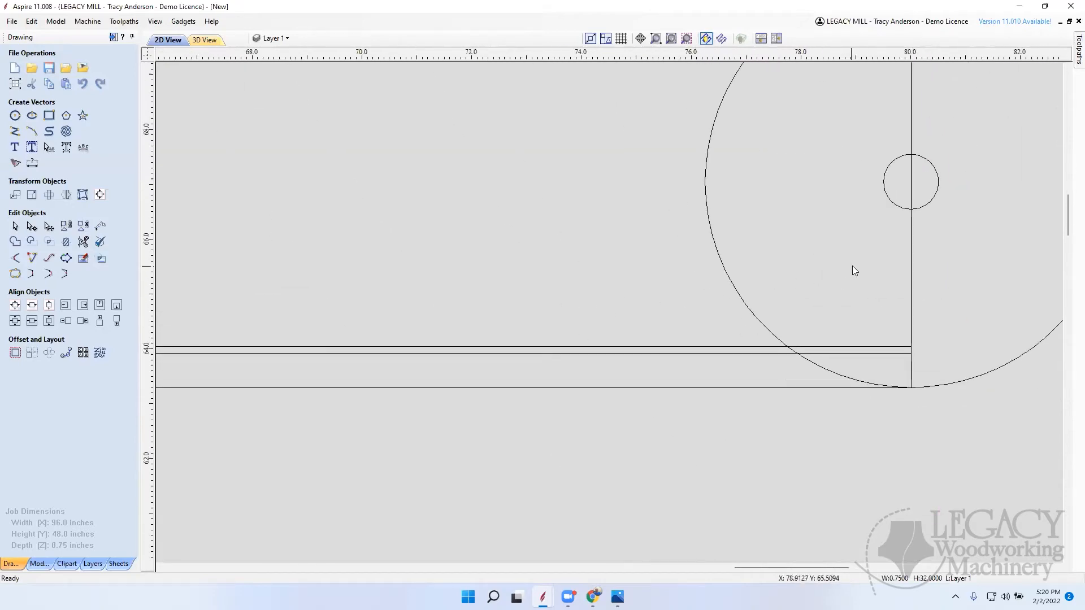
scroll(565, 288, down, 4)
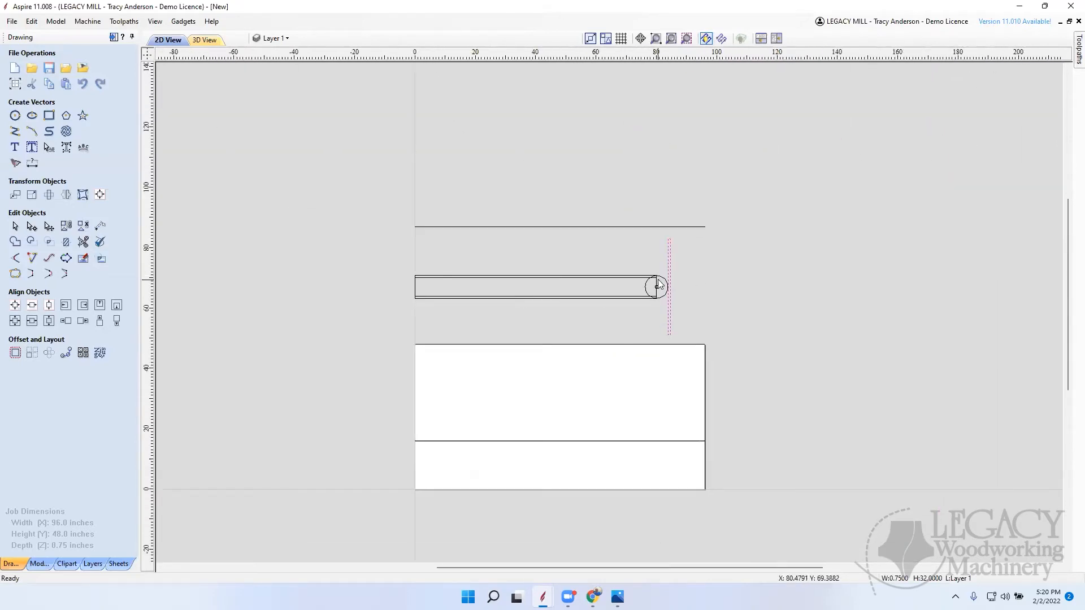
scroll(663, 286, up, 6)
scroll(664, 286, down, 6)
scroll(670, 305, up, 2)
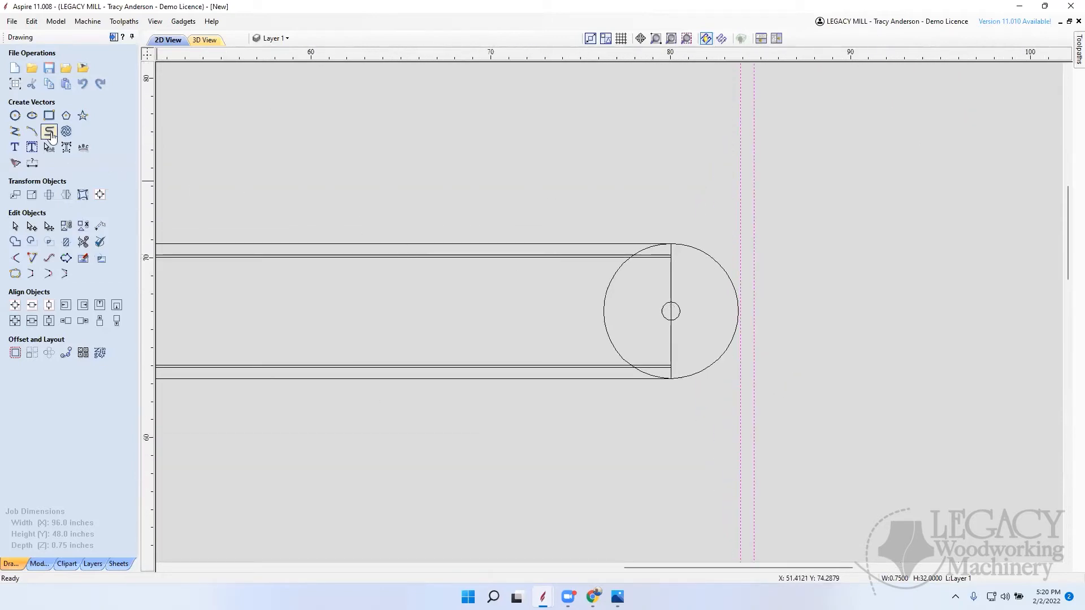
Step: Draw a 6.25-inch-diameter circle concentric with the 1-inch circle at X 80.0, Y 67.0506, and delete the larger 7.5-inch circle
click(14, 116)
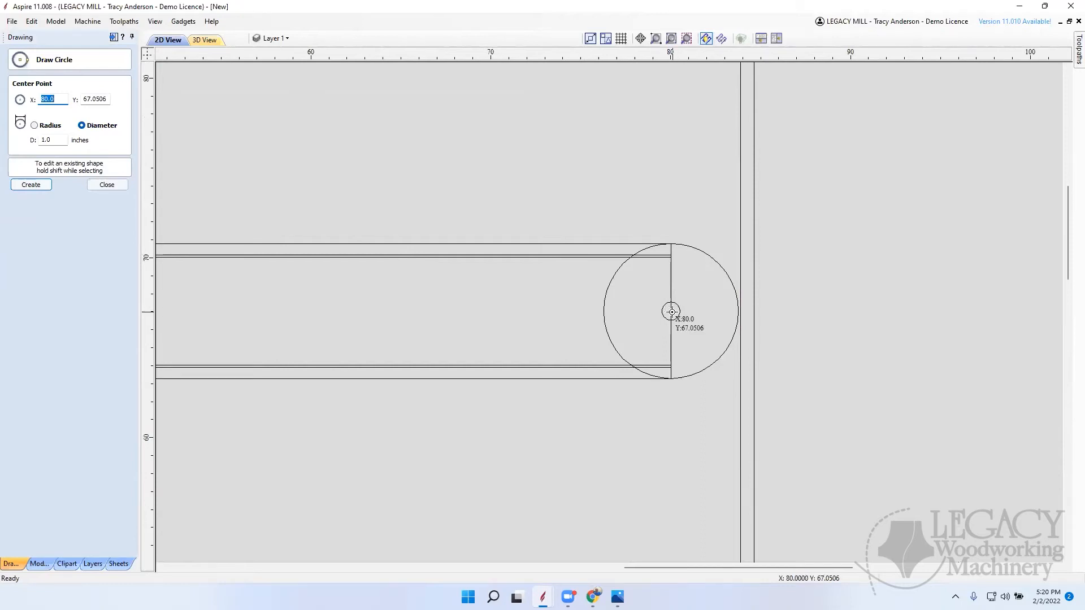
click(670, 311)
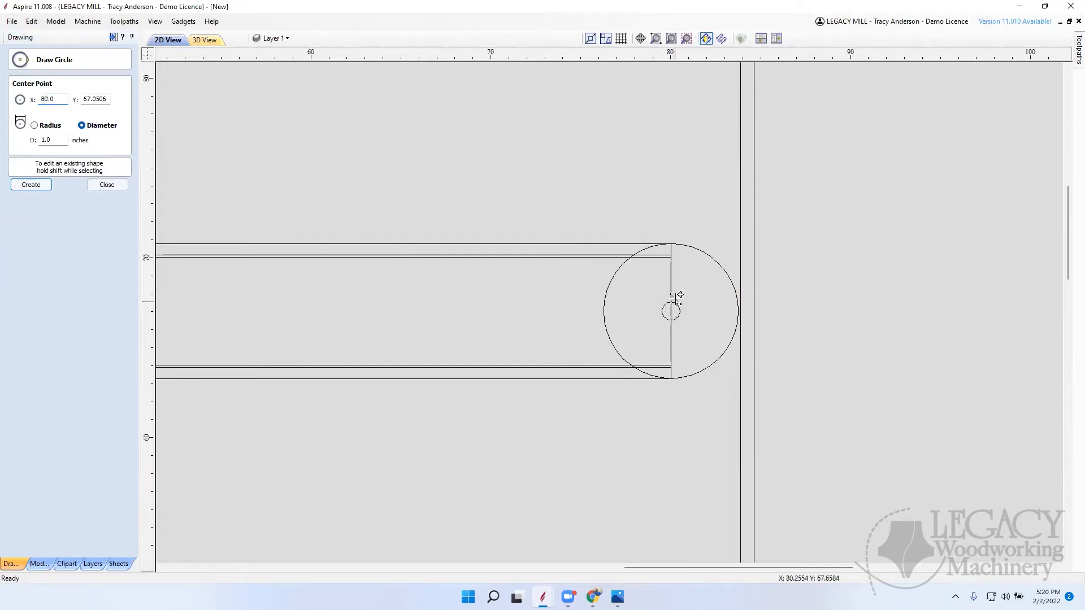
click(667, 256)
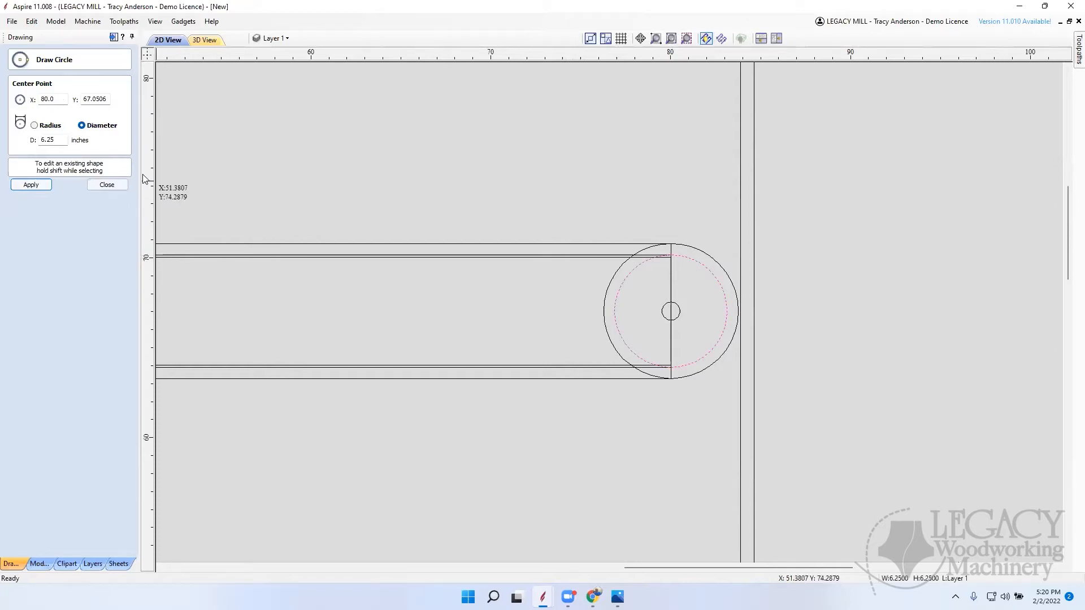
click(107, 185)
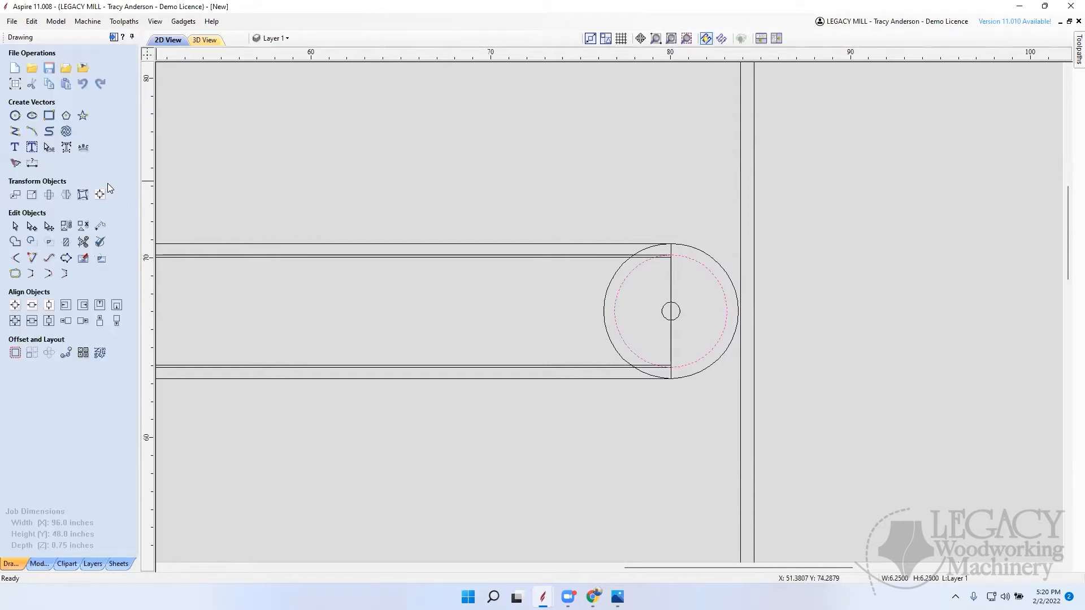
click(716, 262)
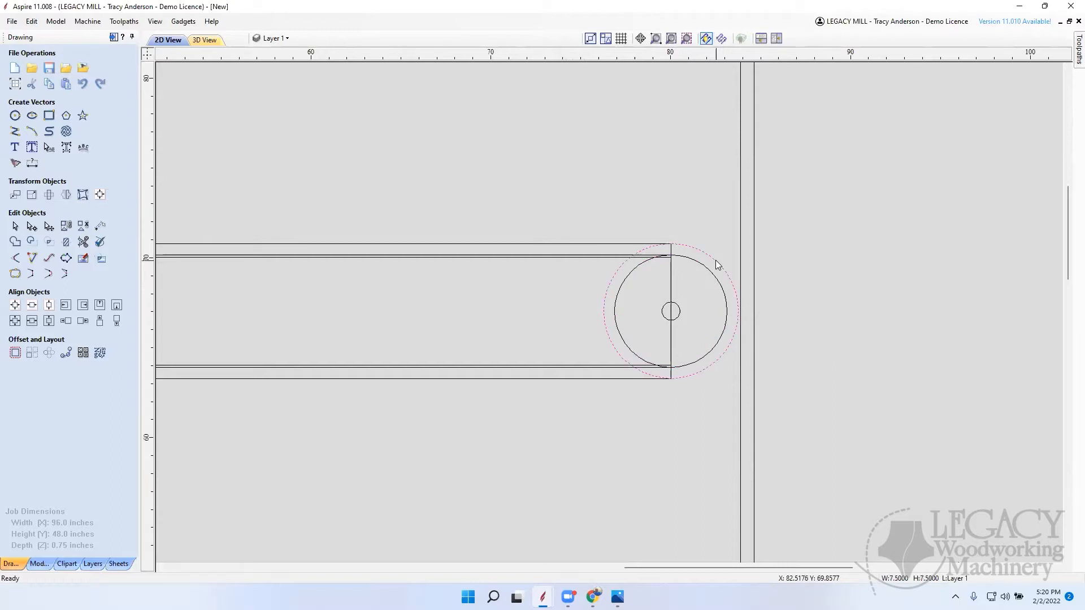
key(Delete)
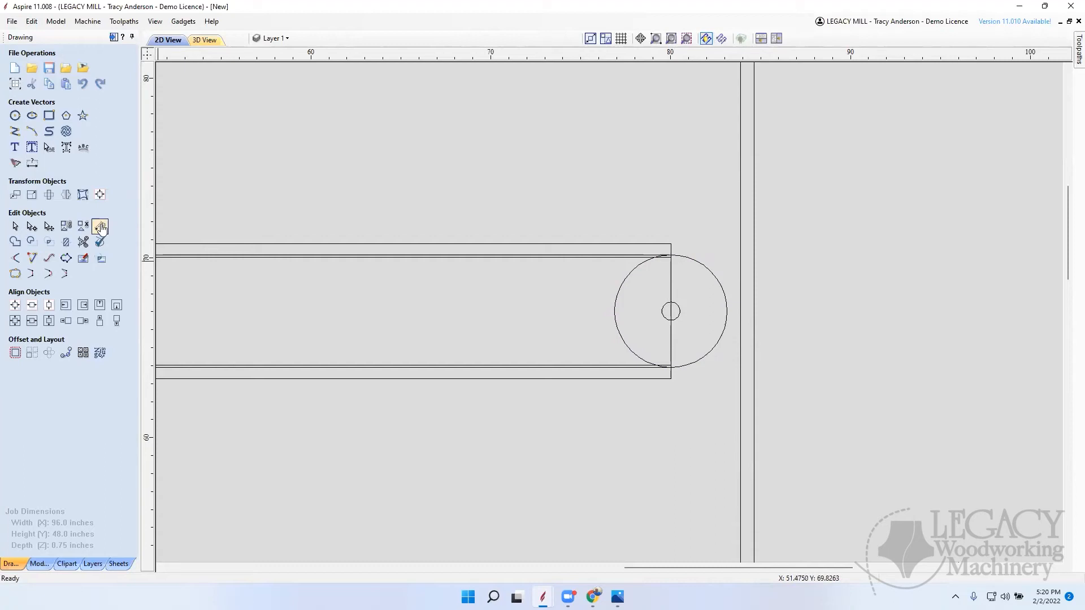
Step: Trim away the half of the 6.25-inch circle overlapping the board, keeping the half-circle arc beyond the board's end and the board's lines intact
click(83, 242)
scroll(671, 258, up, 3)
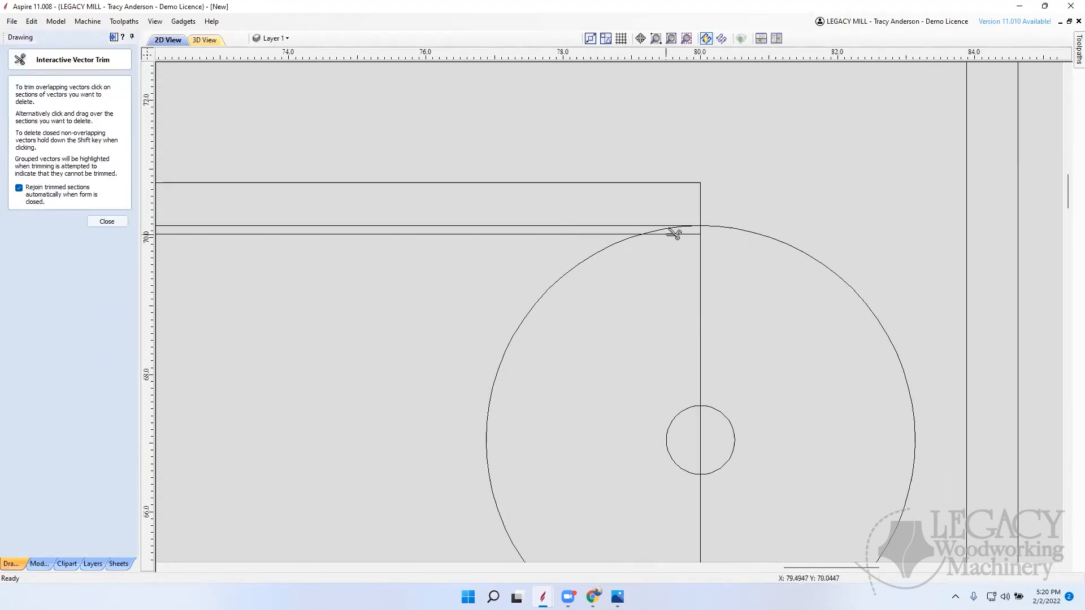
scroll(665, 229, up, 2)
click(664, 228)
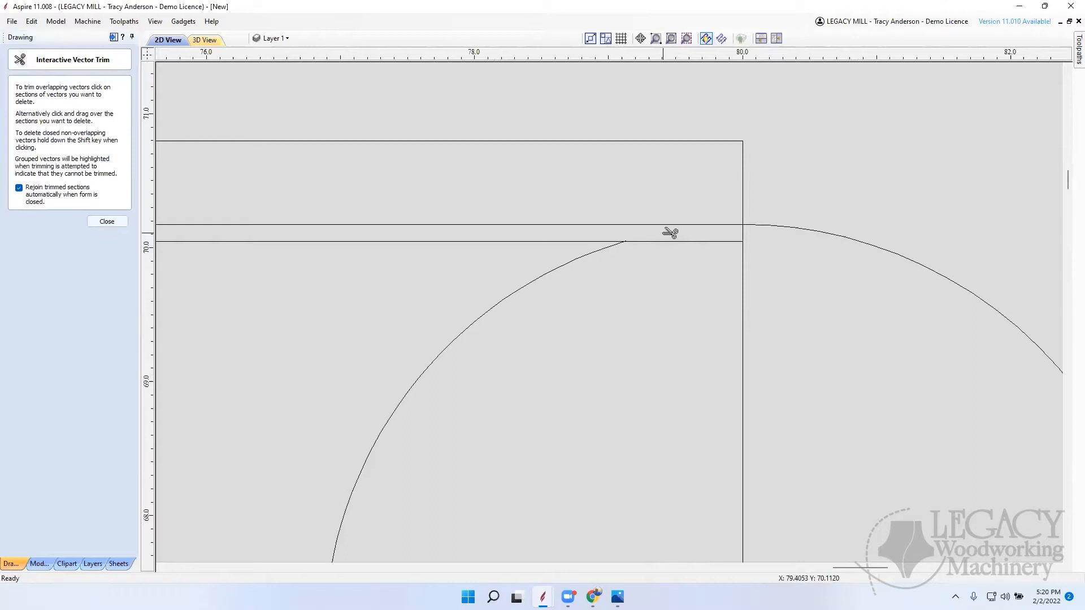
click(589, 252)
scroll(622, 268, down, 8)
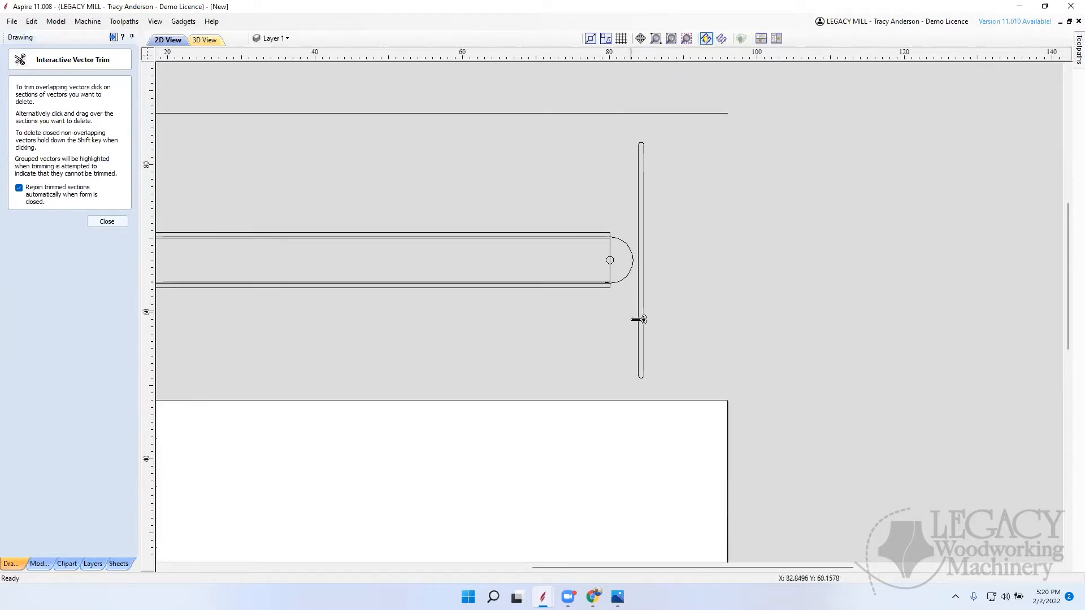
scroll(599, 269, up, 8)
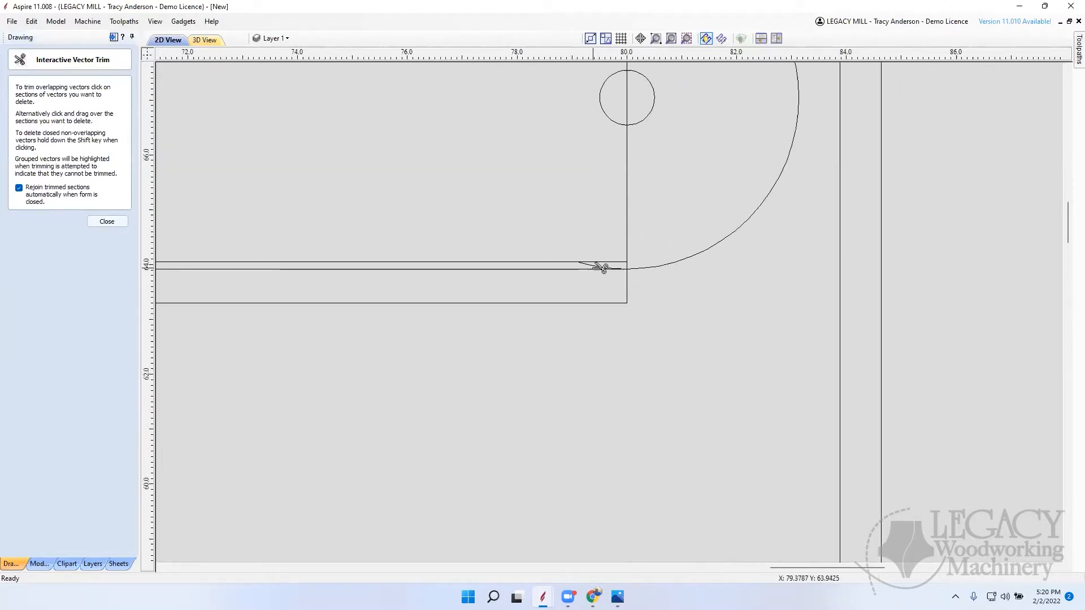
click(599, 268)
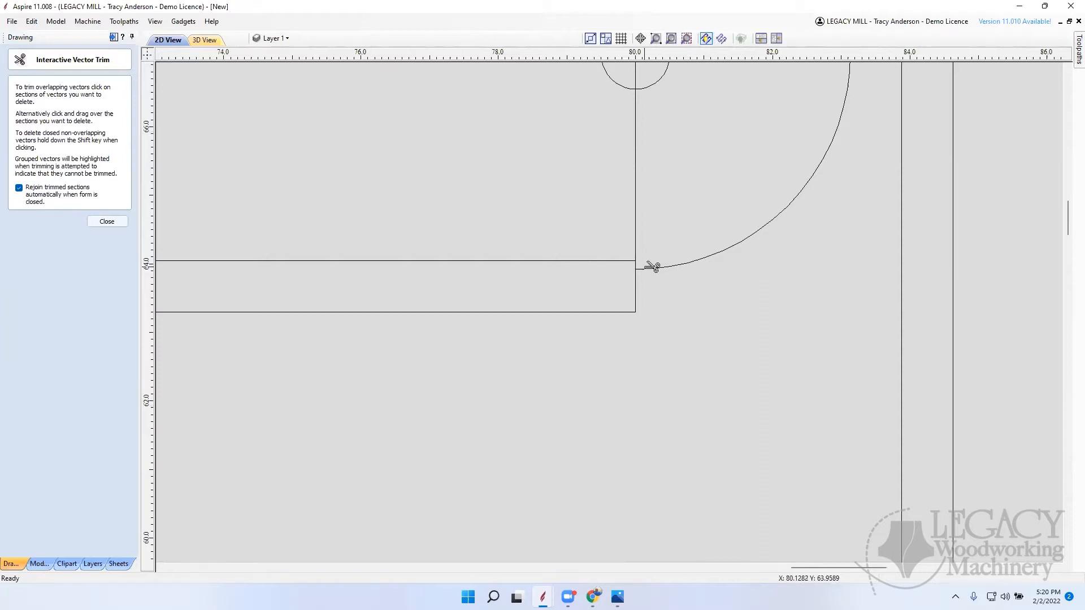
key(ctrl+z)
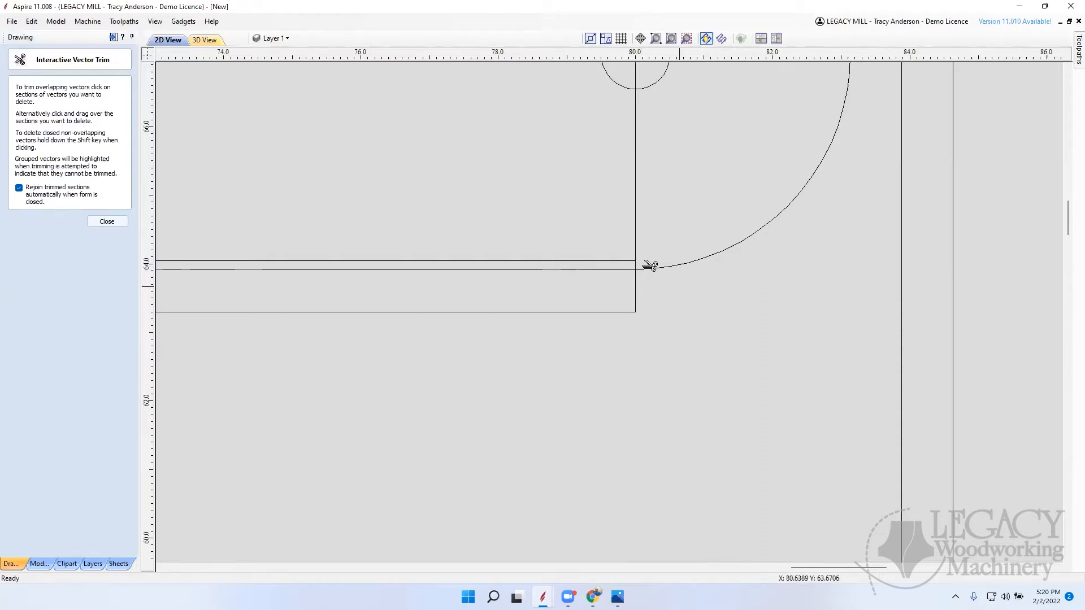
click(115, 224)
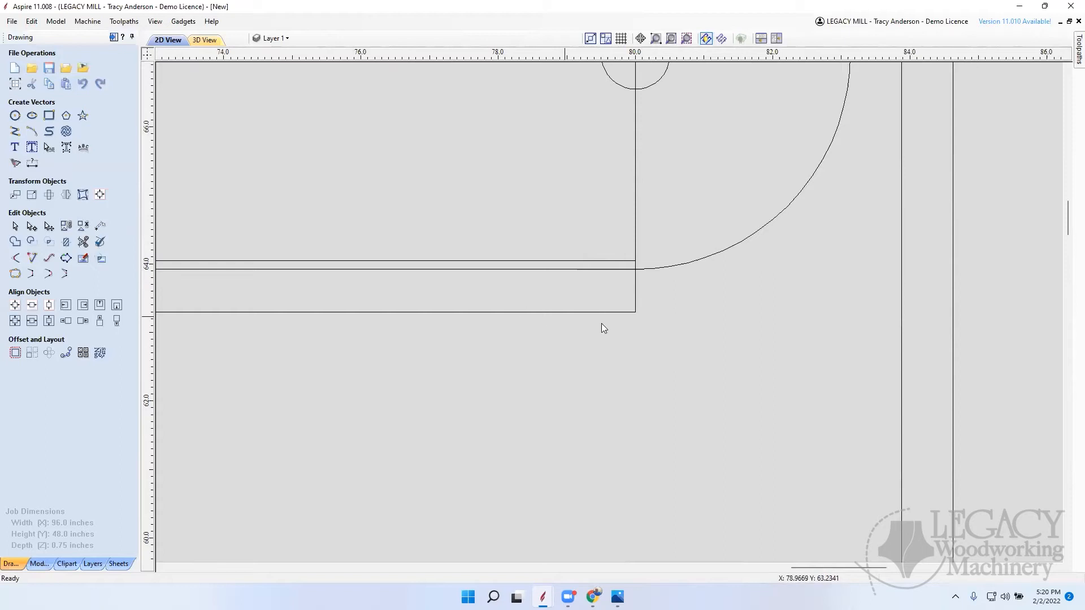
Step: Trim the section of the board's vertical end line between its upper edge lines and the 1-inch circle
scroll(702, 331, down, 3)
click(717, 295)
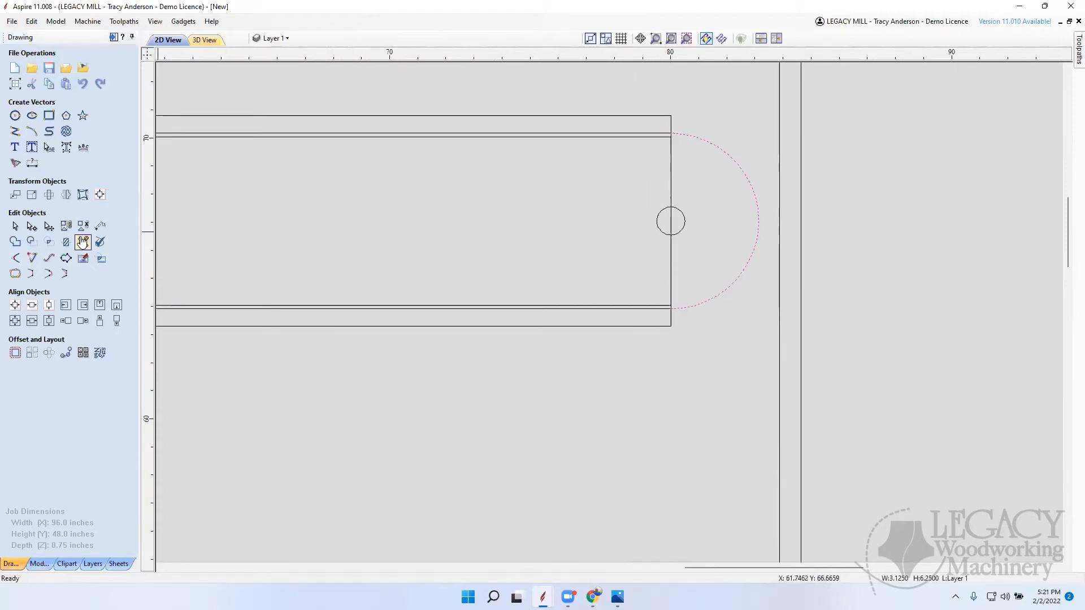
click(83, 242)
click(671, 185)
click(121, 224)
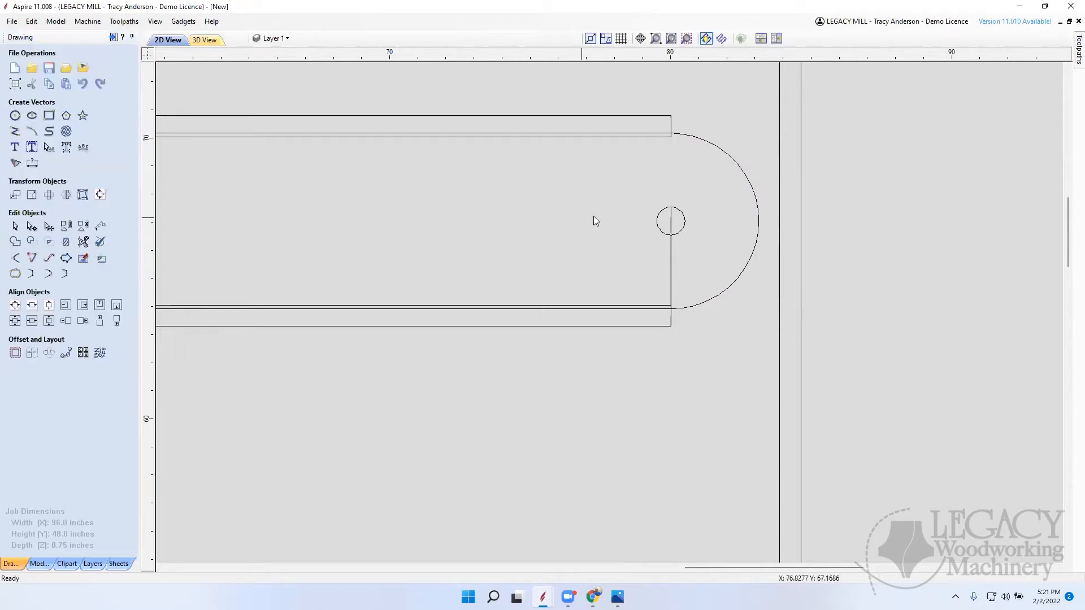
Step: Try to join the half-circle arc to the inner board outline with Join Vectors
click(752, 190)
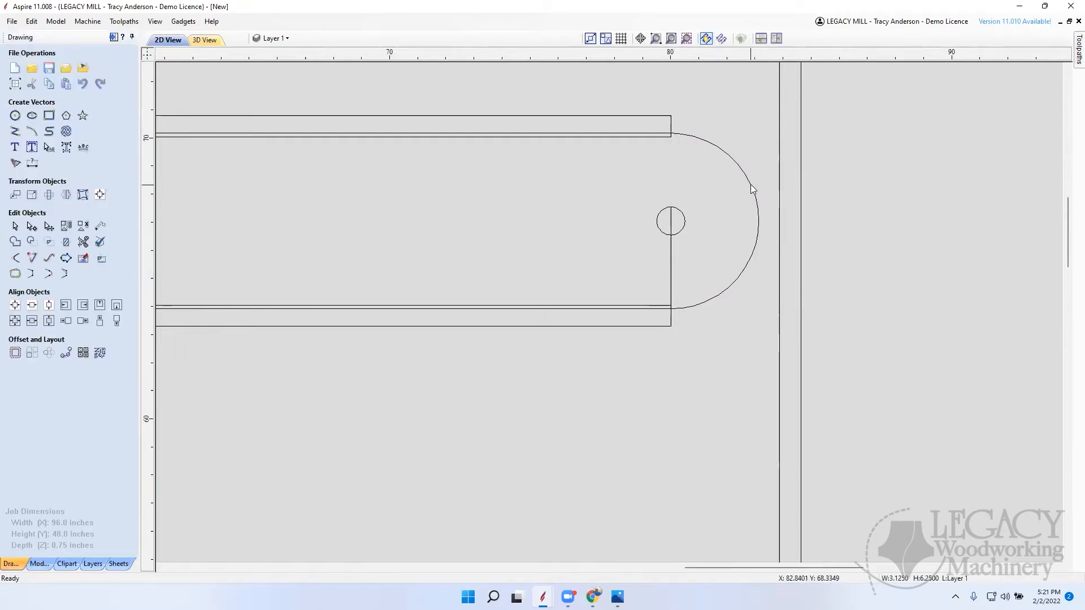
shift+click(643, 308)
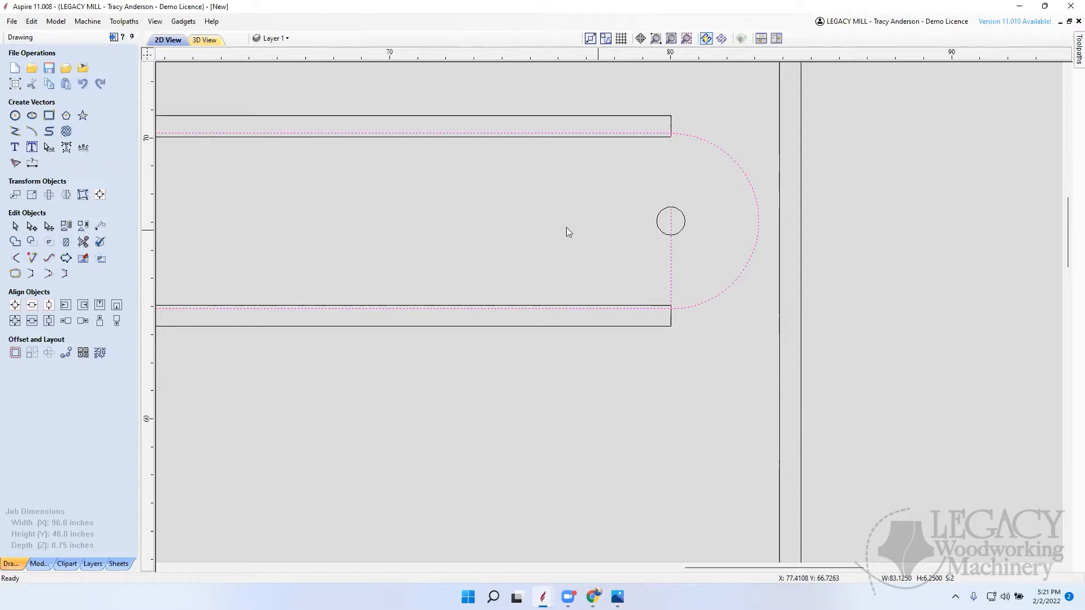
click(14, 273)
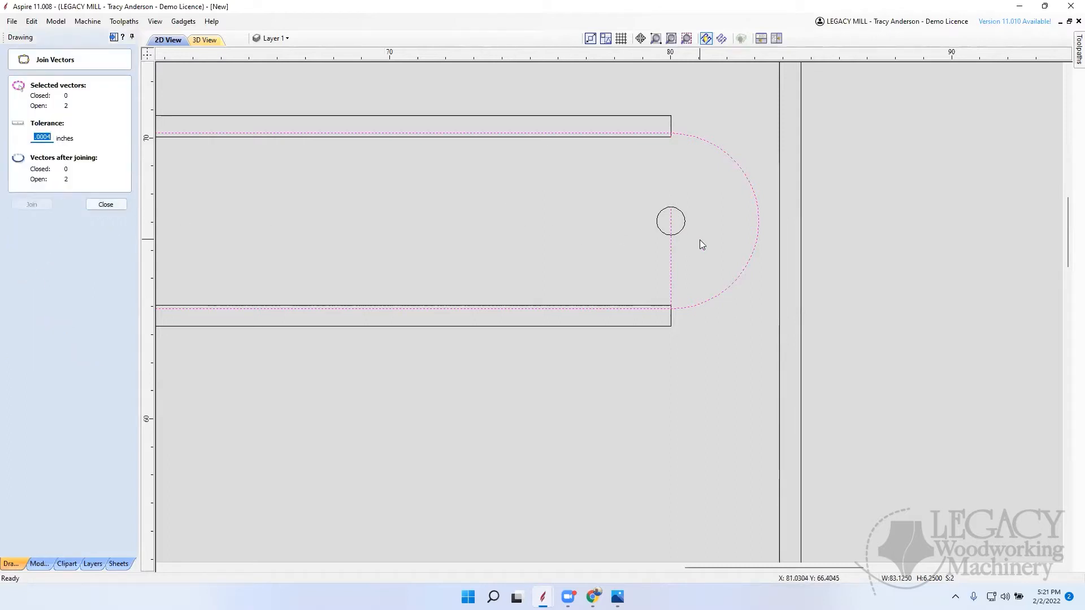
click(109, 205)
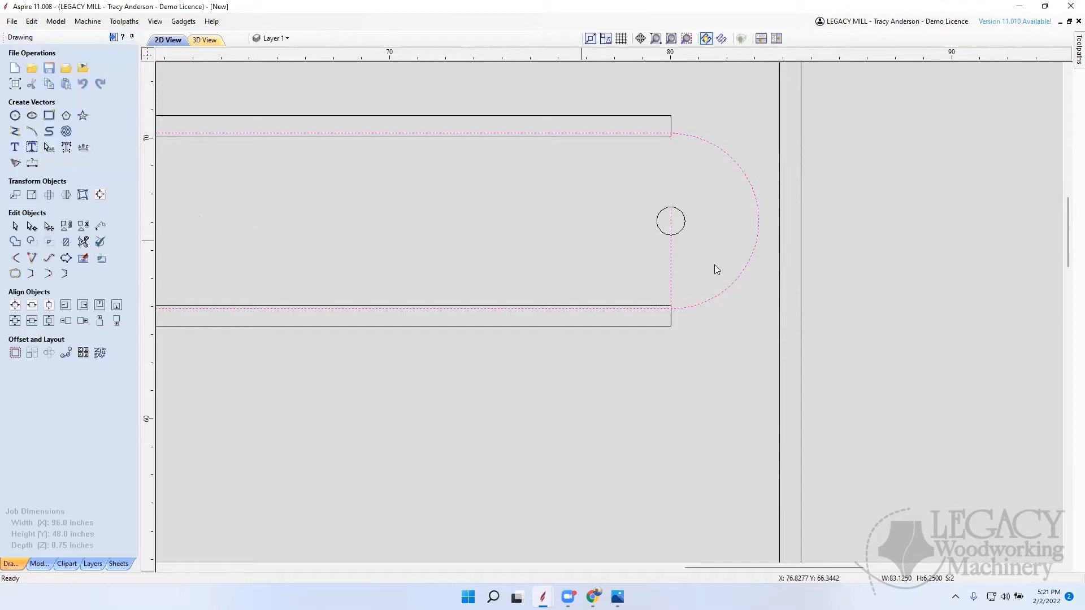
Step: Trim the section of the board's vertical end line between the 1-inch circle and the lower edge lines
click(86, 242)
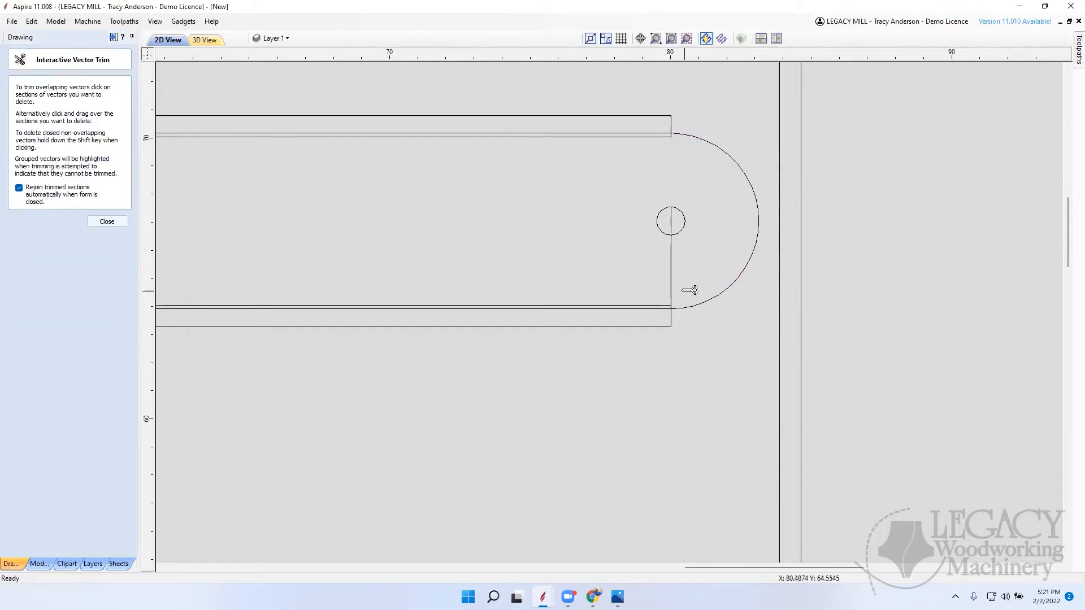
scroll(686, 285, up, 6)
scroll(642, 358, down, 2)
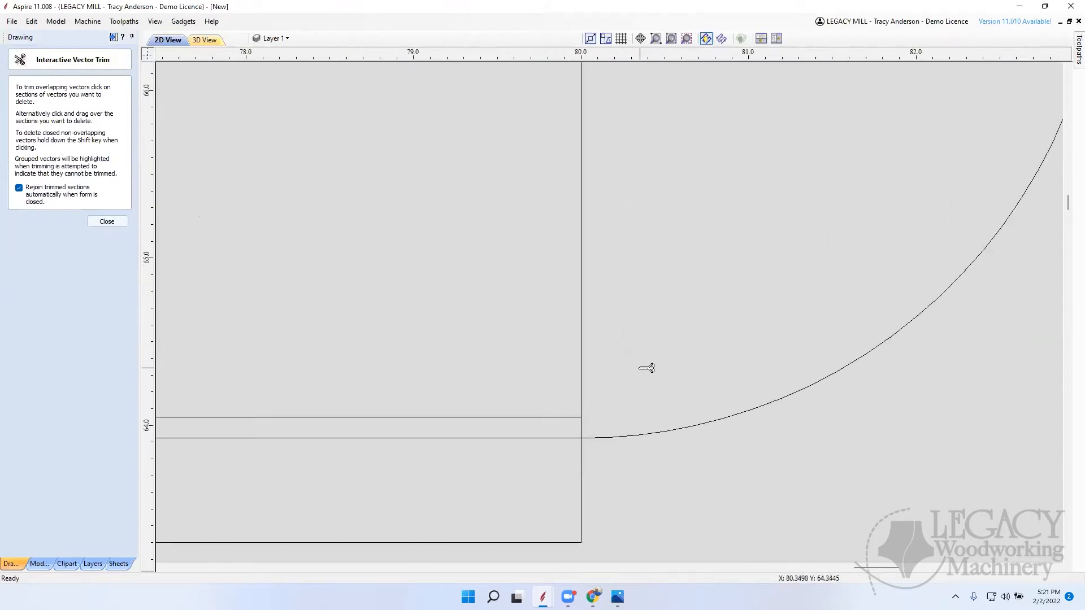
click(584, 391)
scroll(690, 401, down, 10)
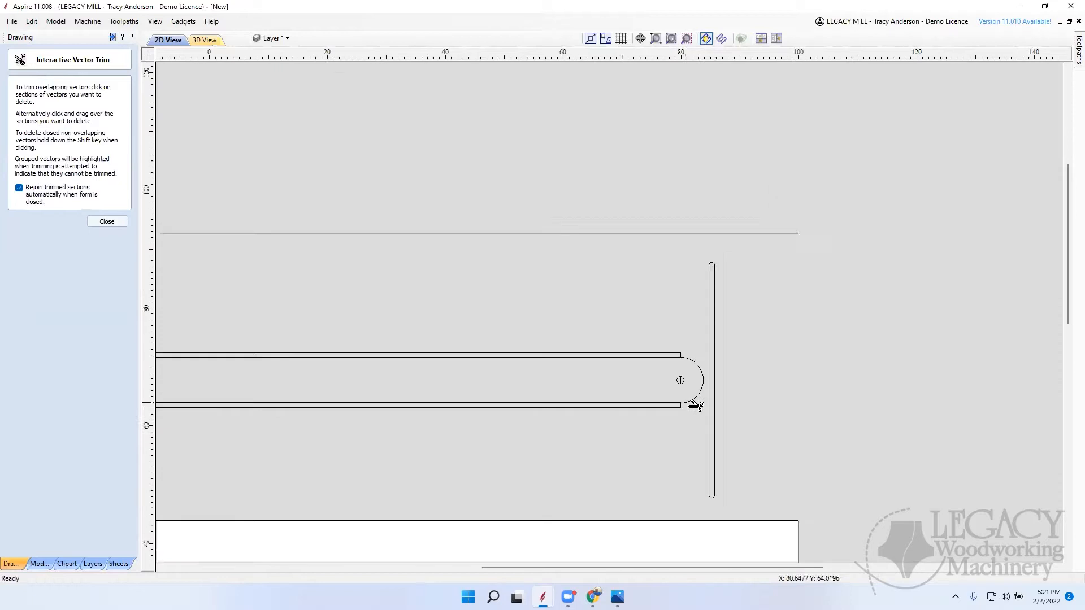
click(108, 222)
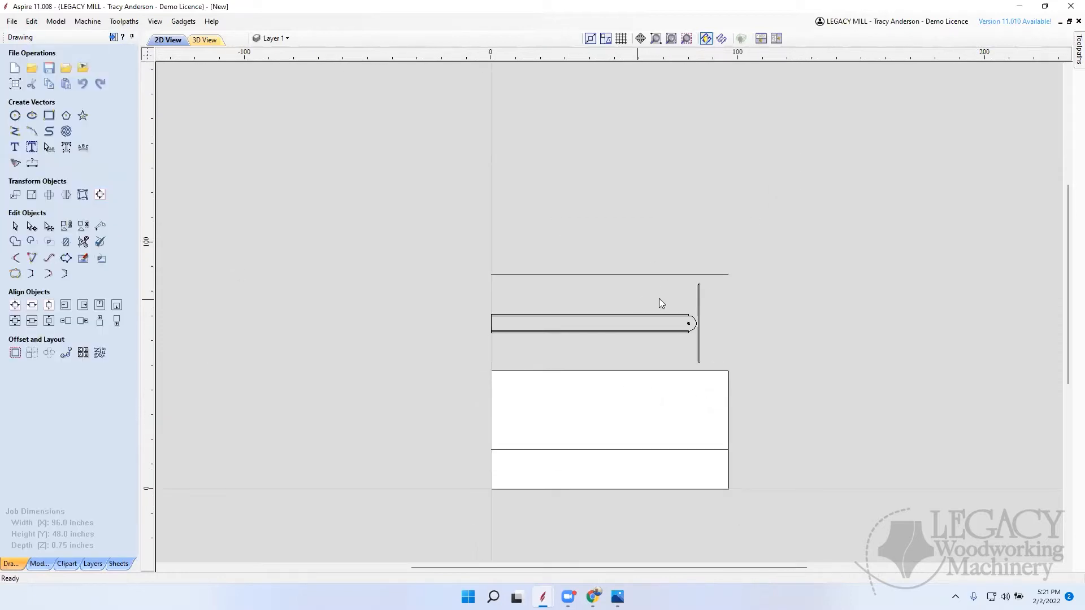
Step: Try to join the trimmed 80-inch-long inner board outline and the half-circle arc into one vector
scroll(702, 331, up, 3)
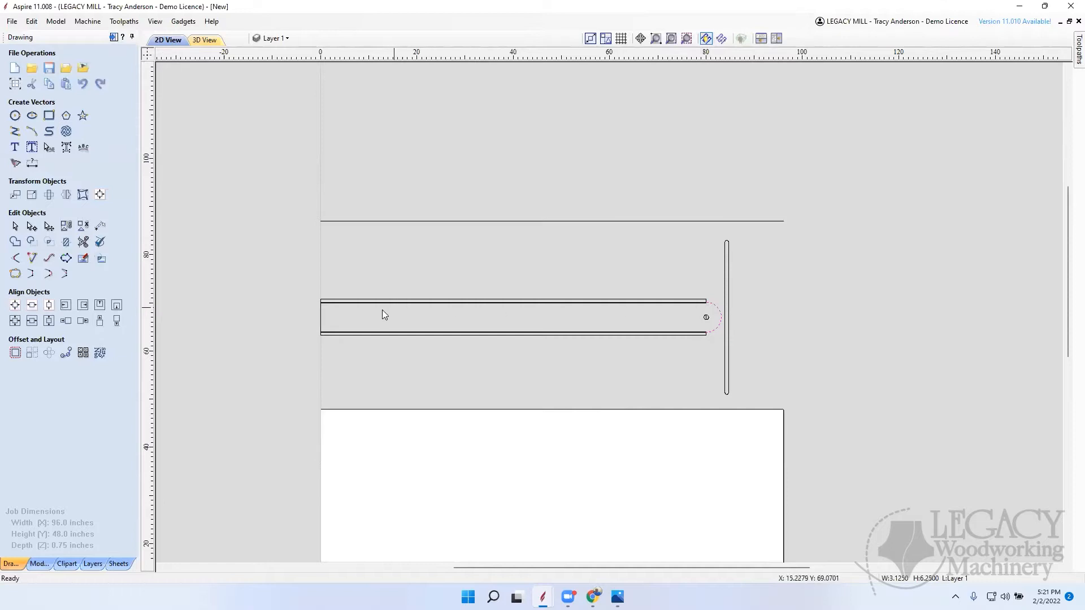
click(321, 318)
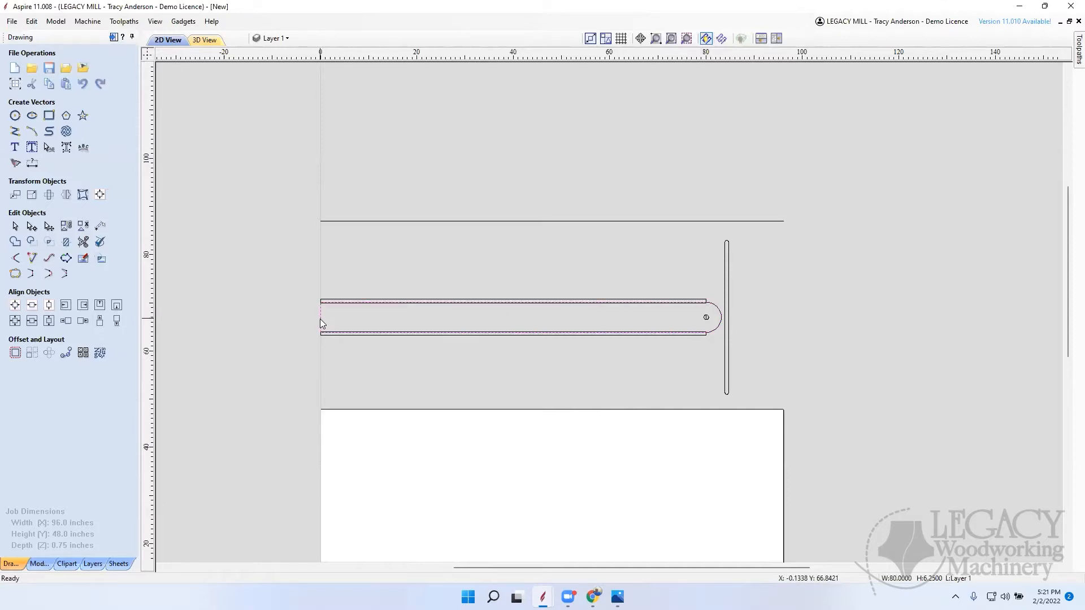
scroll(735, 322, up, 4)
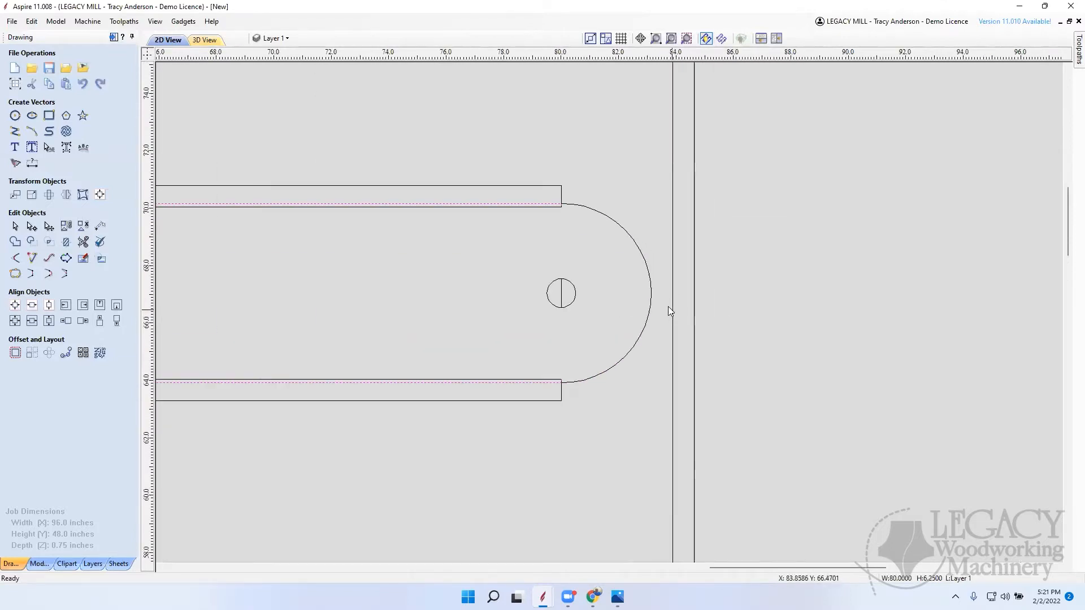
shift+click(651, 292)
click(16, 275)
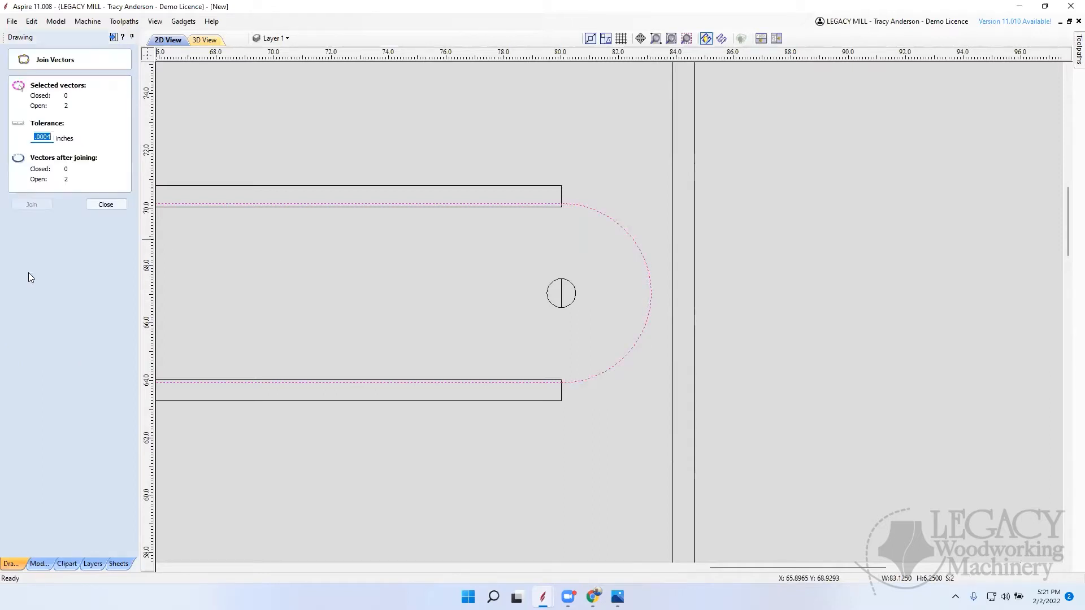
drag(45, 137, 57, 136)
click(120, 208)
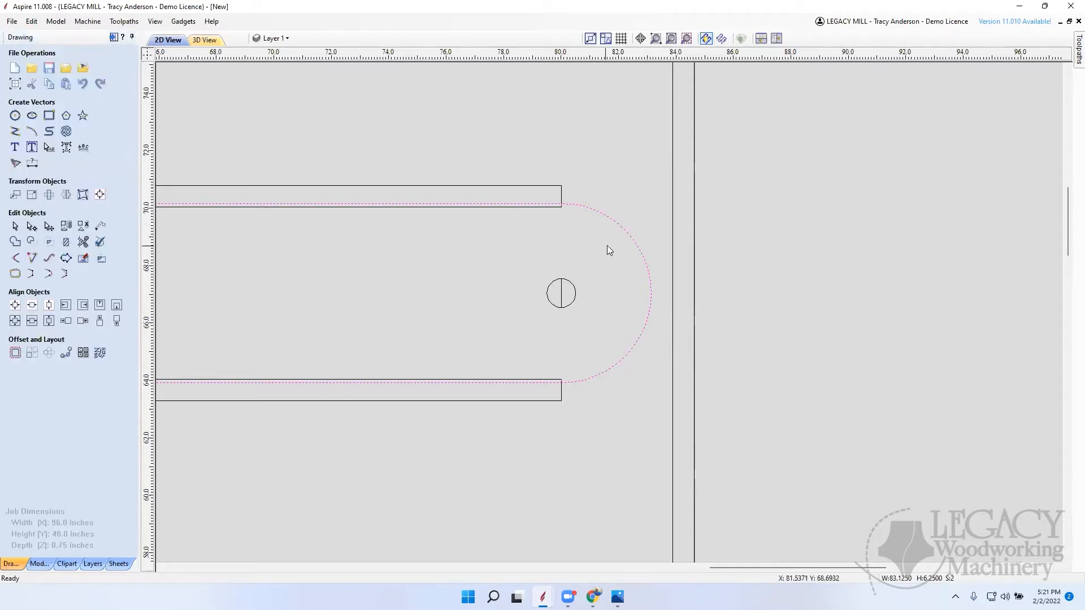
scroll(649, 250, down, 5)
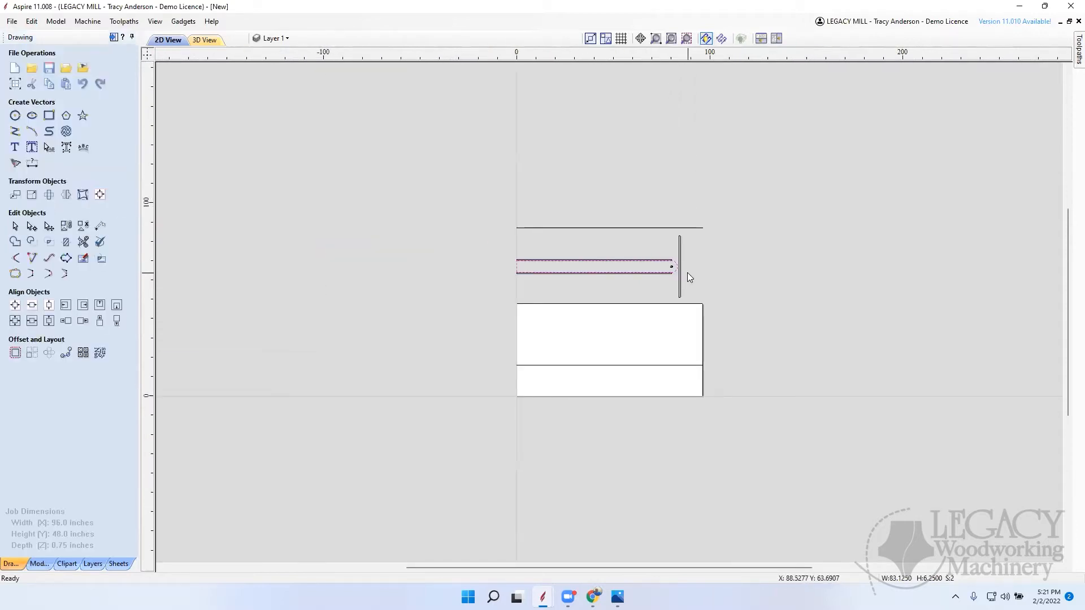
Step: Join the inner board outline and the half-circle arc into one vector with straight-line closing
scroll(687, 272, up, 5)
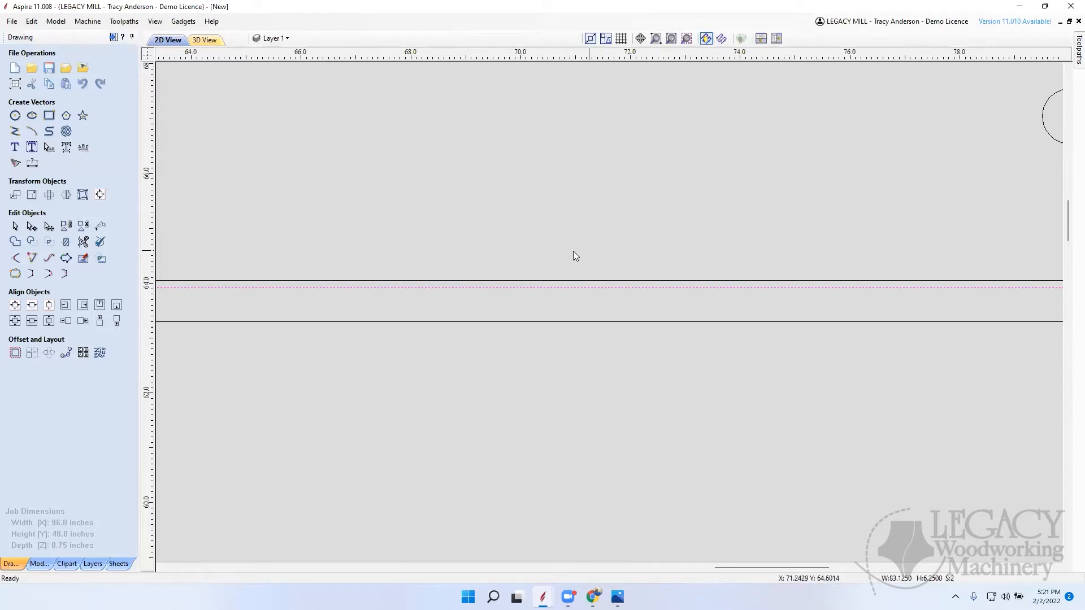
scroll(618, 243, down, 1)
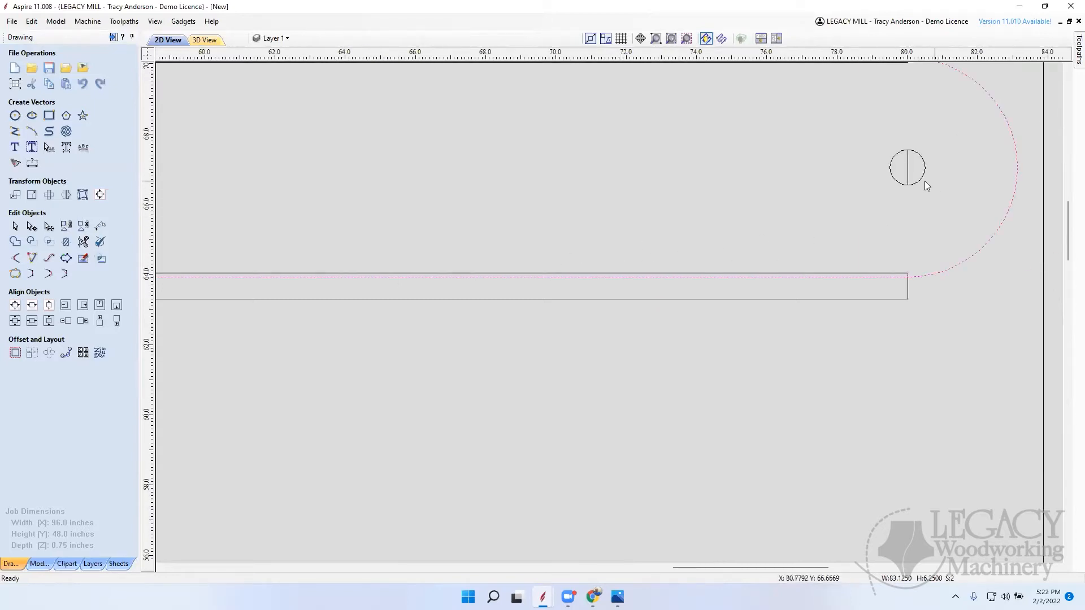
right_click(960, 264)
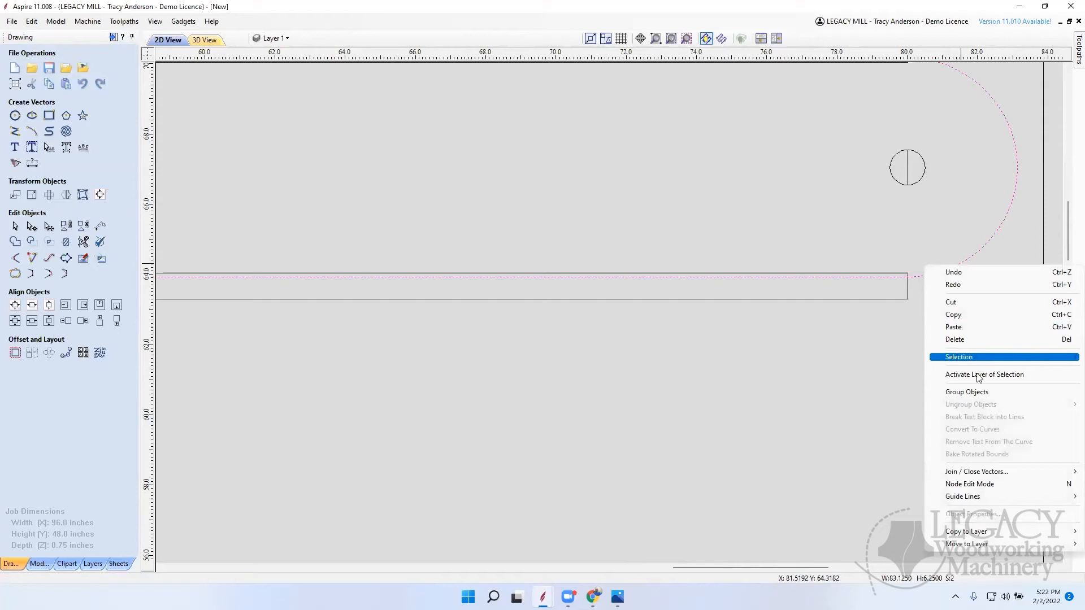
mouse_move(993, 475)
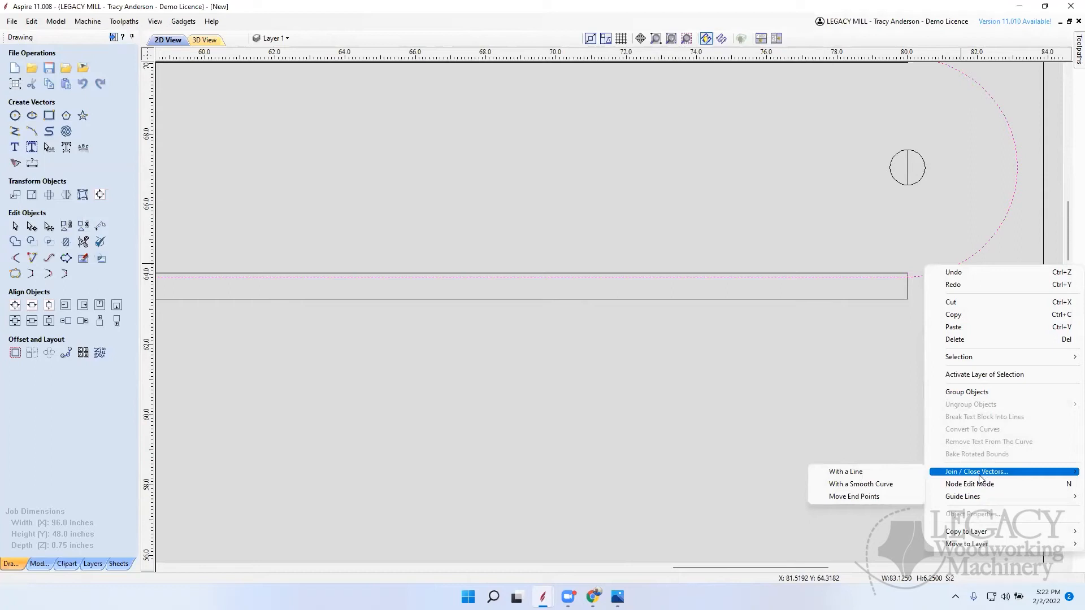
click(856, 473)
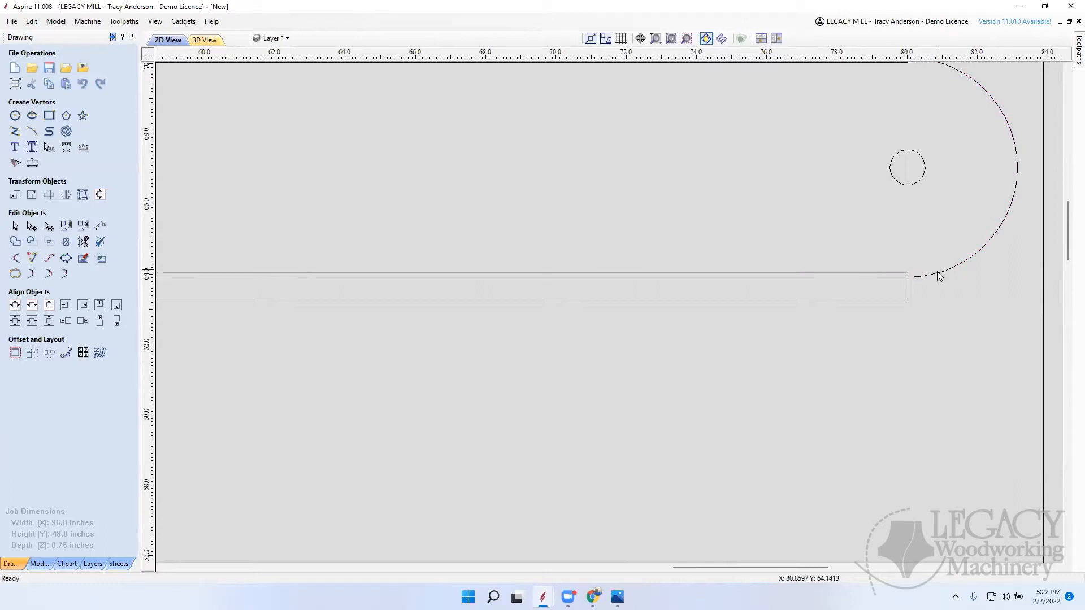
Step: Delete the leftover vertical line segment inside the 1-inch pivot circle
click(909, 175)
key(Delete)
scroll(855, 219, down, 5)
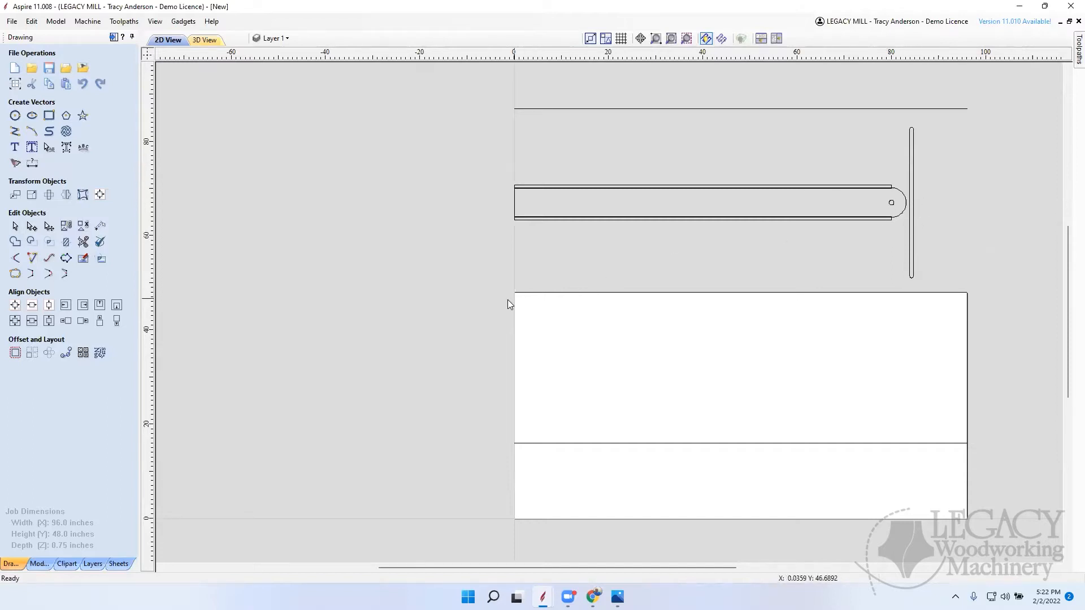
Step: Rotate the board, side strips, pivot circle and slim end piece together 90 degrees counterclockwise and centre them horizontally on the material
drag(955, 117, 955, 119)
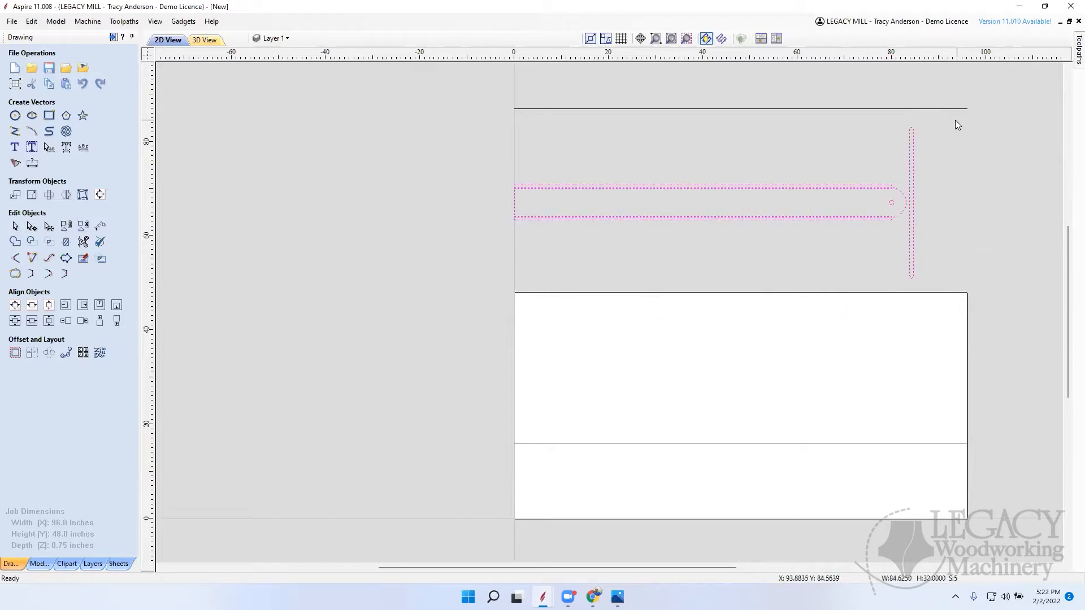
key(9)
key(9)
key(9)
key(9)
key(9)
key(9)
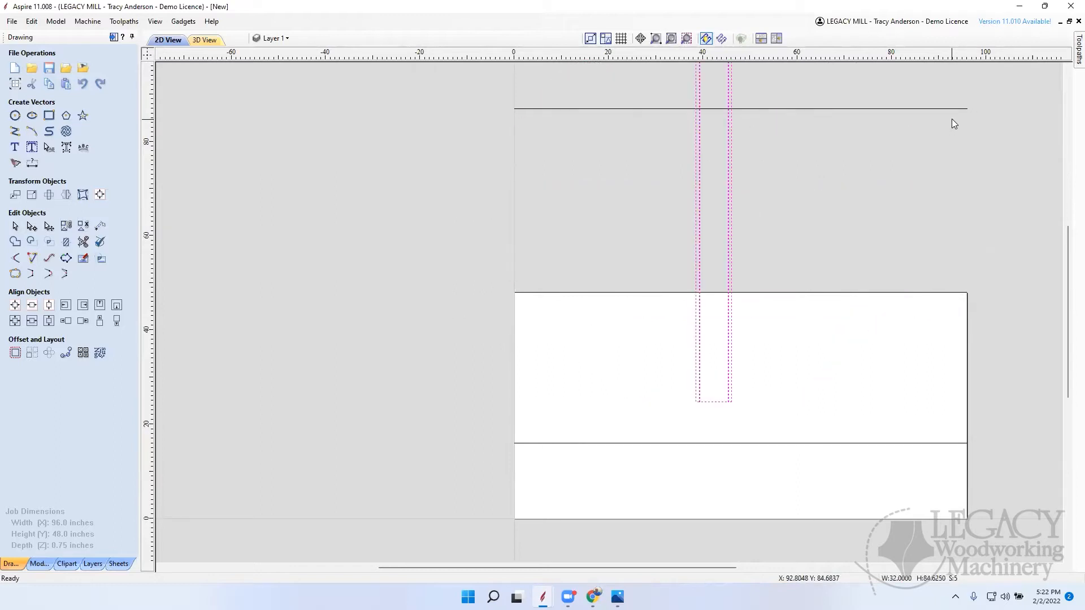
scroll(903, 238, down, 3)
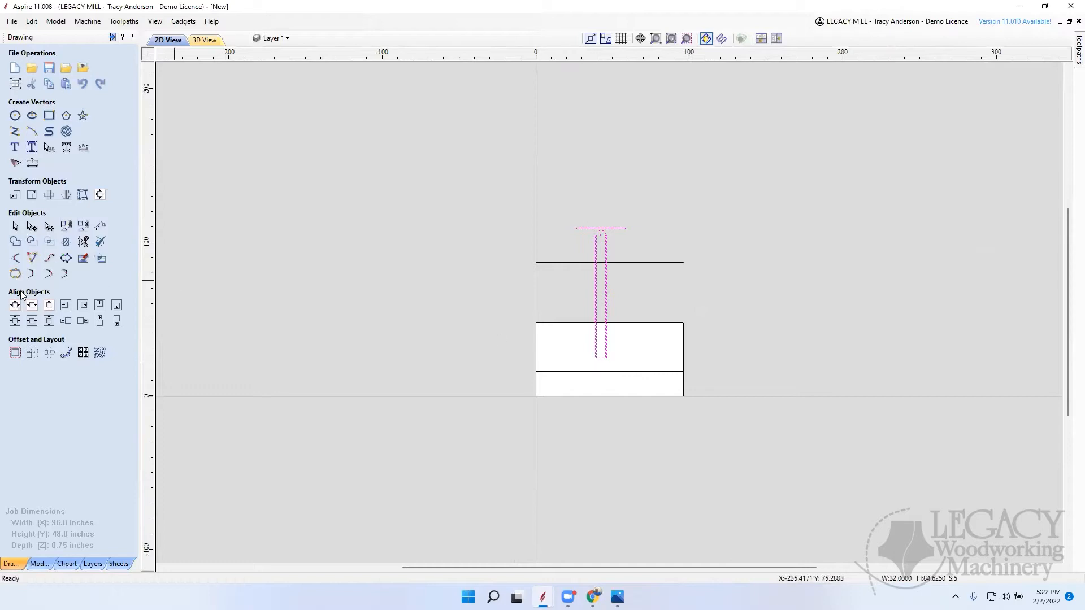
click(32, 305)
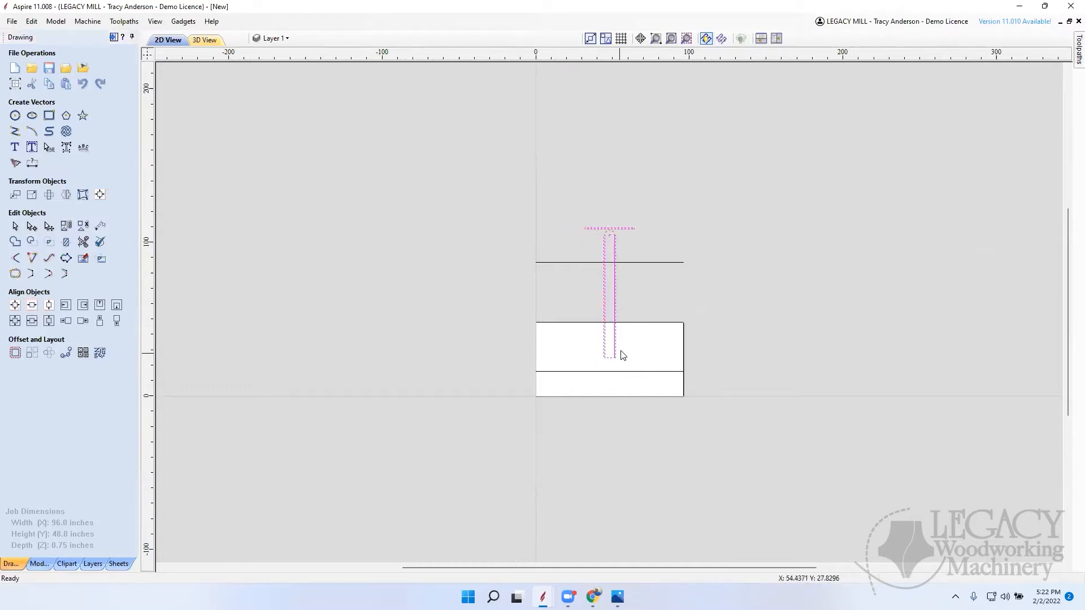
Step: Move the upright assembly vertically until the crosspiece's upper edge meets the 96-inch horizontal line above the job
scroll(611, 274, up, 5)
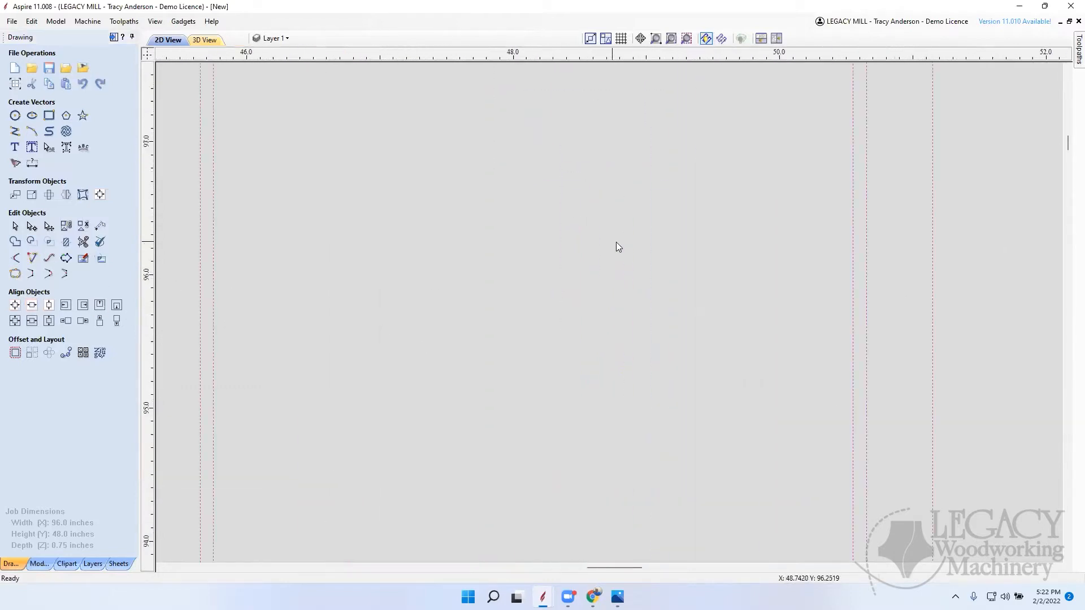
scroll(635, 285, down, 4)
click(616, 265)
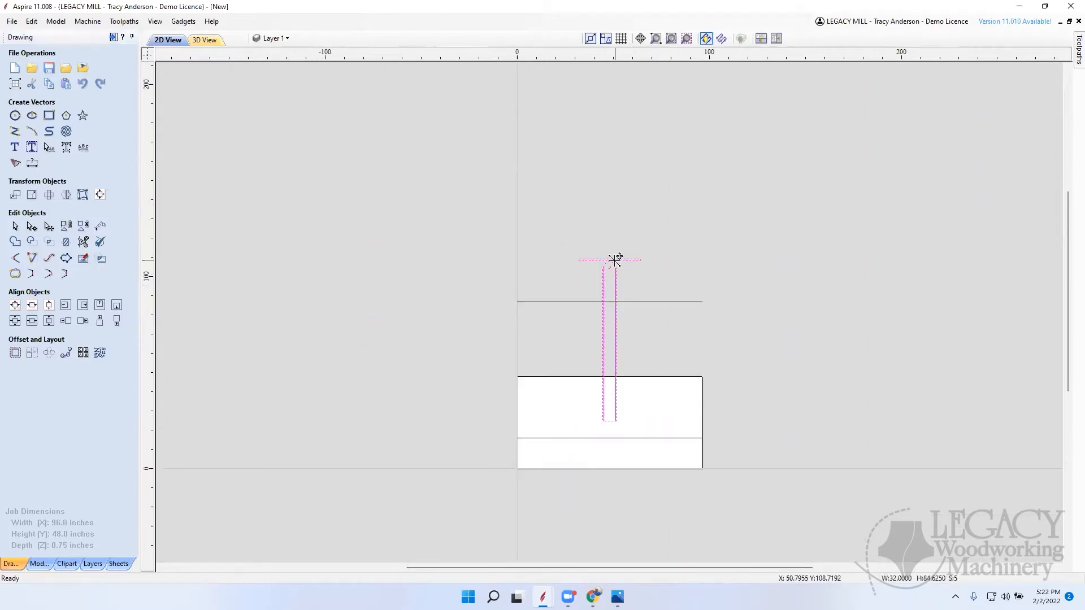
drag(616, 265, 612, 307)
scroll(618, 307, up, 2)
scroll(618, 307, up, 4)
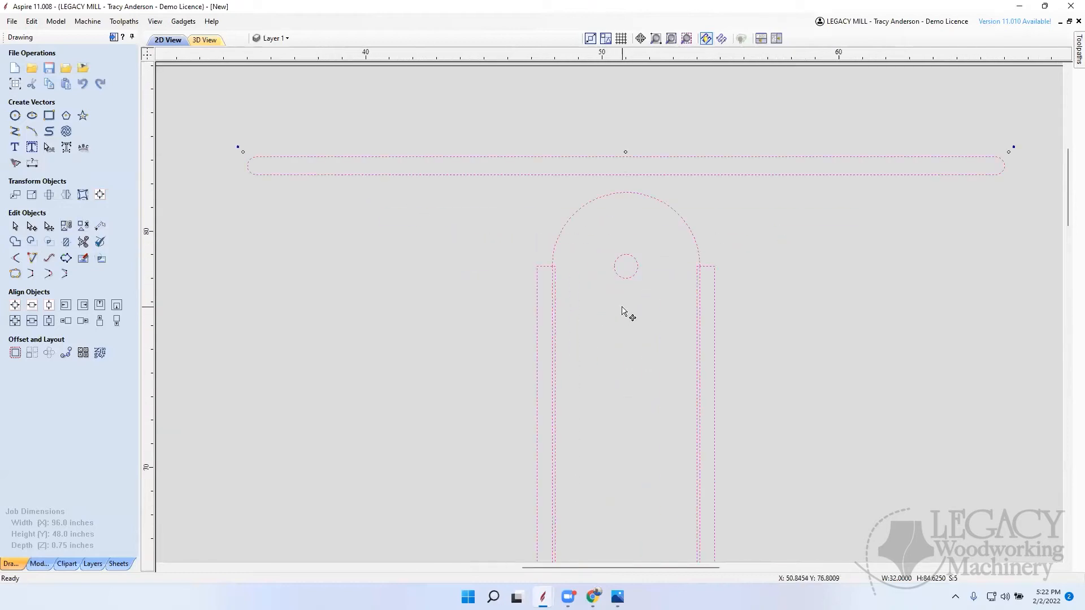
scroll(622, 269, down, 3)
scroll(622, 230, up, 2)
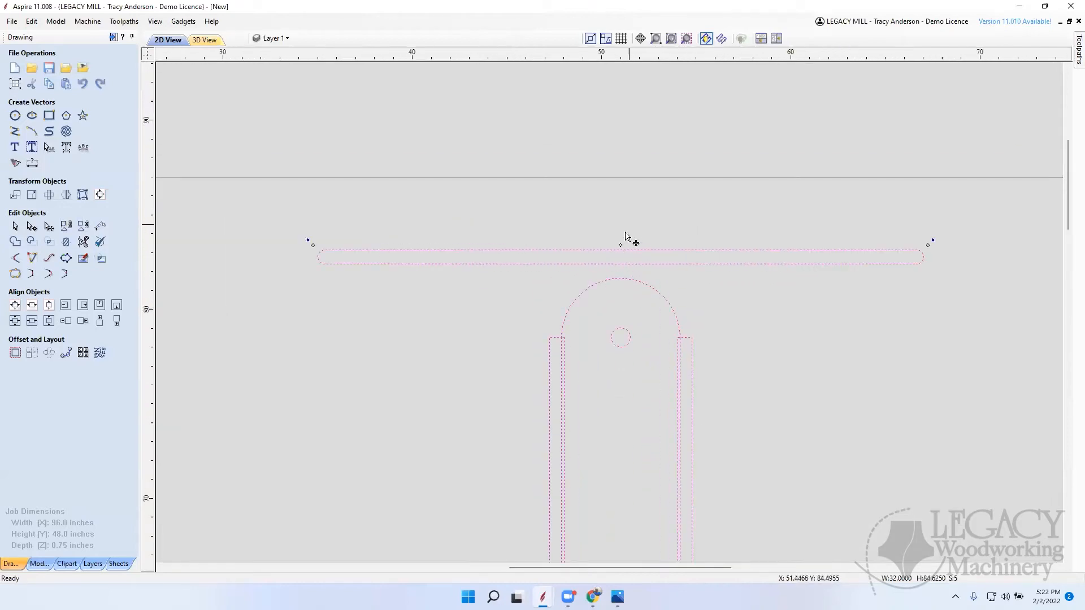
drag(625, 232, 620, 179)
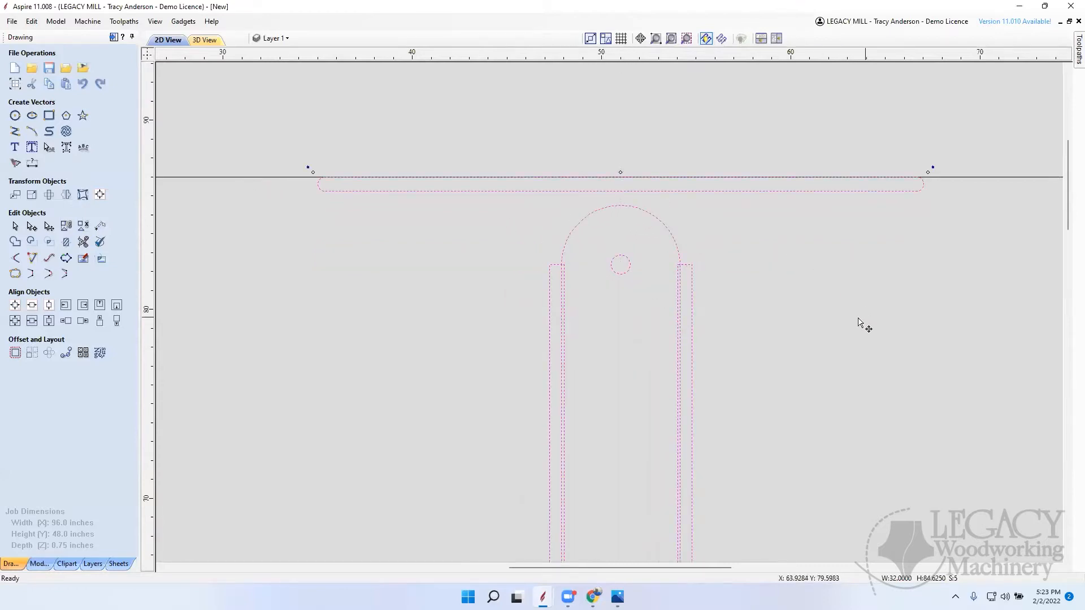
Step: Centre the moved assembly horizontally on the material again
scroll(859, 320, down, 3)
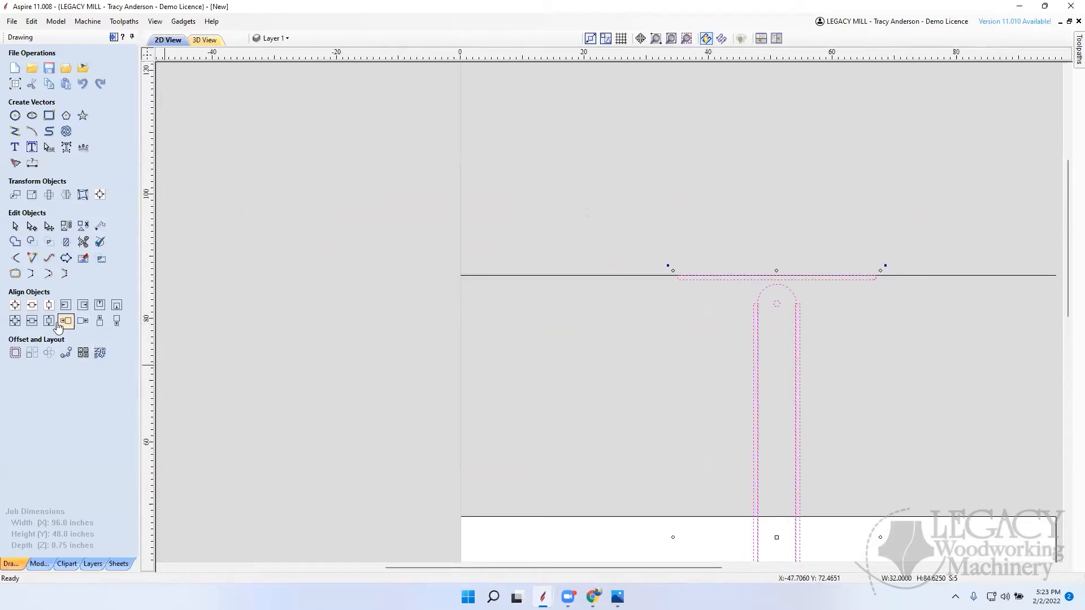
click(32, 307)
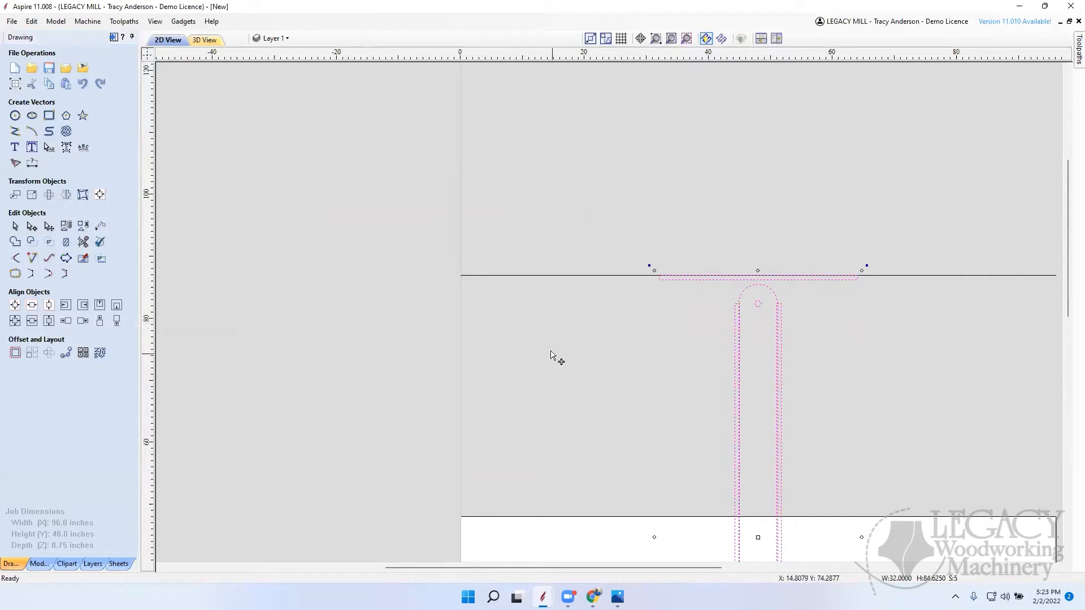
scroll(557, 355, down, 3)
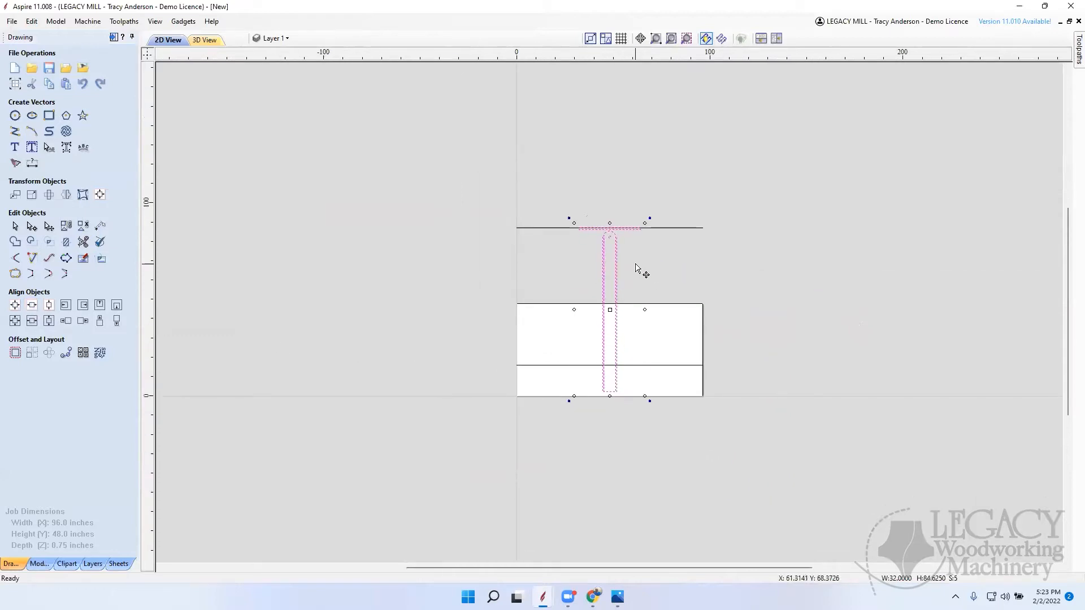
Step: Shorten the round-ended board by raising its lower end to the horizontal line near Y 16 inches
right_click(638, 266)
click(676, 234)
click(674, 228)
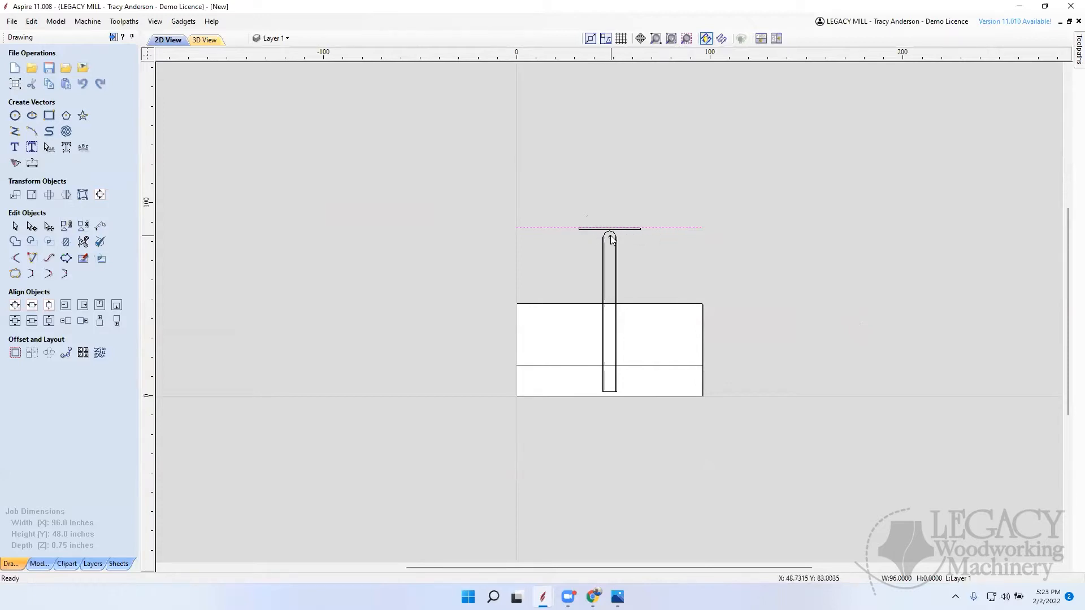
scroll(615, 397, up, 5)
click(600, 389)
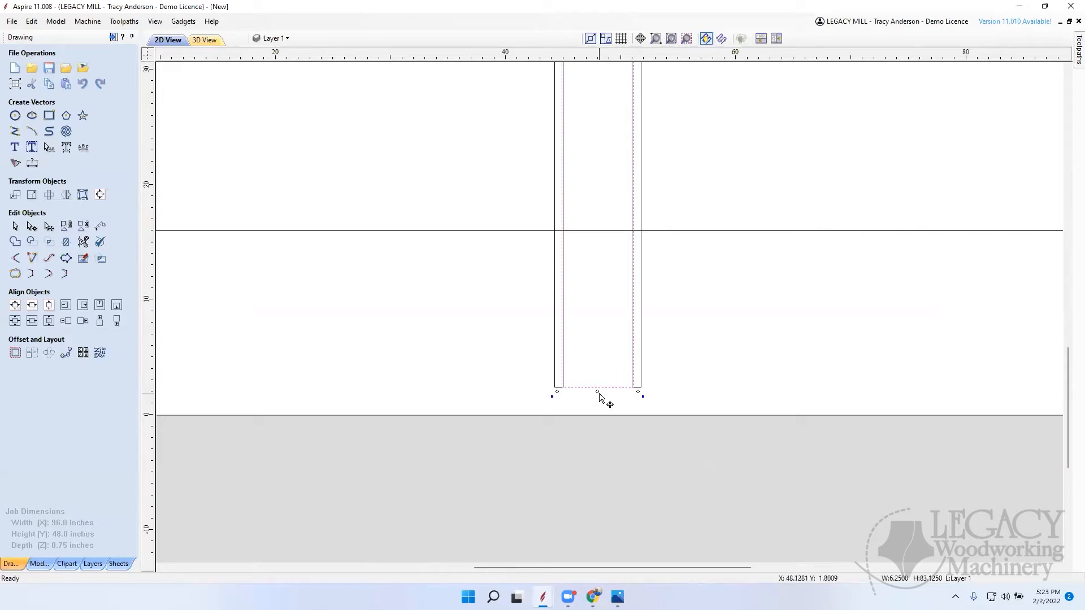
drag(597, 391, 598, 231)
Step: Shorten both 0.75-inch-wide side strips to 66.375 inches by raising their lower ends to the same horizontal line
click(557, 389)
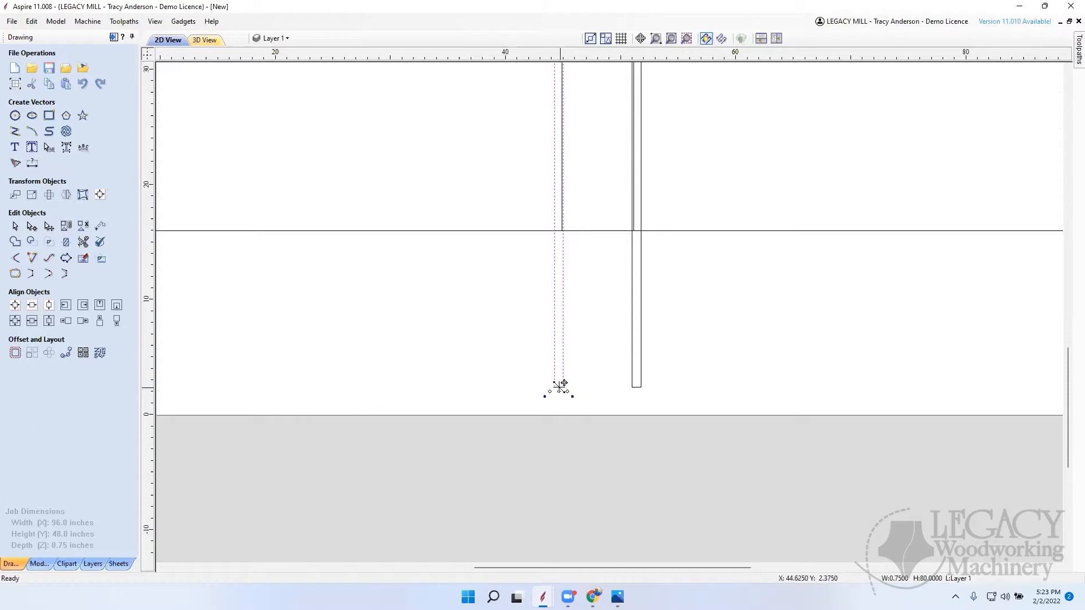
drag(559, 389, 559, 231)
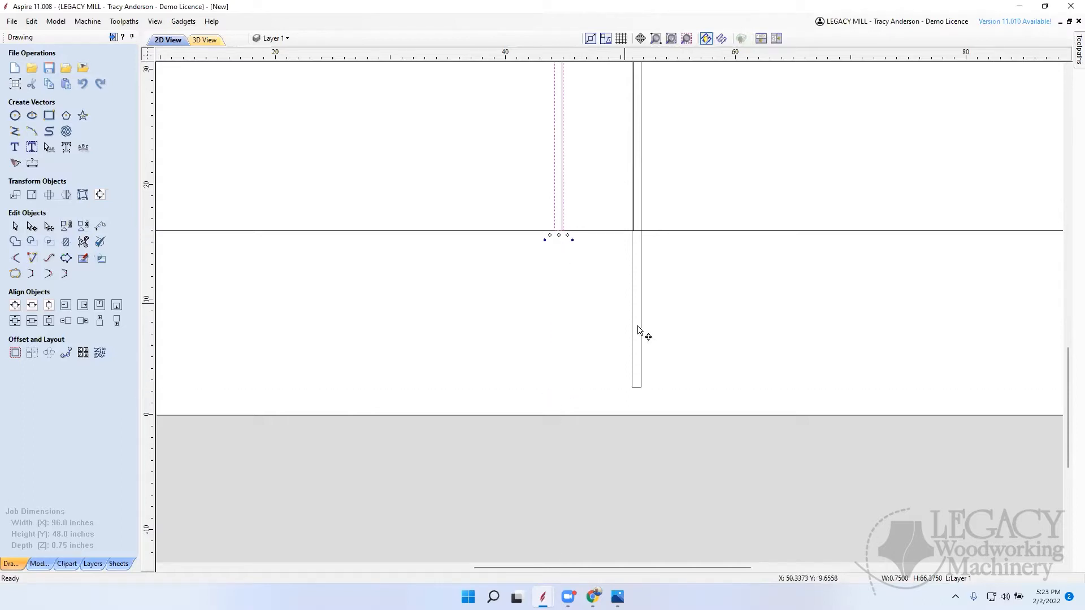
click(639, 391)
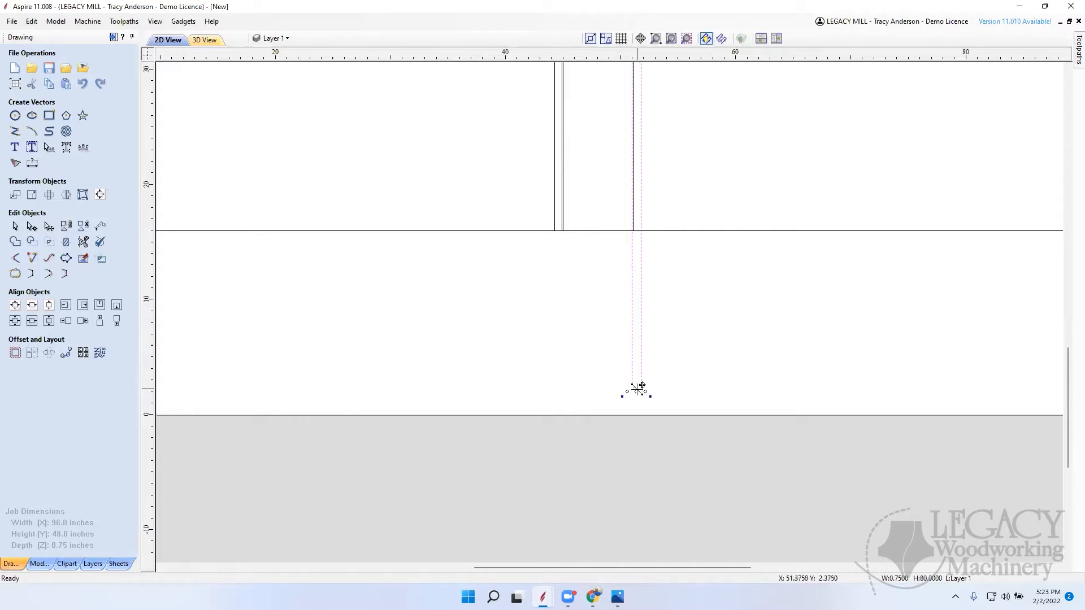
drag(637, 391, 642, 230)
click(748, 283)
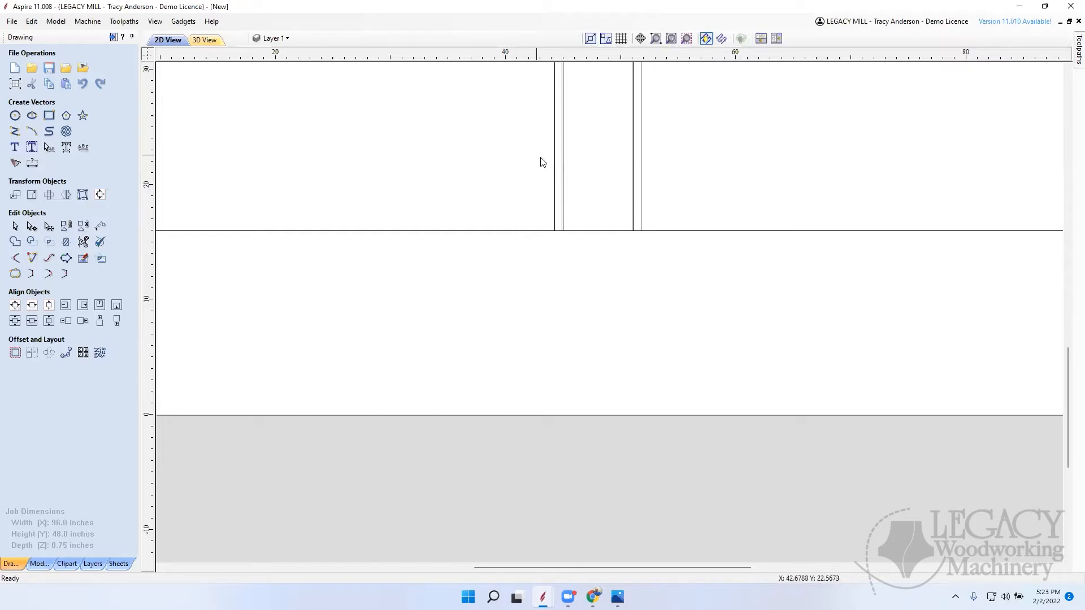
Step: Draw a 132.75-inch diameter circle centred on the pivot at X 48, Y 82.375, reaching the board's lower end
scroll(621, 175, down, 5)
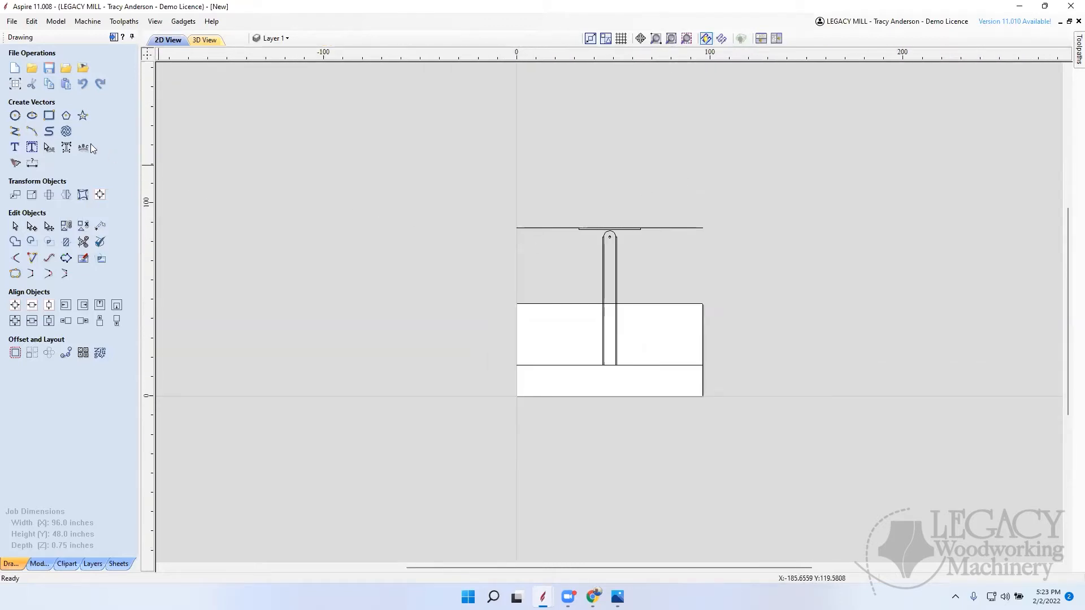
click(15, 116)
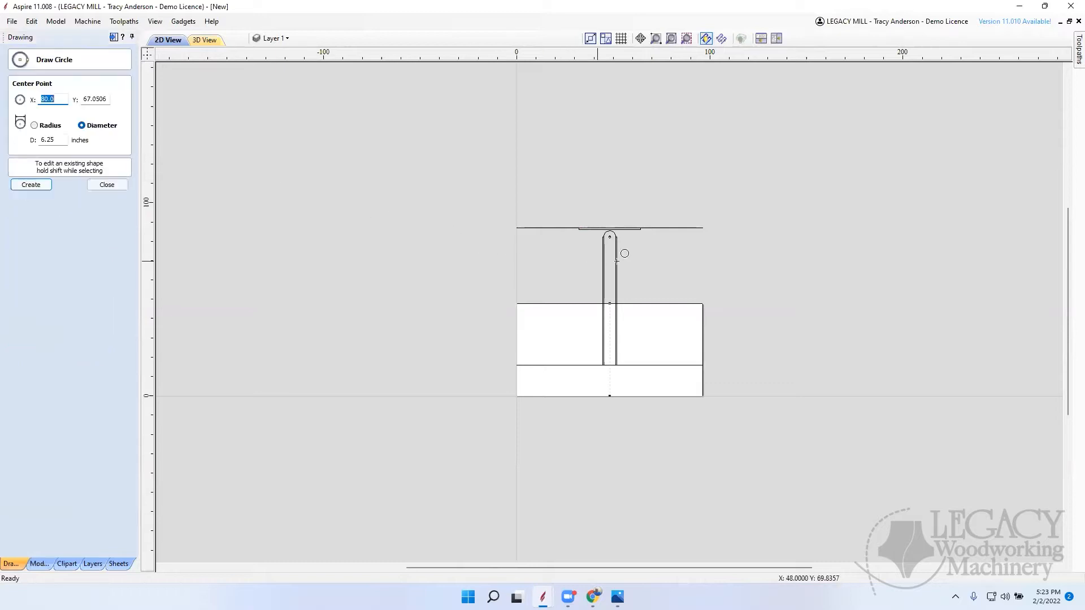
click(610, 237)
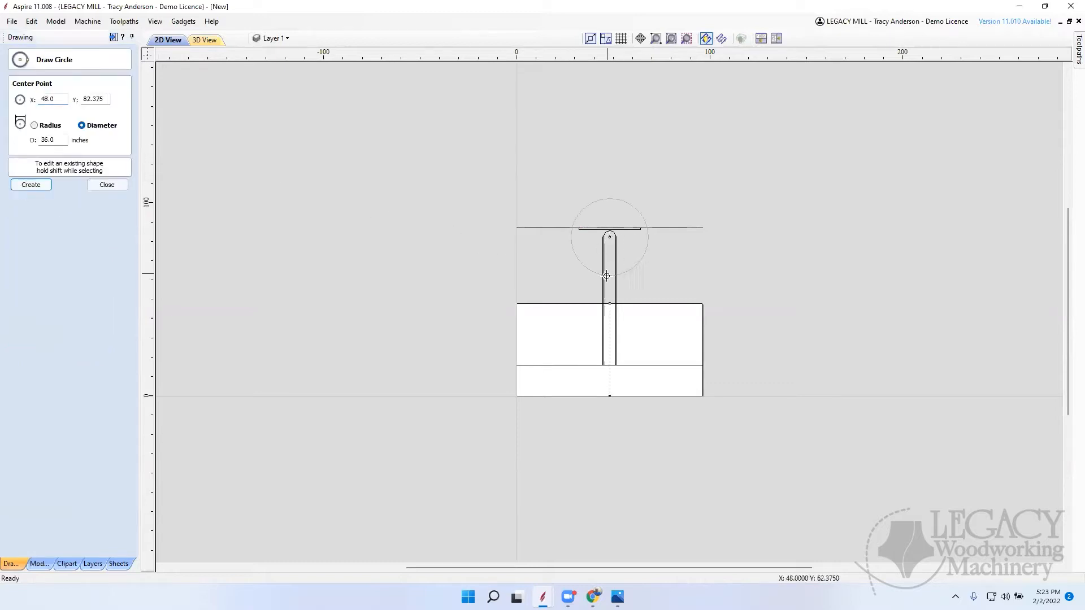
click(607, 364)
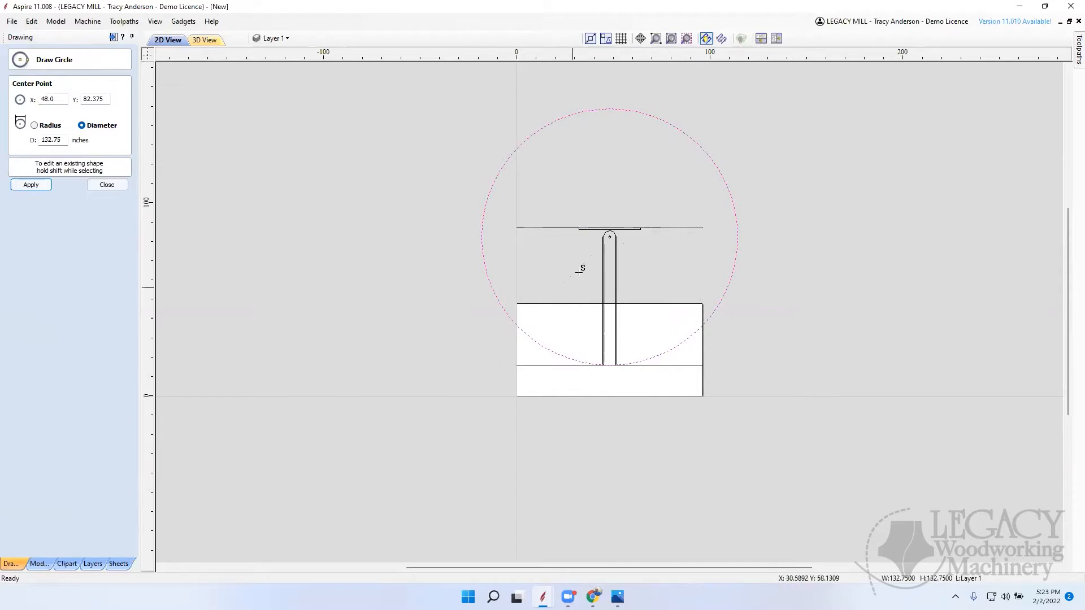
click(100, 187)
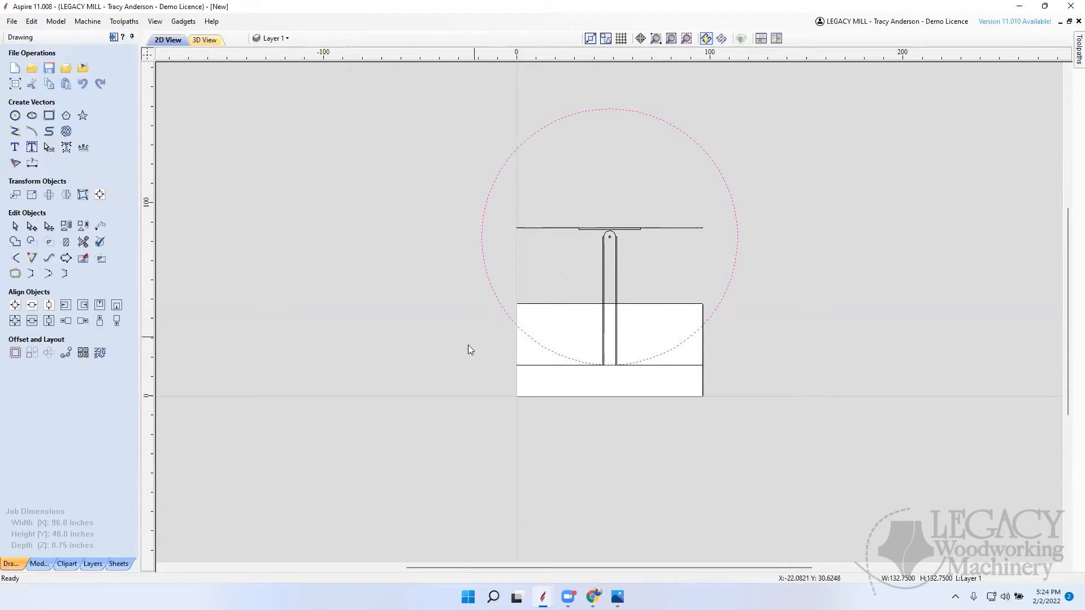
Step: Delete the horizontal line at the board's lower end and the large swing circle
click(557, 375)
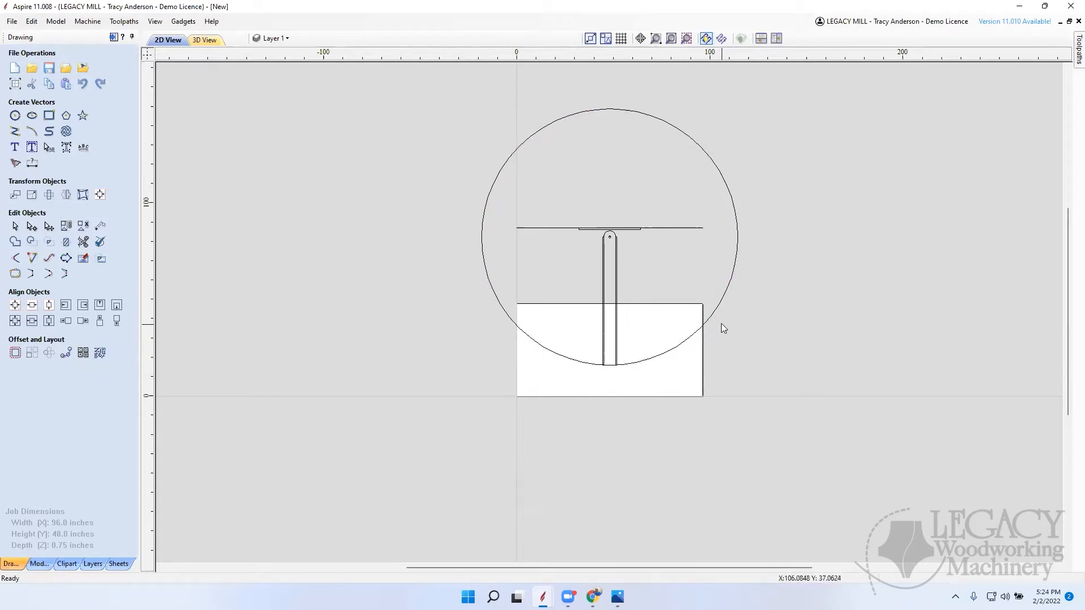
click(715, 309)
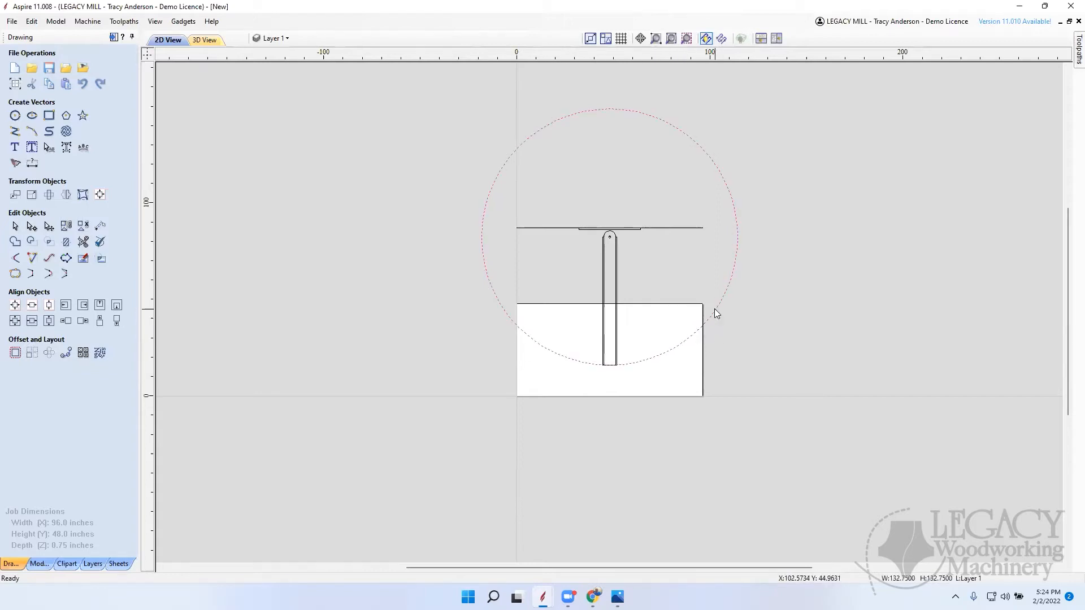
key(Delete)
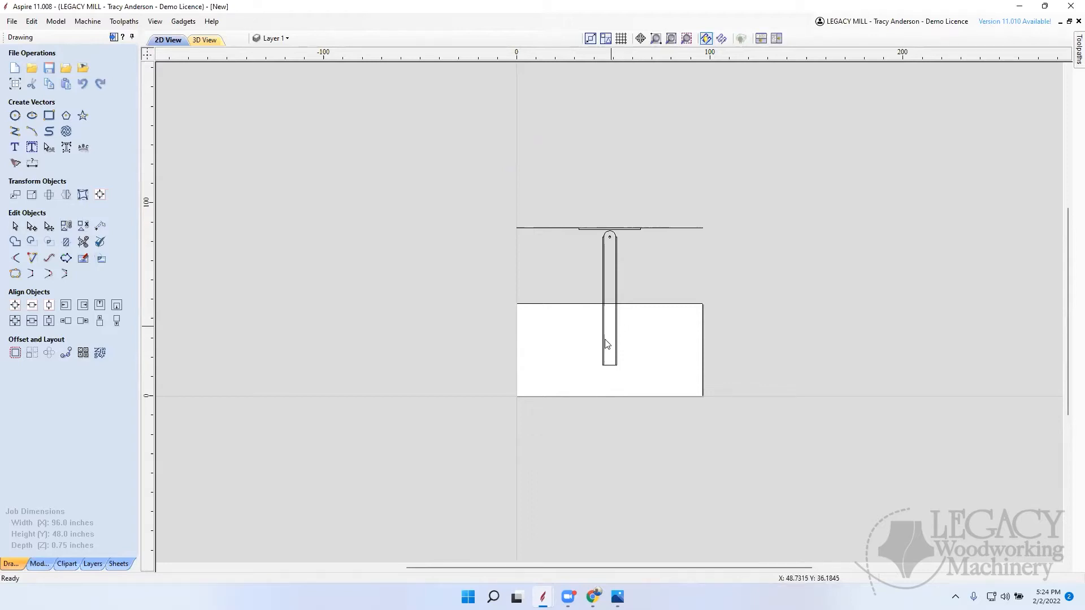
Step: Copy the round-ended board, side strips, pivot circle and crosspiece to the right of the job, rotating the copy 90 degrees clockwise
drag(581, 382, 657, 209)
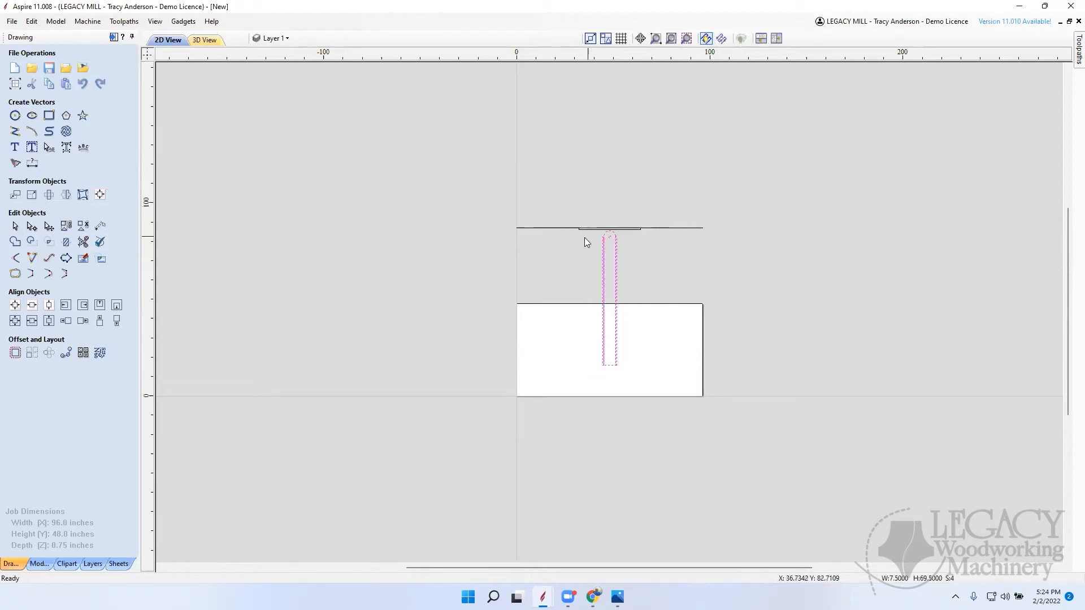
scroll(588, 234, up, 2)
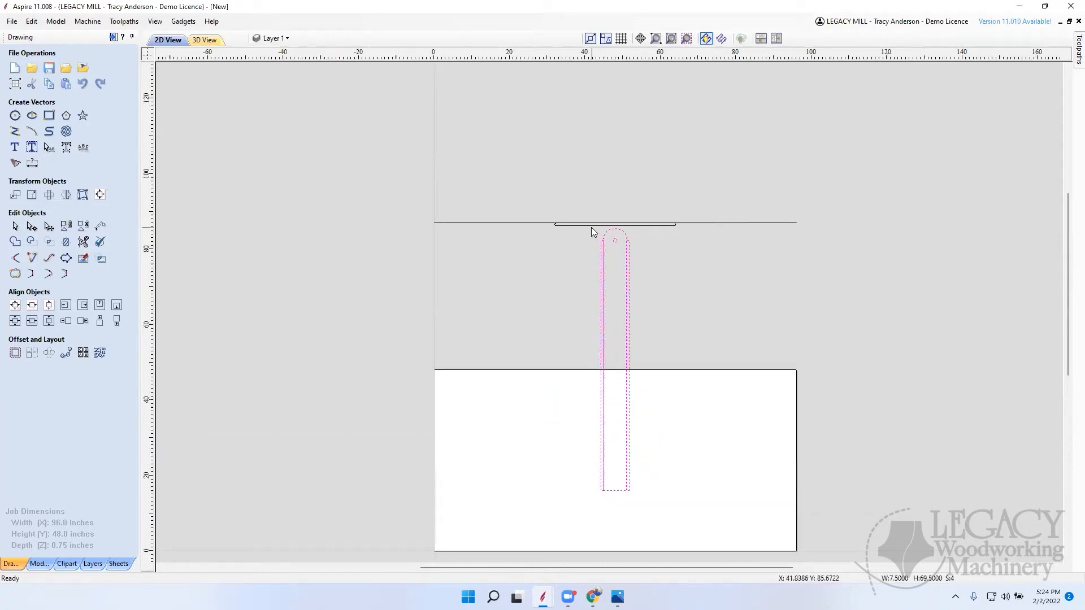
shift+click(589, 225)
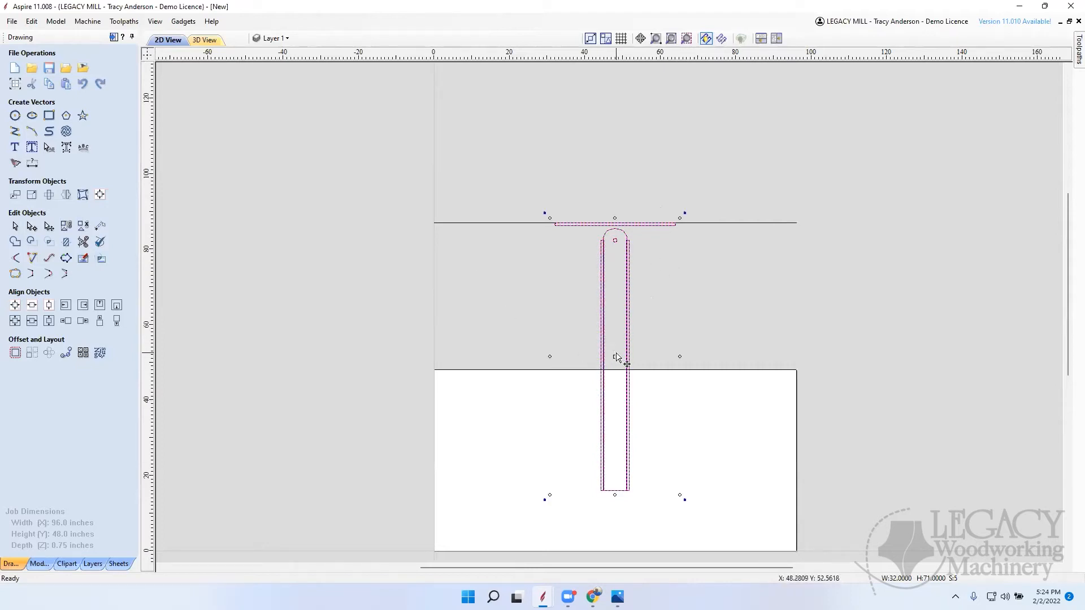
drag(618, 356, 1004, 338)
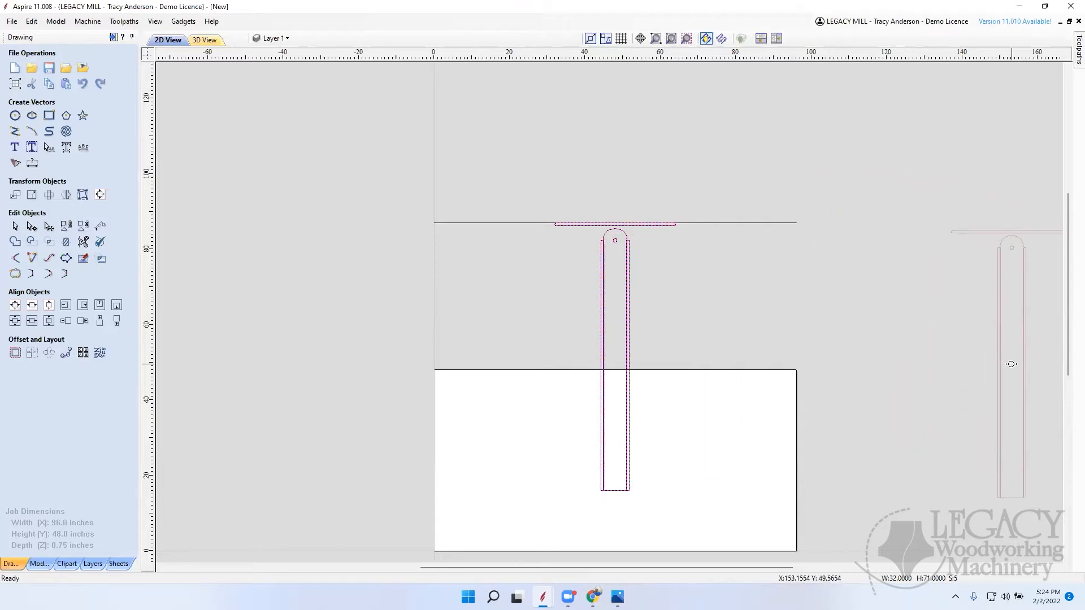
scroll(425, 248, down, 2)
key(4)
key(4)
click(752, 346)
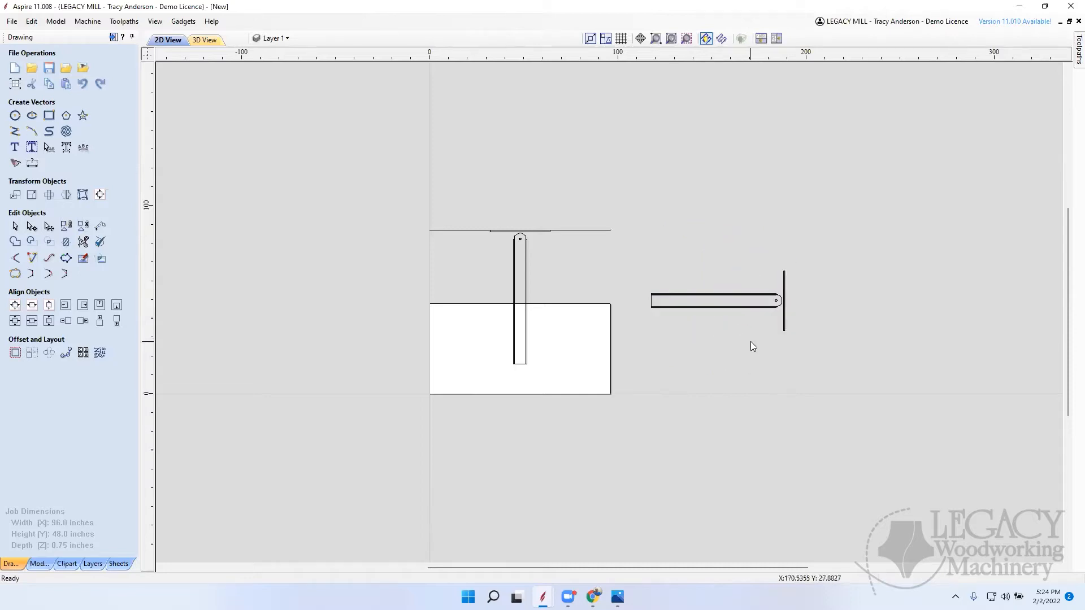
Step: Draw a 66.375-inch-wide, about 3.8-inch-high rectangle with 0.375-inch external radius corners along the underside of the rotated copy's lower strip
scroll(758, 311, up, 4)
scroll(766, 312, down, 1)
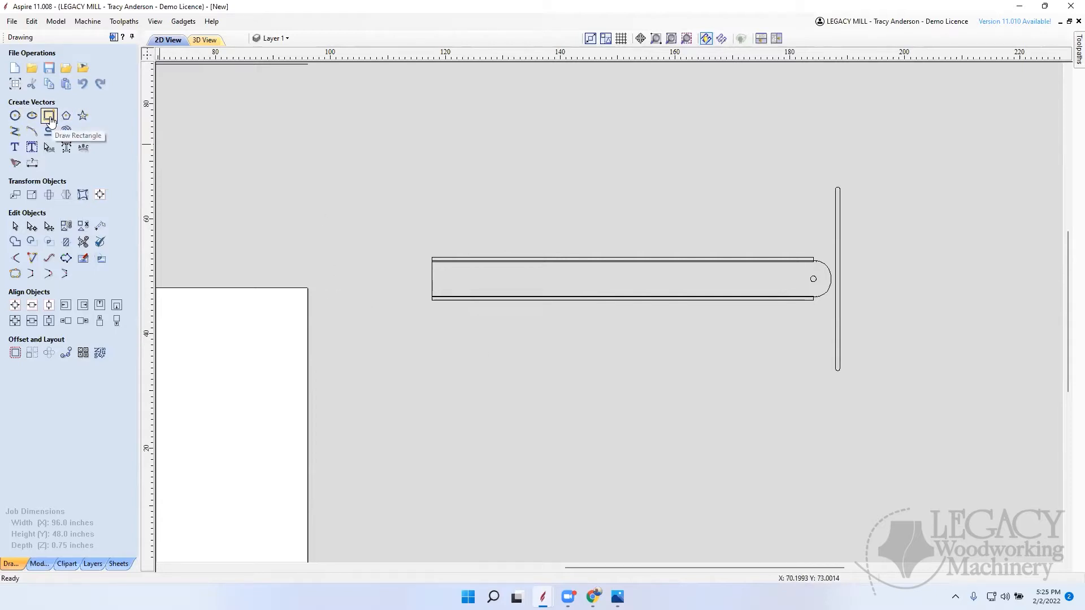
click(50, 117)
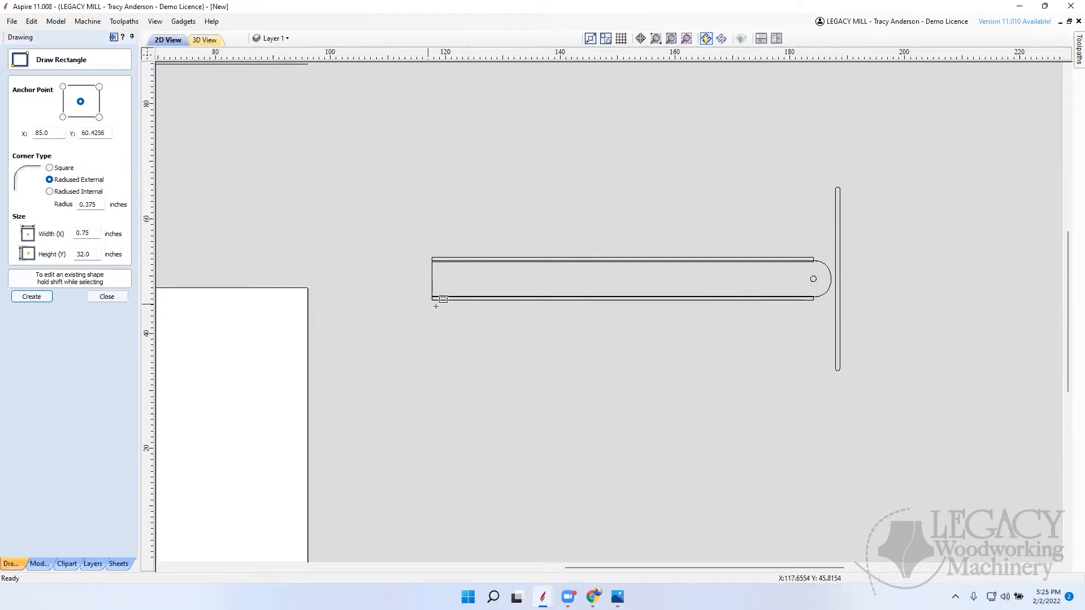
drag(433, 301, 812, 321)
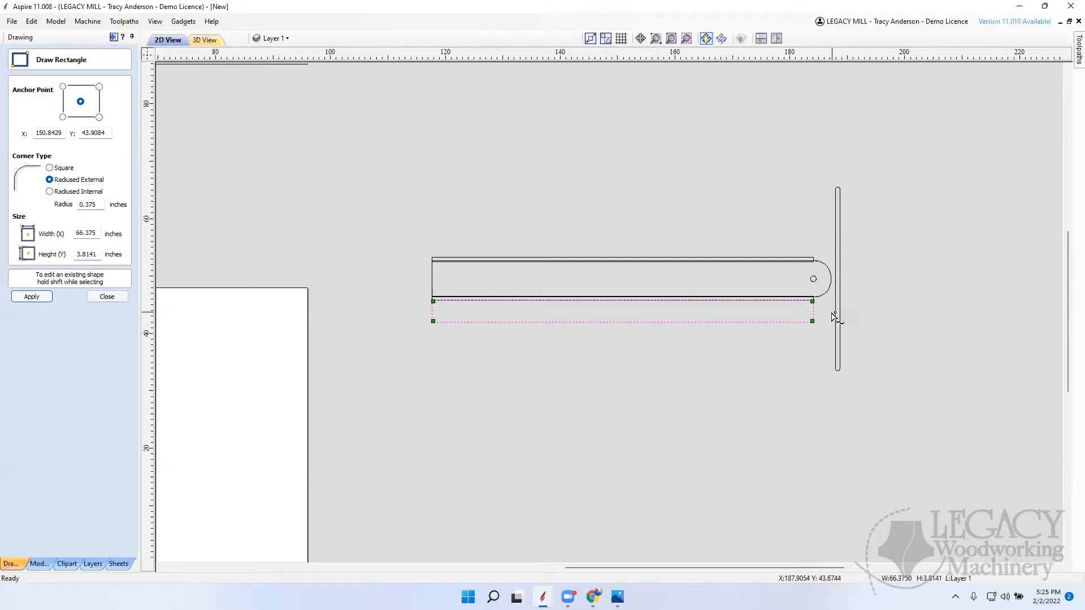
double_click(99, 234)
text(10)
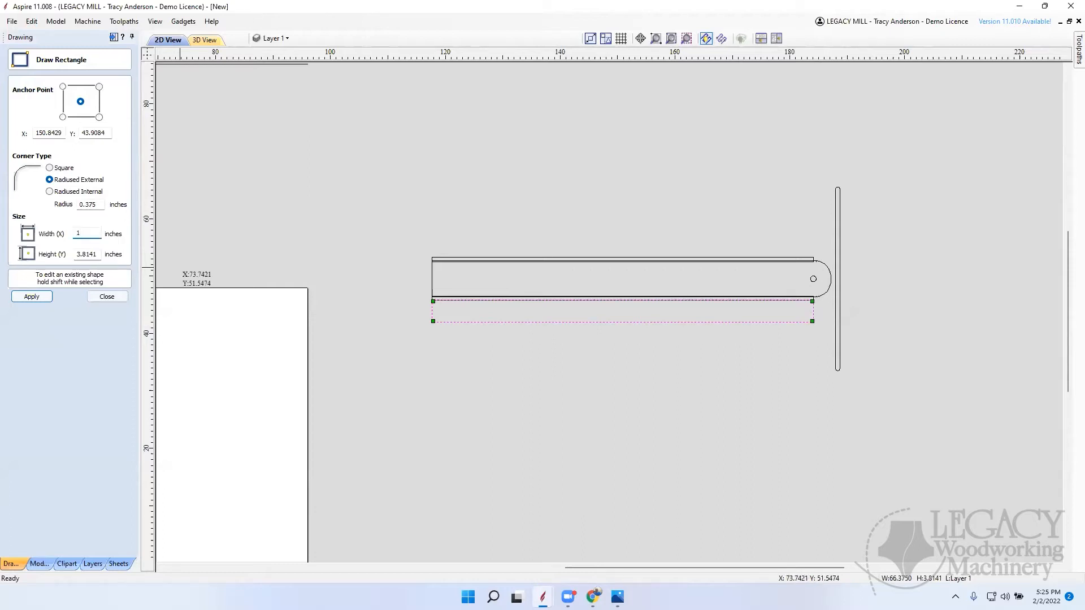
click(36, 297)
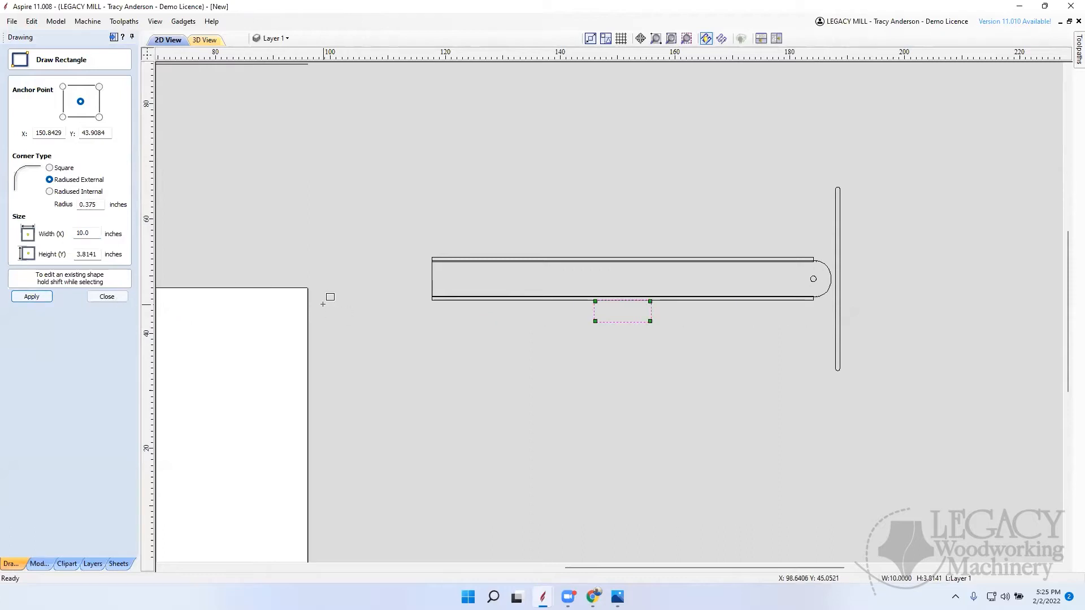
key(ctrl+z)
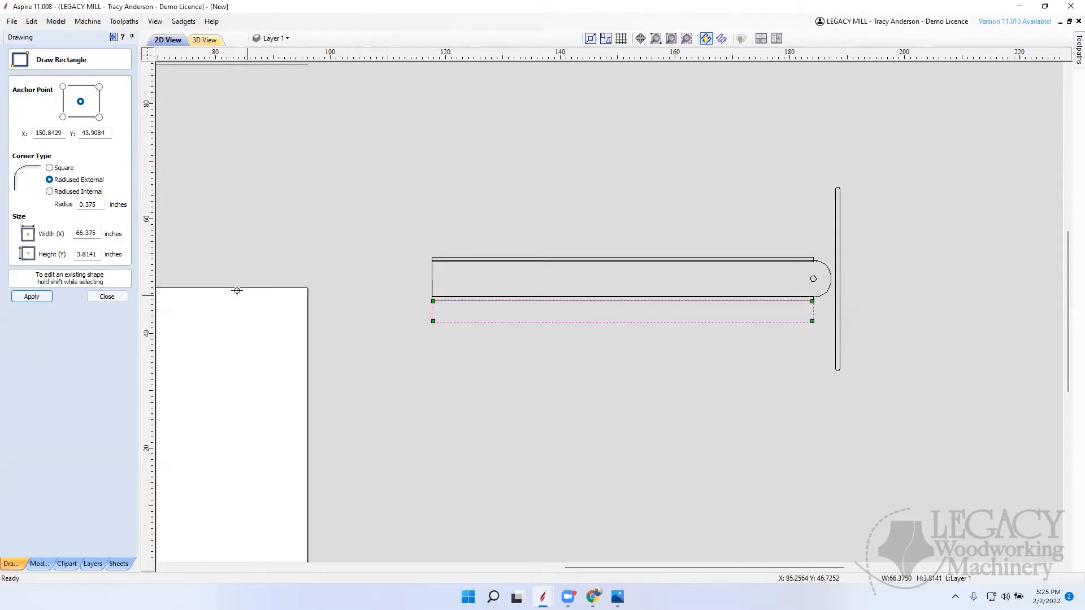
Step: Set the new rectangle's height to 10 inches, keeping its 66.375-inch width
double_click(99, 254)
text(10)
click(32, 296)
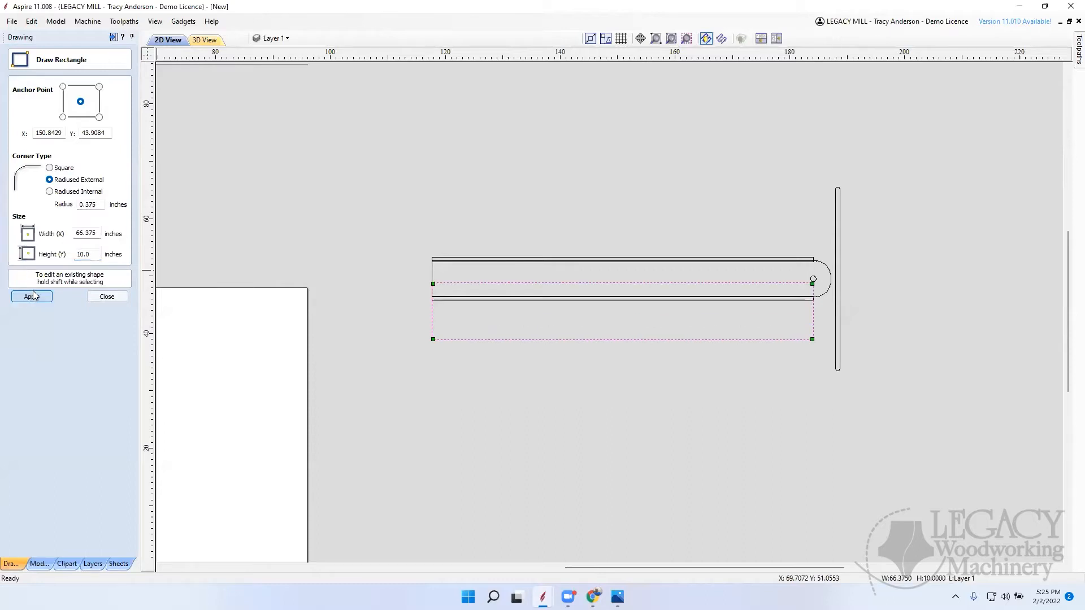
click(106, 296)
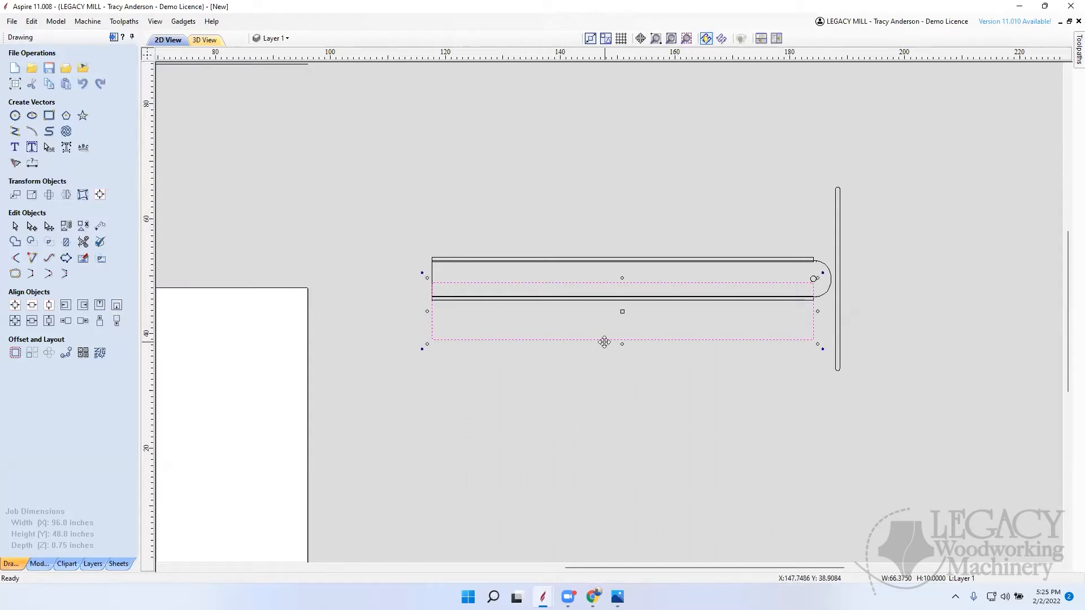
Step: Move the 10-inch-high rectangle straight down about 12 inches, clear of the rotated board and strips
key(Down)
key(Down)
key(Down)
key(Down)
key(Down)
key(Down)
key(Down)
key(Down)
key(Down)
key(Down)
key(Down)
key(Down)
key(Down)
key(Down)
key(Down)
key(Down)
key(Down)
key(Down)
key(Down)
key(Down)
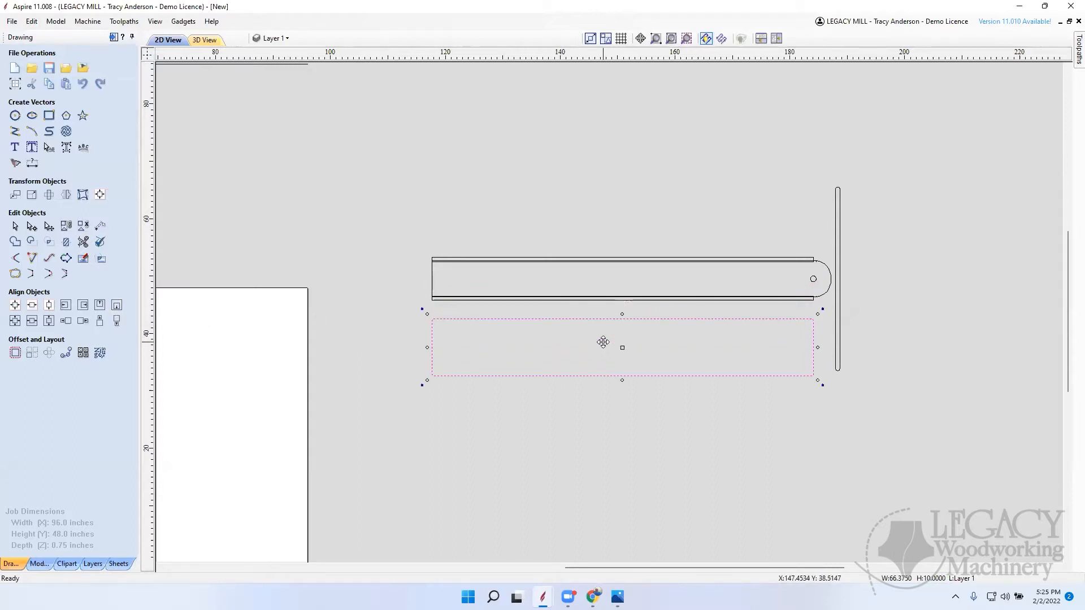
key(Down)
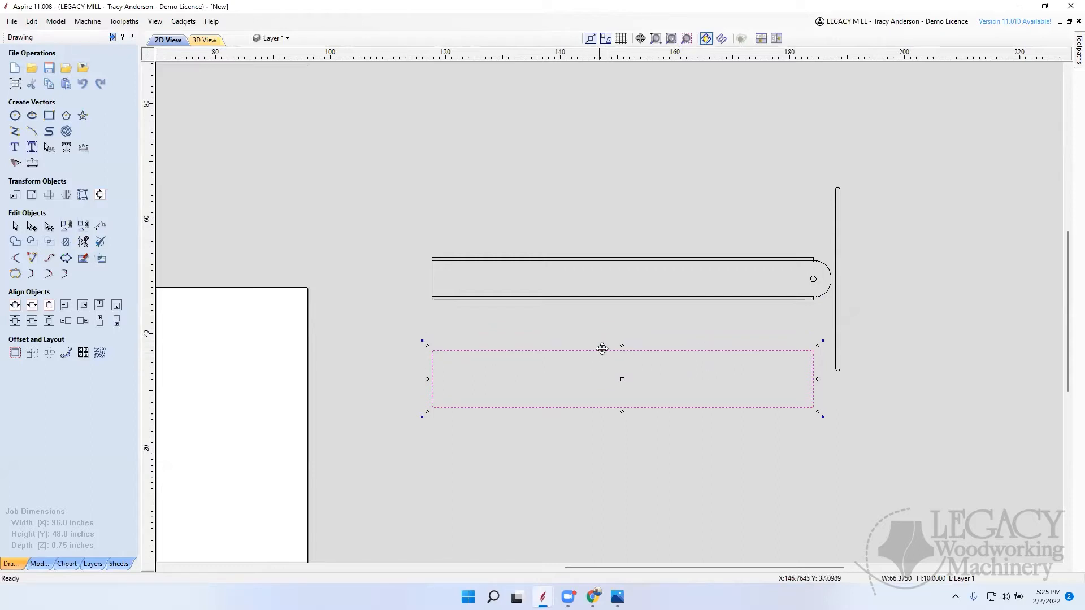
click(972, 369)
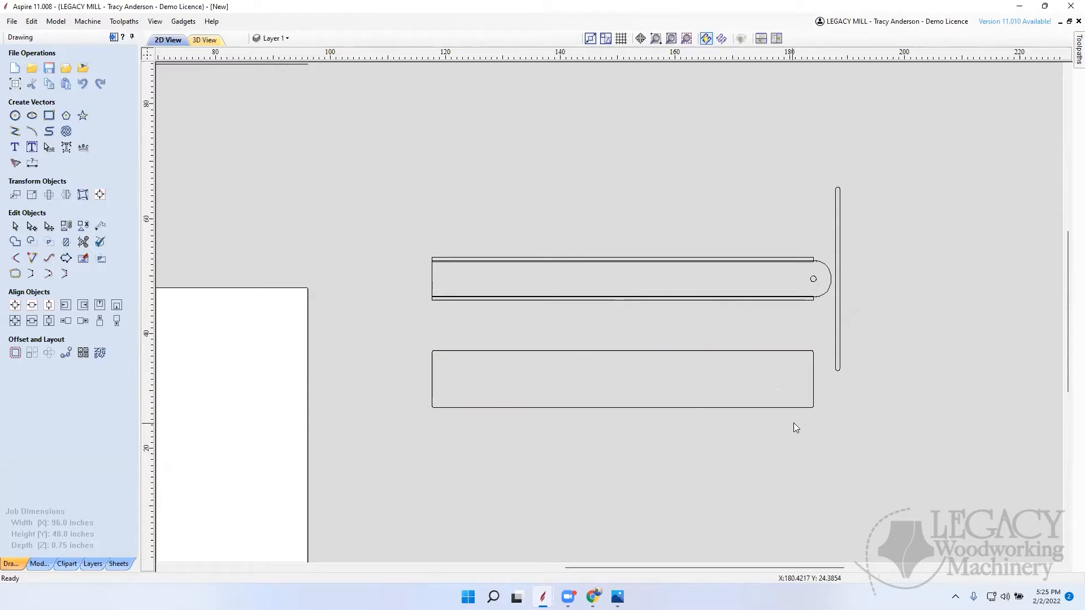
Step: Change the 66.375 x 10 inch rectangle's corner type to Square
scroll(666, 404, up, 2)
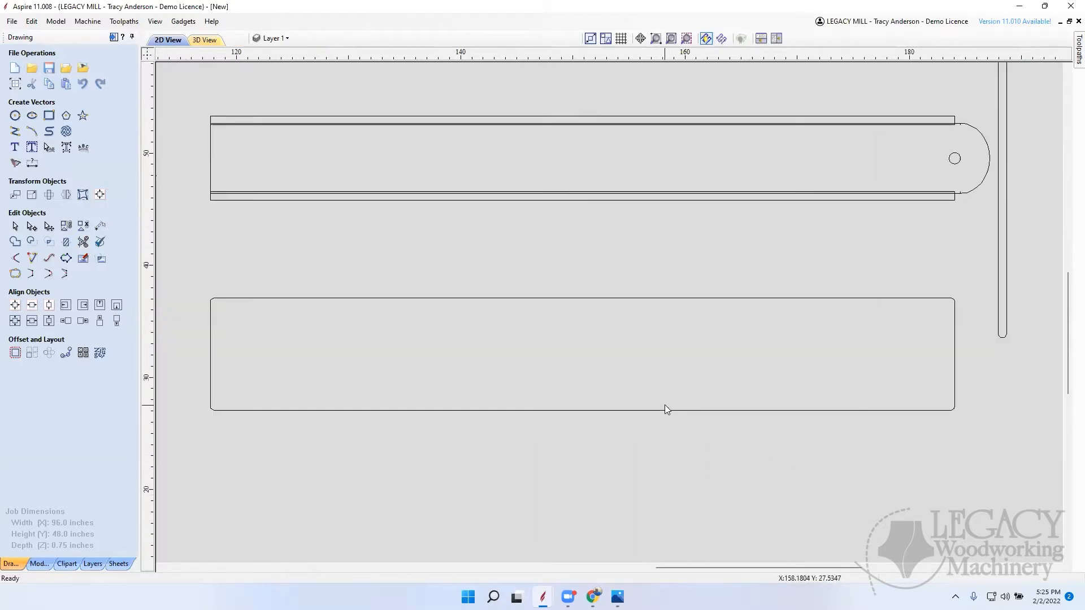
click(14, 132)
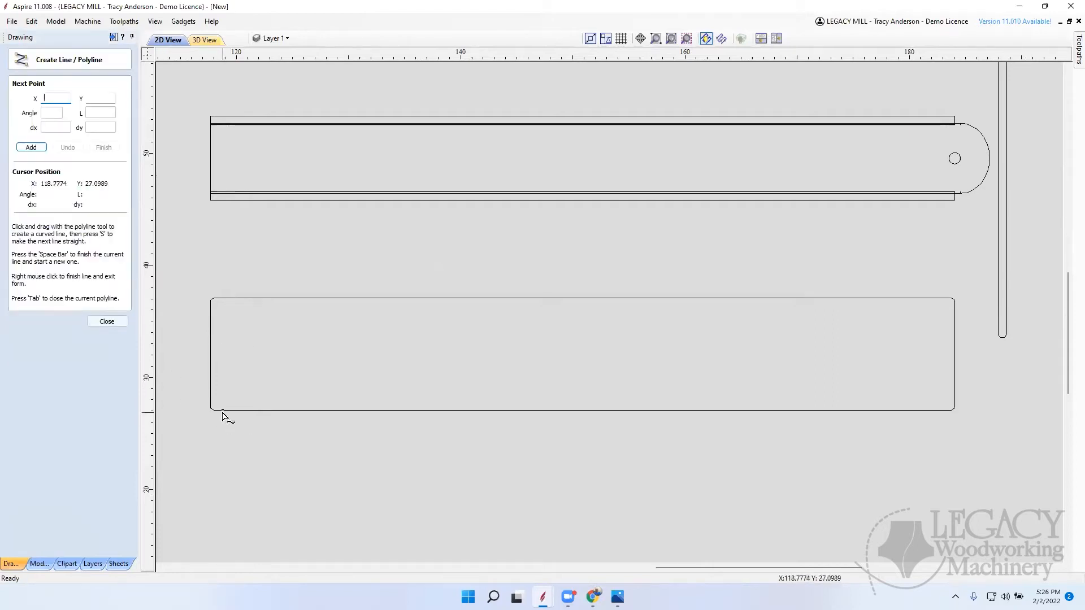
click(107, 321)
click(277, 300)
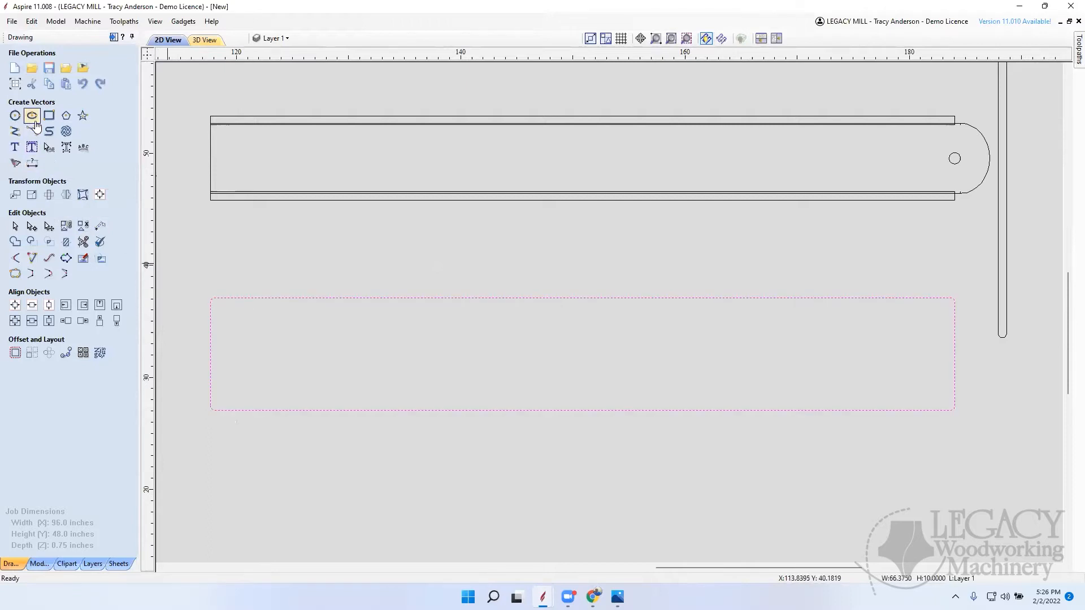
click(49, 115)
click(50, 168)
click(38, 297)
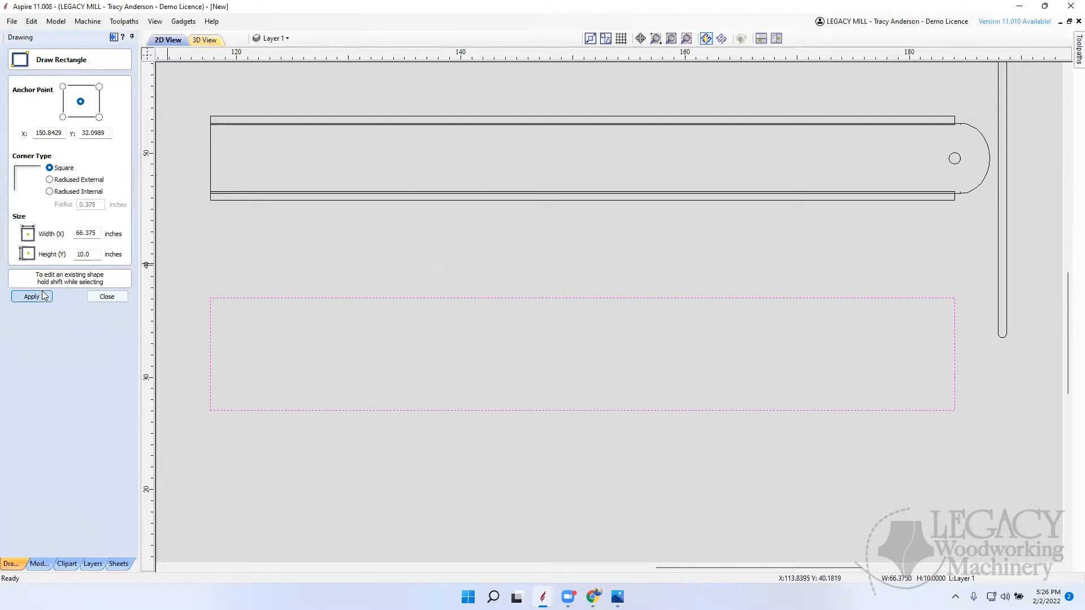
click(107, 296)
click(15, 132)
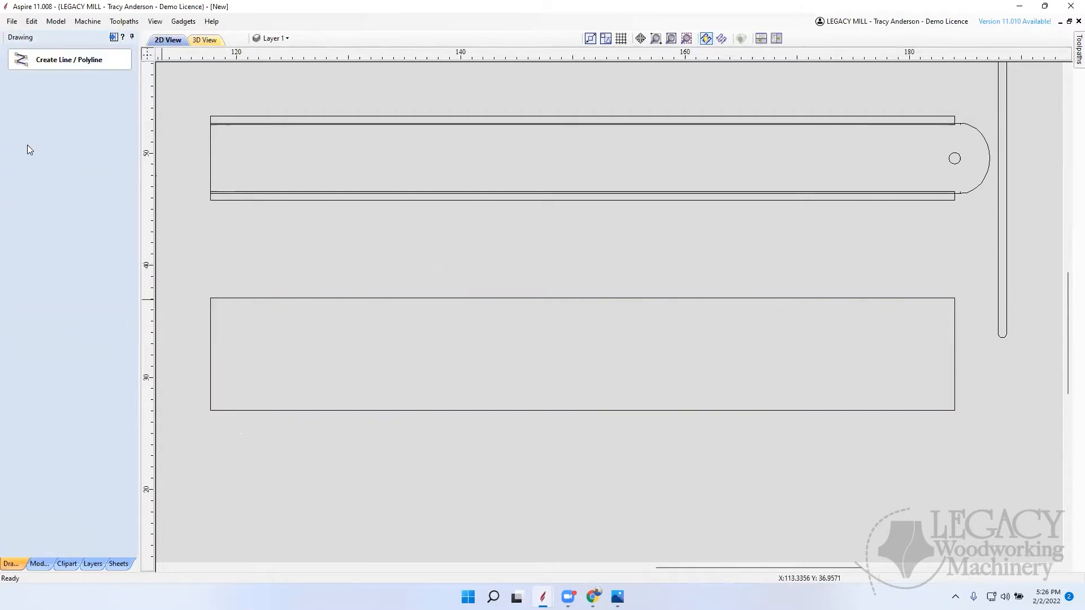
click(213, 296)
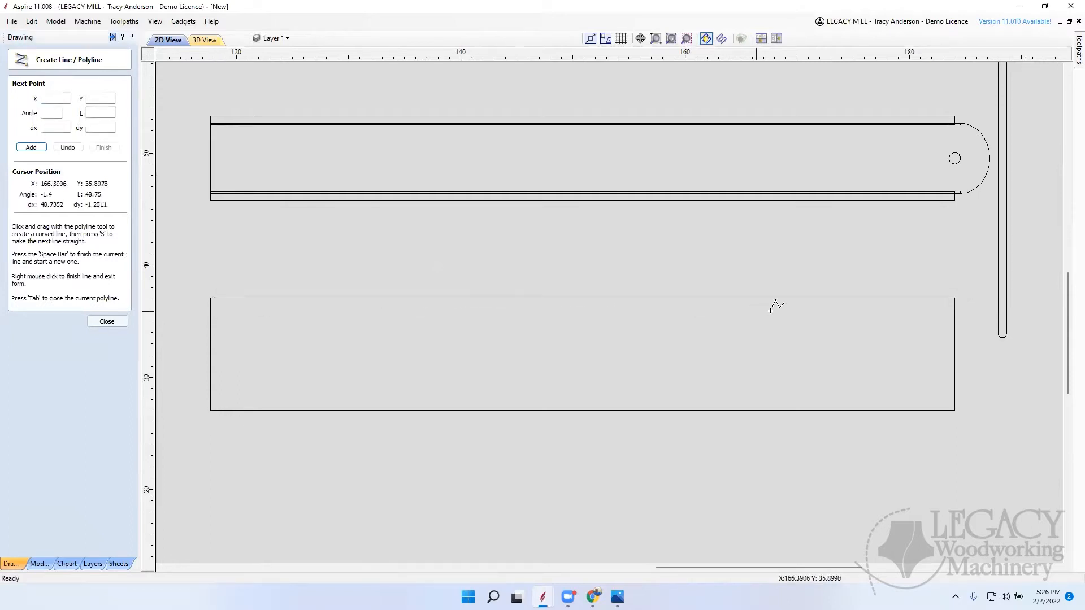
click(954, 298)
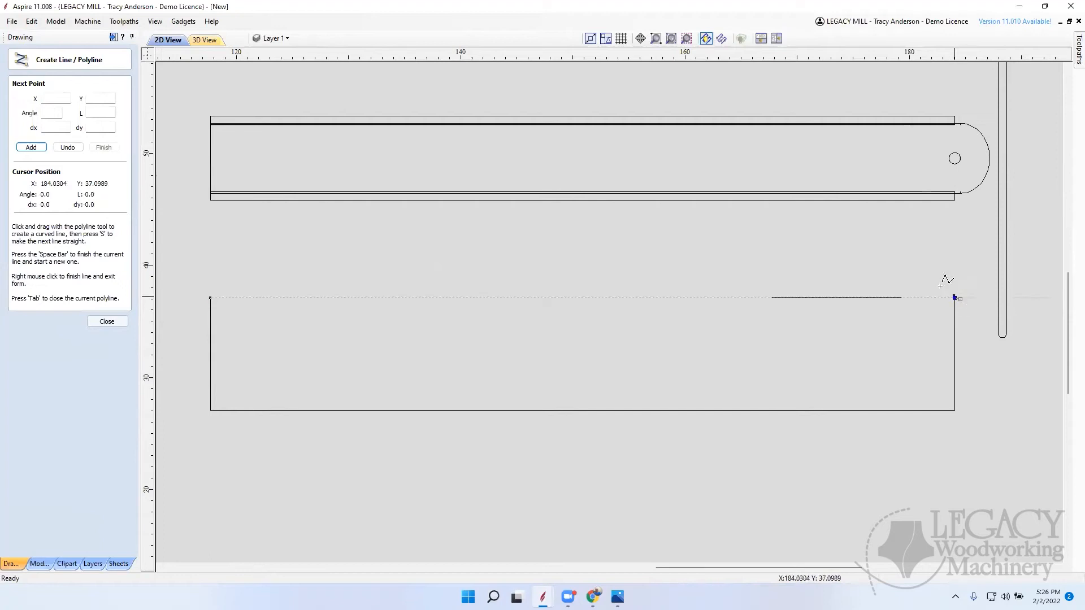
right_click(883, 287)
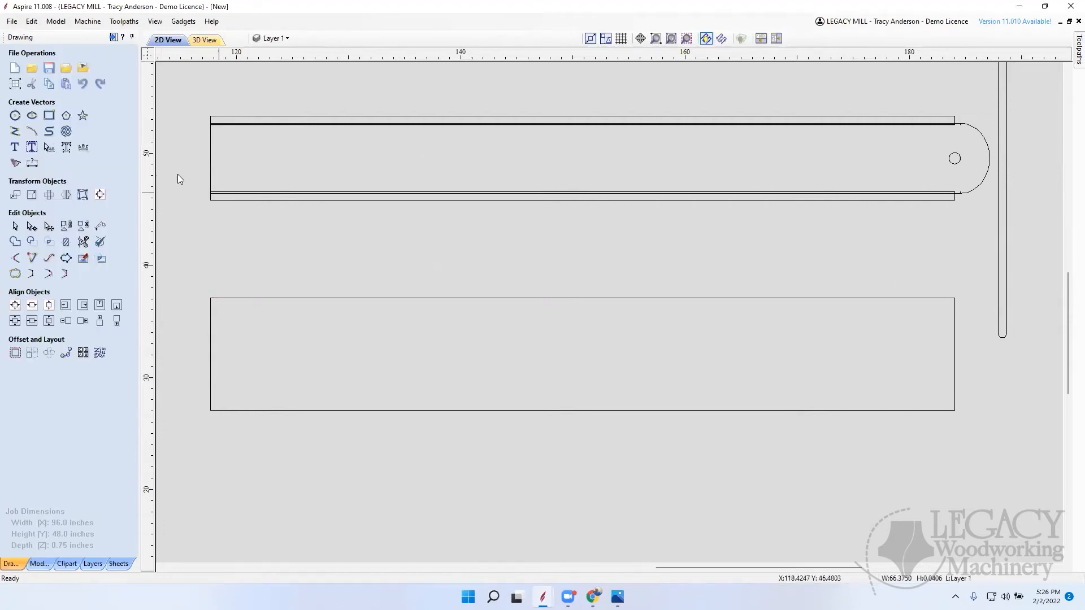
Step: Draw a straight 66.375-inch line along the rectangle's top edge, from its upper-left corner to its upper-right corner
click(15, 133)
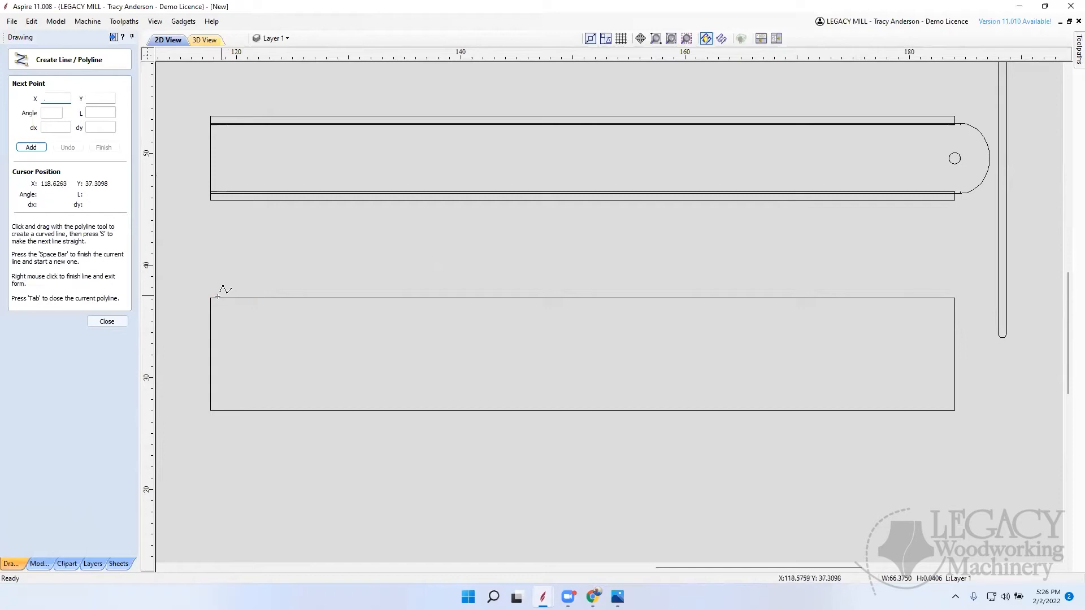
click(216, 297)
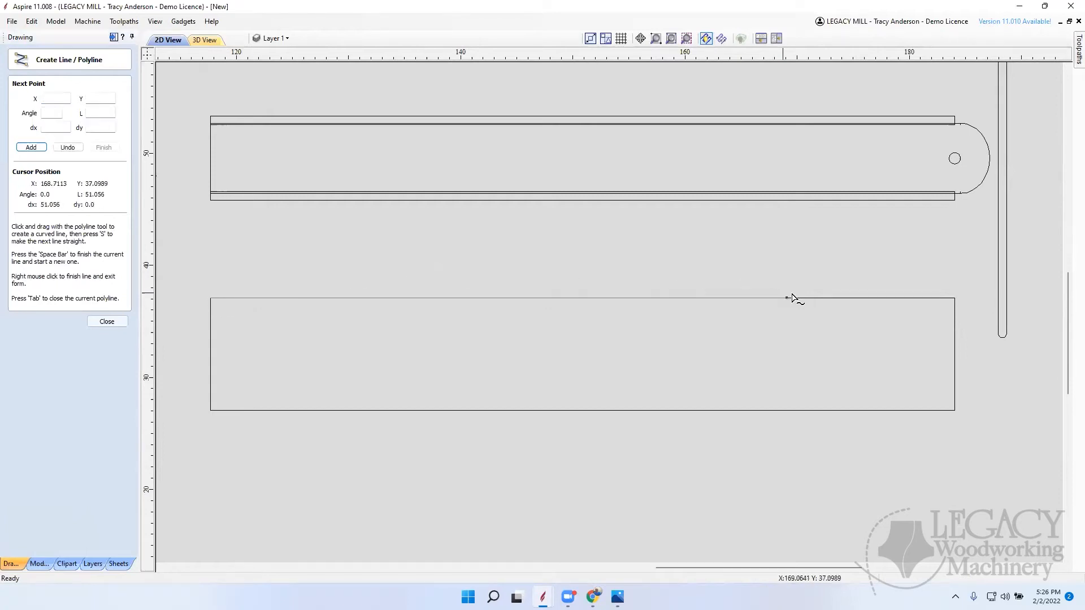
click(954, 297)
right_click(893, 255)
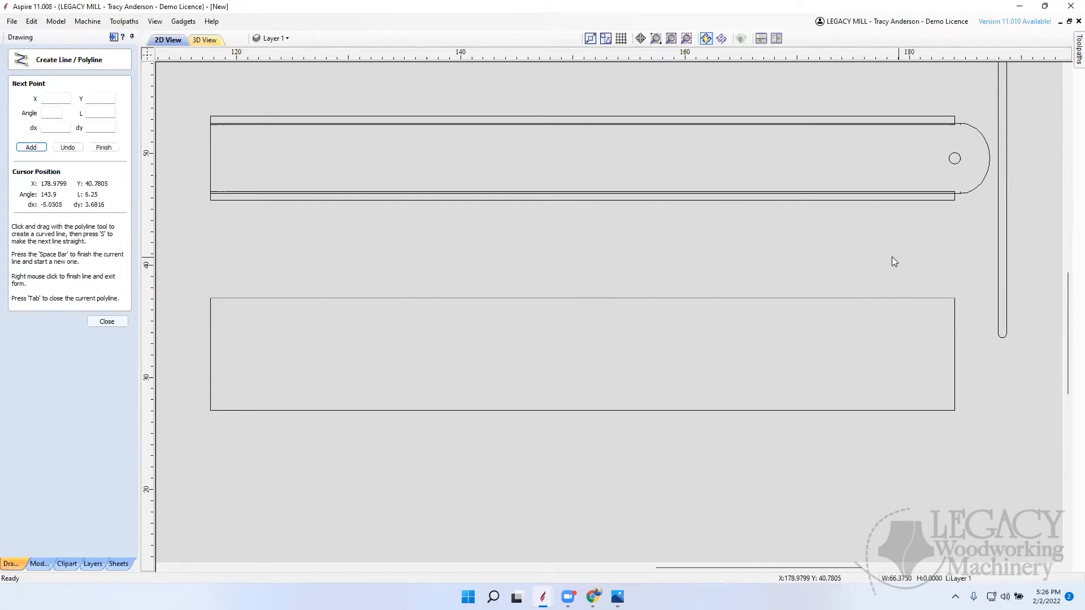
Step: Move the top-edge line down by a relative Y distance of -6.75 inches
click(15, 195)
drag(80, 189, 34, 192)
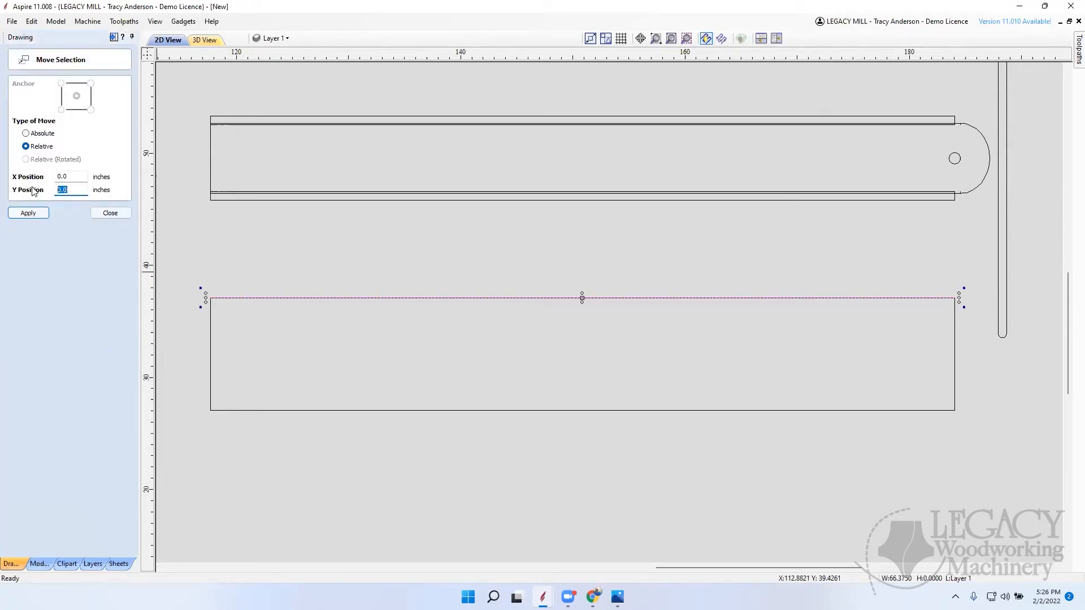
text(6)
key(ctrl+z)
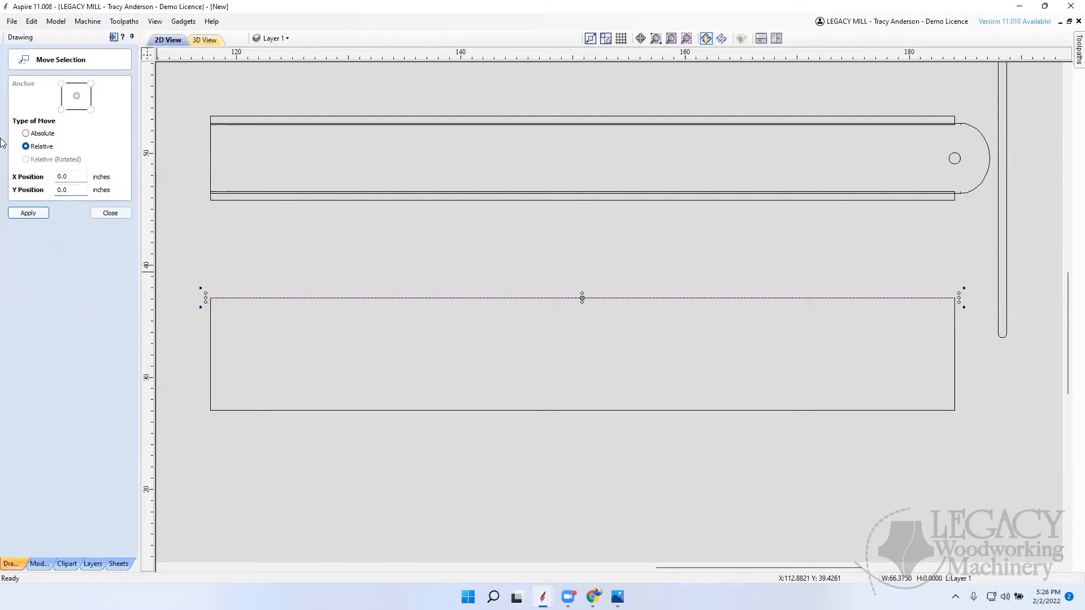
click(82, 188)
text(-)
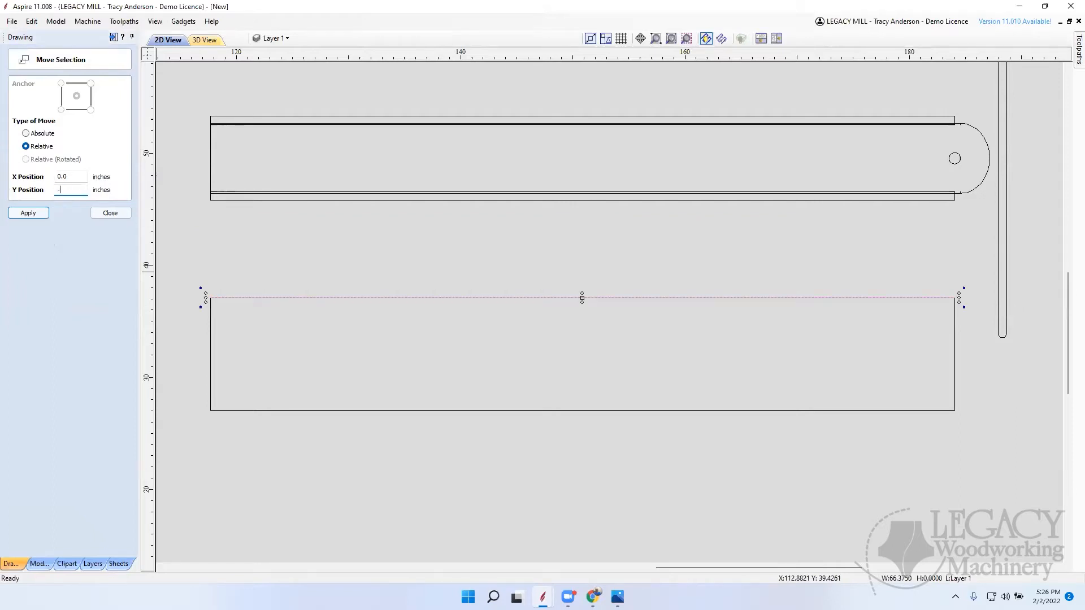
text(6.75)
key(Return)
click(112, 213)
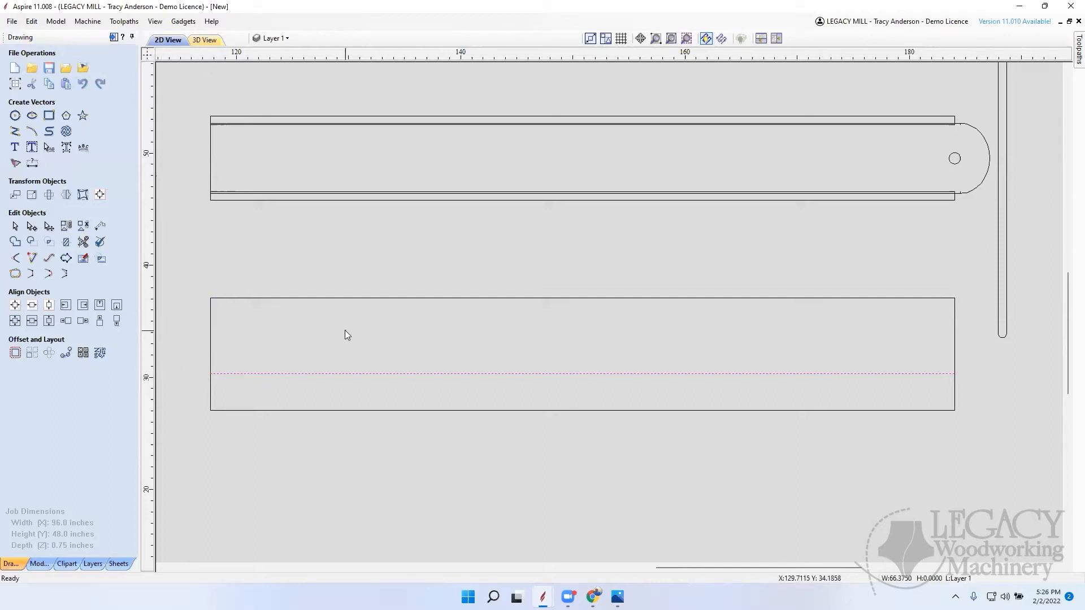
Step: Taper the rectangle by raising its lower-left corner to the left end of the horizontal line, and delete that line
click(239, 411)
double_click(248, 411)
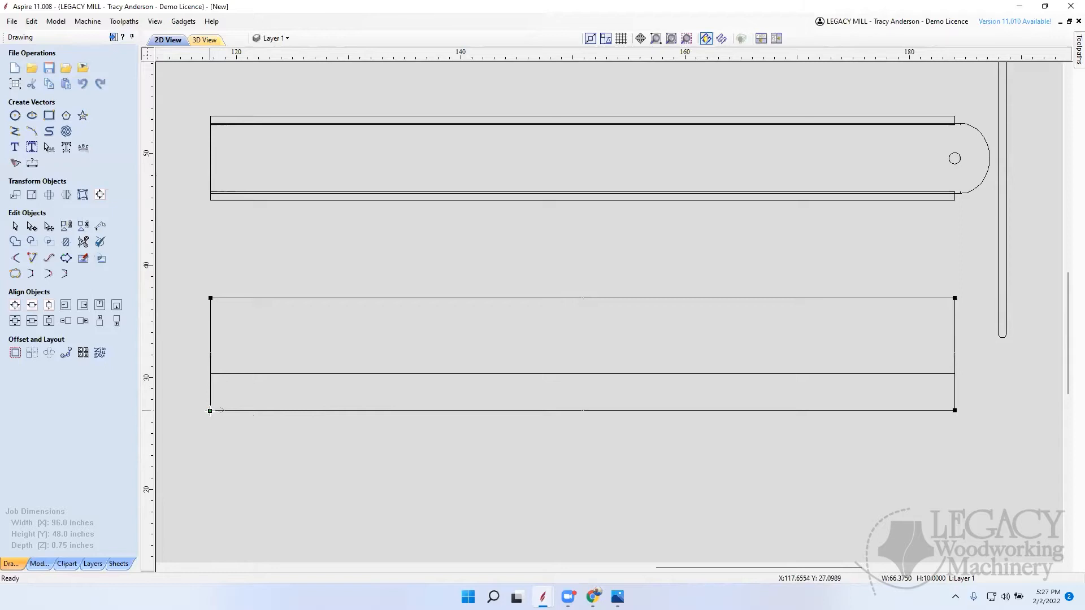
drag(210, 410, 211, 374)
click(334, 442)
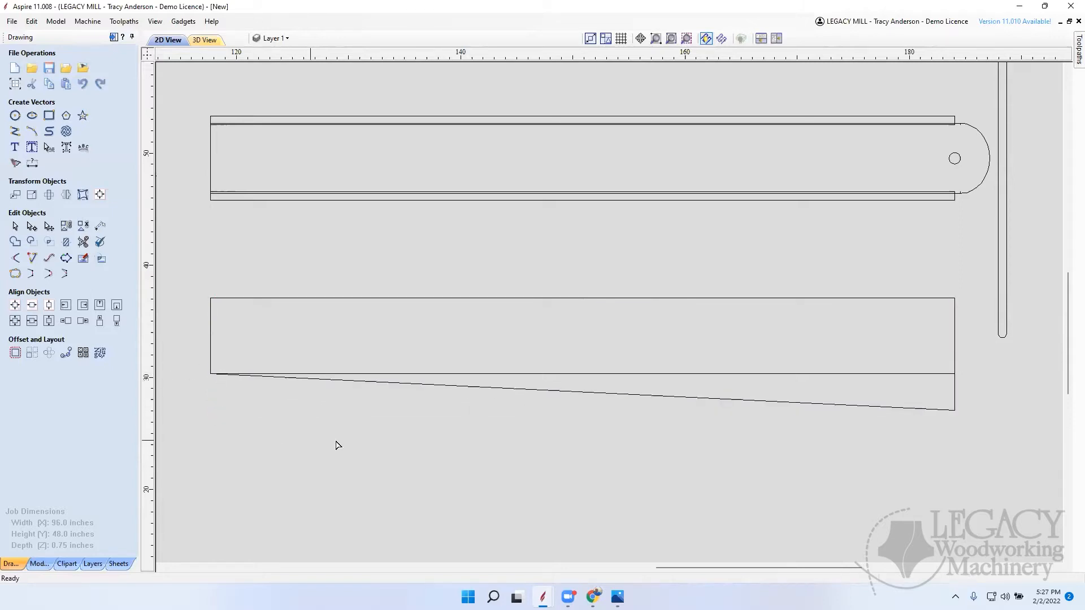
click(806, 374)
key(Delete)
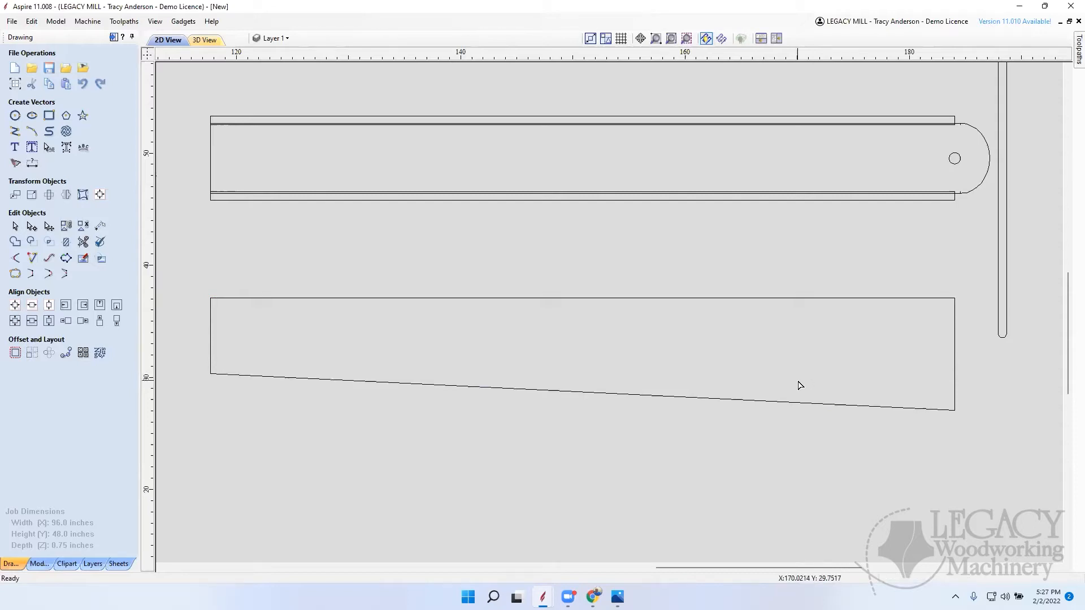
click(56, 120)
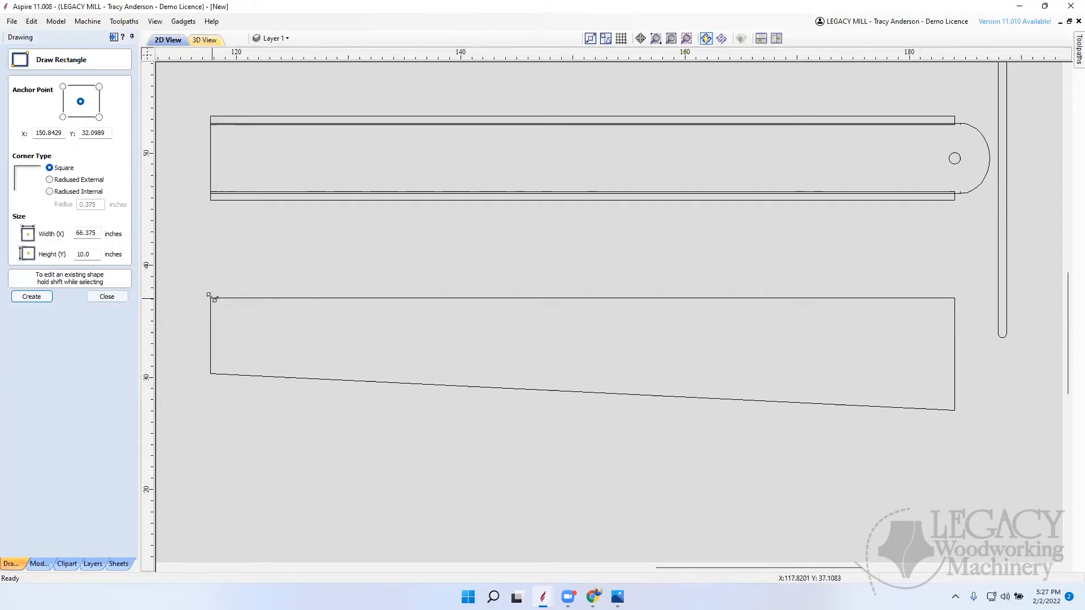
scroll(223, 301, up, 2)
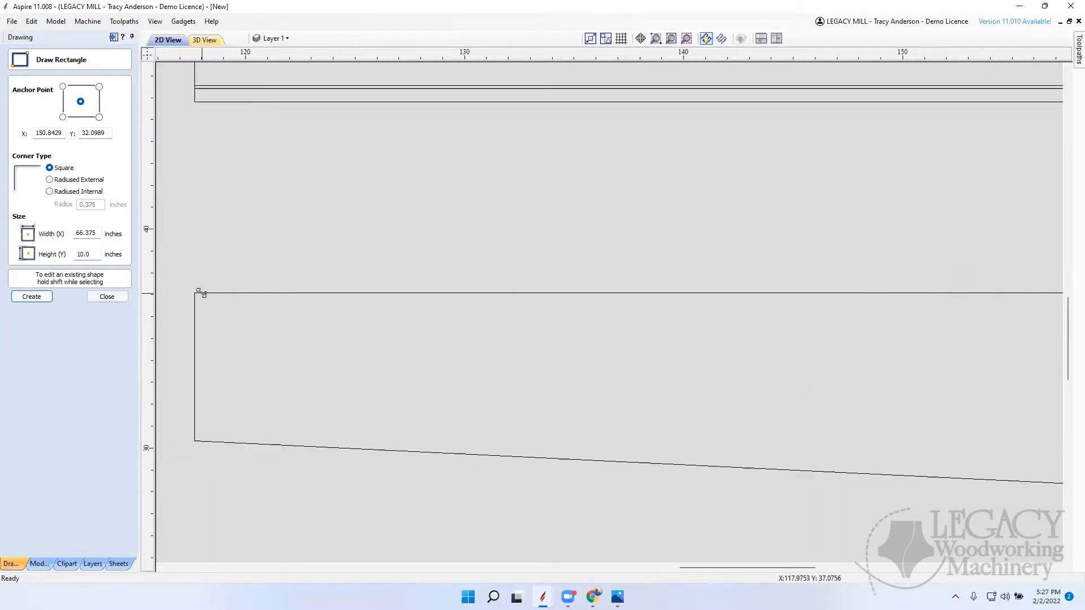
key(Escape)
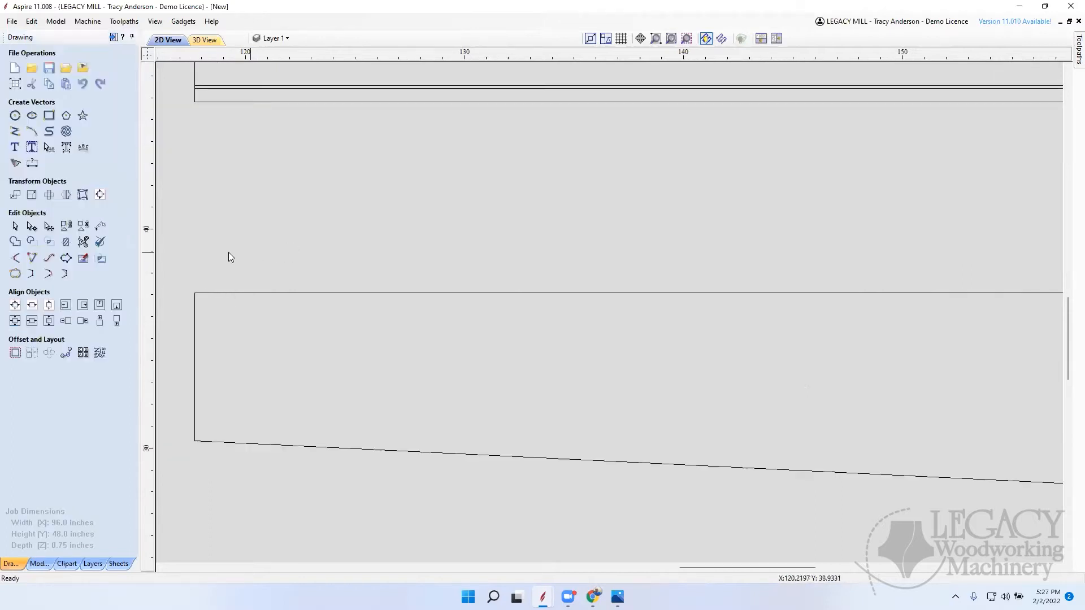
Step: Draw a rectangle about 38.75 inches wide from the tapered piece's upper-left corner and set its height to 0.75 inches
click(49, 115)
drag(193, 294, 1043, 369)
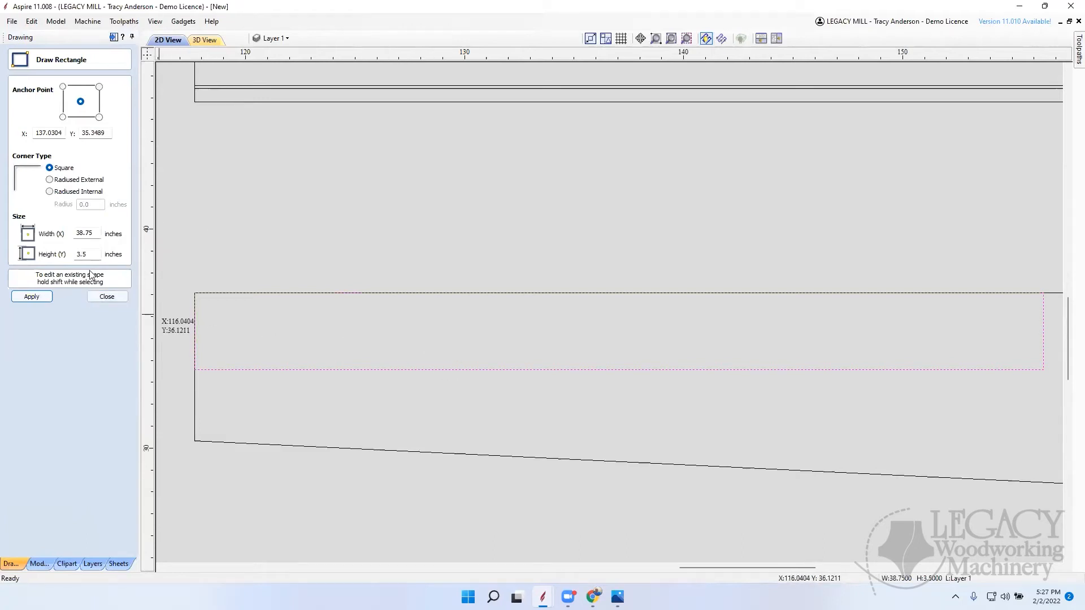
drag(96, 255, 56, 254)
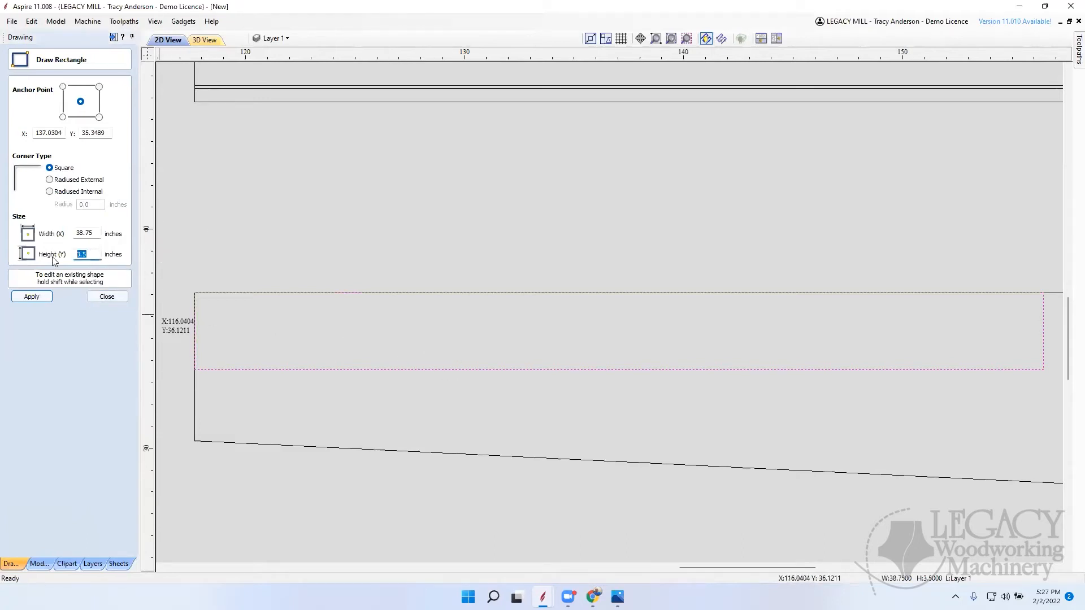
text(0.75)
key(Return)
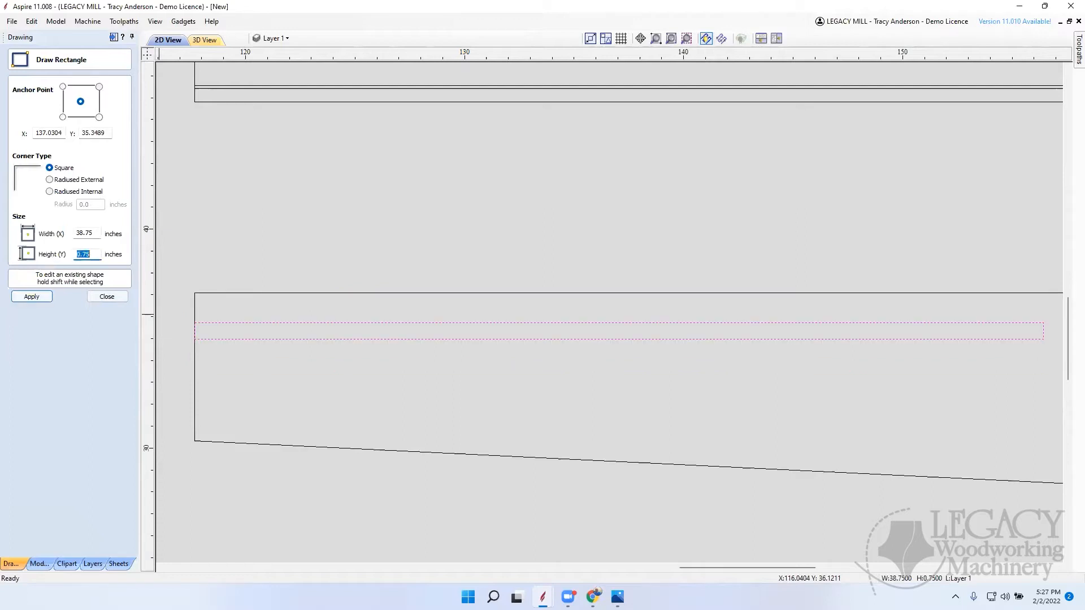
click(32, 297)
click(107, 296)
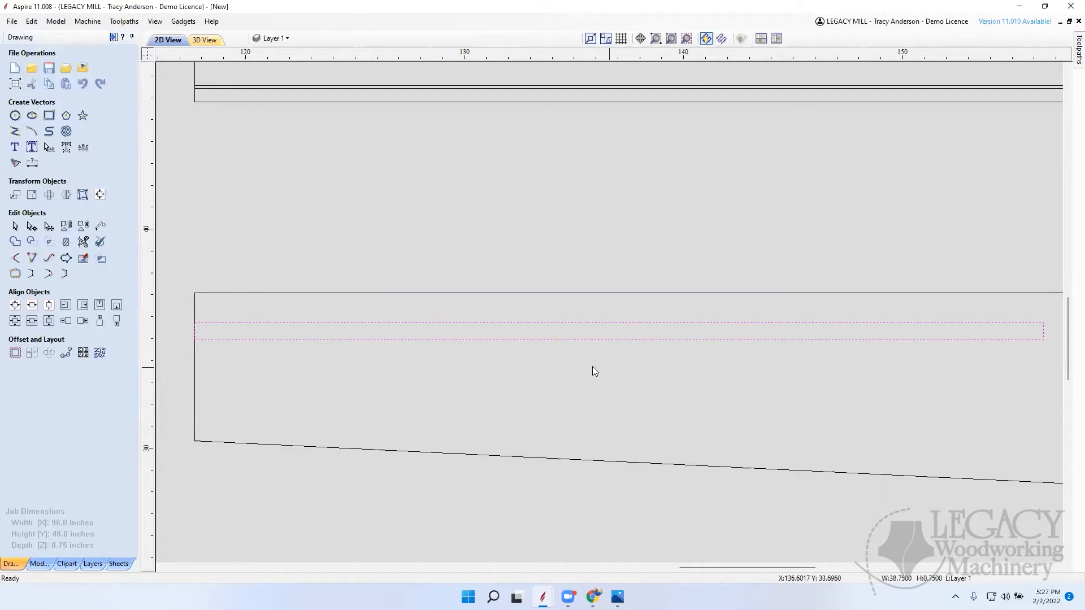
Step: Stretch the 0.75-inch-high strip horizontally so its right end meets the tapered piece's right edge
scroll(434, 358, down, 6)
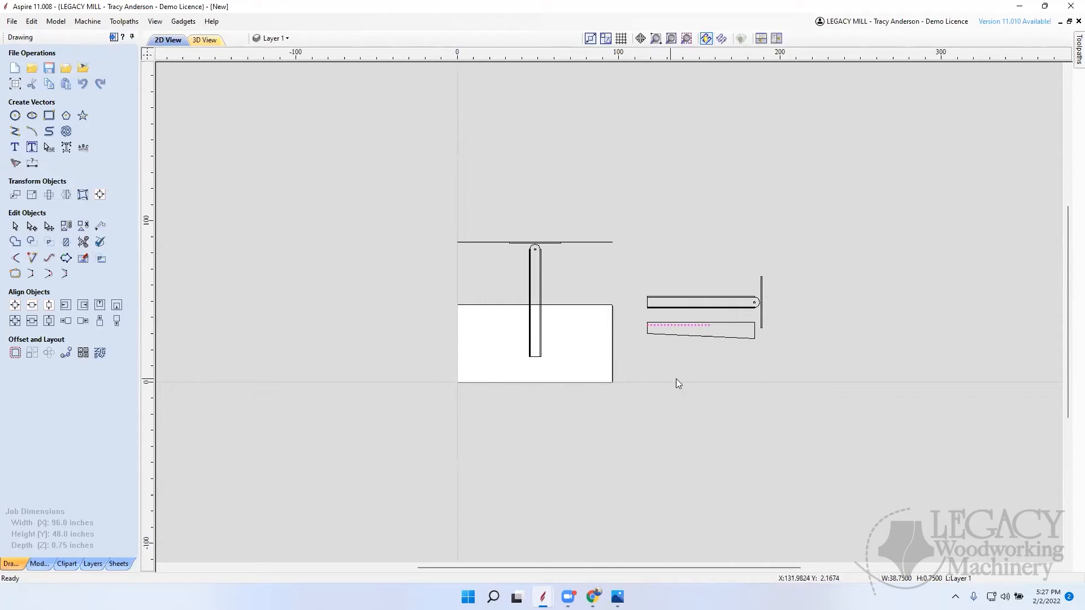
scroll(752, 330, up, 5)
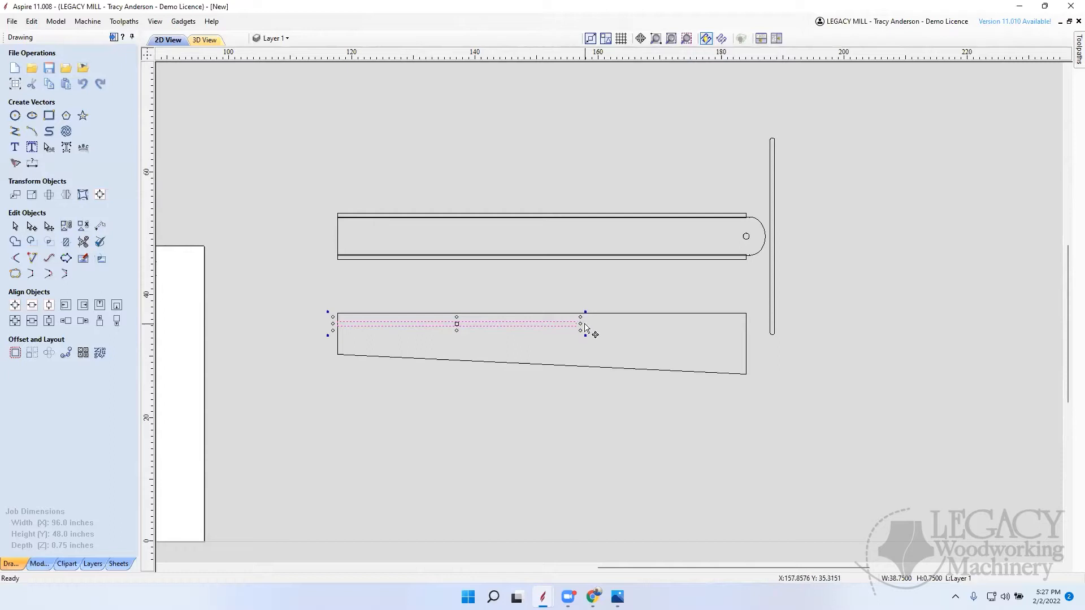
drag(582, 322, 746, 324)
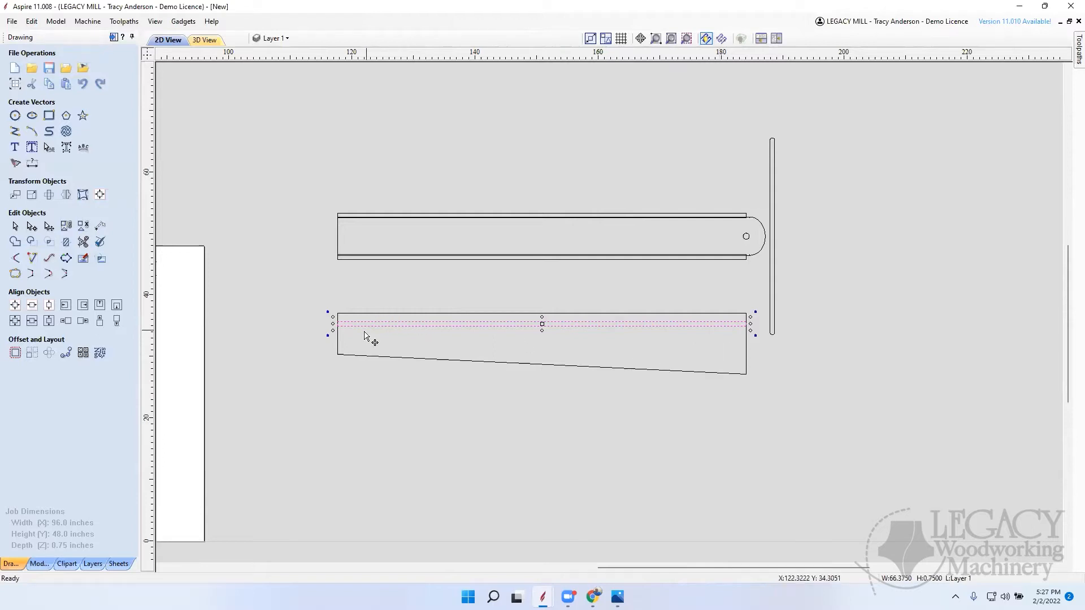
Step: Move the strip up so its upper-left corner snaps onto the tapered piece's upper-left corner, and deselect it
scroll(344, 321, up, 10)
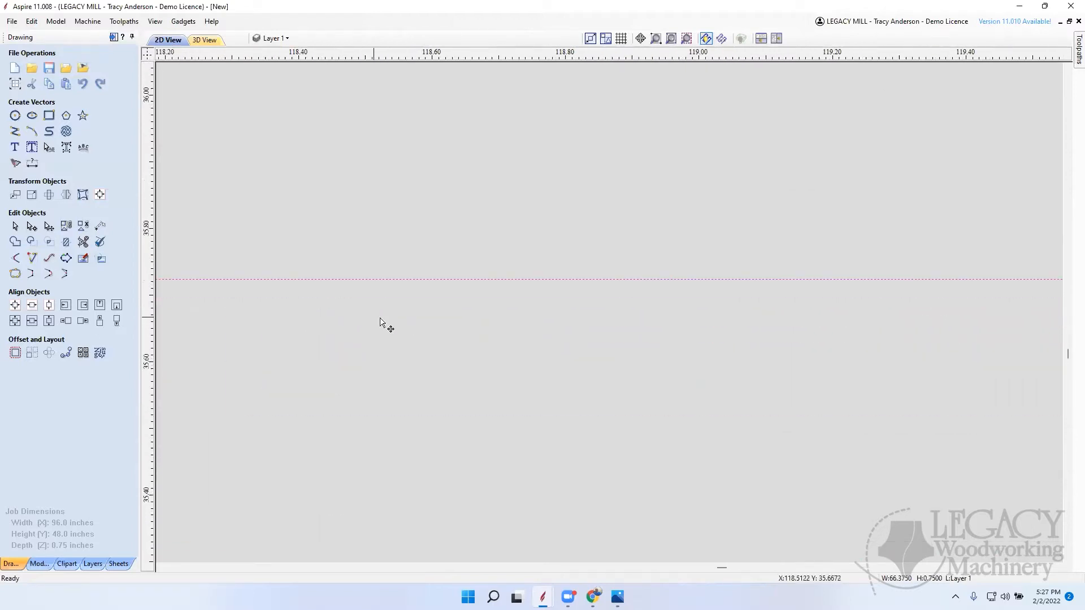
scroll(546, 279, down, 1)
scroll(560, 276, down, 5)
scroll(552, 273, up, 5)
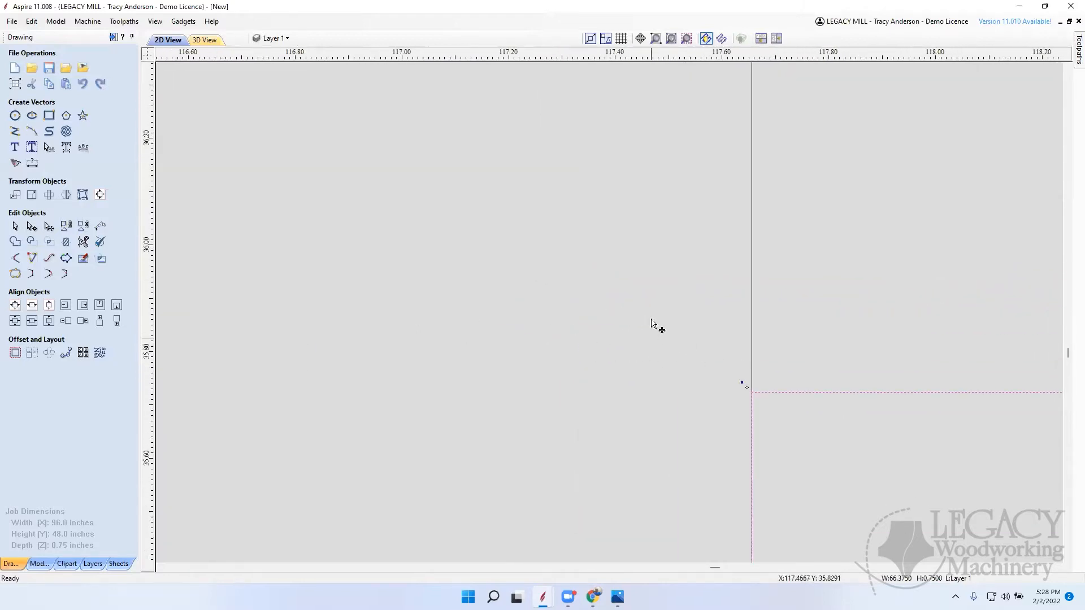
scroll(651, 322, down, 4)
drag(667, 325, 664, 204)
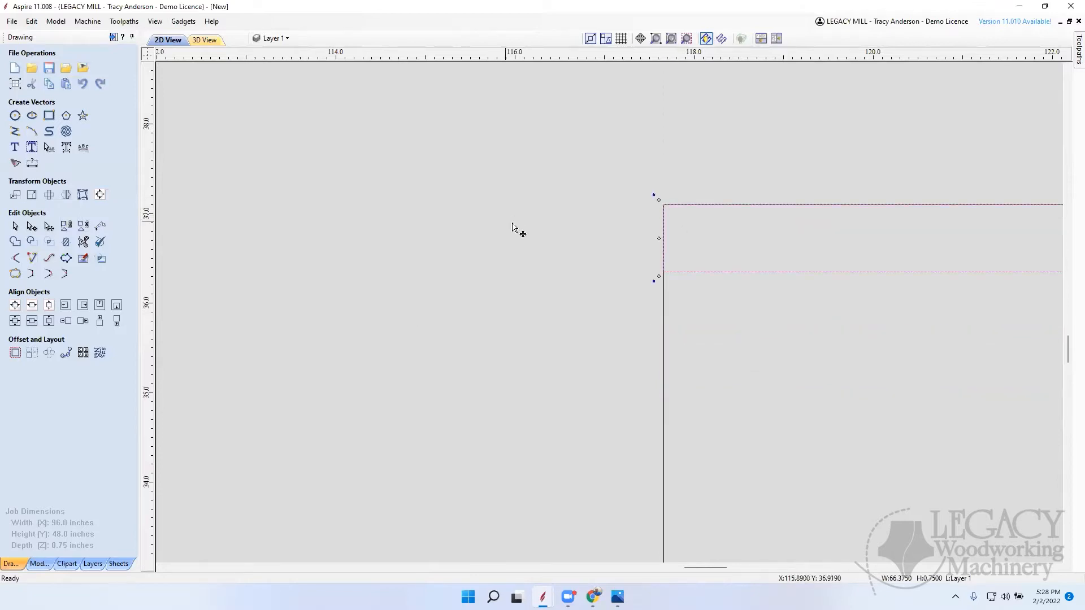
right_click(534, 251)
click(490, 279)
Step: Open the horizontal round-ended board's outline for node editing near where its upper edge meets the rounded end
scroll(557, 311, down, 10)
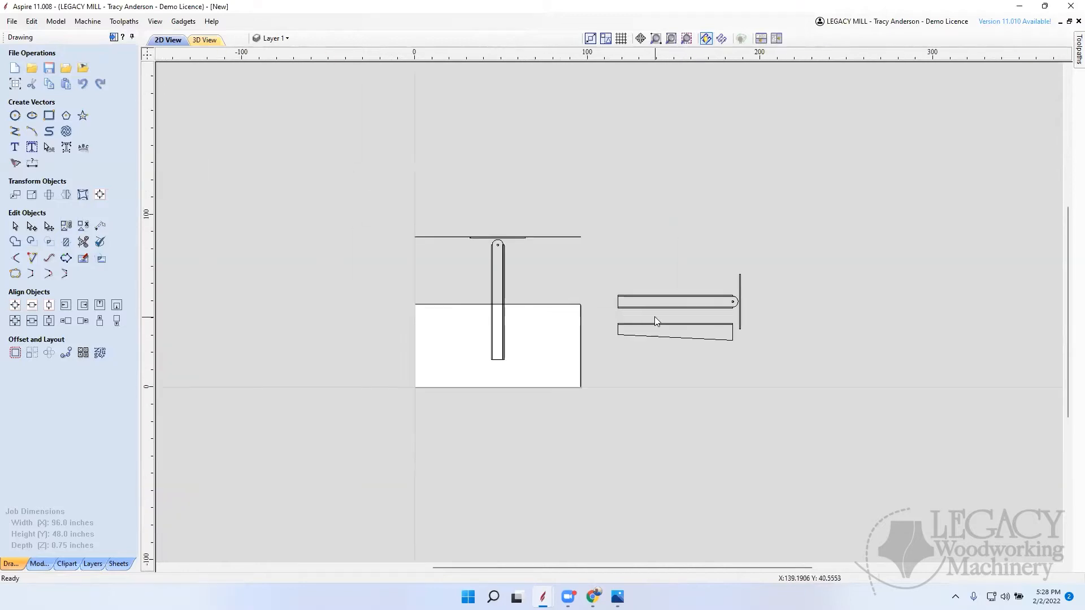
scroll(729, 322, up, 10)
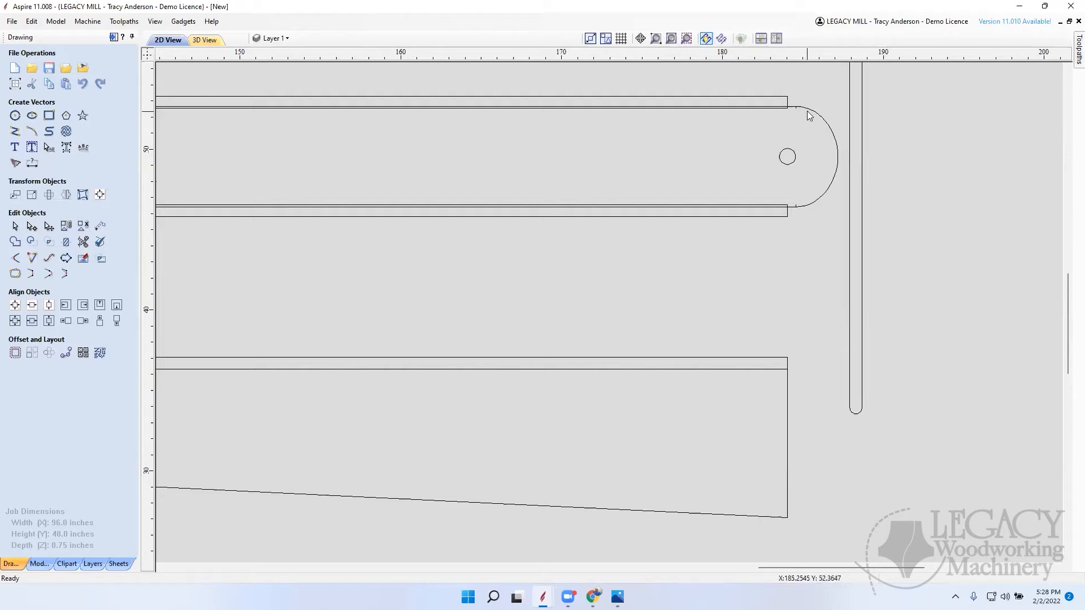
scroll(818, 116, up, 3)
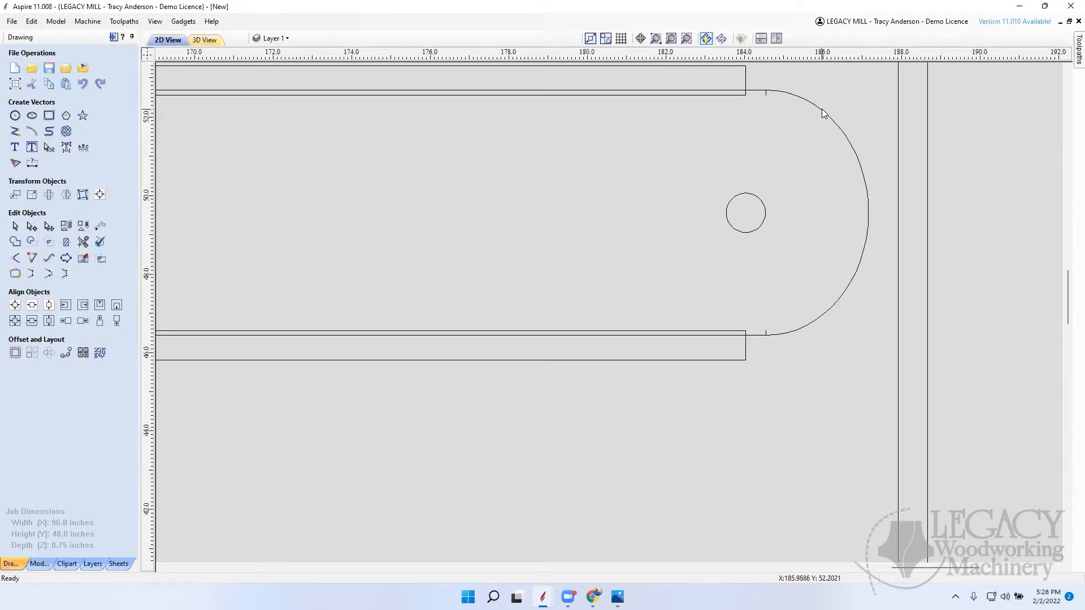
right_click(822, 108)
key(Escape)
click(801, 98)
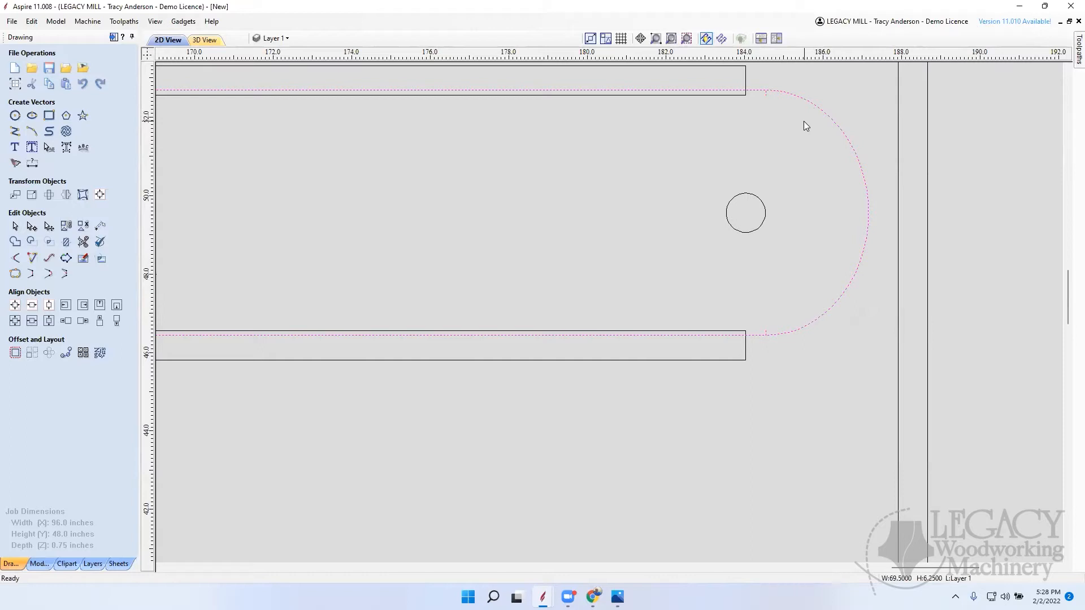
click(760, 93)
key(n)
scroll(770, 95, up, 3)
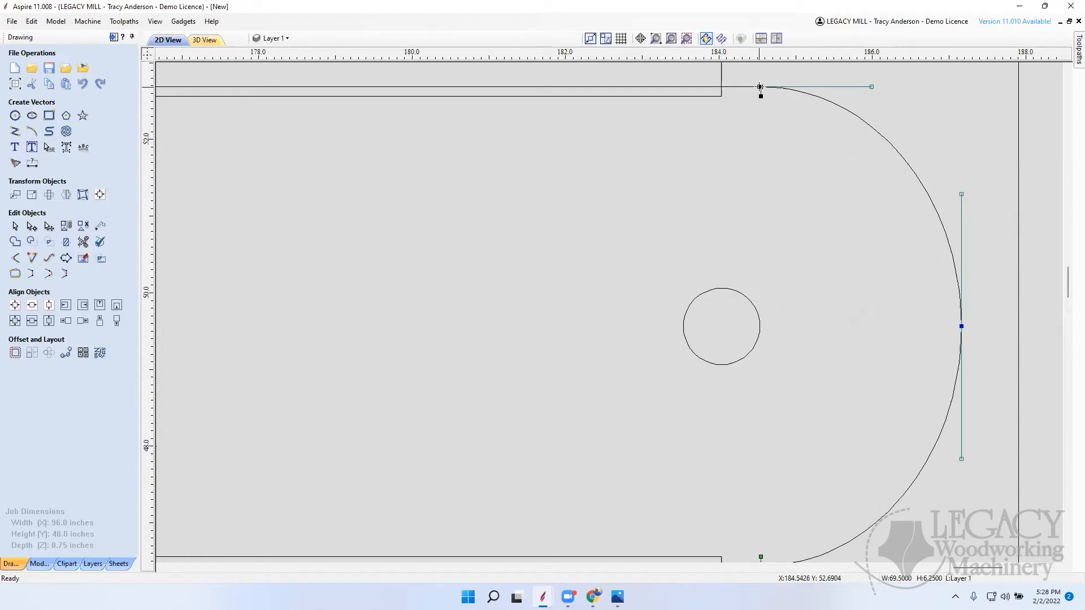
Step: Try to delete the node where the board's upper edge meets its rounded end, and cut the vector at that node
right_click(760, 87)
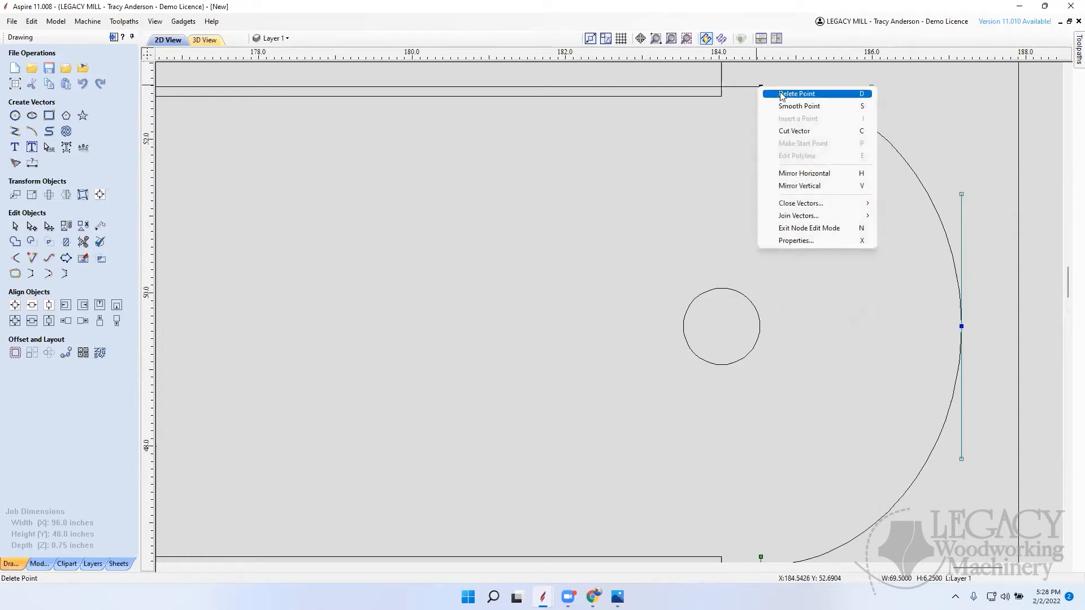
click(782, 94)
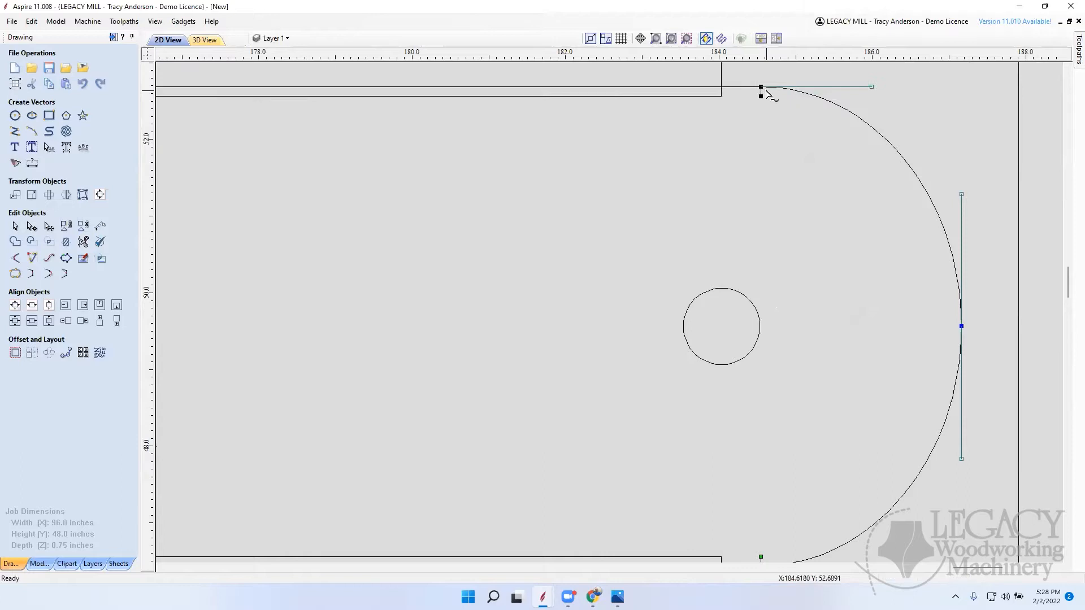
right_click(761, 89)
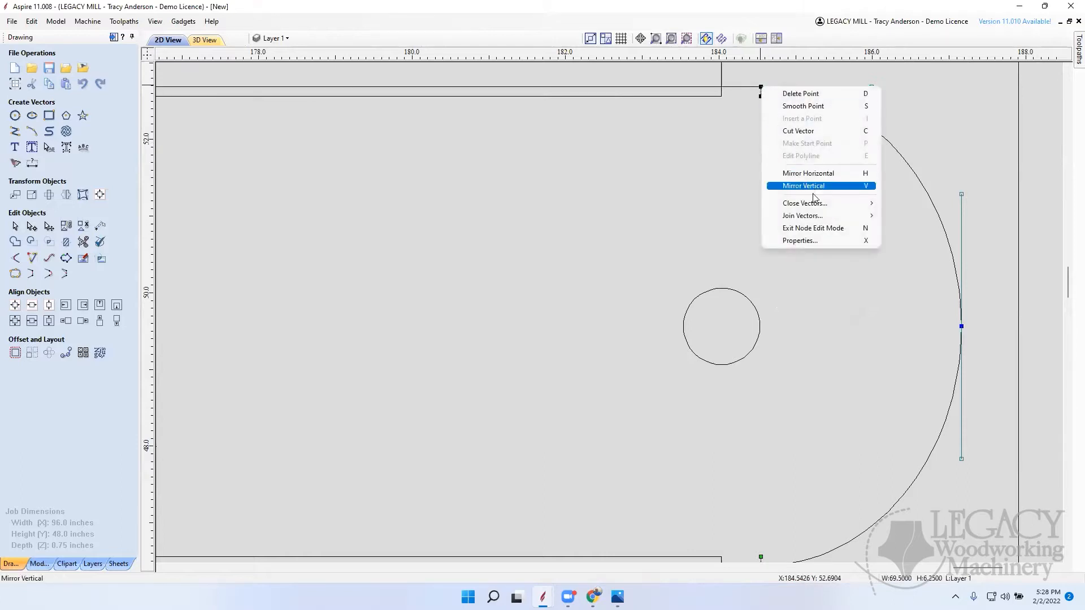
mouse_move(812, 202)
click(802, 132)
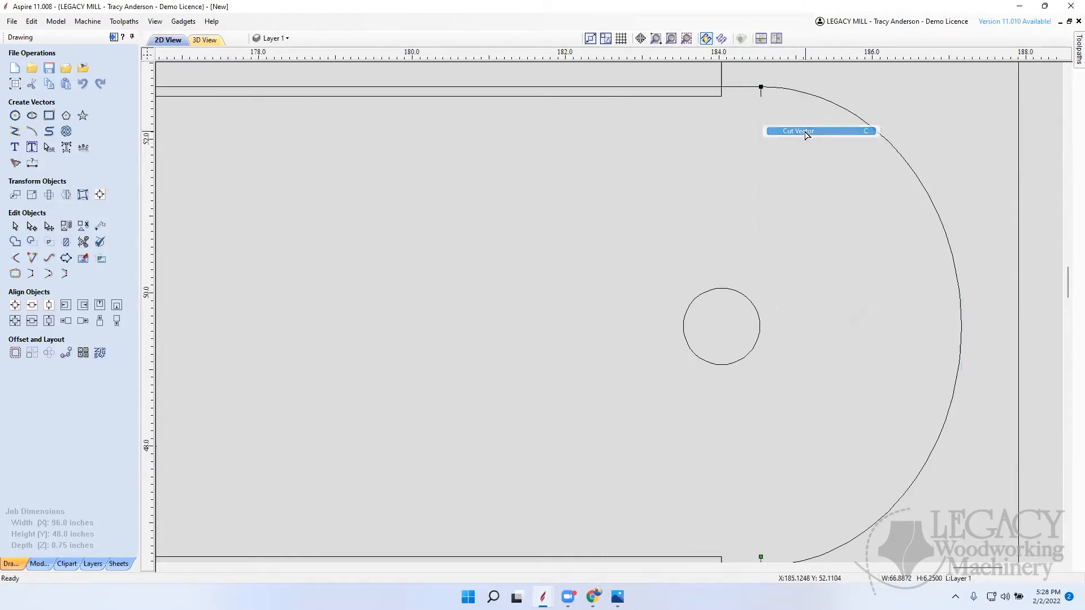
Step: Cut the board's outline at the node where its lower edge meets the rounded end
scroll(831, 377, down, 5)
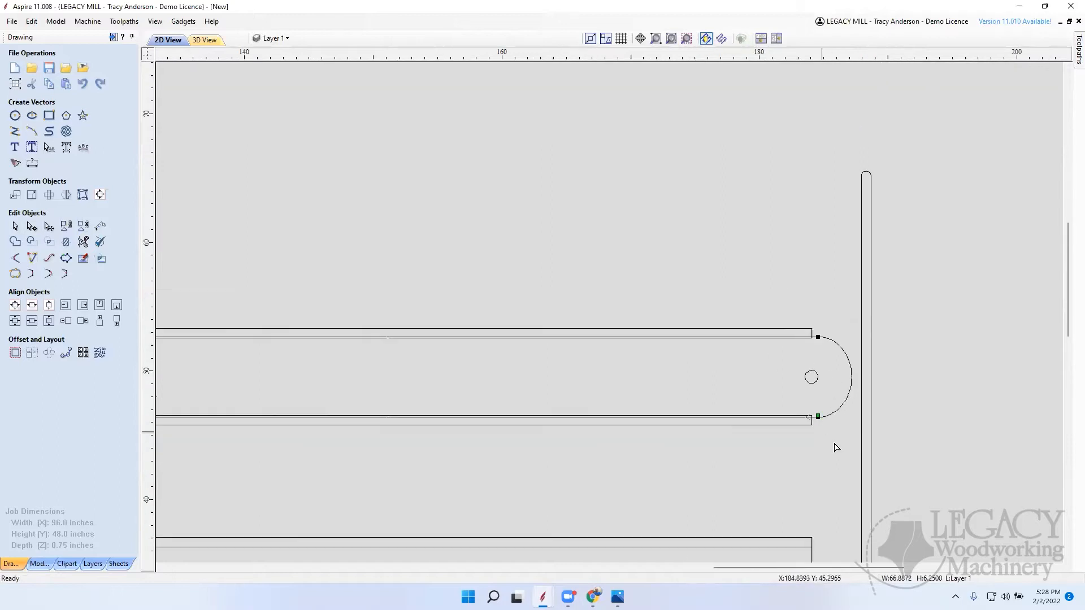
scroll(816, 415, up, 3)
scroll(832, 444, up, 3)
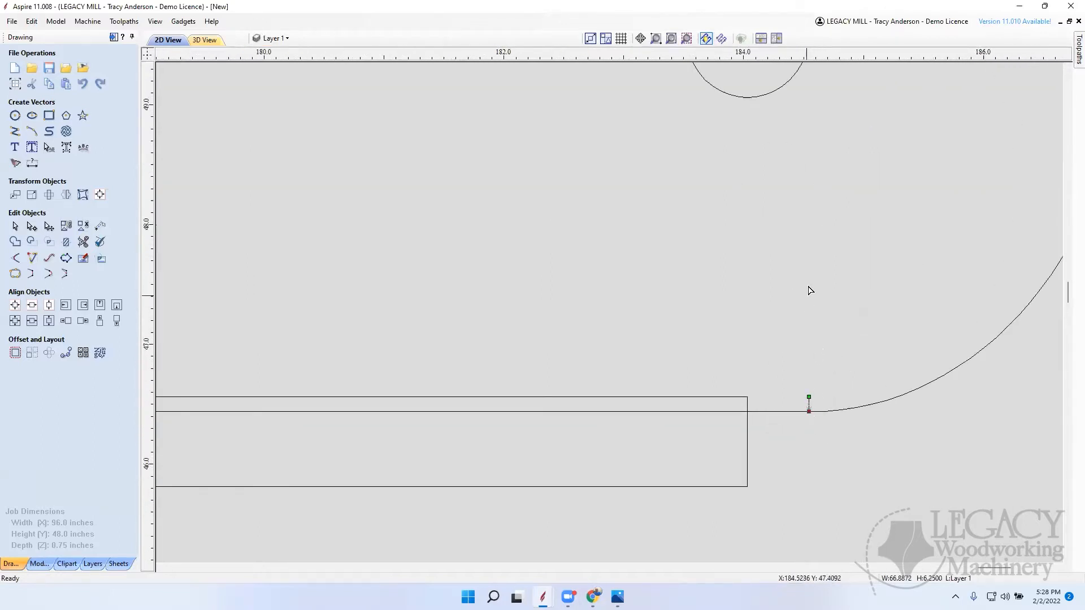
right_click(810, 412)
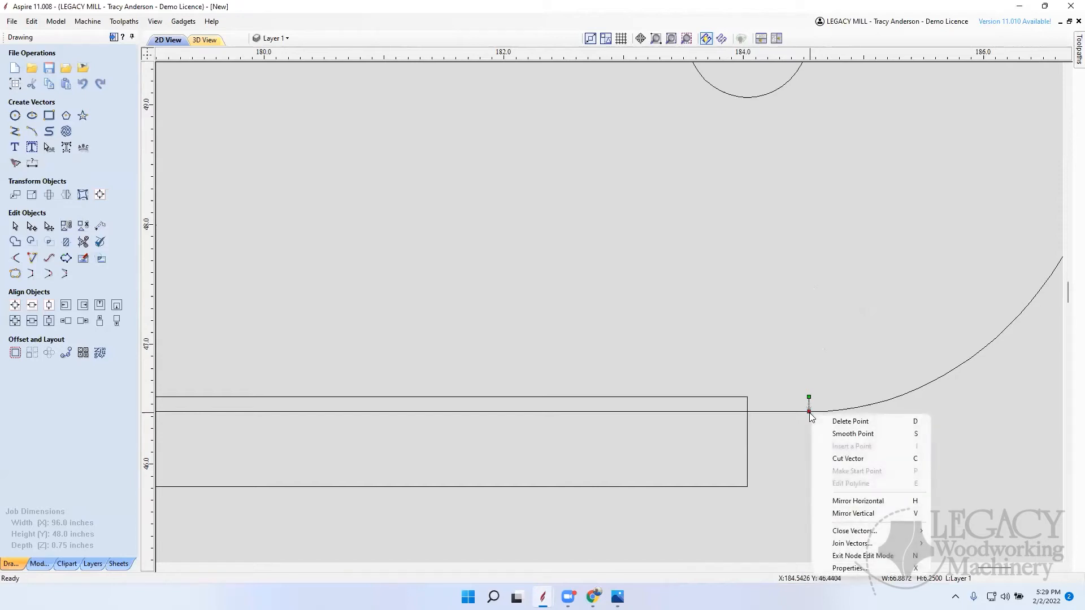
click(851, 456)
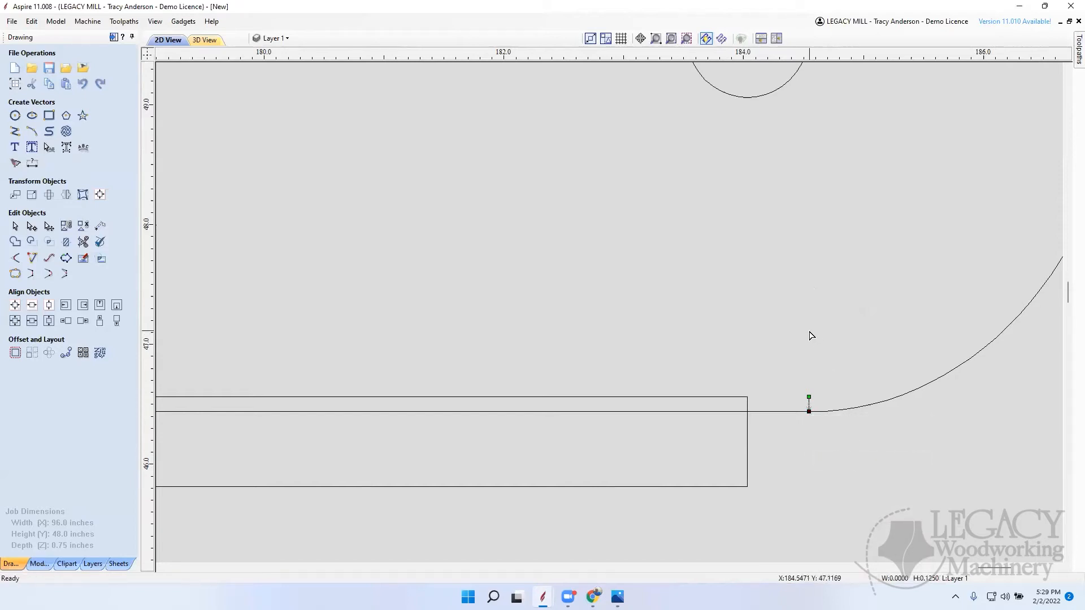
Step: Delete the short stub at the lower cut and the separated rounded end of the horizontal board
click(733, 298)
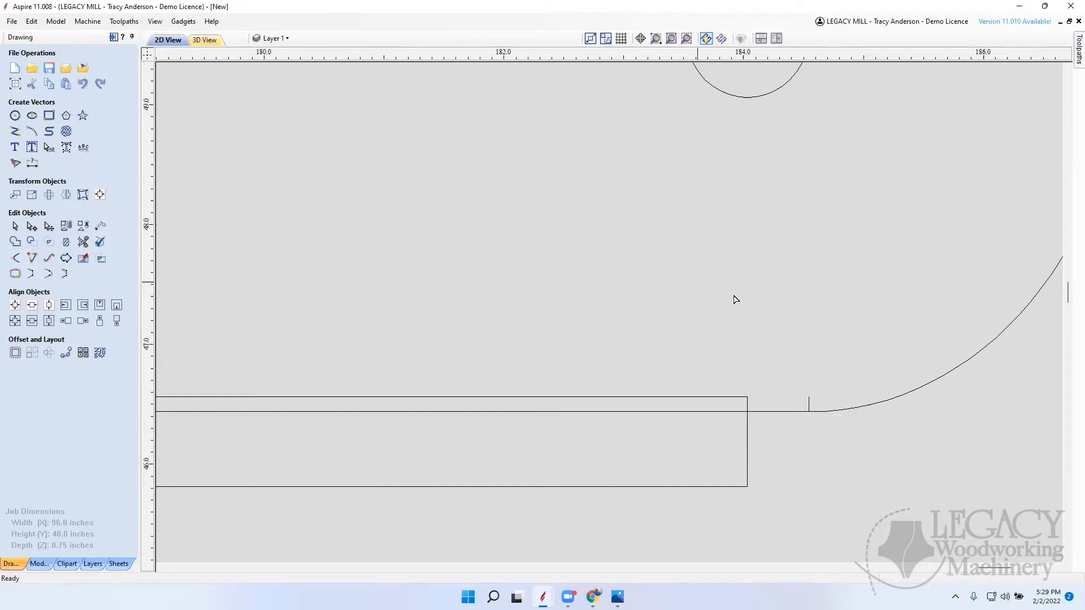
click(810, 404)
scroll(845, 395, down, 10)
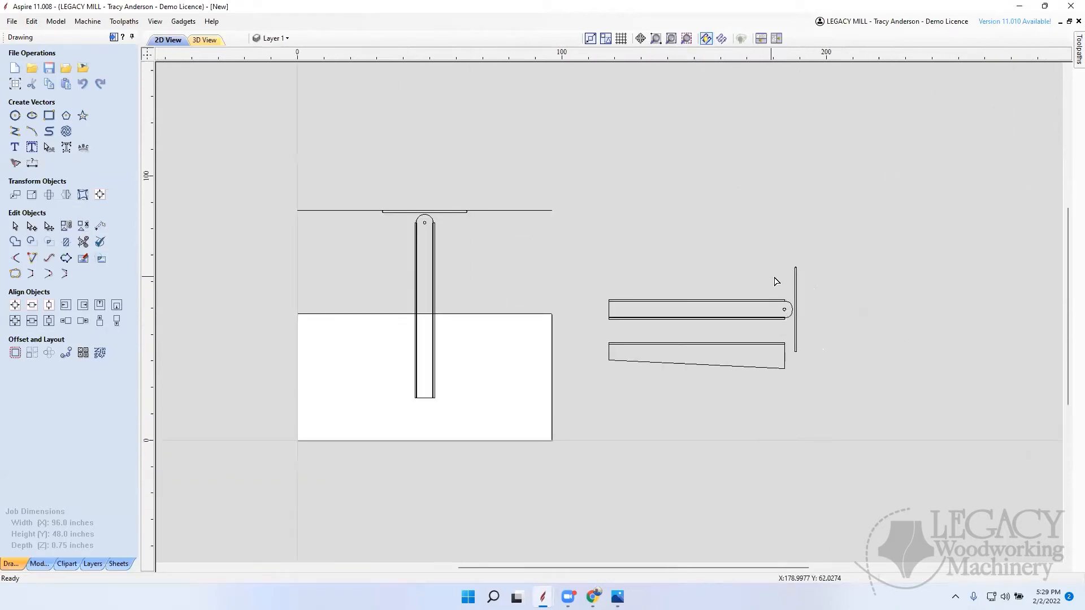
scroll(785, 308, up, 10)
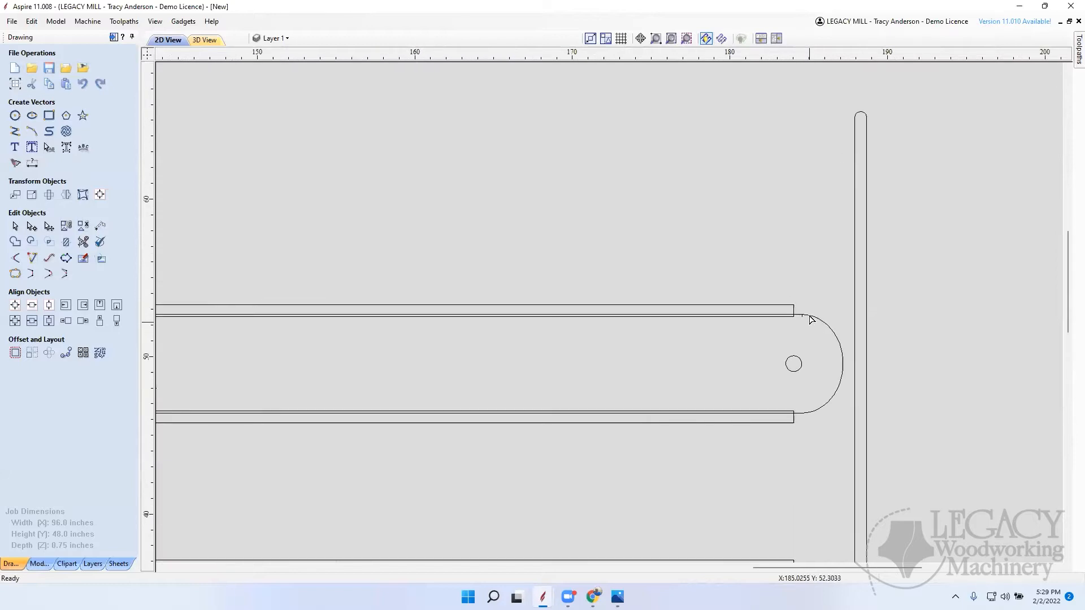
click(717, 352)
key(Delete)
Step: Trim the board's upper and lower edge lines where they overhang the strips' right ends, with automatic rejoining of trimmed sections turned off
scroll(857, 346, down, 12)
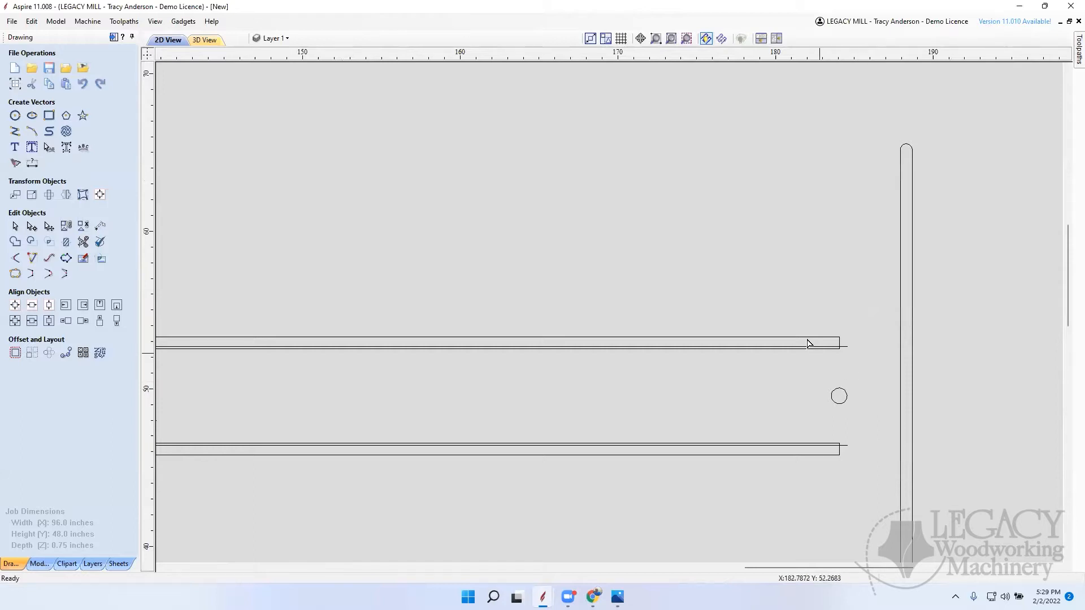
click(84, 240)
click(19, 188)
scroll(846, 353, up, 5)
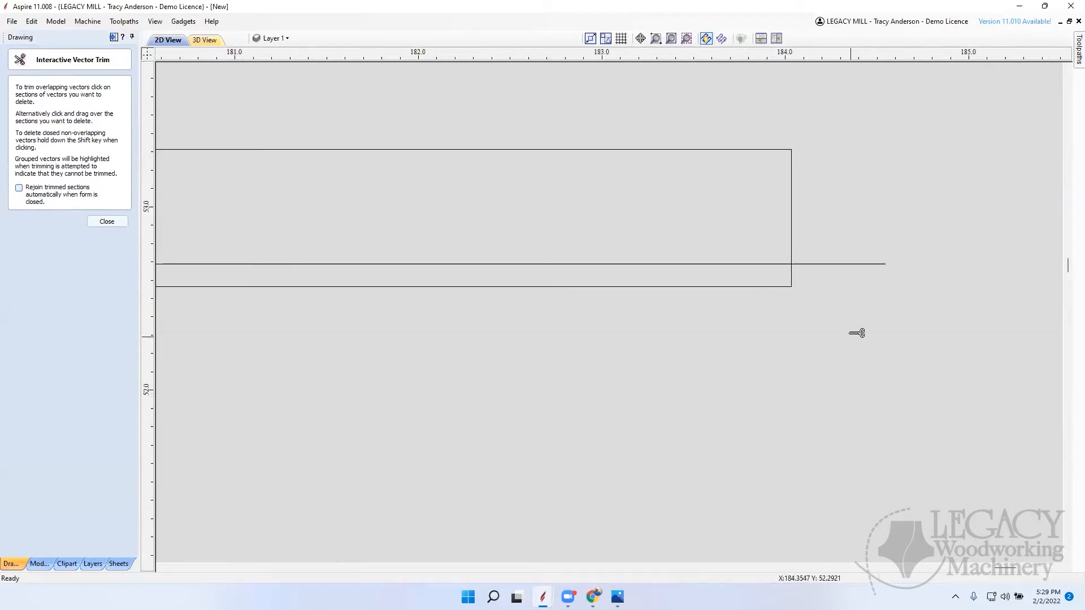
click(851, 264)
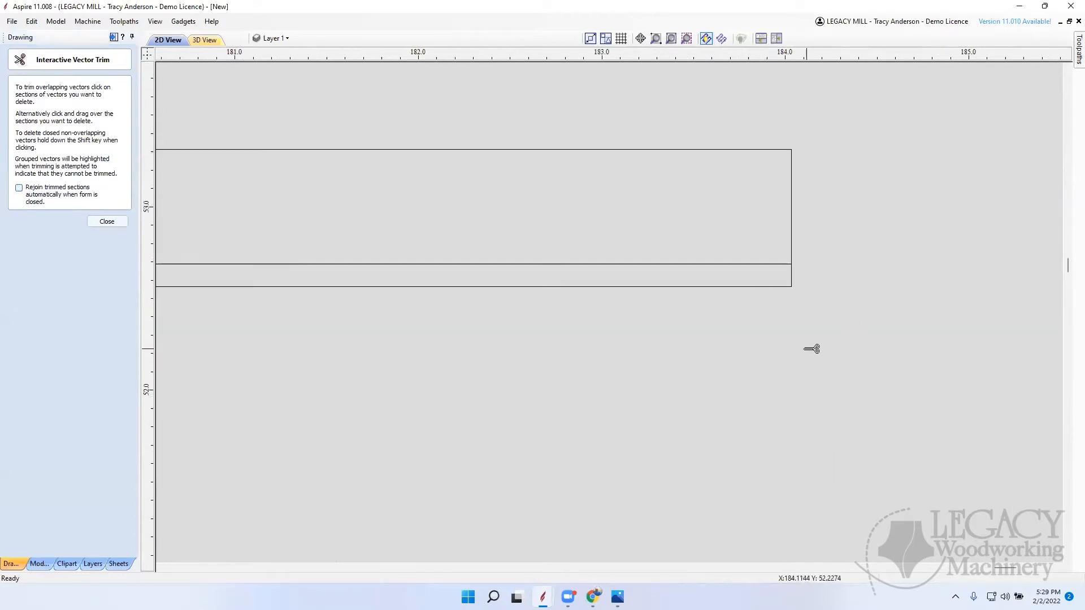
scroll(738, 272, down, 8)
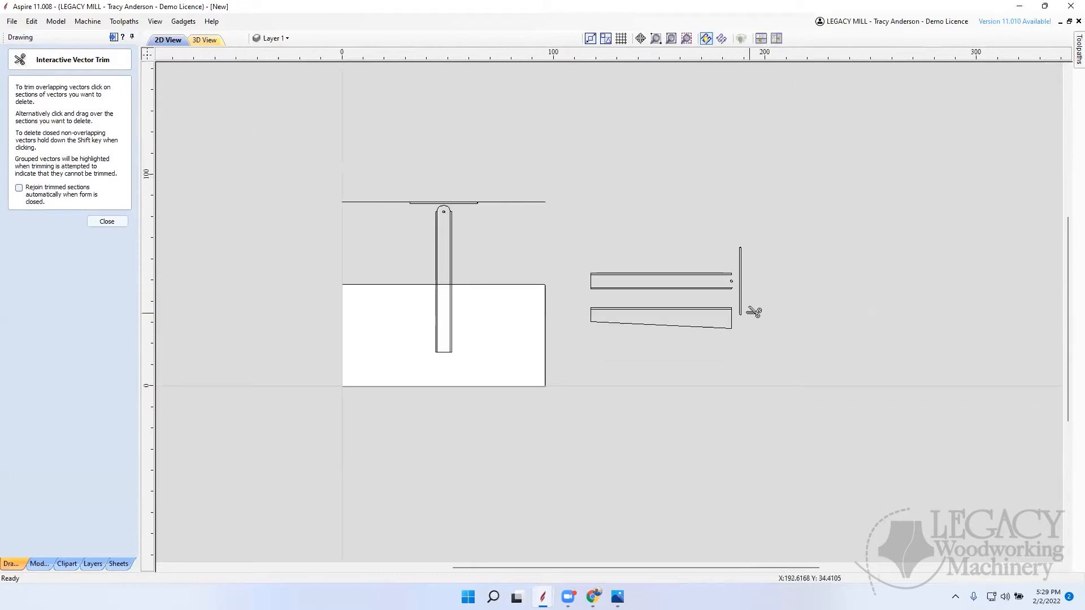
scroll(739, 288, up, 10)
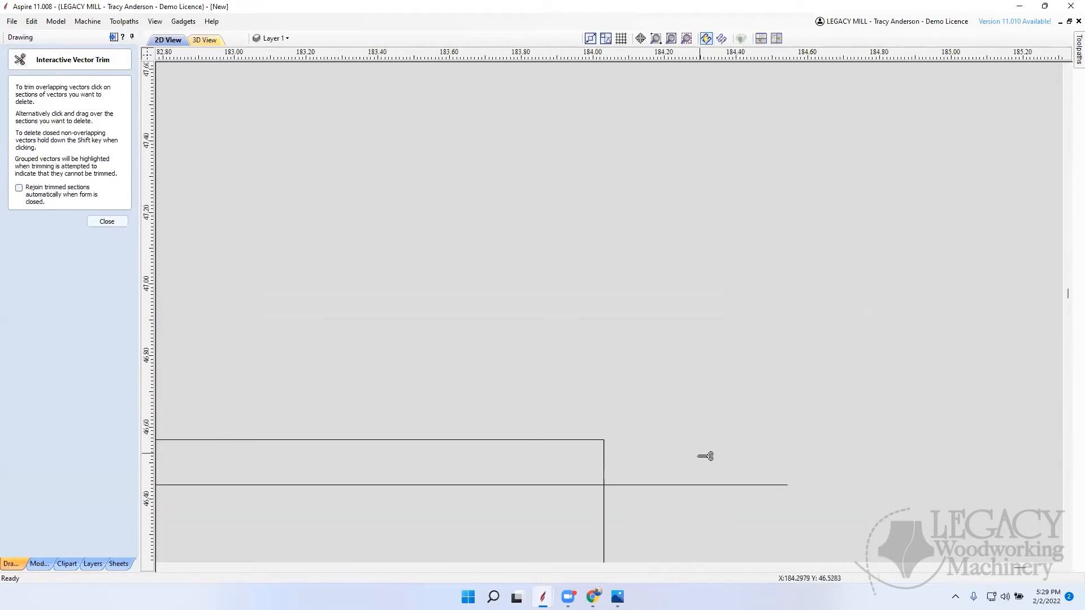
click(690, 485)
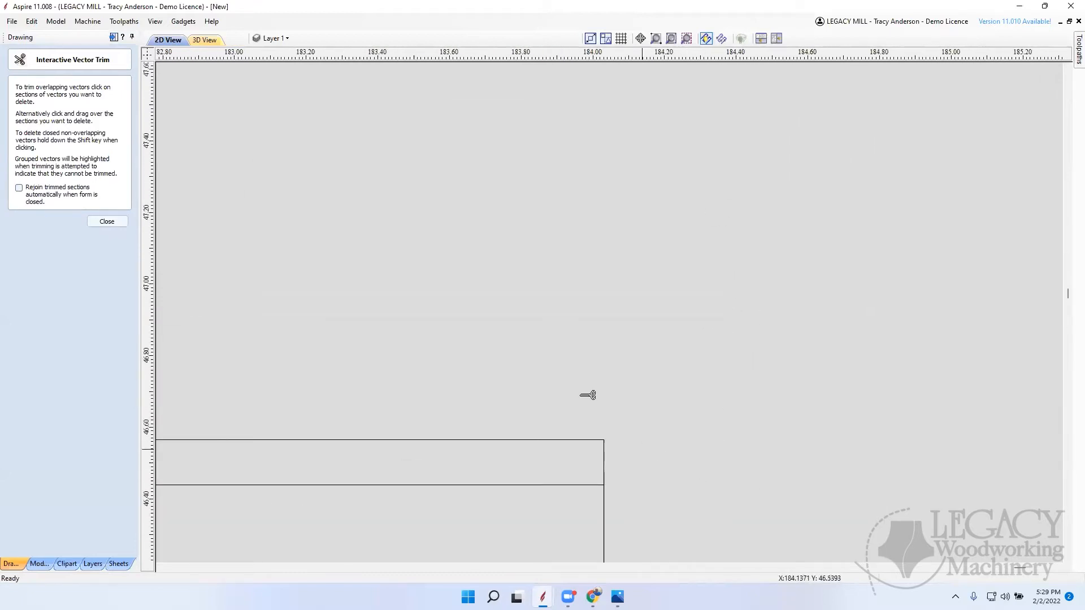
click(108, 221)
Step: Draw a 6.25-inch diameter circle centred on the pivot hole at the end of the horizontal board
click(15, 116)
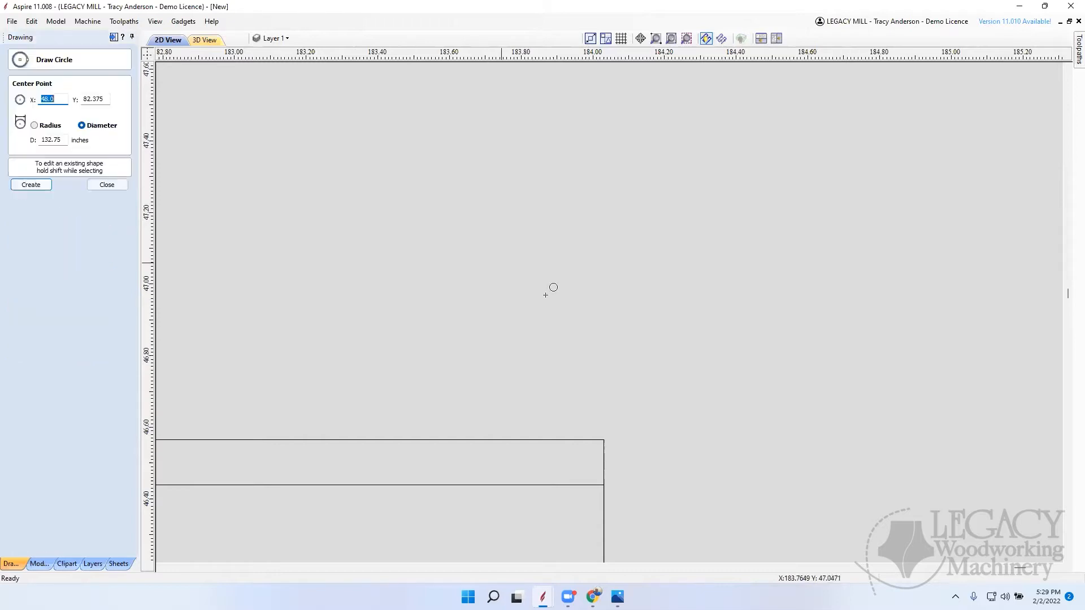
scroll(744, 345, down, 10)
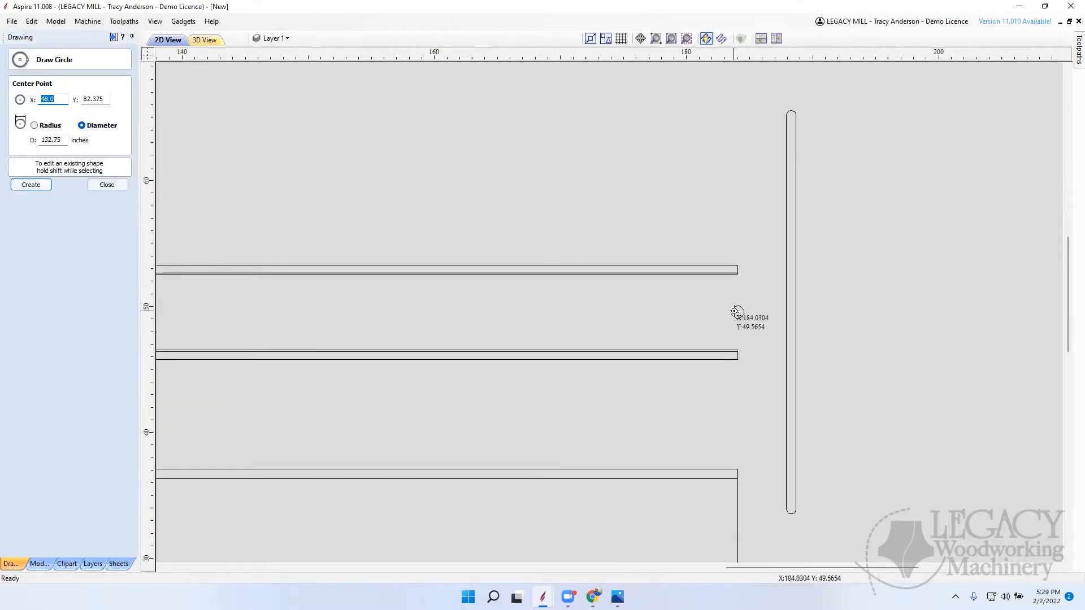
click(738, 312)
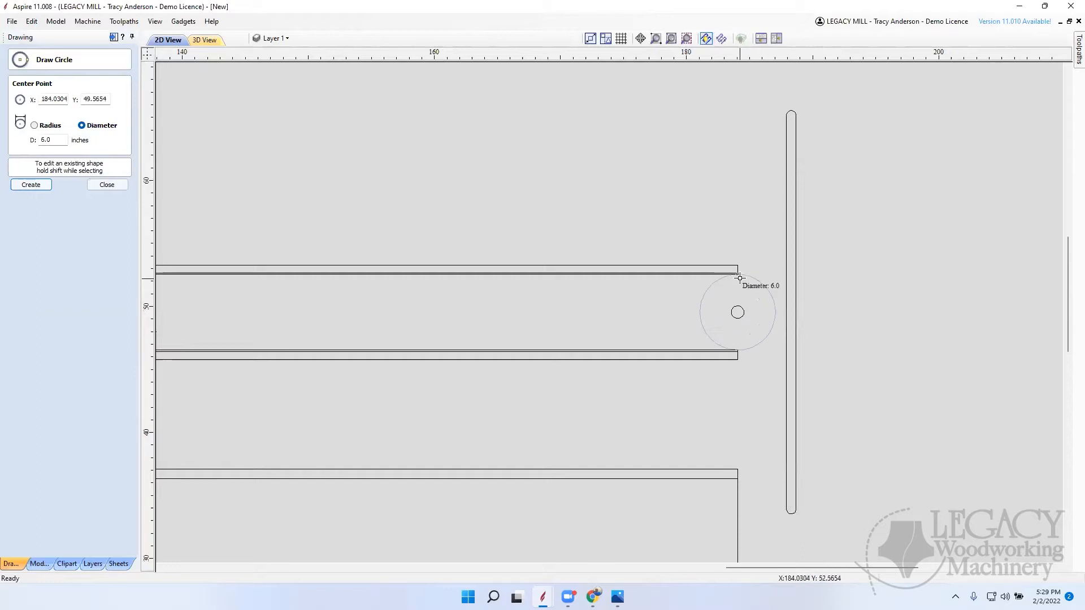
click(738, 274)
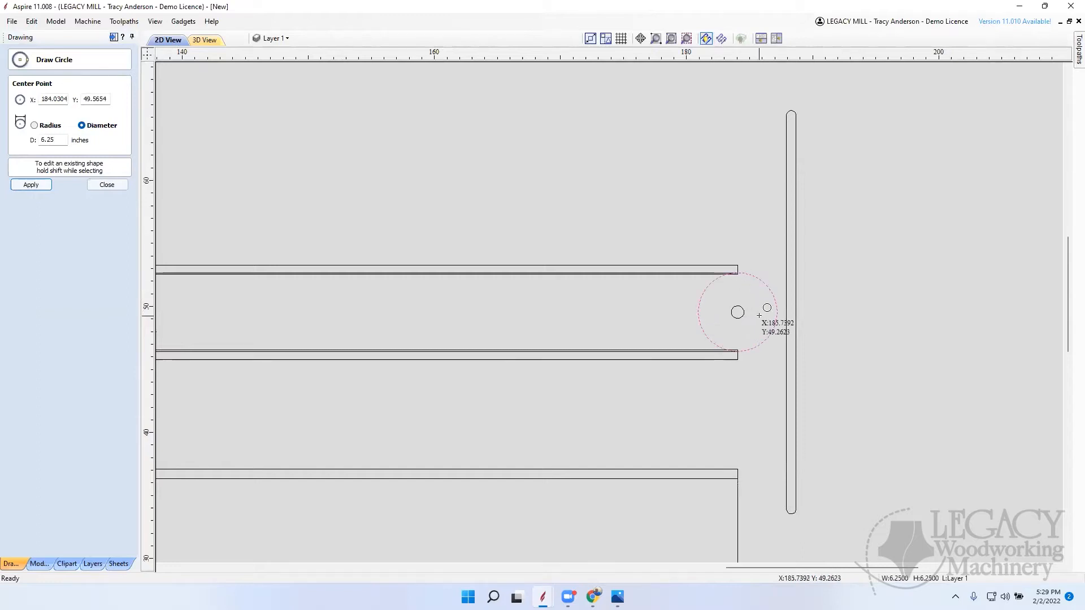
click(108, 185)
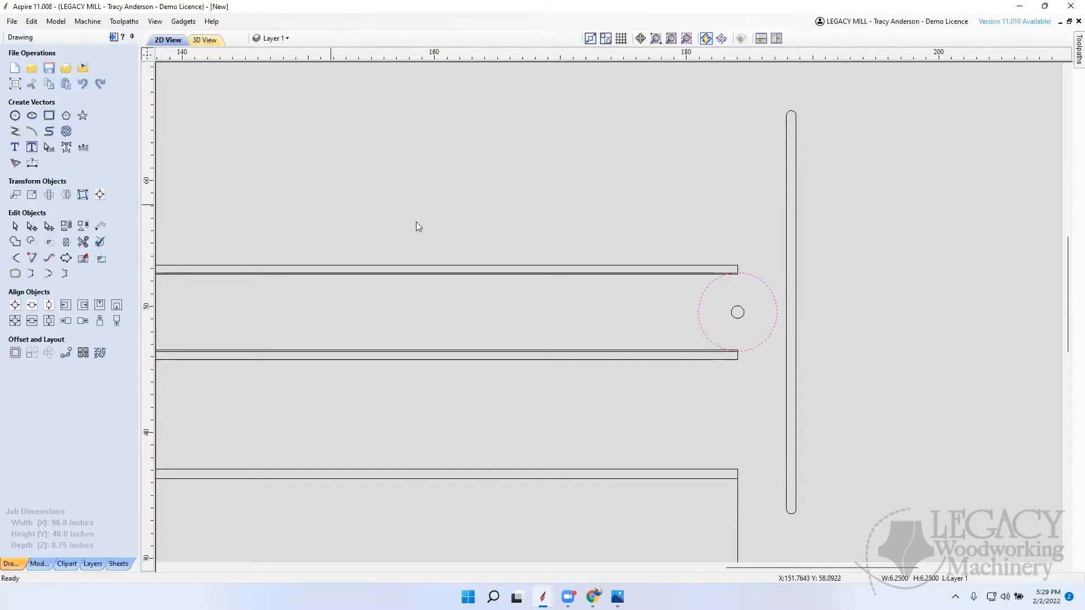
Step: Trim away the circle's inner arc between the board's edge lines, with automatic rejoining of trimmed sections turned on
scroll(730, 280, up, 1)
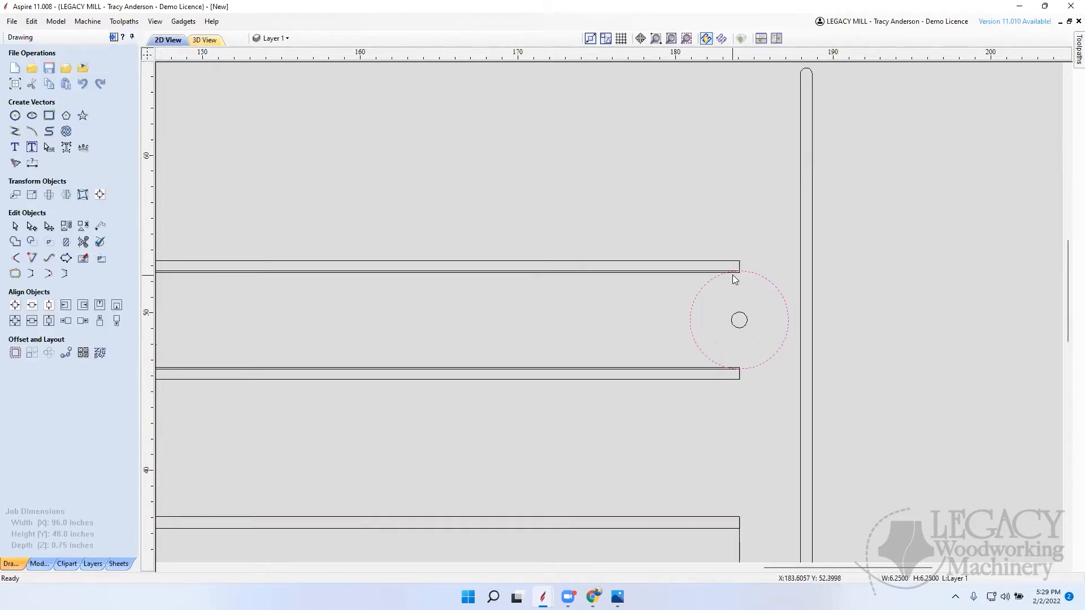
scroll(733, 272, up, 5)
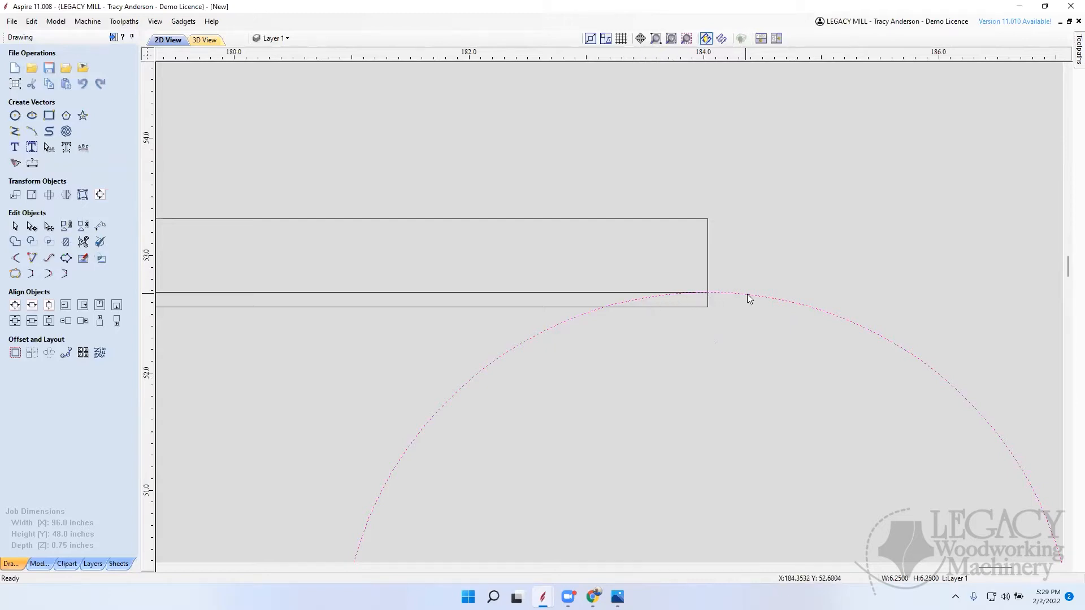
click(84, 242)
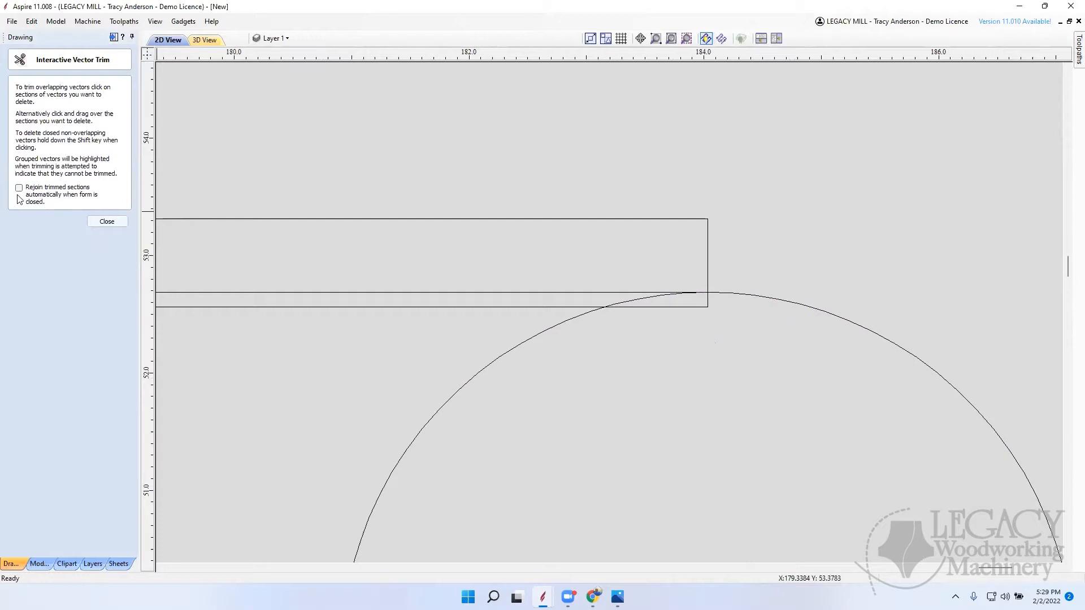
click(20, 189)
drag(642, 304, 646, 305)
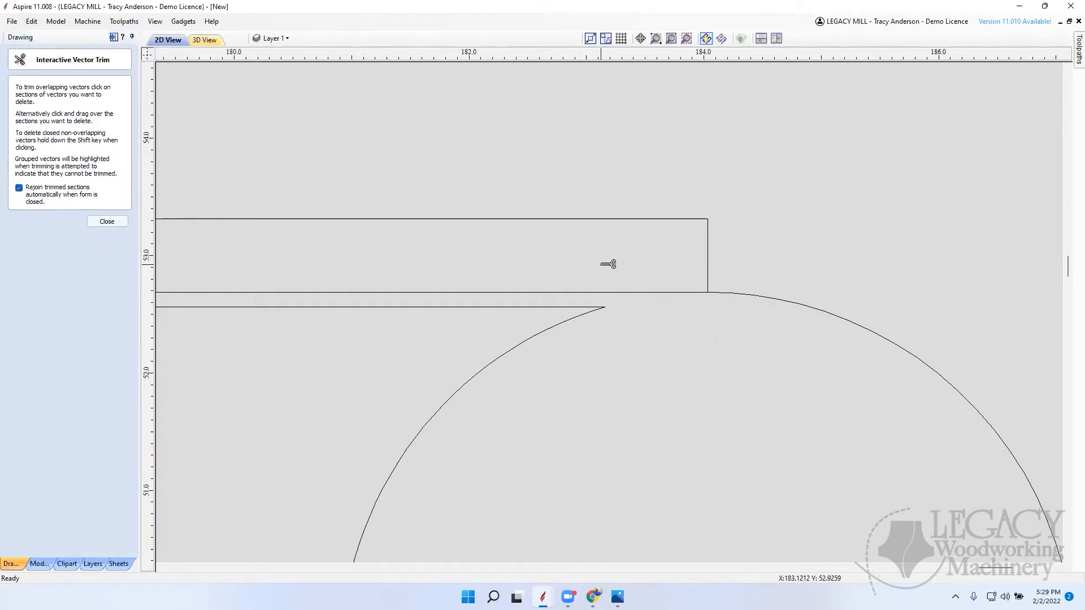
scroll(635, 245, down, 5)
scroll(673, 356, up, 5)
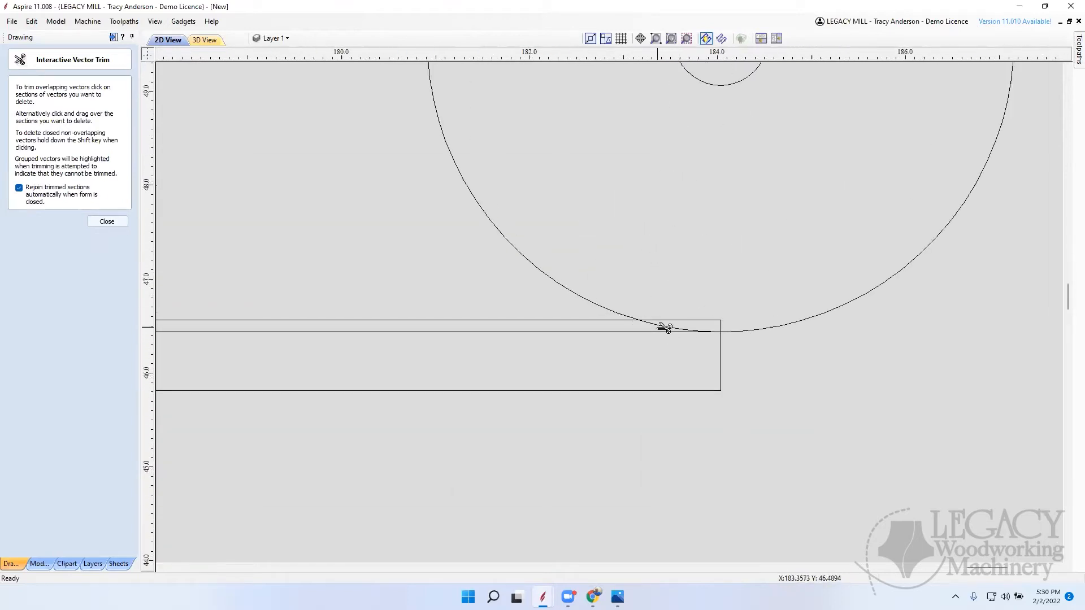
click(584, 299)
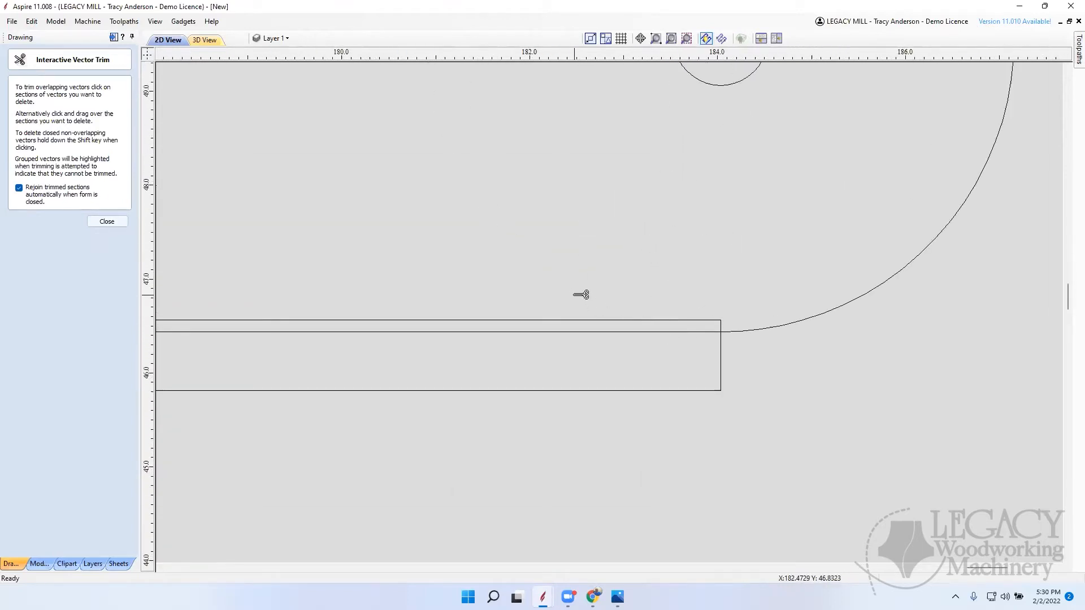
click(107, 221)
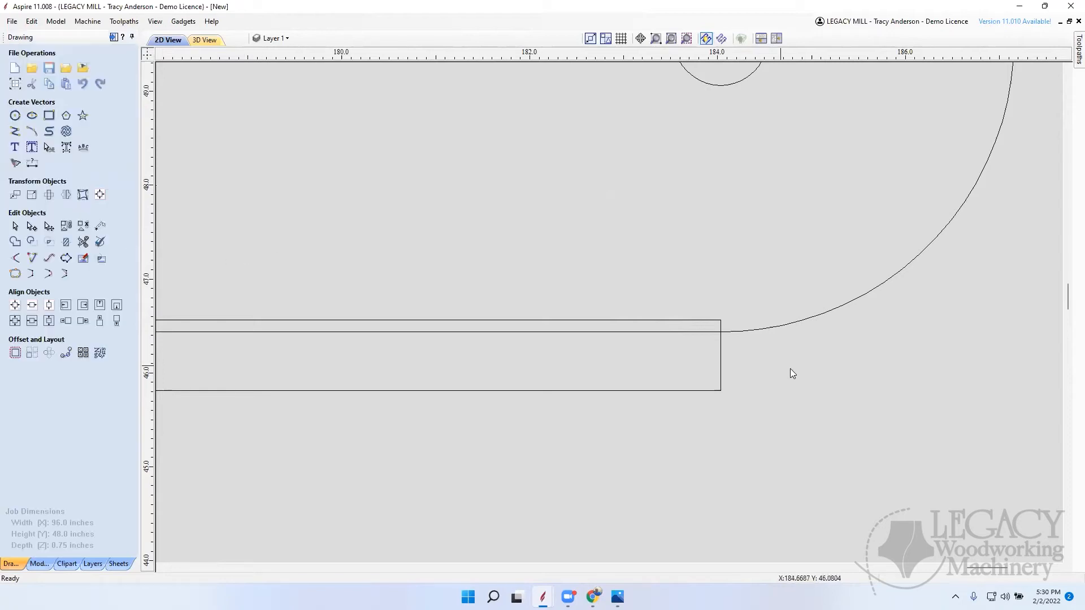
Step: Select the horizontal board's outline to check that its rounded end and edges are joined, and clear the selection
click(773, 330)
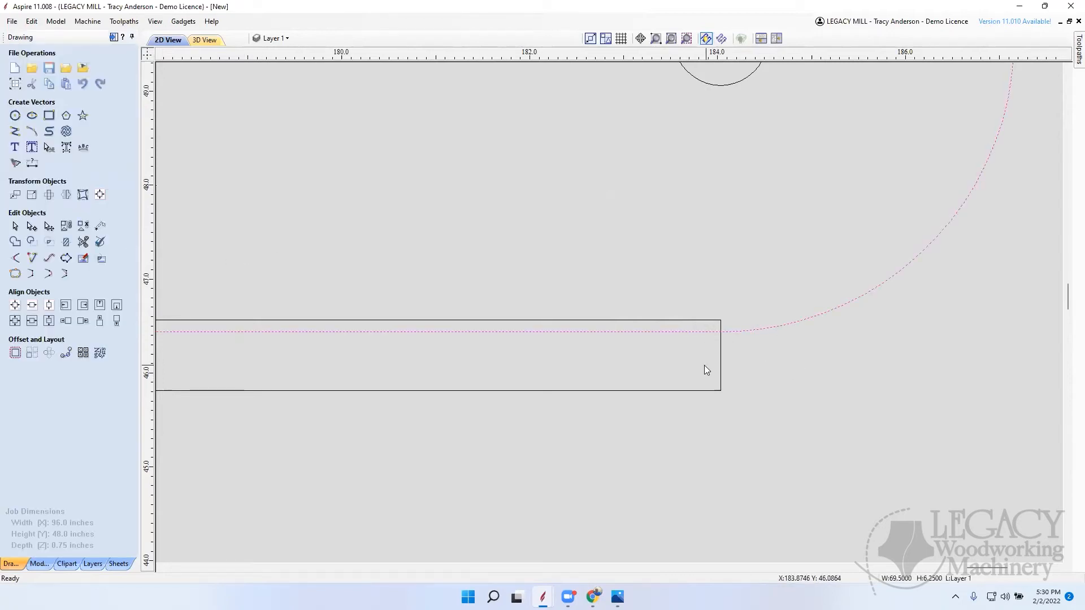
scroll(703, 370, down, 4)
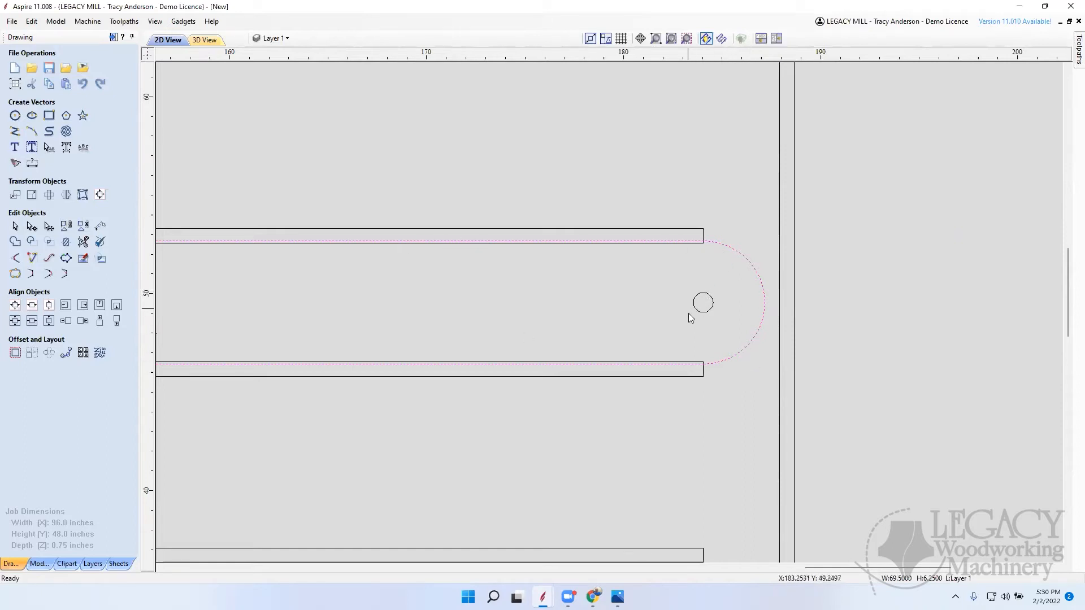
scroll(757, 267, down, 2)
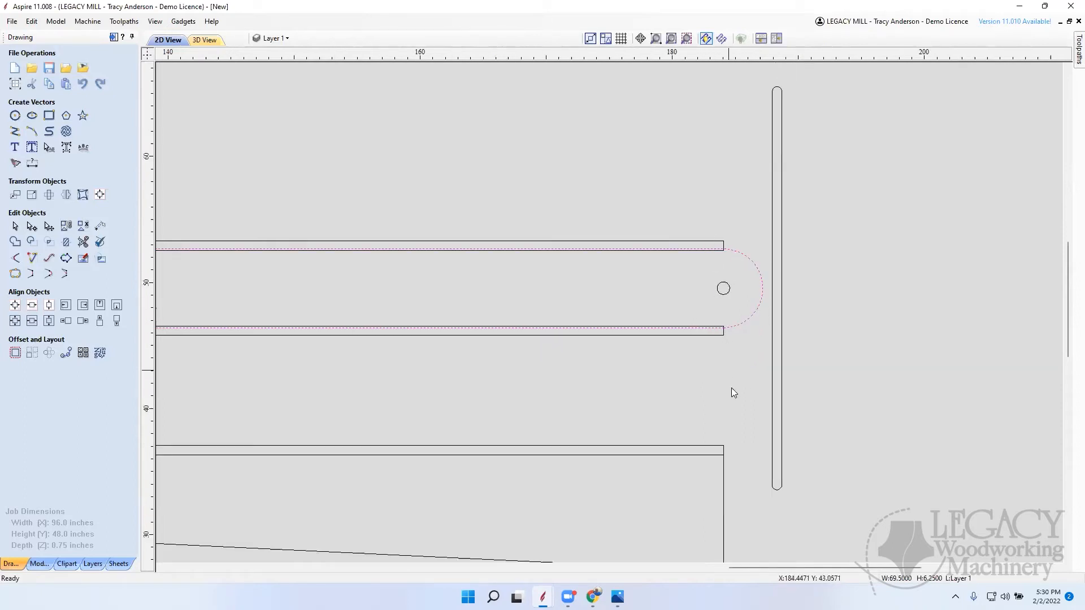
scroll(731, 390, down, 4)
scroll(729, 339, up, 2)
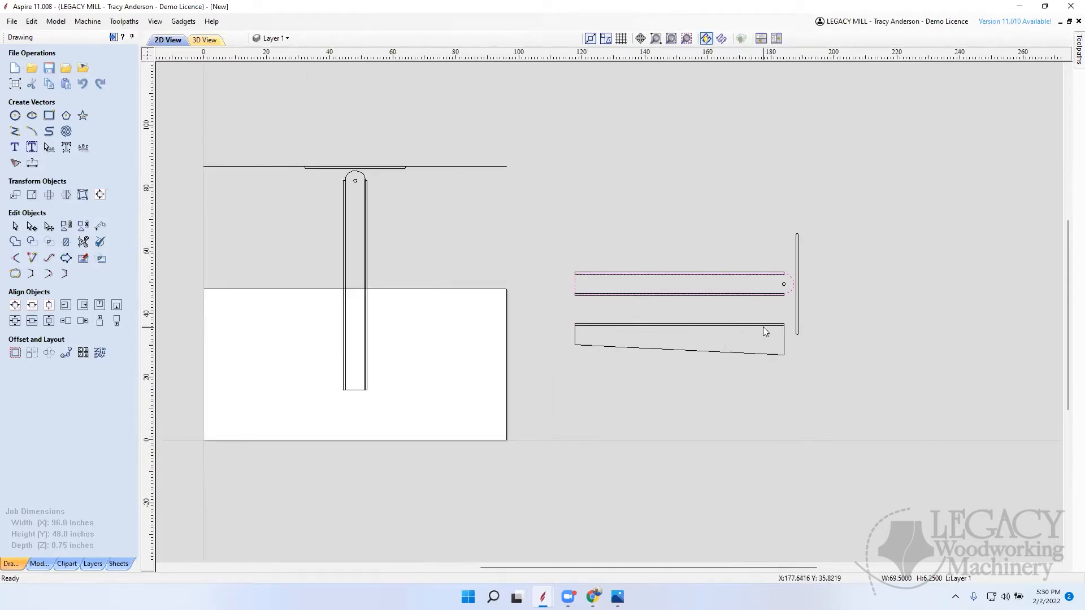
click(700, 404)
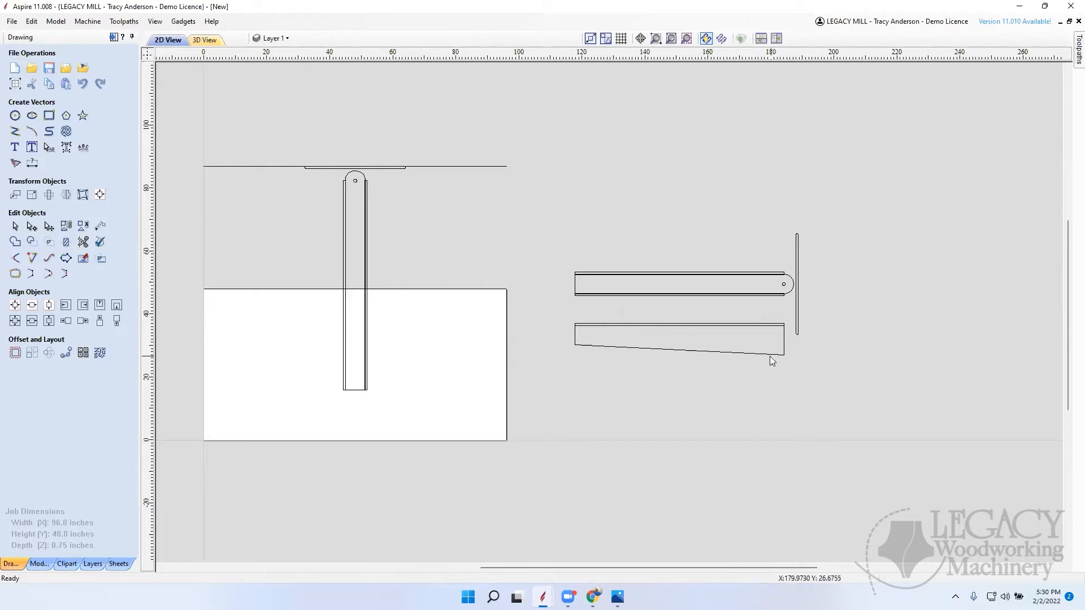
scroll(785, 288, up, 1)
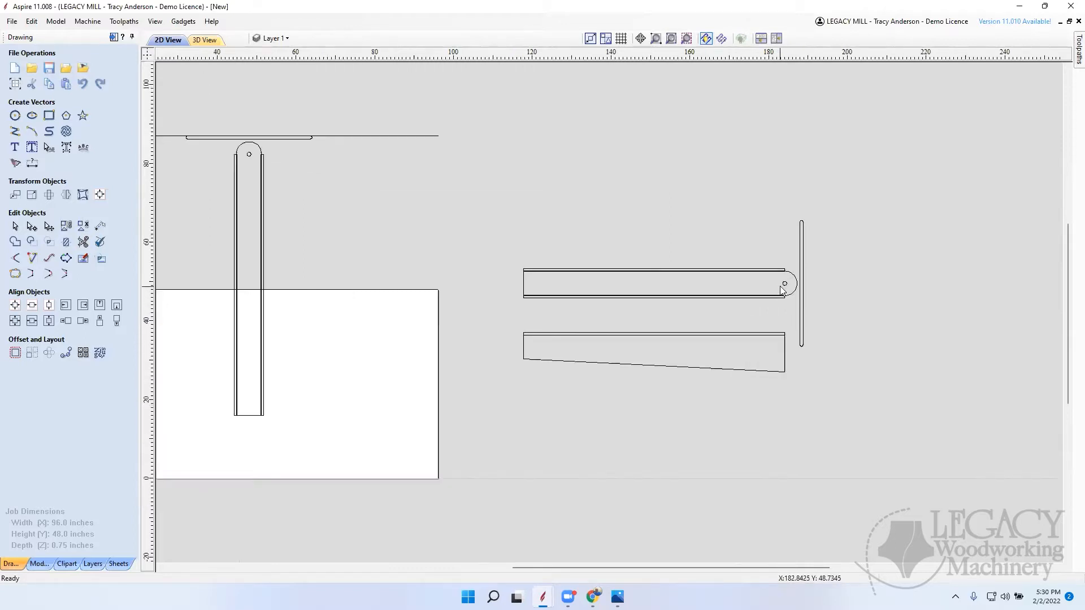
Step: Draw another 6.25-inch diameter circle centred on the pivot hole, reaching the outermost point of the board's rounded end
click(15, 115)
scroll(788, 284, up, 2)
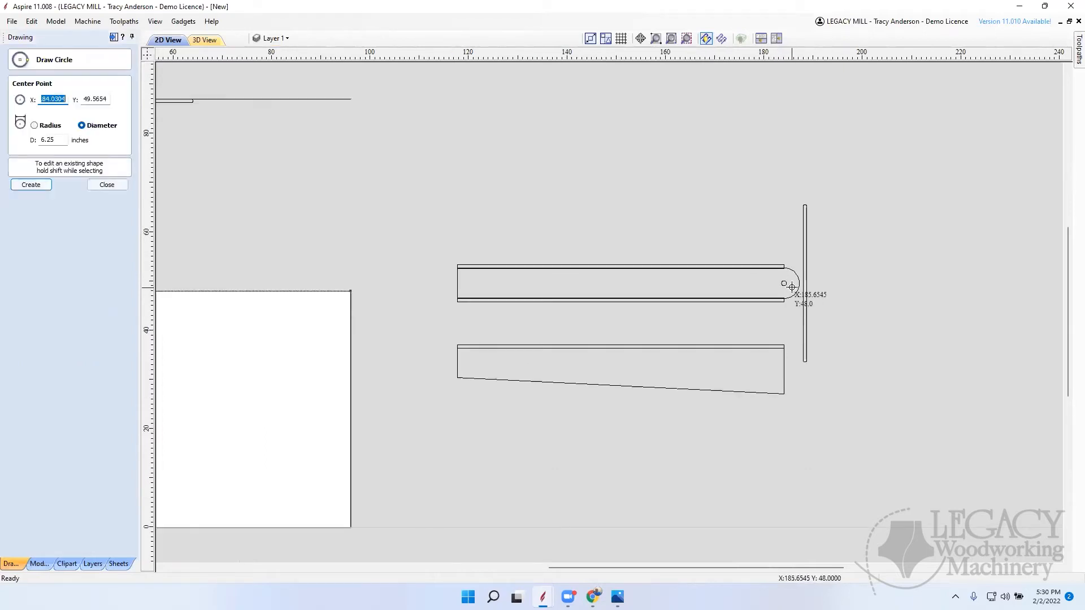
click(768, 275)
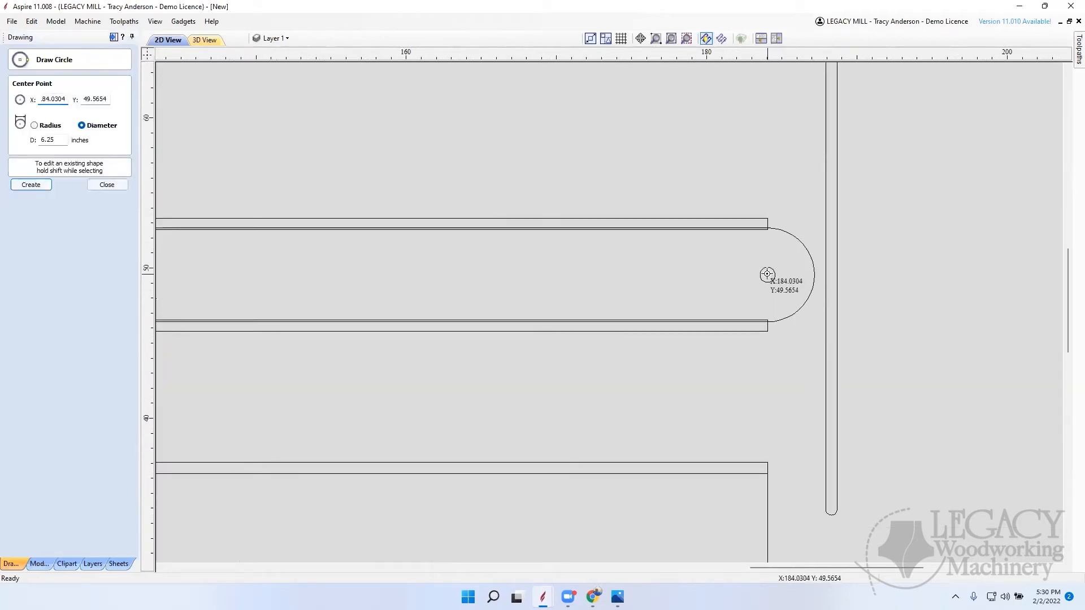
click(816, 275)
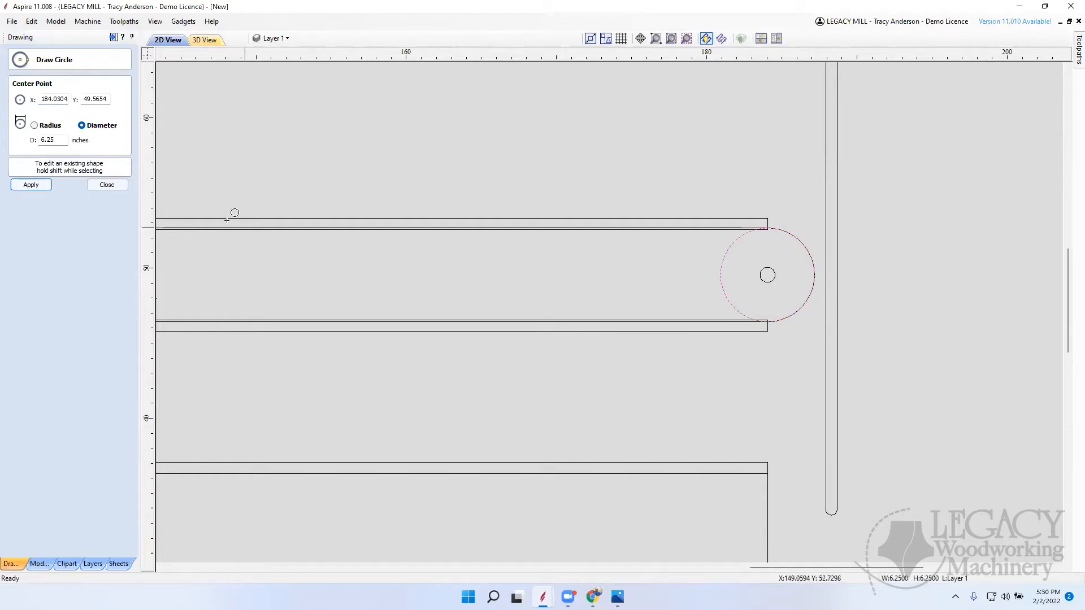
click(107, 185)
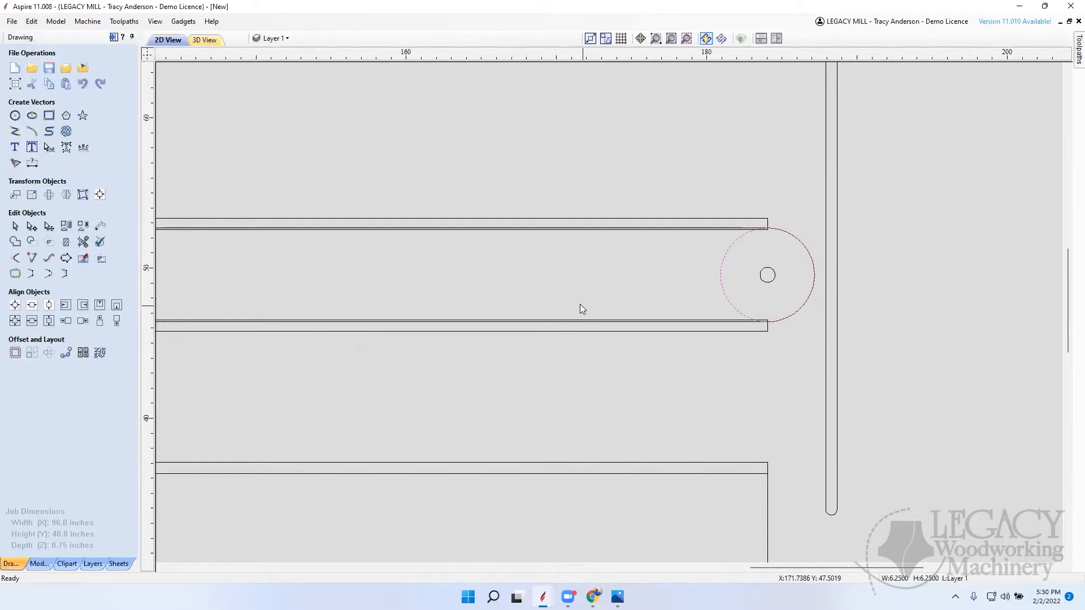
Step: Place a copy of the circle further inside the board, with its outer edge touching the inner edge of the original circle
click(747, 298)
drag(814, 273, 722, 272)
click(777, 360)
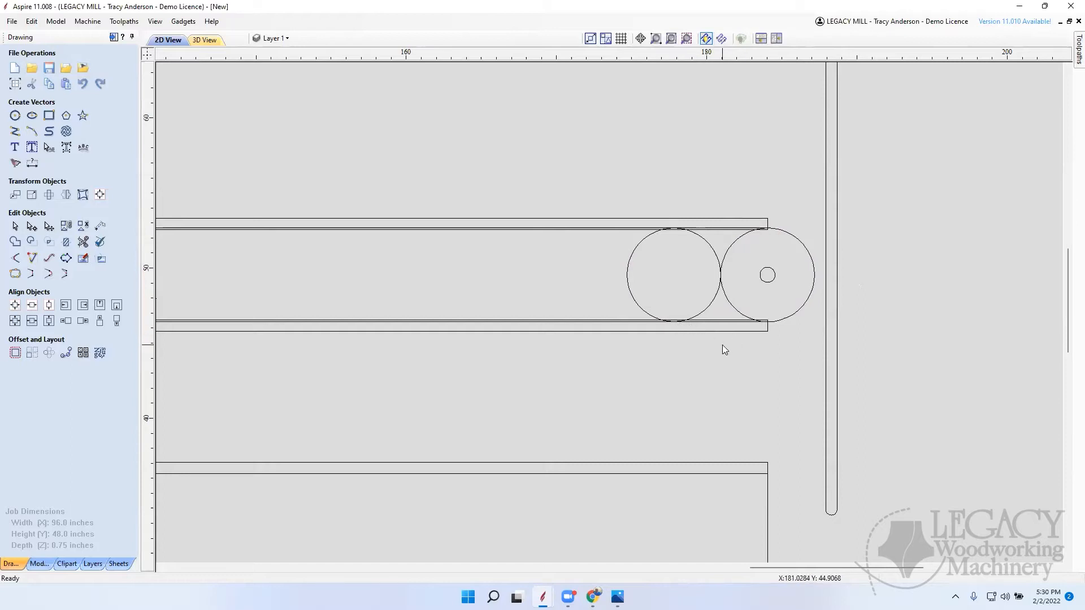
Step: Draw a vertical guide line 21.75 inches long from the inner circle's lowest point down past the tapered piece's lower edge
scroll(722, 346, down, 3)
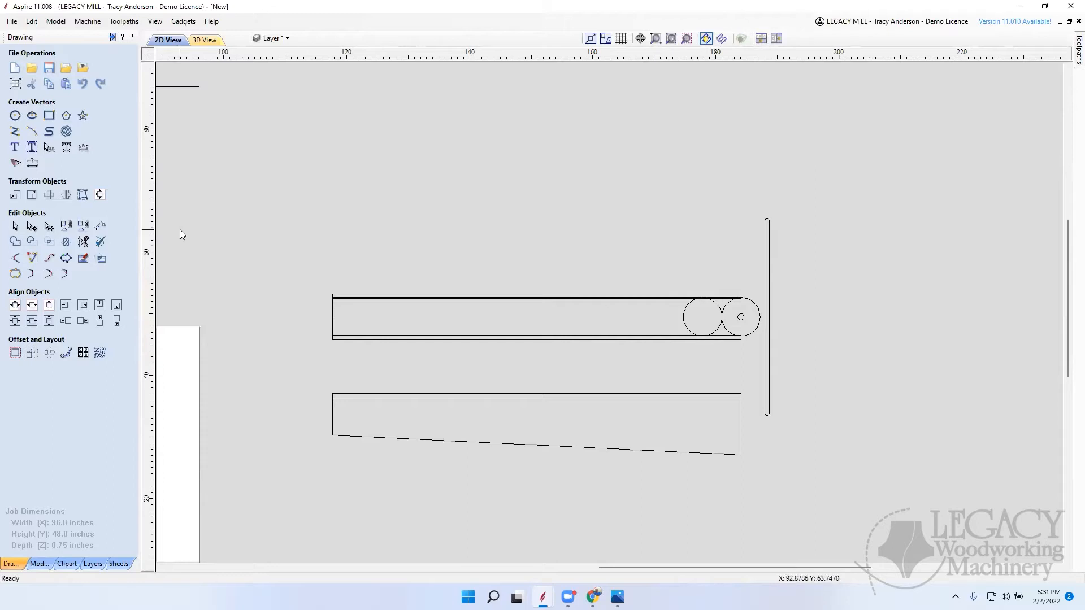
click(15, 132)
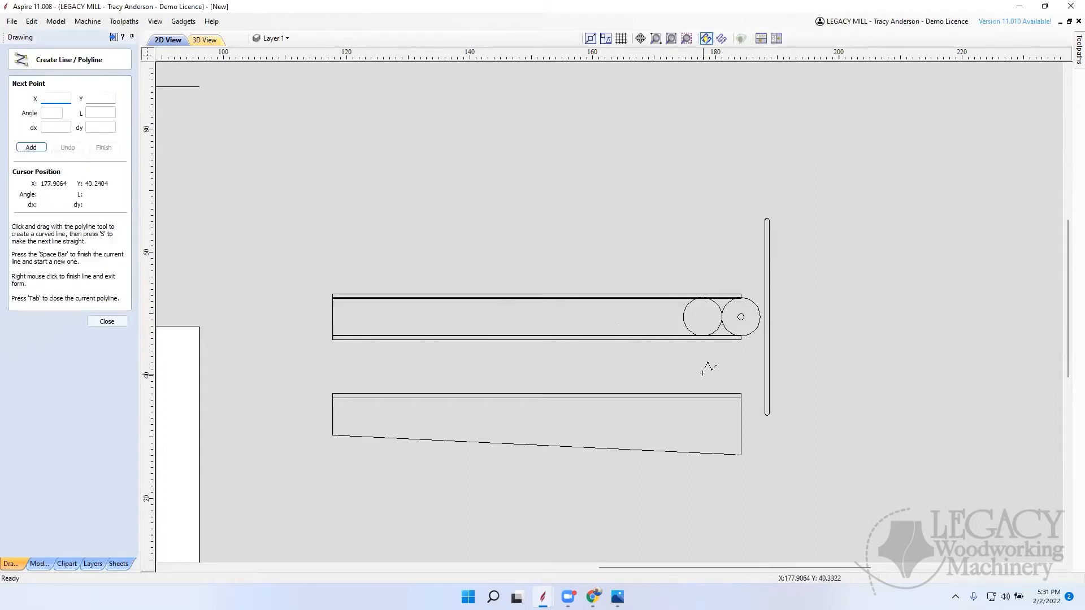
scroll(700, 364, up, 2)
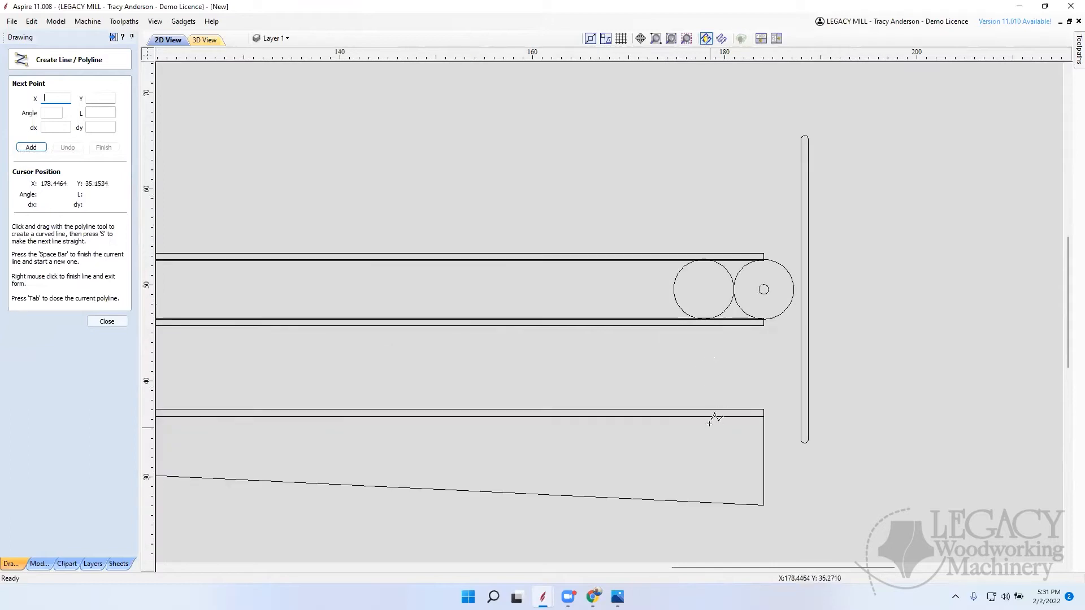
click(704, 321)
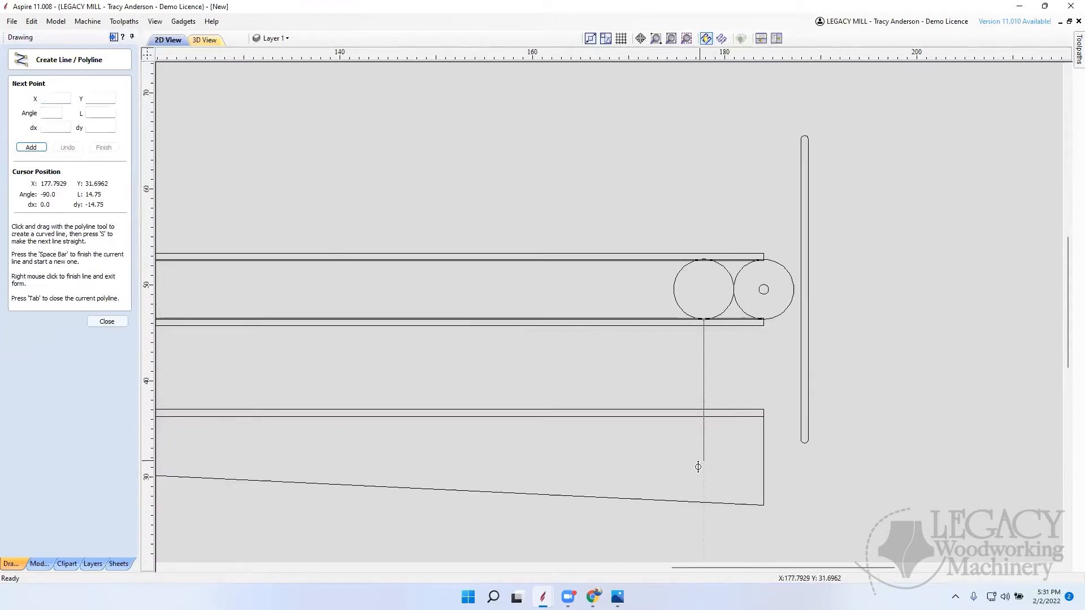
click(703, 528)
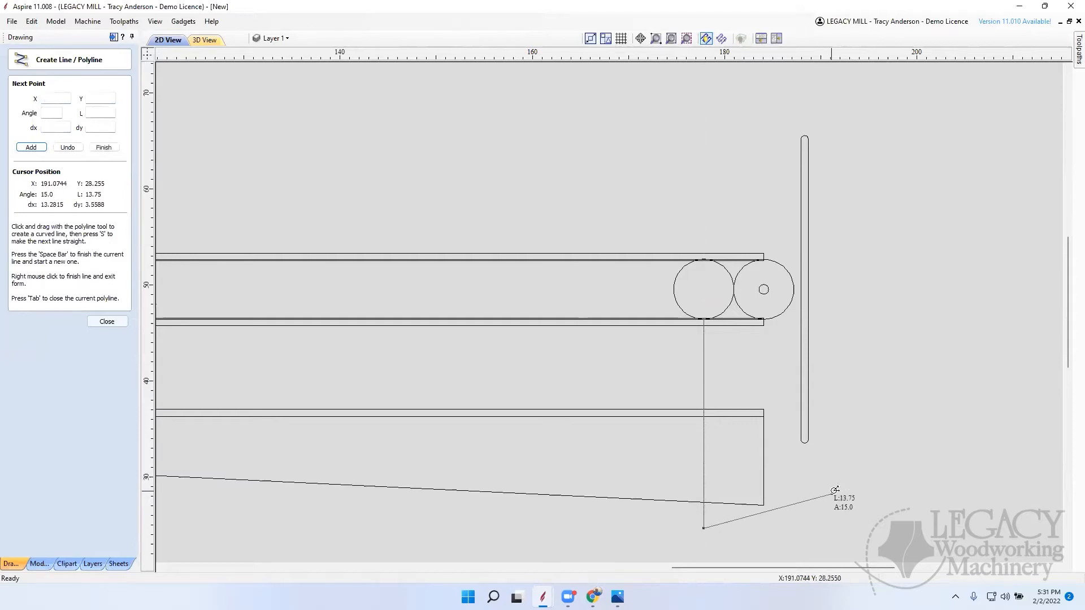
right_click(846, 497)
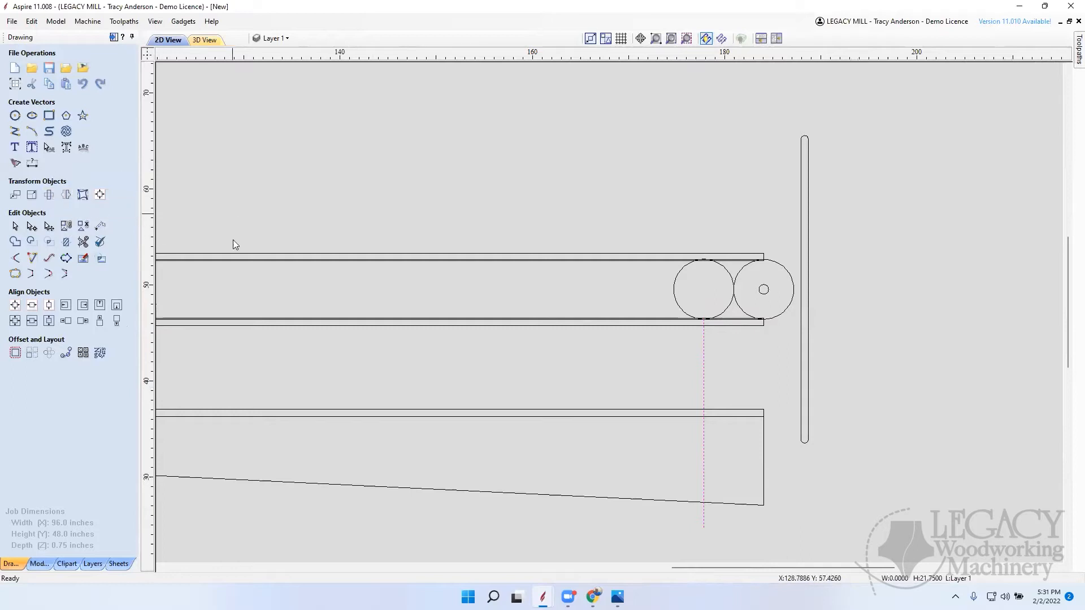
Step: Insert a node where the guide line crosses the tapered piece's sloping edge and align it horizontally with the piece's lowest corner
click(682, 502)
scroll(712, 508, up, 4)
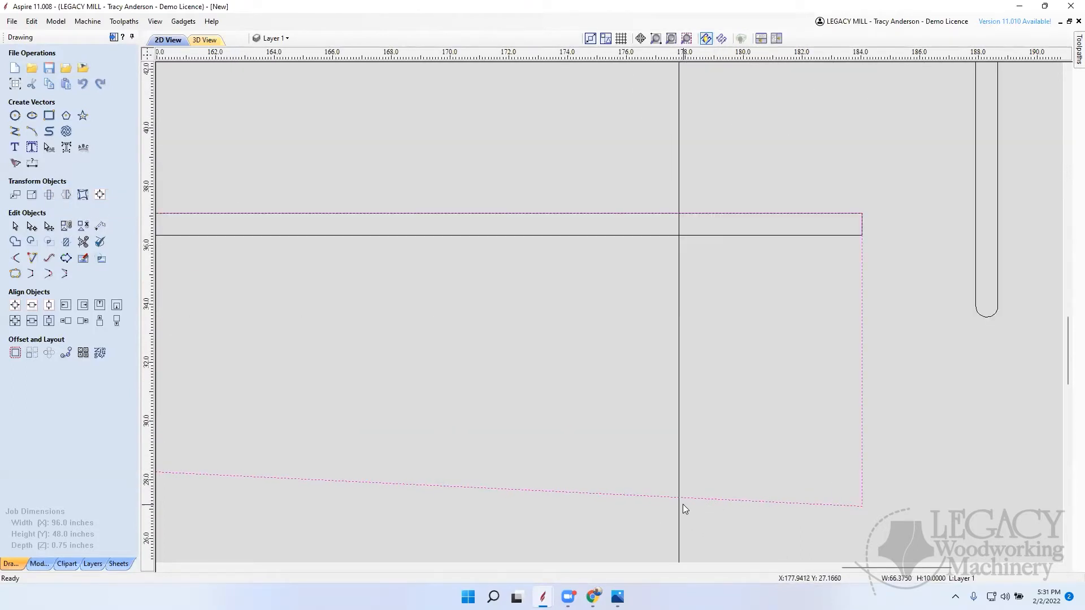
key(n)
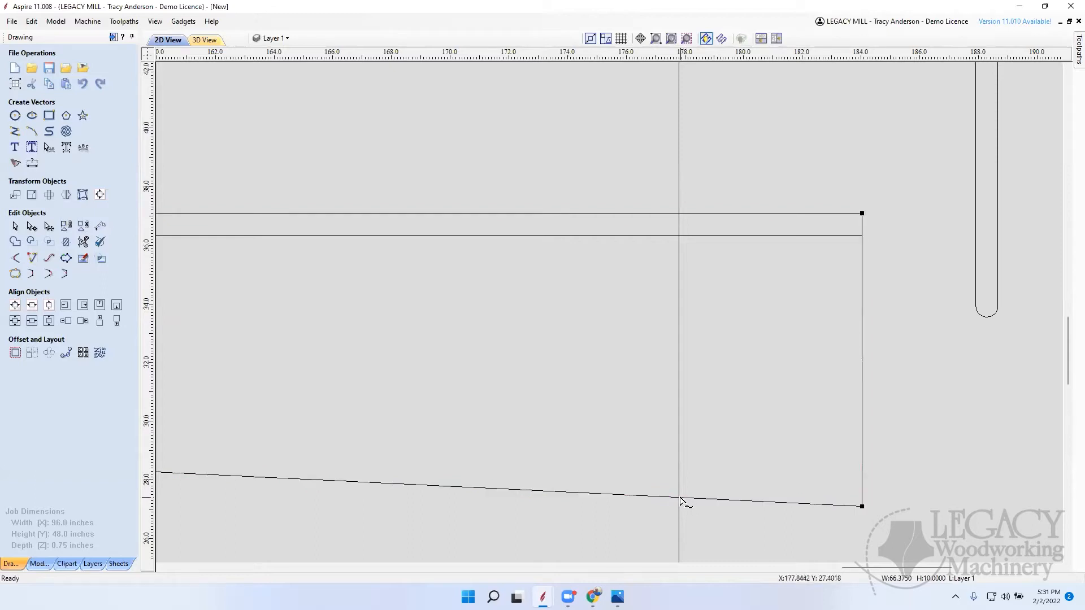
right_click(679, 498)
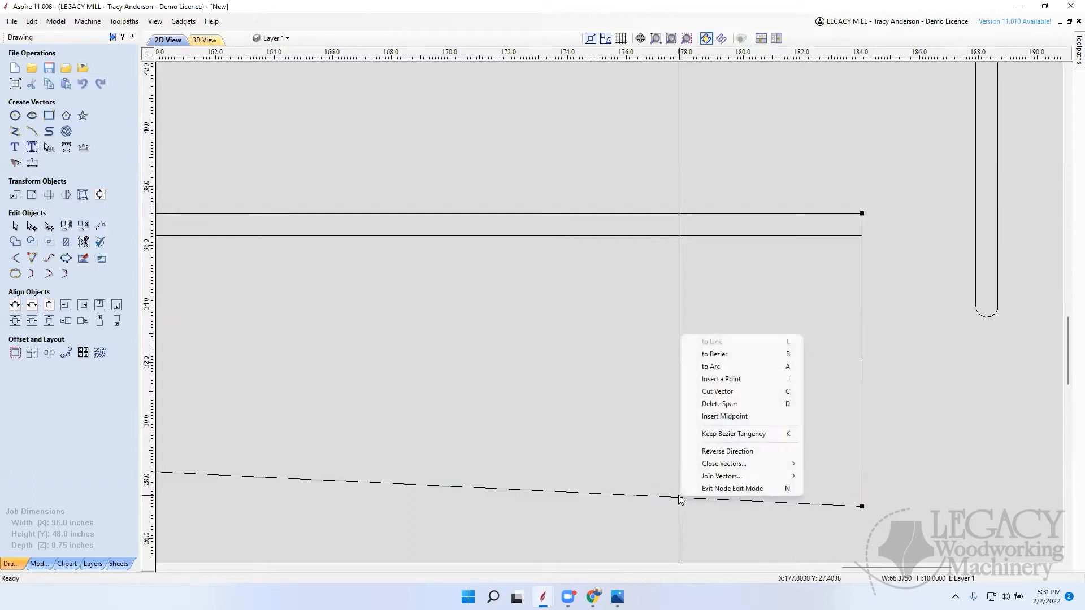
click(729, 380)
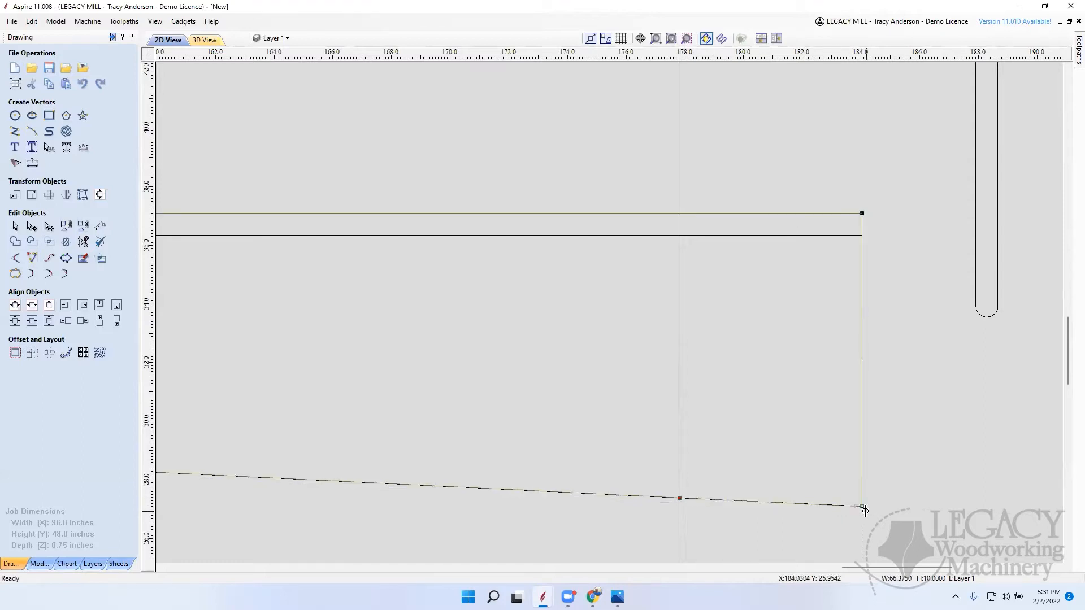
drag(864, 509, 679, 506)
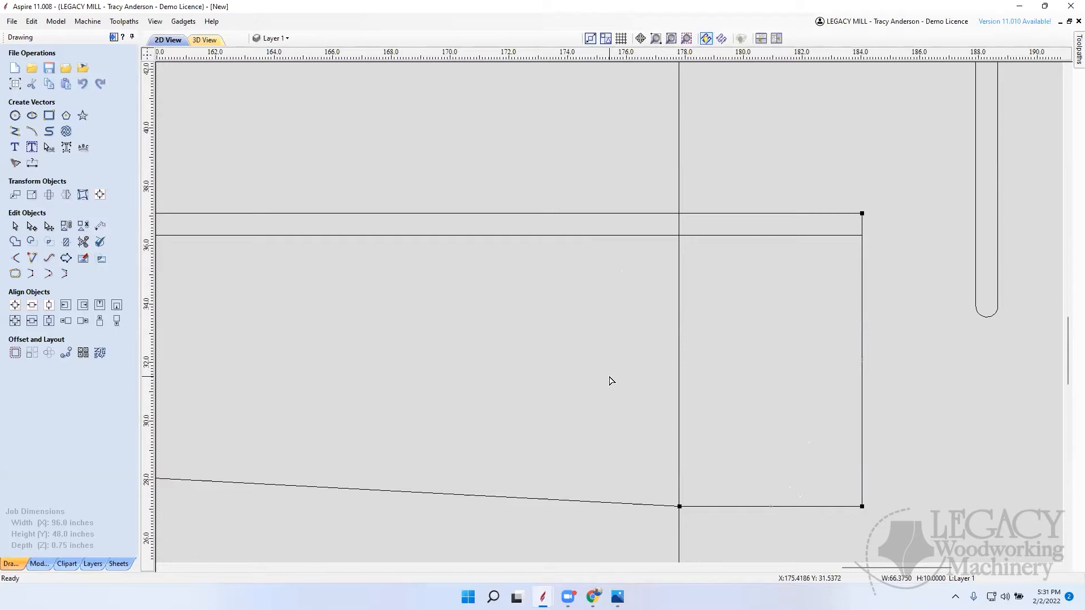
Step: Delete the vertical guide line running down from the inner circle
scroll(788, 287, down, 10)
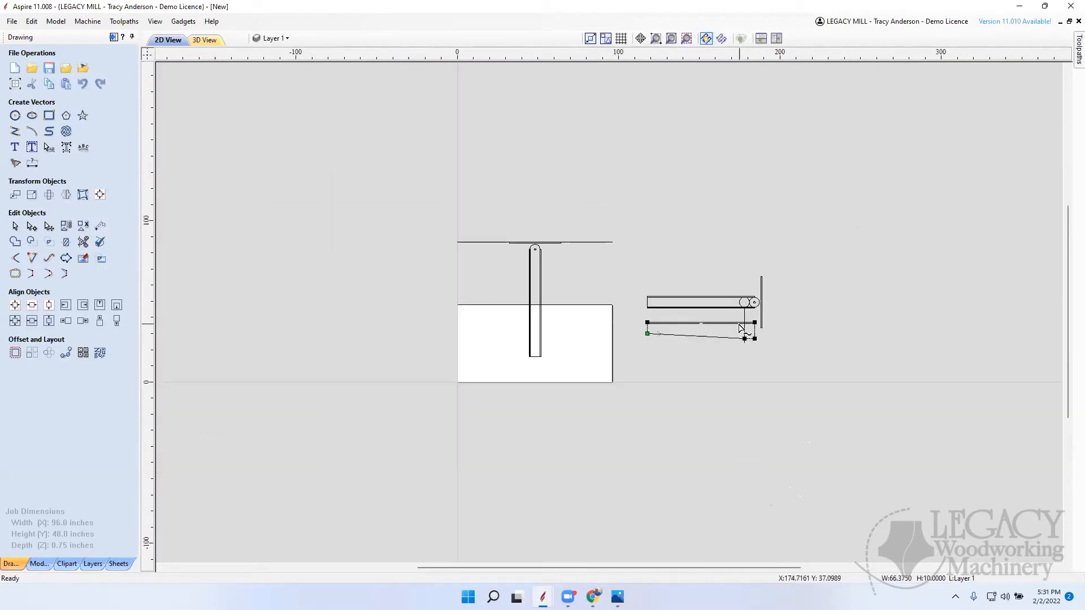
scroll(752, 314, up, 3)
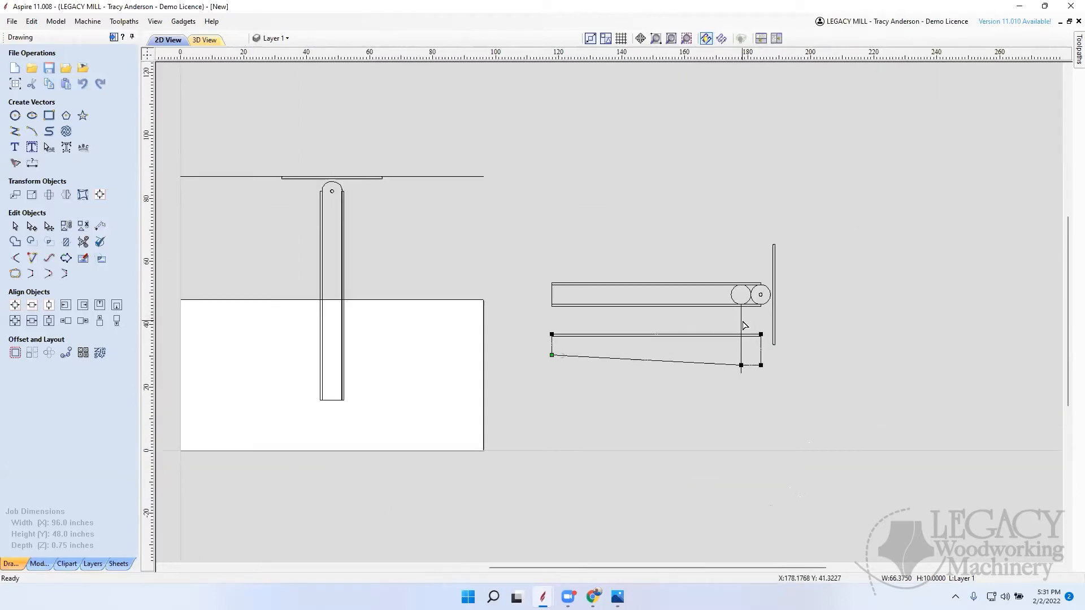
click(743, 325)
key(Delete)
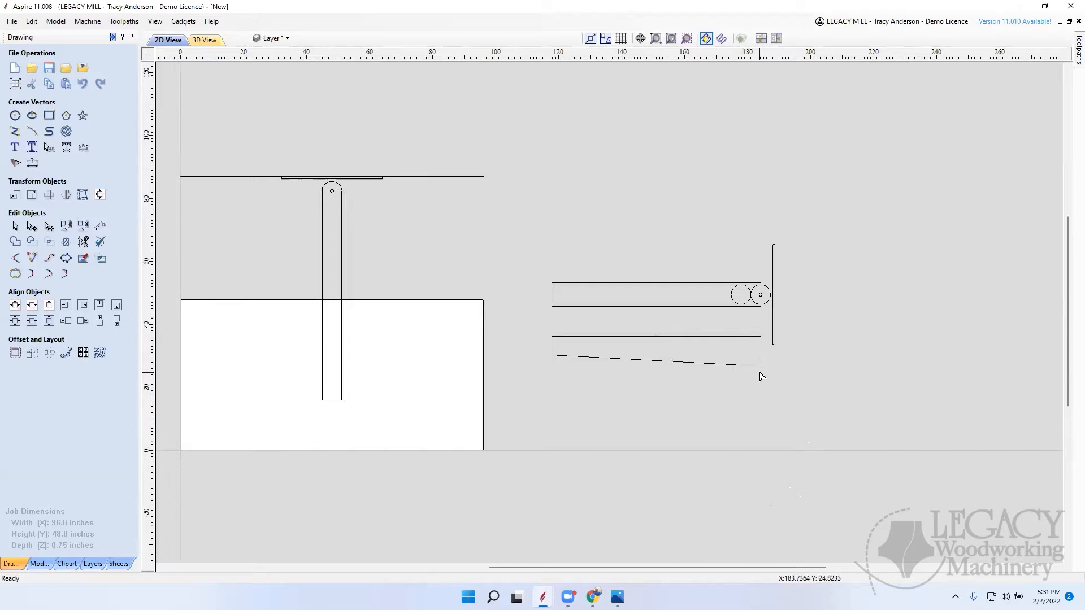
Step: Draw a vertical guide line 24.5 inches long from the outermost point of the board's rounded end down past the tapered piece
scroll(761, 378, up, 3)
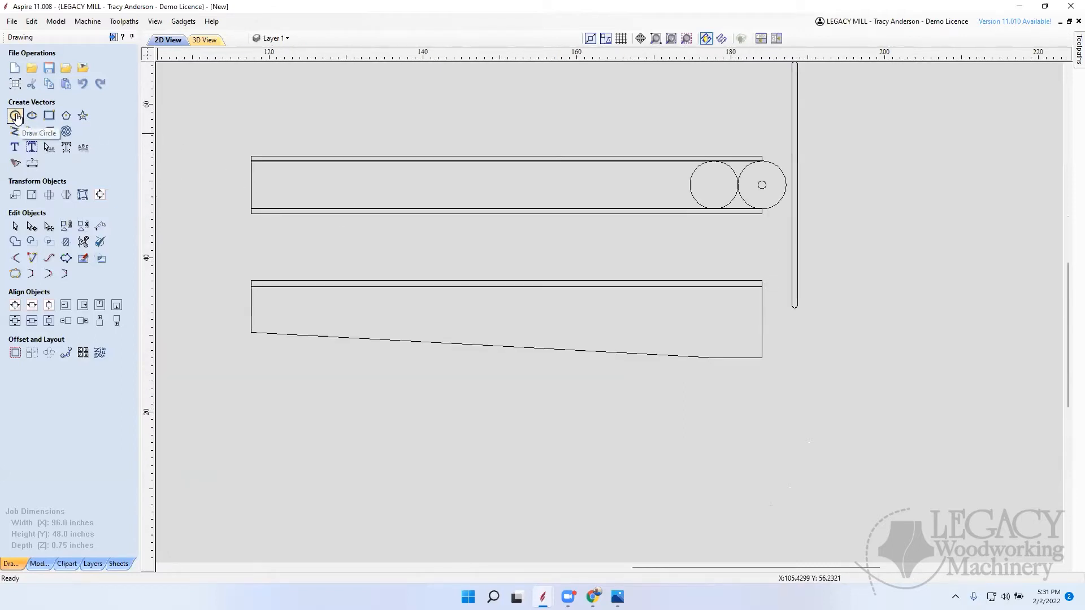
click(14, 131)
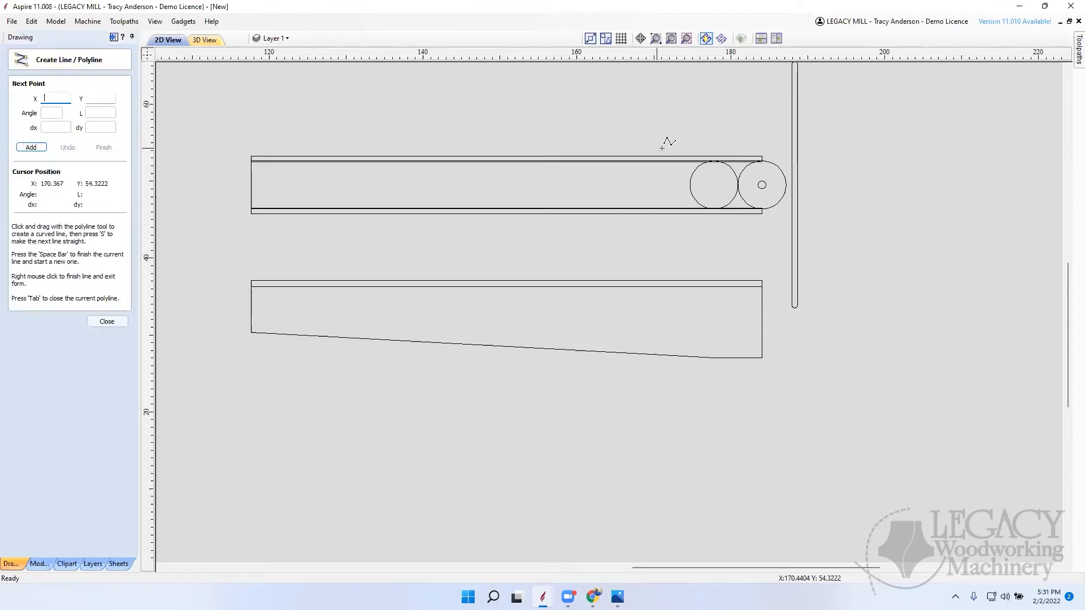
click(787, 185)
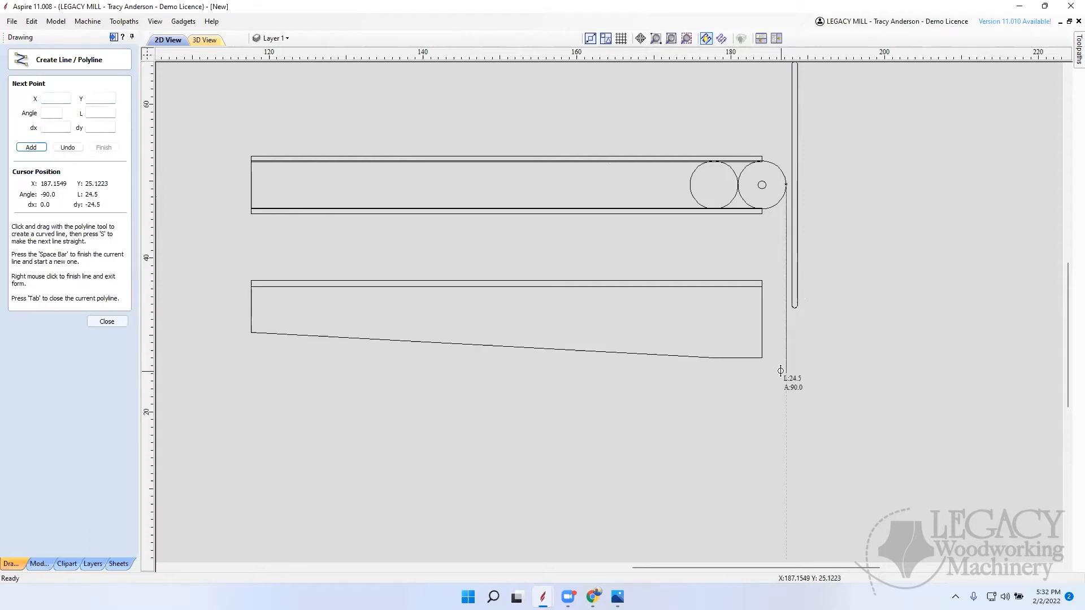
click(780, 371)
right_click(826, 357)
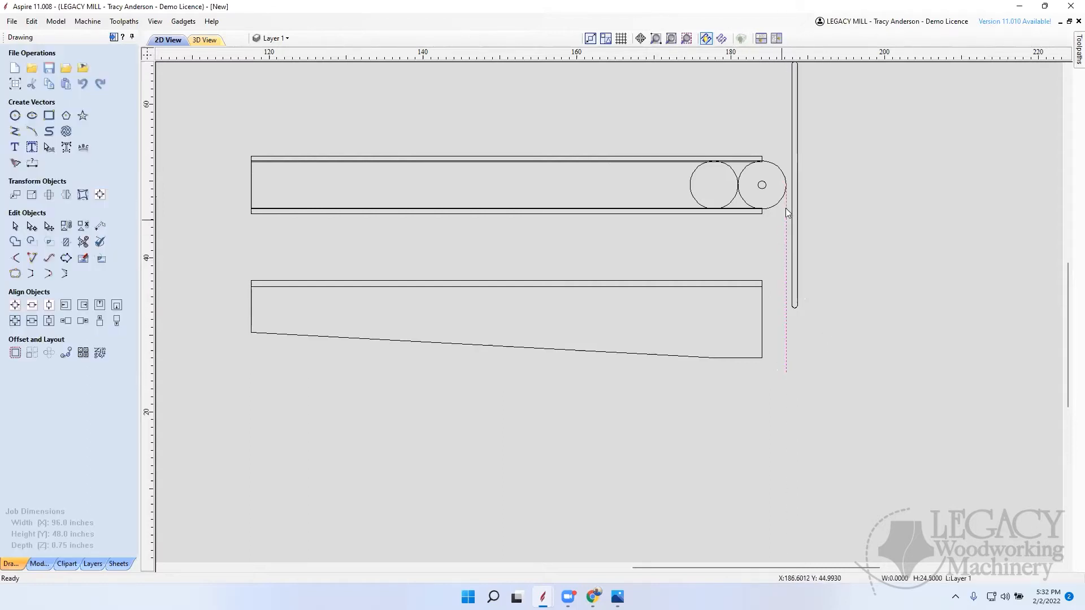
Step: Stretch the thin strip along the tapered piece's upper edge out to the vertical guide line, making it 69.5048 inches wide
scroll(782, 226, up, 10)
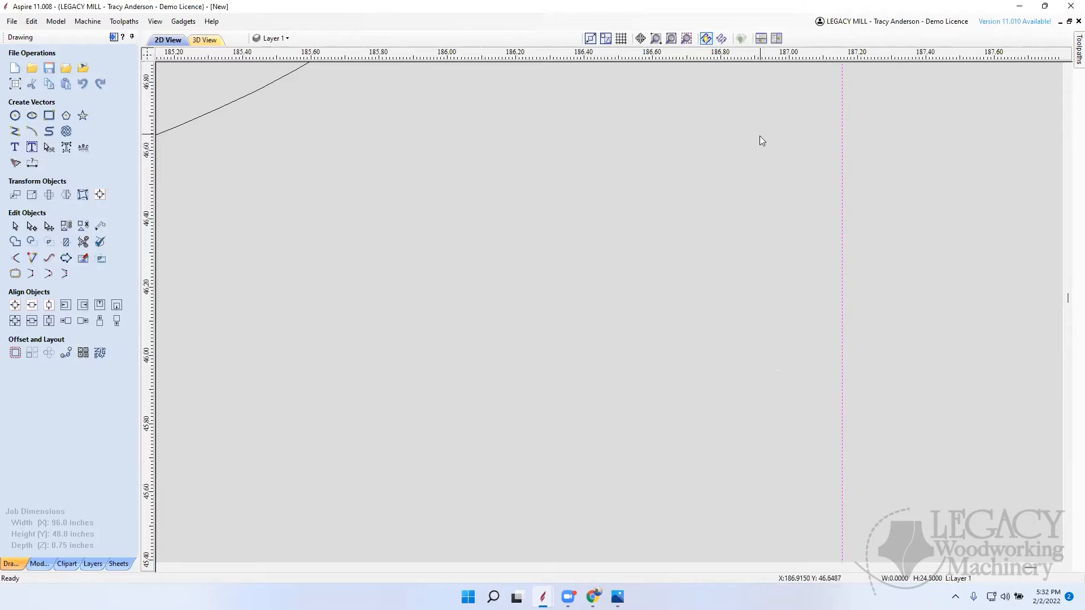
scroll(749, 217, down, 10)
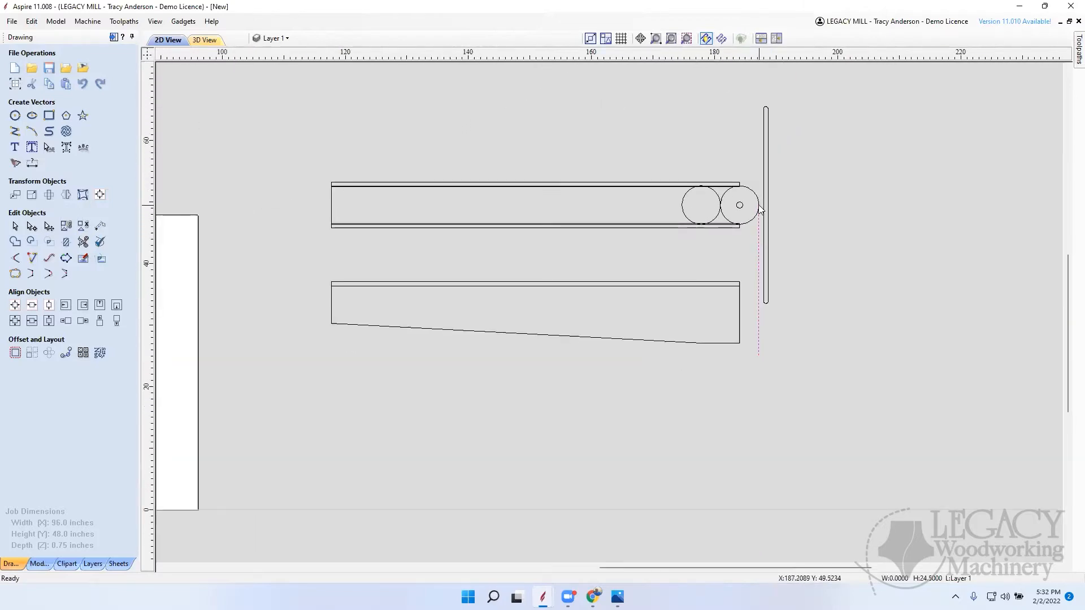
scroll(758, 301, up, 7)
scroll(760, 299, down, 5)
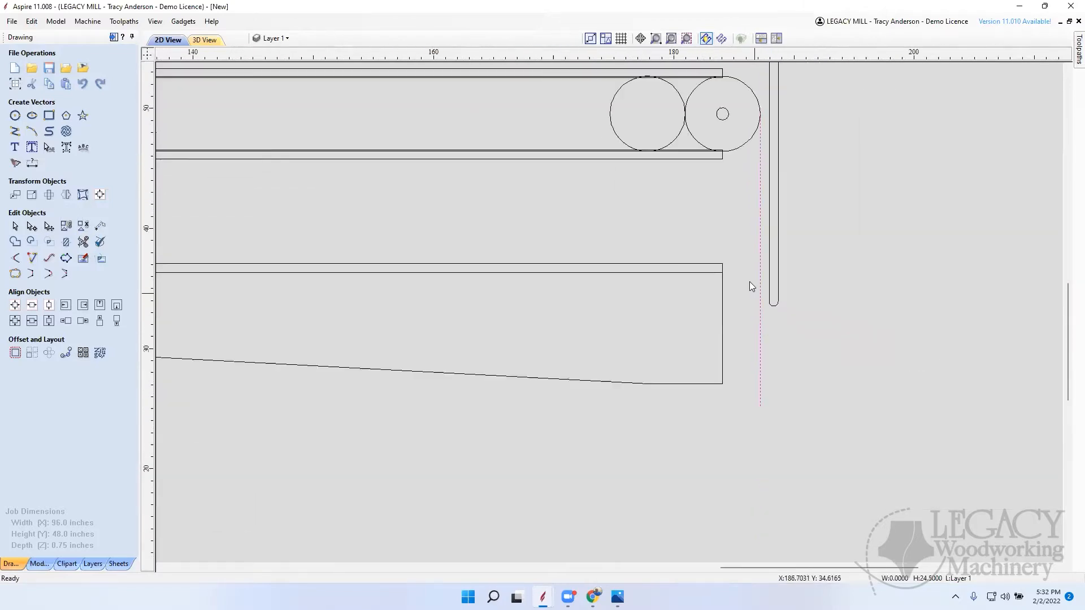
scroll(730, 270, up, 3)
click(709, 275)
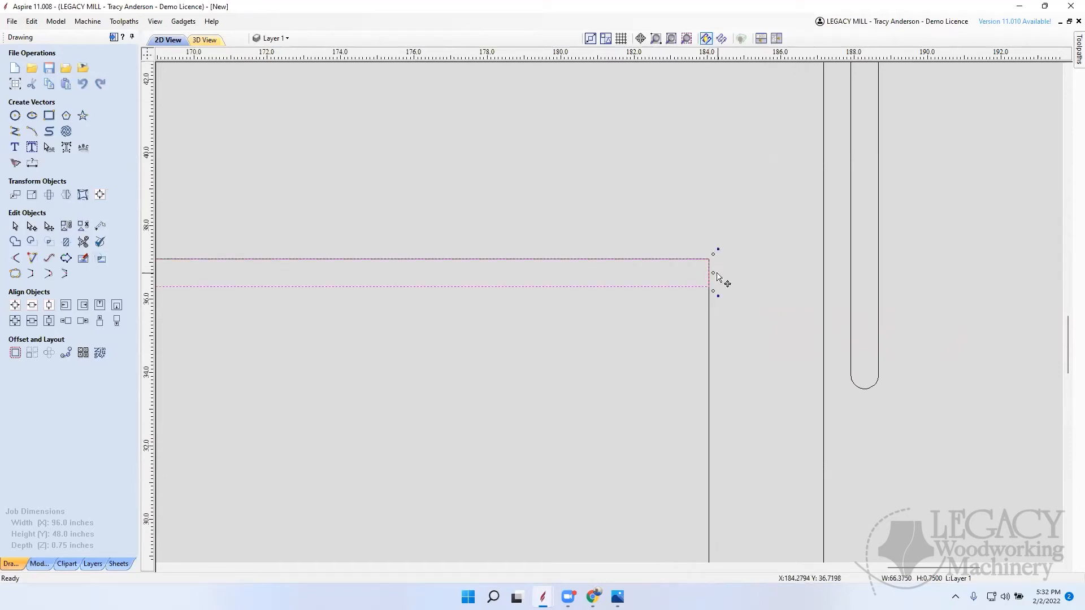
drag(709, 273, 824, 274)
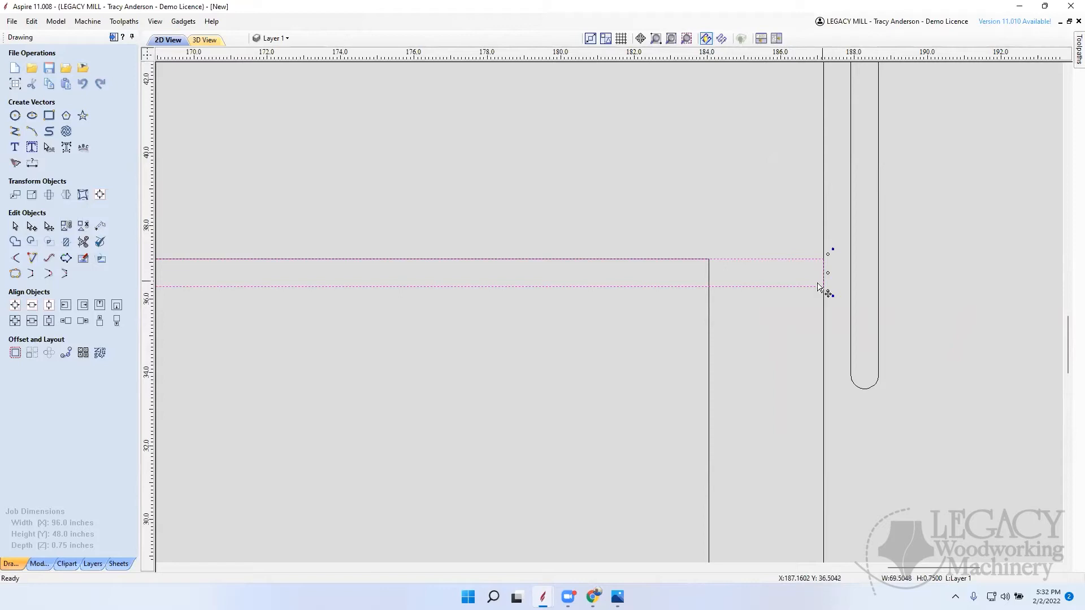
scroll(666, 188, down, 10)
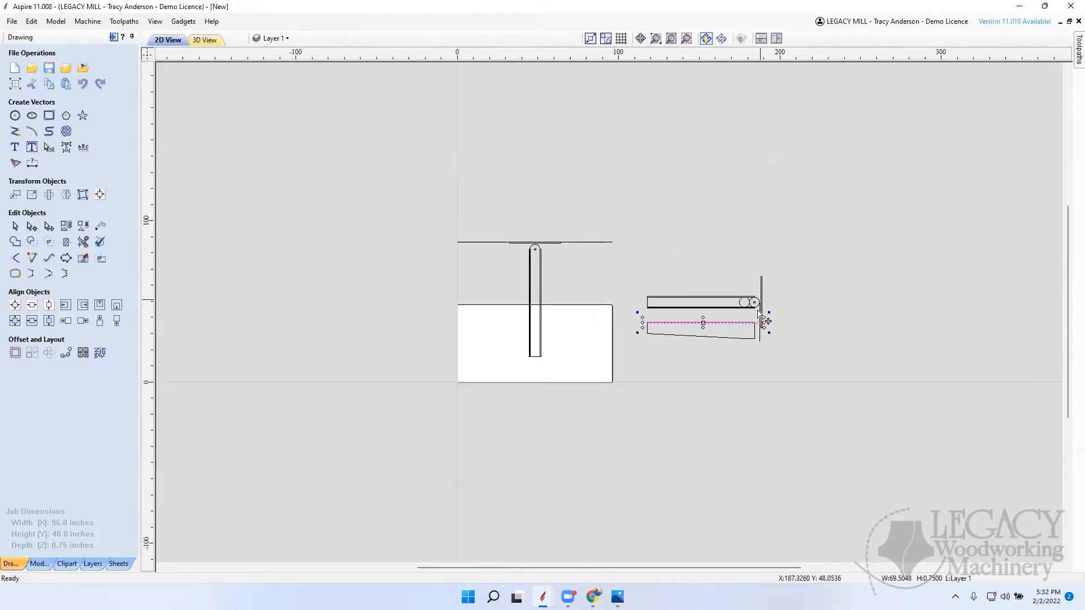
Step: Draw a rectangle about 9.35 inches wide from the tapered piece's lower bend to the guide line, with its height set to 0.75 inches
scroll(732, 343, up, 2)
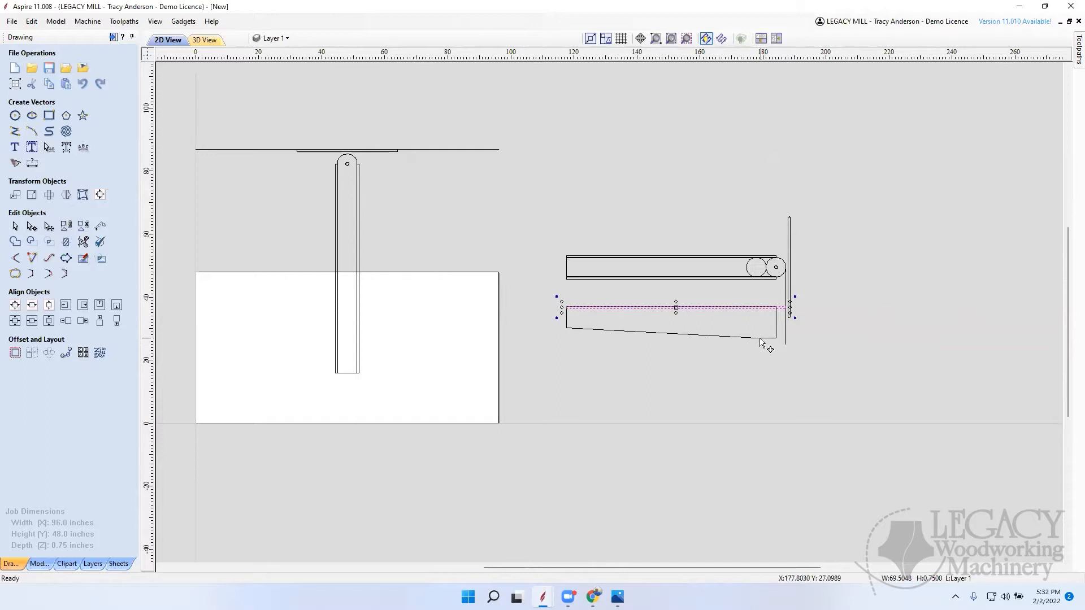
scroll(762, 336, up, 3)
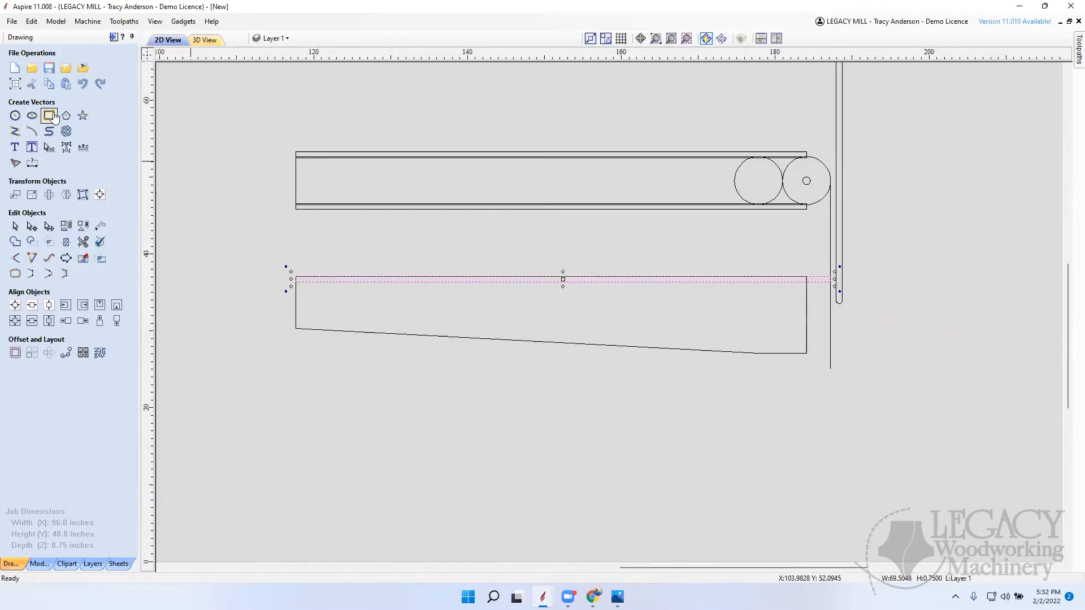
click(49, 115)
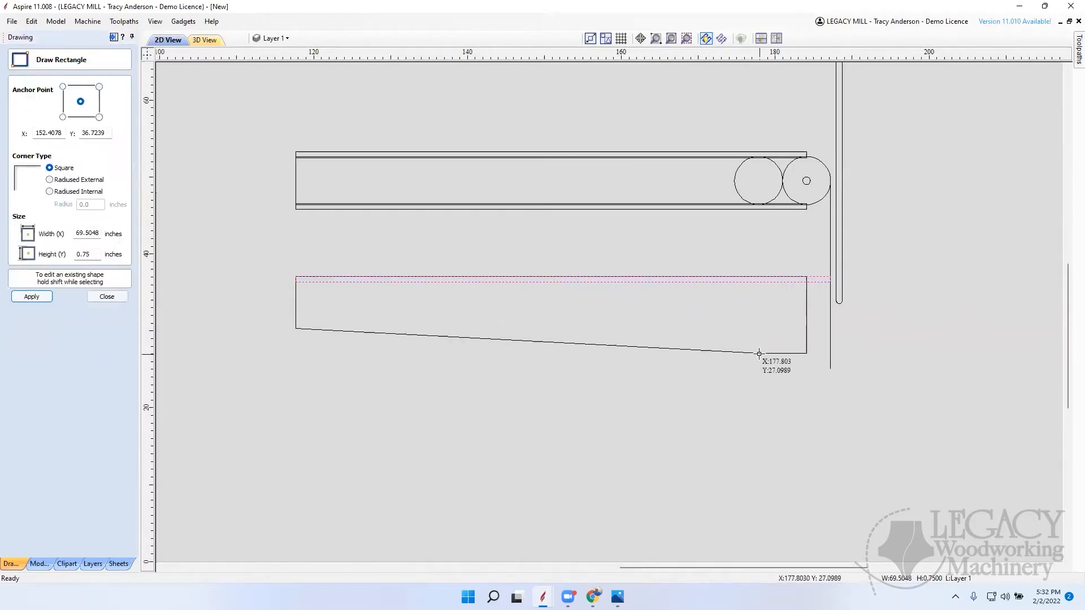
drag(757, 354, 830, 344)
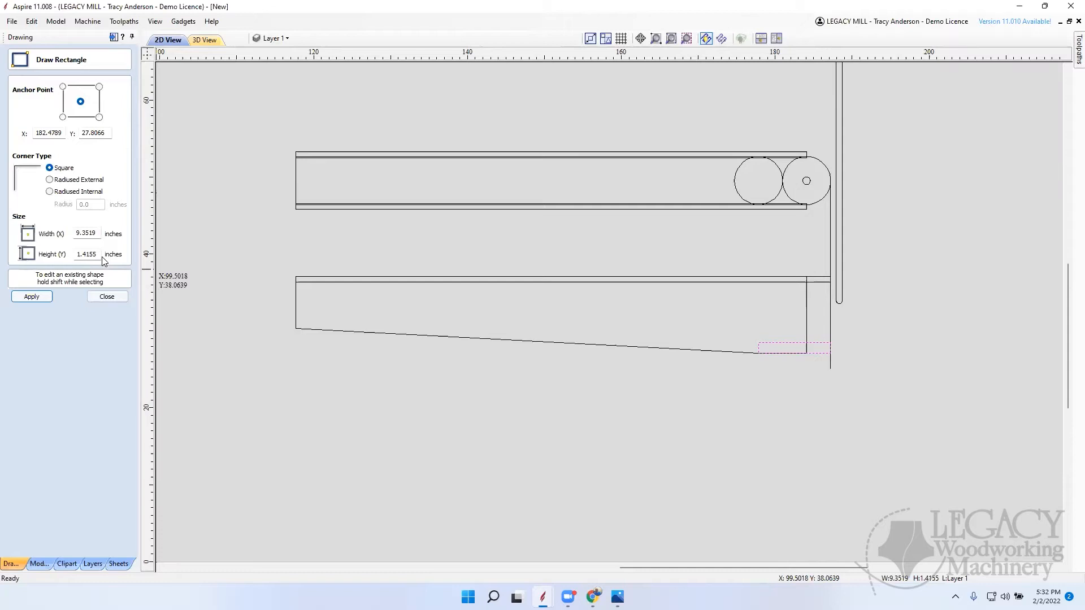
drag(100, 255, 69, 256)
text(.75)
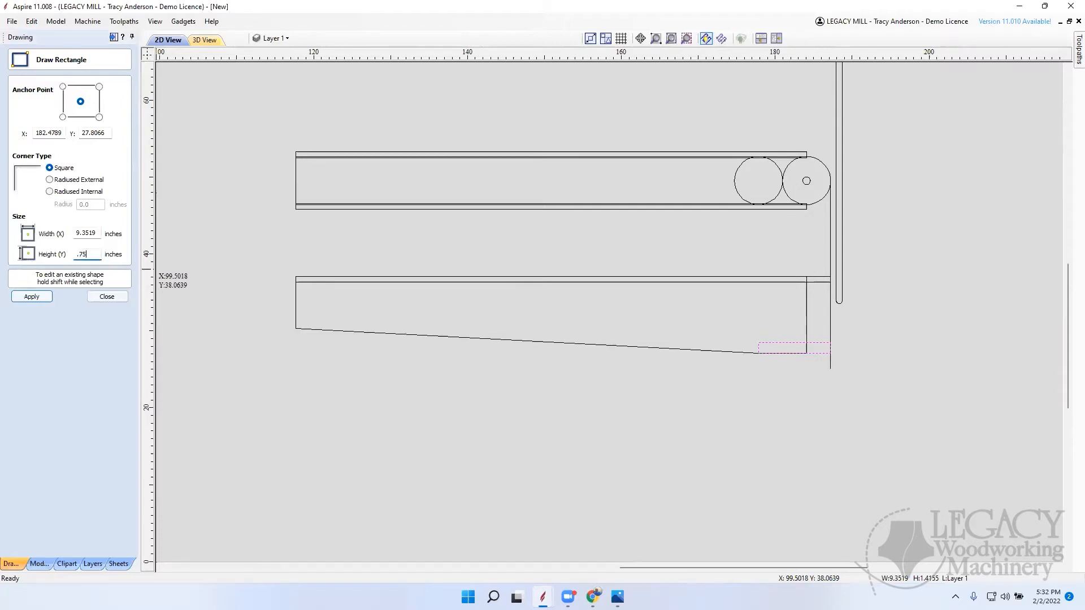
click(31, 296)
scroll(806, 366, up, 10)
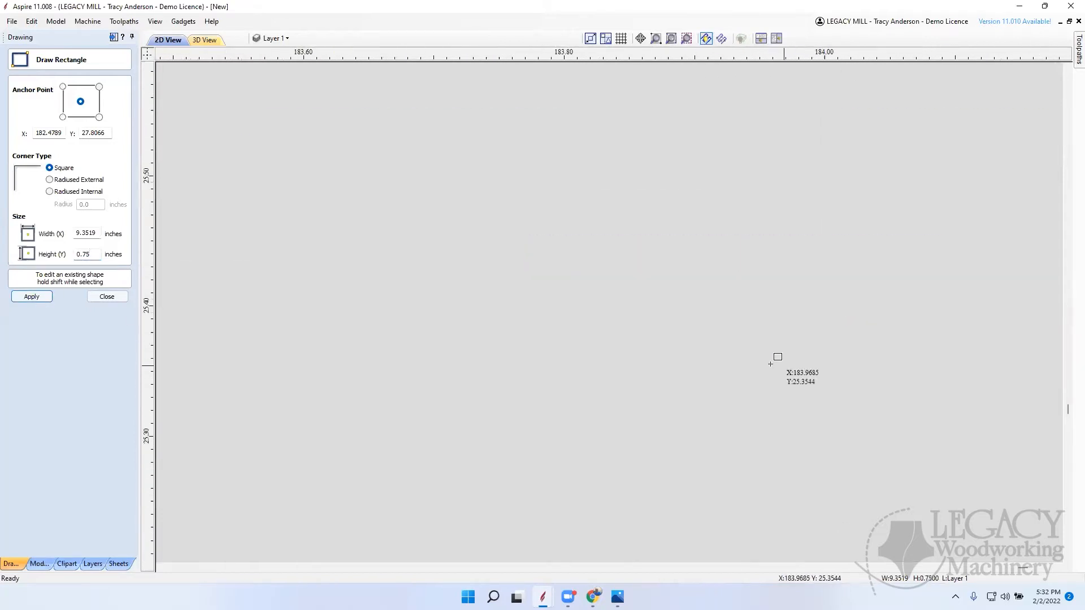
scroll(696, 329, down, 2)
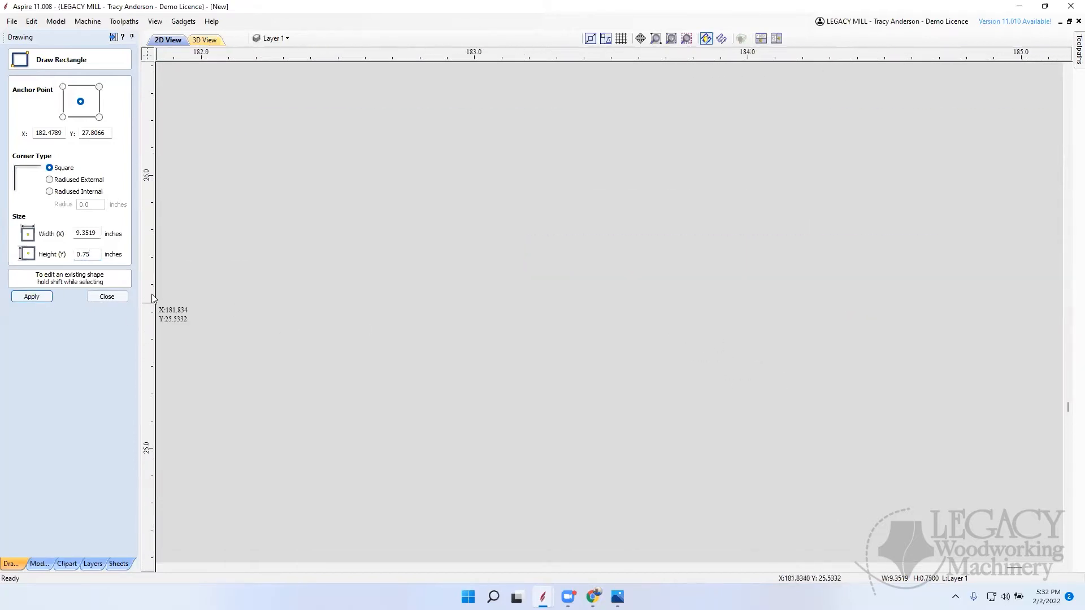
click(107, 297)
Step: Move the small rectangle down so its lower corner snaps to the bend in the tapered piece's bottom edge
scroll(685, 350, down, 5)
scroll(592, 300, up, 4)
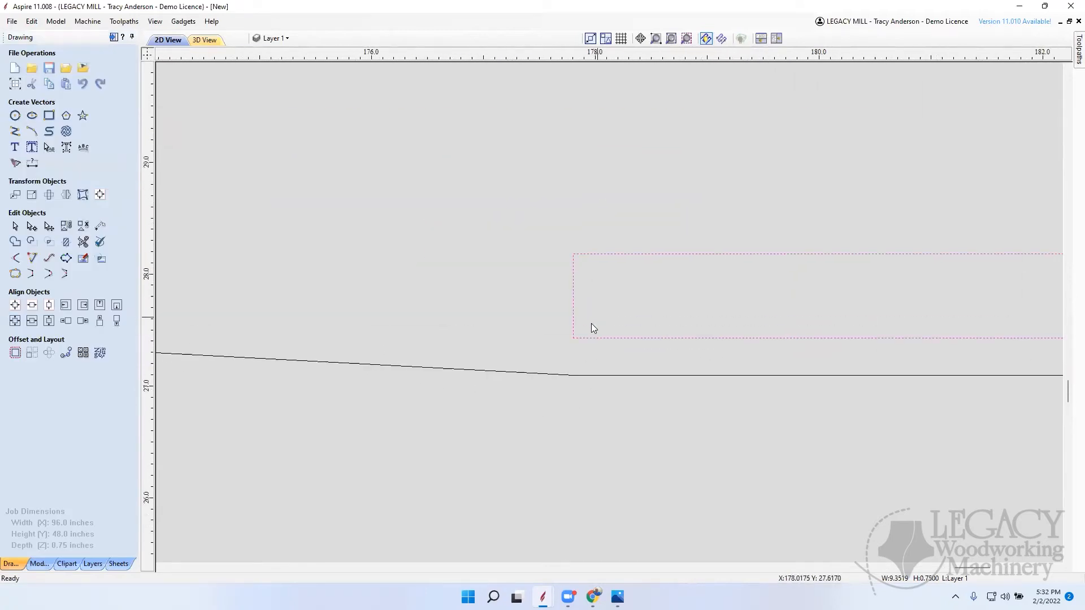
click(579, 338)
drag(576, 338, 576, 382)
click(484, 279)
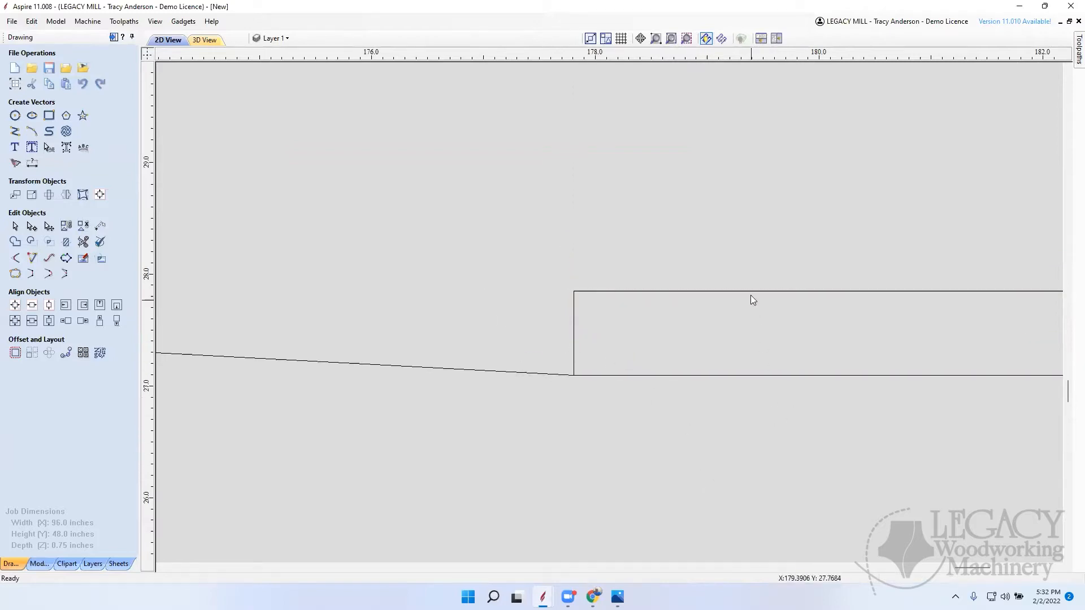
scroll(759, 258, down, 5)
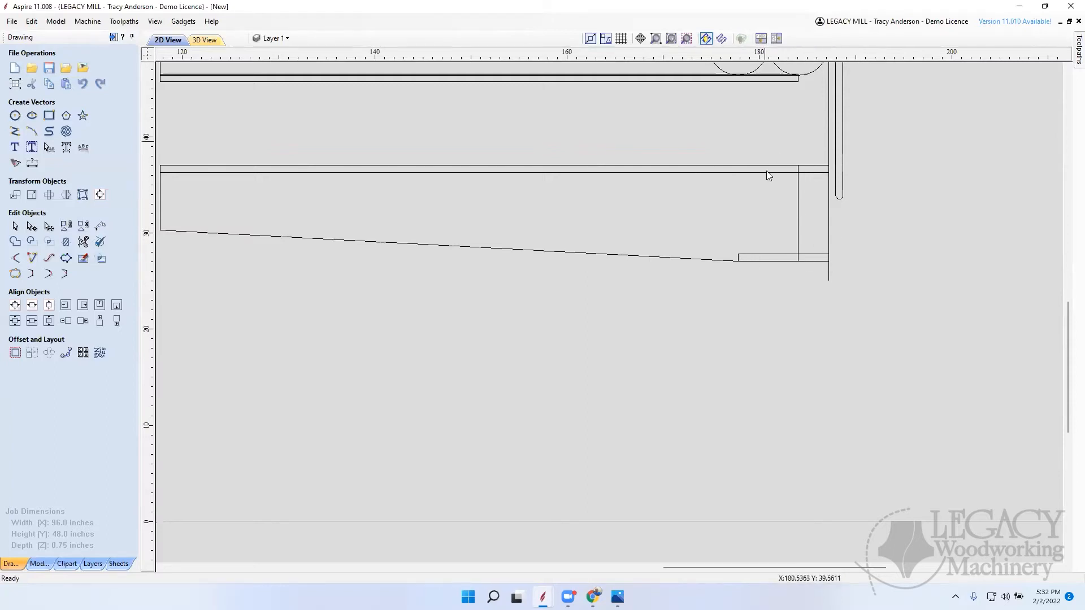
scroll(774, 283, down, 3)
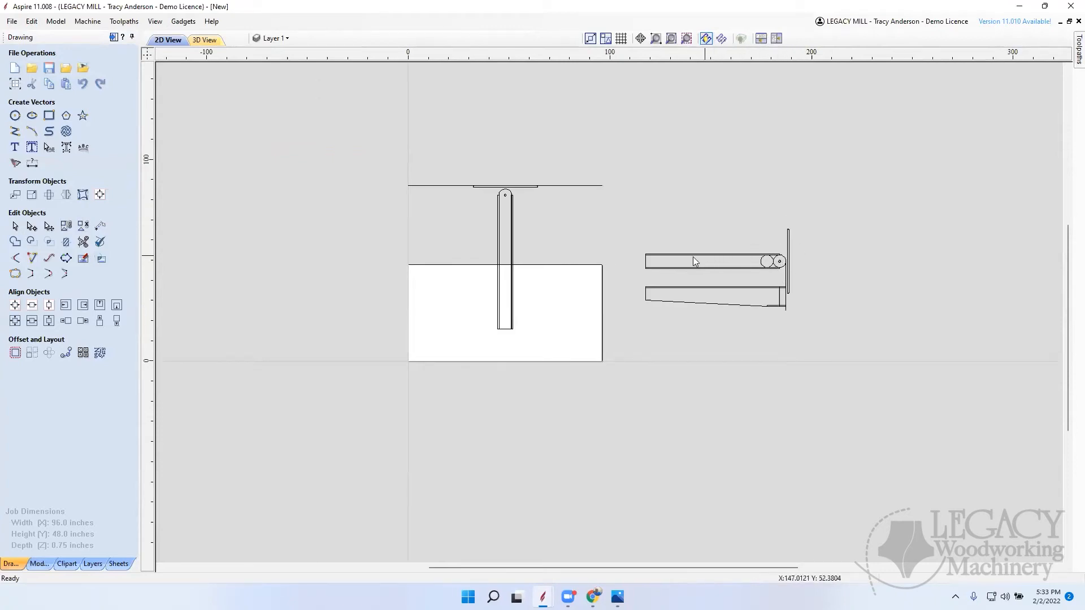
Step: Delete the 6.25-inch circle that overlaps the rounded end of the horizontal board
scroll(771, 310, up, 2)
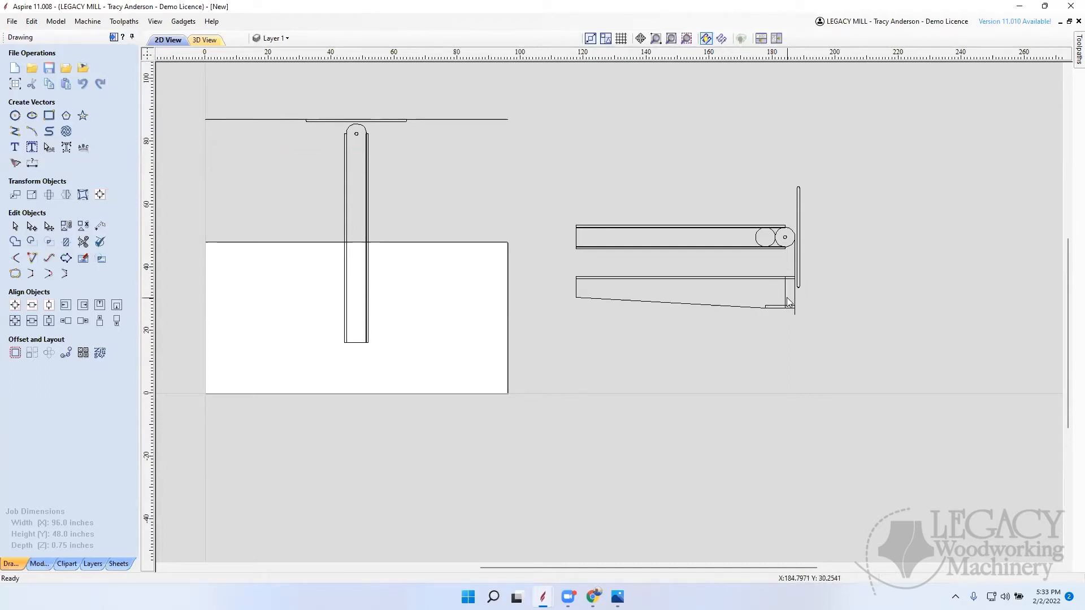
click(720, 308)
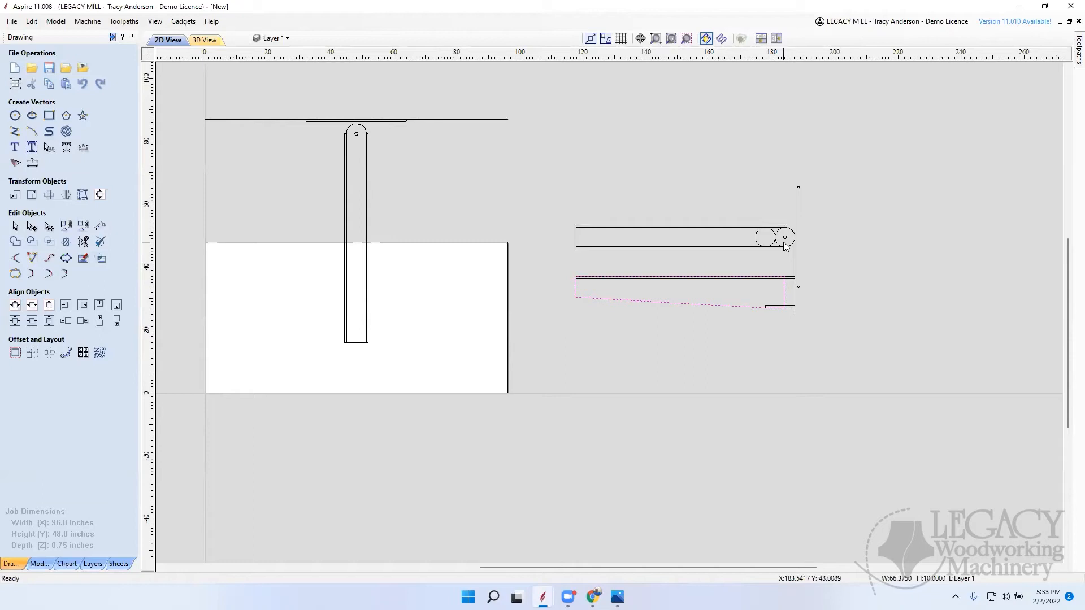
scroll(784, 310, up, 1)
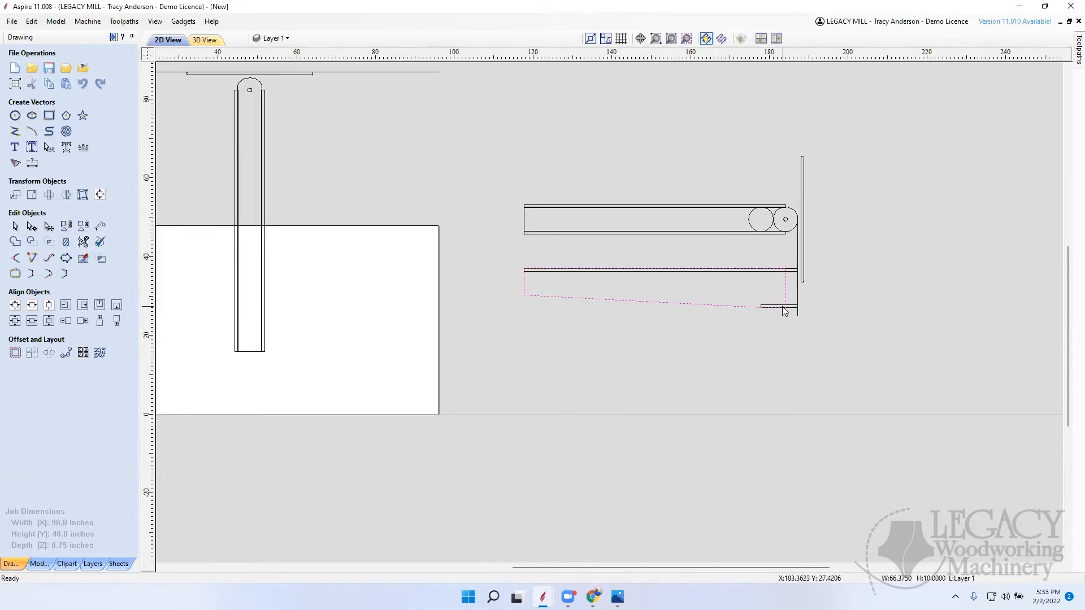
click(793, 211)
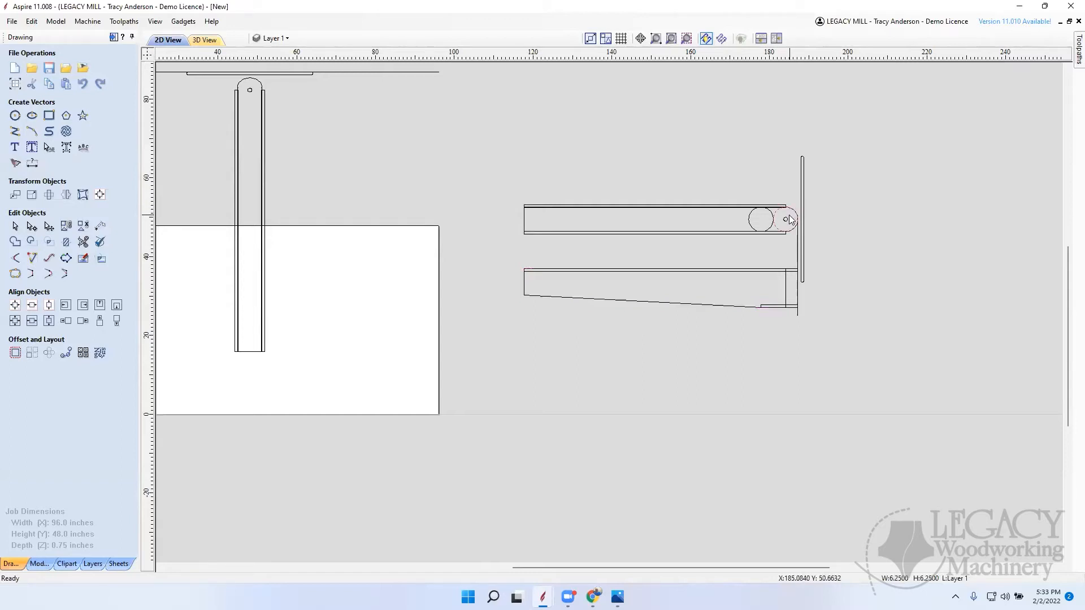
key(Delete)
Step: Copy the round-ended horizontal board outline straight down to just below the tapered side piece
click(797, 219)
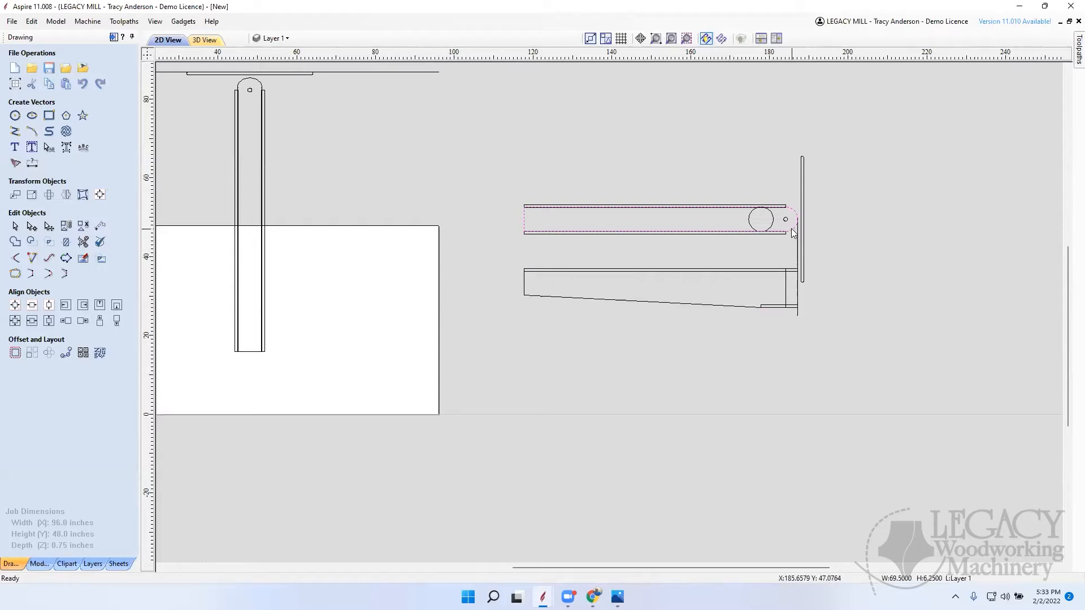
click(793, 233)
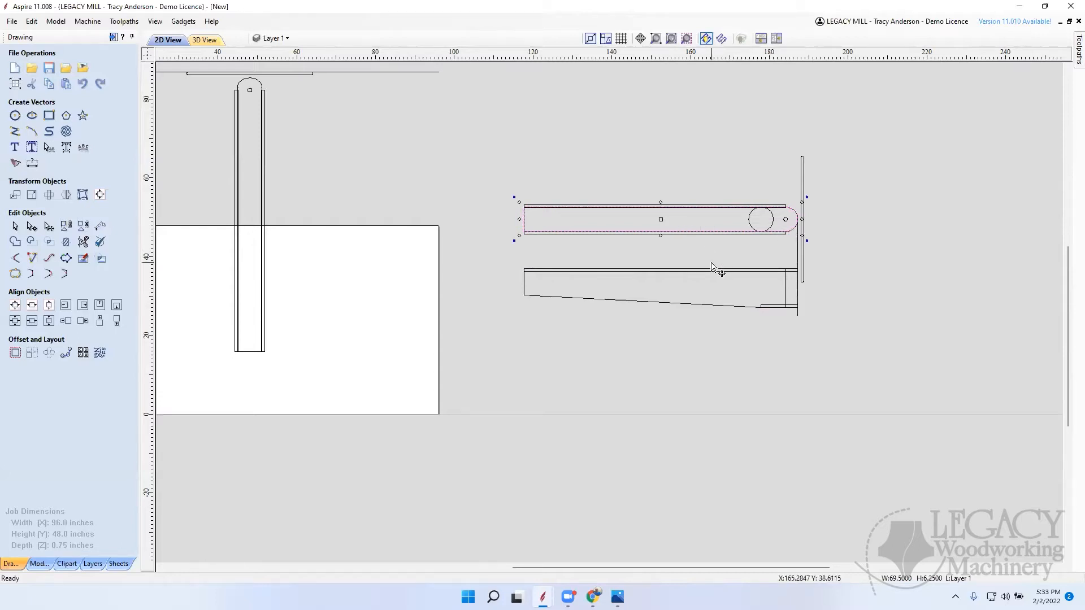
key(Down)
key(Down)
key(Down)
key(Down)
key(Down)
key(Down)
key(Down)
key(Down)
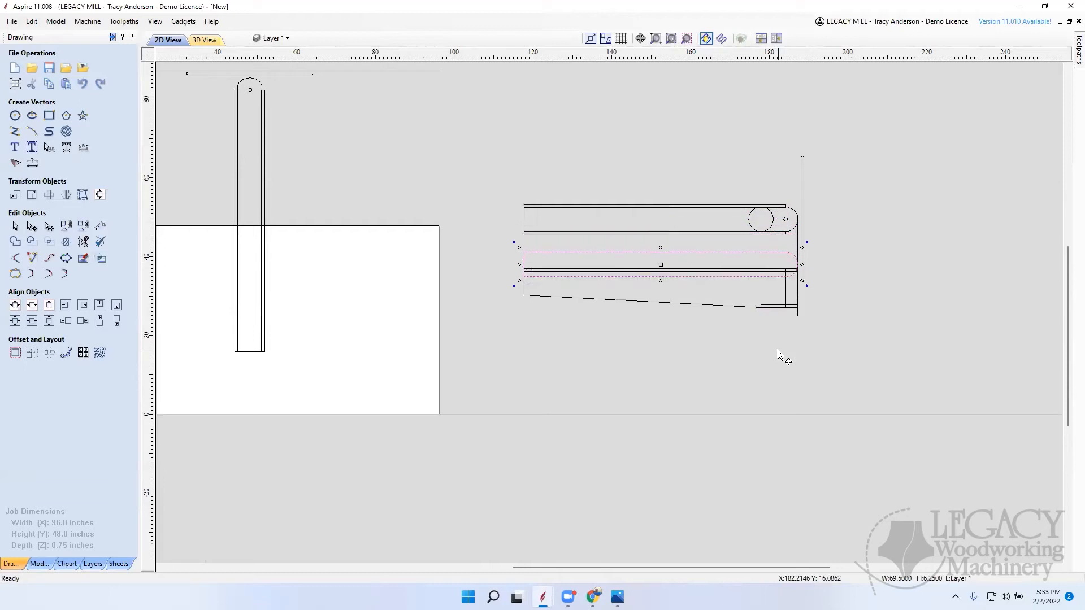
key(Down)
key(Down)
key(Down)
key(Down)
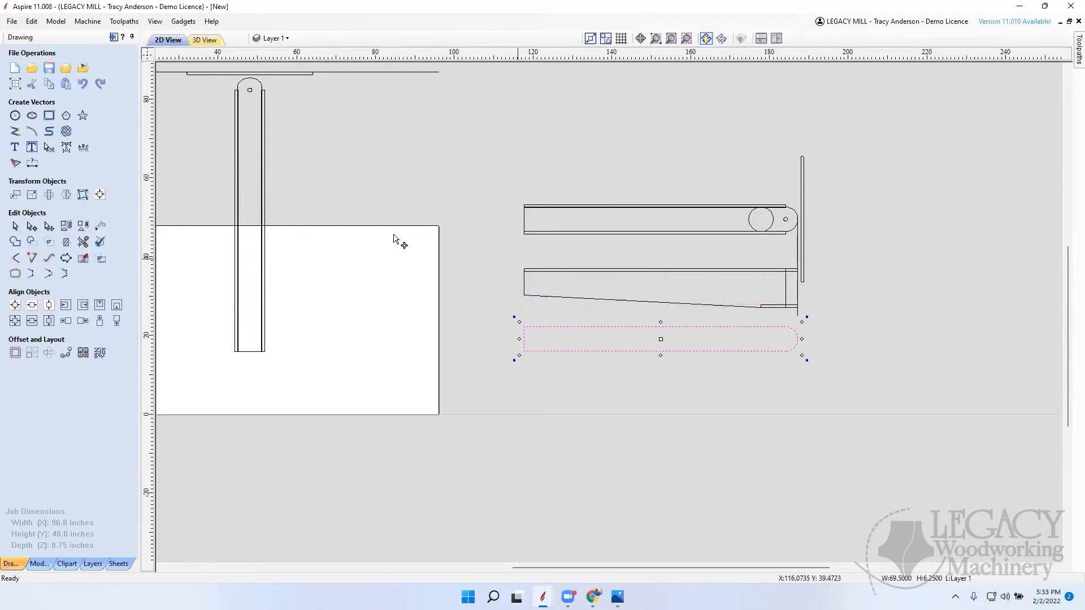
Step: Draw a vertical line about 11.07 inches long from the tapered piece's lower bend to the bottom edge of the copied board
click(15, 131)
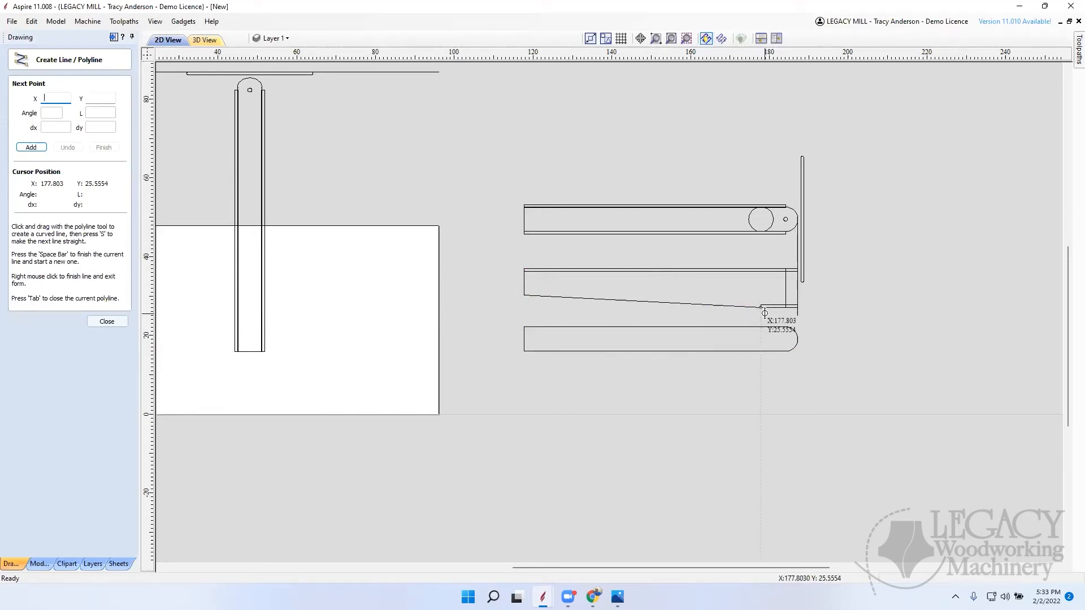
scroll(764, 313, up, 5)
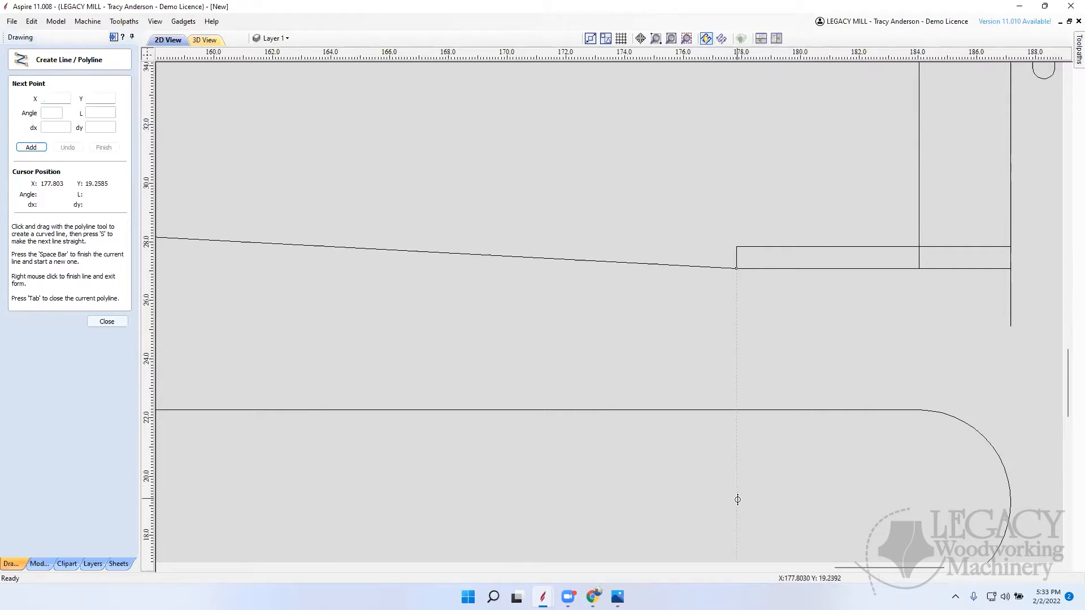
scroll(749, 412, down, 5)
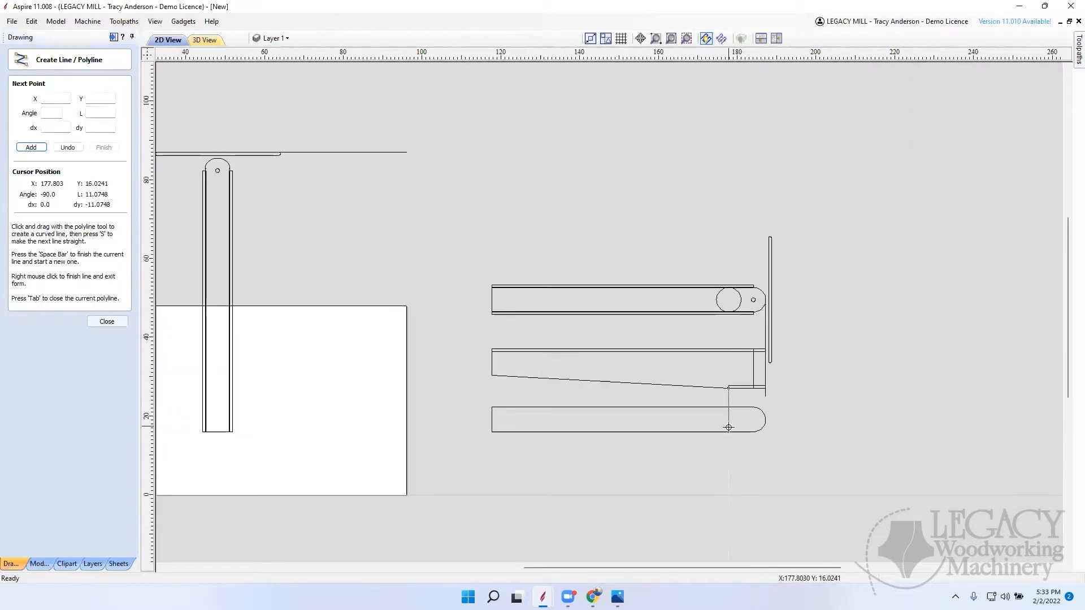
click(727, 433)
right_click(776, 447)
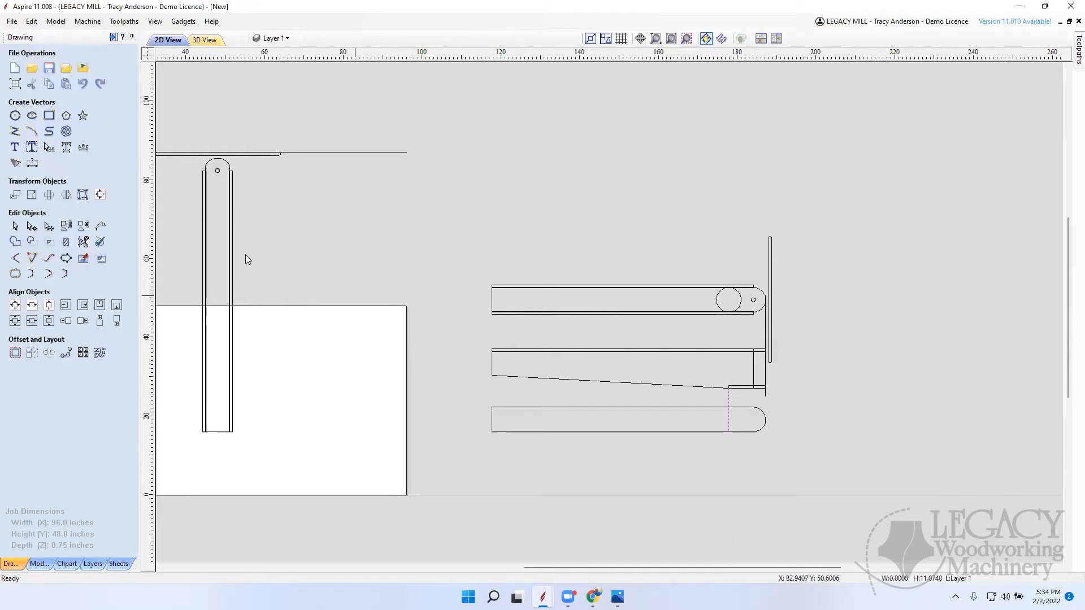
Step: Trim the long section off the copied board, keeping only the rounded end beyond the vertical line
click(83, 243)
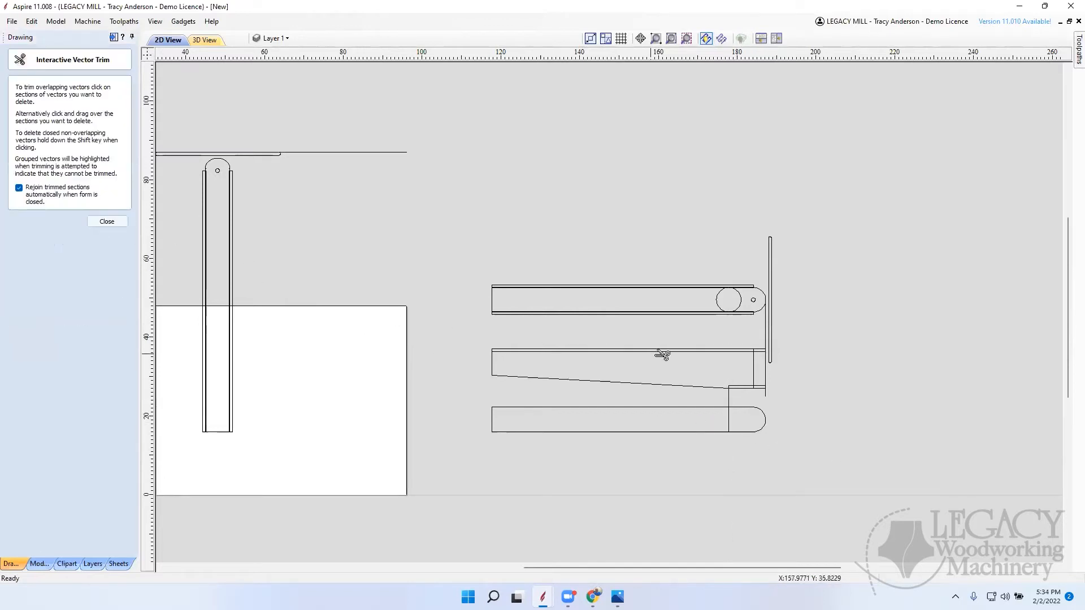
click(704, 408)
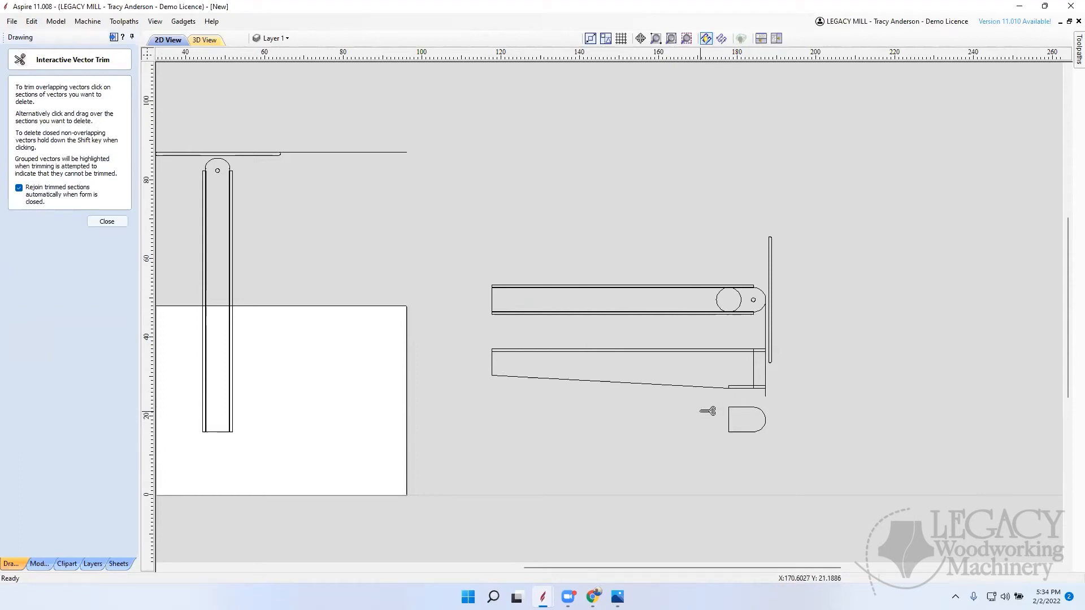
click(106, 221)
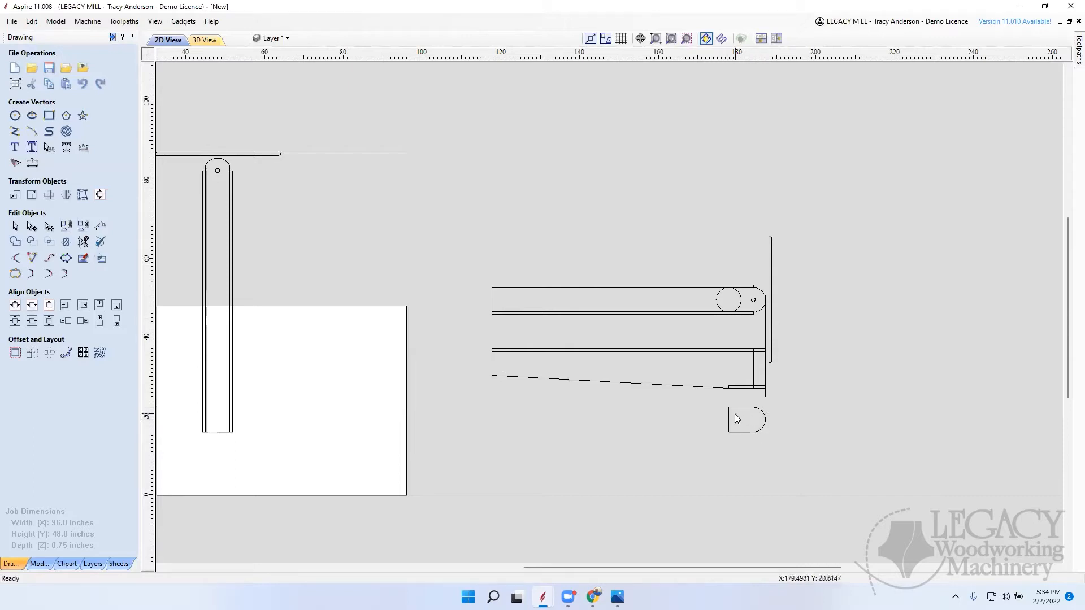
Step: Copy the 6.25-inch circle from the board down onto the short piece, centered on its straight edge
click(742, 302)
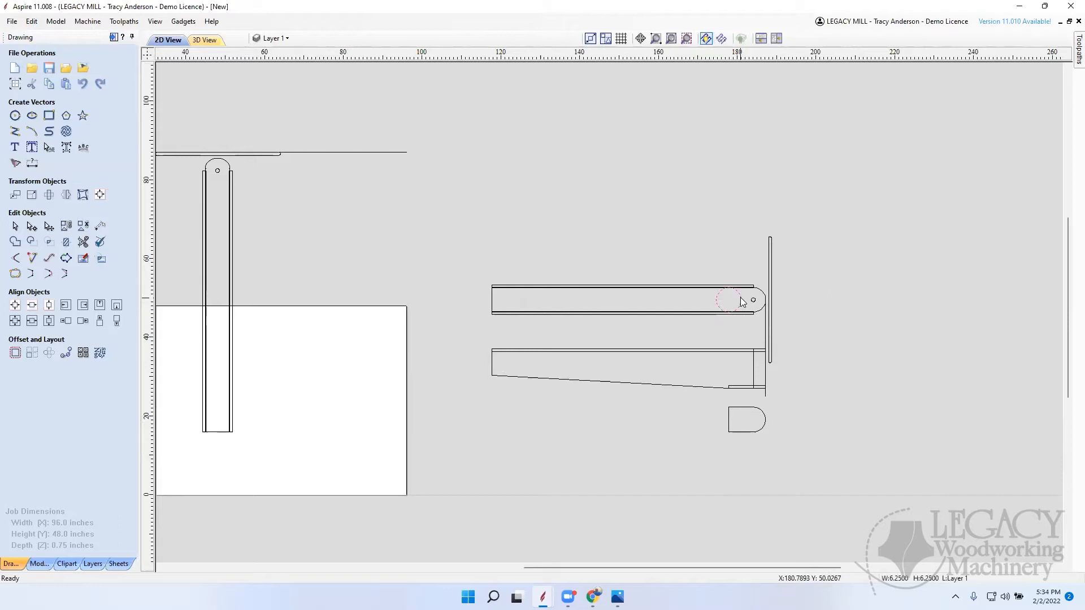
click(741, 298)
drag(728, 301, 733, 418)
scroll(757, 447, up, 6)
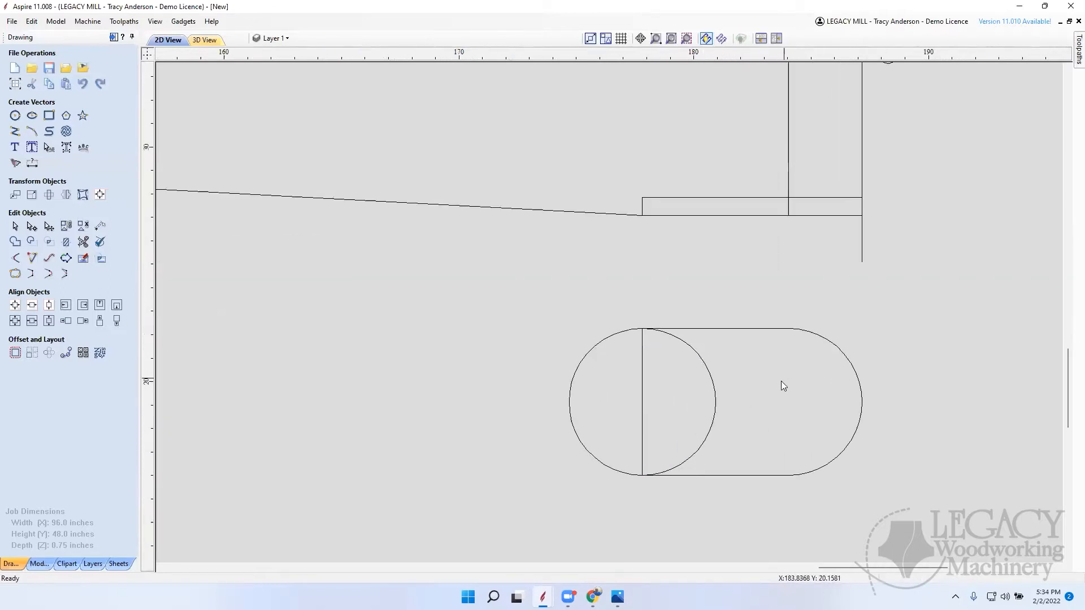
Step: Copy the board's 1-inch pivot hole down into the rounded end of the short piece
scroll(781, 381, down, 10)
scroll(763, 312, up, 4)
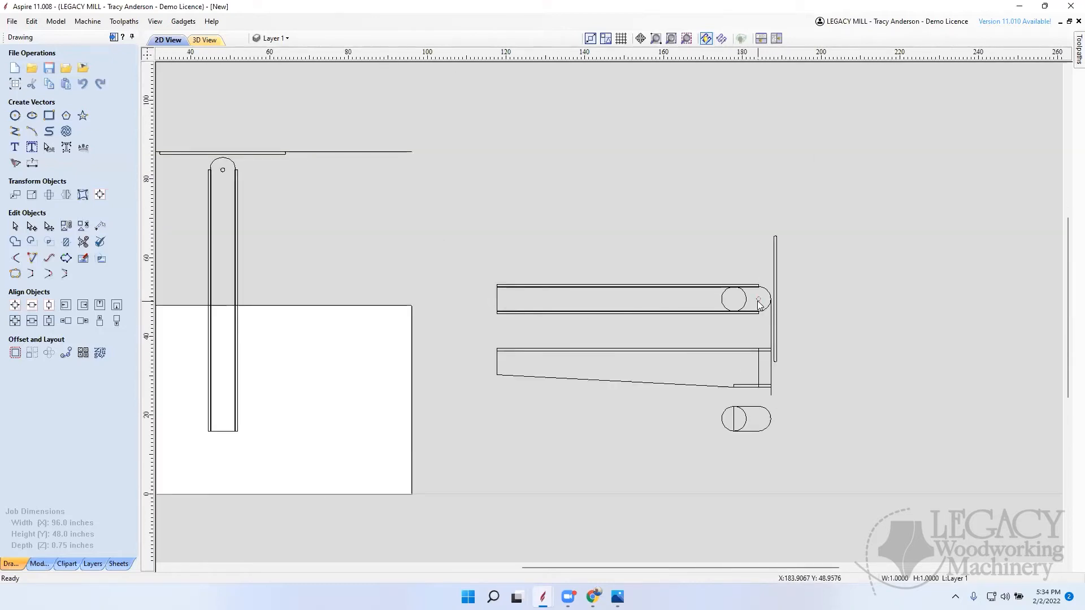
click(758, 301)
drag(769, 402, 758, 419)
click(808, 462)
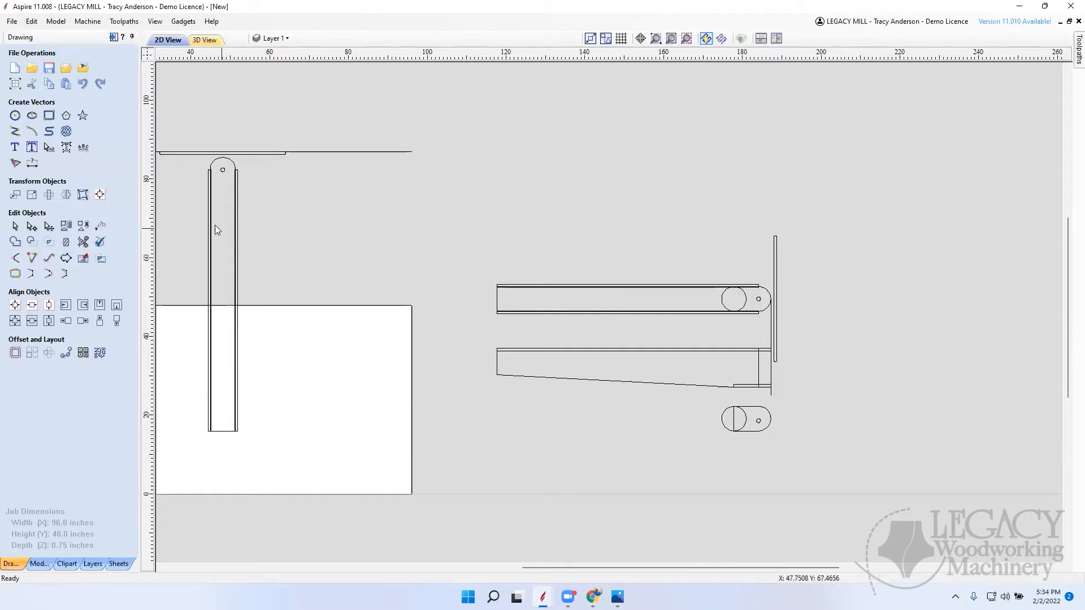
Step: Trim the circle's outer half and the short piece's straight edge to leave a concave end
click(83, 242)
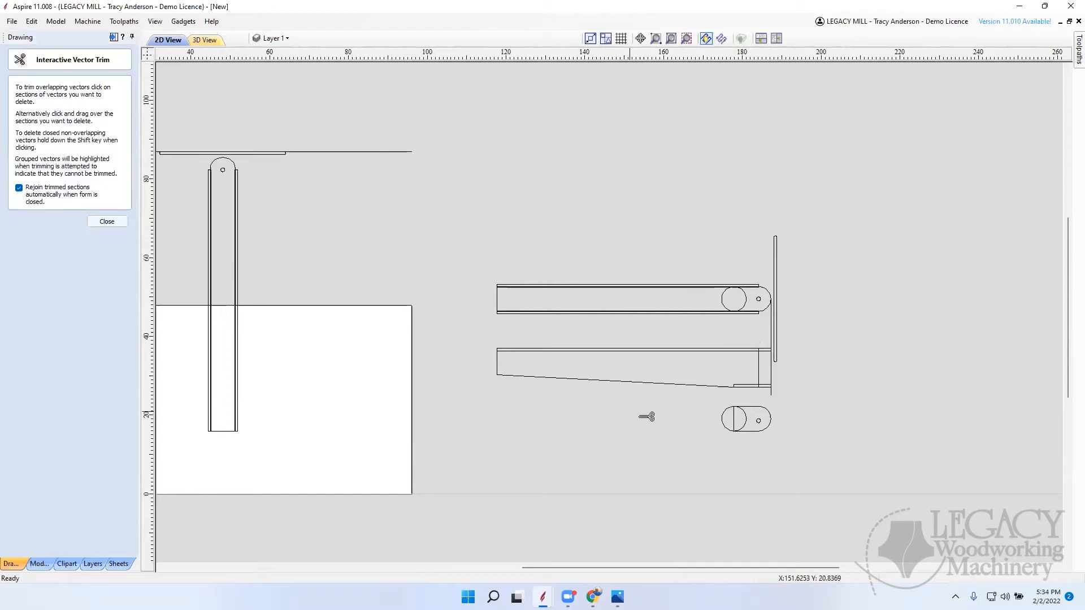
scroll(758, 425, up, 3)
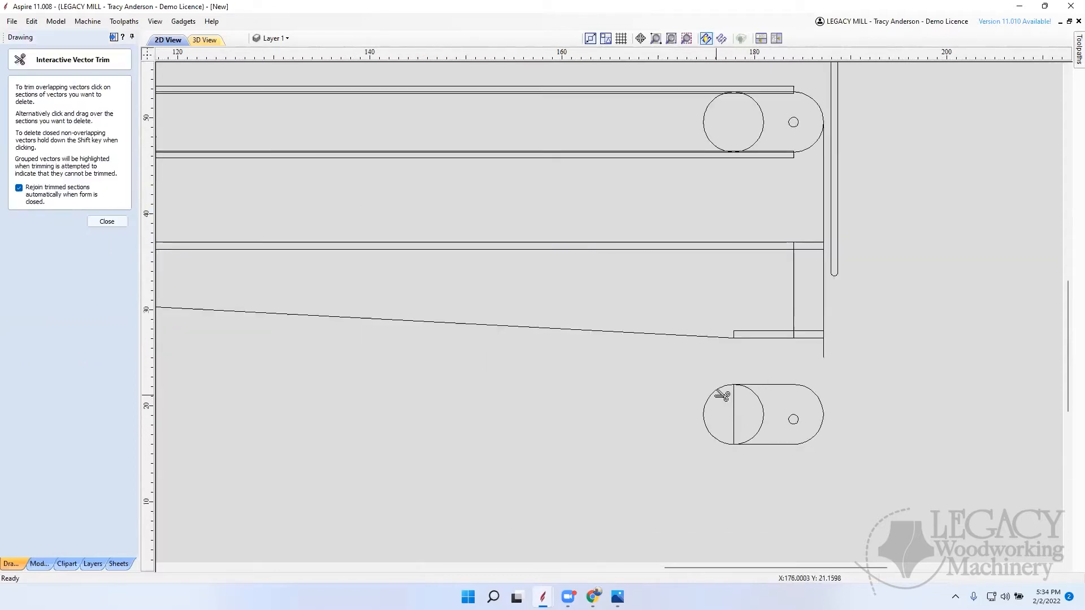
click(719, 394)
click(734, 410)
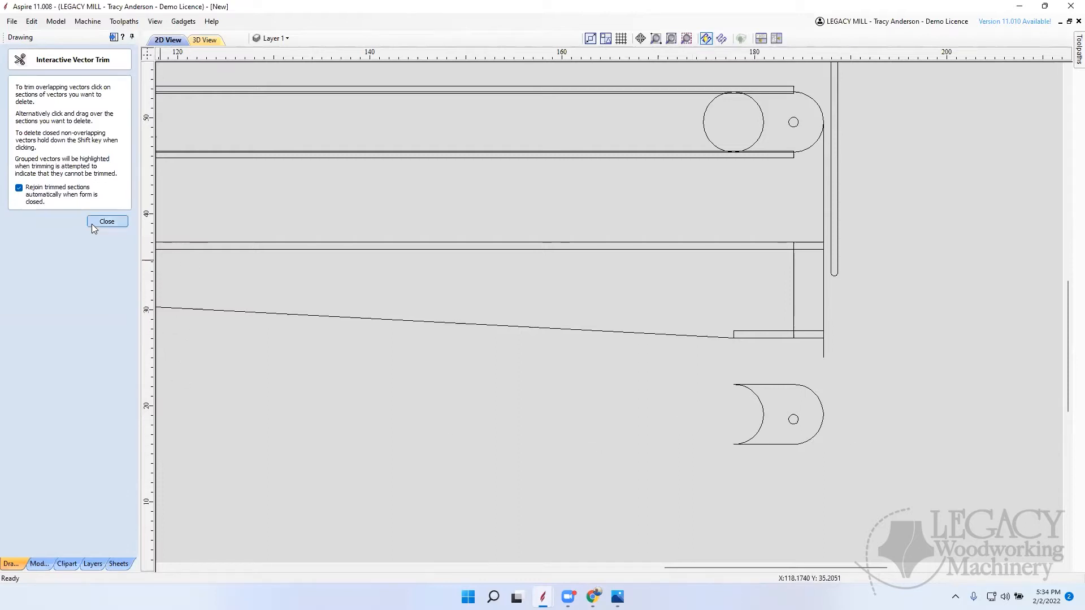
click(107, 222)
Step: Move the short piece's pivot hole to the center of its rounded end
click(794, 424)
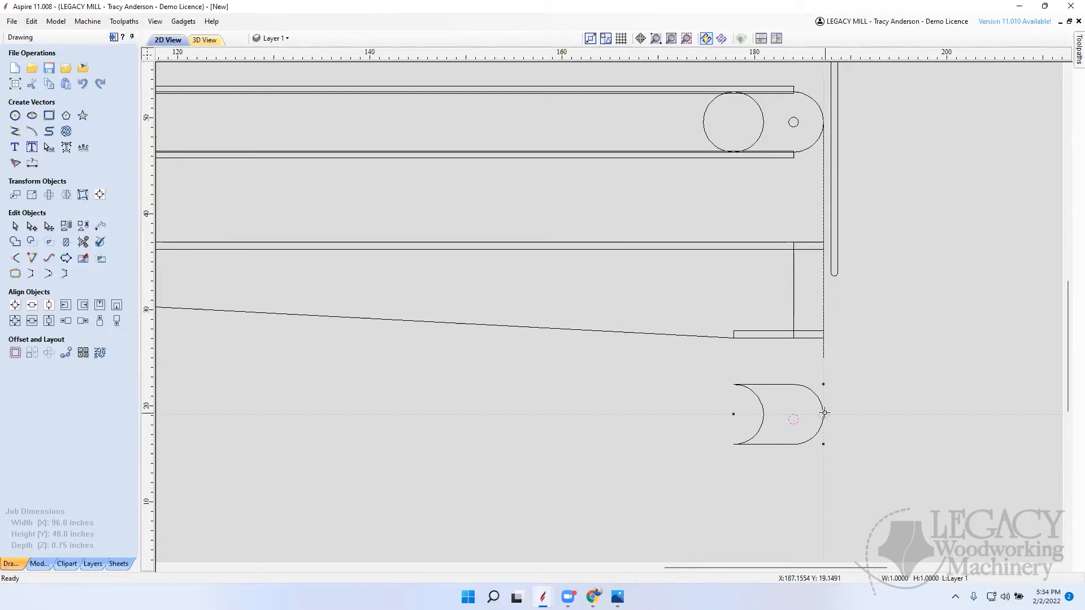
drag(862, 412, 793, 414)
click(876, 448)
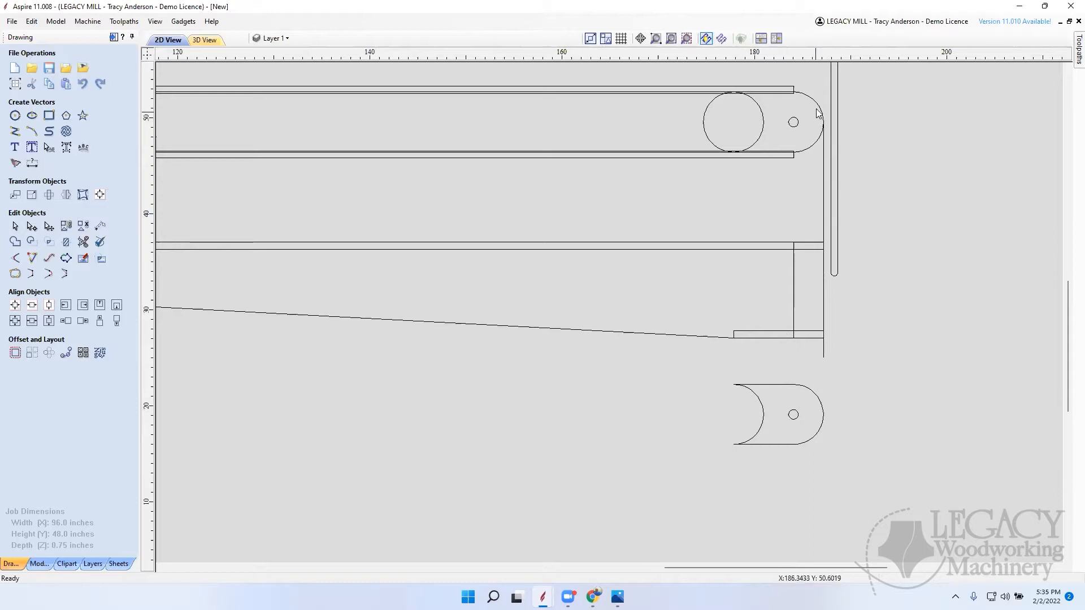
Step: Offset the tapered side piece's outline inwards by 2 inches with sharp corners, keeping the original
click(616, 98)
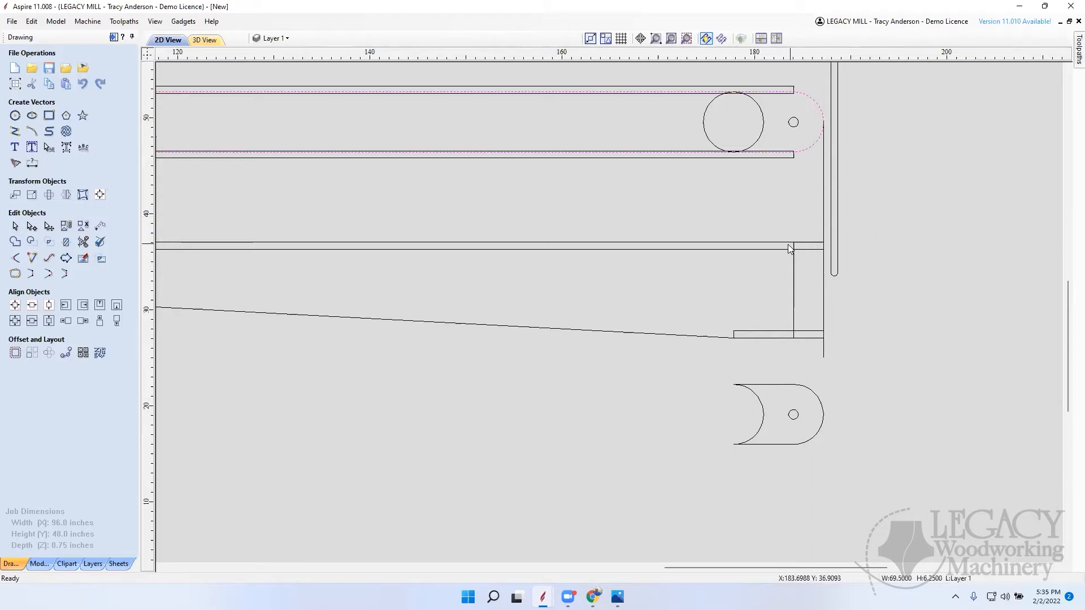
click(794, 273)
scroll(935, 323, down, 5)
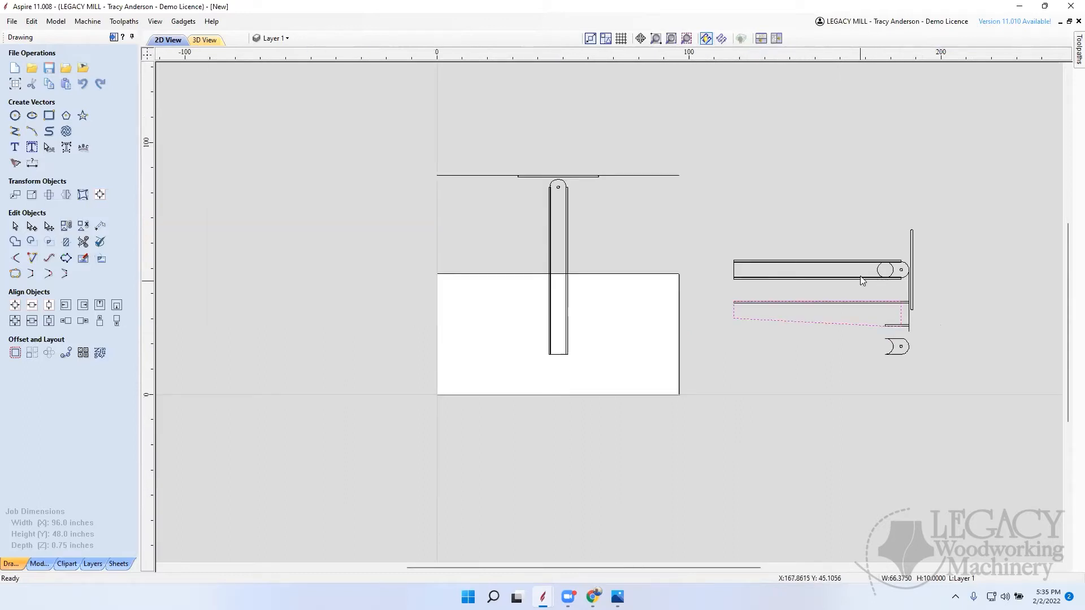
scroll(911, 315, up, 2)
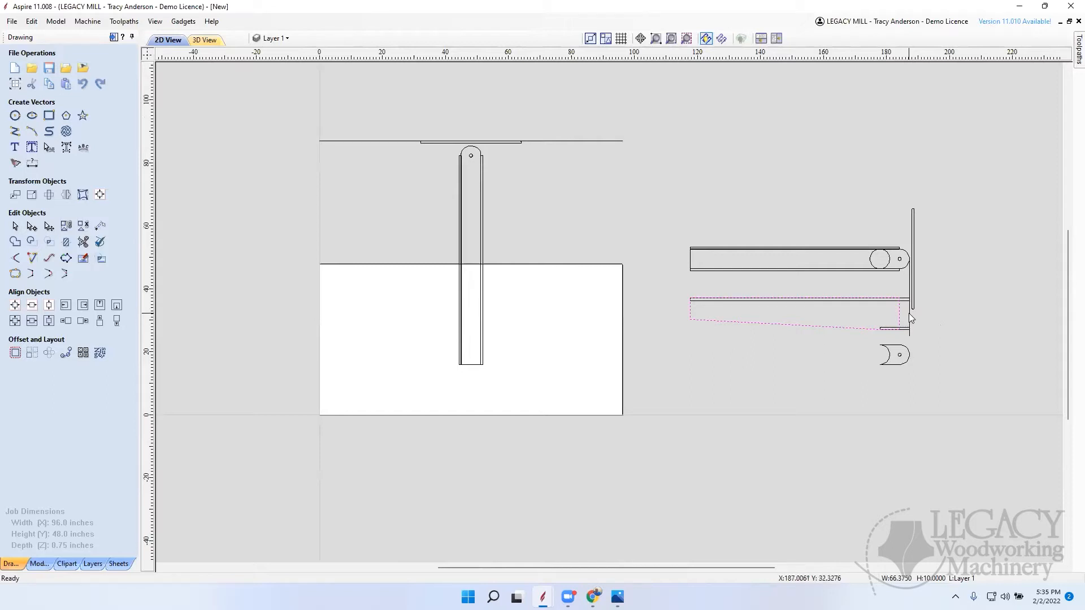
scroll(951, 314, up, 1)
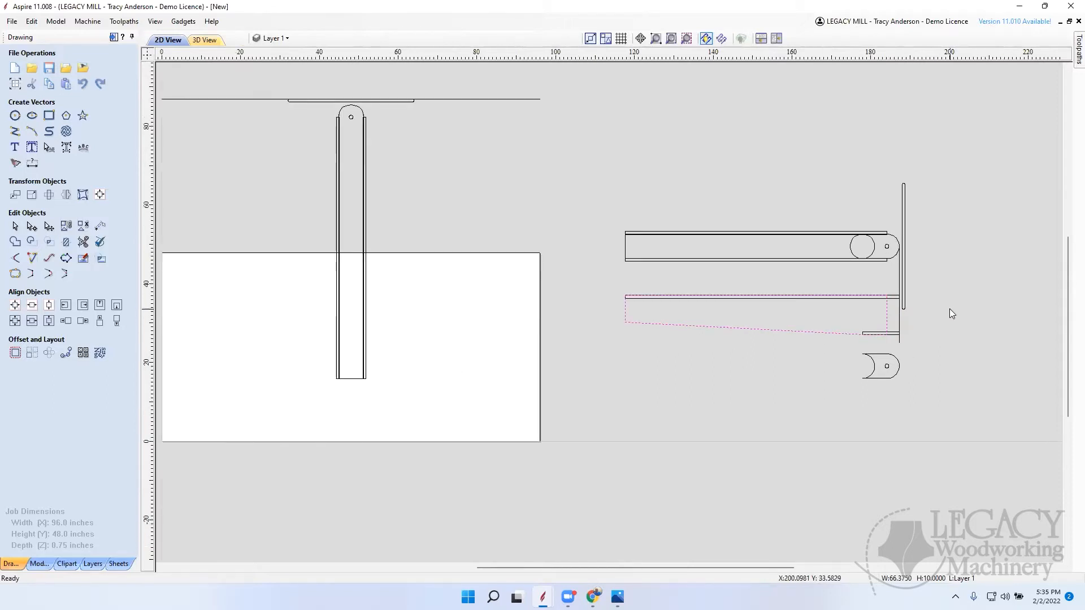
scroll(951, 314, up, 1)
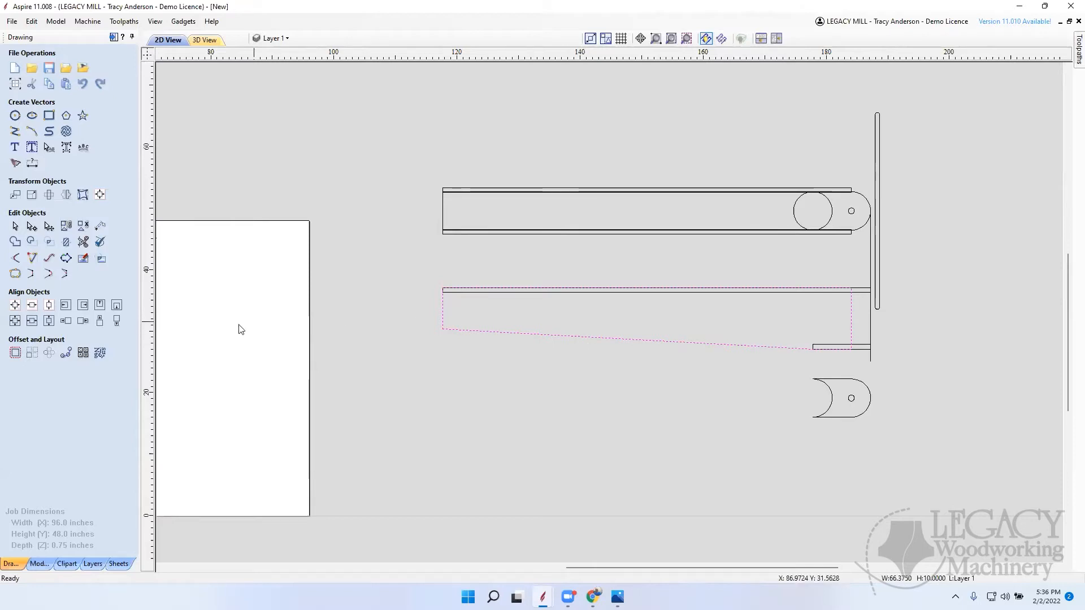
click(15, 353)
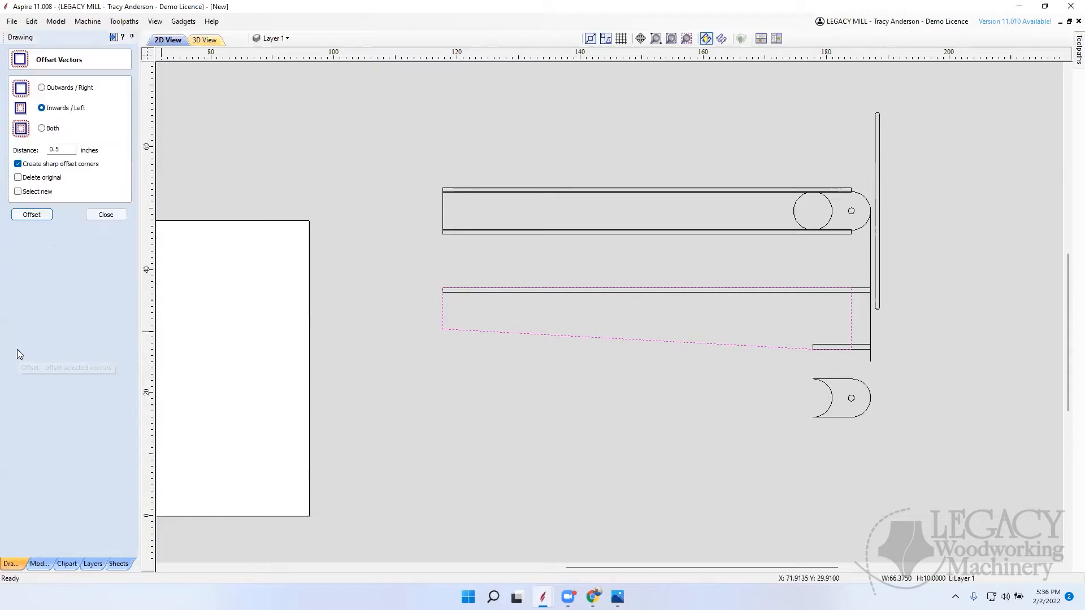
double_click(59, 148)
text(2)
click(31, 215)
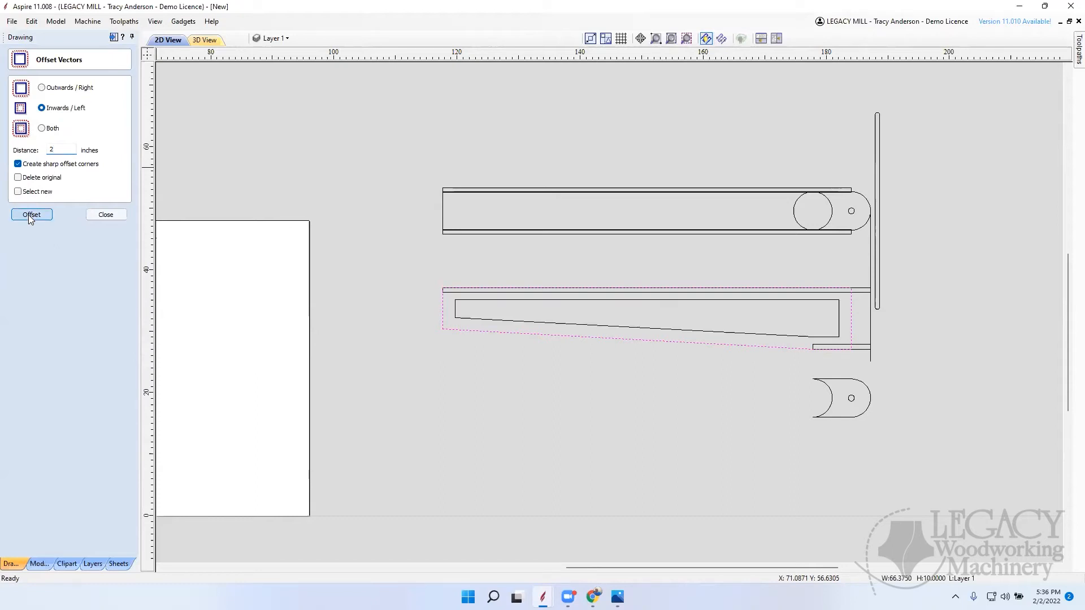
click(106, 215)
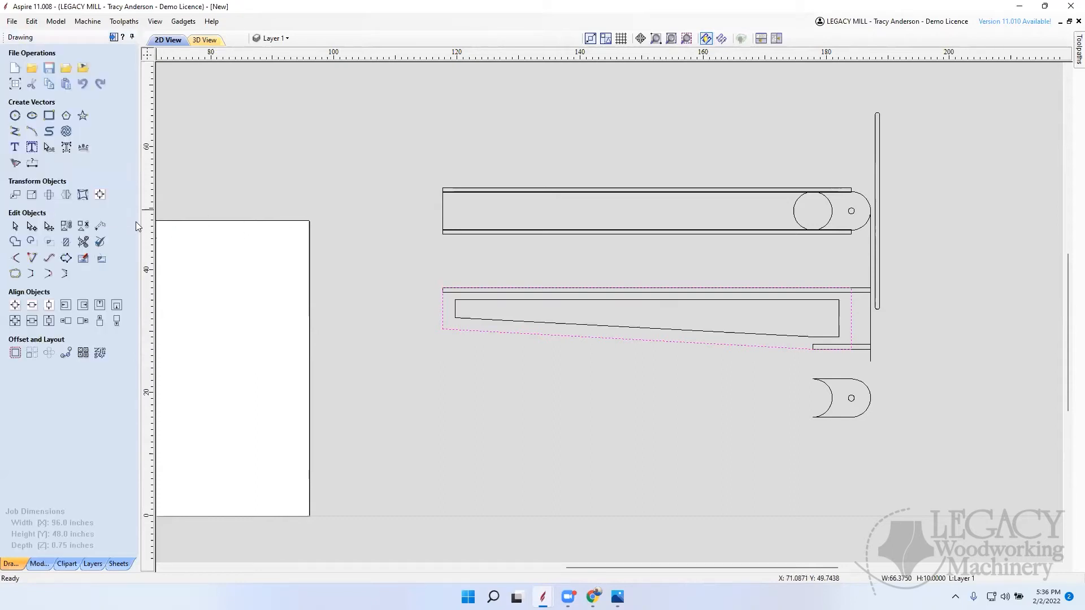
Step: Draw a 10-inch line at 45 degrees from the lower outer corner of the tapered side piece's narrow end
click(670, 329)
scroll(670, 367, up, 2)
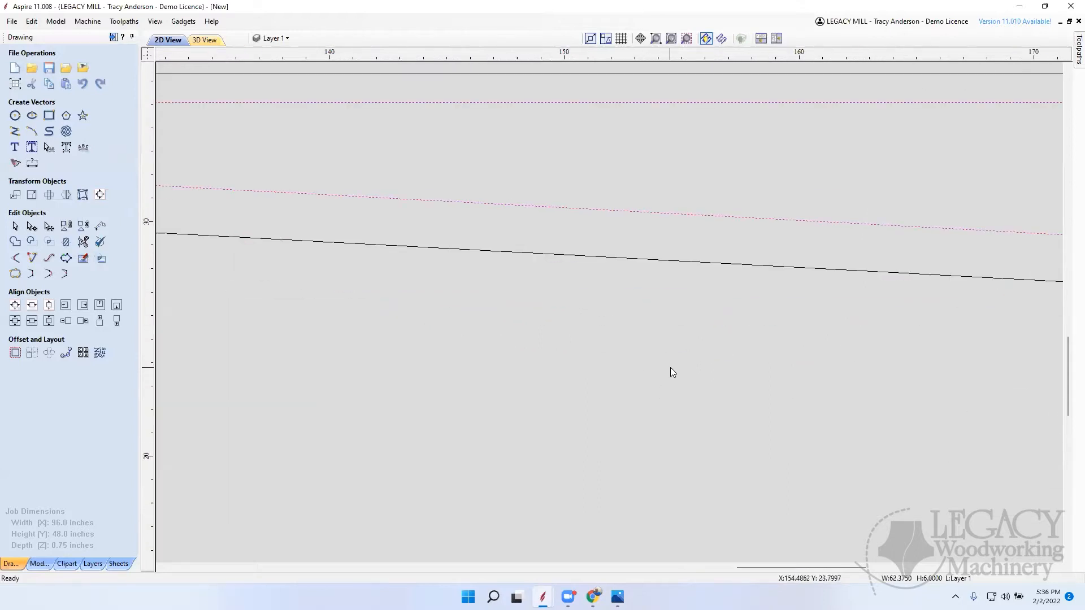
scroll(671, 368, down, 5)
scroll(698, 333, up, 3)
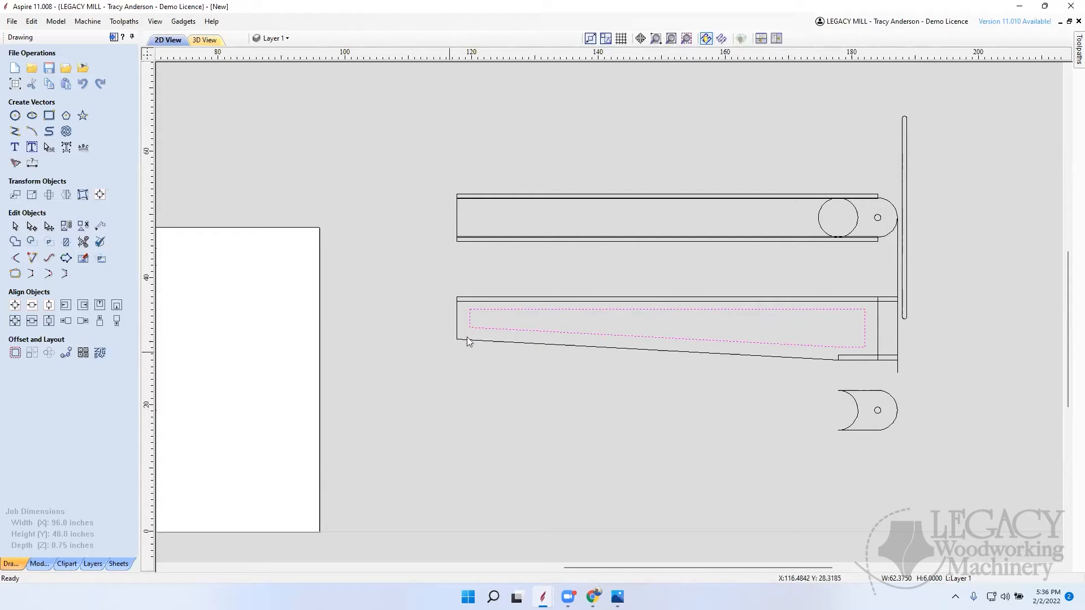
click(15, 131)
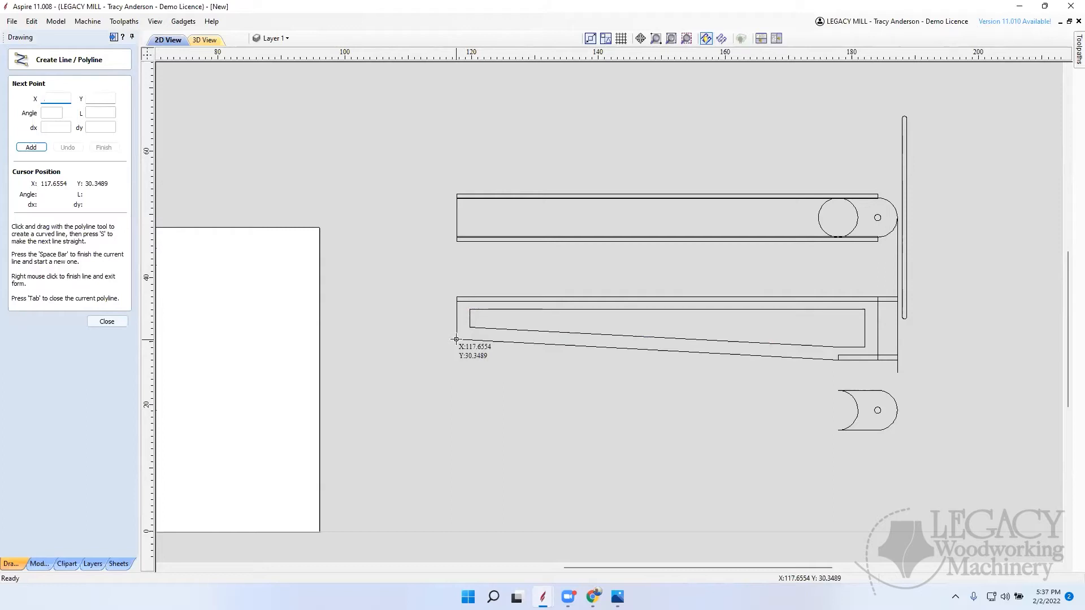
click(456, 340)
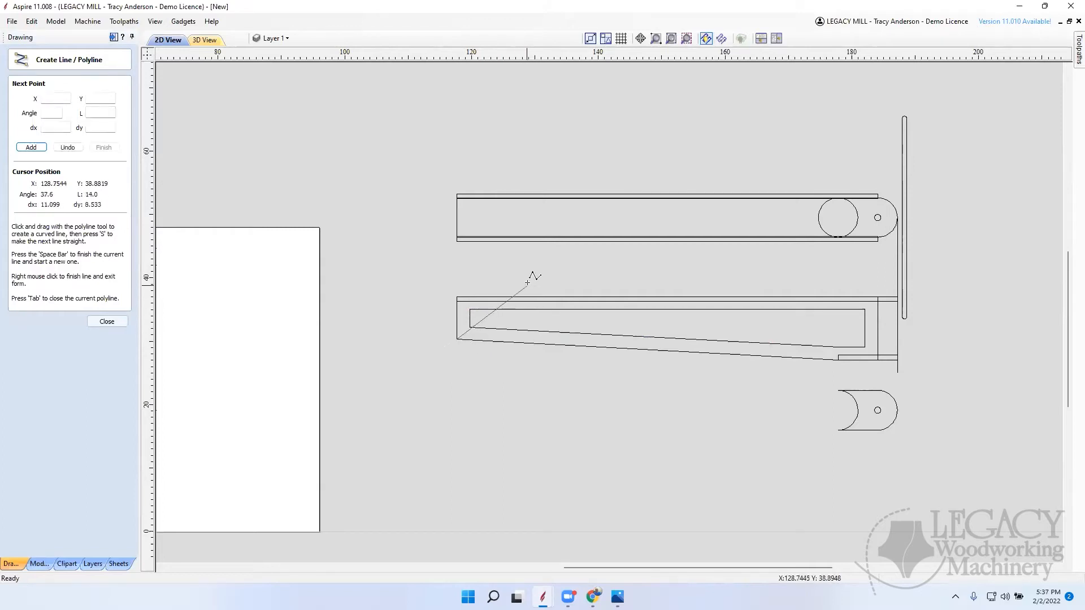
click(49, 113)
text(45)
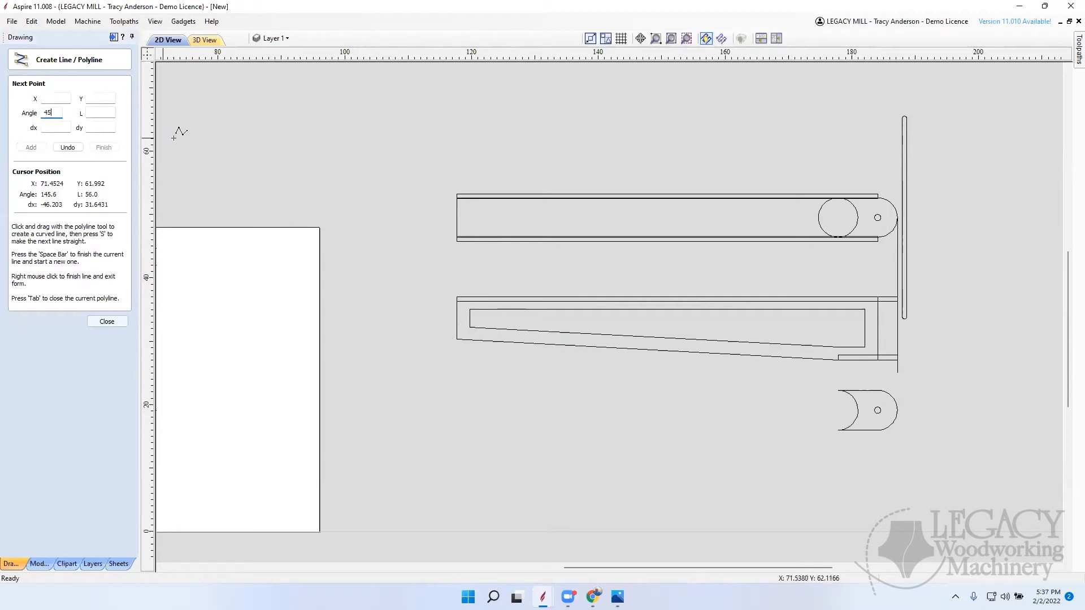
click(101, 113)
text(10)
key(Return)
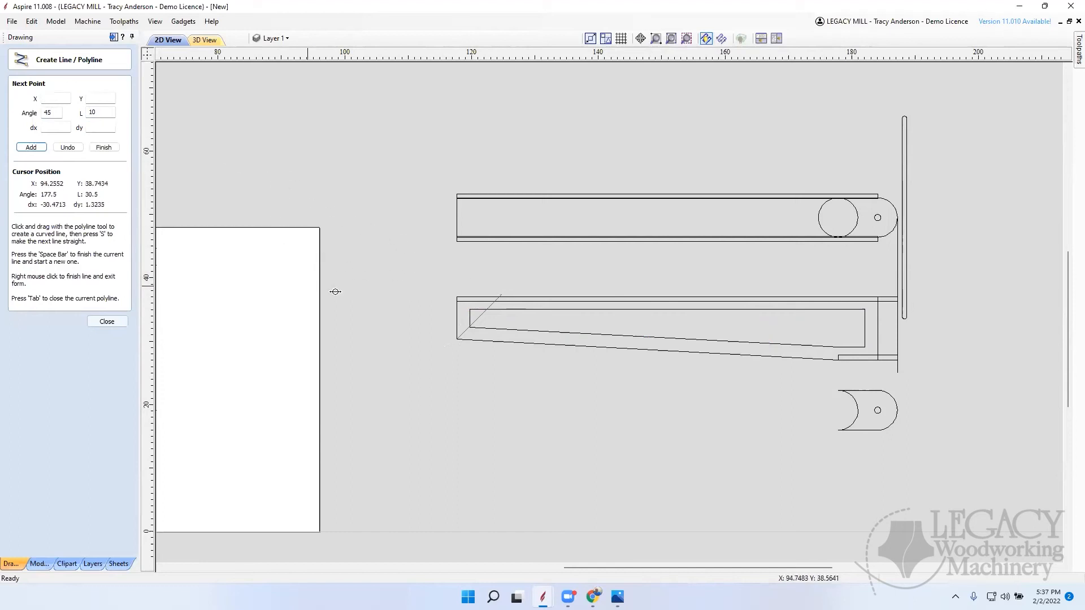
right_click(443, 263)
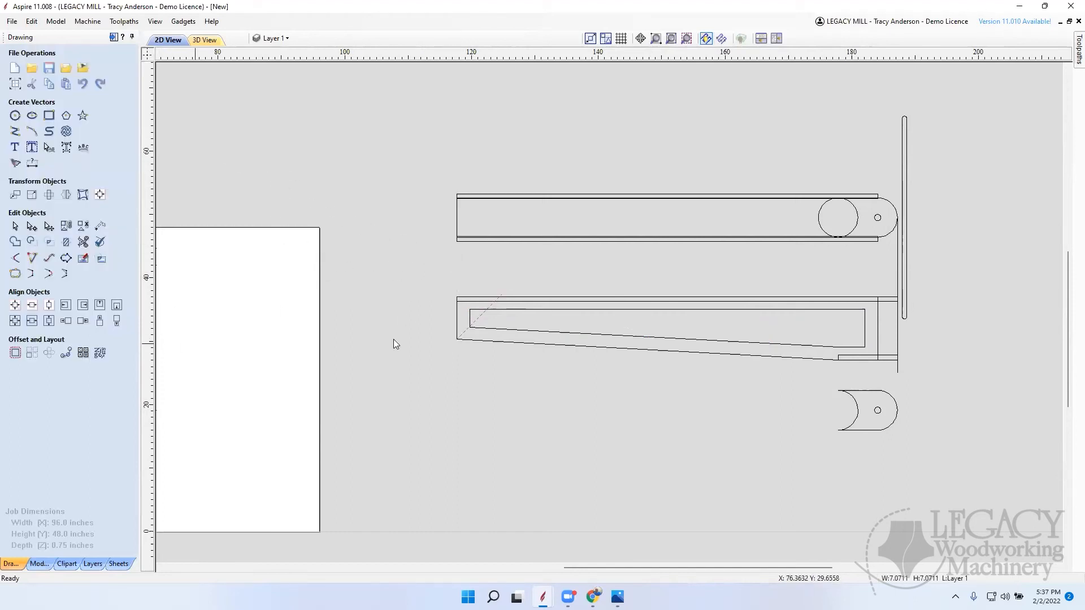
click(492, 363)
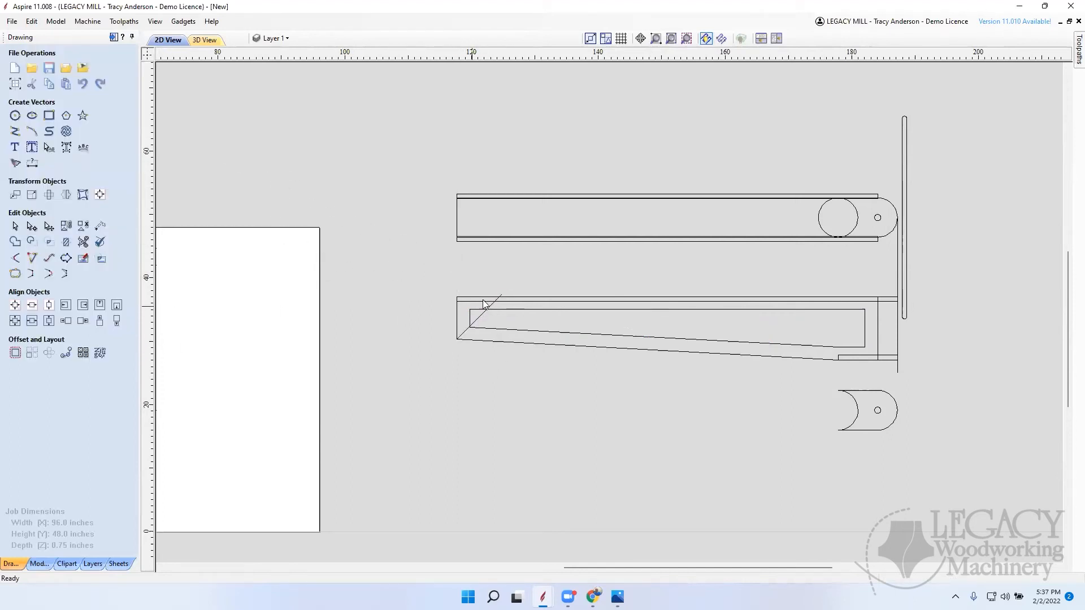
Step: Draw a vertical guide line from the midpoint of the pivot block's concave end up to the side piece's bottom edge
scroll(489, 310, up, 2)
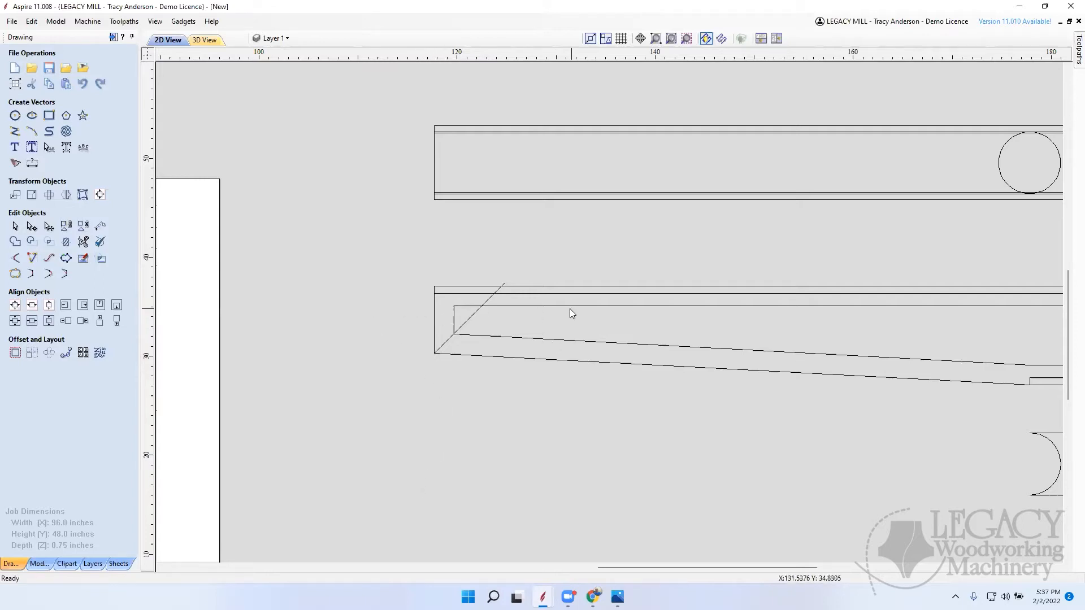
scroll(410, 279, down, 3)
scroll(637, 334, up, 6)
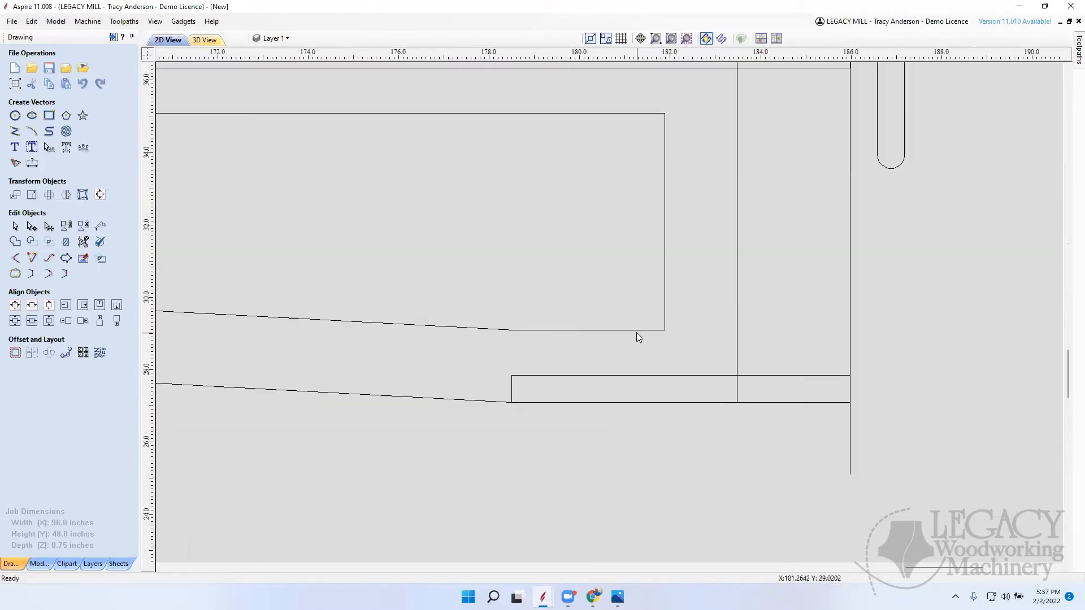
scroll(641, 338, down, 3)
scroll(752, 343, up, 6)
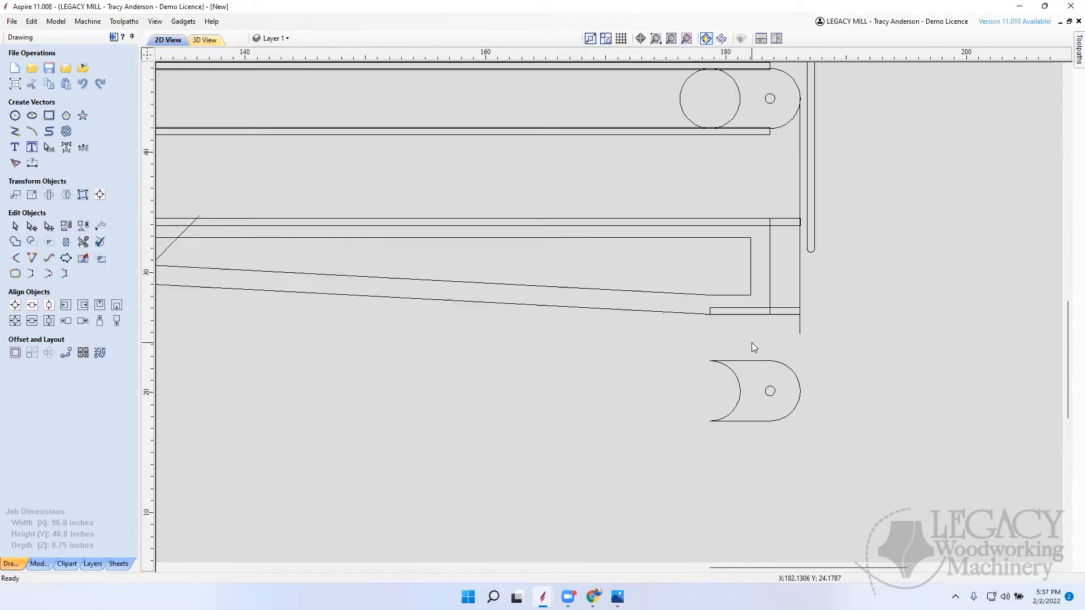
scroll(753, 344, down, 2)
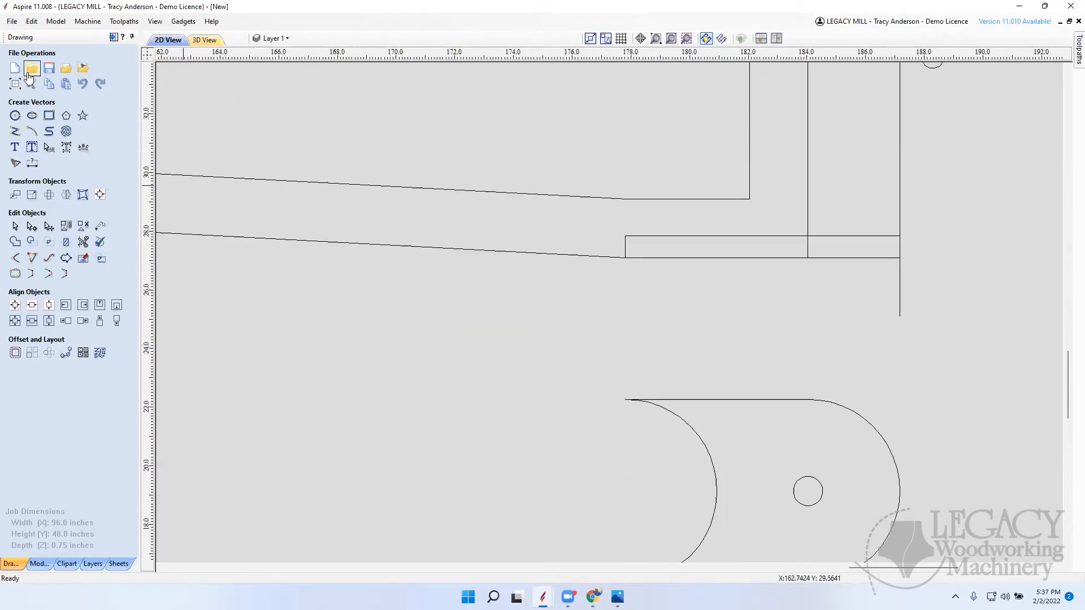
click(15, 132)
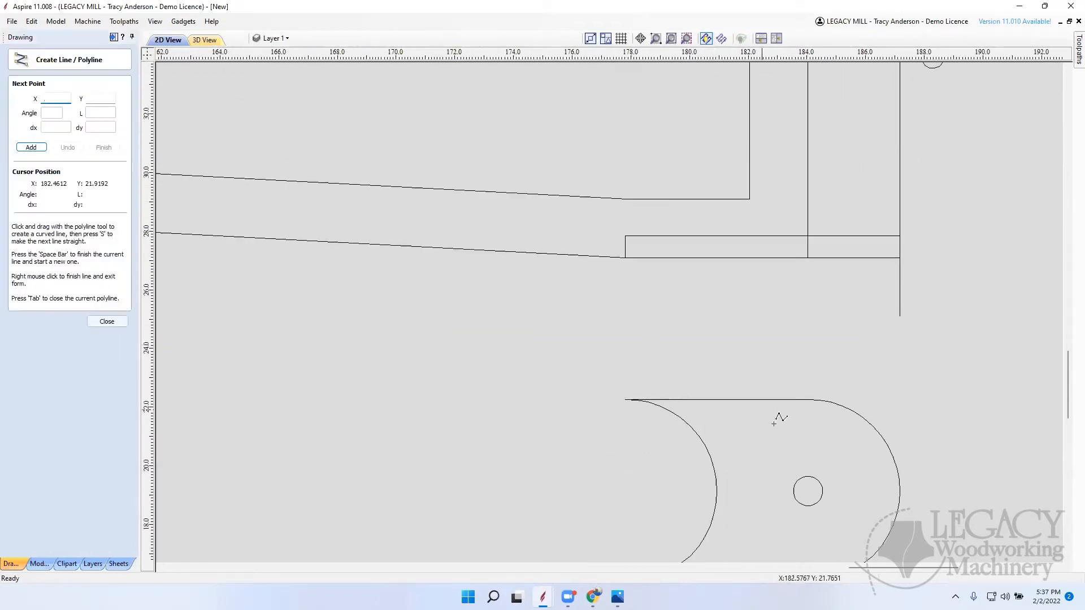
click(717, 491)
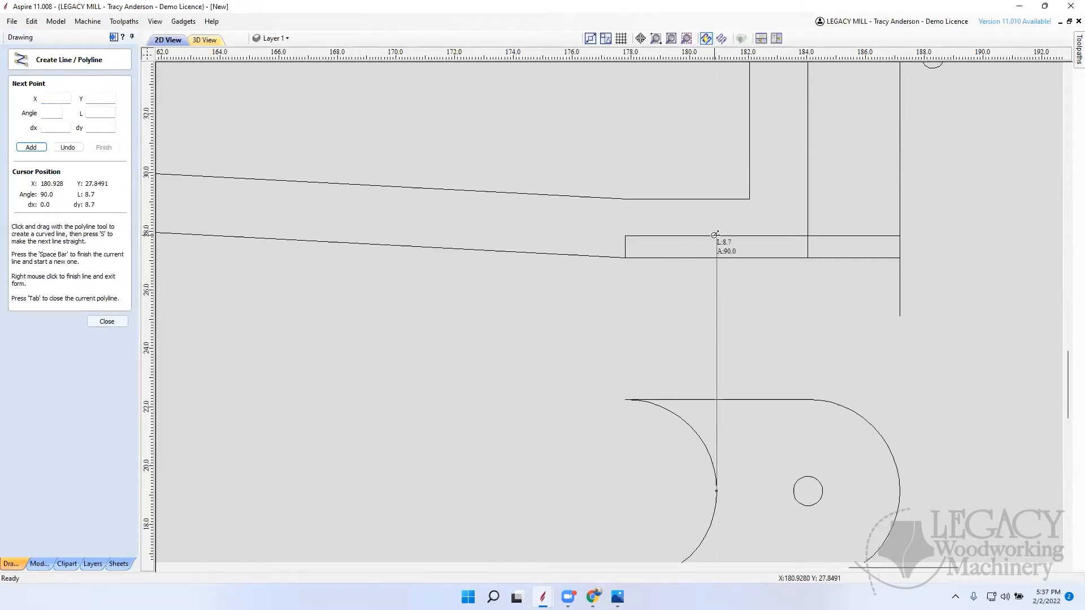
click(717, 257)
right_click(727, 251)
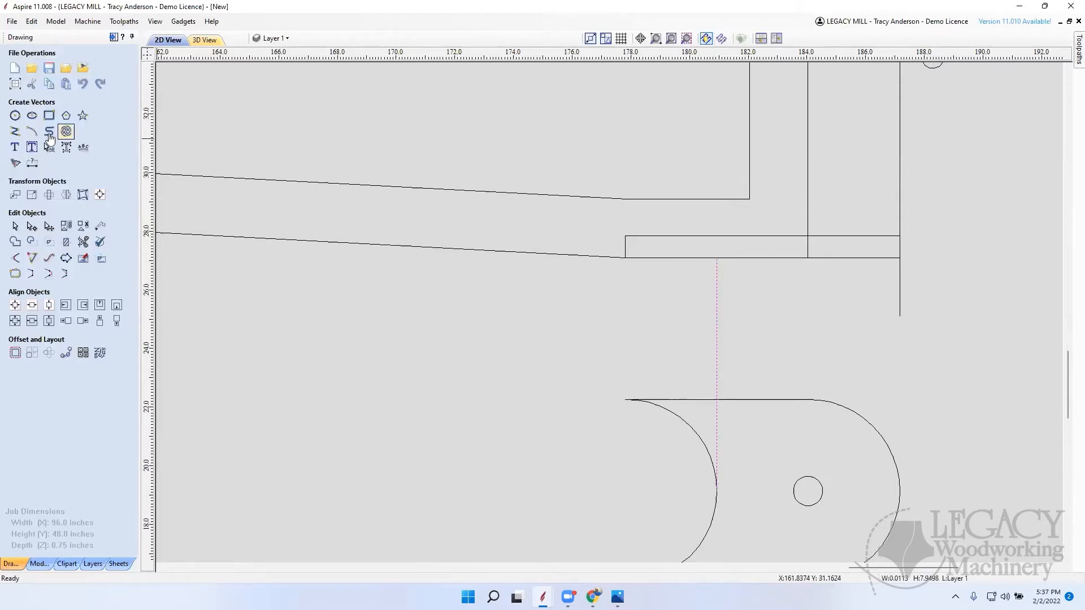
Step: Draw a 20-inch line at 135 degrees from the upper end of the vertical guide line
click(15, 131)
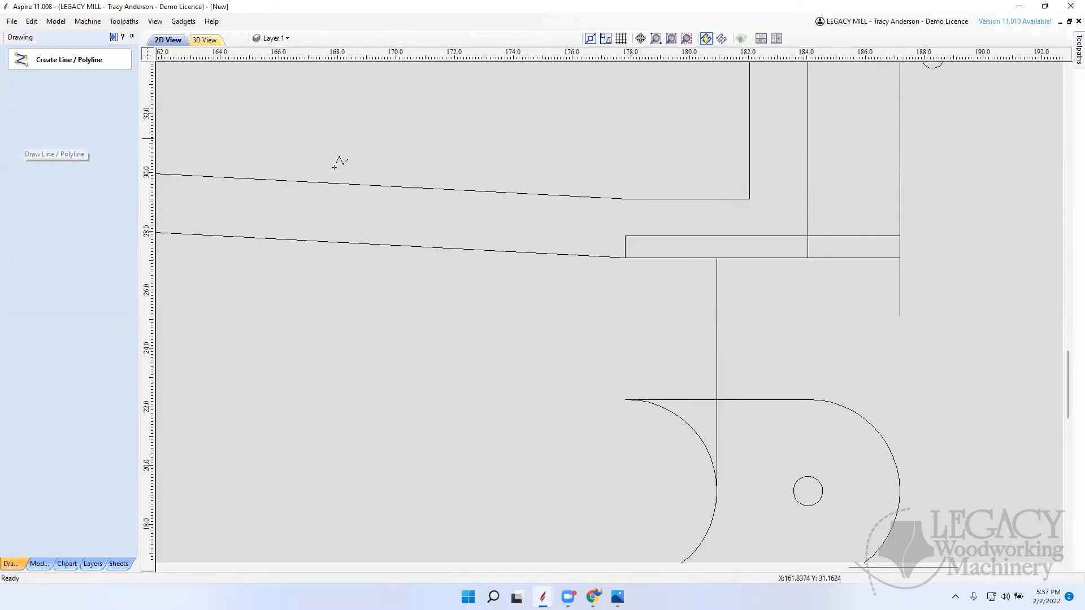
click(716, 257)
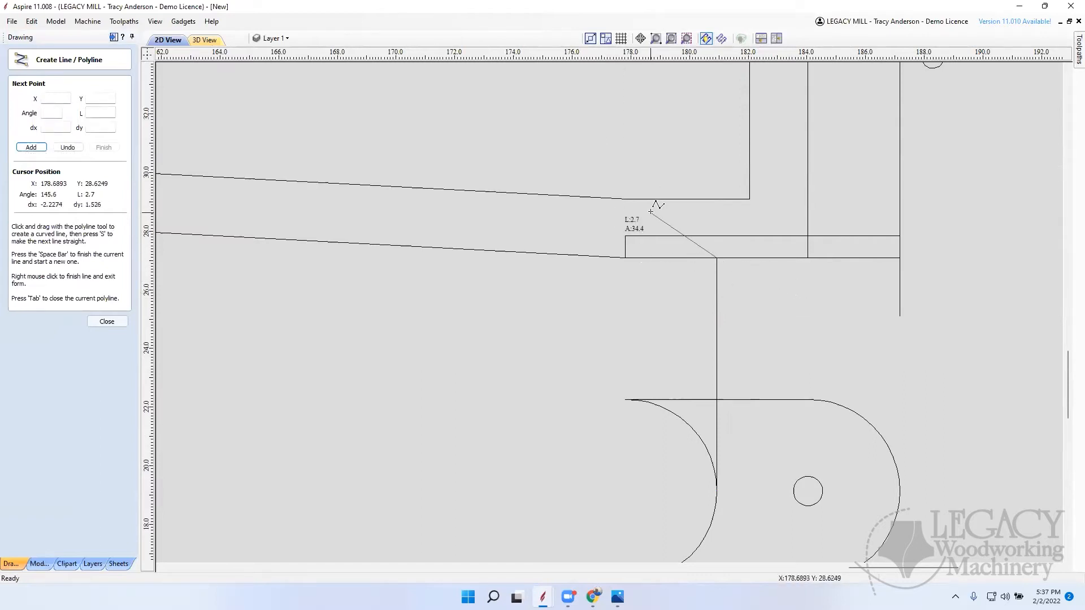
scroll(636, 218, down, 5)
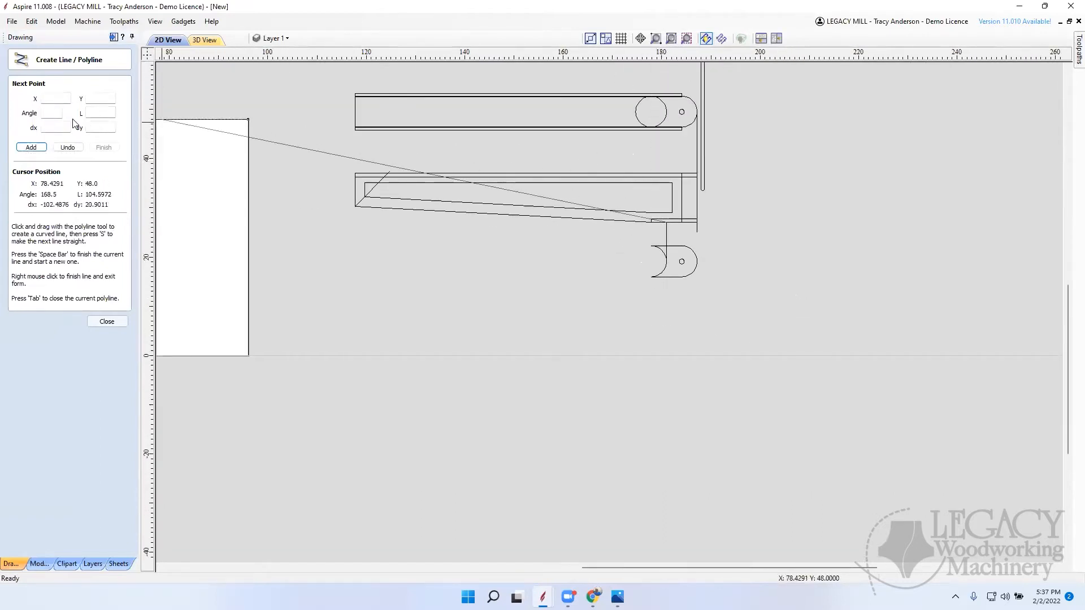
click(48, 114)
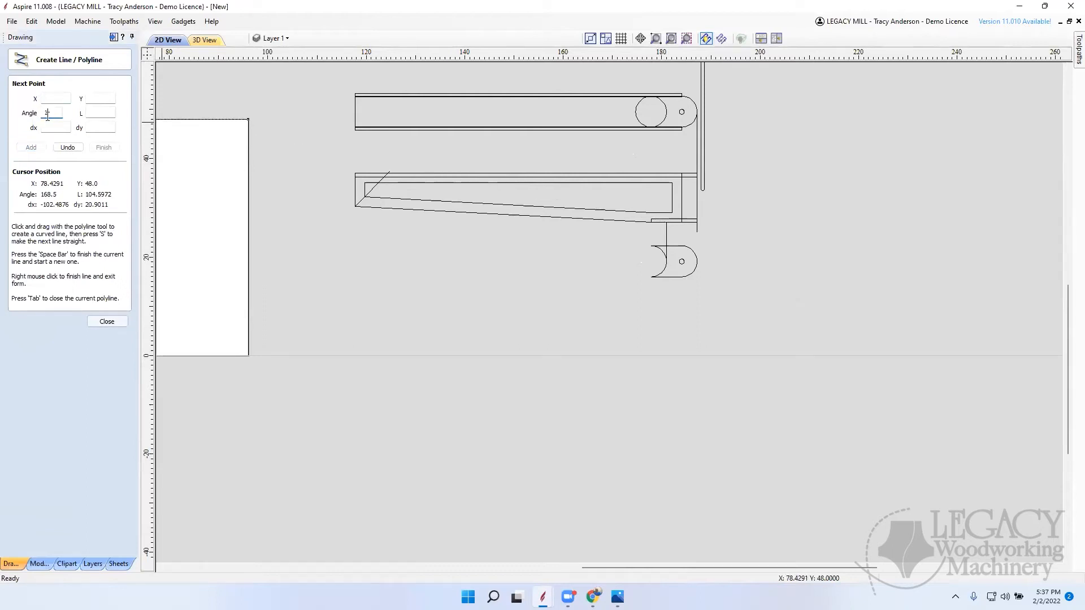
click(109, 112)
text(20)
key(Return)
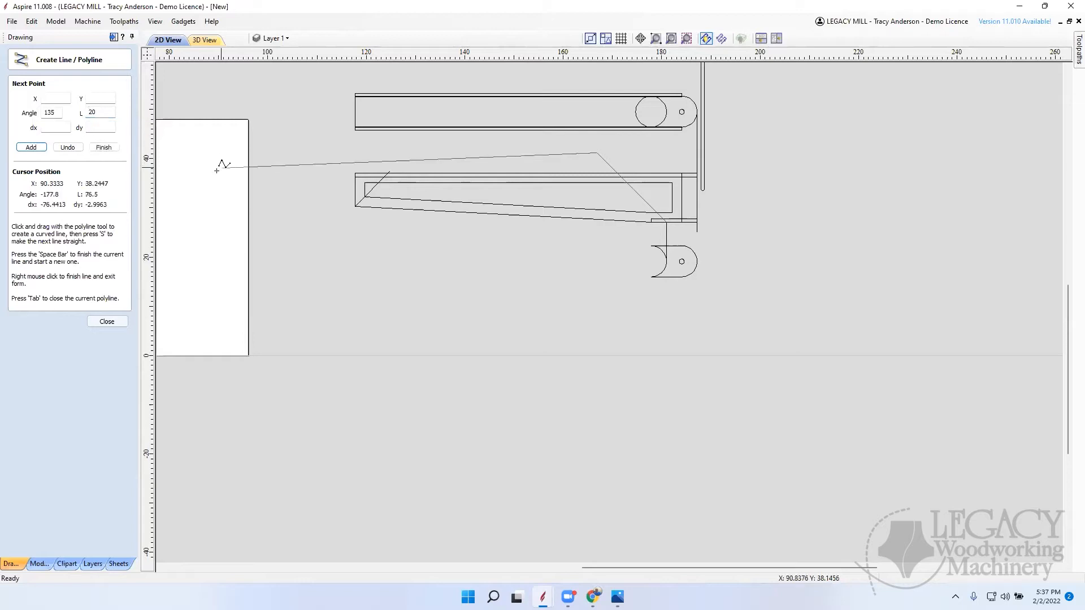
right_click(362, 305)
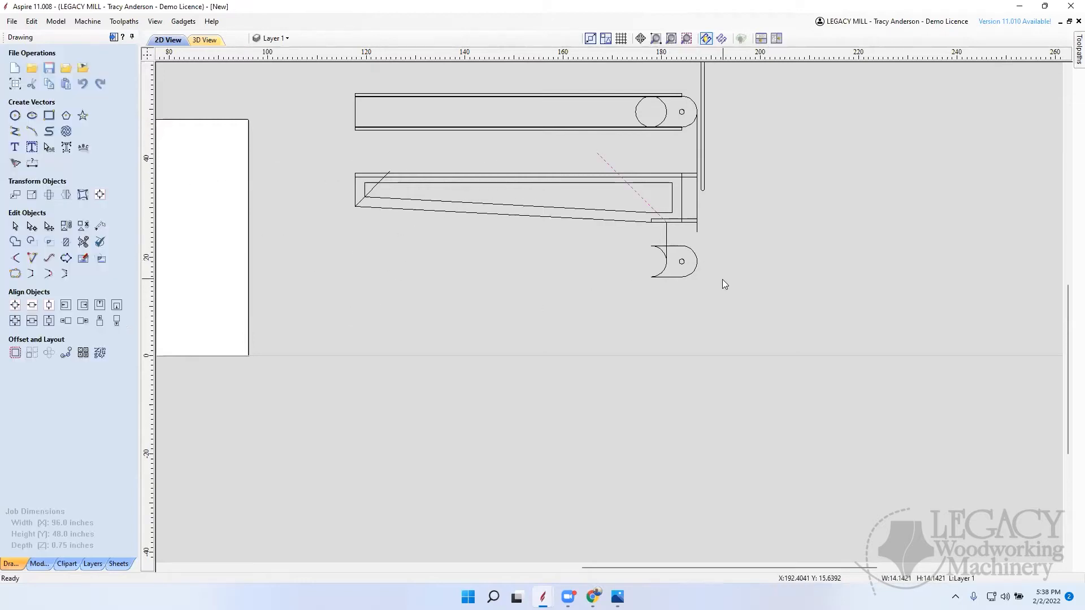
Step: Delete the vertical guide line between the pivot block and the side piece
scroll(678, 282, up, 4)
scroll(757, 294, down, 3)
scroll(734, 291, up, 2)
click(736, 274)
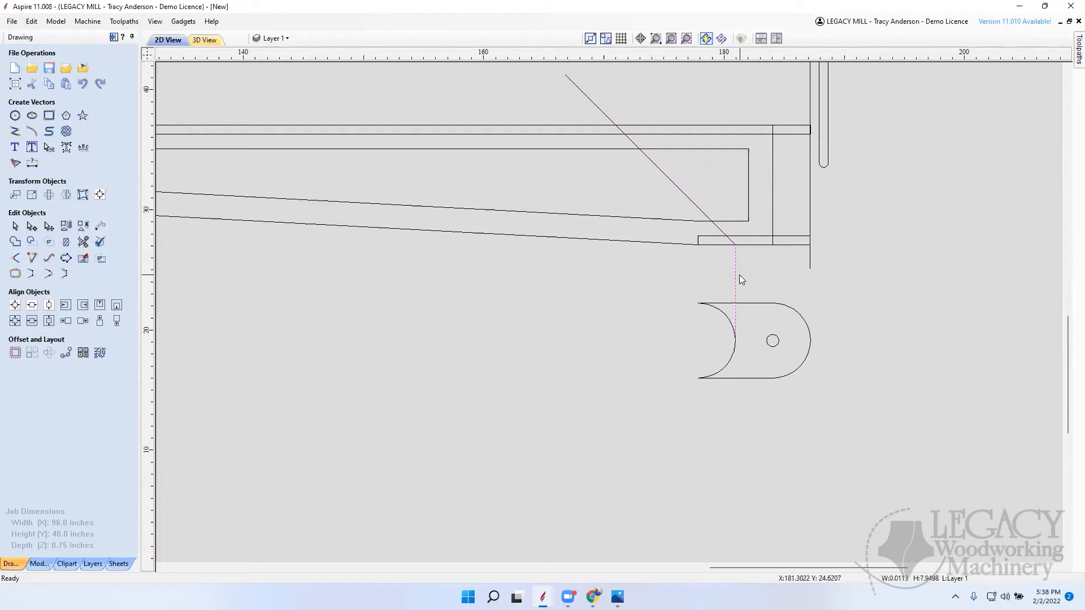
key(Delete)
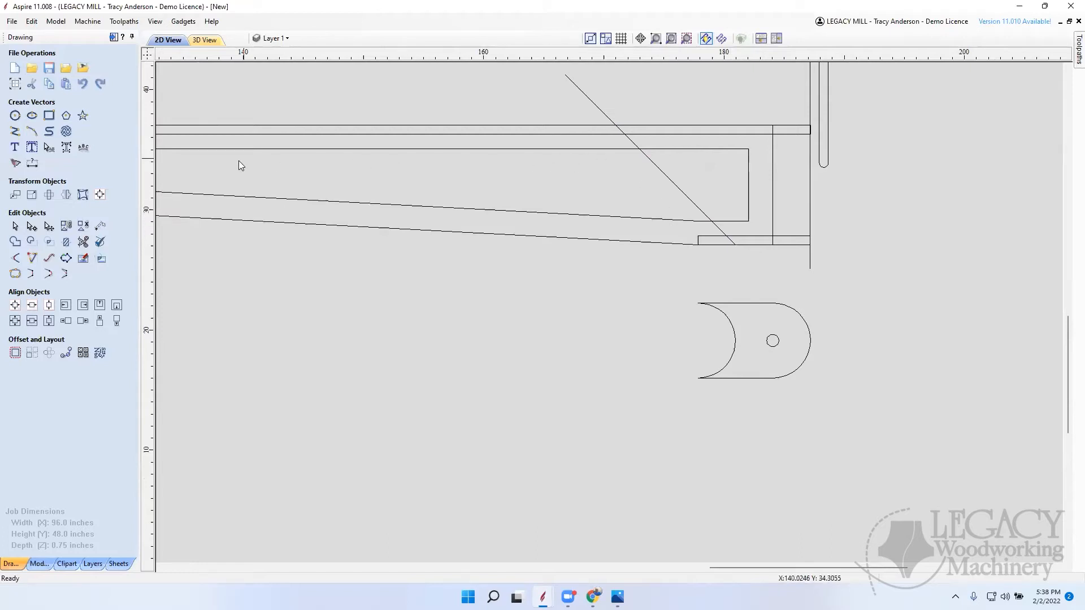
Step: Draw vertical lines down from where the two diagonals cross the inset outline's upper edge, making the one at the wide end 15 inches long
scroll(672, 190, down, 8)
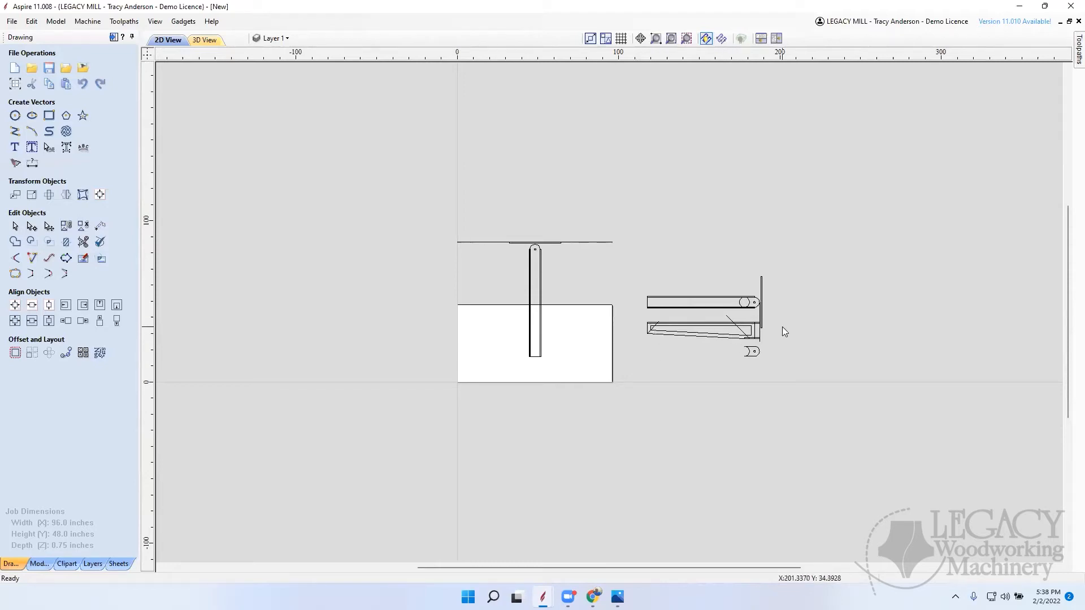
scroll(734, 332, up, 5)
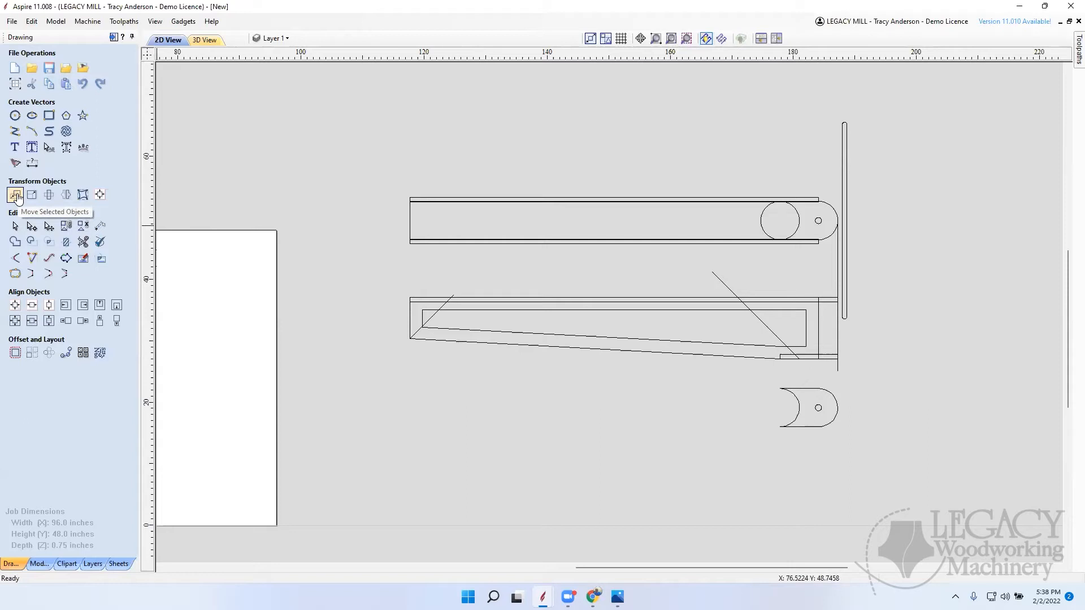
click(15, 131)
scroll(426, 303, up, 2)
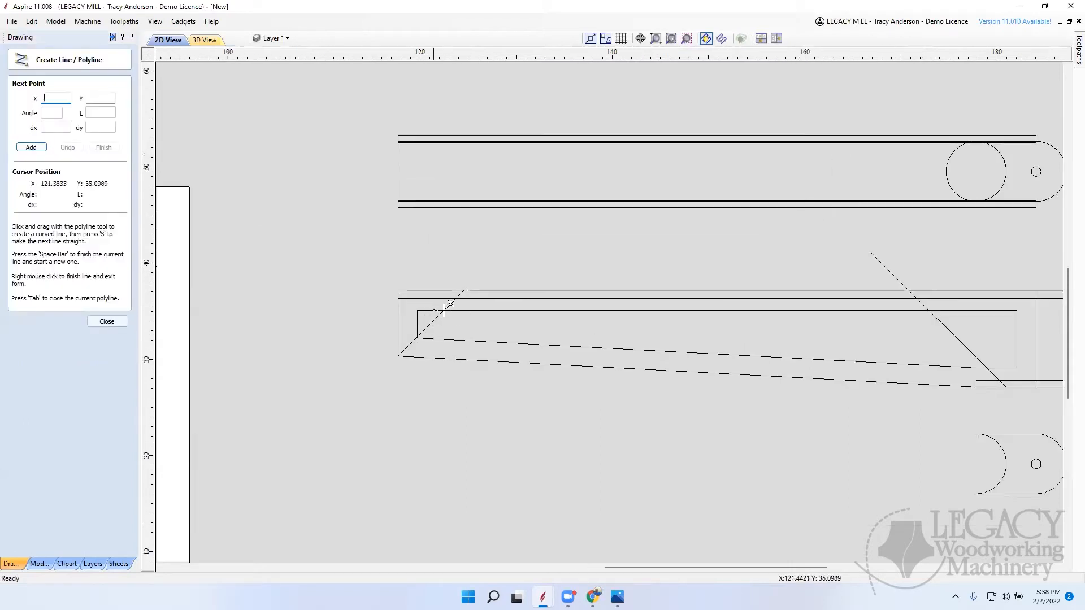
click(441, 309)
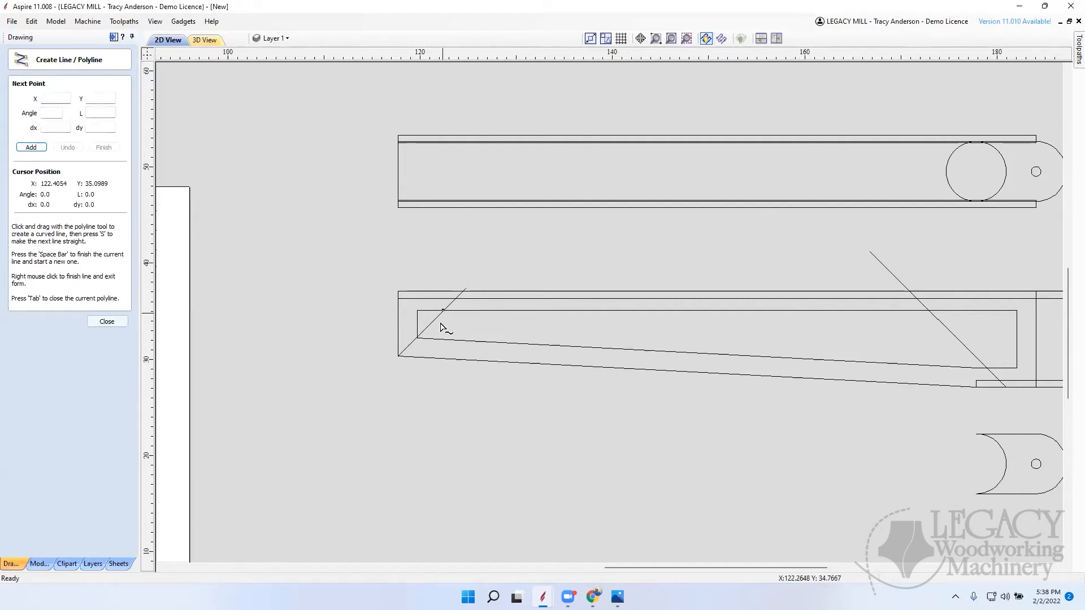
click(443, 447)
key(space)
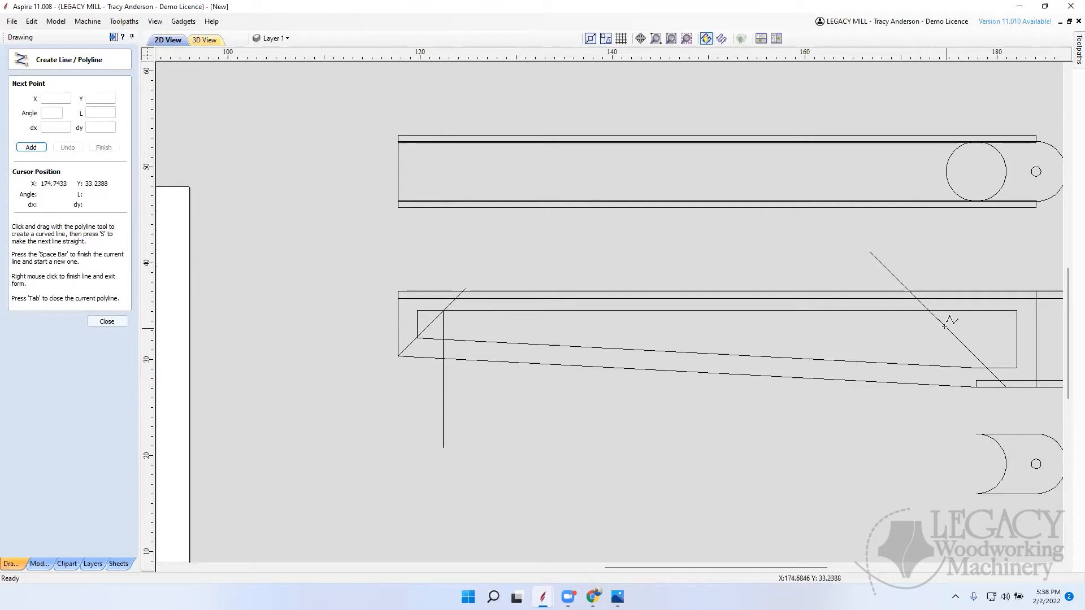
click(930, 309)
click(929, 455)
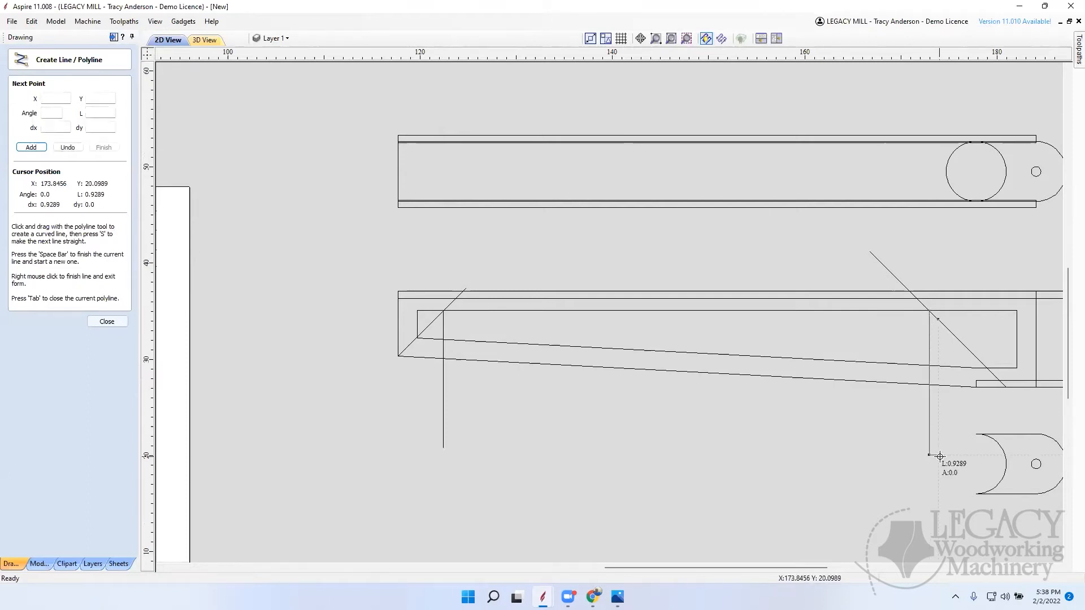
right_click(951, 454)
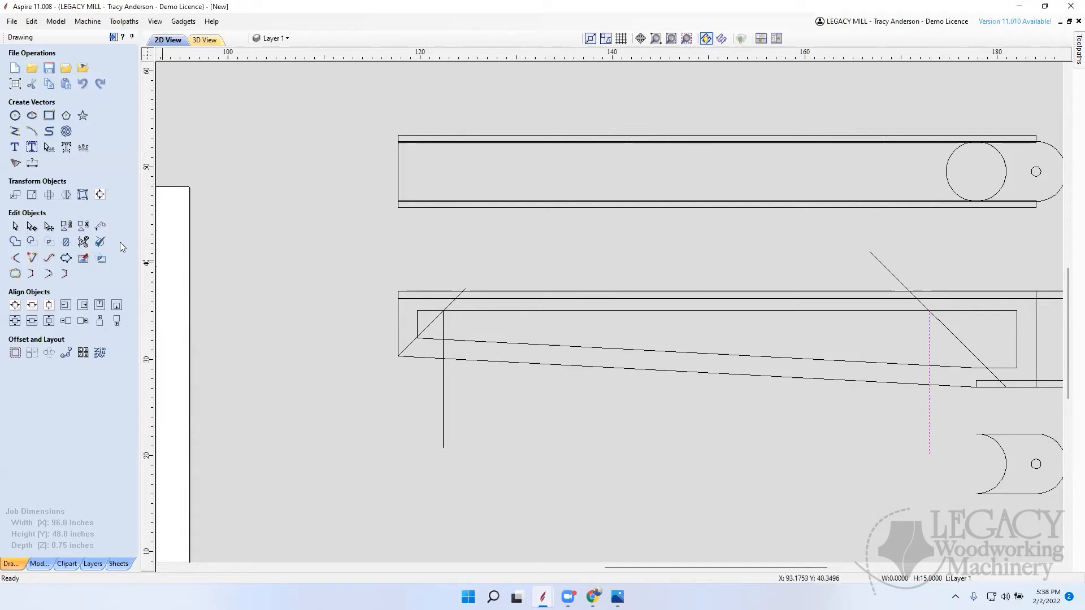
Step: Add a horizontal dimension between the two diagonals' crossings on the inset outline's upper edge, placed above the side piece
click(32, 164)
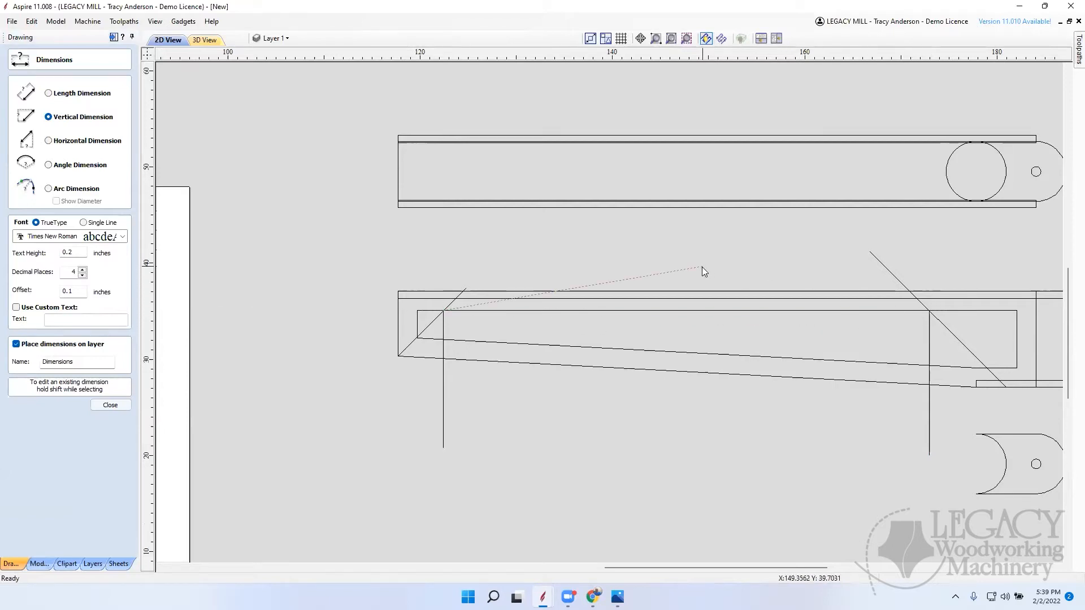
click(443, 310)
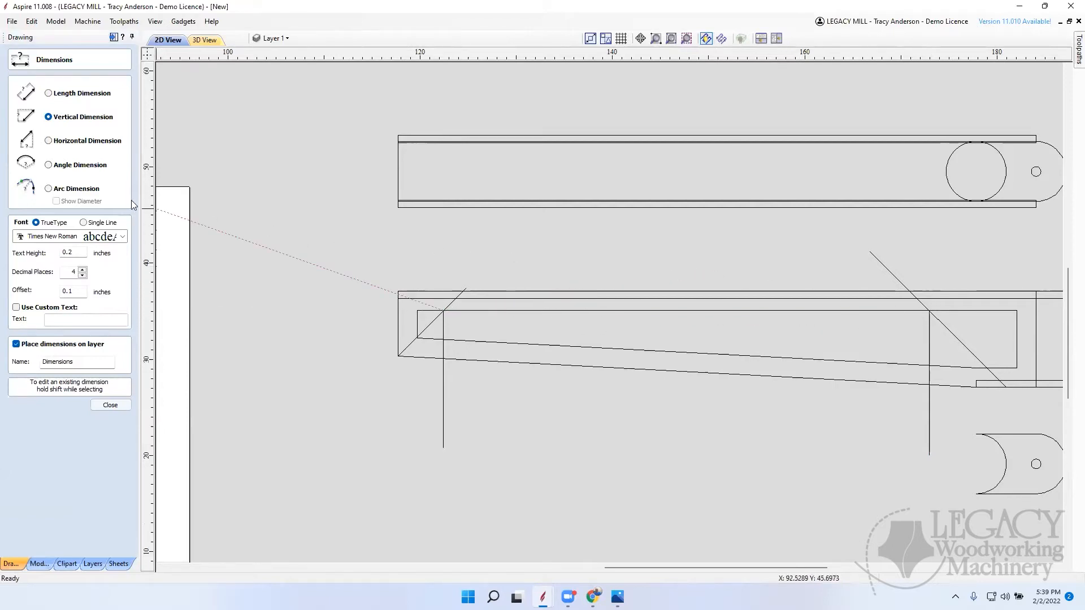
click(49, 141)
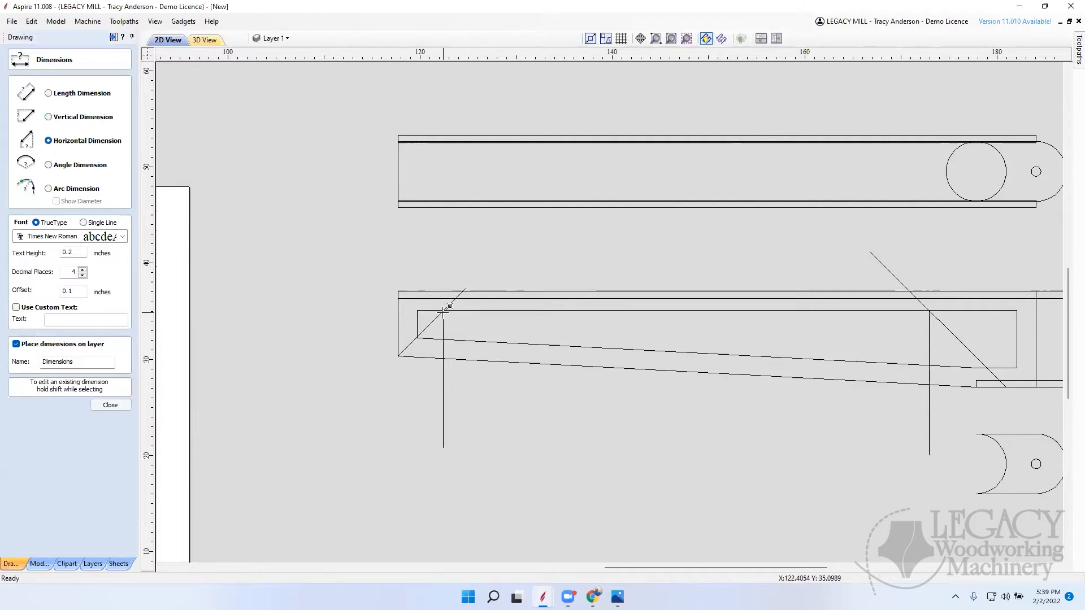
click(931, 312)
click(687, 271)
scroll(695, 263, up, 4)
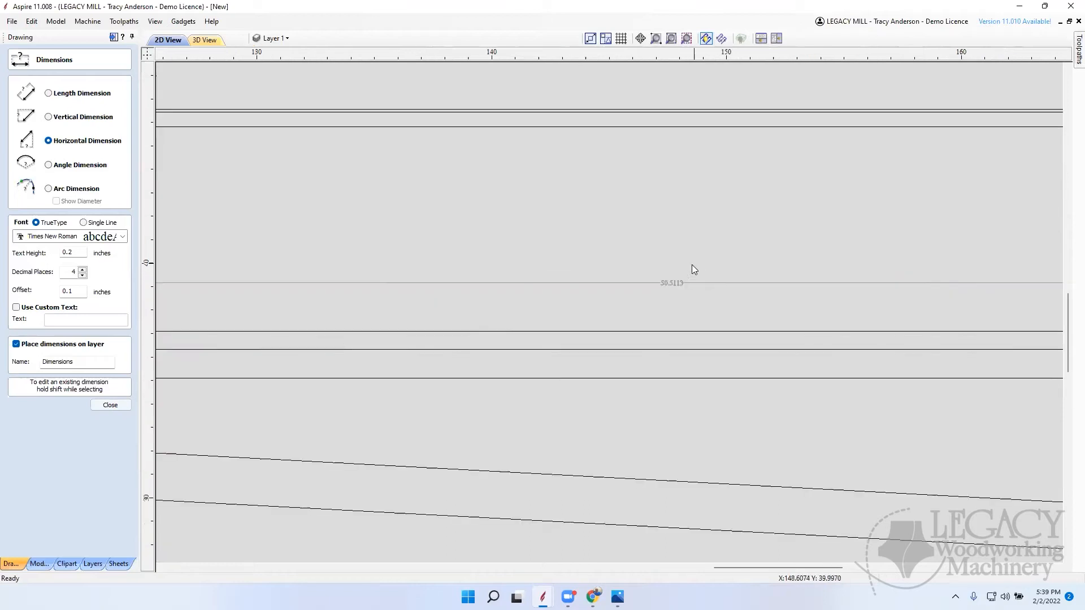
scroll(683, 285, up, 3)
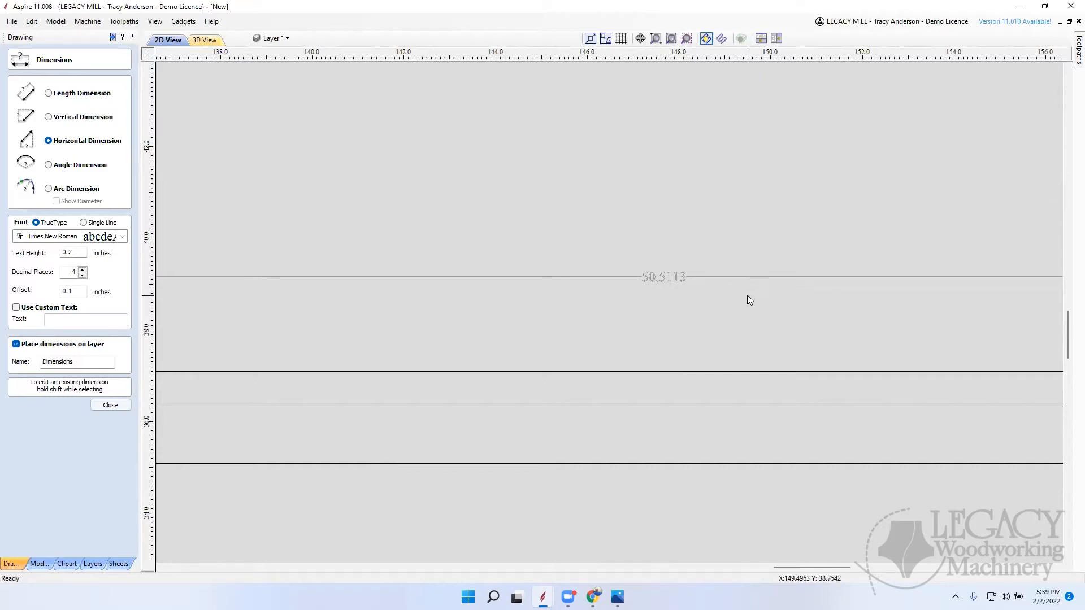
scroll(746, 298, down, 1)
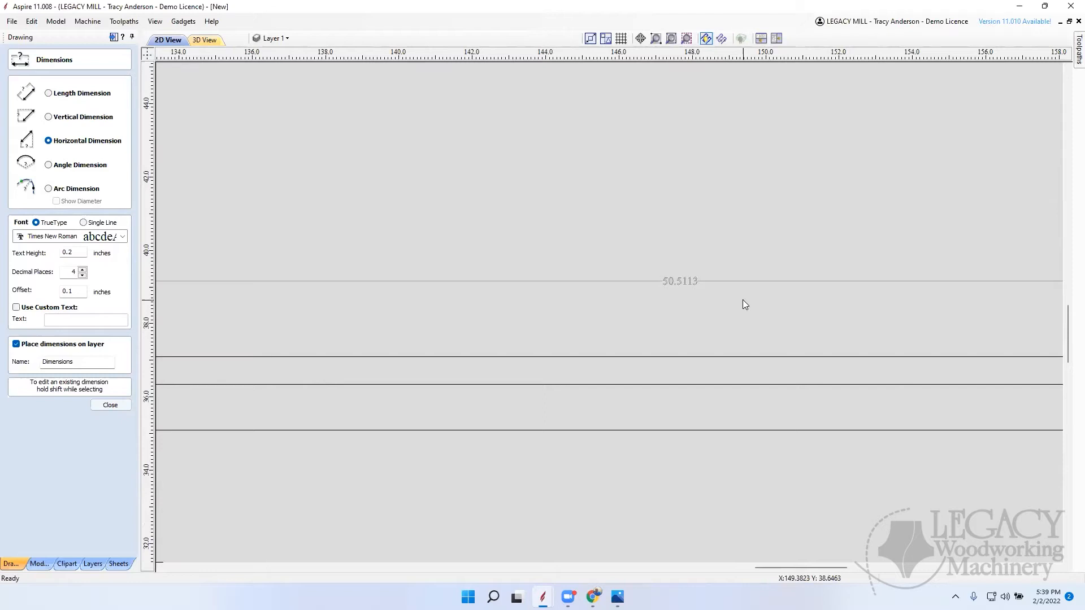
Step: Set up an array copy of the vertical line at the side piece's narrow end with 1 row and 6 columns
click(110, 405)
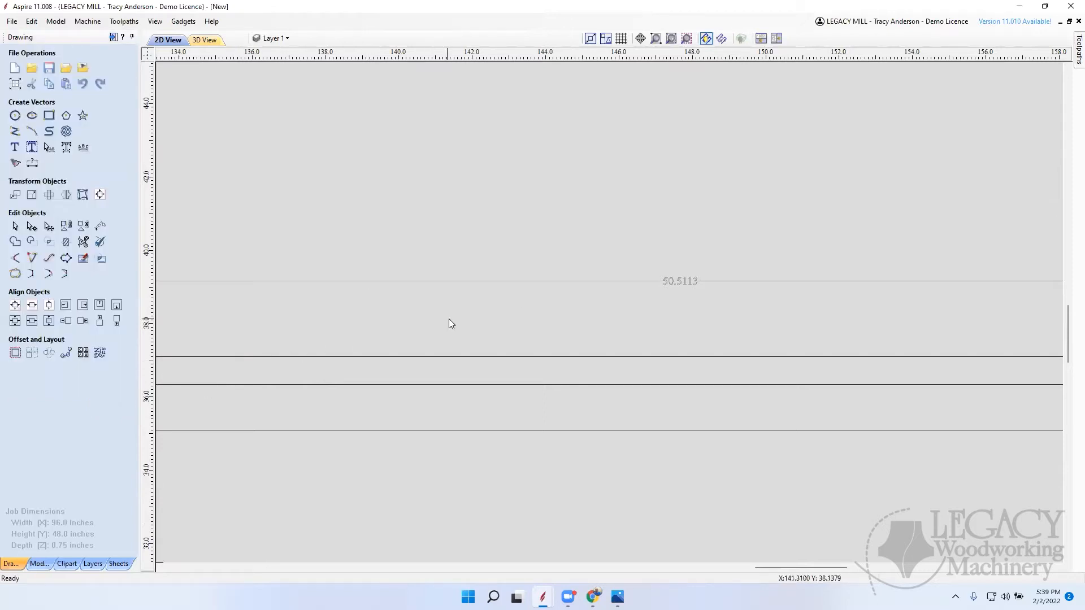
scroll(623, 289, down, 14)
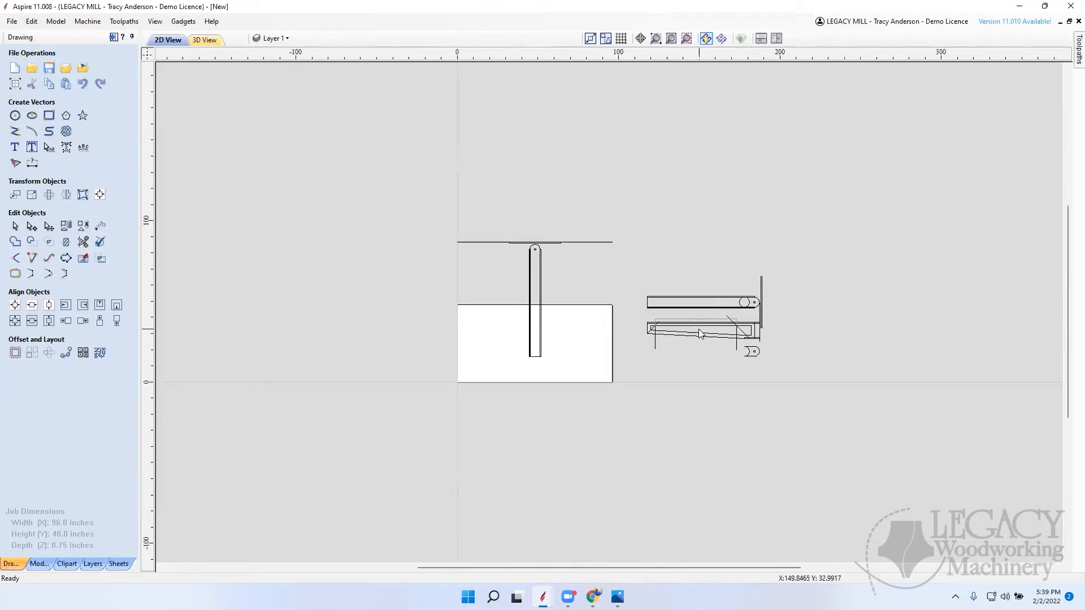
scroll(698, 329, up, 1)
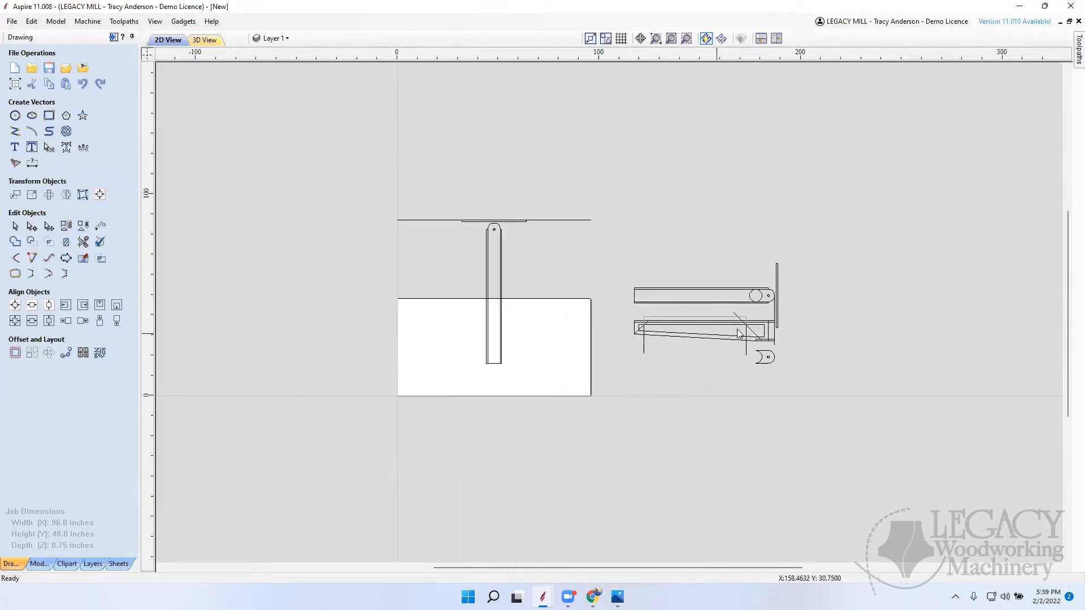
scroll(712, 329, up, 2)
scroll(712, 330, up, 15)
scroll(712, 330, down, 17)
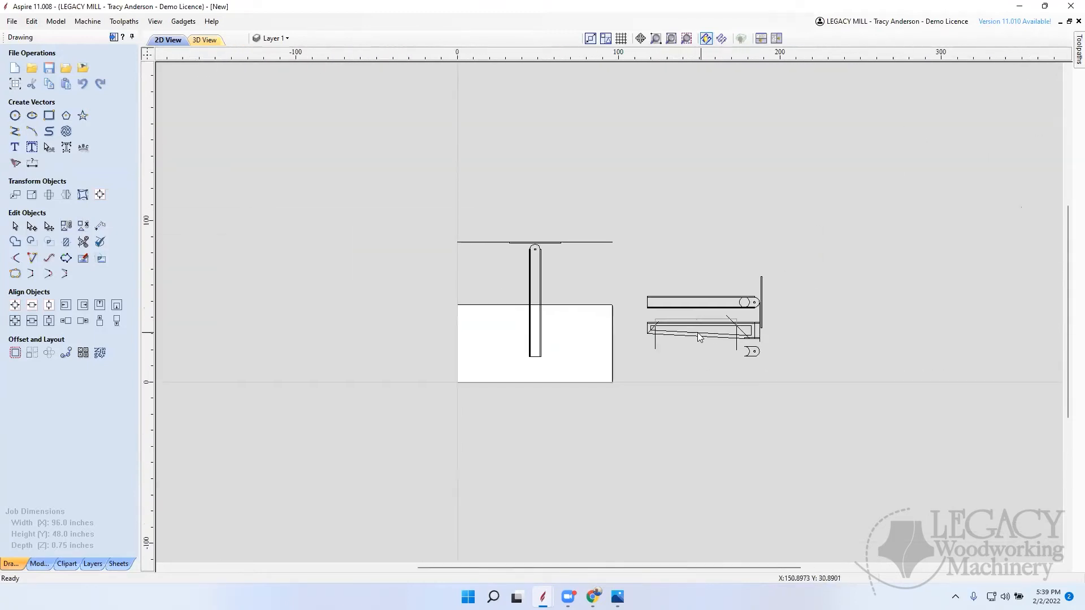
scroll(710, 332, up, 1)
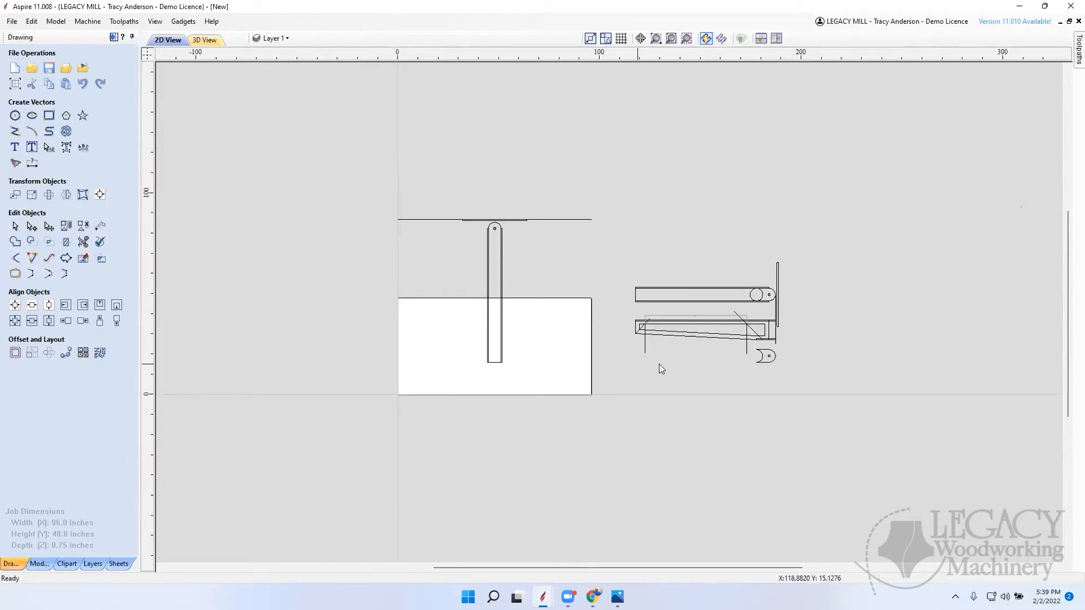
click(645, 343)
click(32, 353)
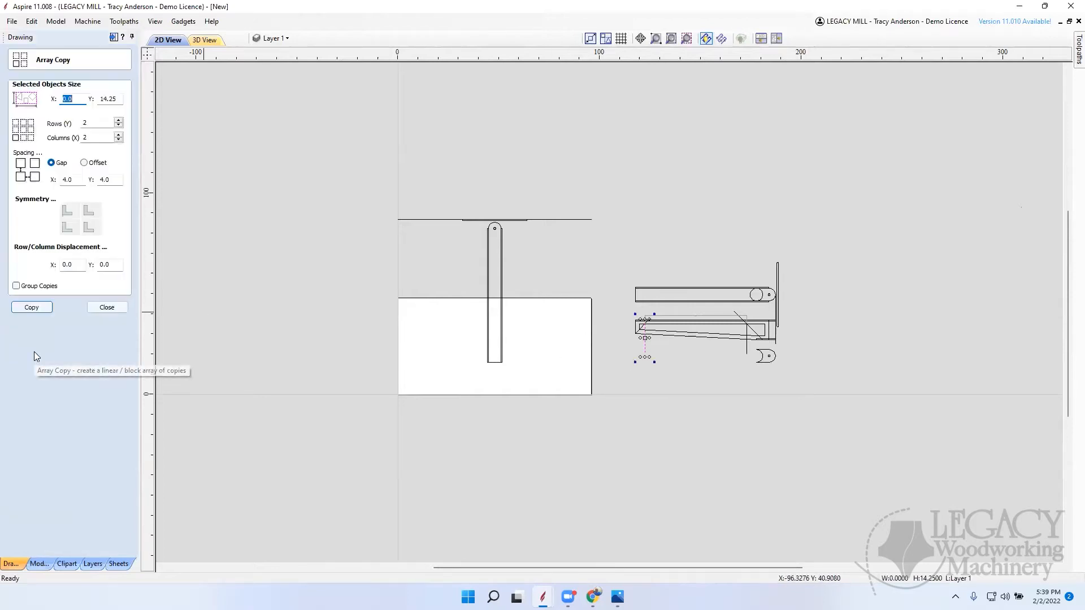
double_click(95, 124)
text(1)
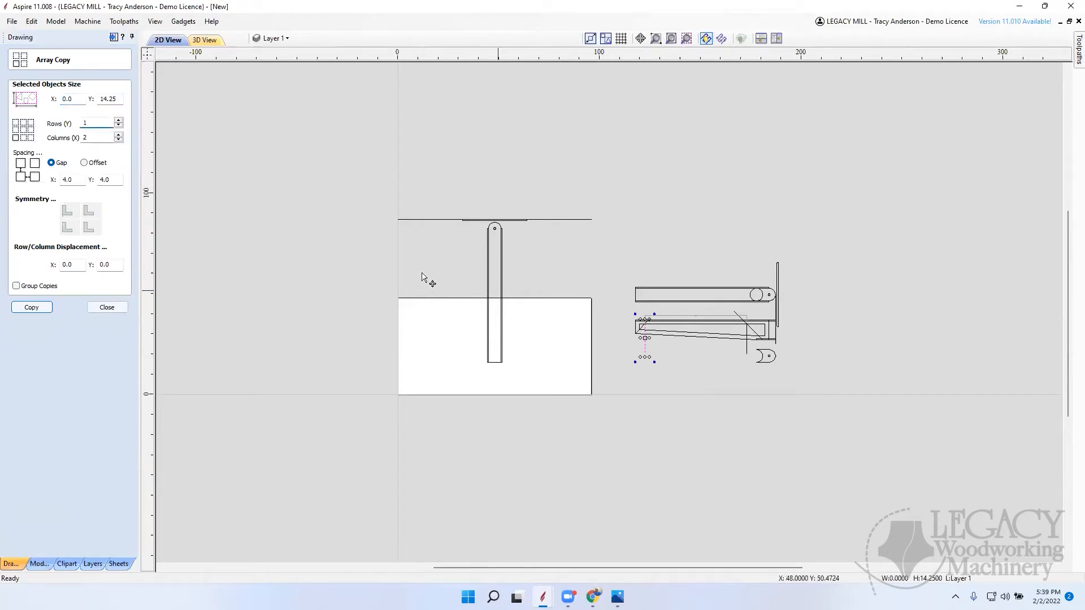
double_click(95, 138)
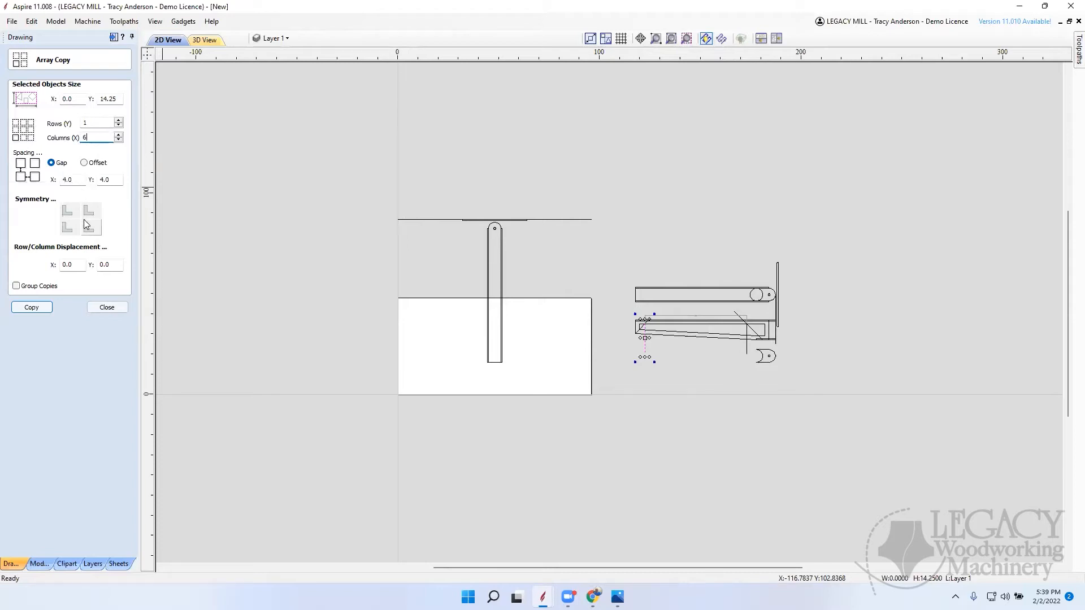
Step: Create the line copies using offset spacing of 50.51/5 inches in X and 0 in Y
click(84, 164)
click(113, 179)
text(0)
click(77, 181)
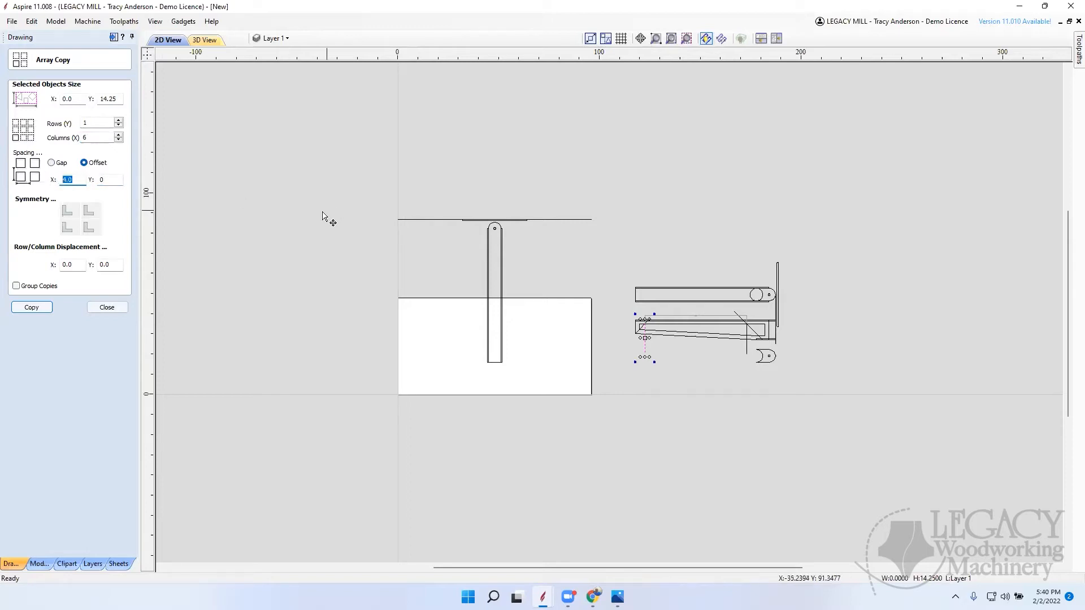
scroll(701, 320, up, 3)
scroll(701, 320, up, 10)
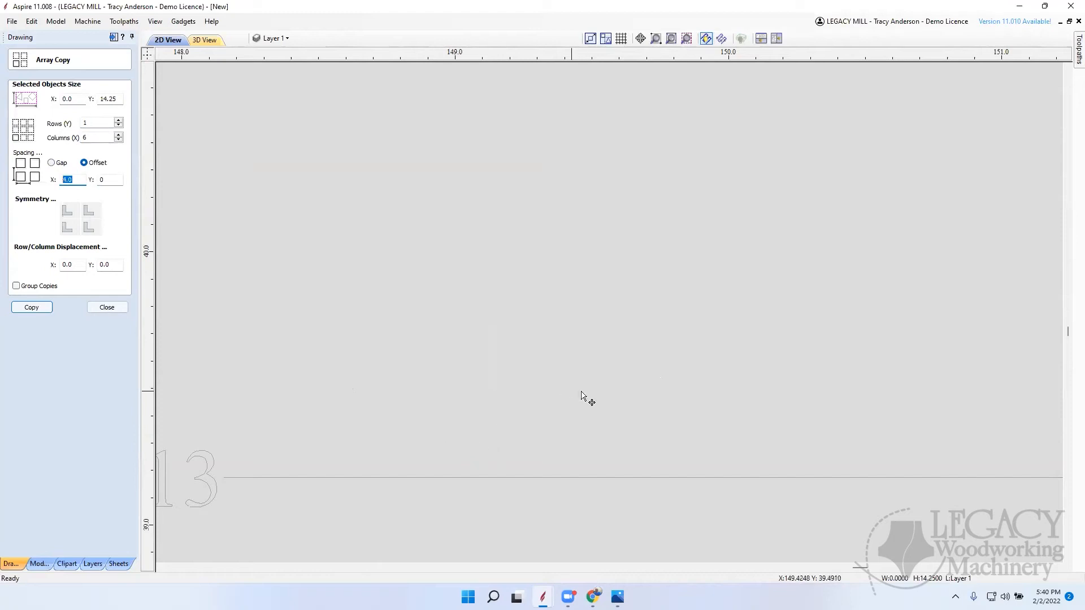
scroll(500, 409, down, 10)
scroll(492, 411, up, 5)
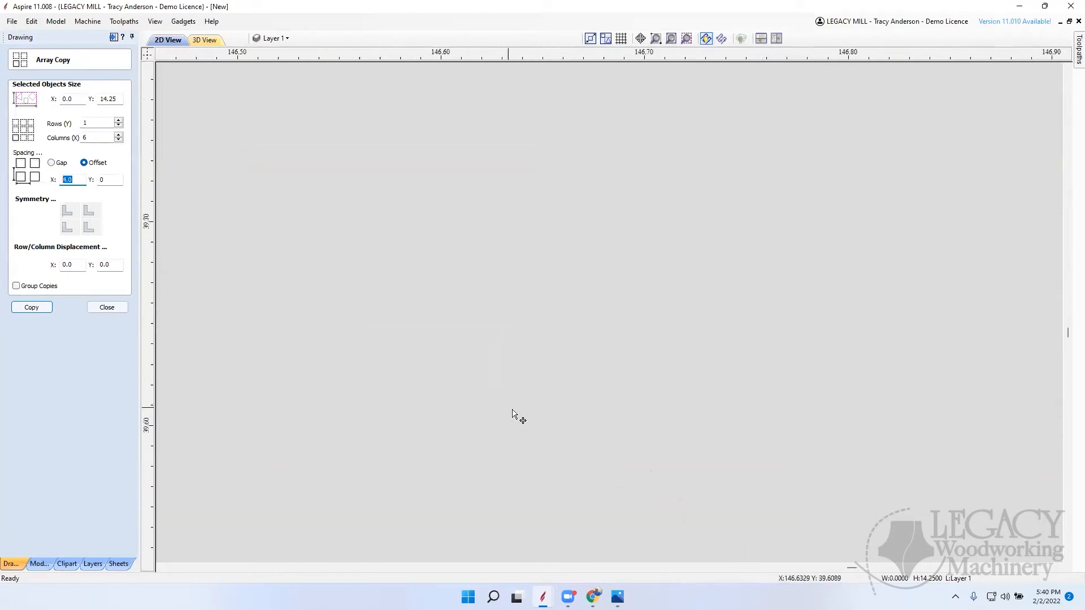
scroll(565, 438, down, 4)
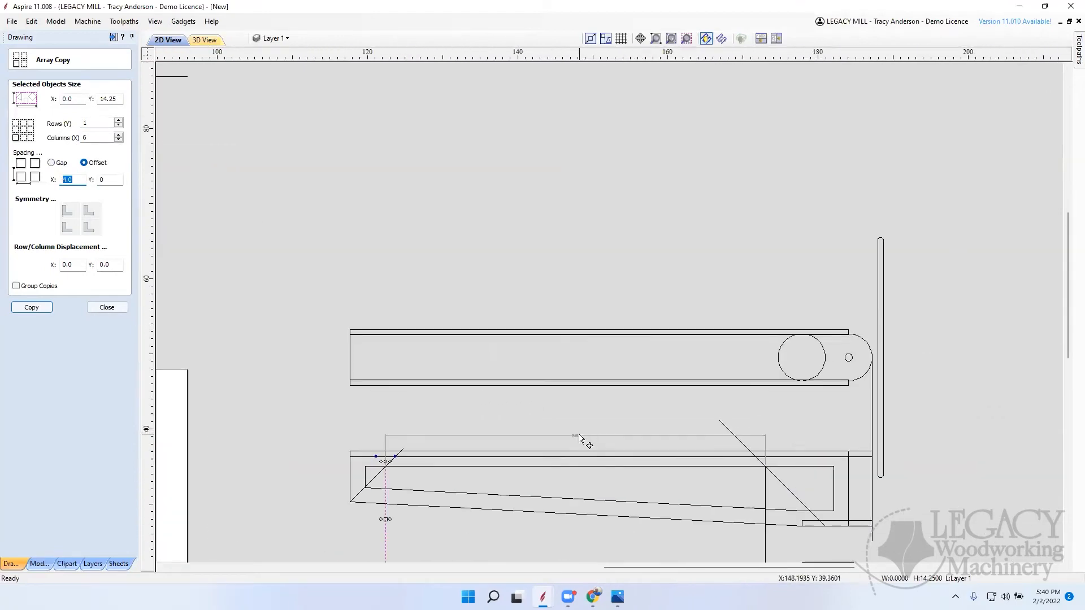
scroll(581, 443, up, 2)
scroll(575, 454, up, 1)
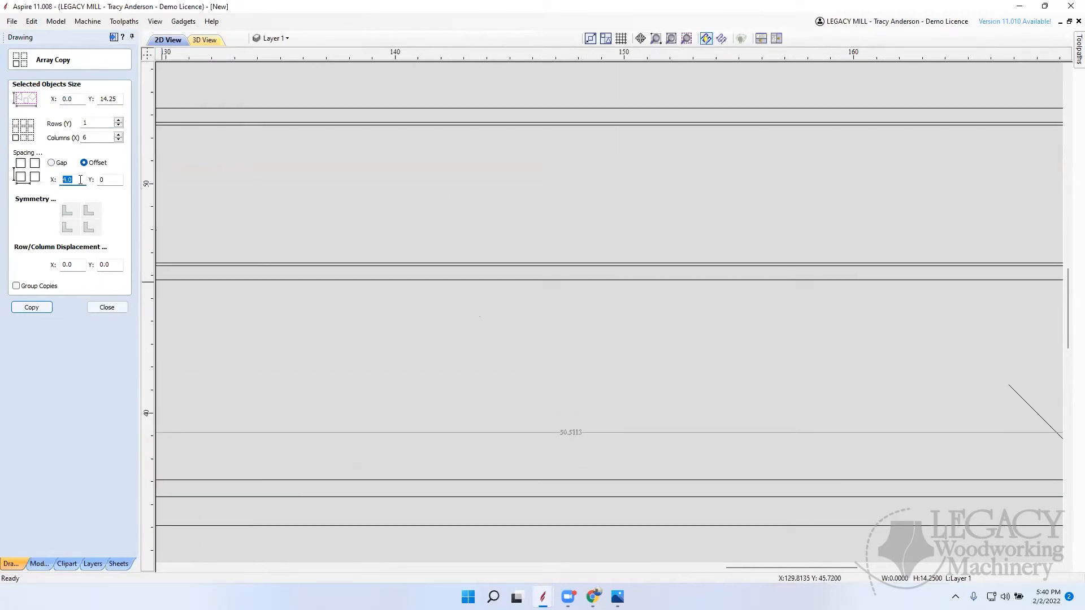
text(.51/)
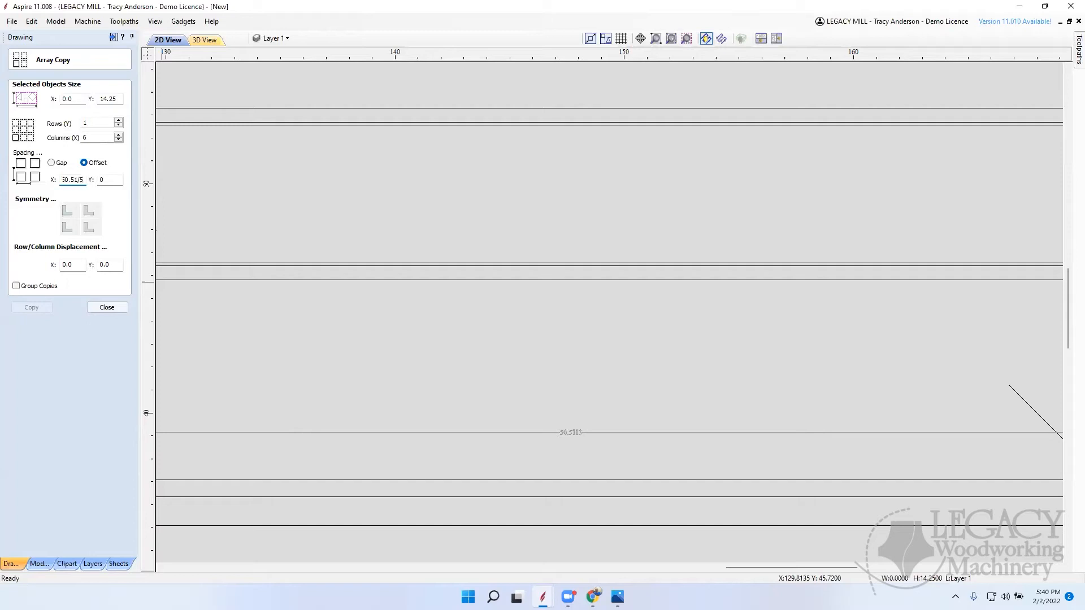
text(5=)
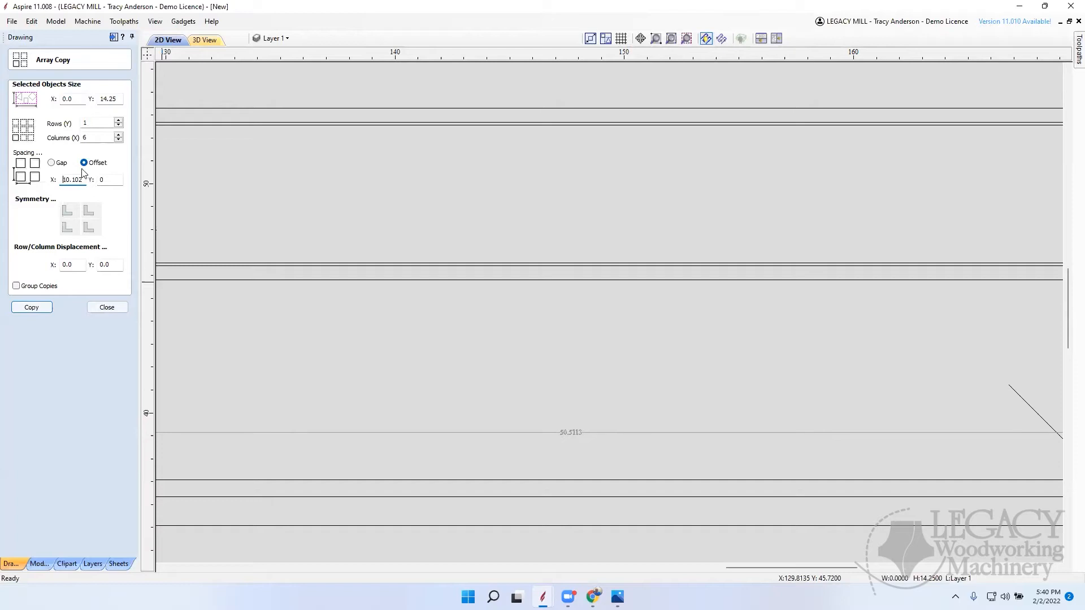
click(43, 308)
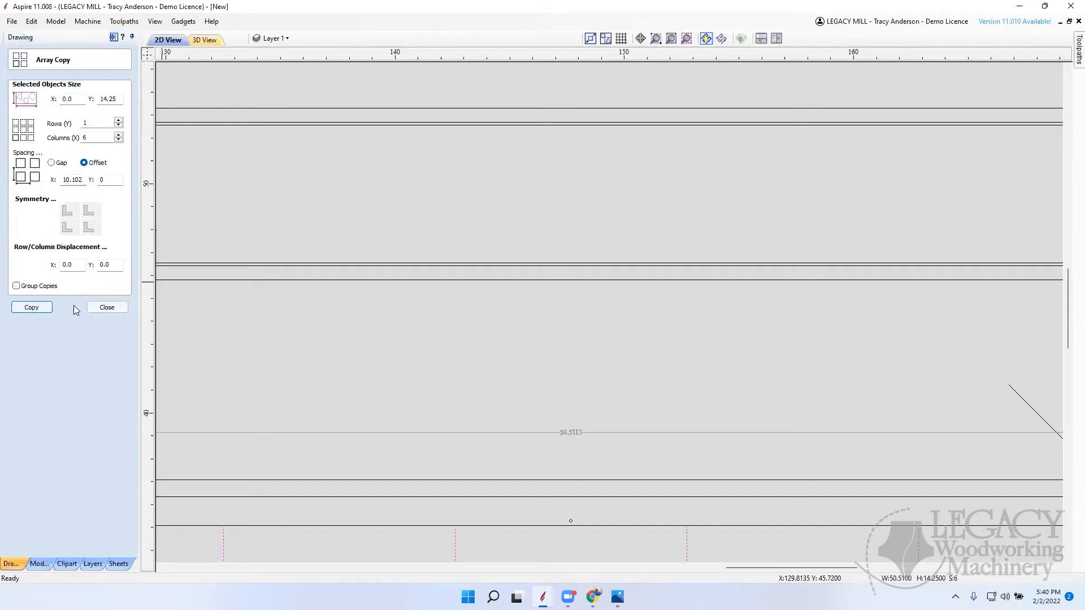
click(103, 308)
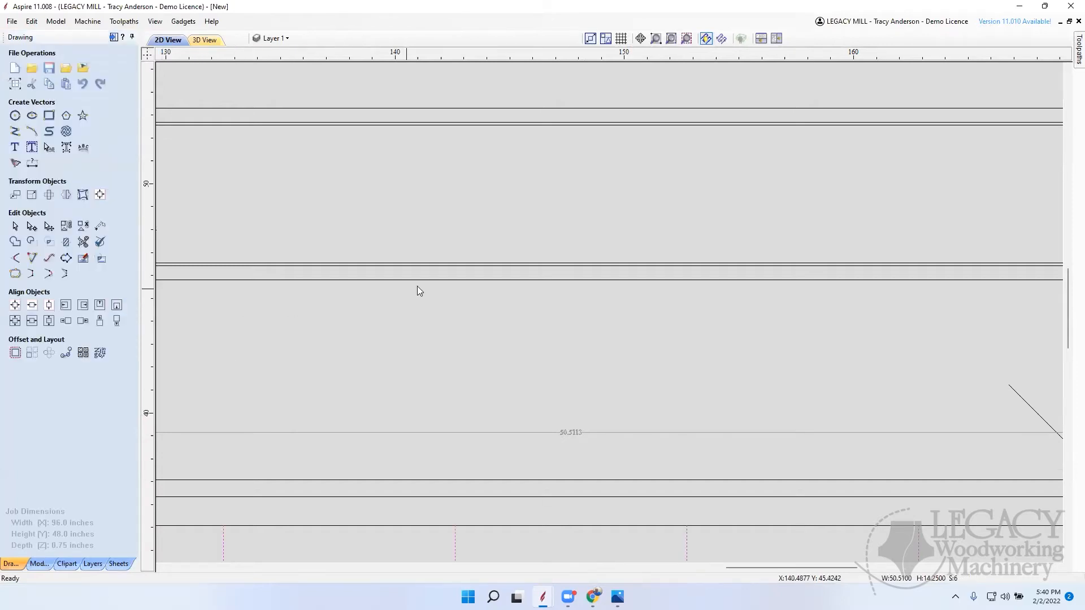
Step: Offset the six vertical lines by 1 inch to both sides, keeping the originals
scroll(417, 286, down, 5)
scroll(669, 345, up, 3)
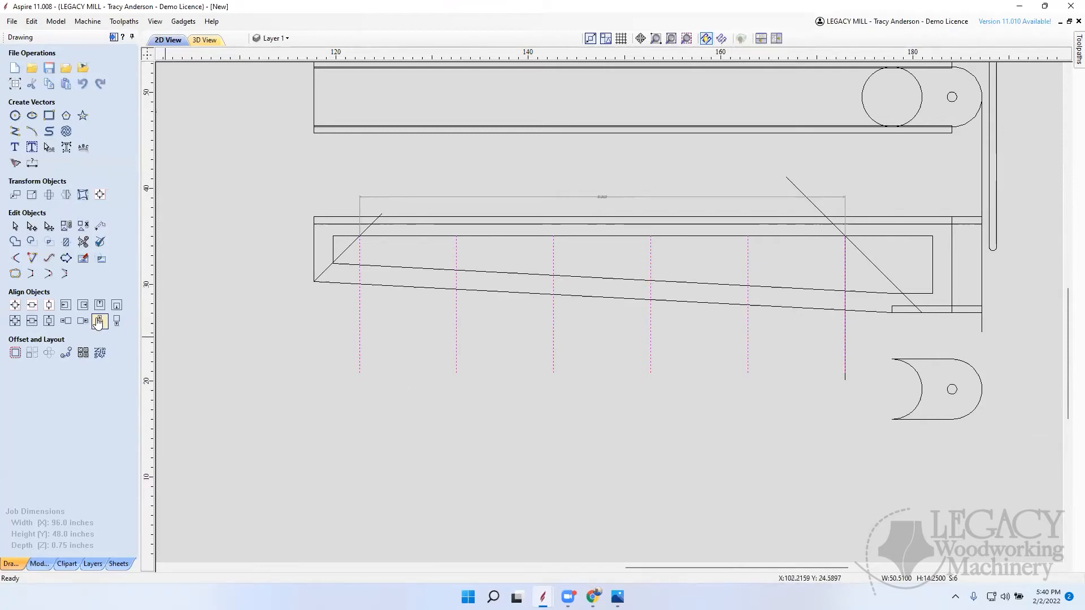
click(17, 352)
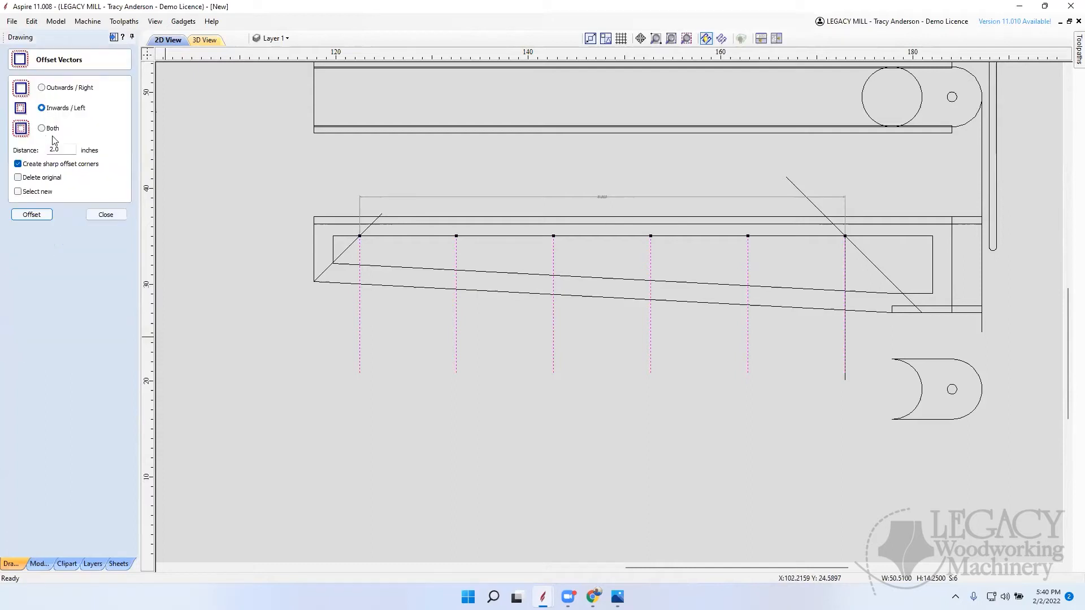
drag(67, 147, 22, 145)
text(1)
click(32, 215)
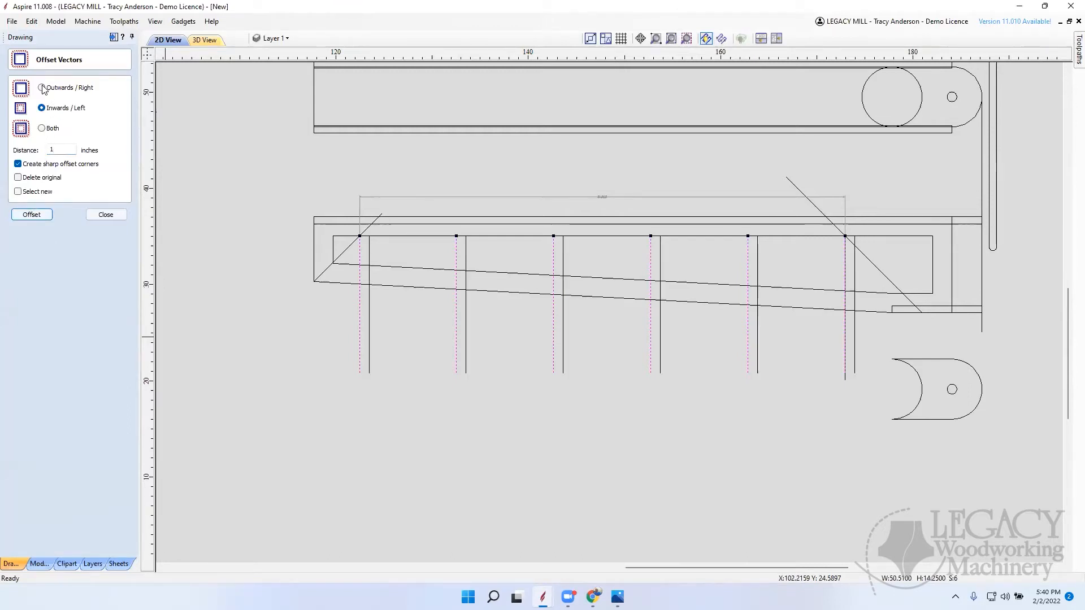
click(42, 87)
click(40, 215)
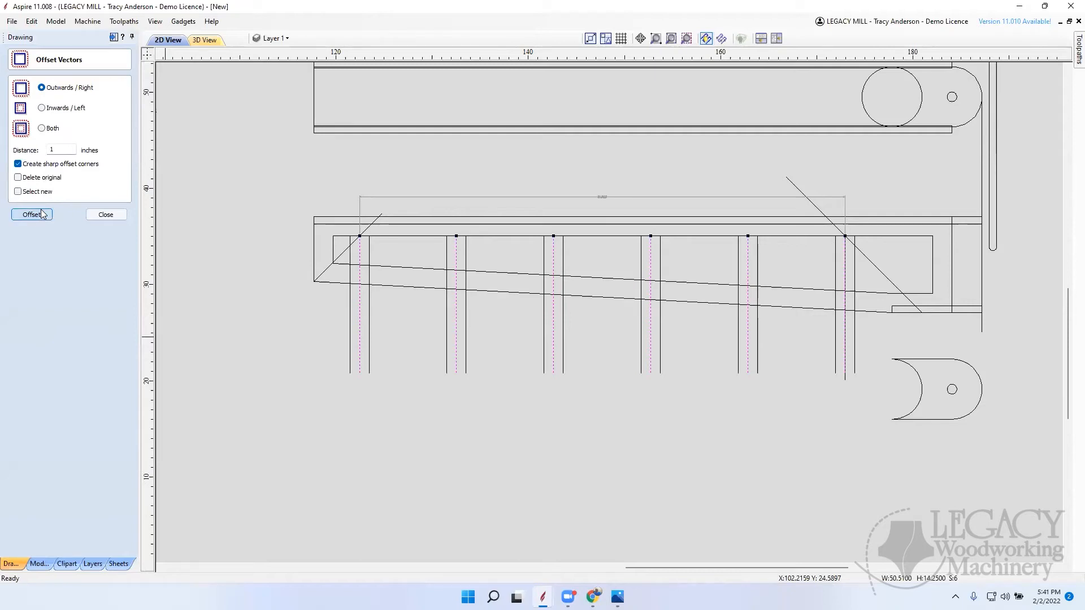
click(108, 215)
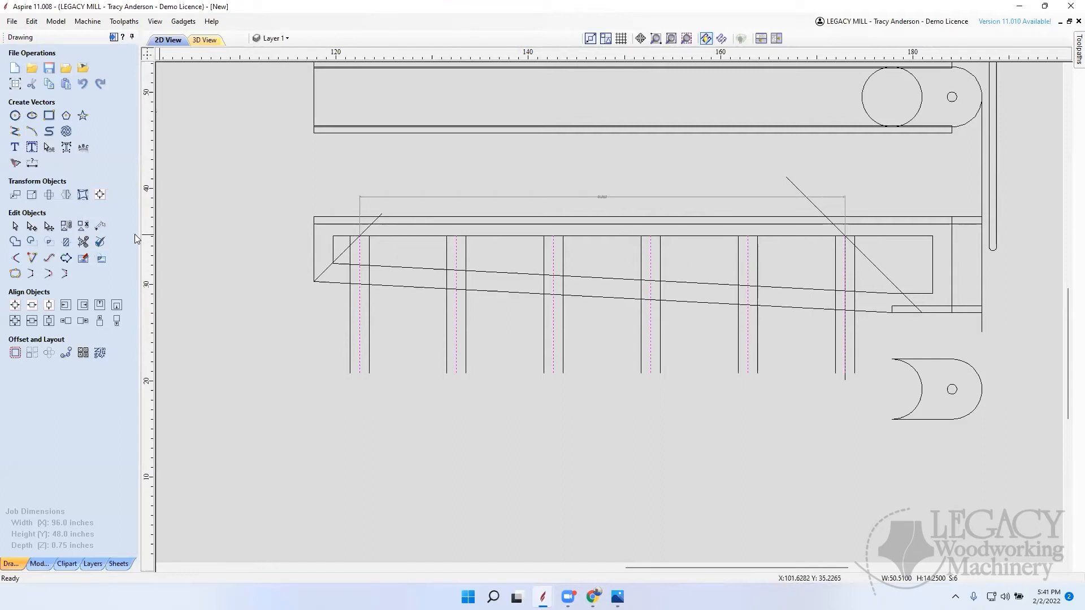
Step: Trim the inset outline's edges between the second pair of offset lines from the narrow end, and those lines where they cross the lower border
click(83, 241)
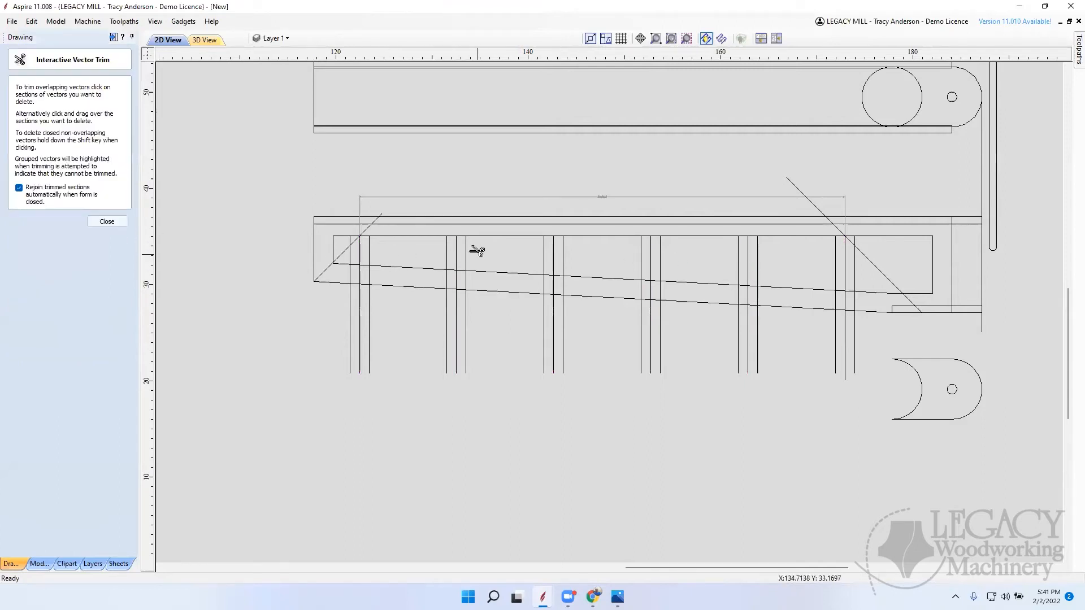
scroll(460, 237, up, 5)
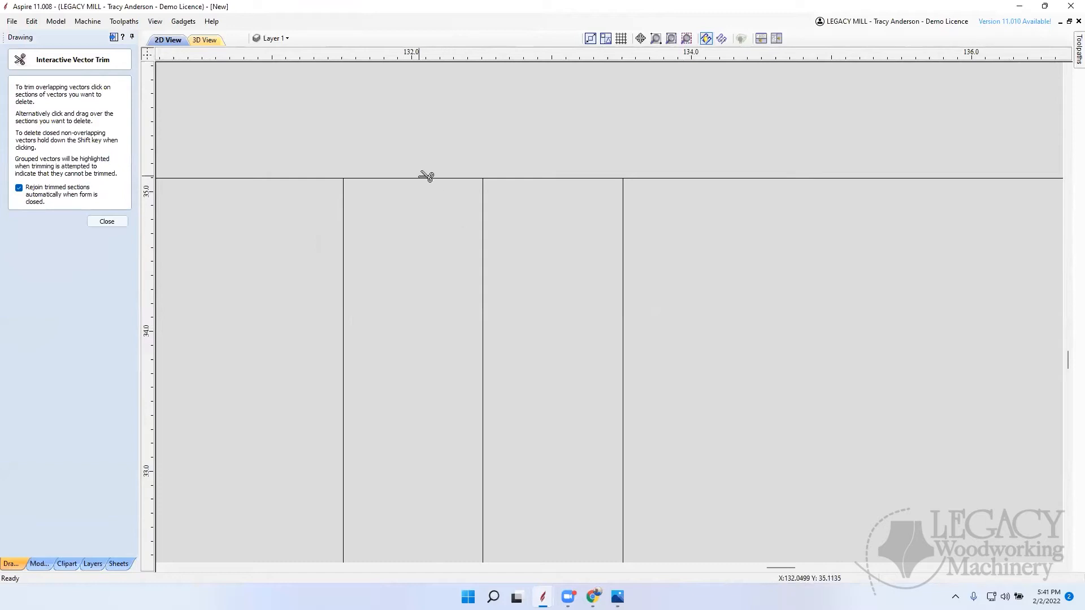
click(426, 177)
click(535, 177)
click(490, 232)
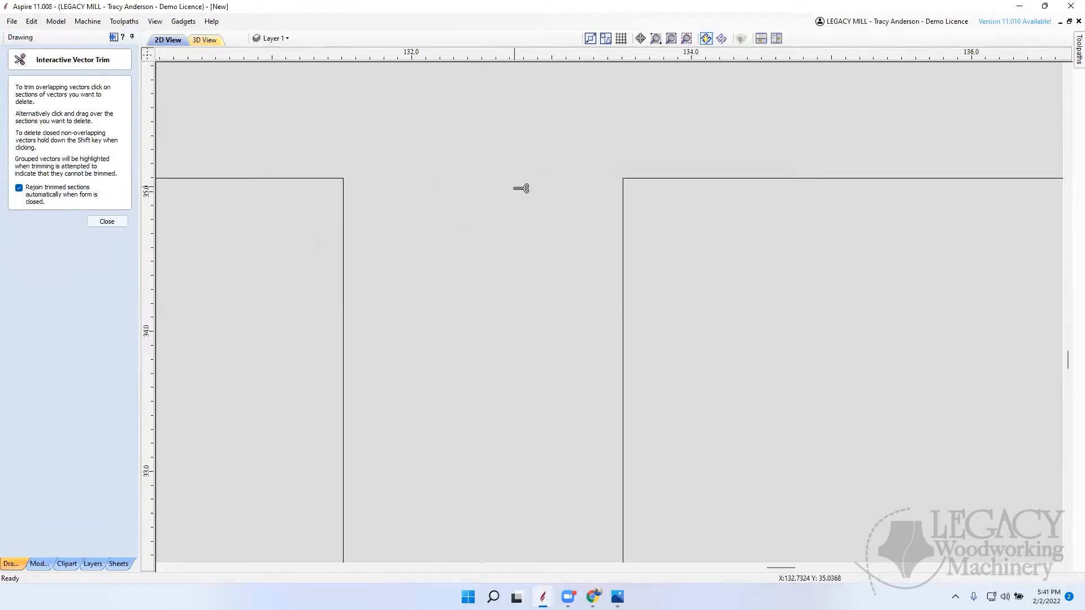
scroll(521, 183, down, 5)
scroll(522, 238, up, 3)
scroll(517, 238, up, 1)
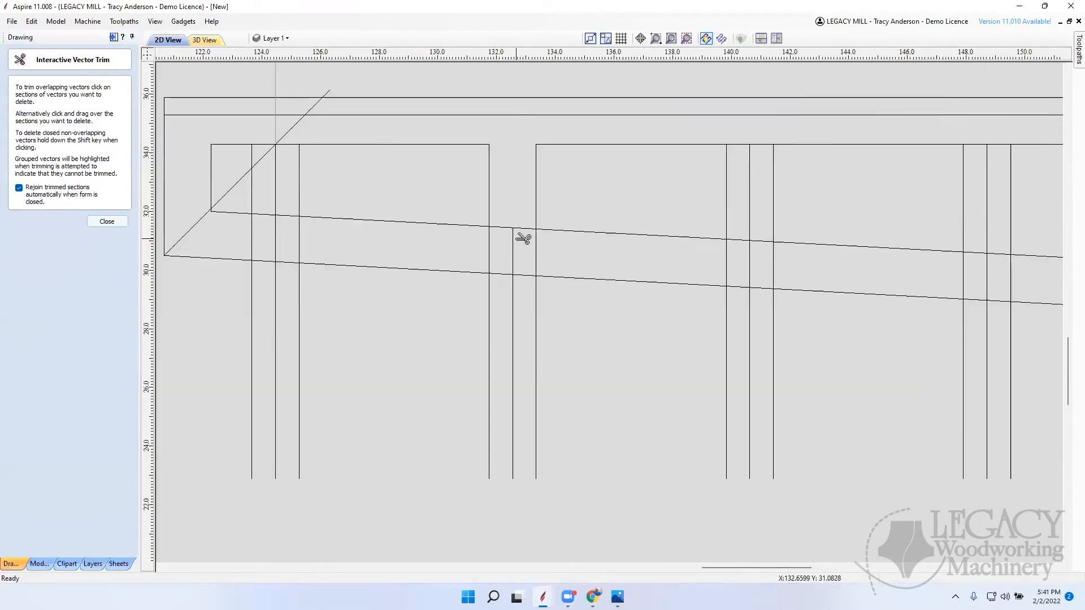
click(497, 226)
click(480, 248)
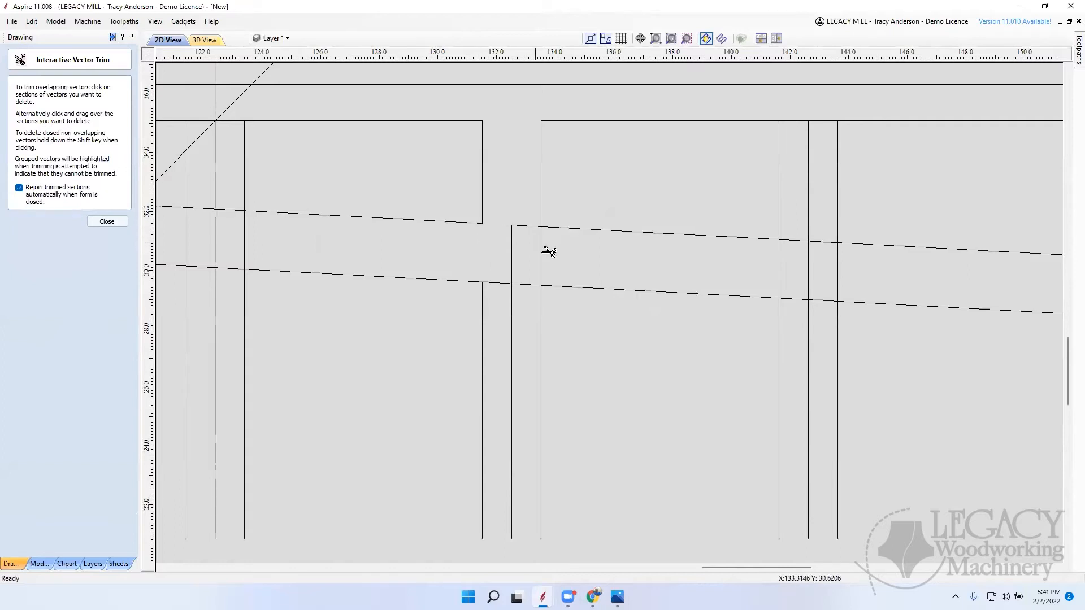
click(541, 256)
click(529, 227)
Step: Trim the inset outline's edges between the third pair of offset lines, and those lines' segments across the lower border
click(779, 265)
click(794, 240)
click(794, 121)
click(824, 120)
click(823, 241)
click(839, 262)
Step: Trim the inset edges between the narrow end's first center line and its inner offset line, clearing that offset line across the lower border
scroll(833, 290, down, 8)
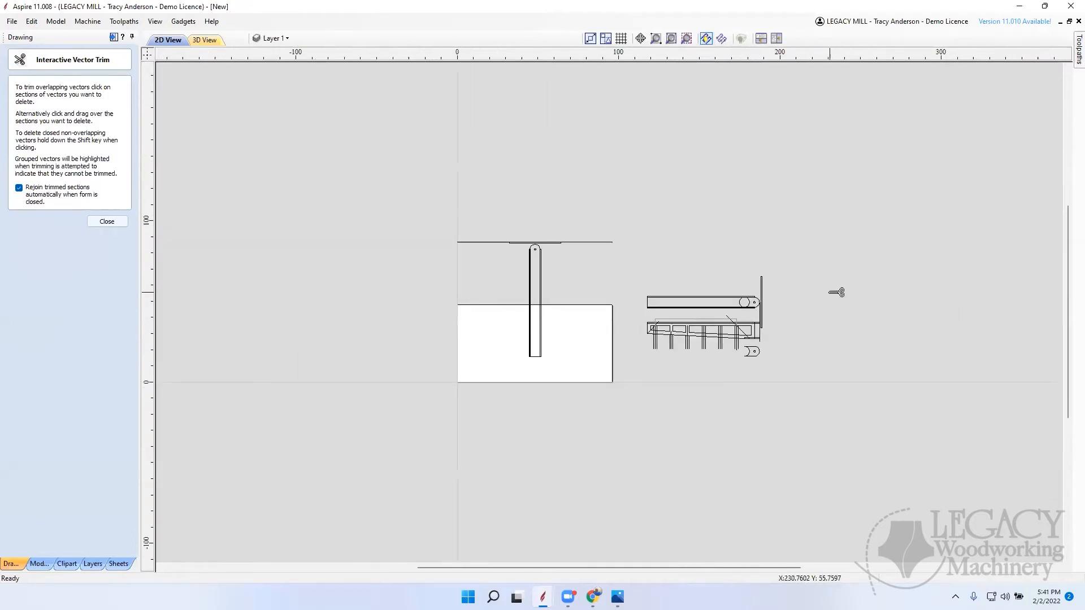
scroll(686, 338, up, 6)
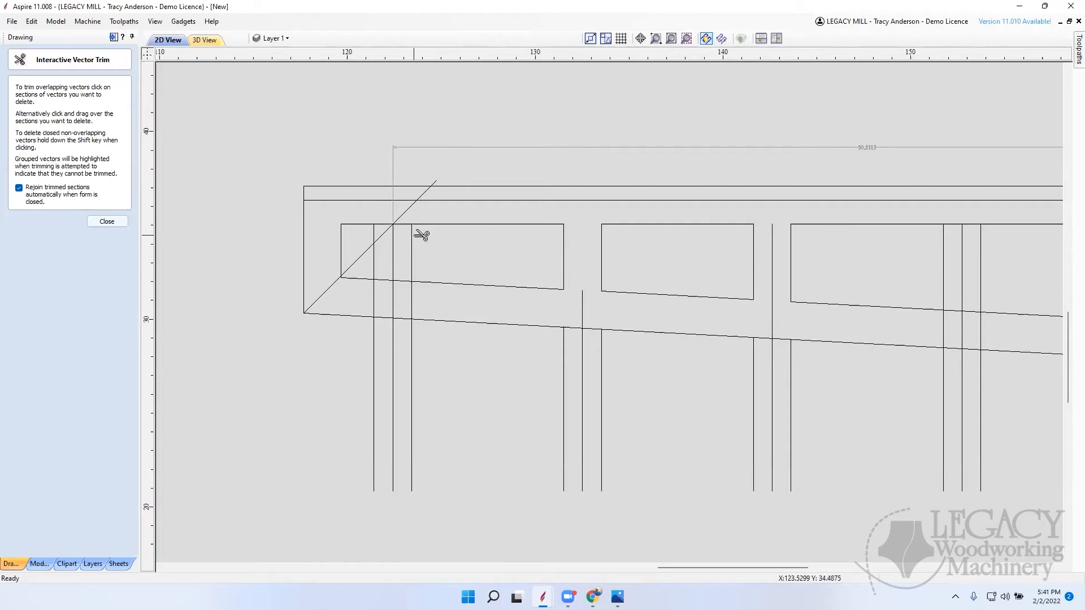
click(407, 225)
click(403, 281)
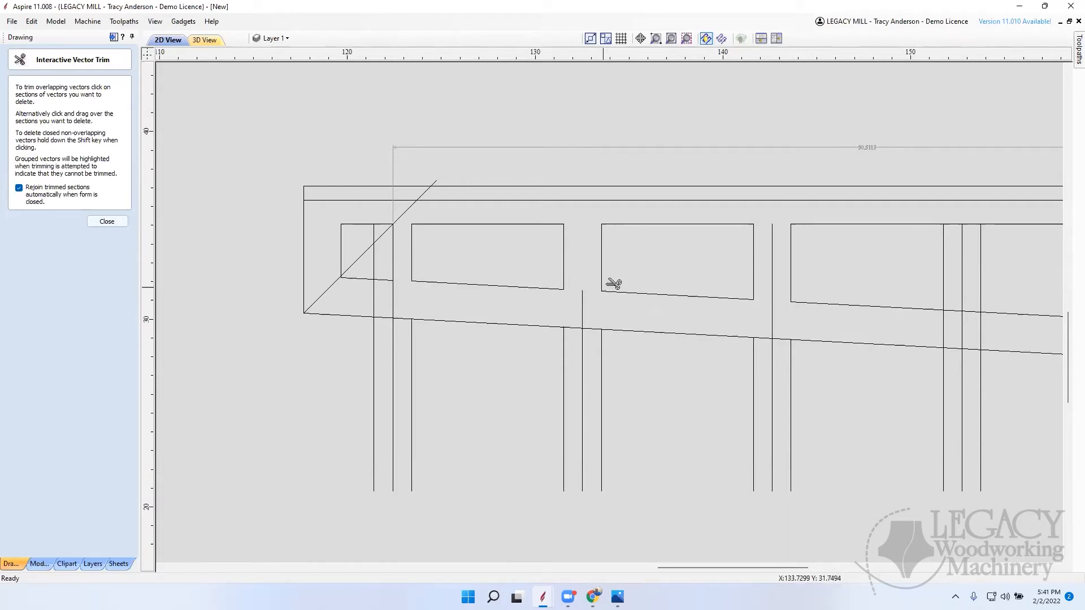
Step: Trim the inset outline's edges between the fourth pair of offset lines, and those lines' segments across the lower border
scroll(607, 266, down, 5)
scroll(733, 280, up, 8)
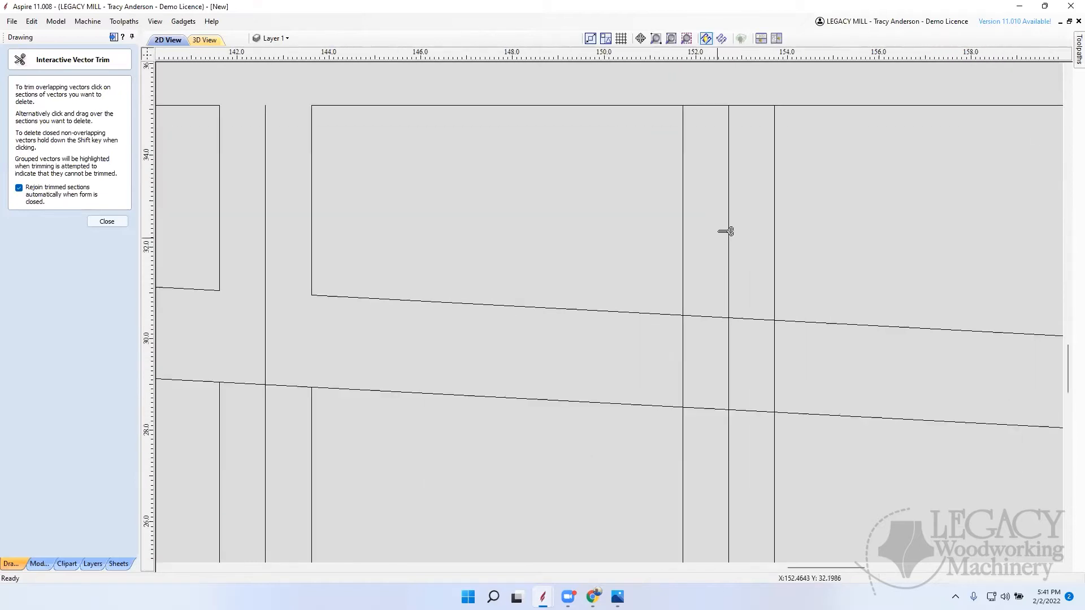
click(755, 106)
click(760, 320)
click(710, 318)
click(683, 340)
click(773, 343)
scroll(554, 290, down, 4)
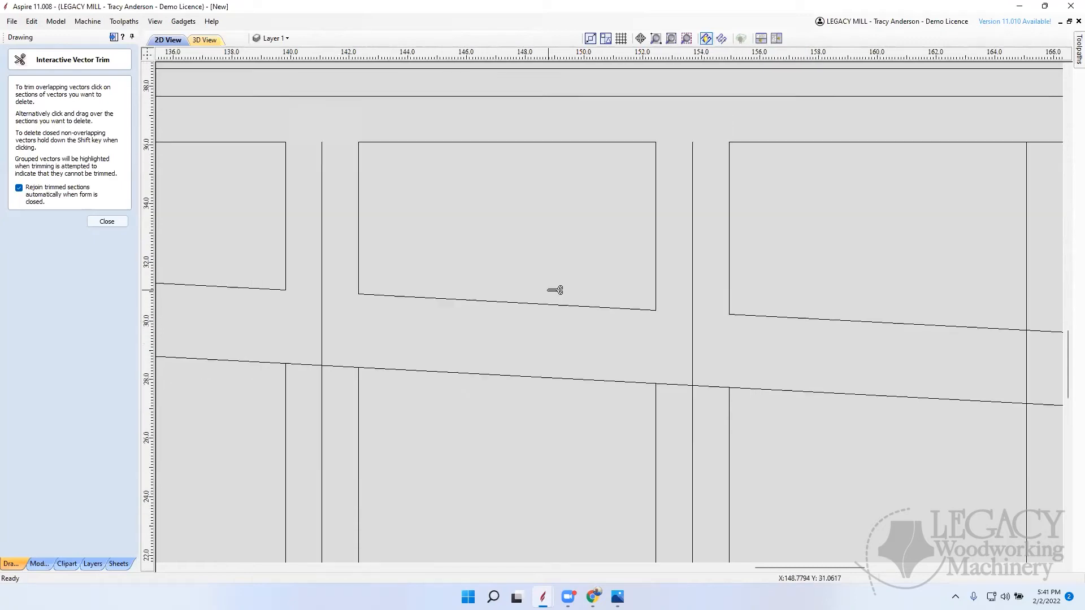
Step: Trim the inset outline's lower edge between the fifth pair of offset lines, and those lines where they cross the lower border
scroll(699, 281, up, 6)
scroll(675, 274, down, 5)
scroll(734, 333, up, 3)
click(505, 225)
click(480, 249)
click(541, 228)
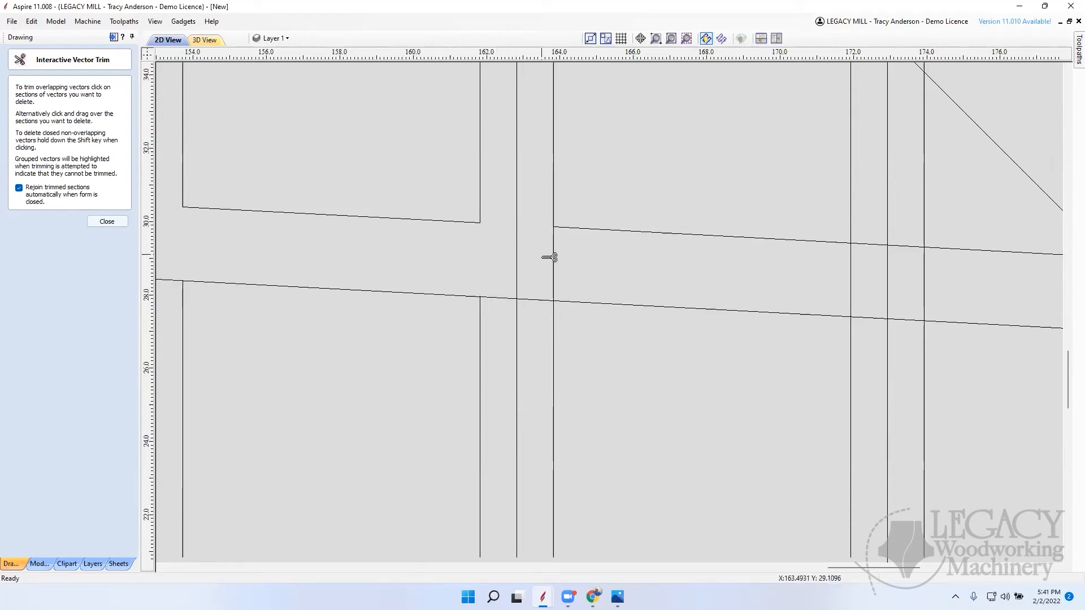
click(555, 262)
scroll(559, 319, down, 4)
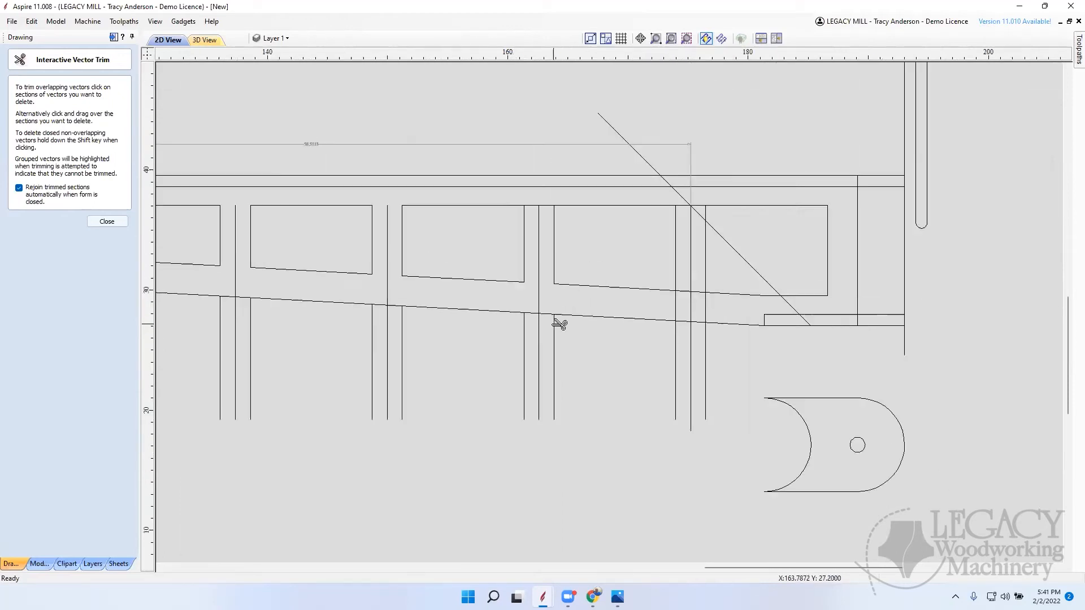
Step: Trim the inset outline's upper and lower edges between the last pair of offset lines near the wide end, and the crossing line segment below
scroll(694, 331, up, 5)
scroll(662, 330, down, 4)
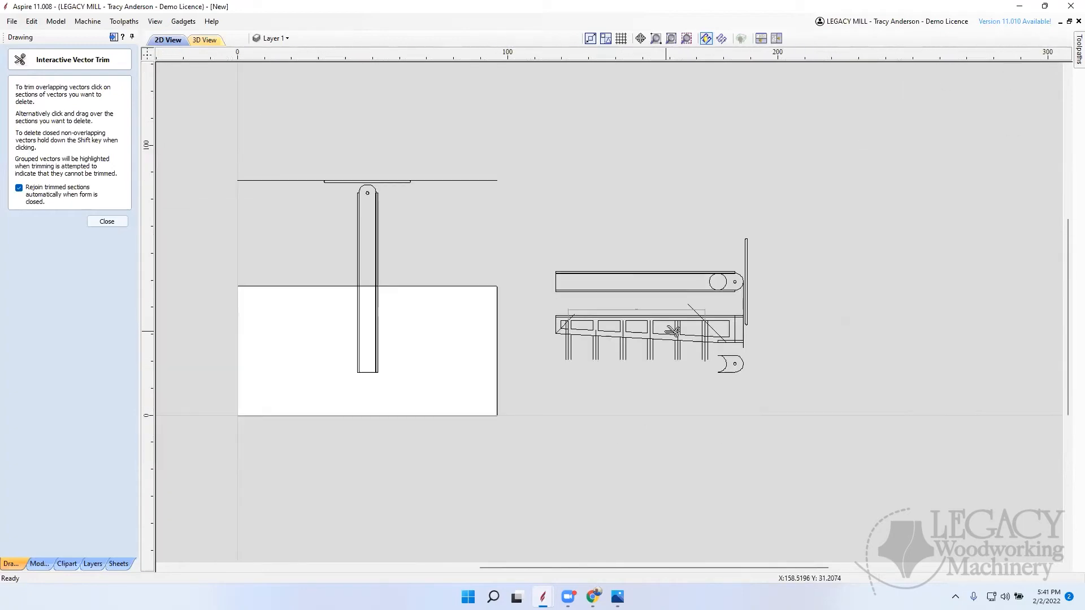
scroll(683, 328, up, 2)
scroll(685, 316, up, 3)
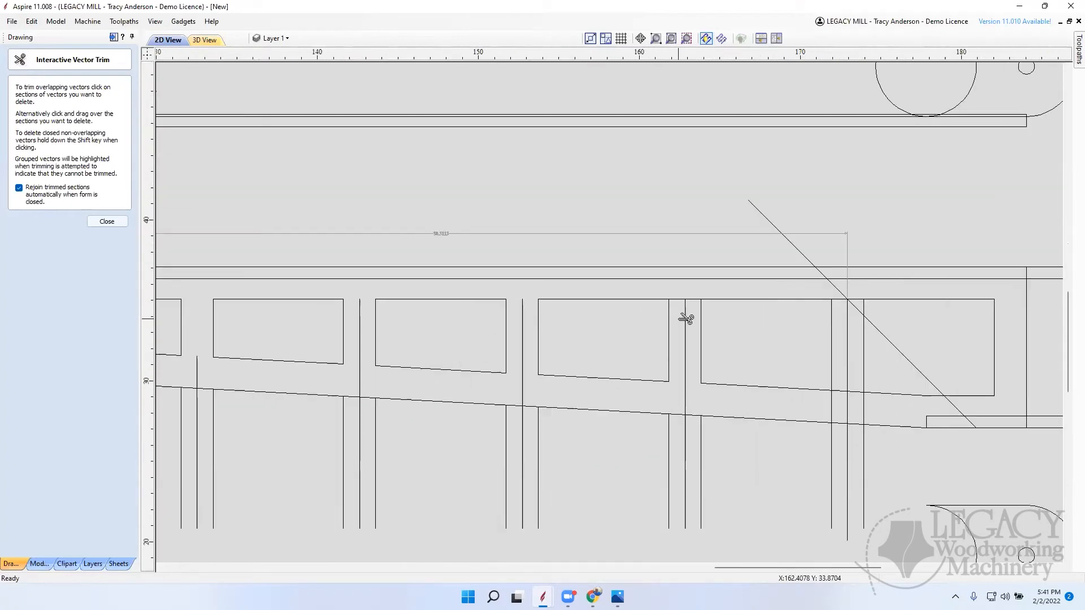
click(697, 300)
click(842, 300)
click(842, 390)
click(832, 405)
click(107, 222)
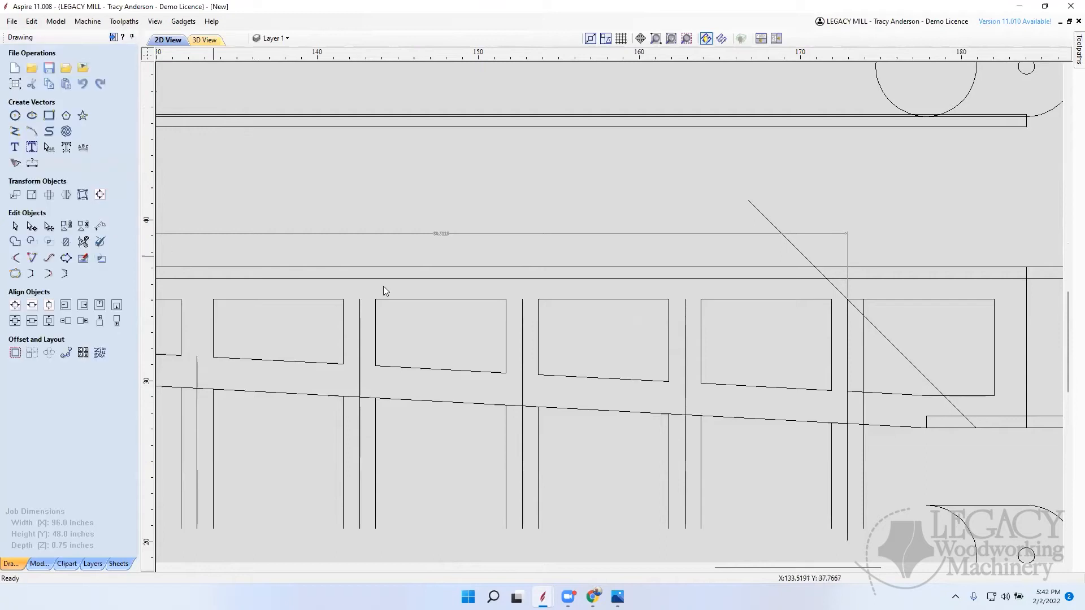
click(595, 303)
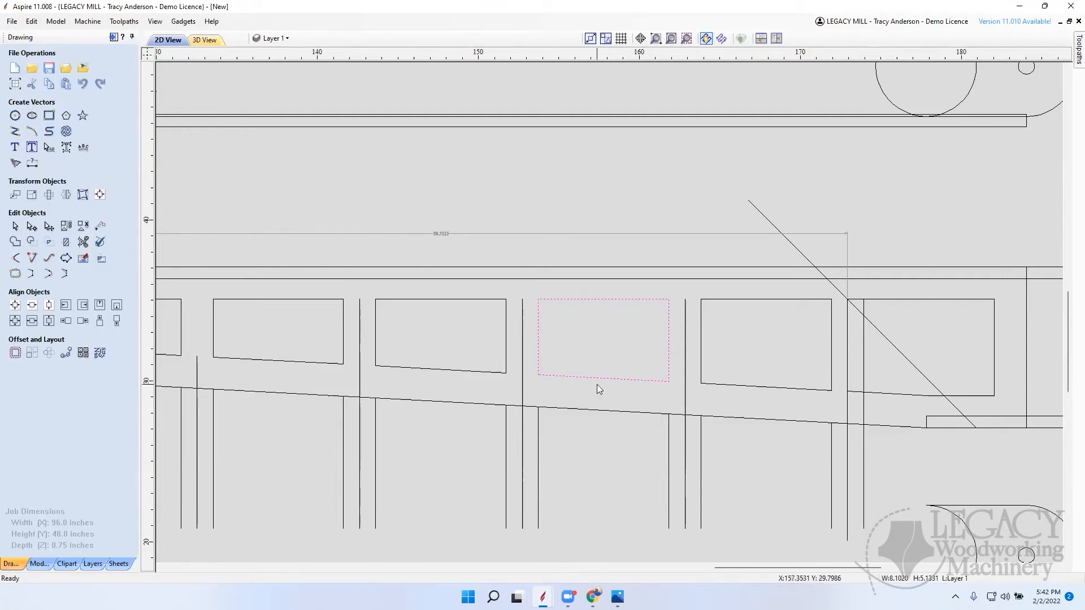
Step: Delete the leftover upright lines, the length dimension and the partial openings at both ends, keeping the five full inset openings
scroll(688, 398, down, 5)
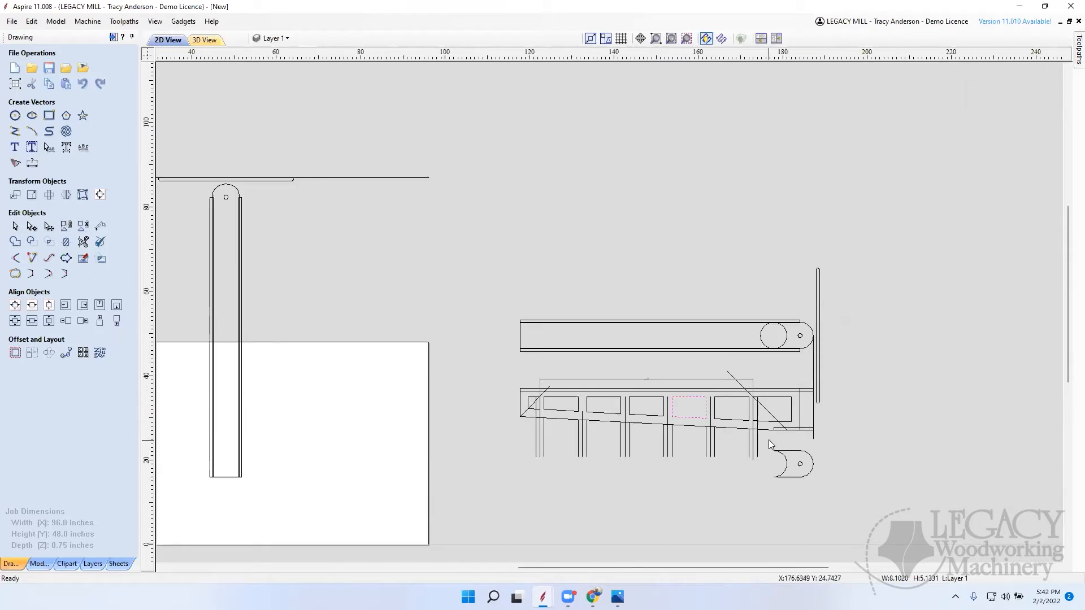
drag(540, 461, 520, 463)
key(Delete)
scroll(547, 405, up, 2)
click(741, 364)
key(Delete)
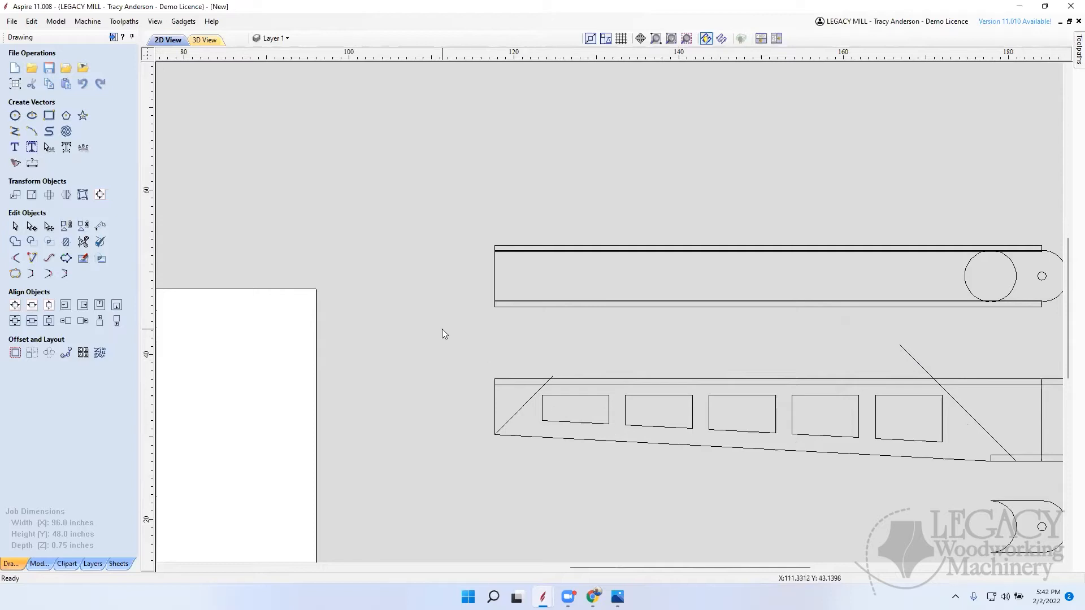
Step: Draw a vertical line about 24 inches long from the first opening's upper corner at the narrow end up across the pivoting board
click(16, 132)
click(542, 395)
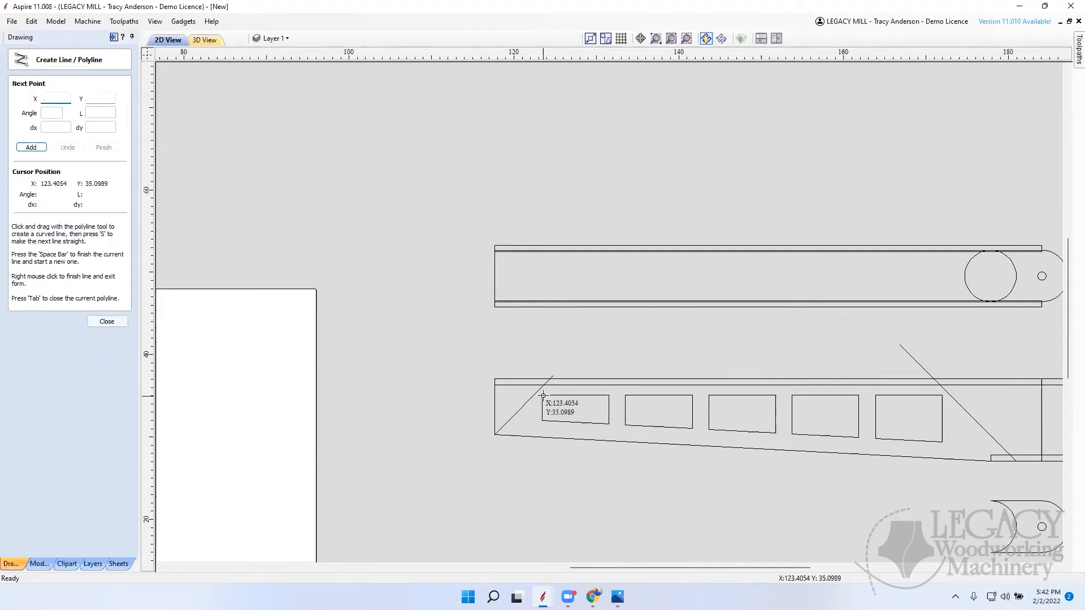
click(542, 198)
key(space)
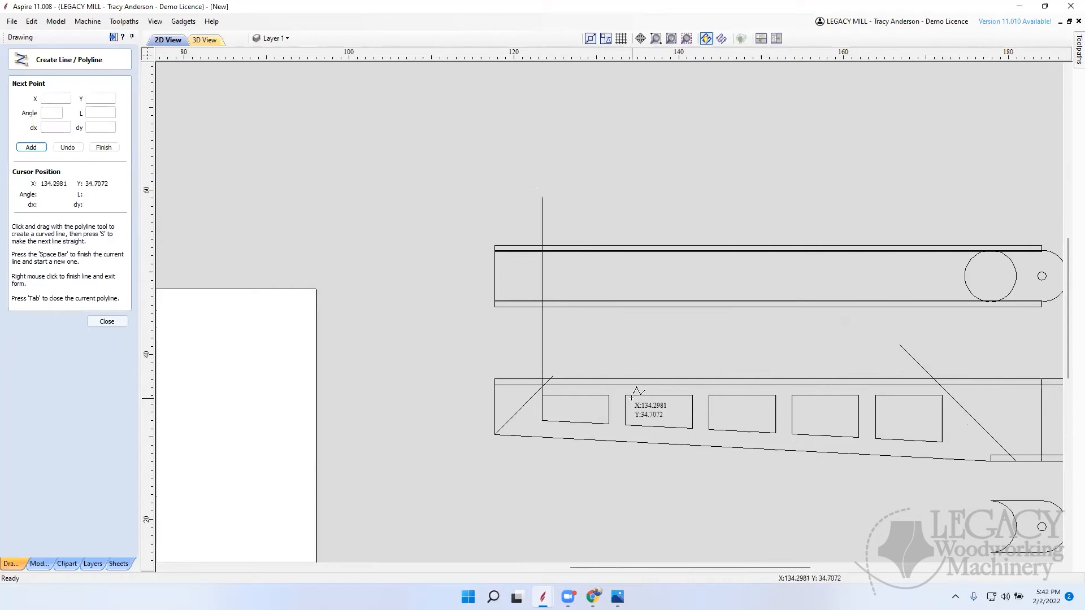
click(609, 387)
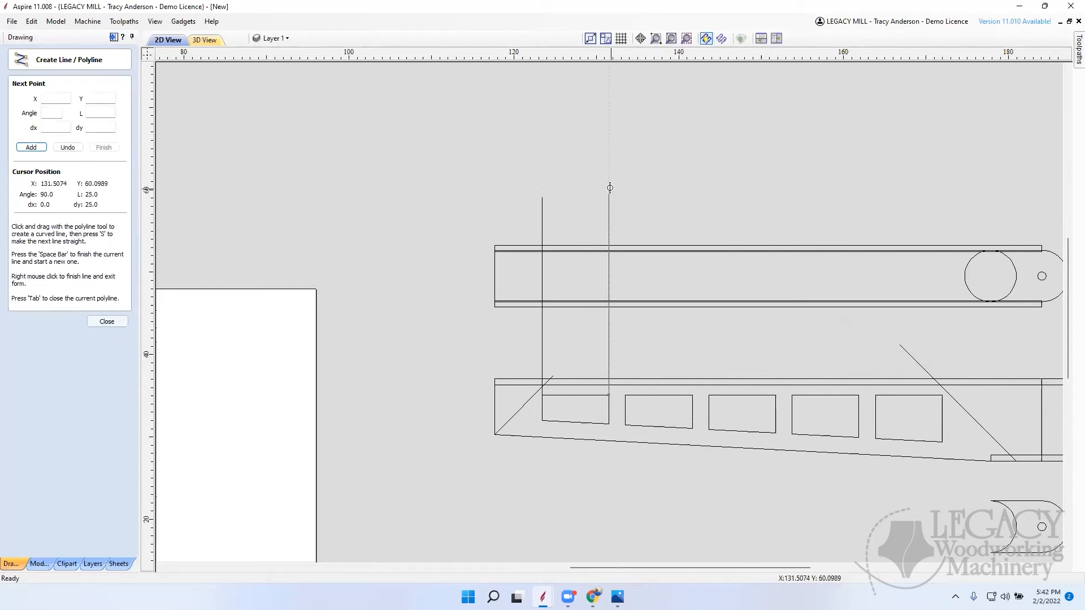
right_click(604, 187)
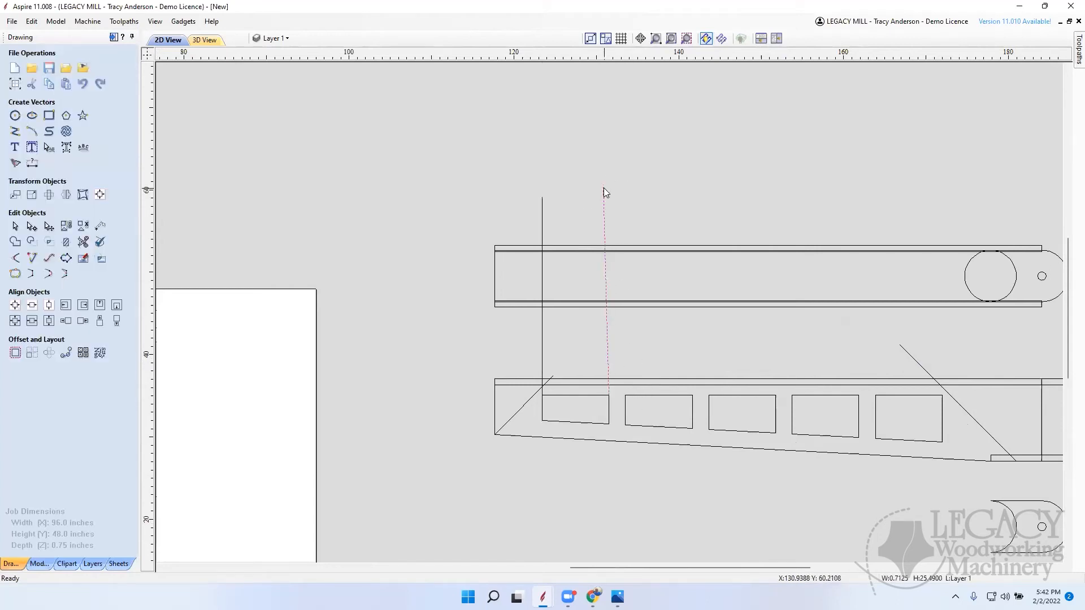
Step: Draw 22-inch vertical lines up across the board from the first opening's other upper corner and the second opening's nearest upper corner
click(15, 131)
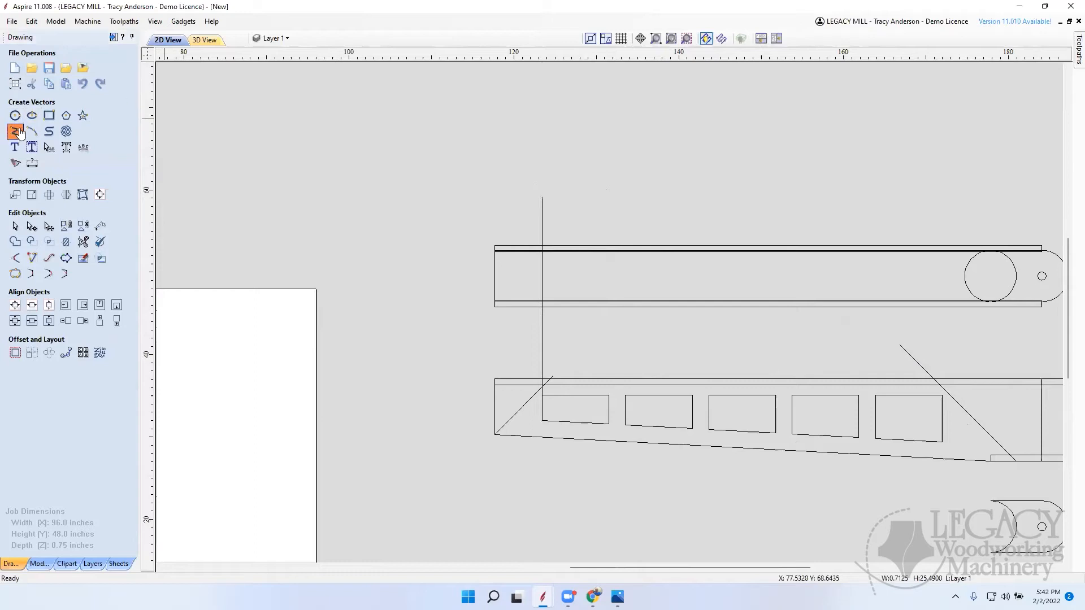
click(609, 395)
click(610, 214)
key(space)
click(625, 396)
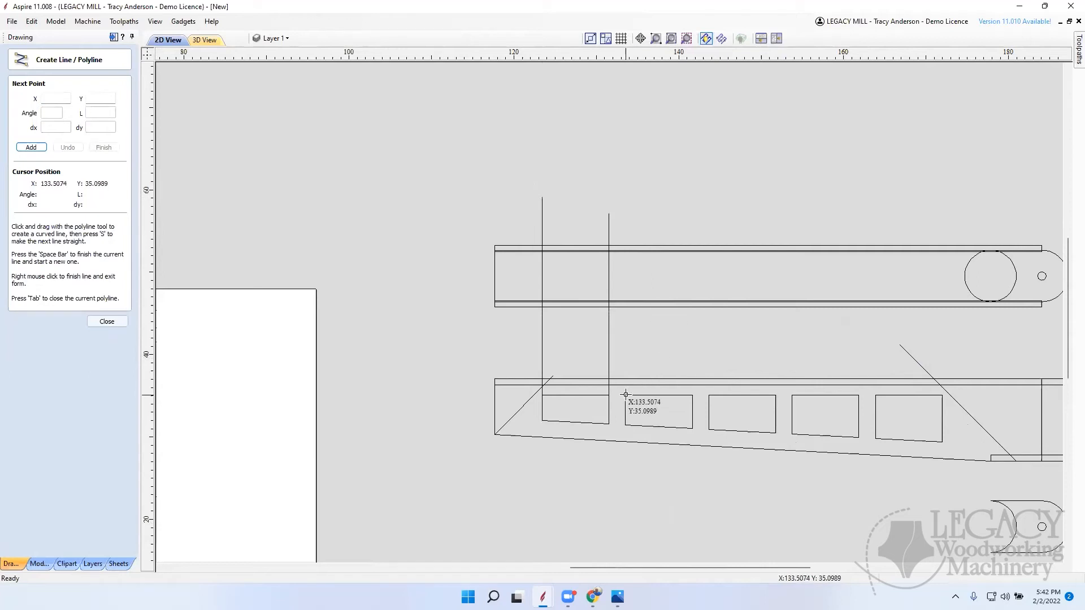
click(627, 213)
key(space)
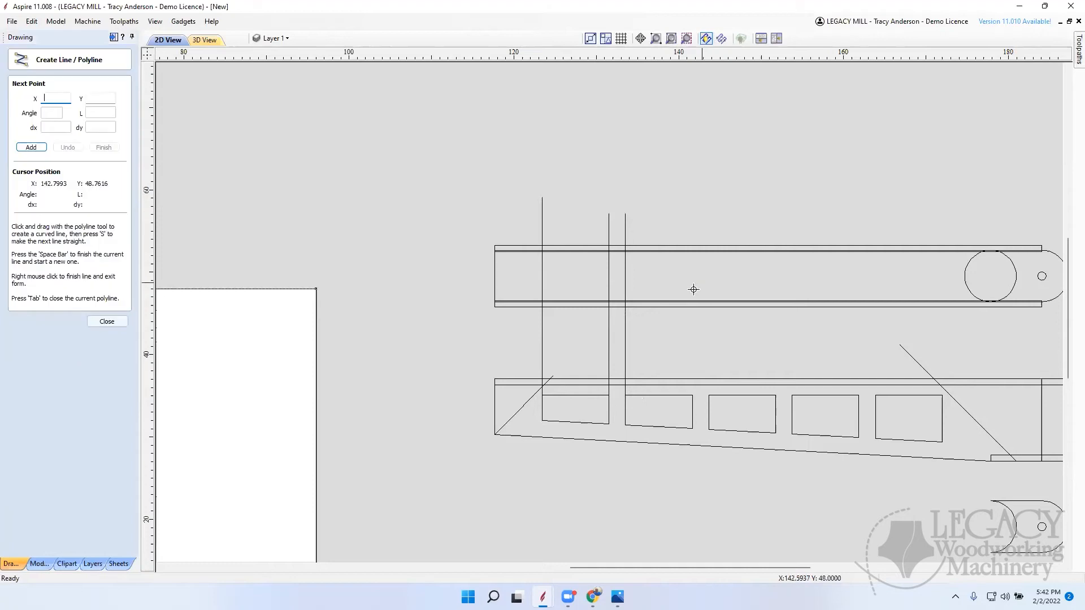
click(112, 323)
Step: Copy the 22-inch line at the second opening onto that opening's far upper corner
click(626, 333)
click(626, 330)
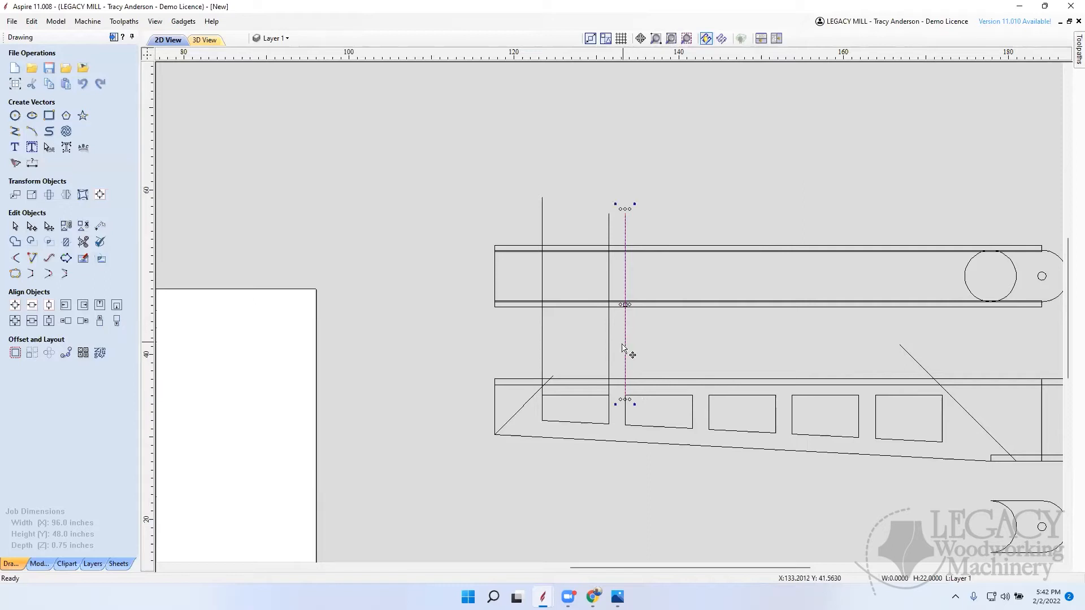
ctrl+drag(626, 394, 693, 397)
key(Escape)
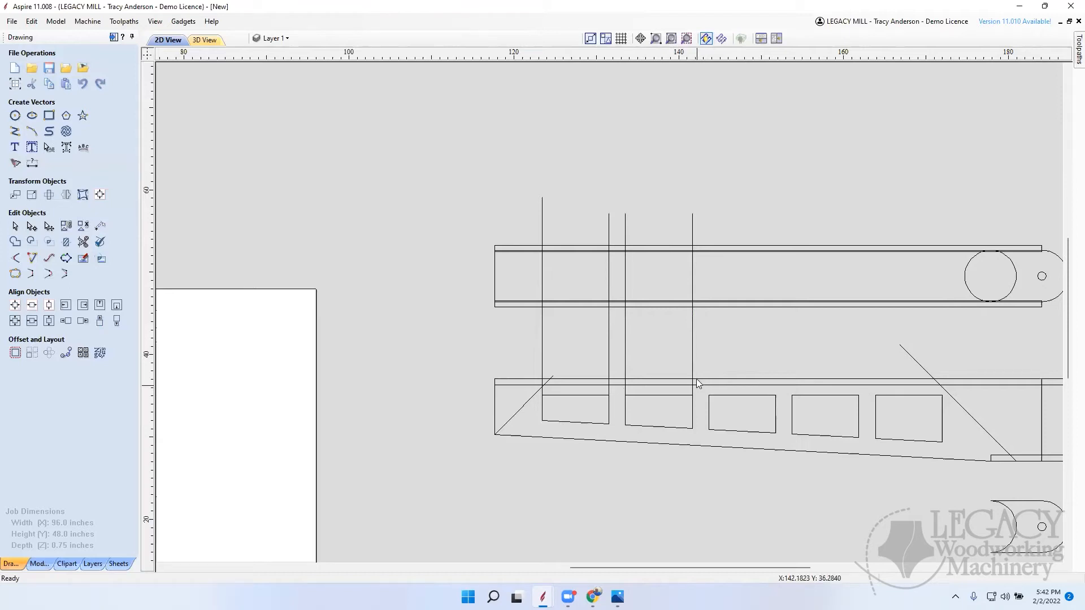
Step: Copy the vertical line onto both upper corners of the third opening
click(692, 356)
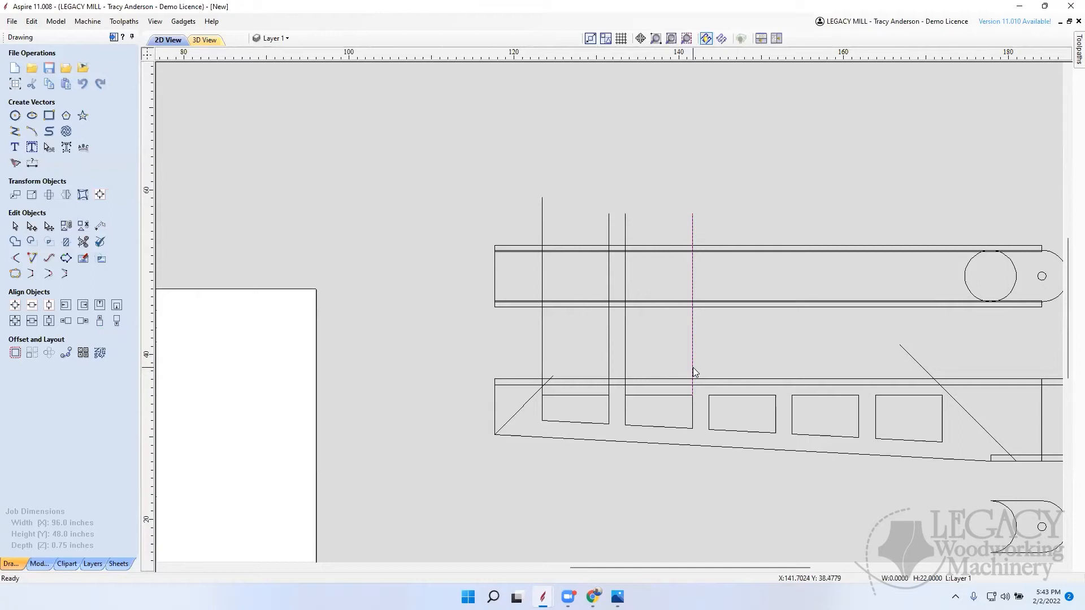
drag(691, 397, 709, 399)
click(726, 424)
click(711, 395)
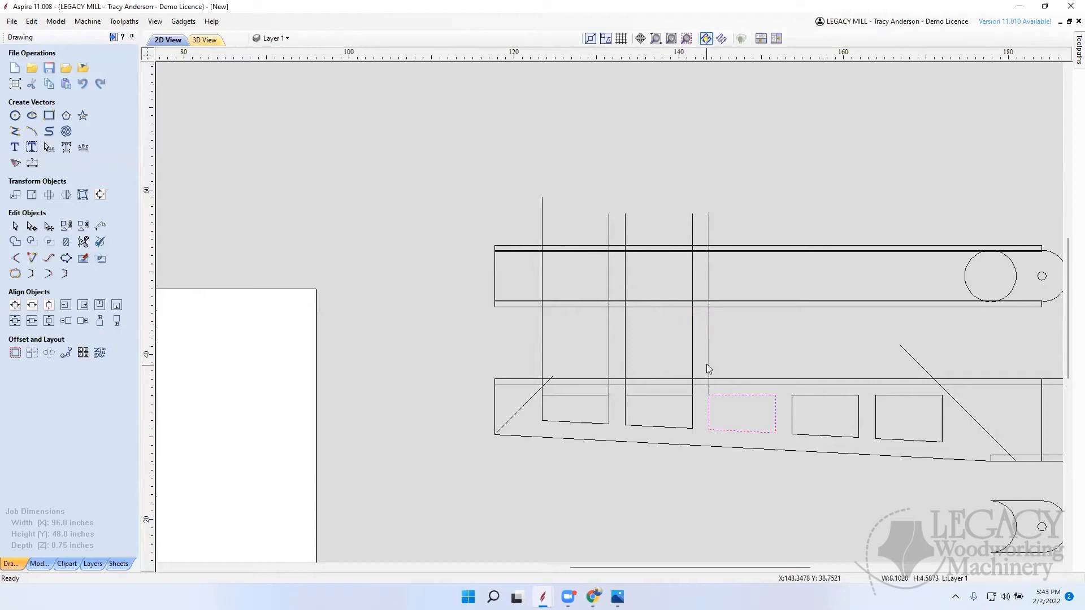
click(708, 358)
click(707, 385)
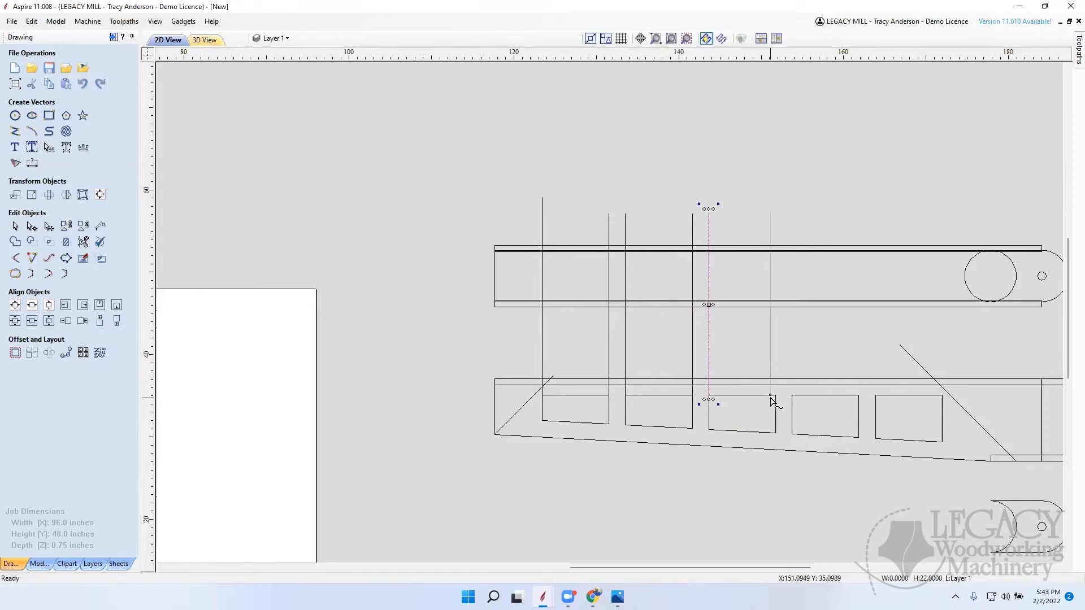
ctrl+drag(774, 398, 775, 398)
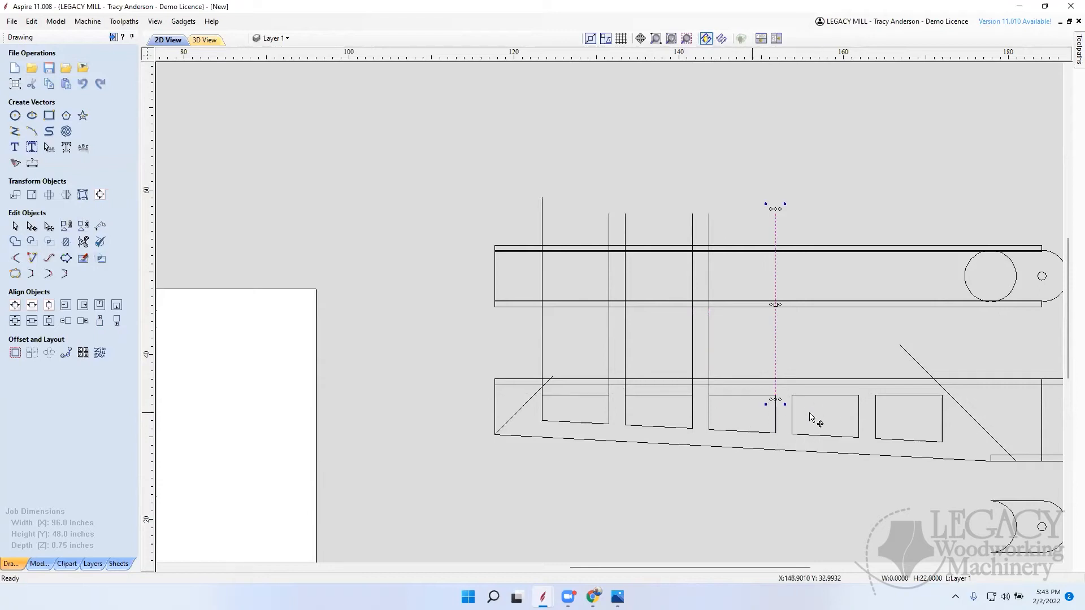
click(801, 337)
Step: Select the four vertical lines above the second and third openings and copy them onto the upper corners of the fourth and fifth openings
drag(623, 349, 618, 354)
click(618, 356)
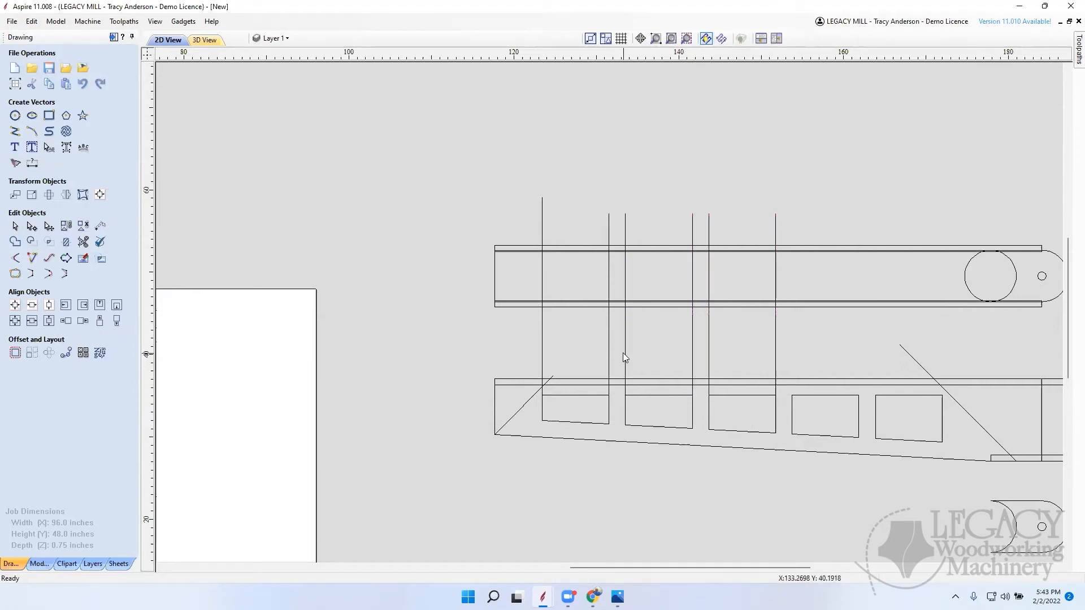
click(625, 354)
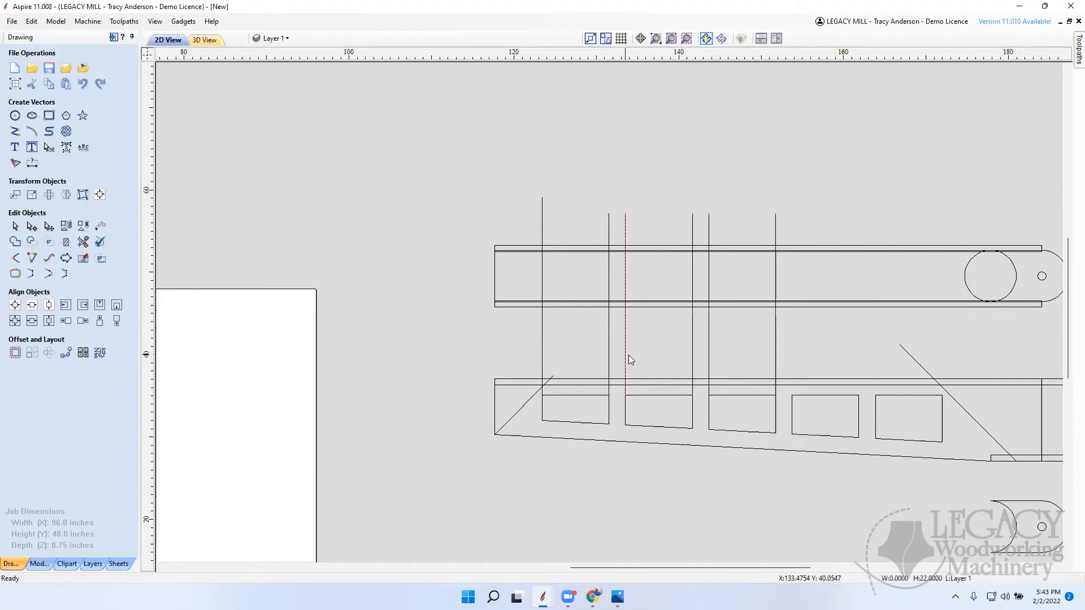
shift+click(692, 345)
shift+click(709, 341)
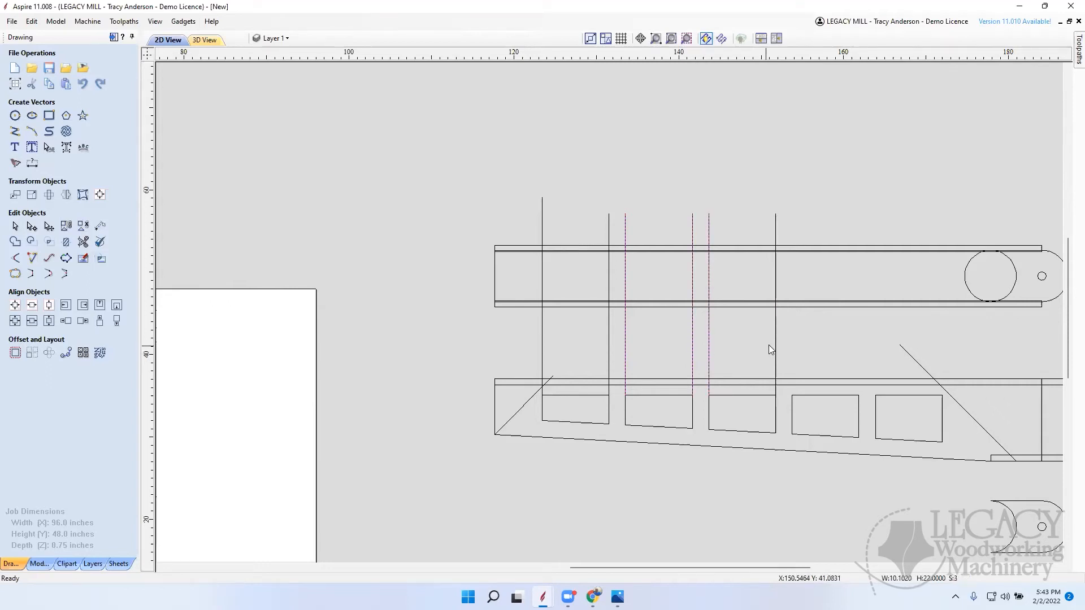
shift+click(775, 343)
click(774, 343)
ctrl+drag(625, 395, 791, 399)
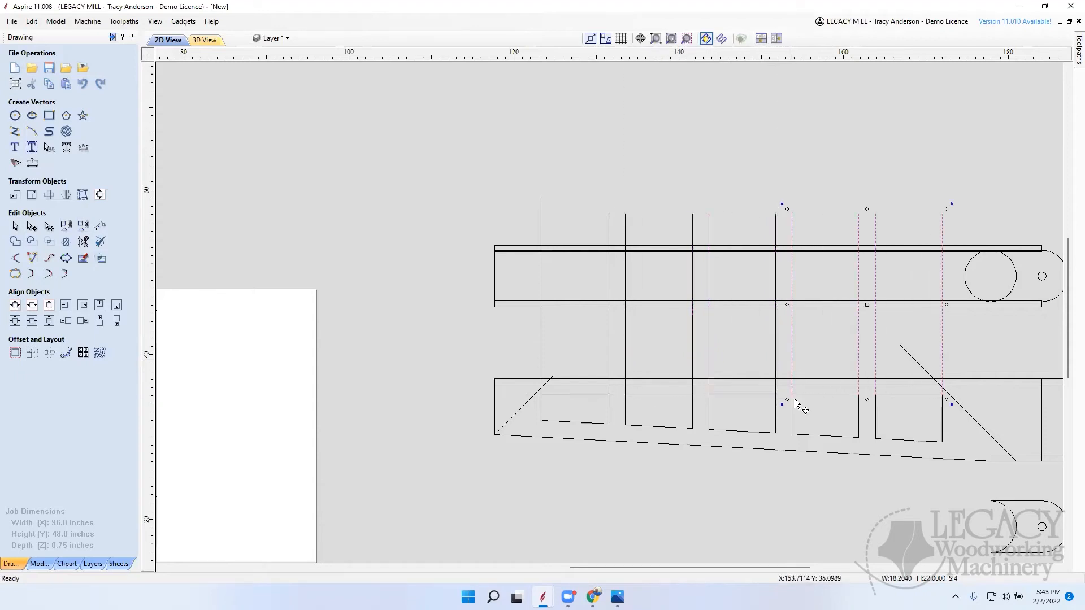
click(748, 161)
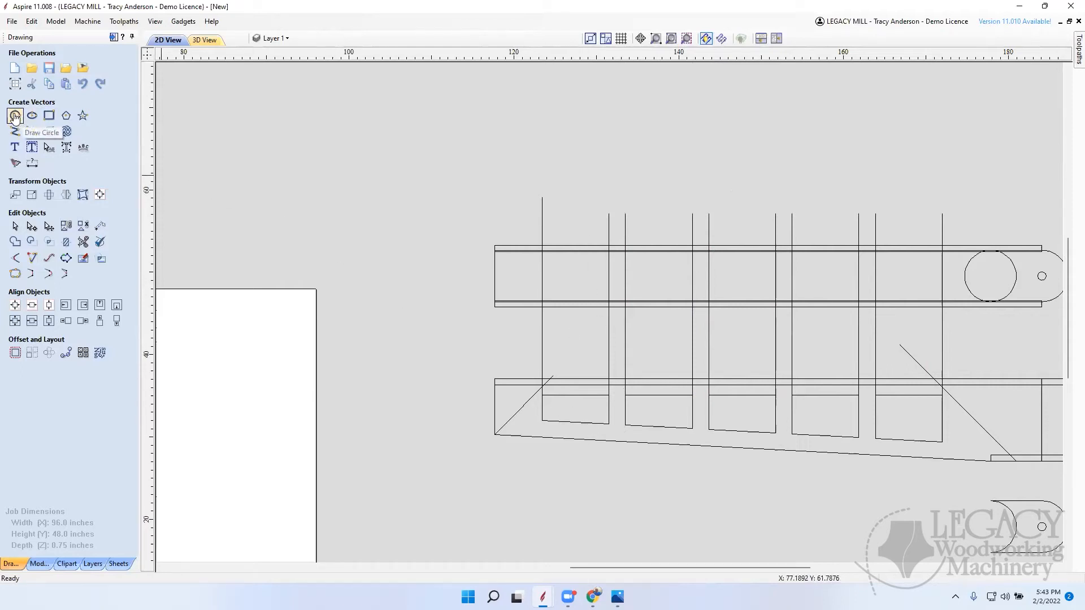
Step: Draw two straight lines along the full length of the pivoting board's upper and lower strips, the lower one 66.375 inches long
click(15, 131)
scroll(643, 291, down, 5)
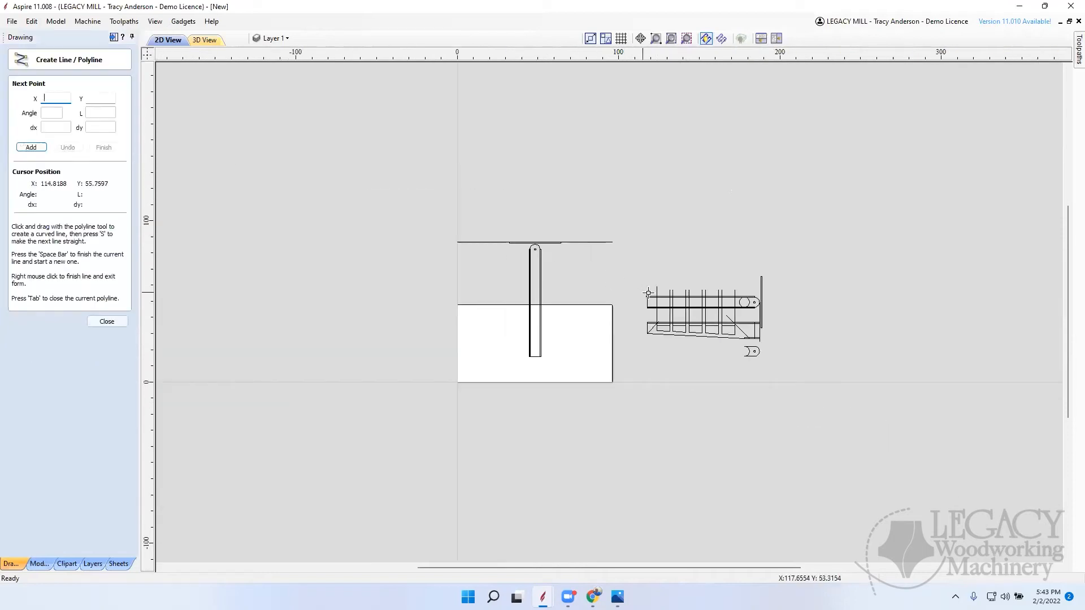
scroll(625, 286, up, 5)
scroll(613, 291, down, 3)
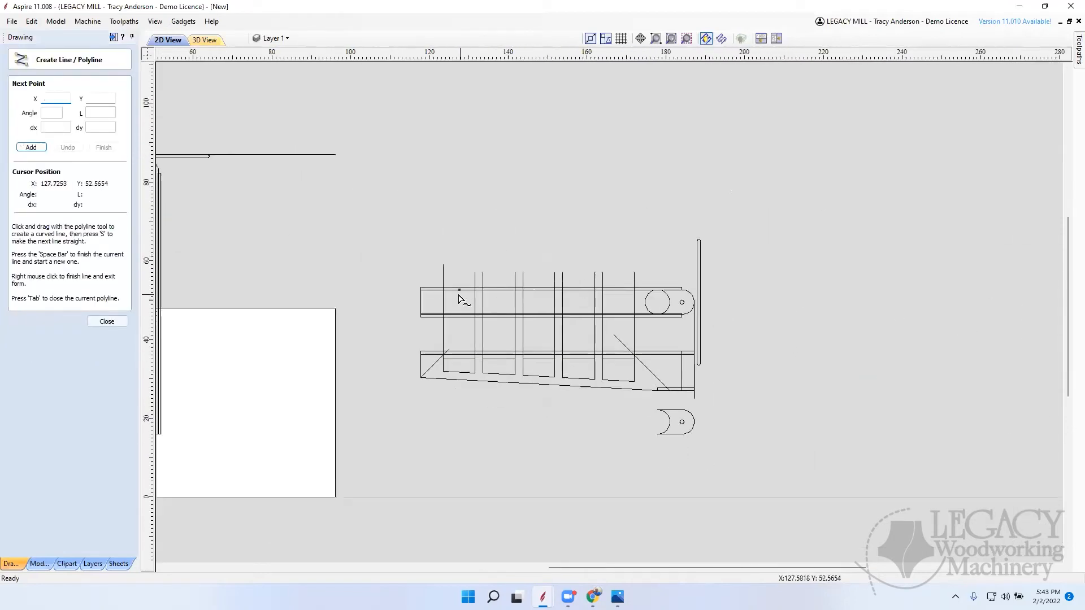
click(420, 288)
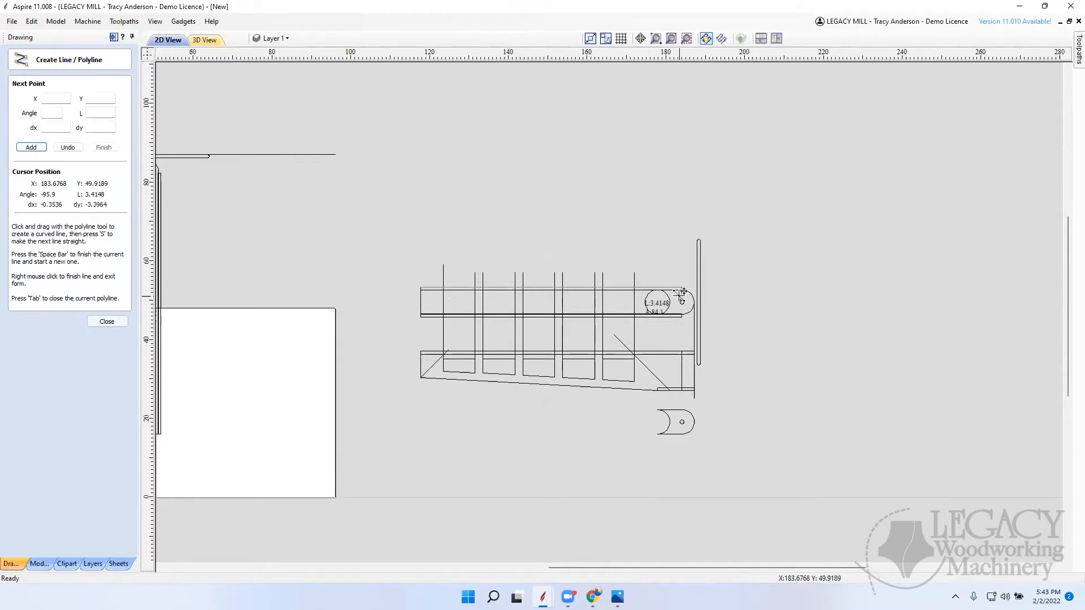
click(682, 289)
key(space)
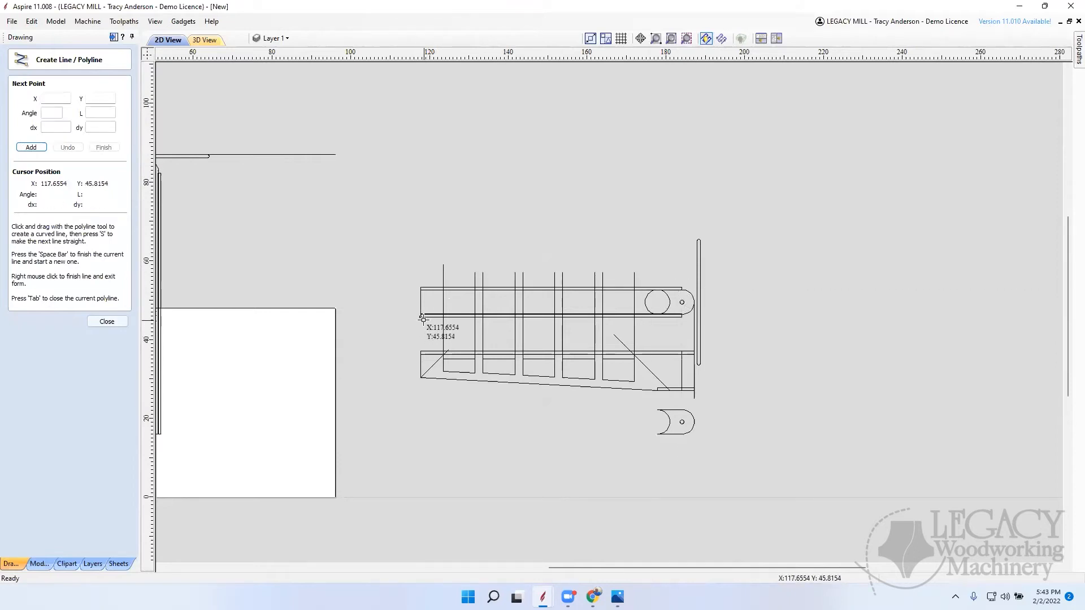
click(421, 317)
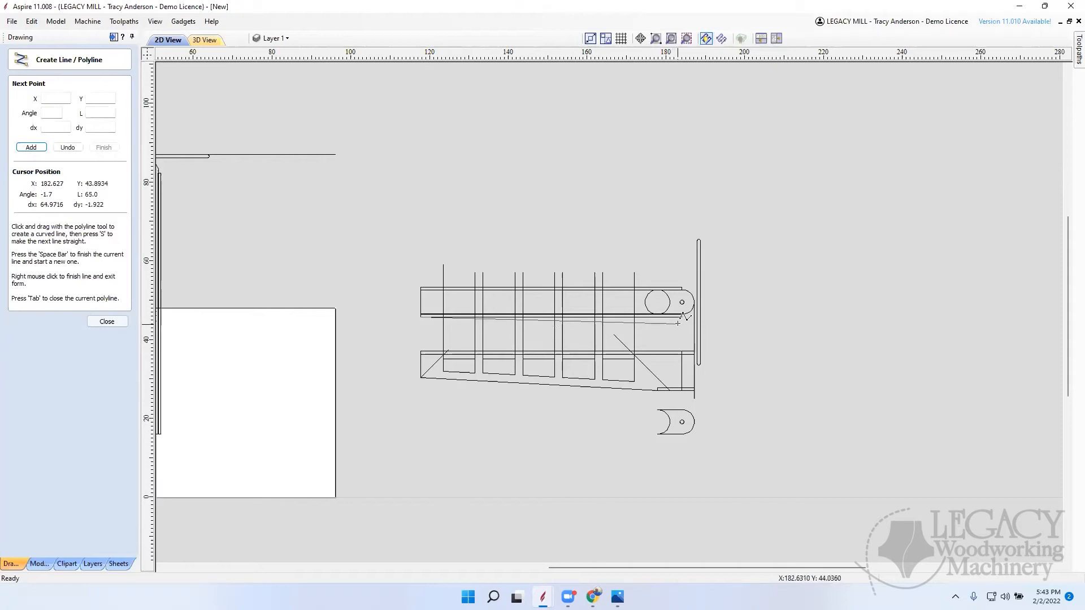
click(682, 318)
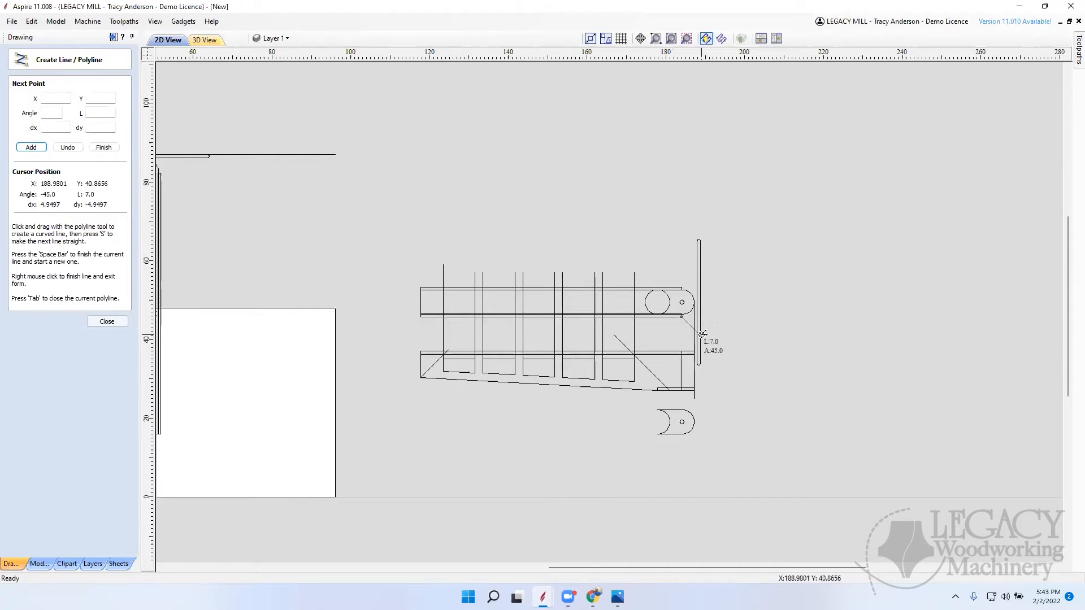
right_click(703, 334)
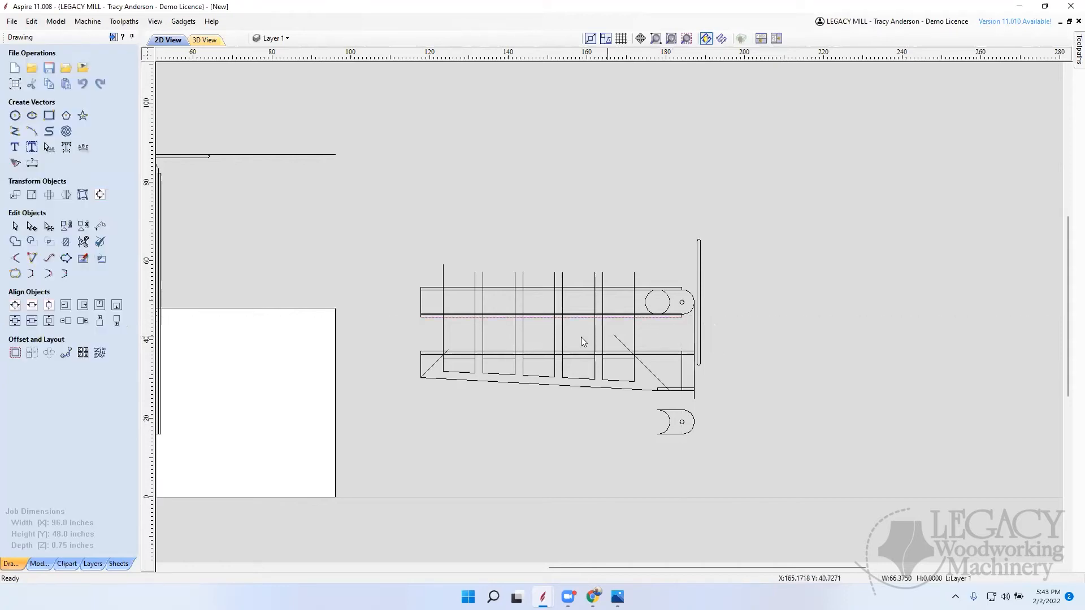
Step: Offset the line along the board's lower strip by 2 inches inwards/left, into the pivoting board
click(31, 354)
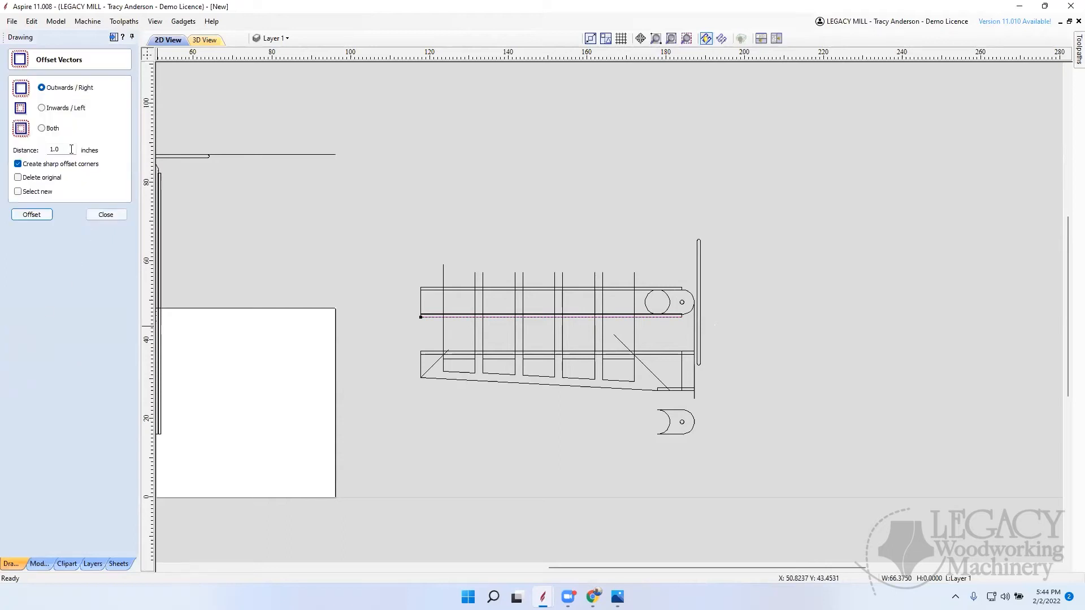
drag(72, 149, 16, 149)
text(2)
click(33, 214)
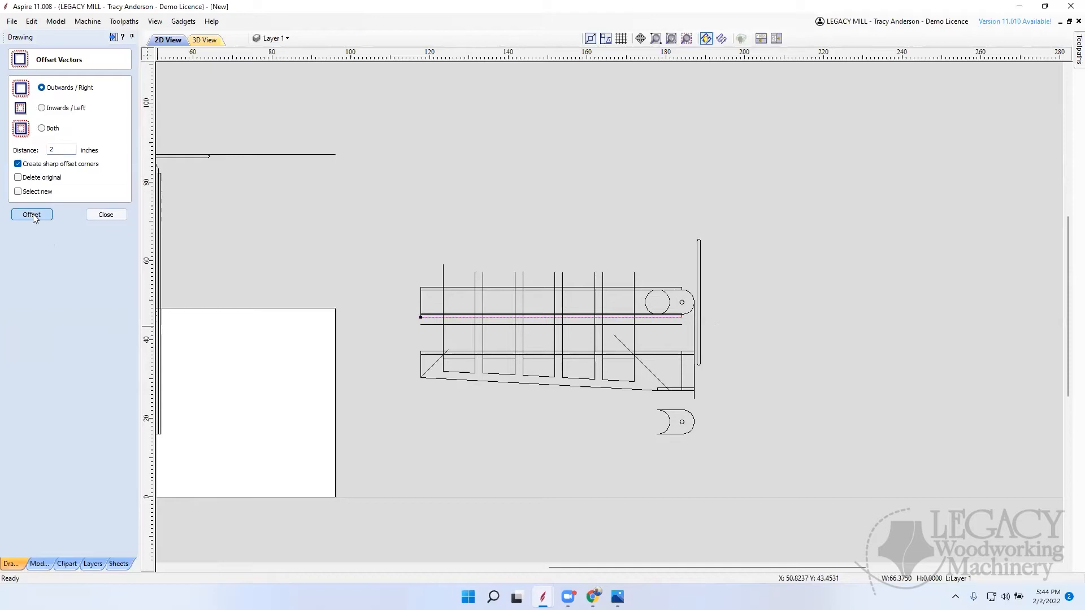
click(43, 108)
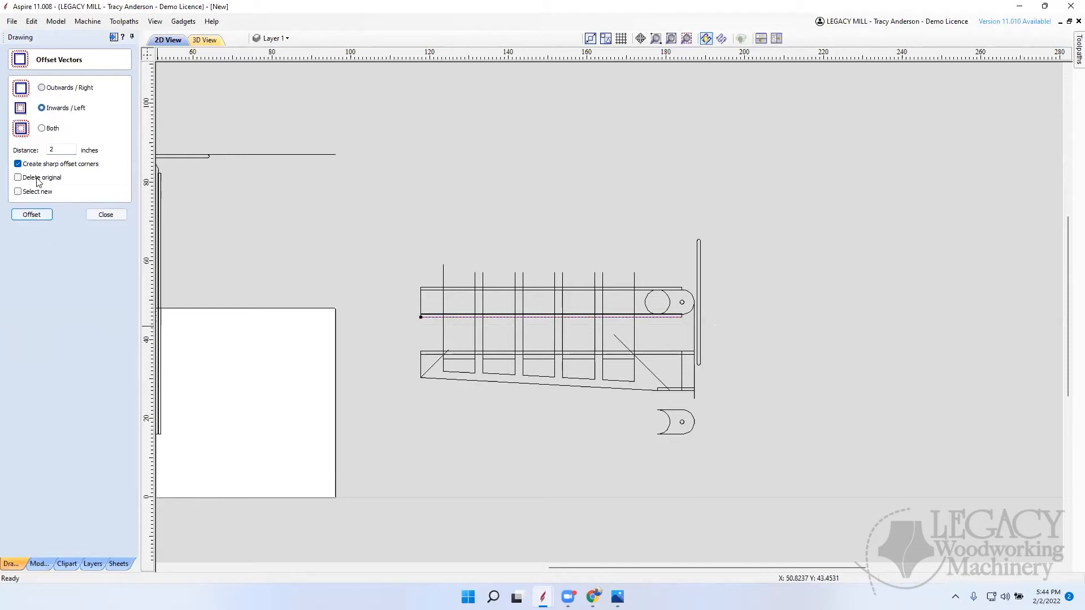
click(32, 214)
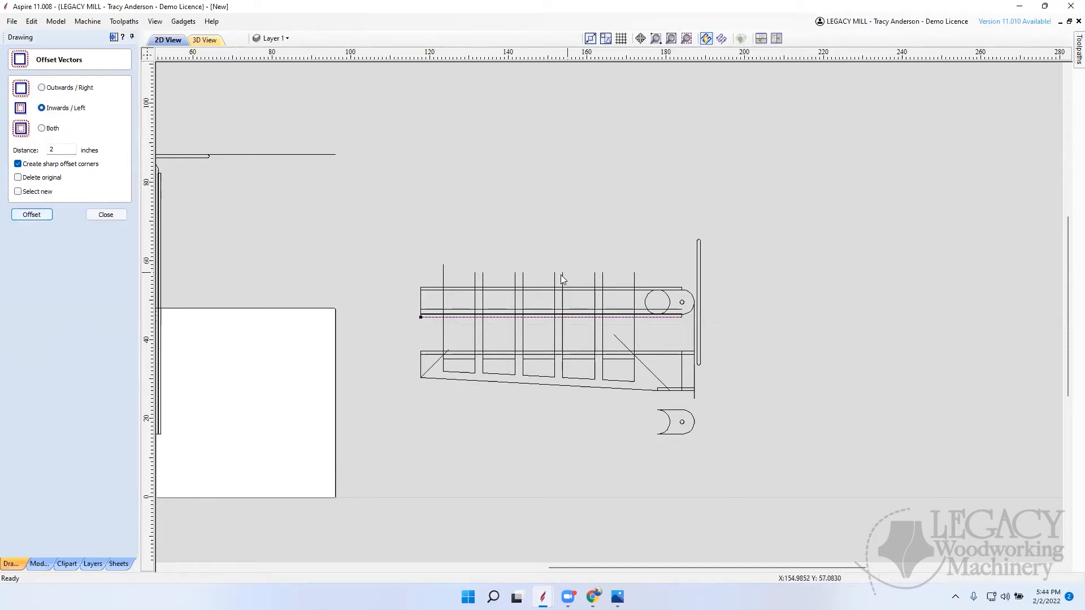
Step: Offset the line along the pivoting board's upper strip by 2 inches outwards/right, into the board
click(469, 289)
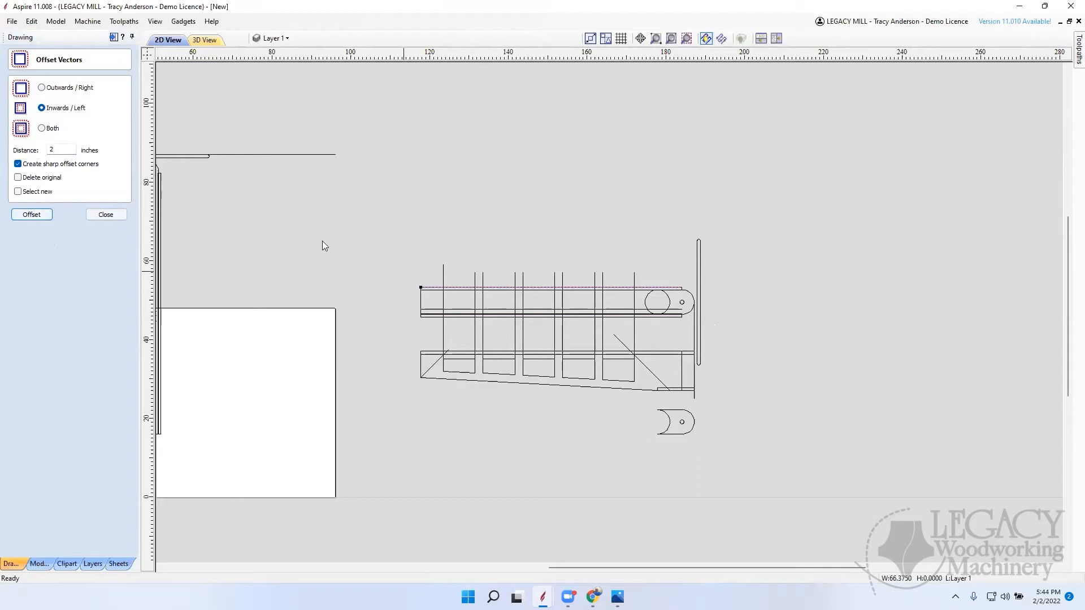
click(50, 88)
click(31, 214)
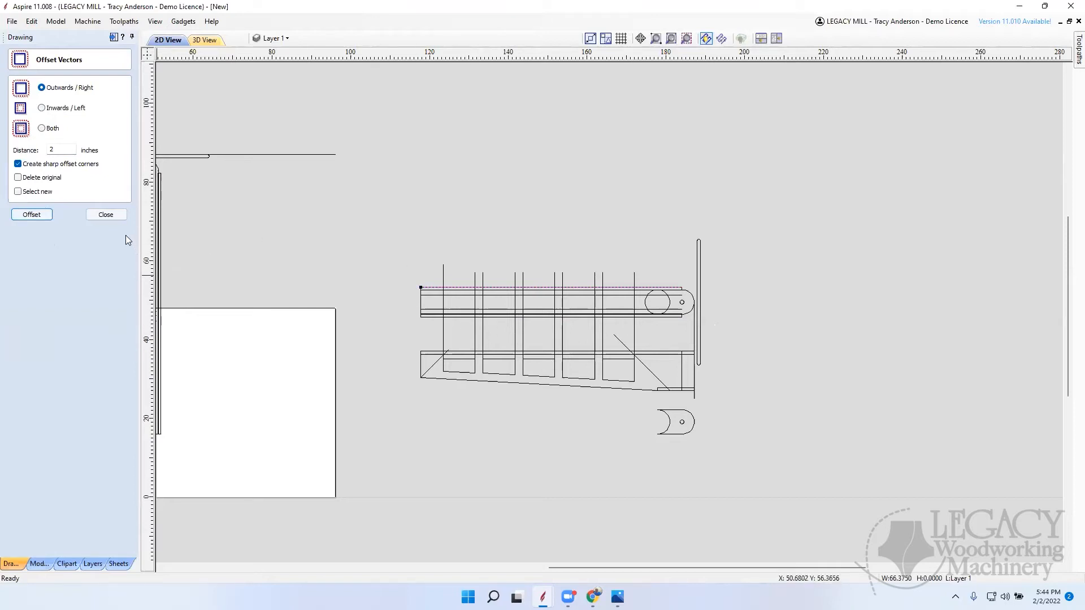
click(106, 214)
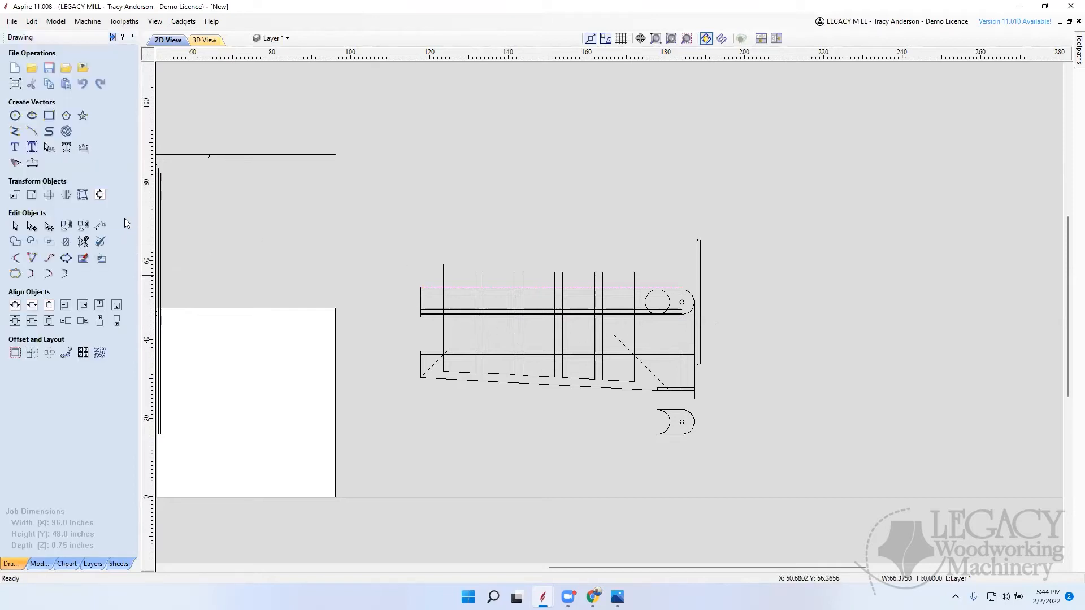
Step: Trim the line segments extending beyond the two left corners of the first opening on the pivoting board
click(82, 243)
scroll(483, 311, up, 3)
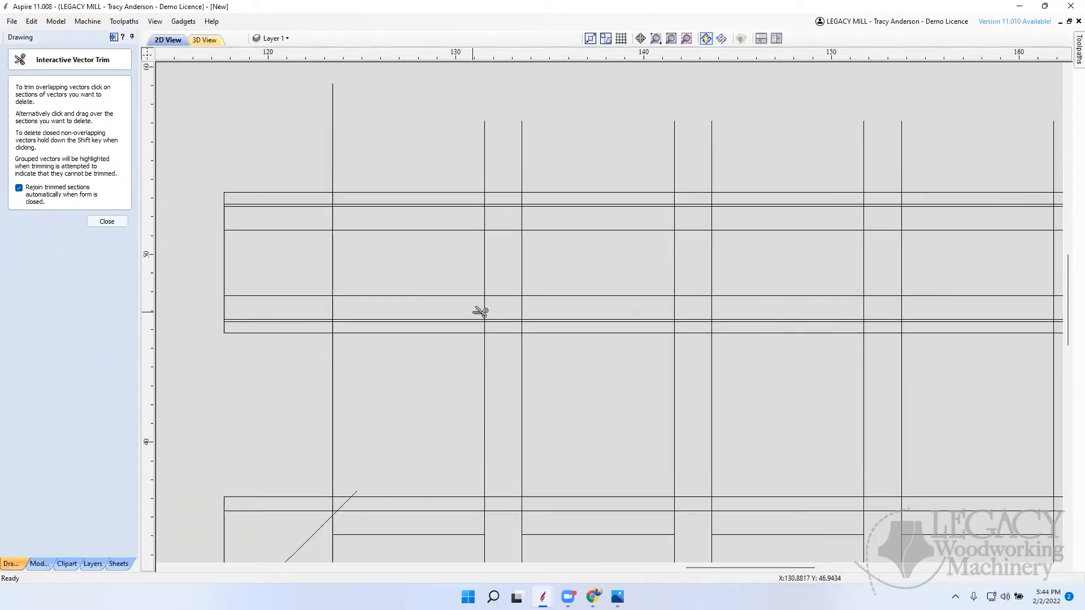
scroll(480, 312, up, 1)
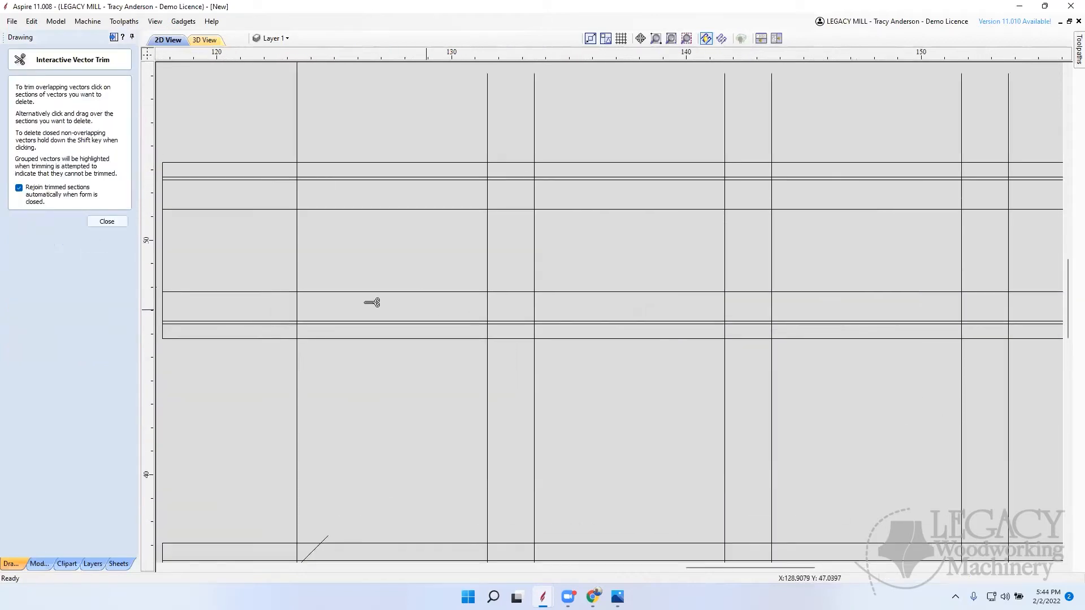
click(299, 308)
click(280, 292)
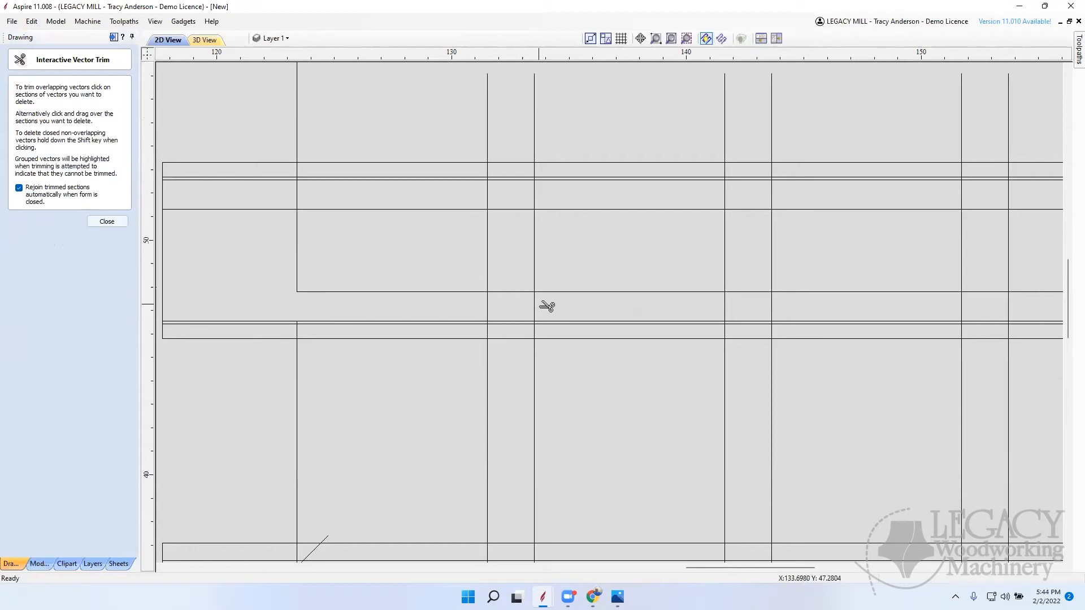
scroll(521, 313, down, 5)
scroll(501, 302, up, 15)
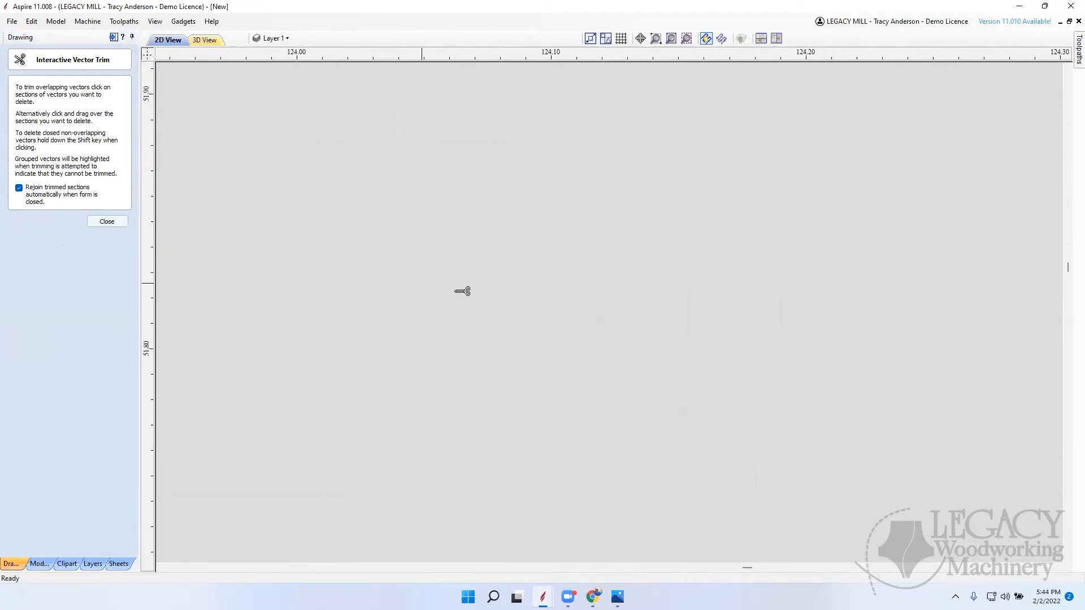
scroll(480, 303, down, 12)
click(471, 293)
click(431, 340)
Step: Trim the horizontal and vertical segments around the gap between the board's first and second openings
click(935, 303)
click(995, 339)
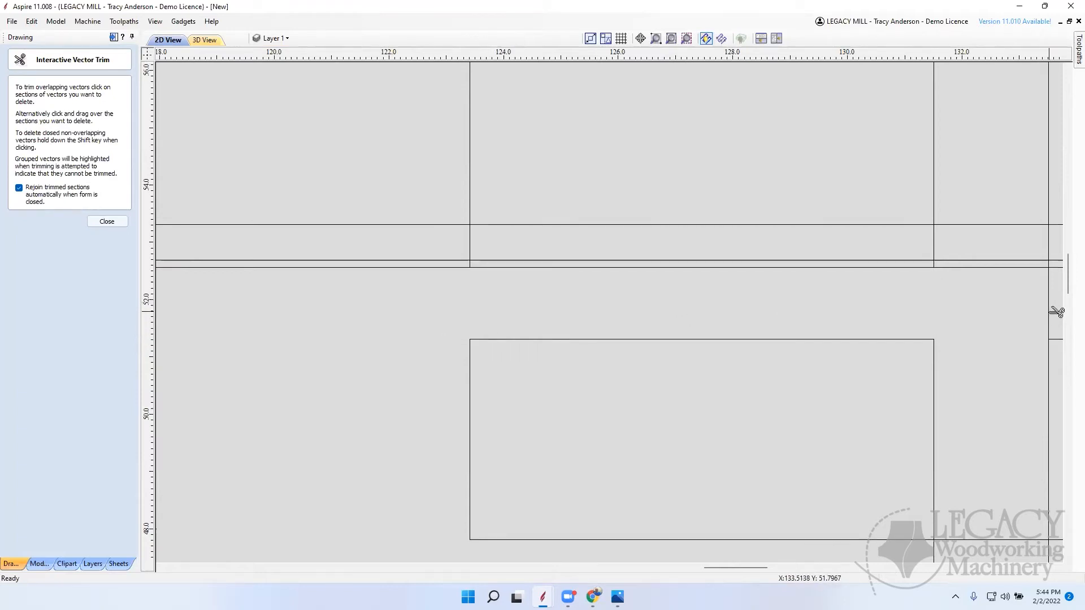
click(1055, 311)
scroll(741, 334, down, 1)
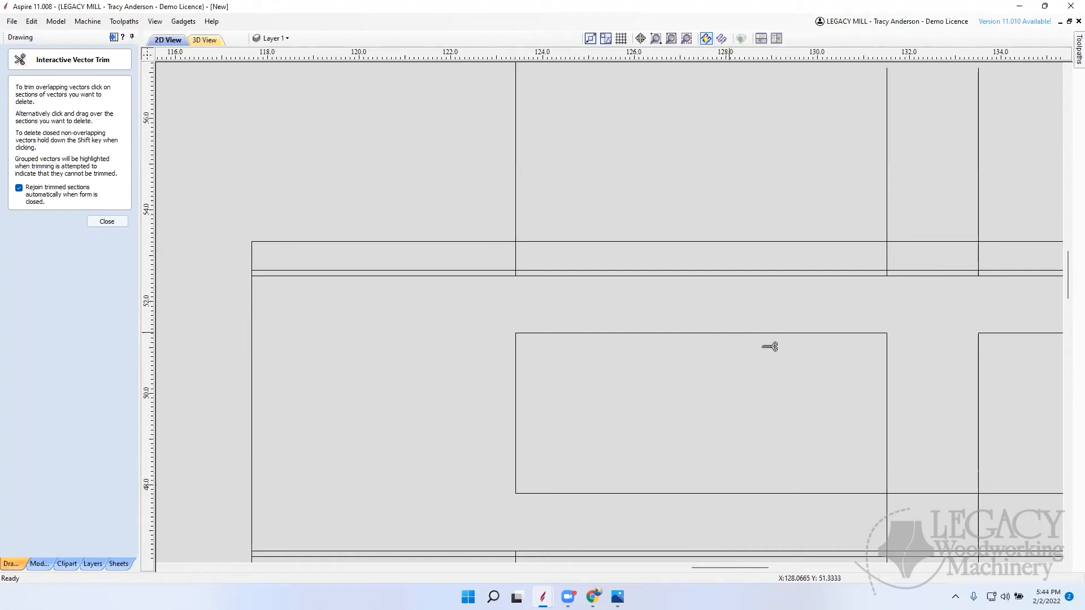
click(939, 493)
click(980, 527)
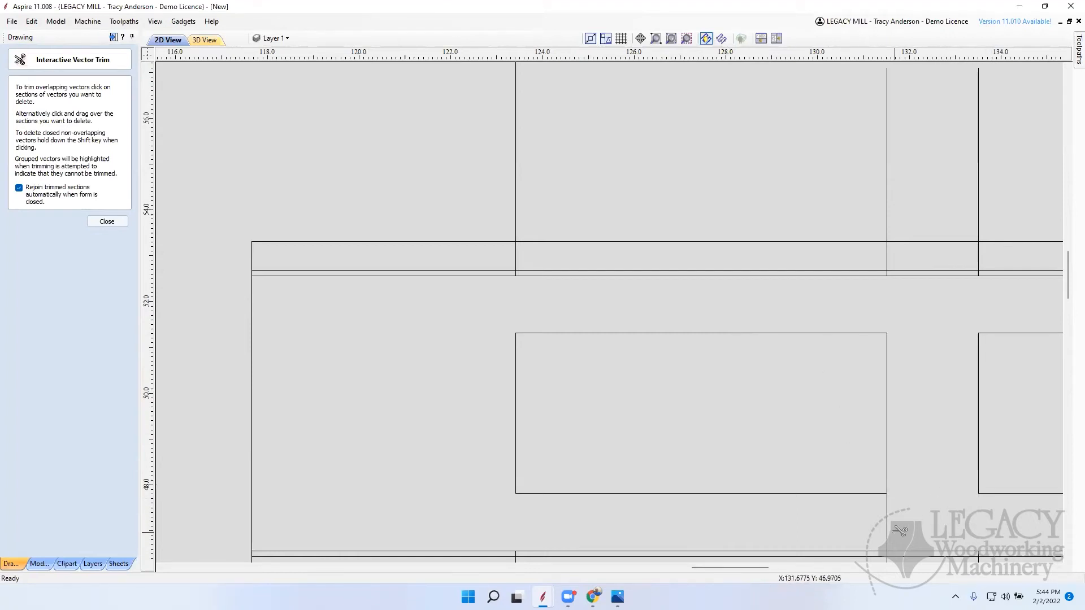
click(887, 527)
Step: Trim the segments around the gap between the second and third openings, leaving the second as a clean rectangle
scroll(573, 341, down, 14)
scroll(701, 305, up, 1)
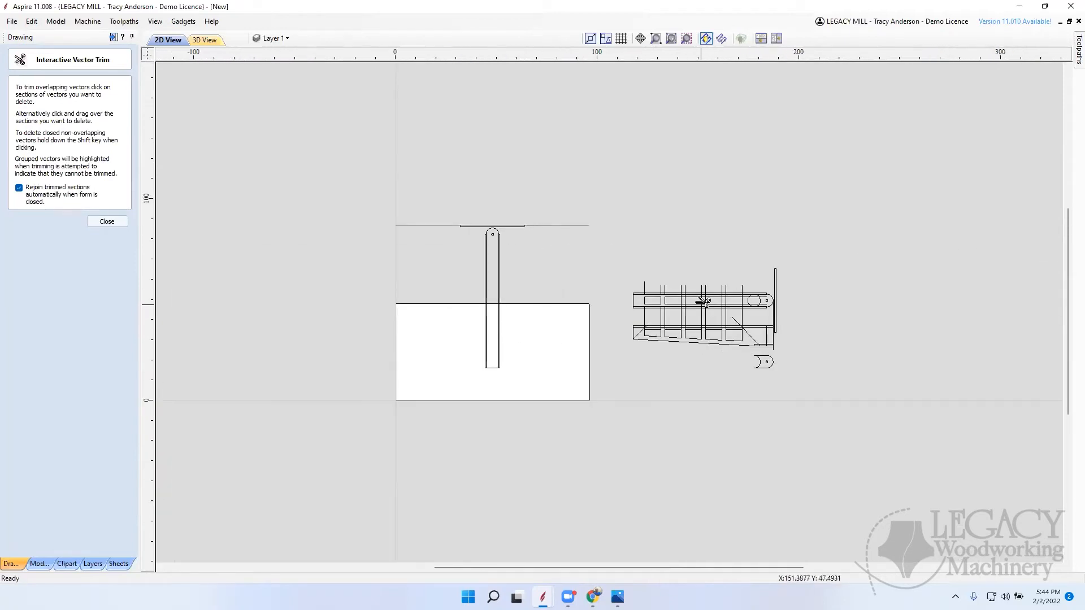
scroll(704, 301, up, 10)
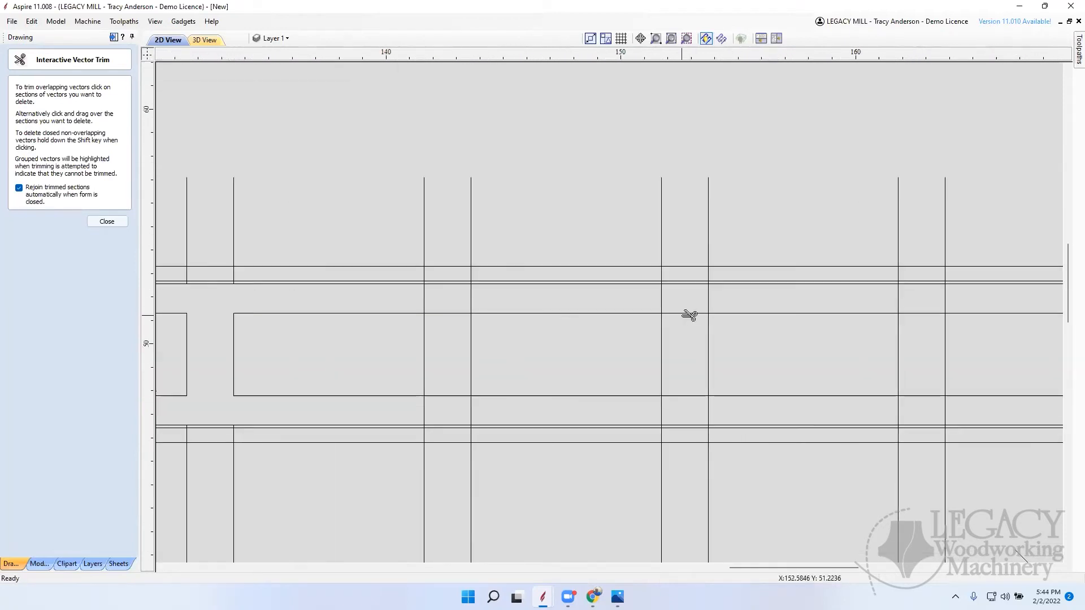
click(429, 298)
click(439, 313)
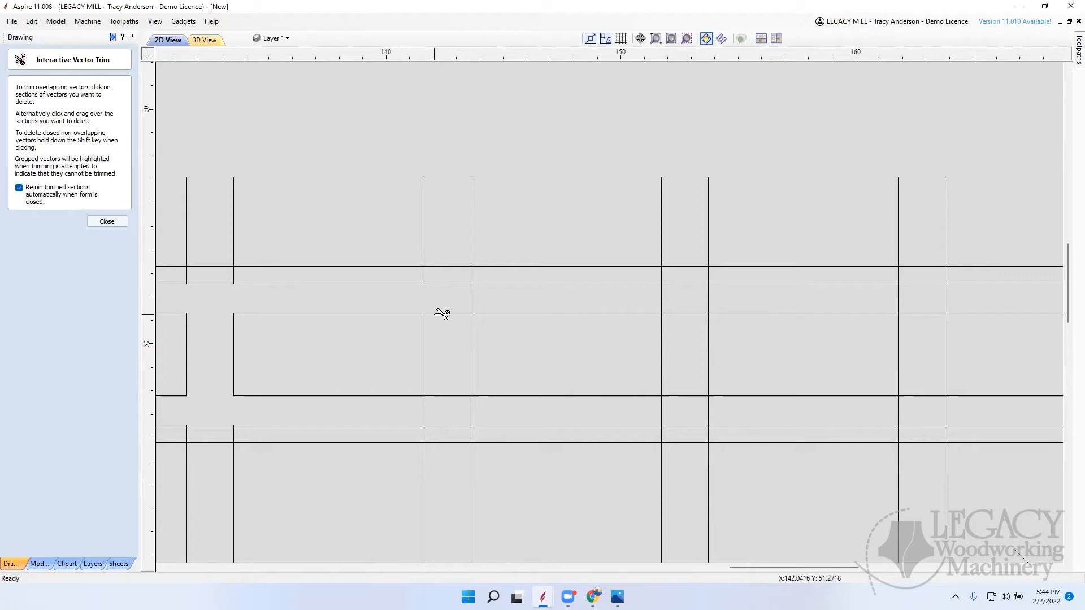
click(457, 395)
click(426, 412)
click(471, 412)
click(471, 300)
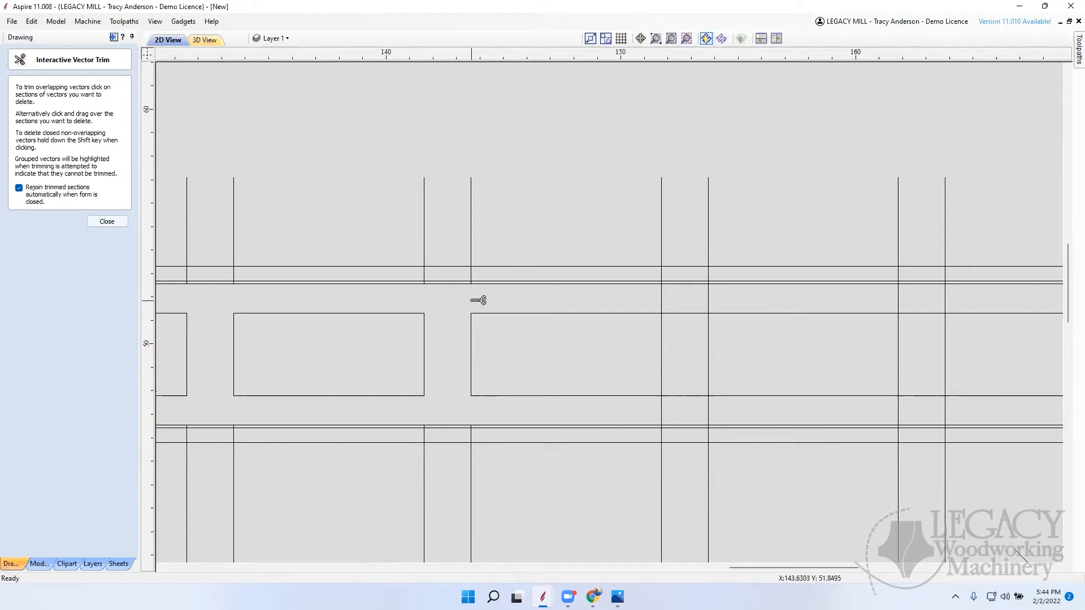
Step: Trim the excess segments around the gaps between the third, fourth and fifth openings on the pivoting board
click(662, 300)
click(692, 314)
click(708, 299)
click(707, 411)
click(662, 412)
click(900, 413)
click(923, 396)
click(685, 396)
click(920, 313)
click(946, 410)
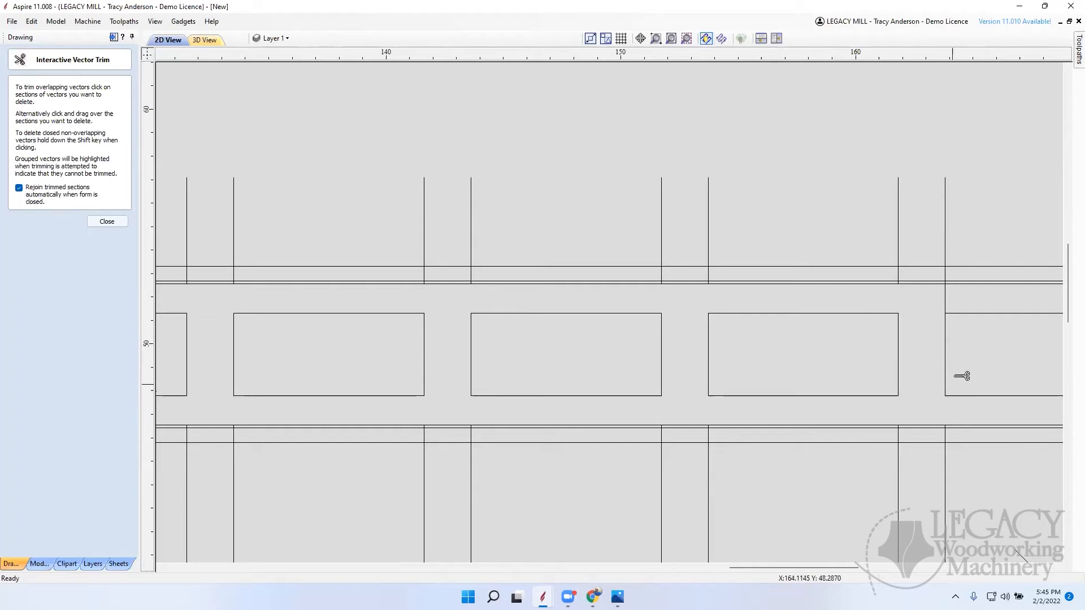
Step: Trim the remaining excess segments at the fifth opening's corners and finish vector trimming
scroll(723, 294, down, 5)
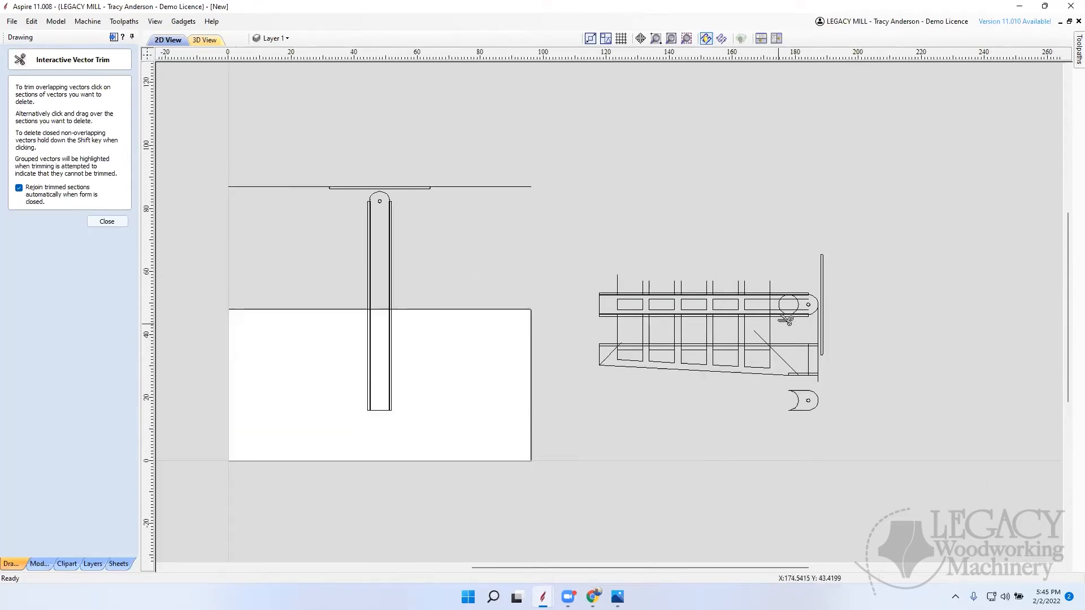
scroll(780, 303, up, 8)
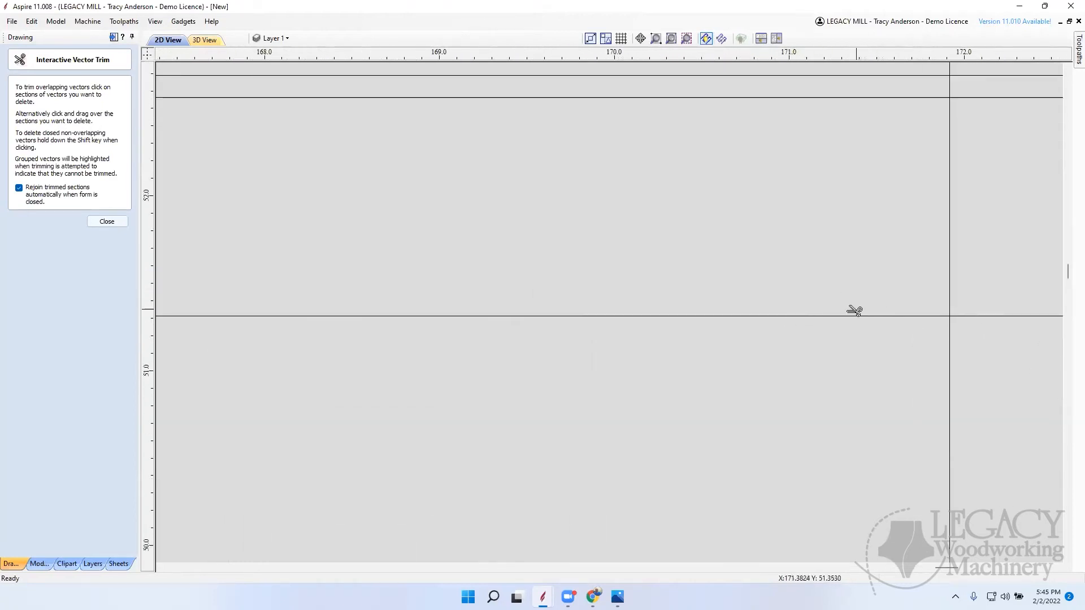
scroll(593, 276, down, 8)
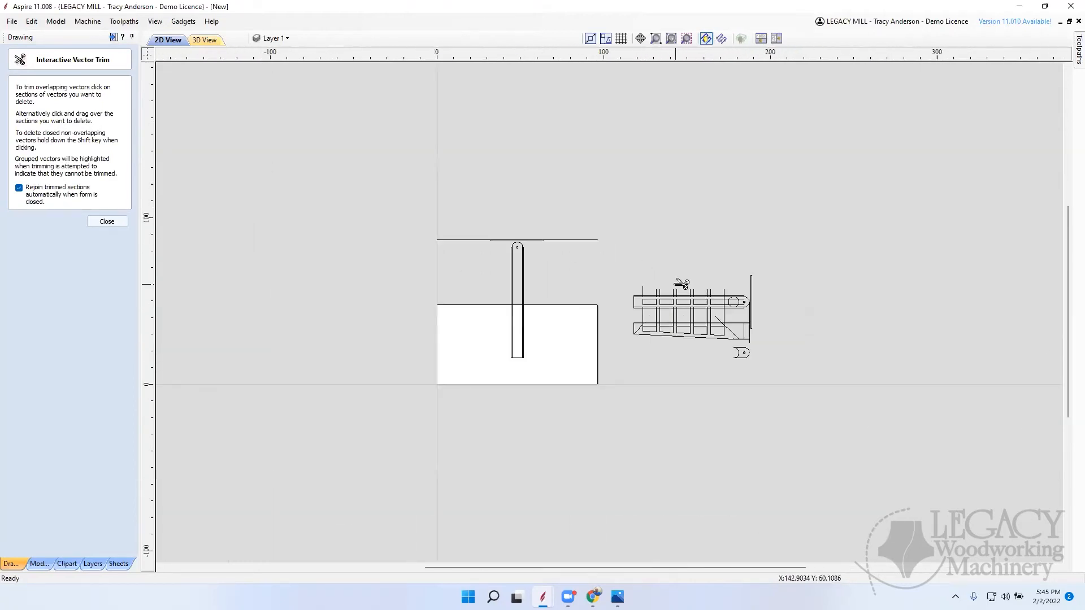
scroll(734, 305, up, 3)
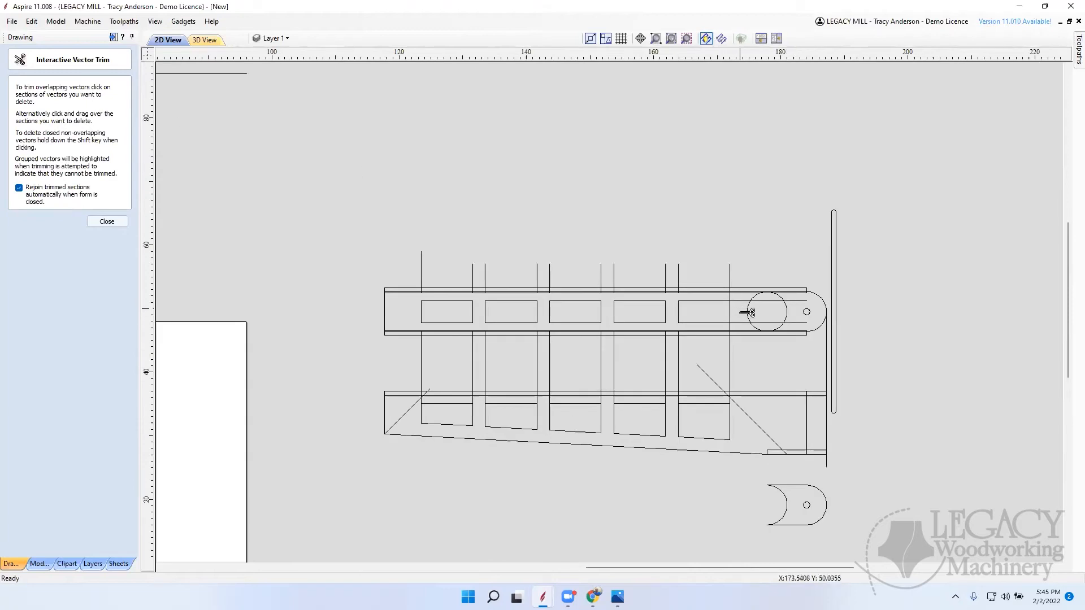
scroll(748, 306, up, 1)
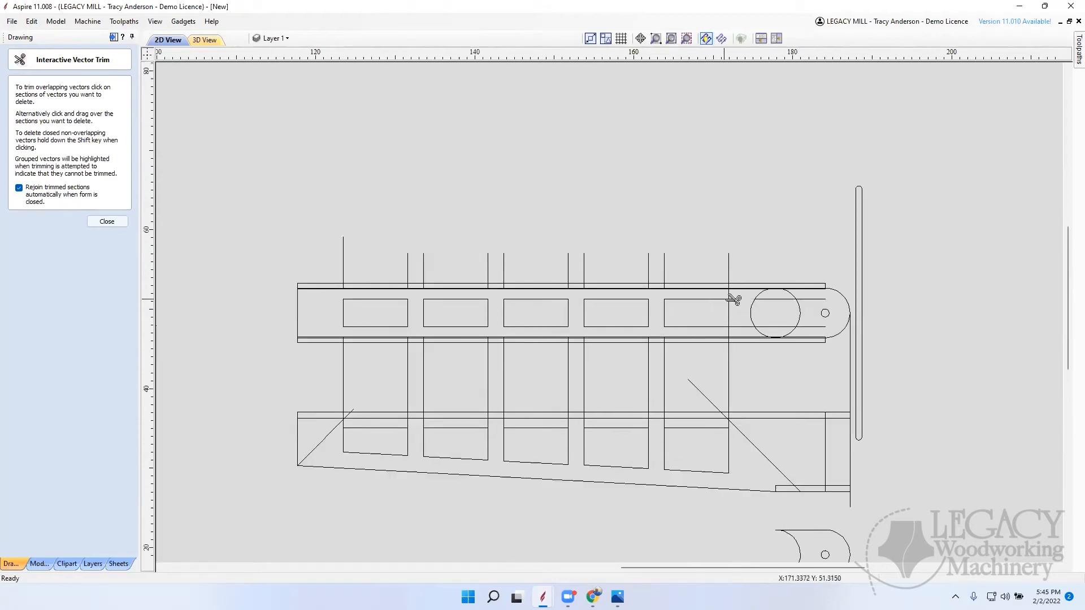
scroll(734, 299, up, 2)
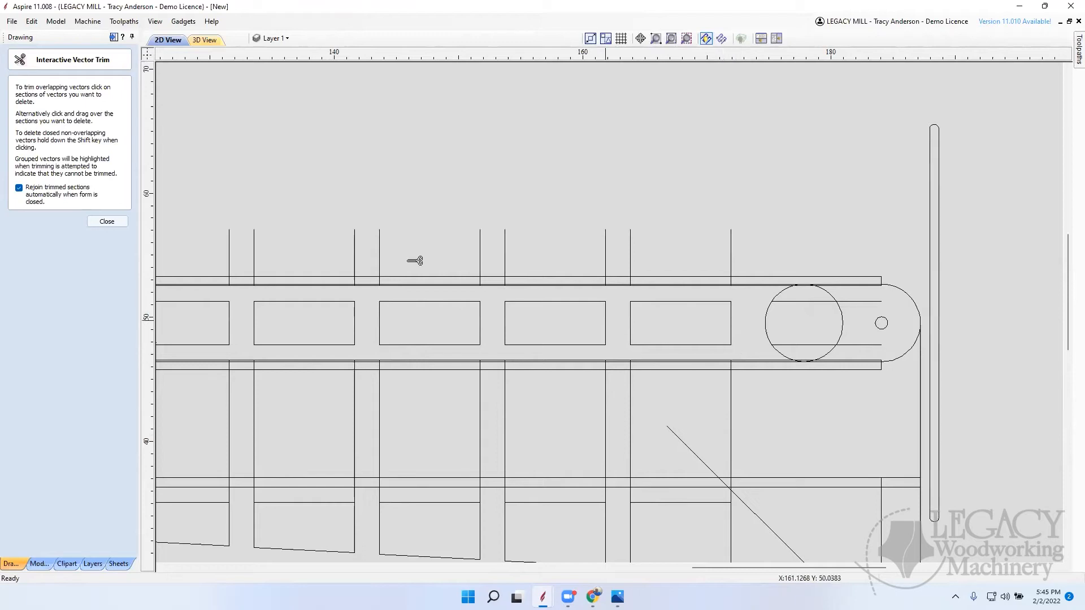
click(107, 222)
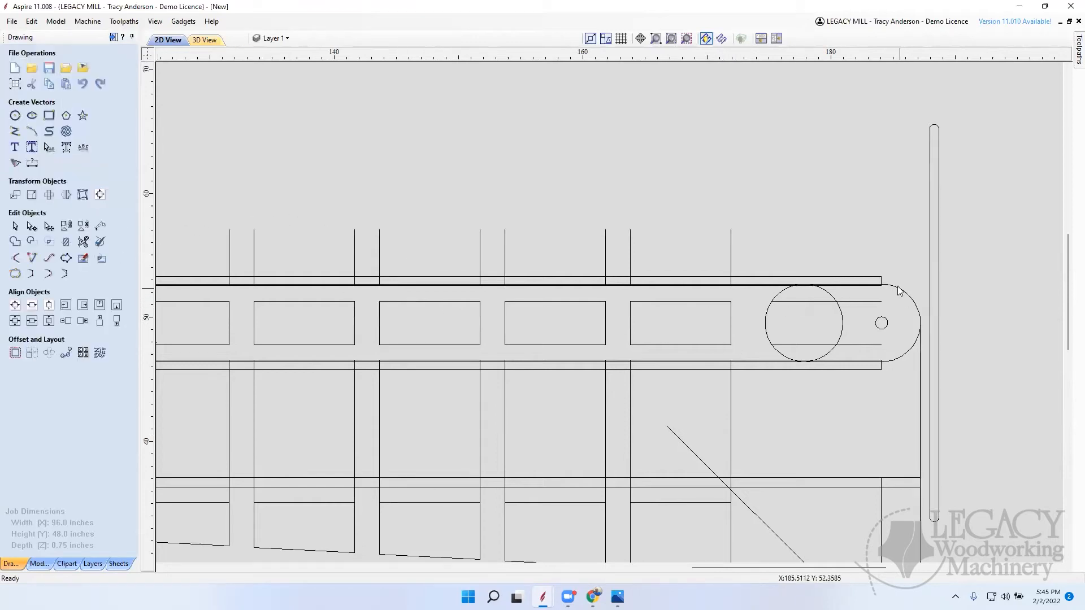
click(877, 278)
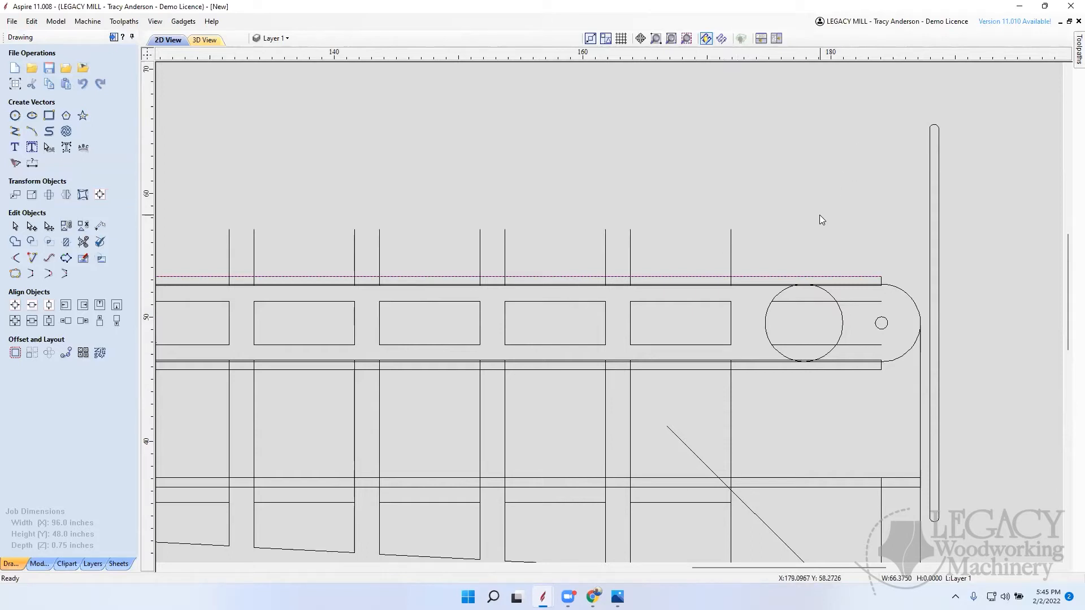
click(861, 229)
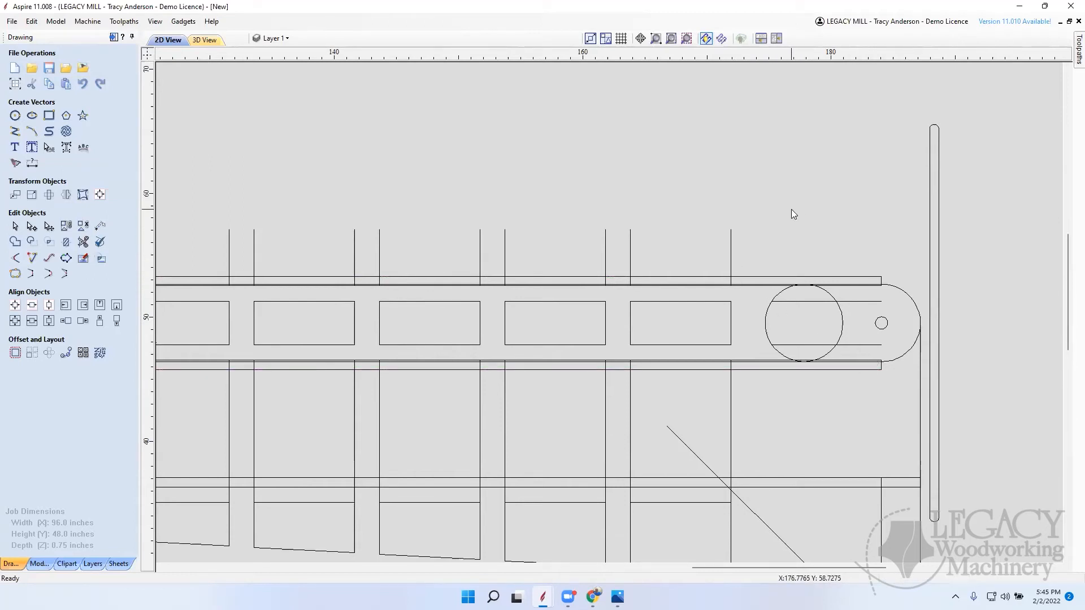
Step: Delete the leftover vertical projection lines above the pivoting board and between the board and the tapered side piece
scroll(817, 207, down, 5)
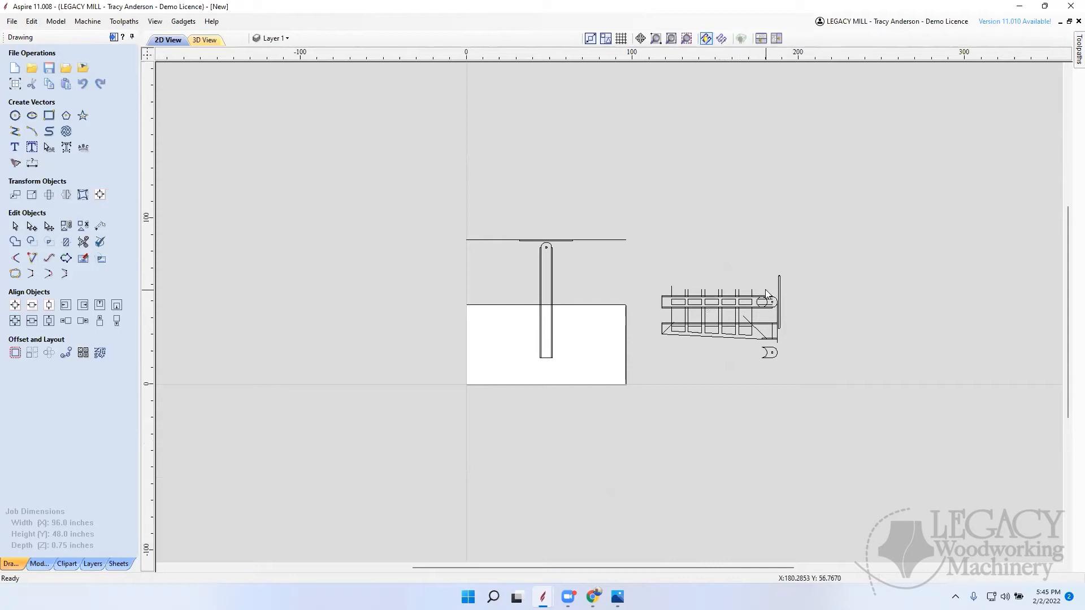
scroll(761, 288, up, 4)
drag(469, 303, 445, 291)
key(Delete)
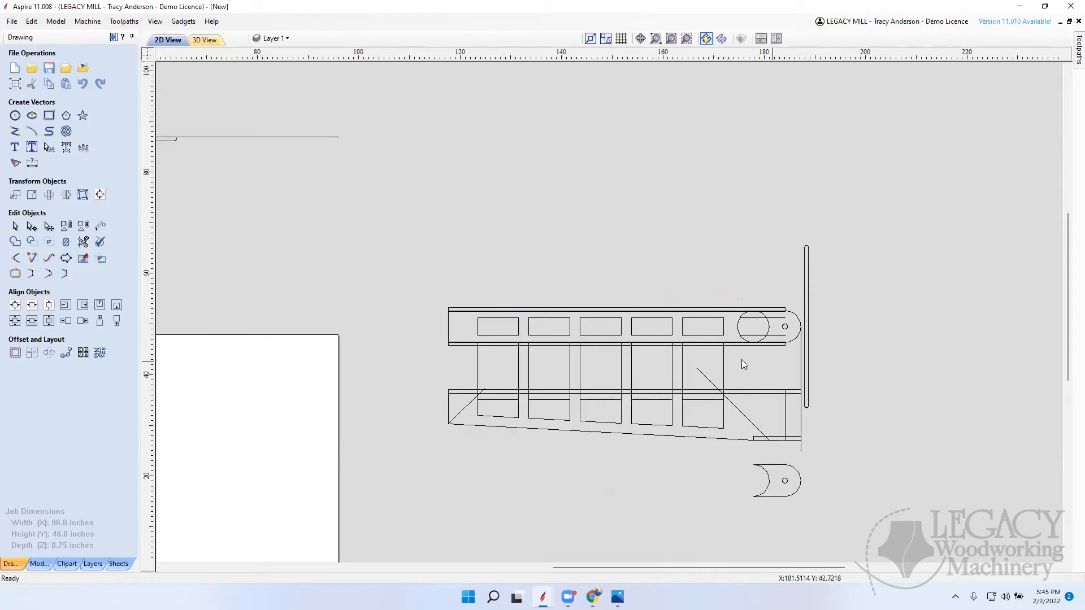
drag(481, 363, 465, 362)
key(Delete)
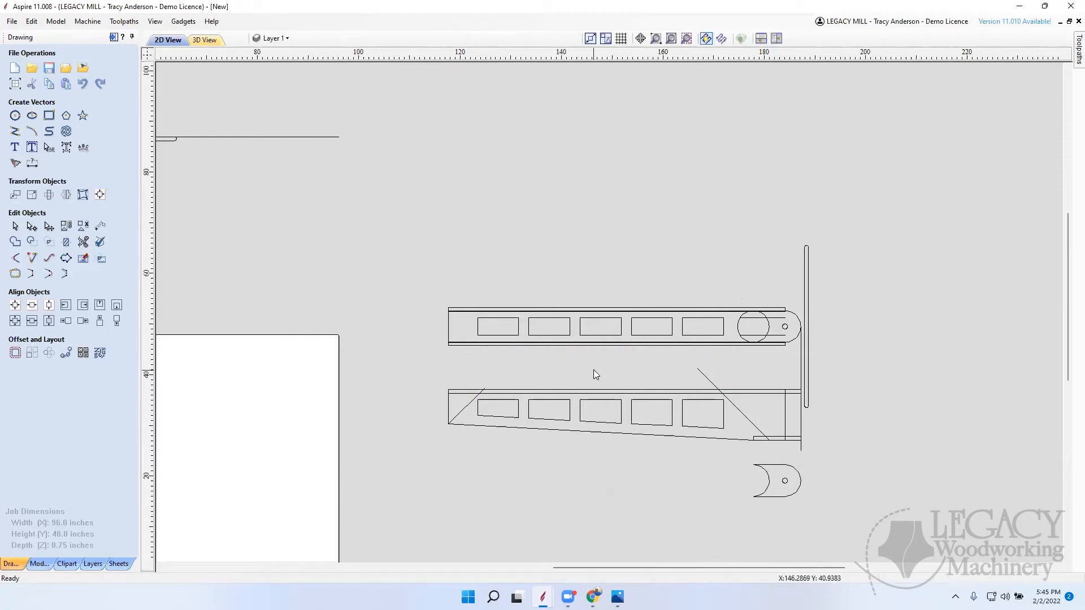
Step: Delete the two leftover horizontal offset segments crossing the large circle at the board's pivot end
scroll(756, 320, up, 2)
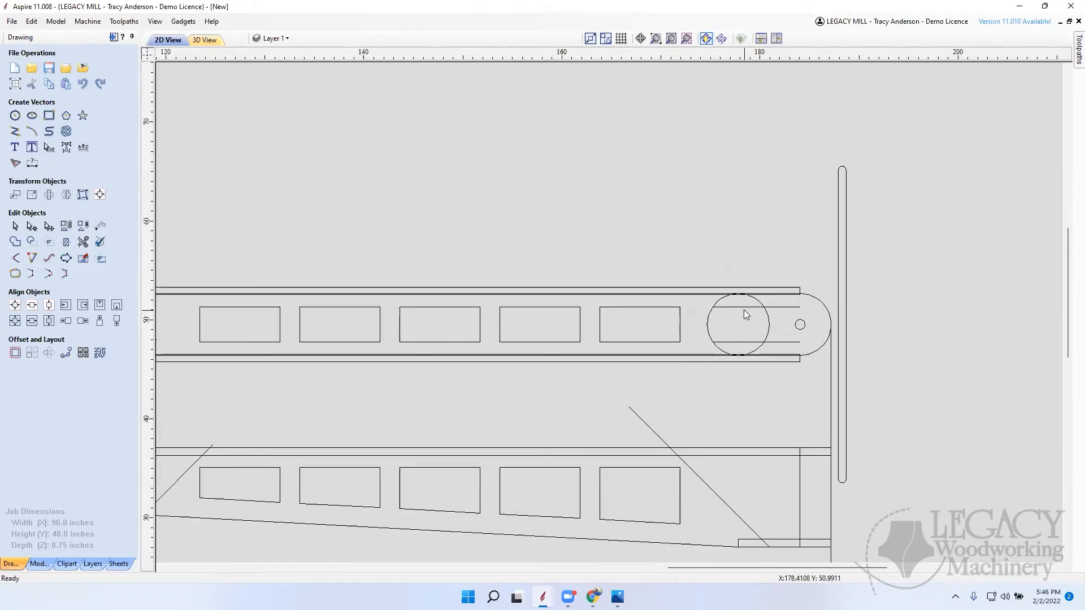
click(746, 310)
key(Delete)
click(750, 341)
key(Delete)
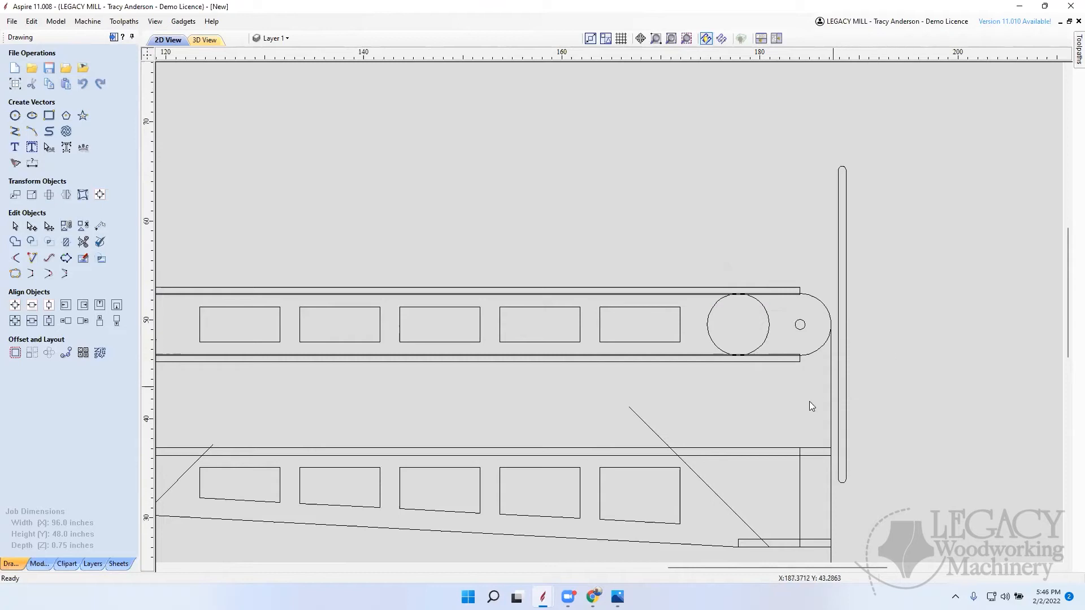
Step: Try a diagonal line about 4.6 inches wide and high, running off the long diagonal at the tapered side's wide end, and delete it
scroll(753, 402, down, 2)
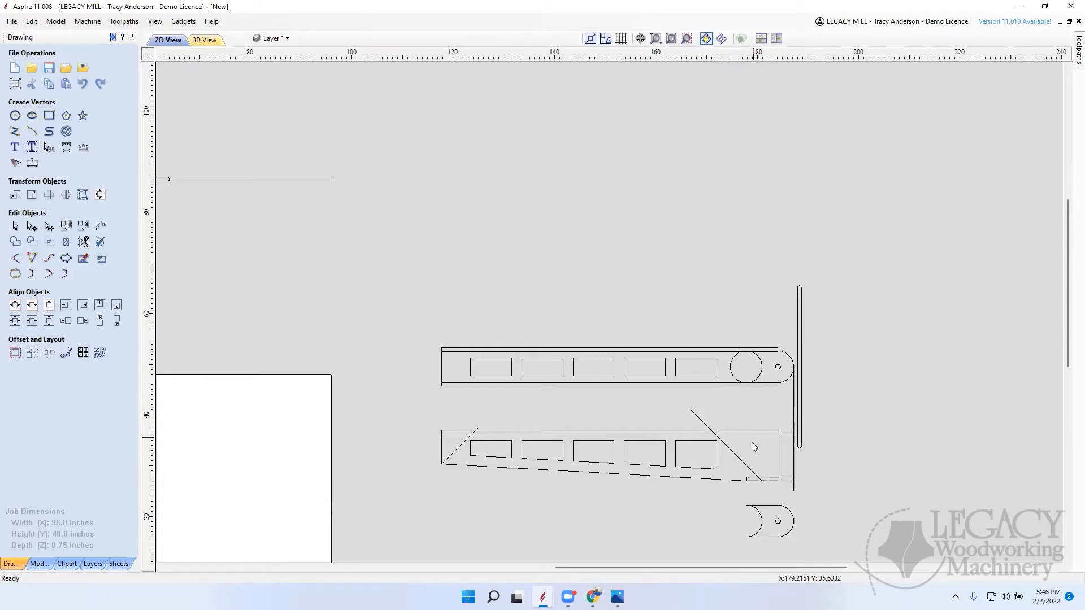
scroll(754, 444, up, 5)
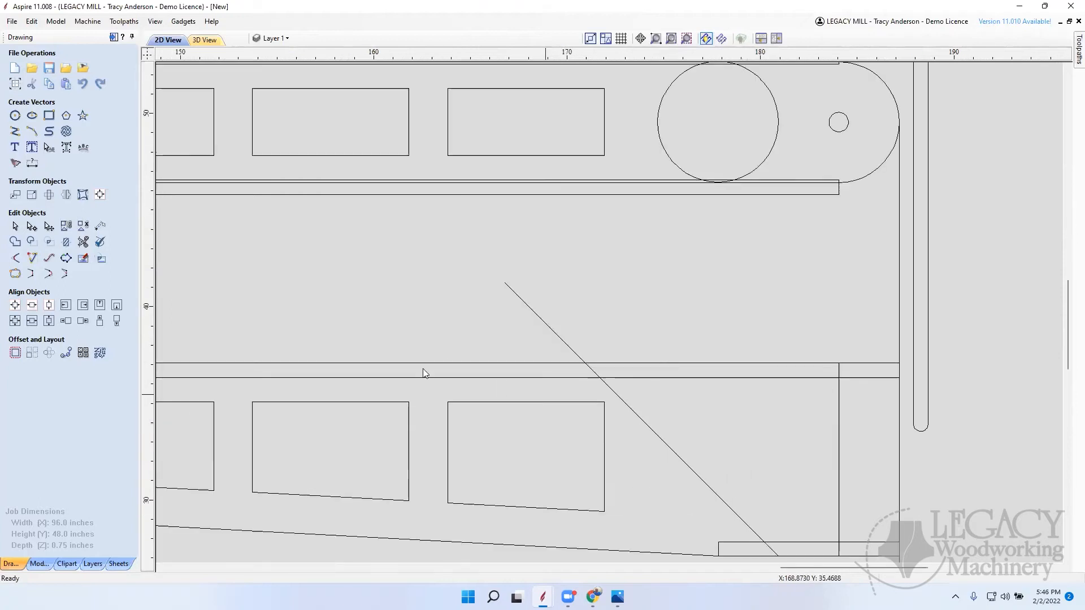
click(13, 133)
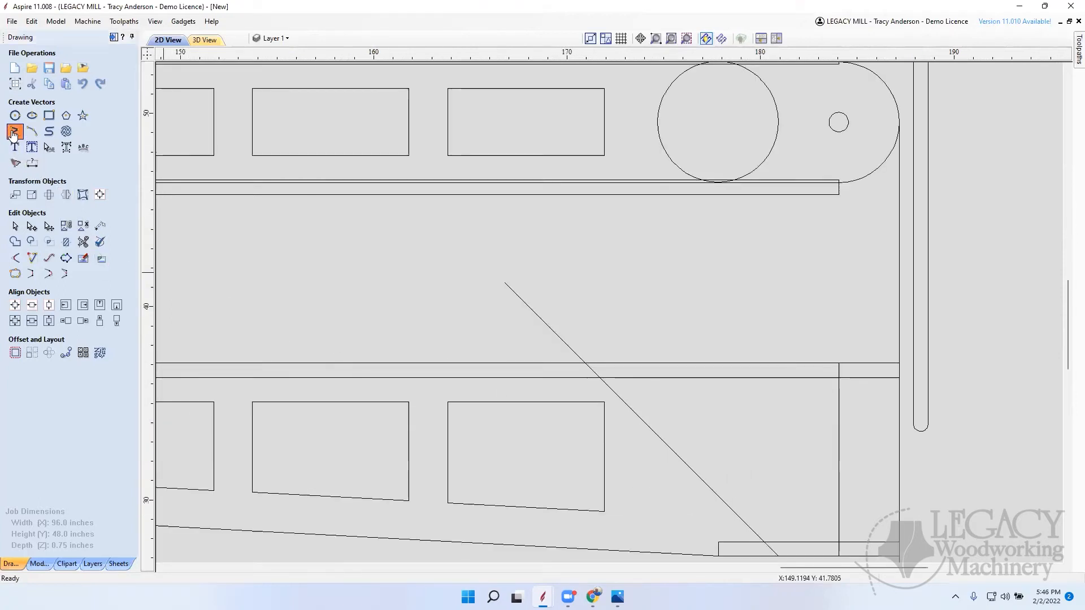
click(713, 491)
click(800, 397)
right_click(797, 461)
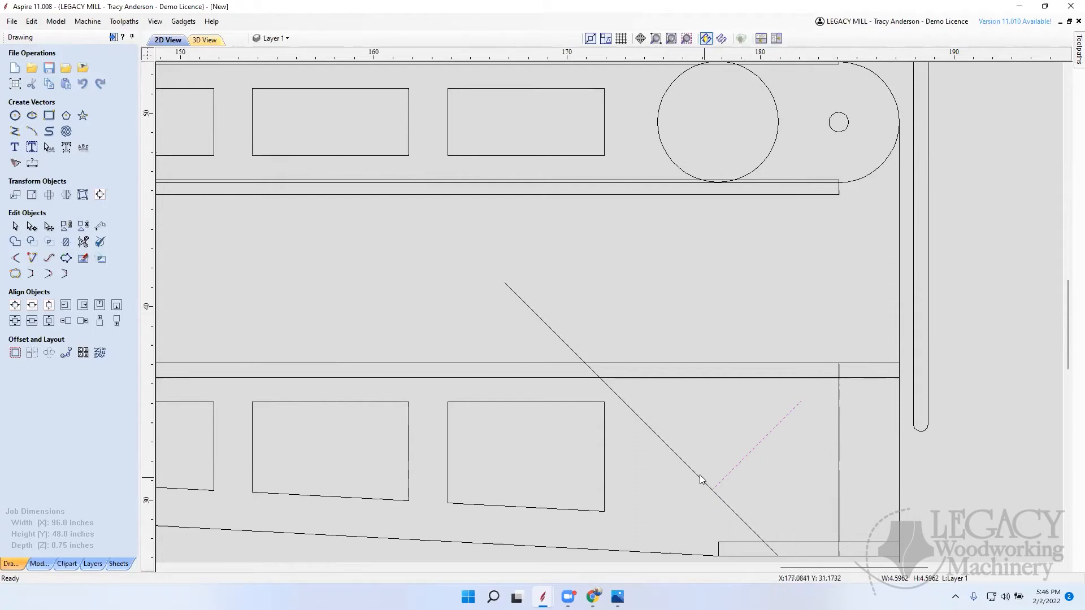
scroll(727, 417, down, 4)
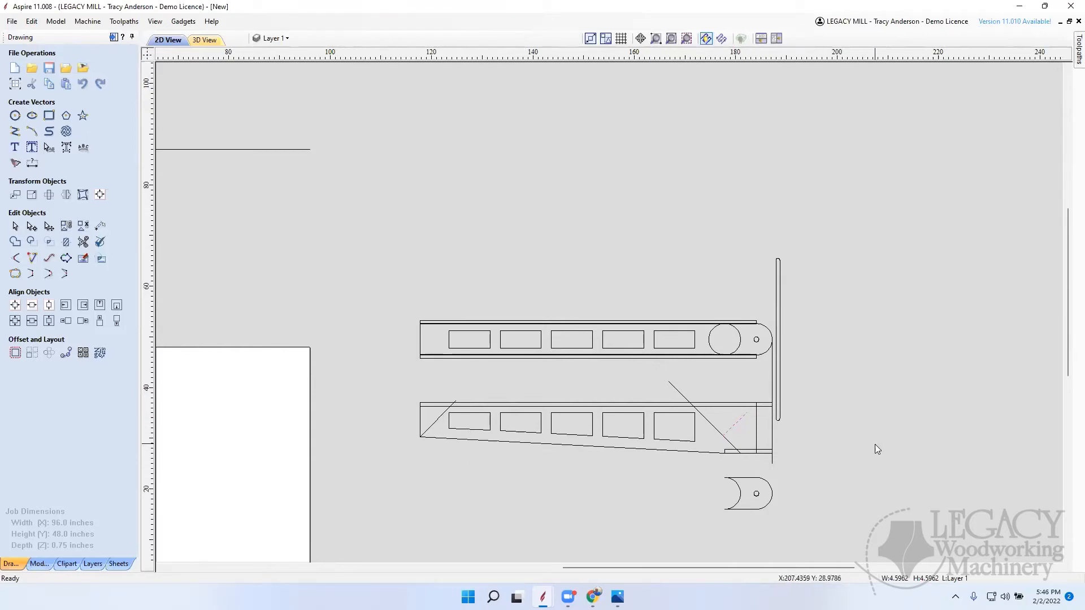
key(Delete)
scroll(605, 429, up, 2)
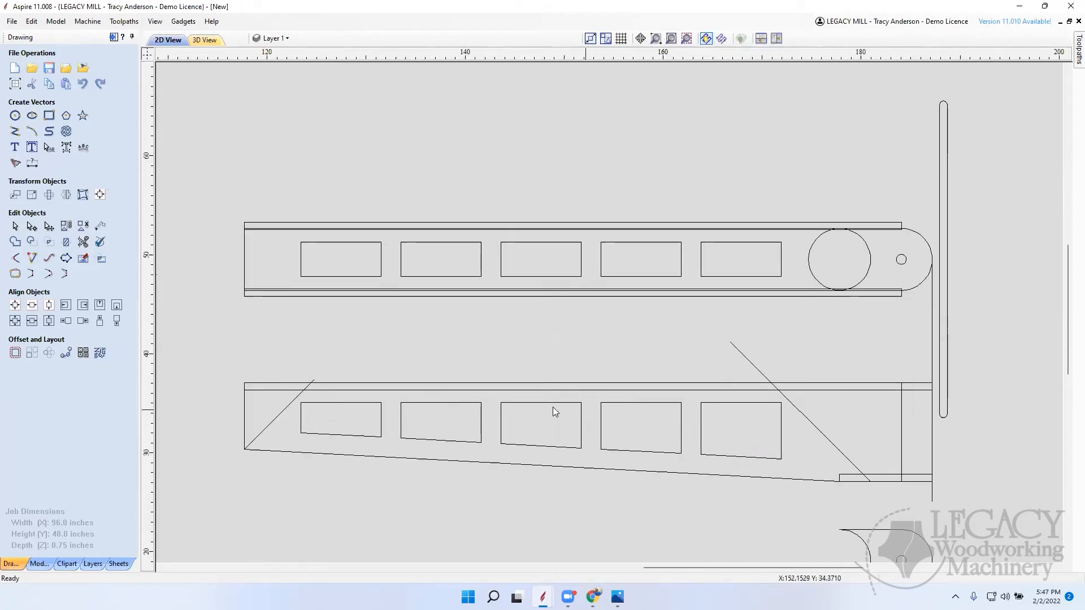
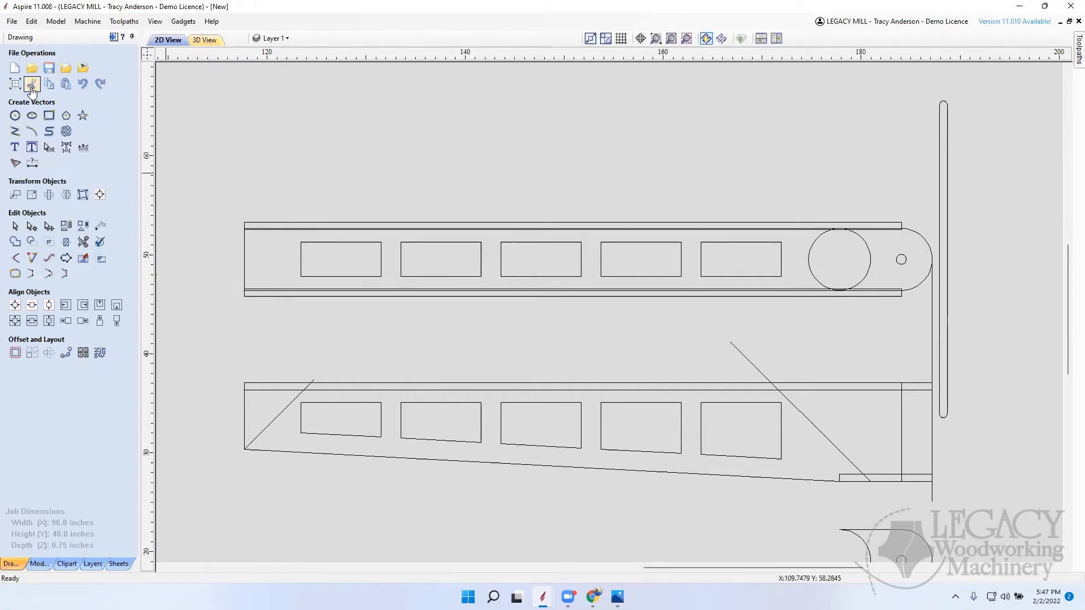
Step: Round the corners of the tapered side's first opening, at the narrow end, with normal fillets of 1.25-inch radius
click(20, 265)
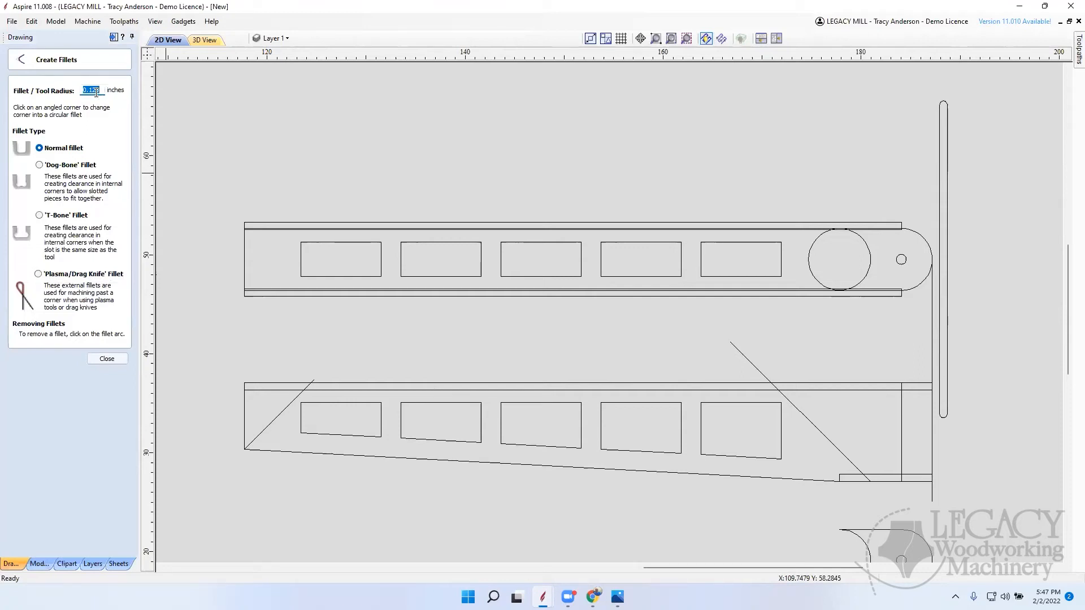
text(1.25)
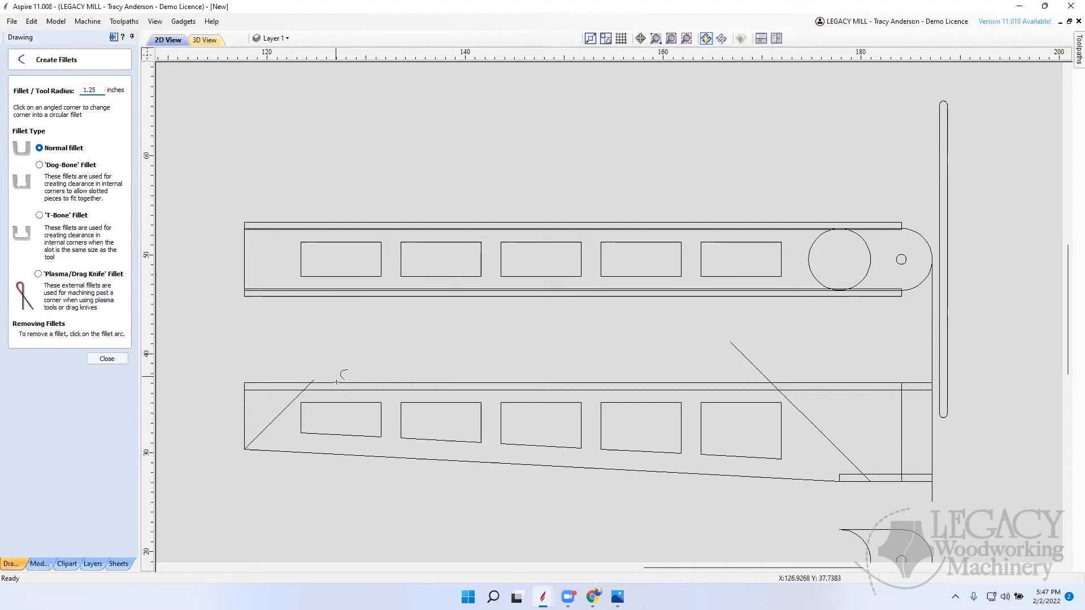
click(306, 403)
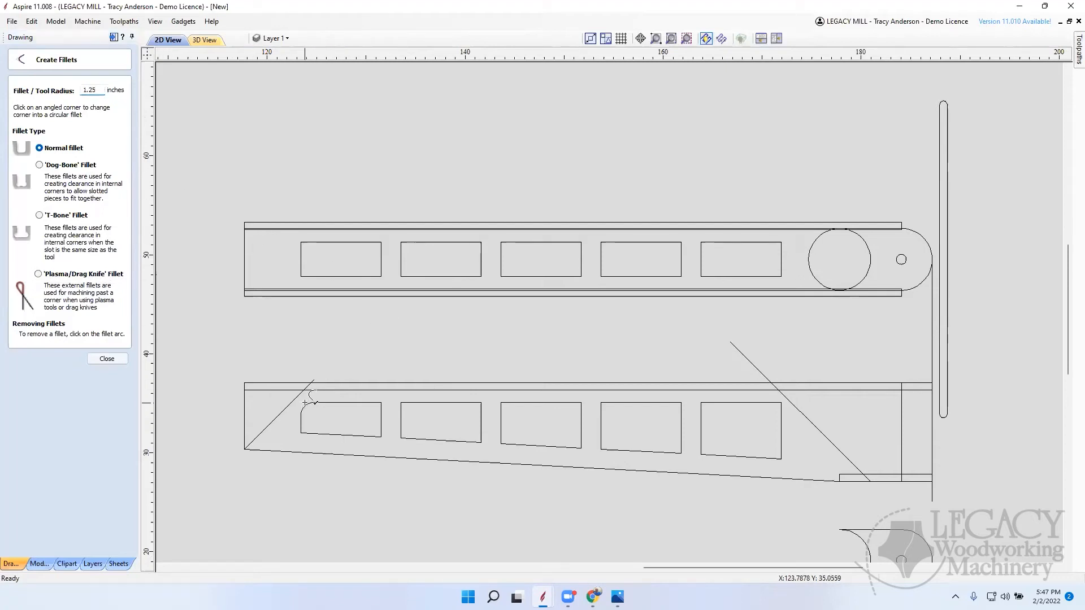
click(304, 430)
click(384, 404)
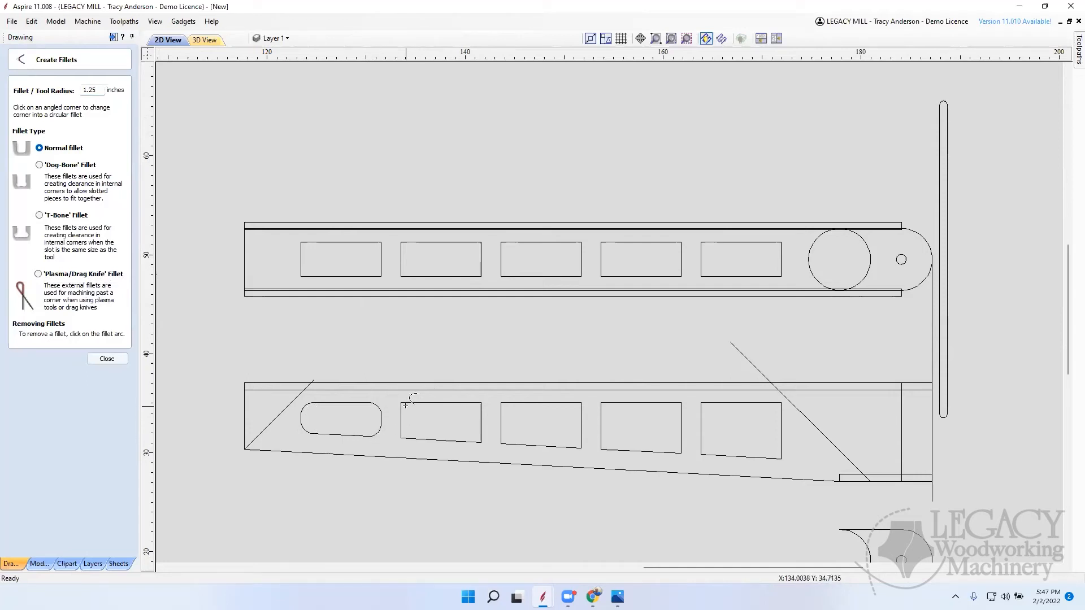
Step: Round all corners of the tapered side's second and third openings with 1.25-inch normal fillets
click(404, 436)
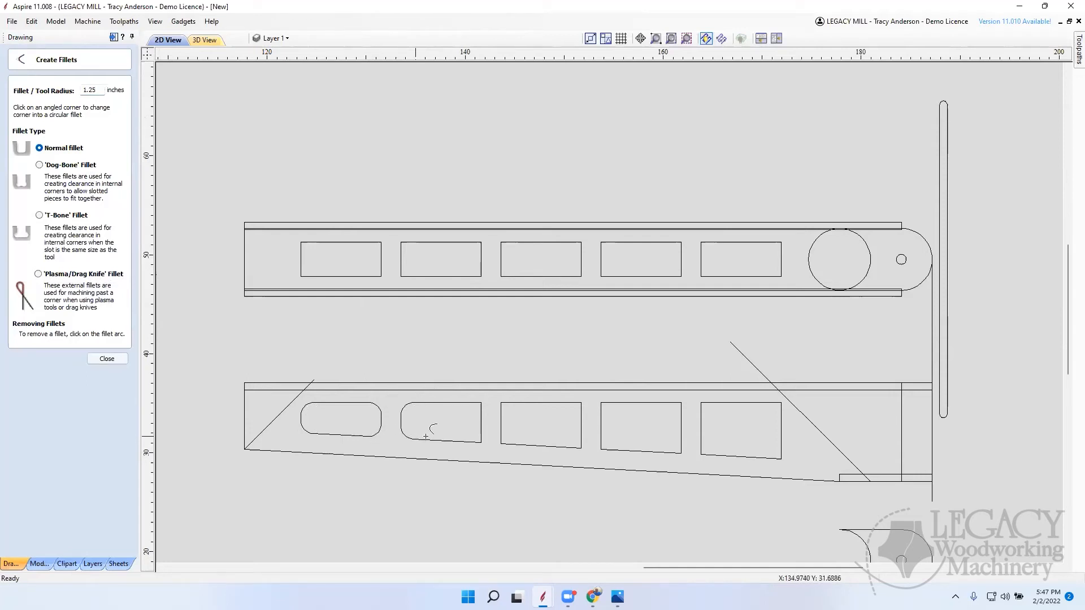
click(478, 419)
click(480, 440)
click(503, 404)
click(580, 442)
click(503, 441)
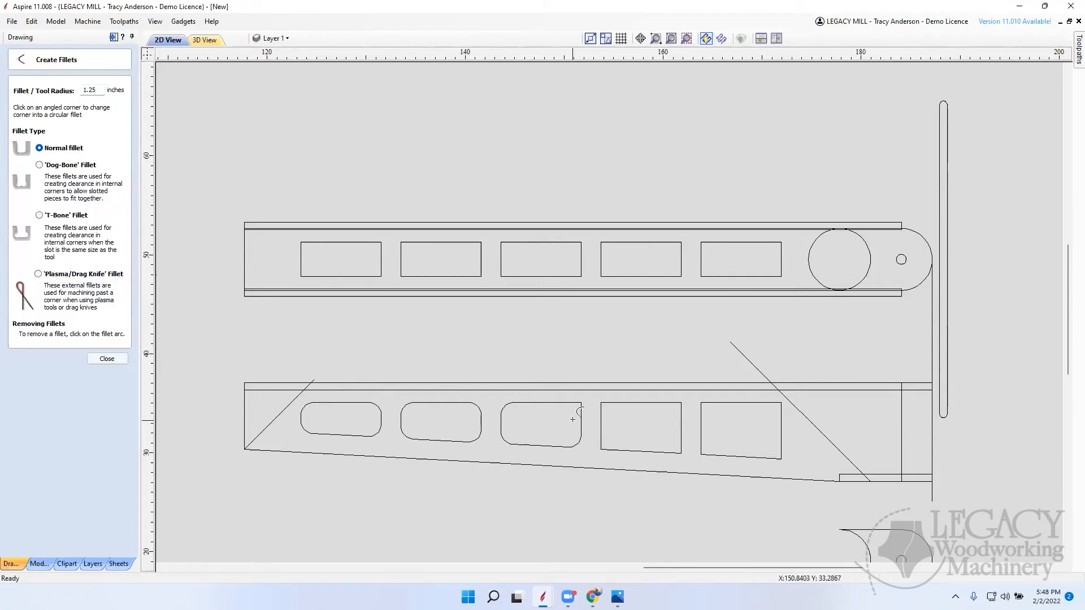
click(580, 407)
Step: Round all corners of the tapered side's fourth and fifth openings with 1.25-inch normal fillets
click(603, 405)
click(603, 447)
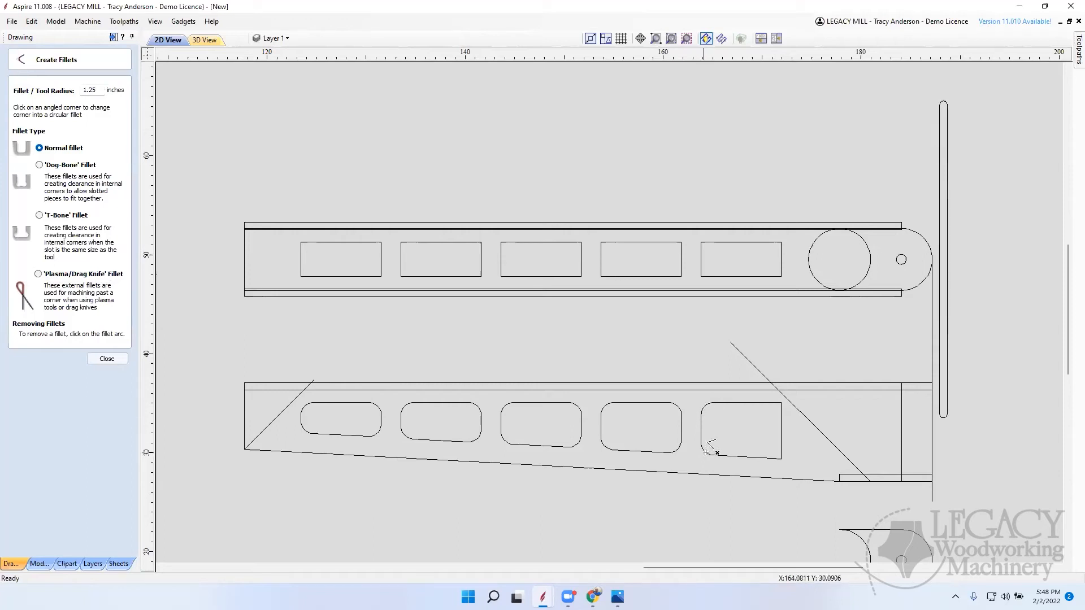
click(778, 457)
click(779, 405)
Step: Round all corners of the pivoting board's first and second openings with 1.25-inch normal fillets
click(301, 274)
click(303, 244)
click(380, 243)
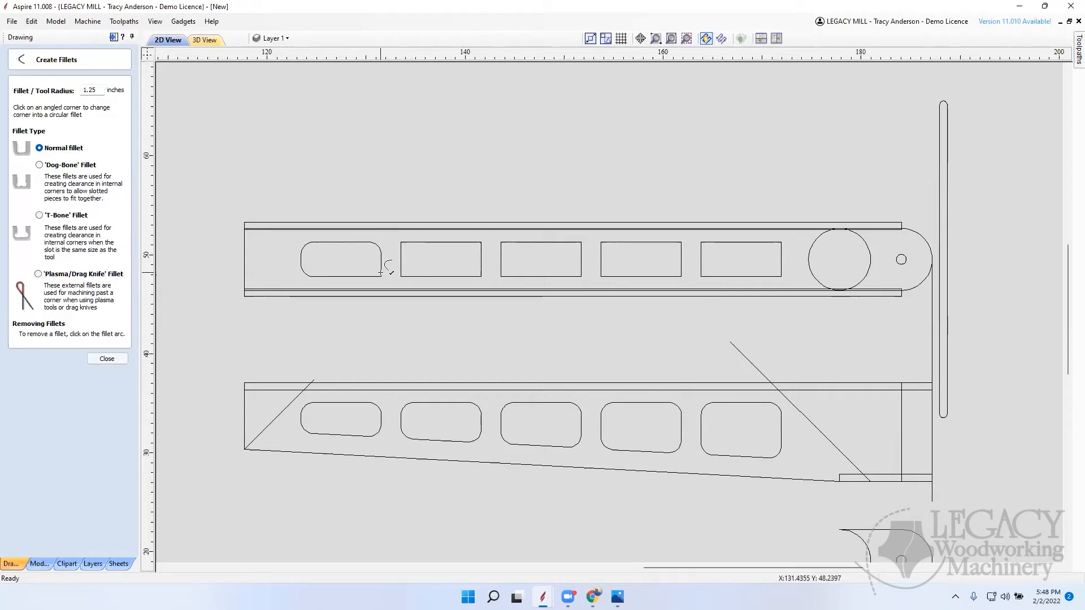
click(401, 274)
click(402, 244)
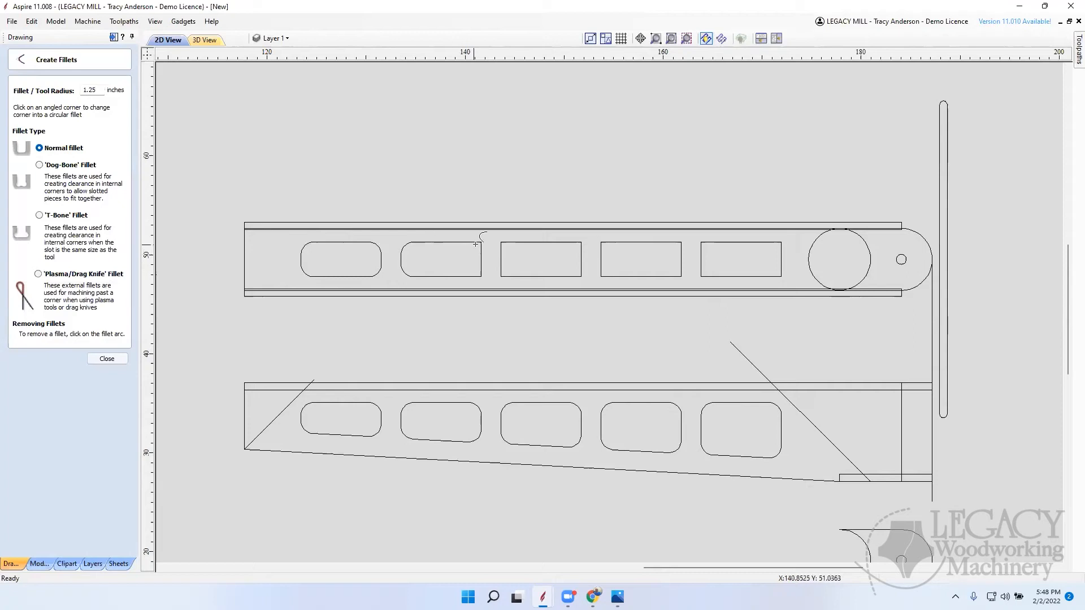
click(479, 275)
click(478, 247)
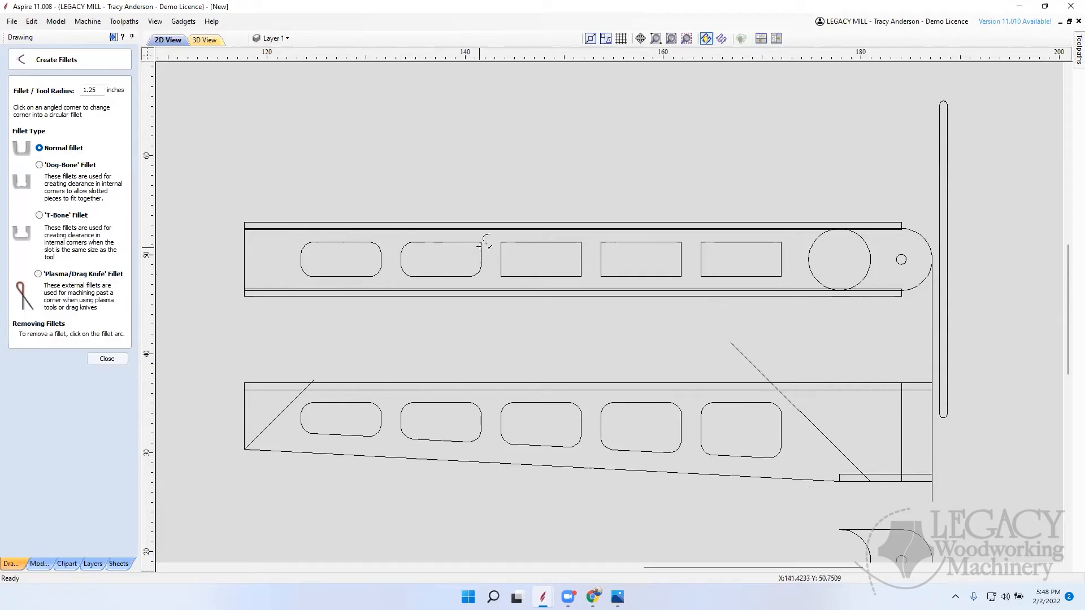
Step: Apply 1.25-inch fillets to the pivoting board's third opening and the fourth opening's corners away from the pivot, and finish filleting
click(502, 275)
click(580, 274)
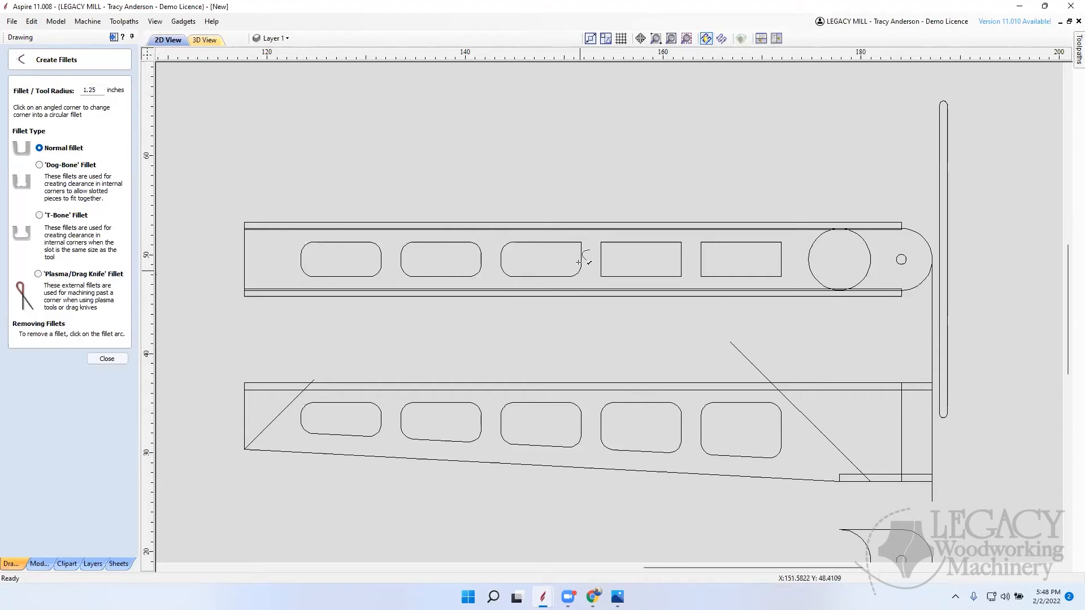
click(580, 244)
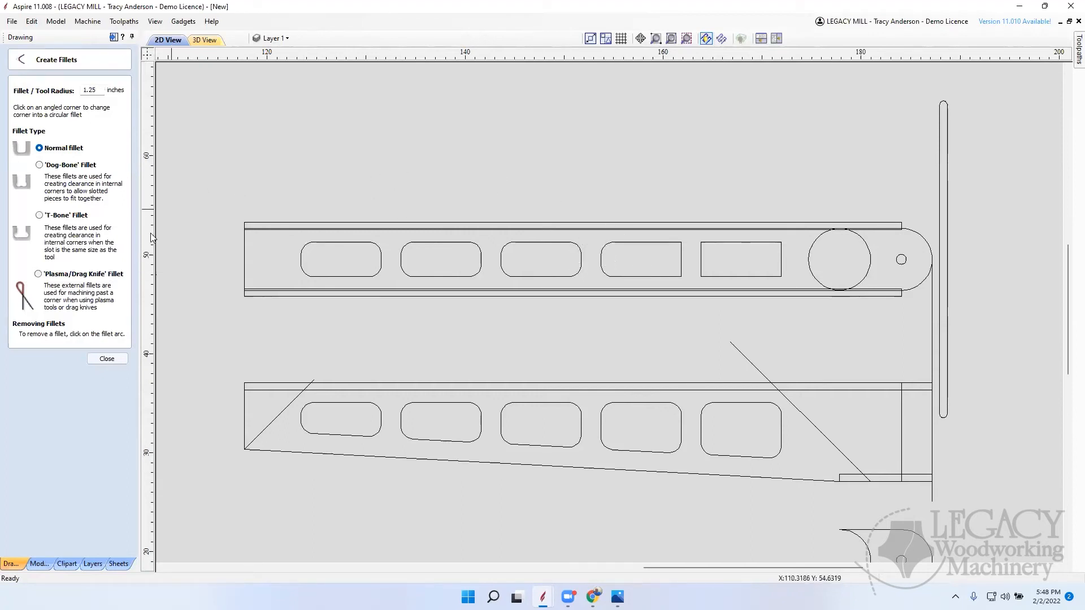
click(113, 357)
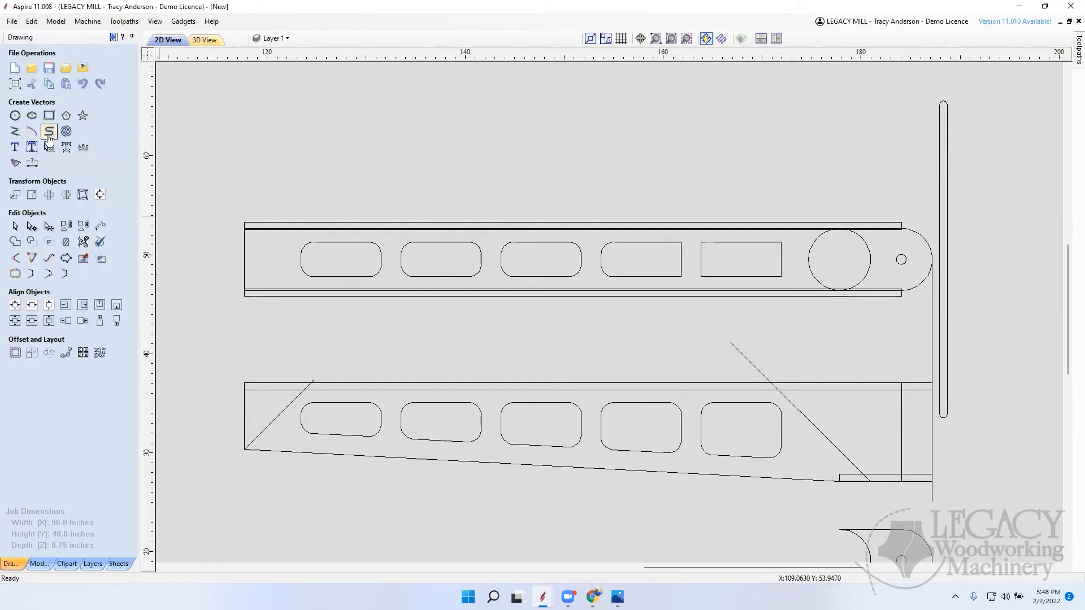
Step: Try a three-point arc of about 2.75-inch radius across the wide-end side of the tapered side's fifth opening, and undo it
click(33, 133)
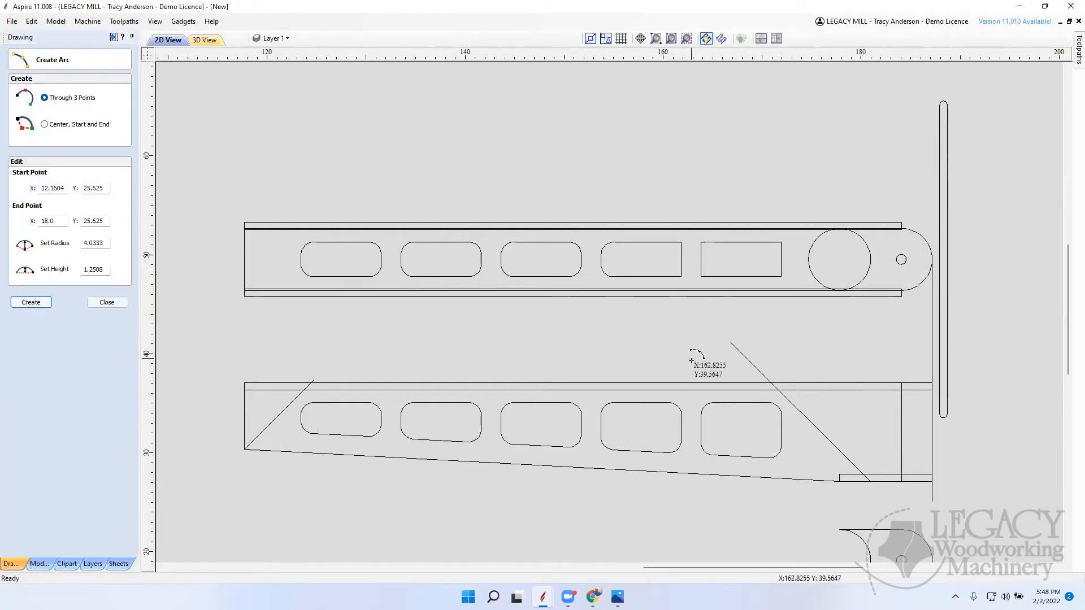
click(749, 402)
click(748, 457)
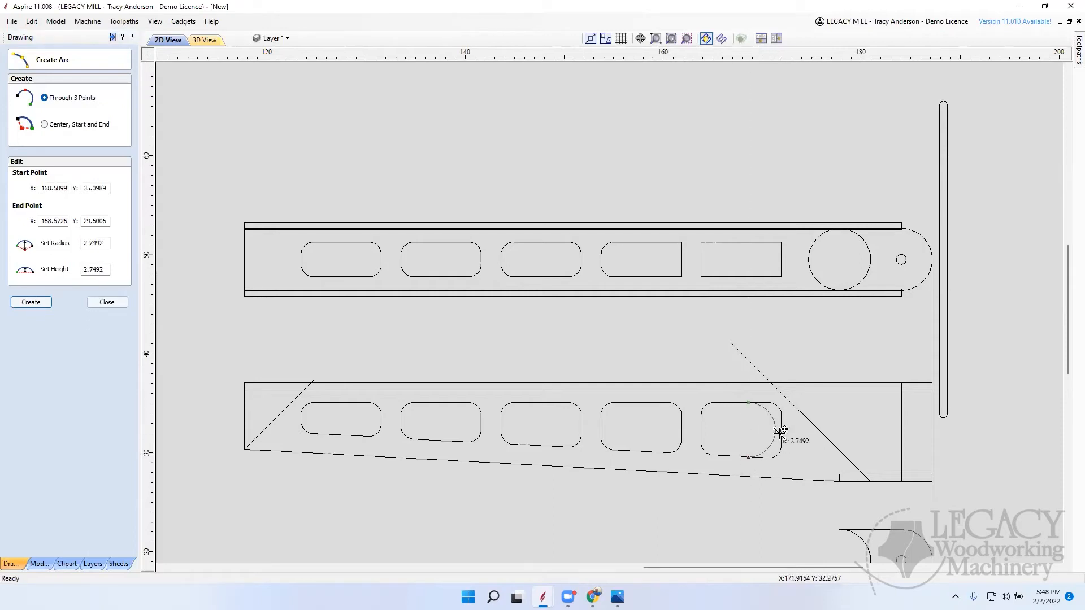
click(784, 431)
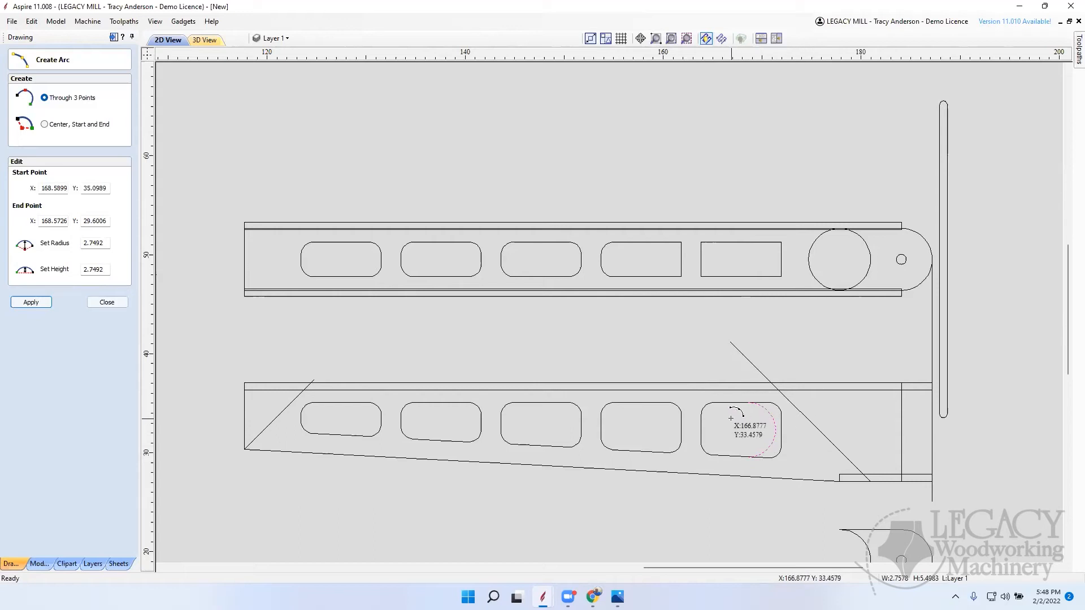
key(ctrl+z)
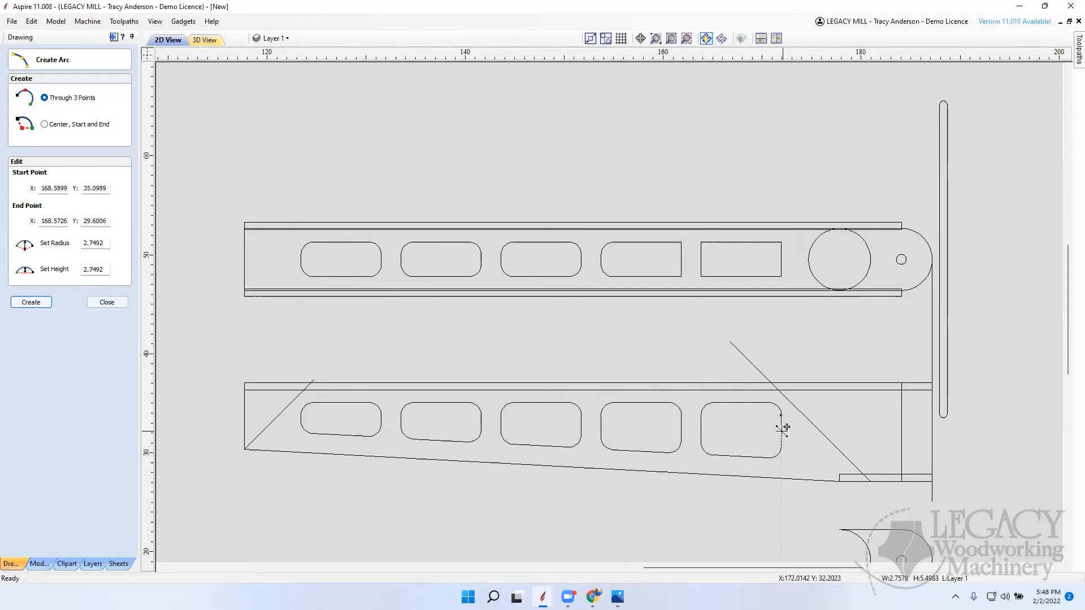
Step: Draw three-point arcs at both ends of the tapered side's fifth opening, with radii of about 2.71 and 3.07 inches
click(701, 427)
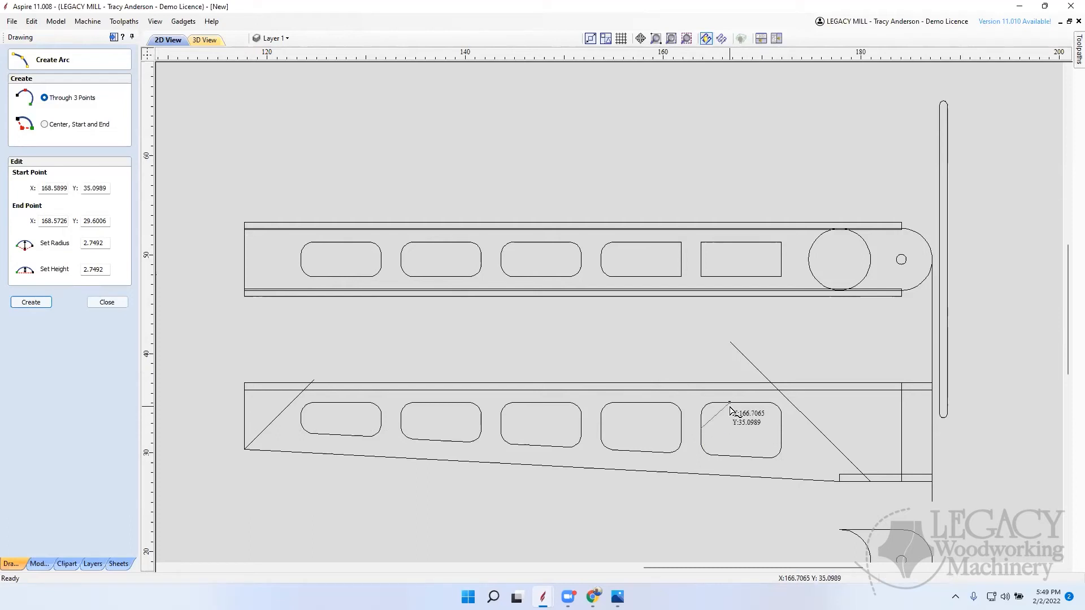
click(725, 405)
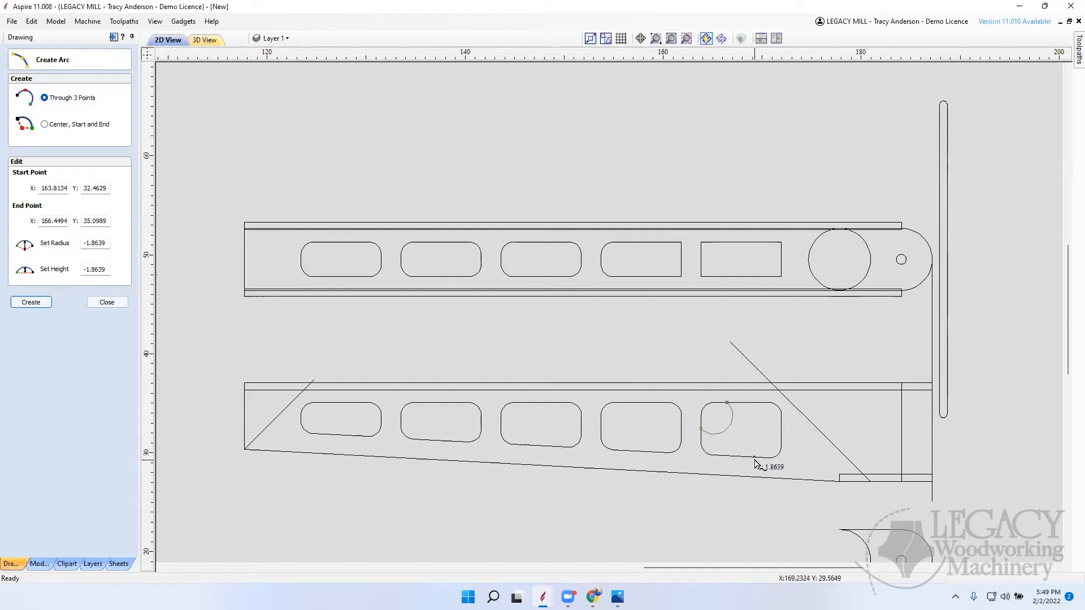
click(722, 460)
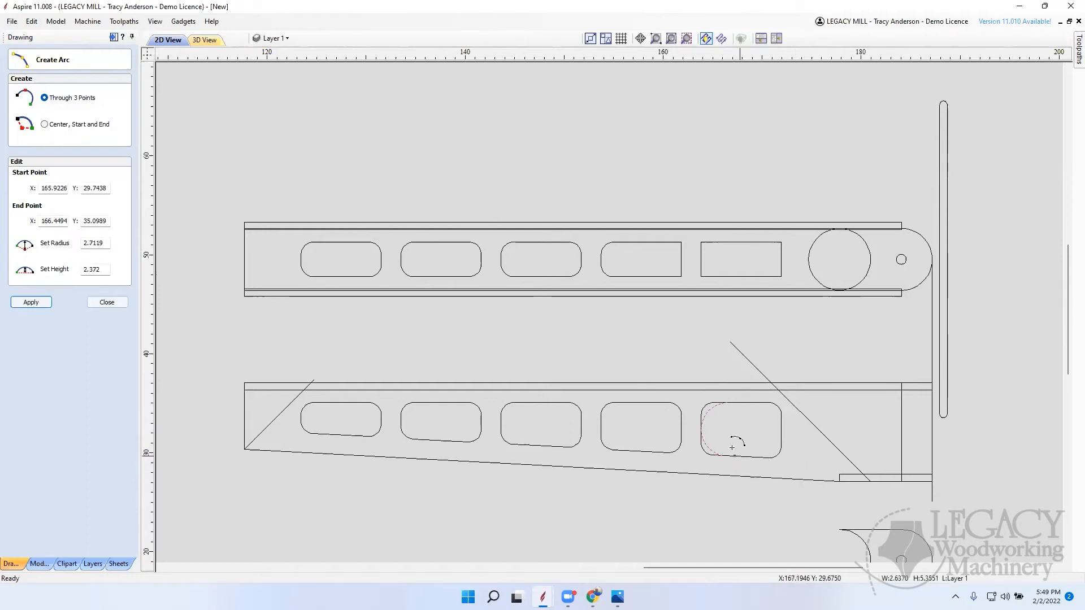
click(783, 432)
click(752, 403)
click(764, 455)
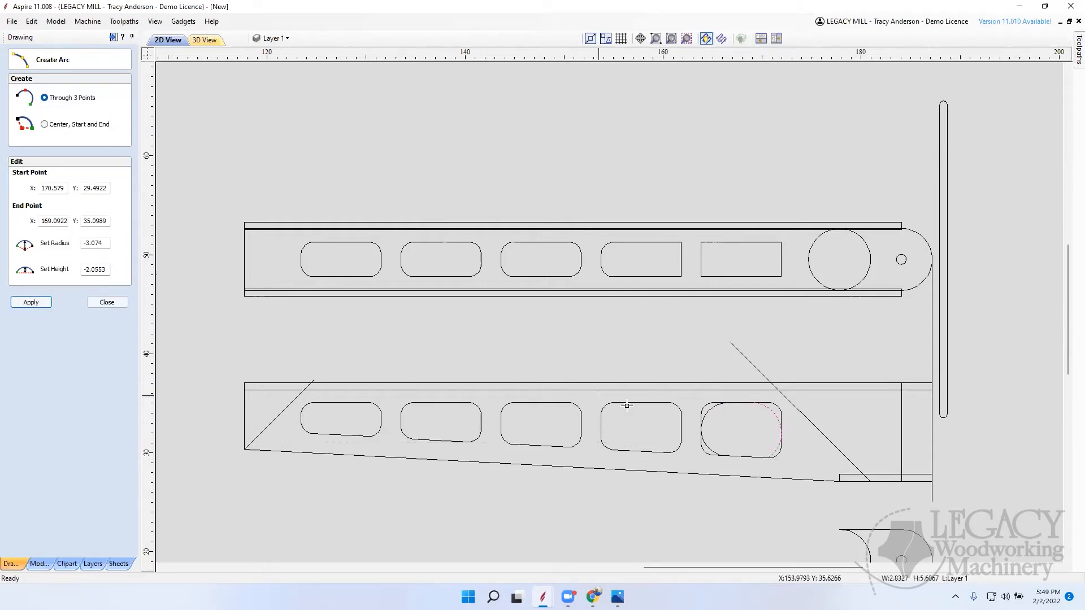
Step: Draw three-point arcs at both ends of the tapered side's fourth opening, with radii of about 2.43 and 2.59 inches
scroll(653, 426, up, 5)
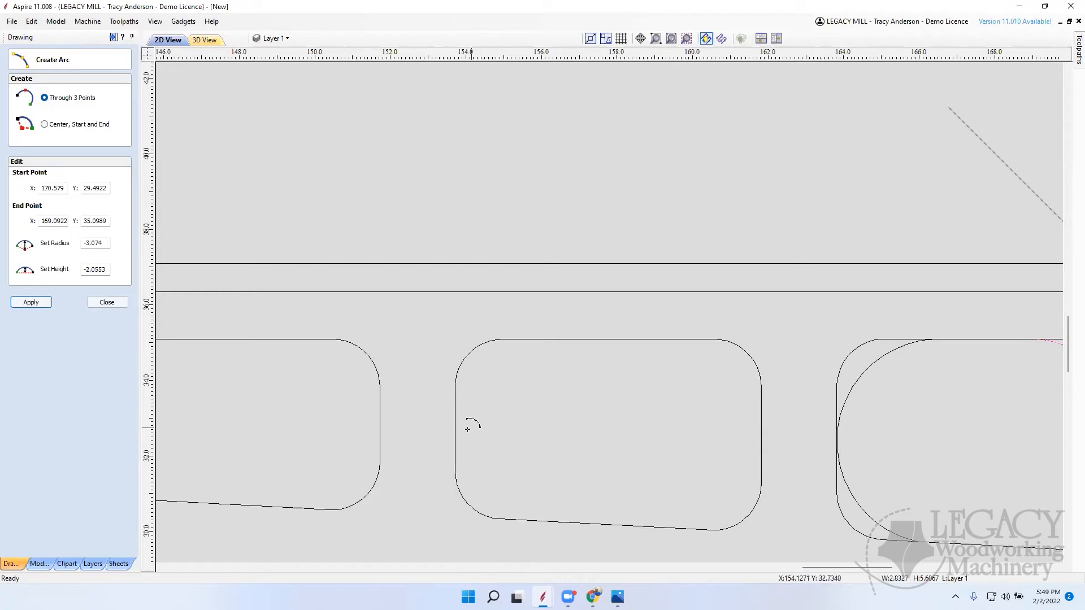
click(455, 428)
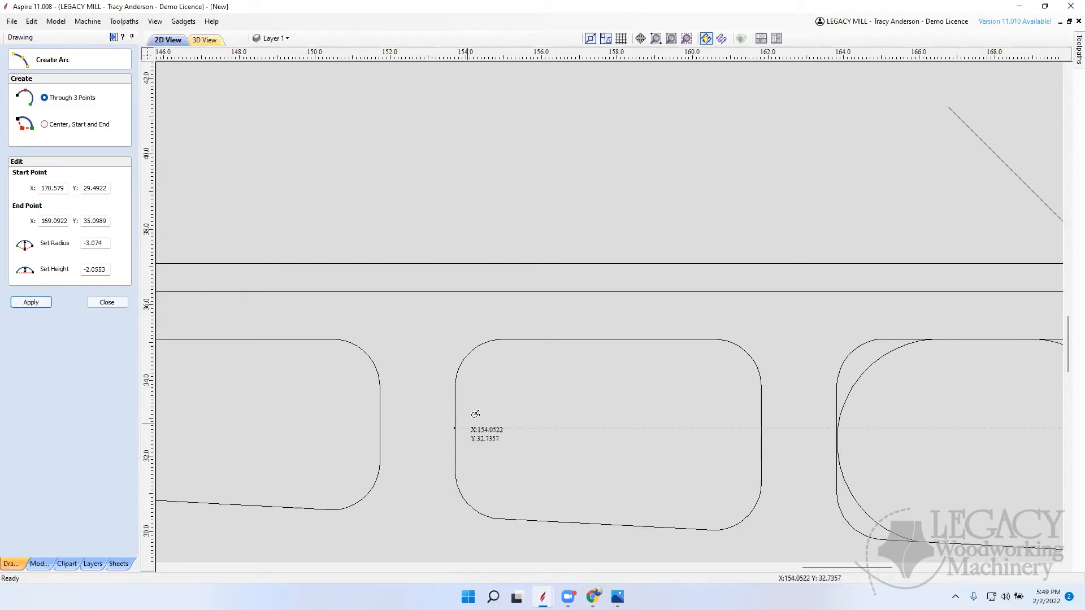
click(545, 341)
click(524, 519)
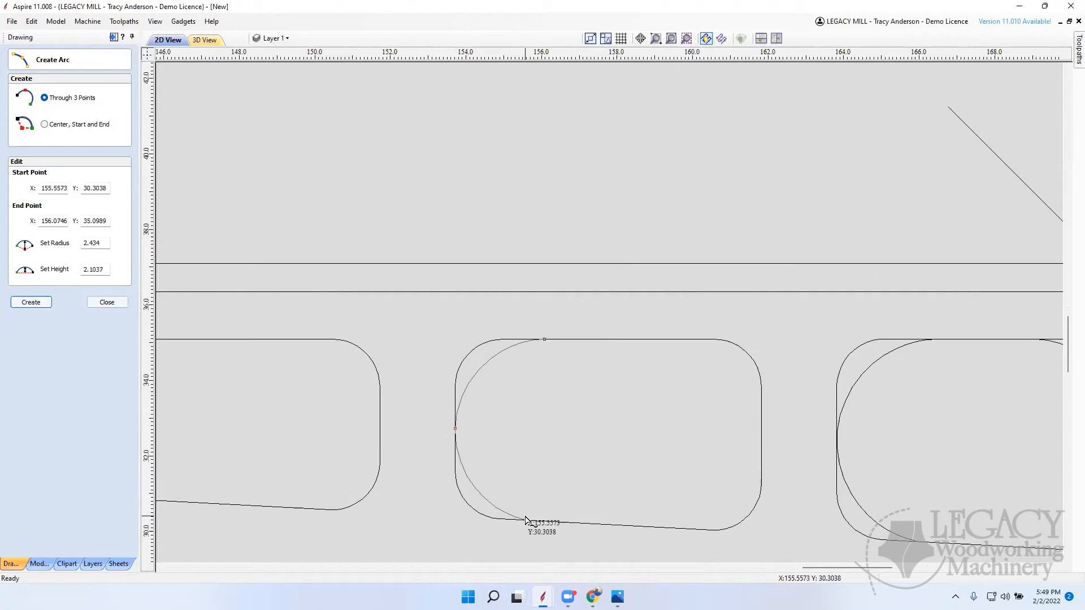
click(761, 437)
click(680, 340)
click(694, 529)
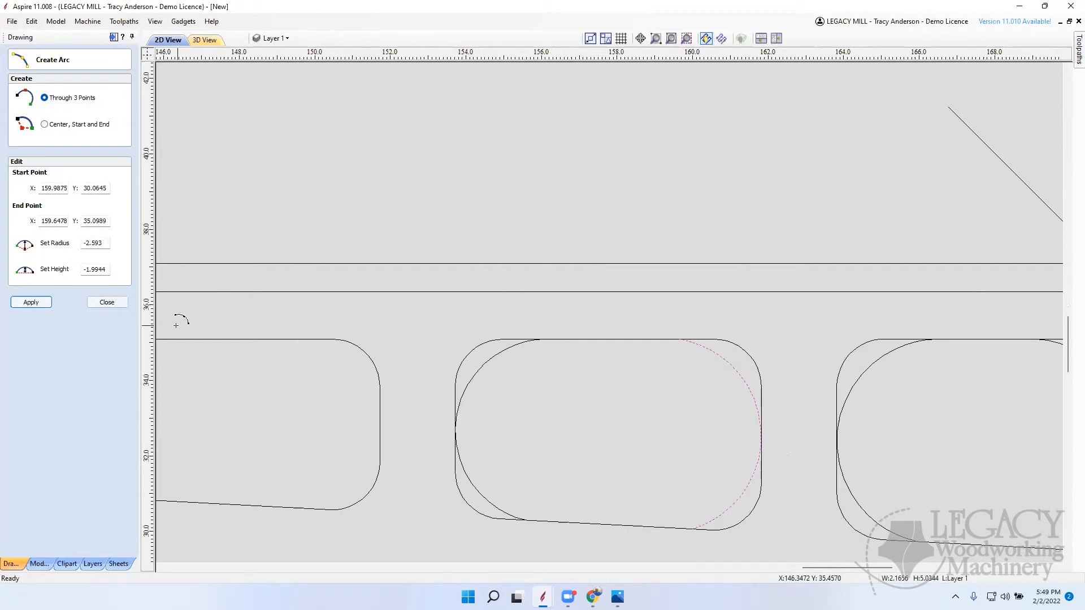
click(116, 303)
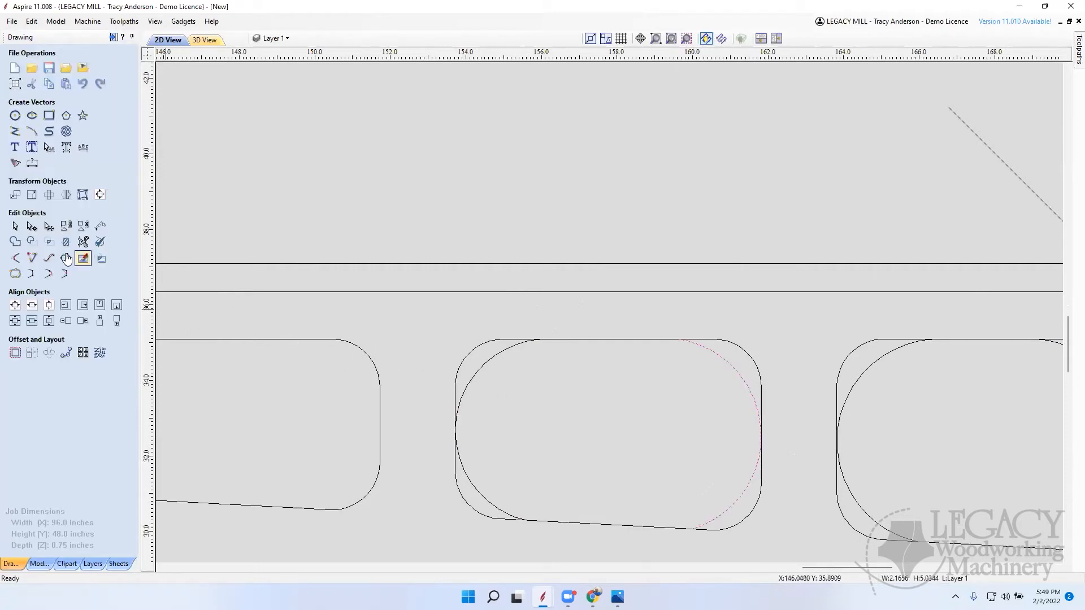
Step: Try trimming the filleted corners outside the arcs on the fourth opening and on the fifth opening's side facing it
click(83, 242)
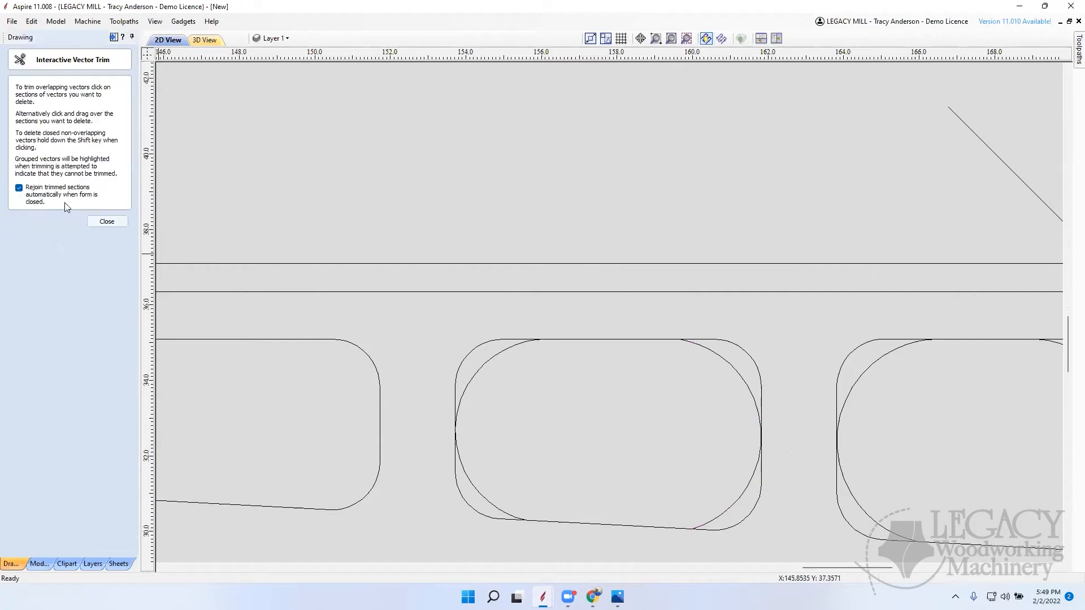
click(479, 351)
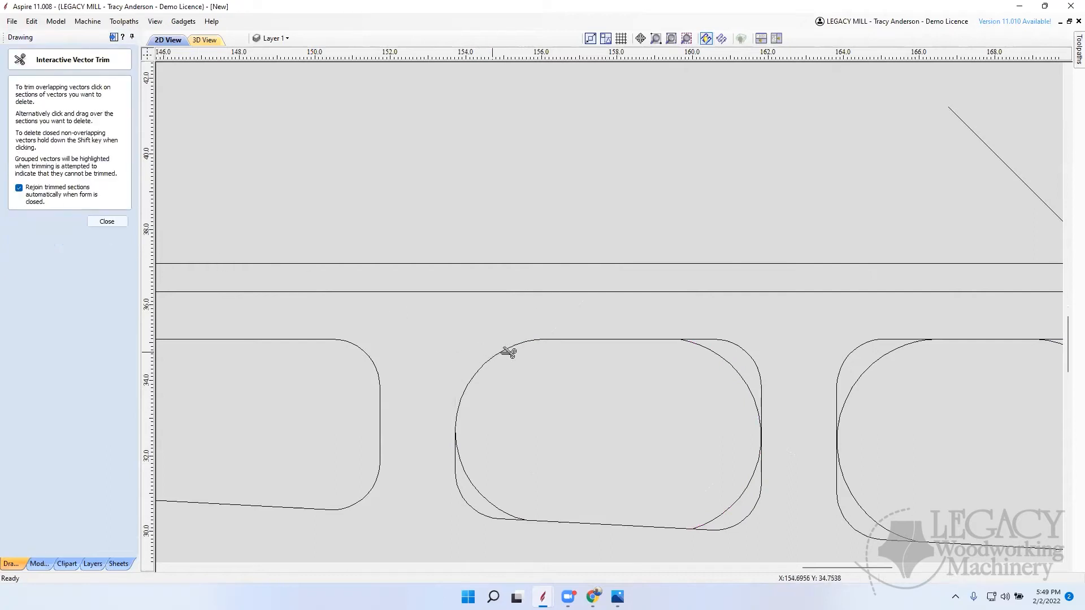
click(476, 504)
click(750, 523)
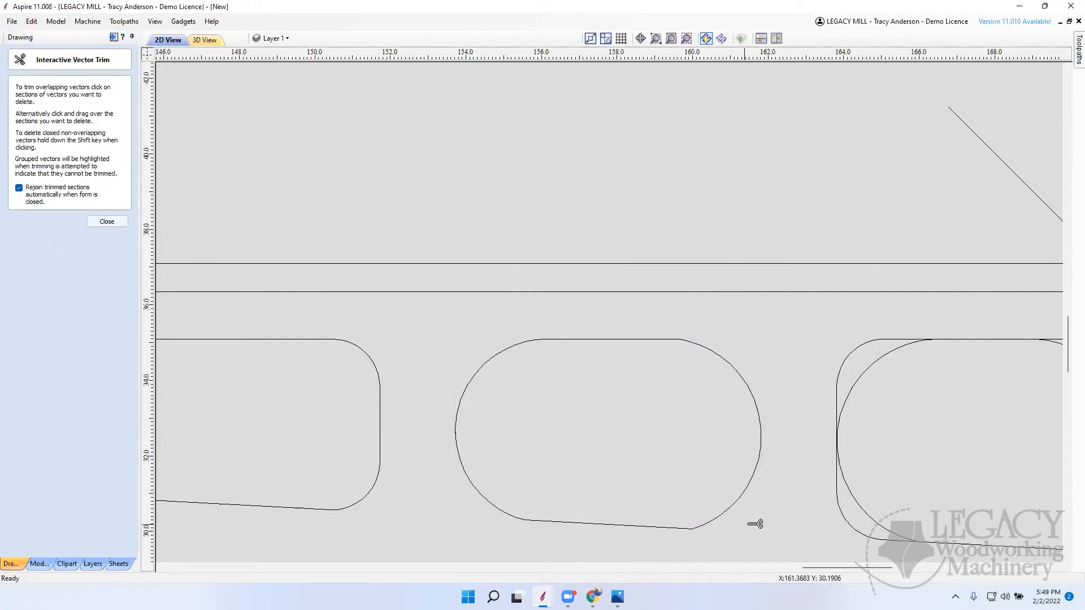
click(861, 355)
click(843, 515)
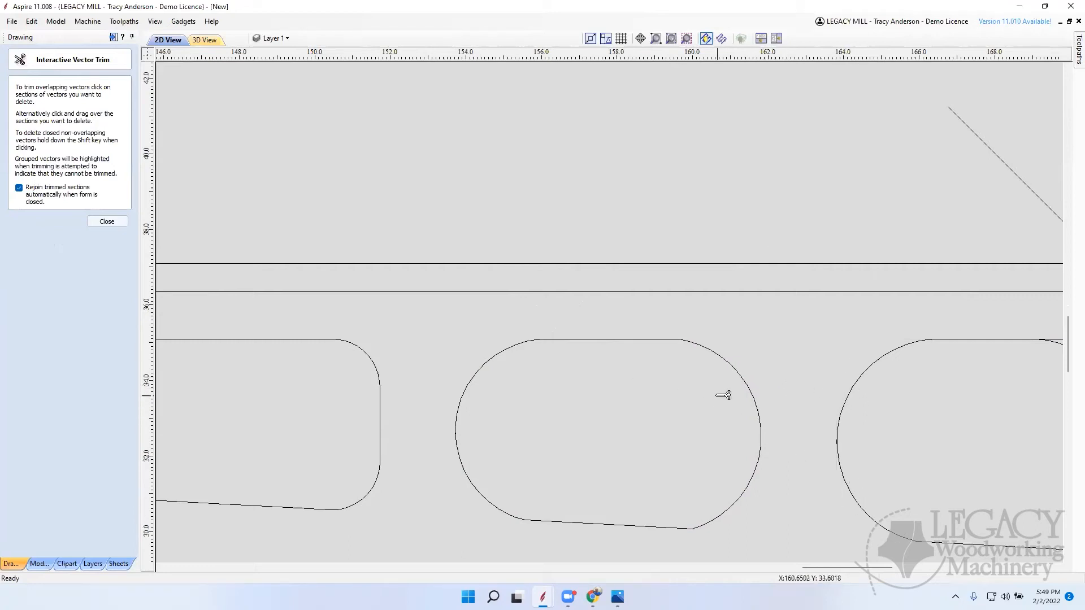
Step: Try trimming the fifth opening's remaining filleted corners outside its wide-end arc and inspect the junction with the sloped edge
scroll(723, 394, down, 5)
scroll(757, 400, down, 1)
scroll(797, 393, up, 5)
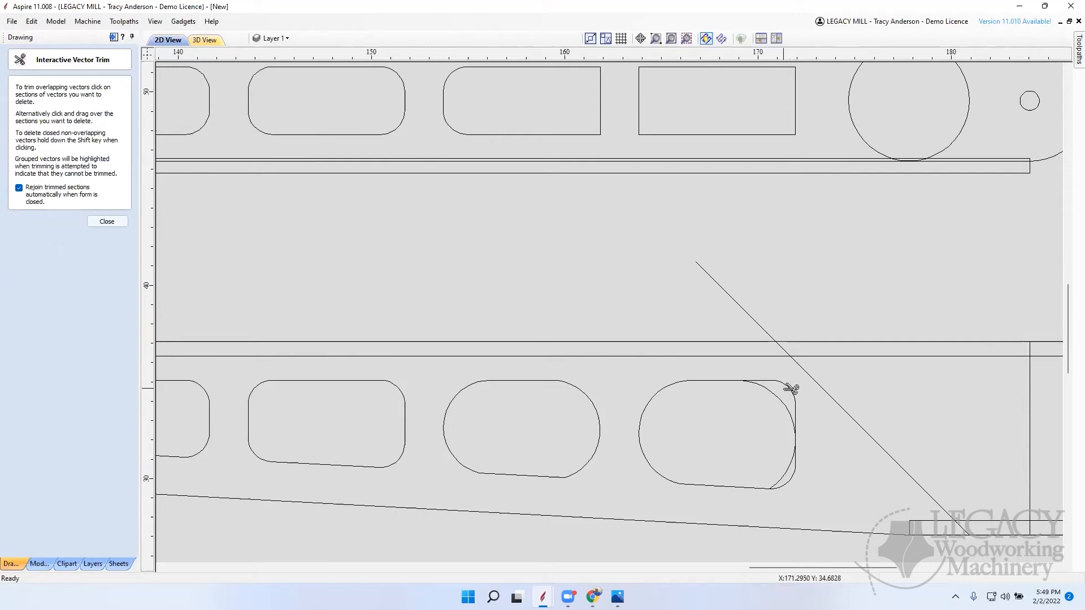
click(791, 389)
click(795, 478)
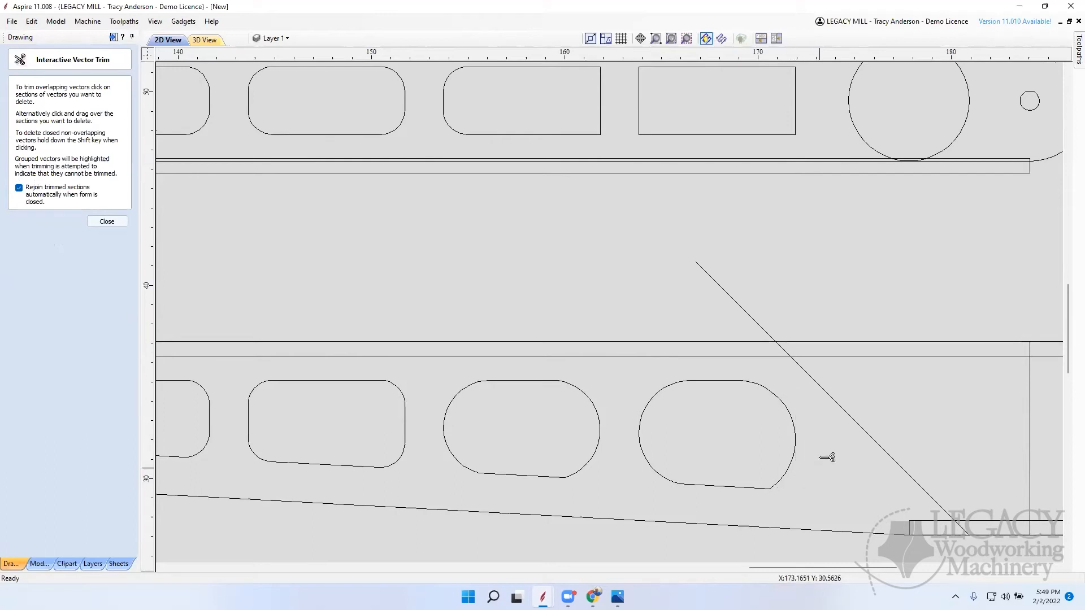
scroll(776, 492, up, 6)
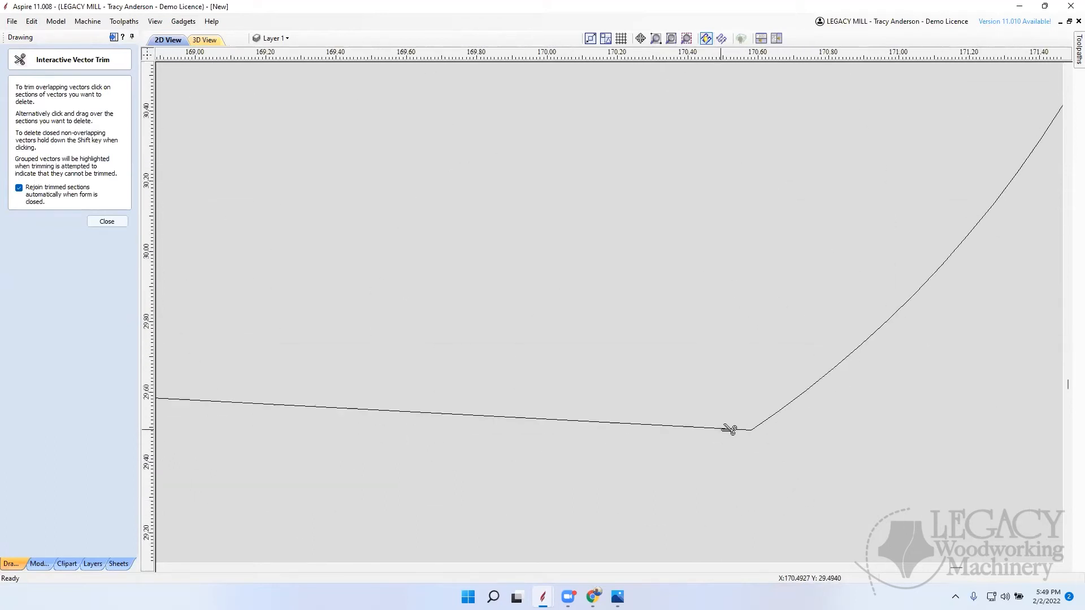
Step: Undo the corner trims on the tapered side's fourth and fifth openings and finish vector trimming
key(ctrl+z)
scroll(649, 466, down, 5)
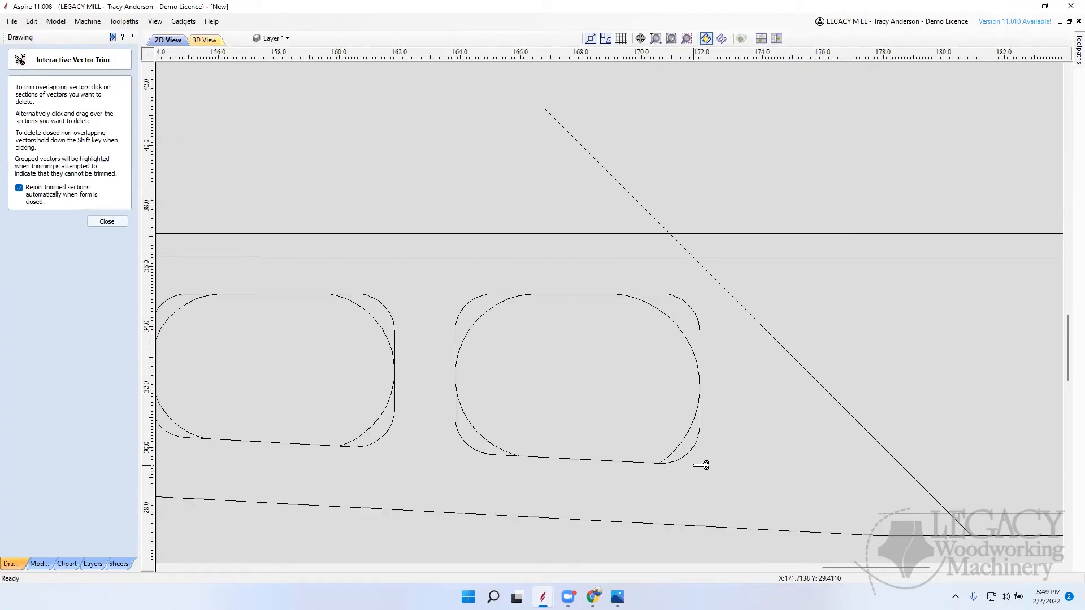
click(107, 222)
Step: Delete the arc in the tapered side's fifth opening on the side facing the fourth opening
scroll(537, 358, down, 10)
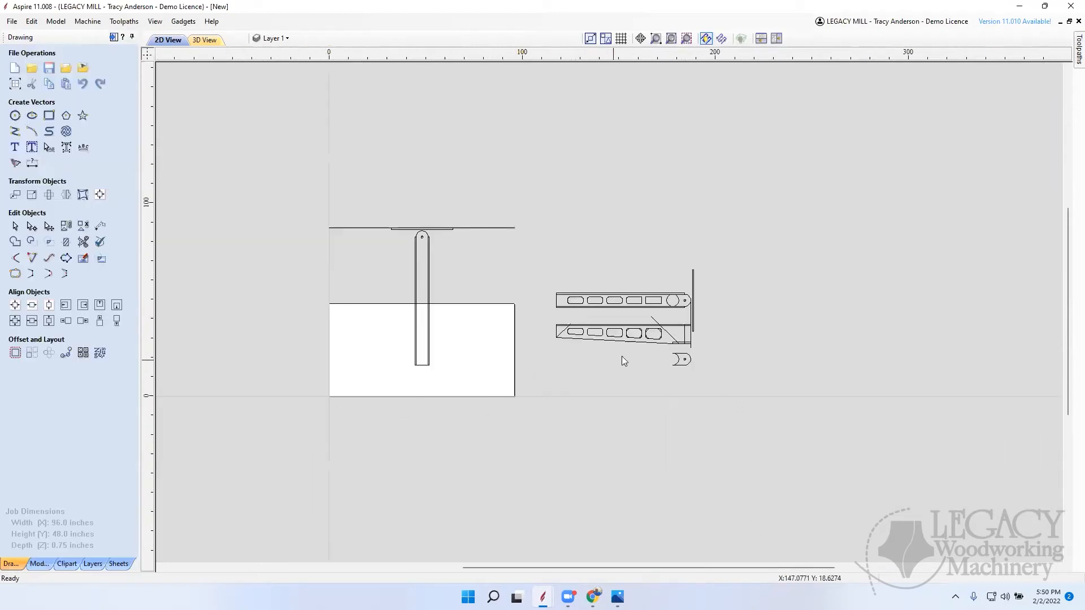
scroll(646, 346, up, 4)
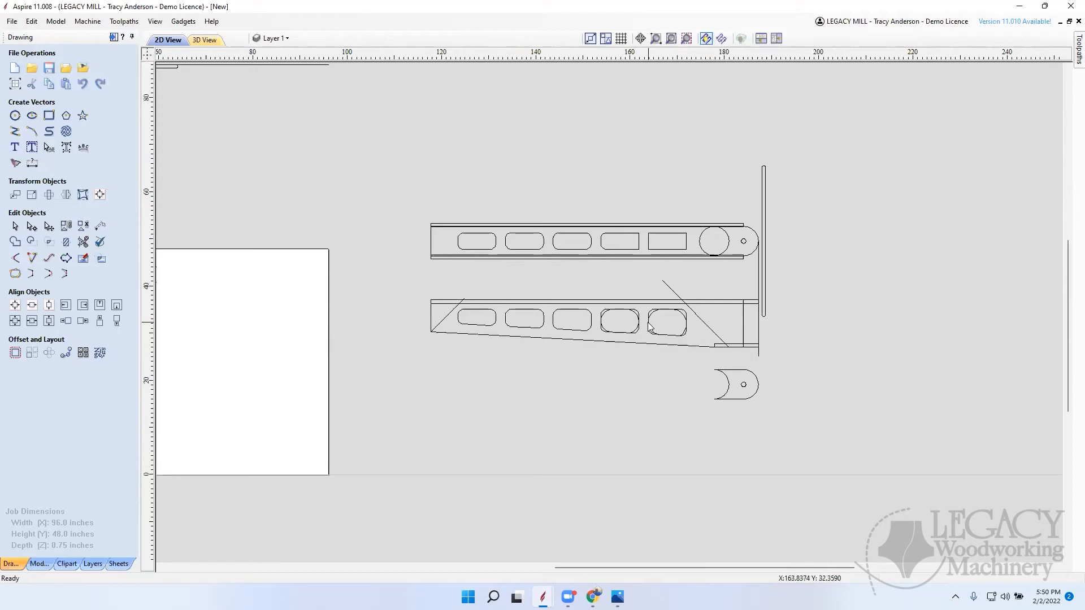
click(662, 305)
key(Delete)
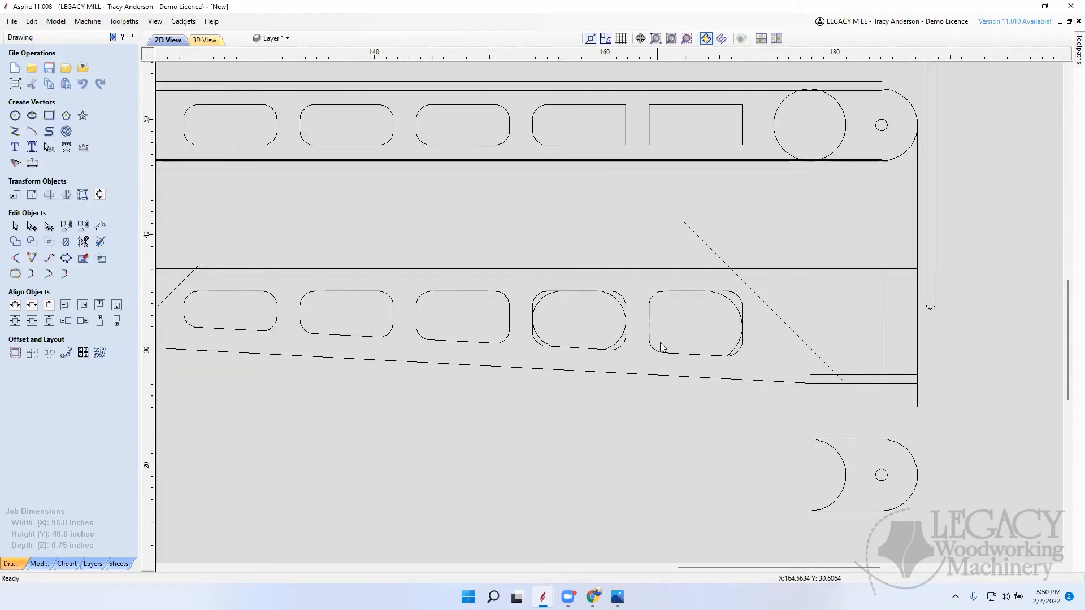
Step: Delete the leftover arcs from the tapered side's fifth and fourth openings
click(733, 305)
key(Delete)
click(544, 304)
key(Delete)
scroll(750, 346, down, 2)
scroll(748, 342, down, 1)
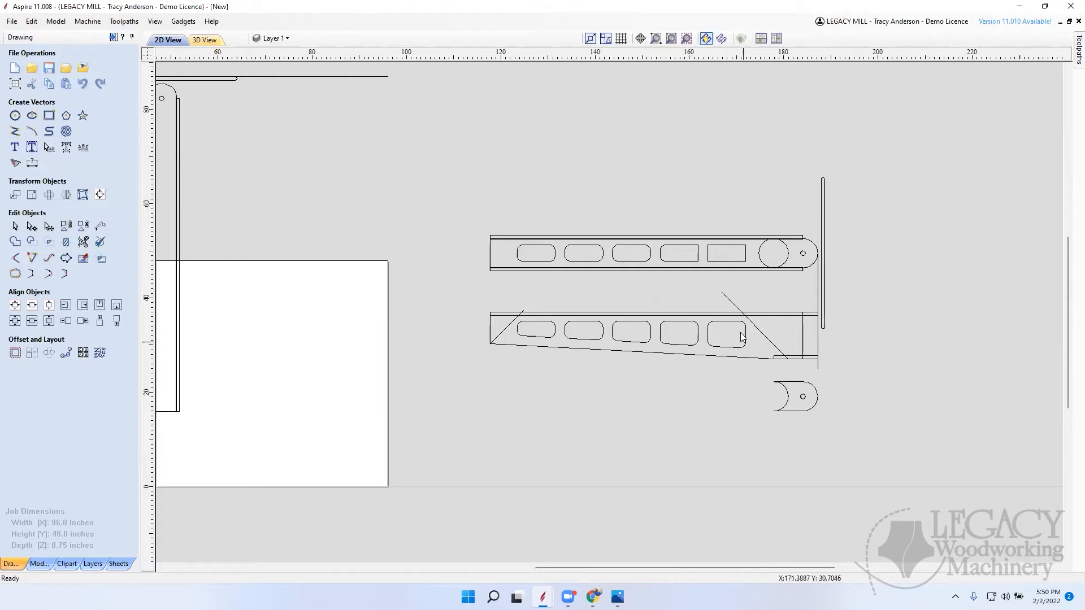
Step: Round the remaining square corners of the pivoting board's fourth and fifth openings with normal 1.25 inch fillets
click(15, 274)
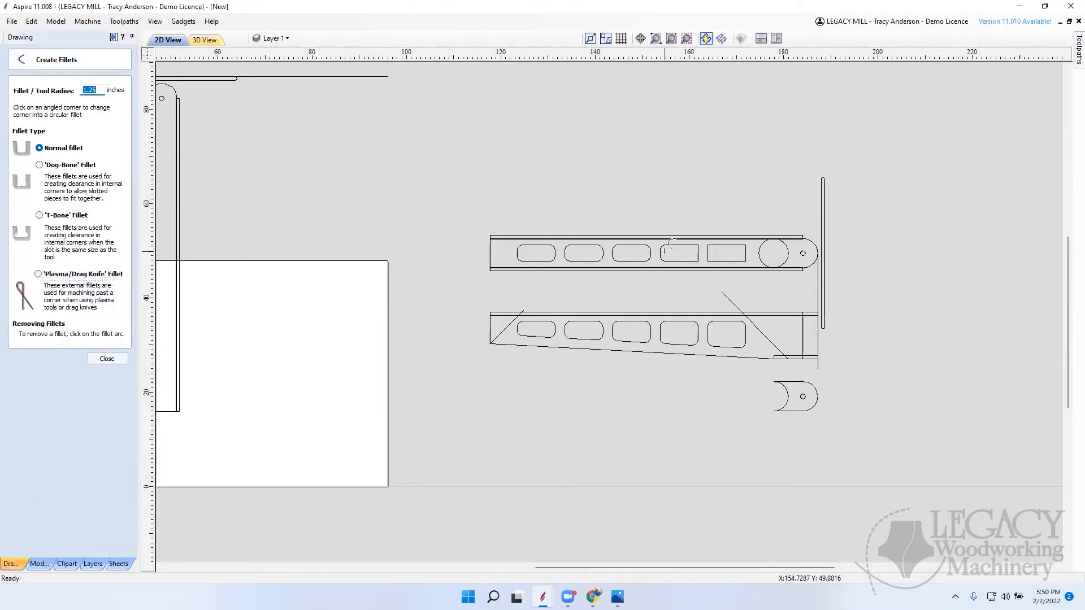
scroll(665, 249, up, 2)
click(708, 265)
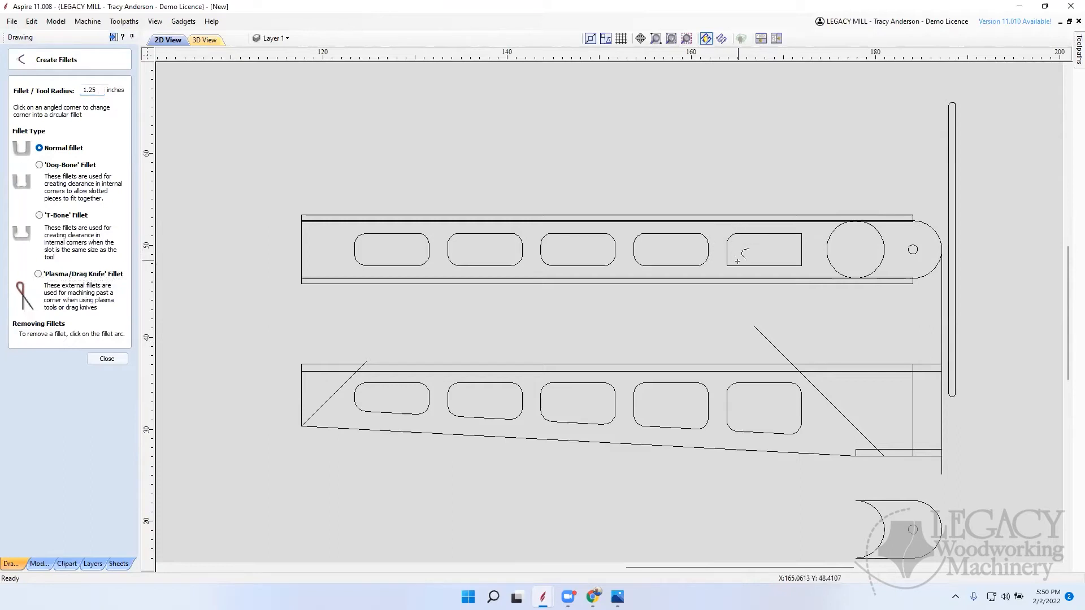
click(729, 264)
click(802, 234)
click(108, 359)
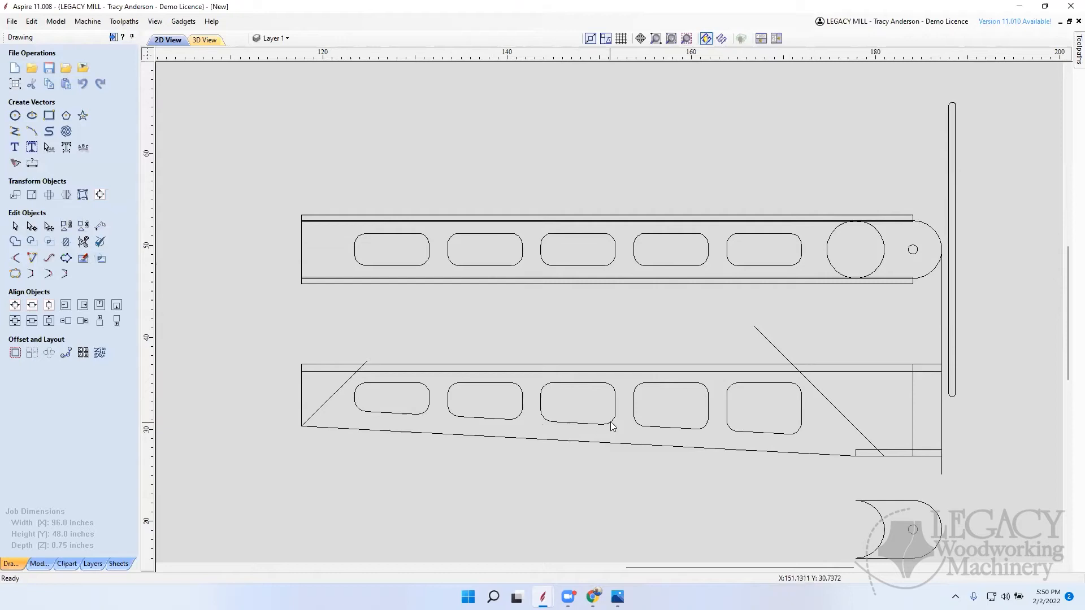
Step: Measure the tapered side's wide-end diagonal from the upper strip's inner edge to the diagonal's lower end
scroll(612, 426, down, 3)
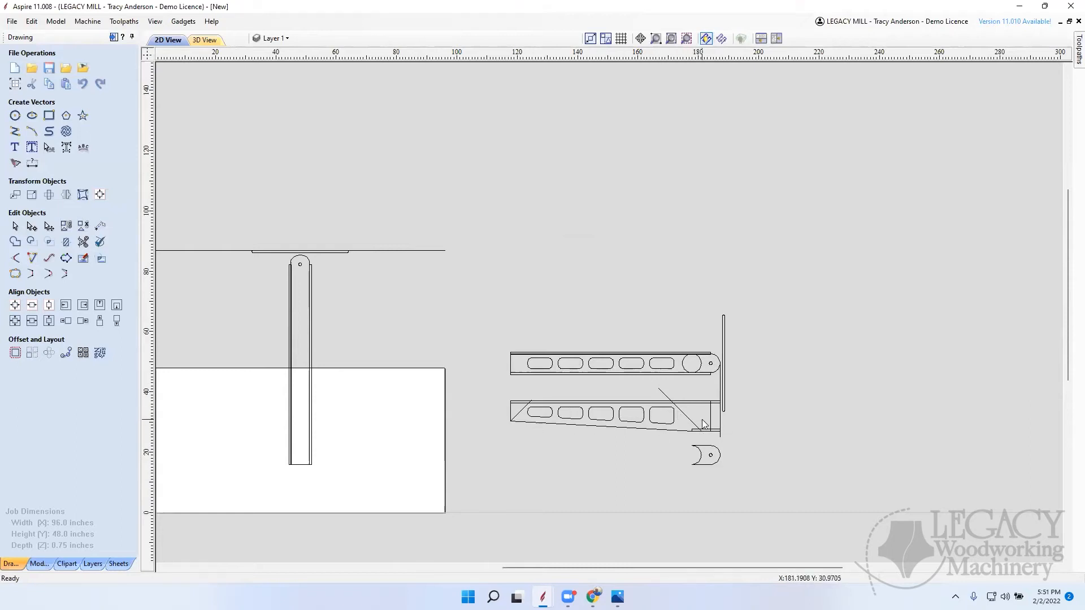
scroll(700, 419, up, 3)
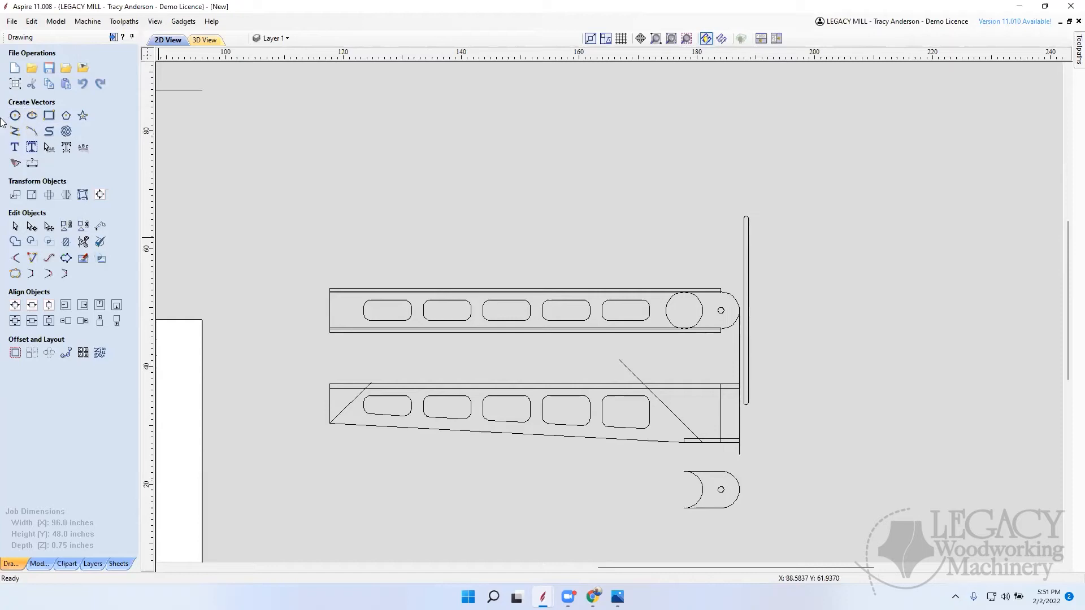
click(100, 226)
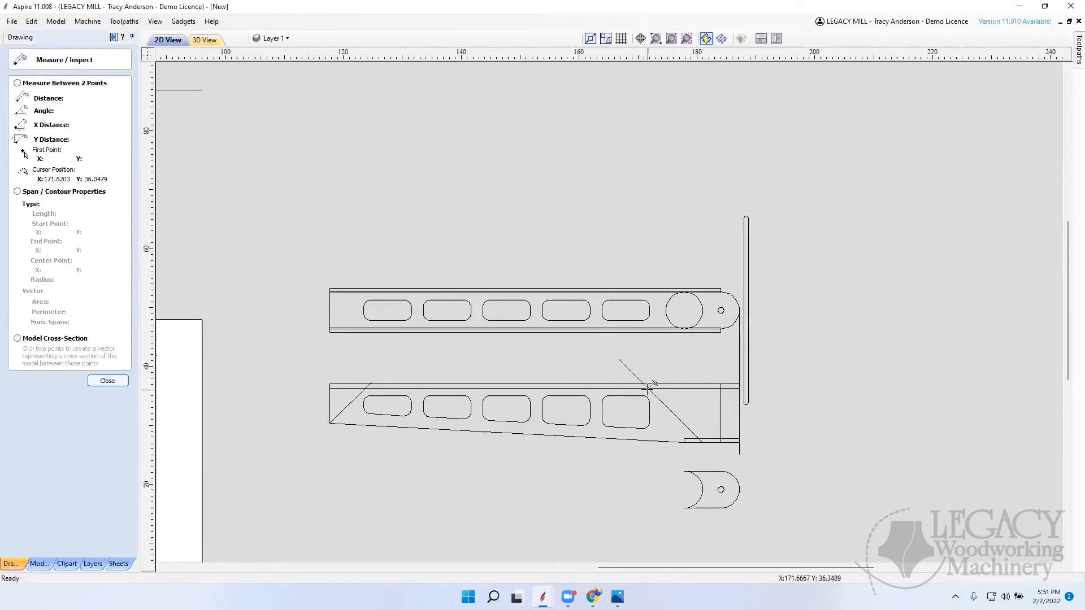
drag(648, 386, 699, 436)
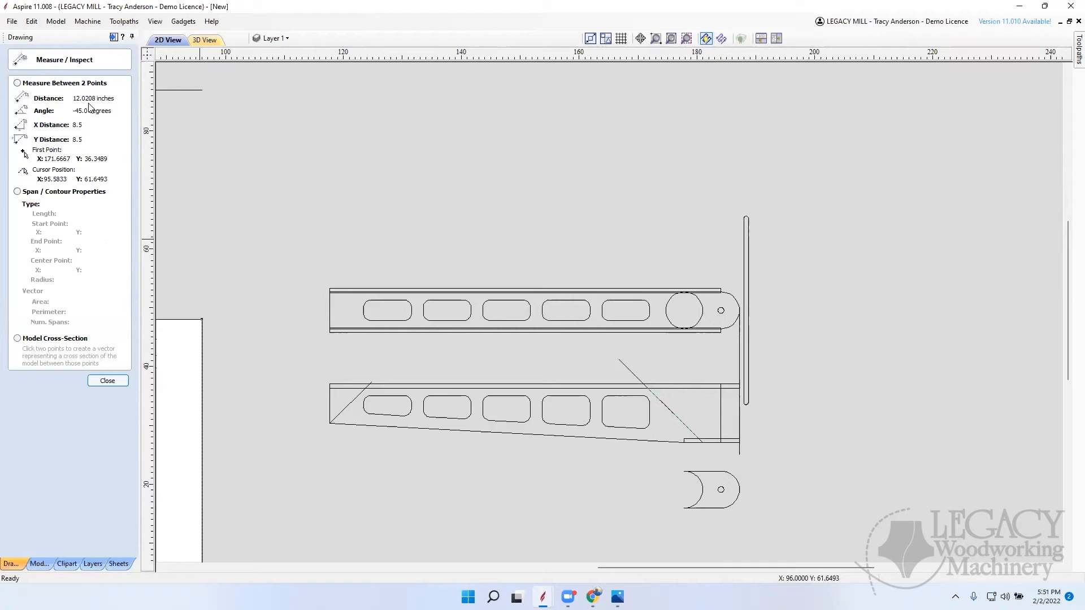
click(108, 381)
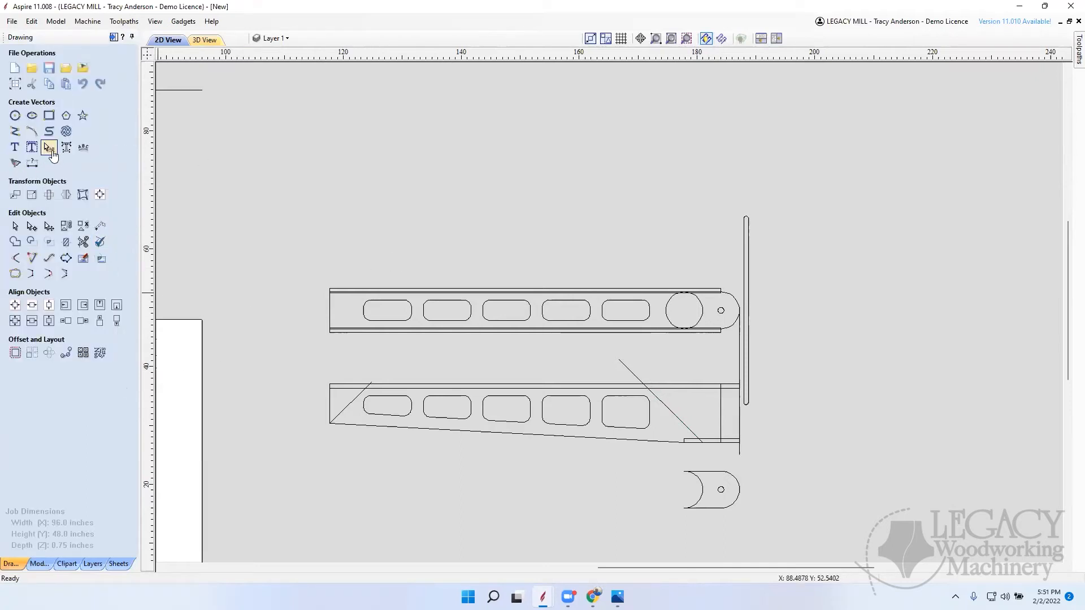
Step: Draw a 10 by 0.75 inch rectangle in the empty area beyond the tall vertical slot shape
click(49, 116)
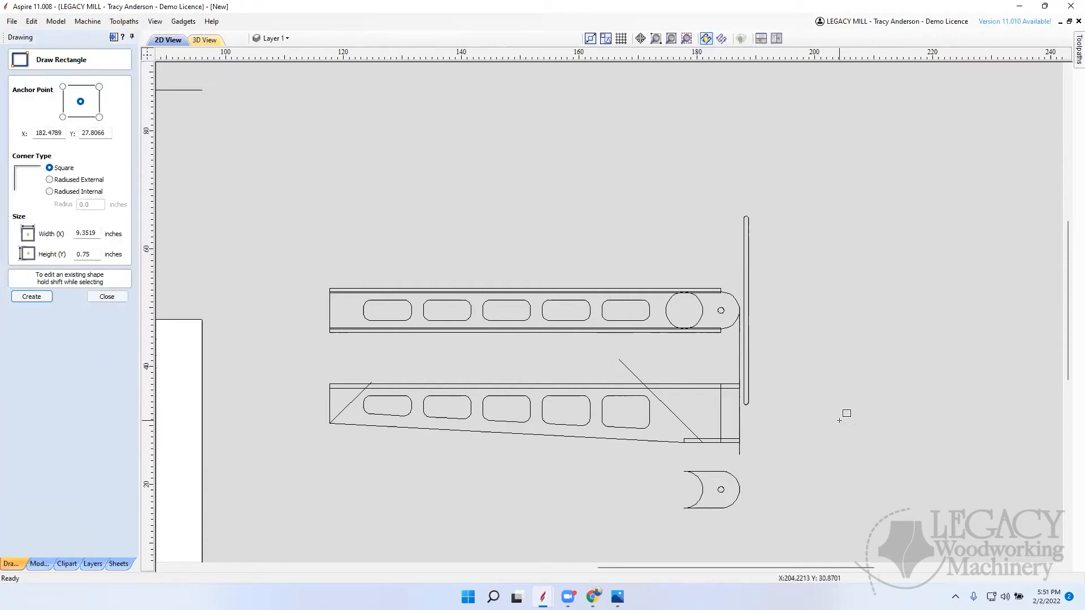
double_click(100, 232)
text(10)
click(849, 341)
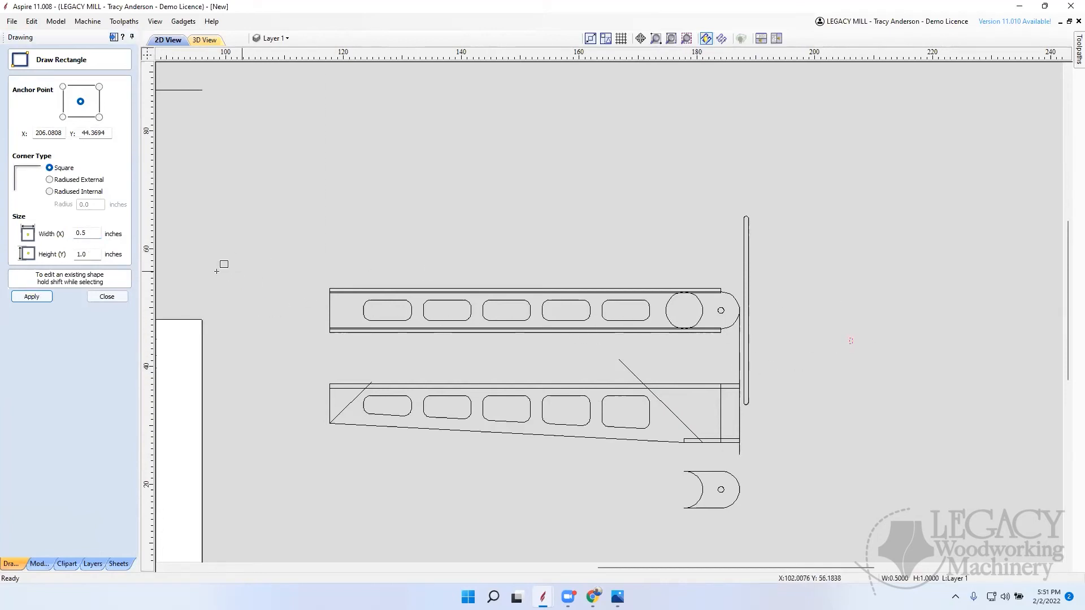
double_click(100, 232)
text(10)
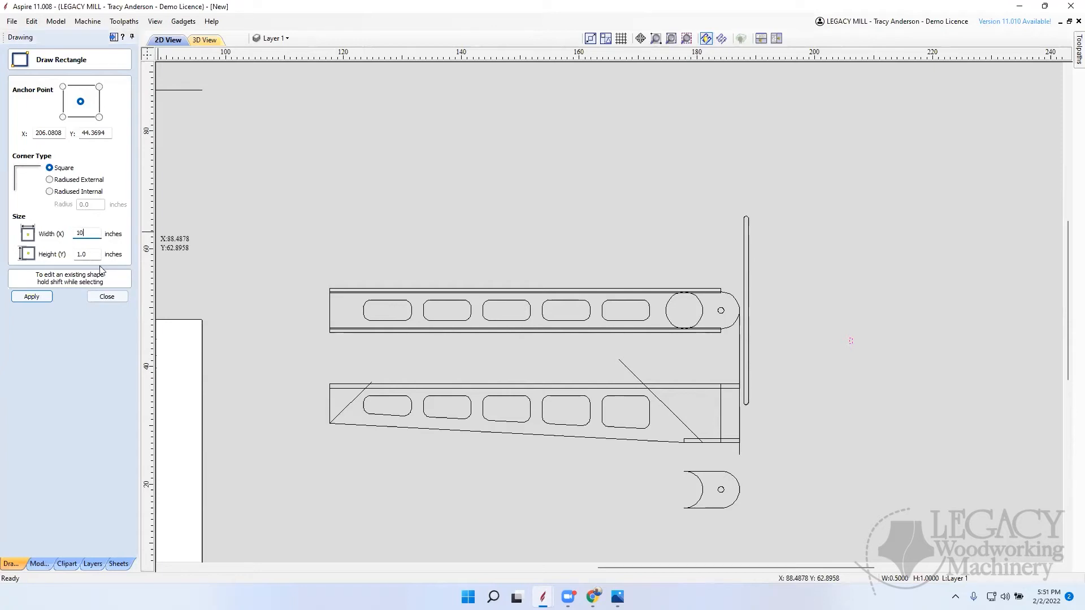
double_click(94, 255)
text(.75)
click(28, 295)
click(106, 297)
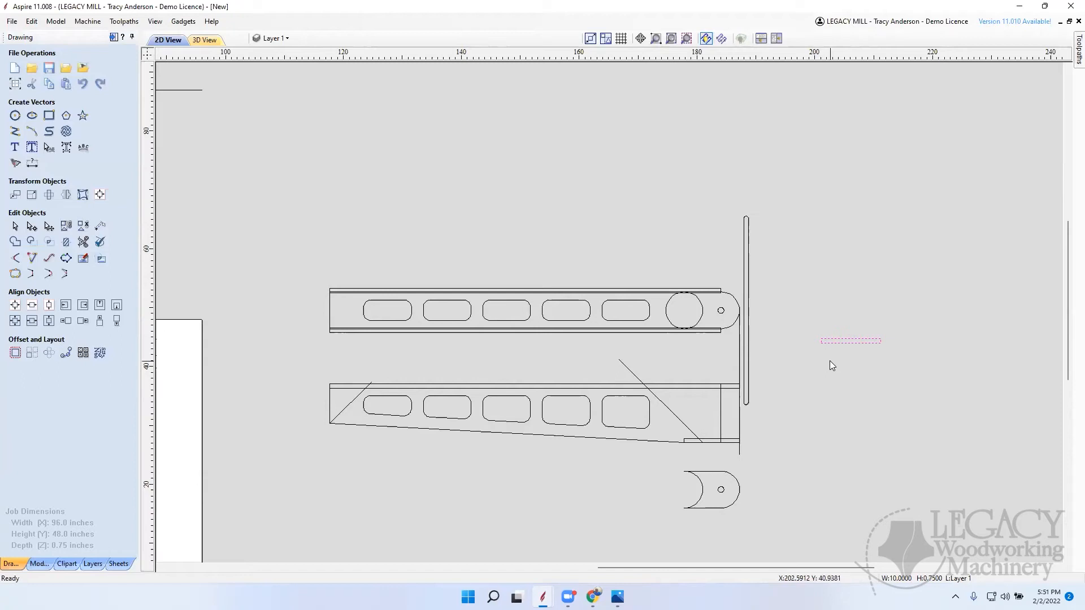
Step: Place the rectangle at 45 degrees along the tapered side's wide-end diagonal and delete that diagonal guide line
key(4)
key(4)
key(4)
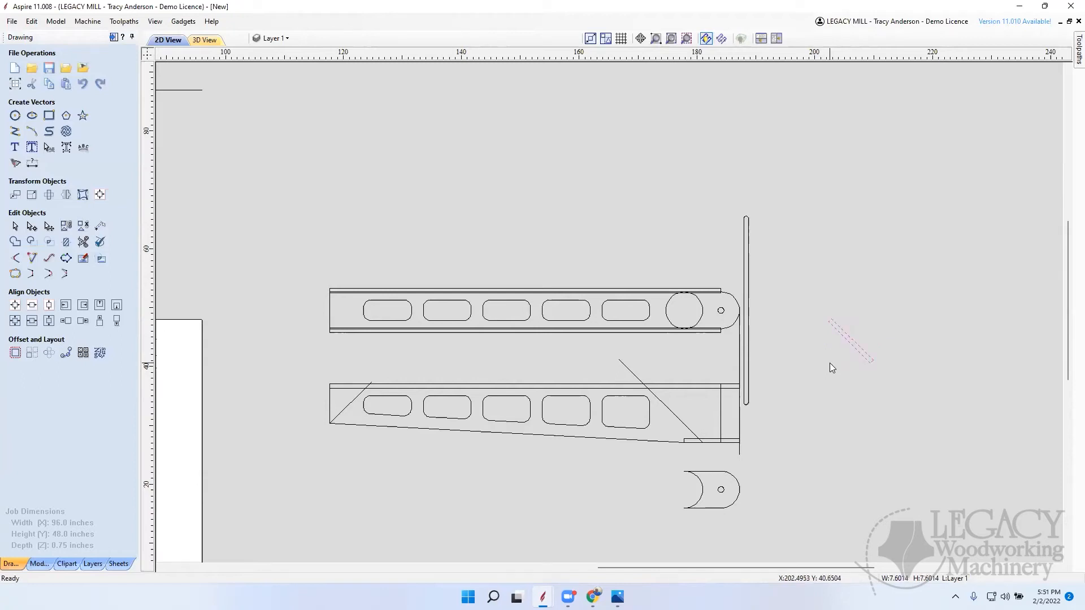
drag(853, 344, 677, 414)
scroll(689, 423, up, 1)
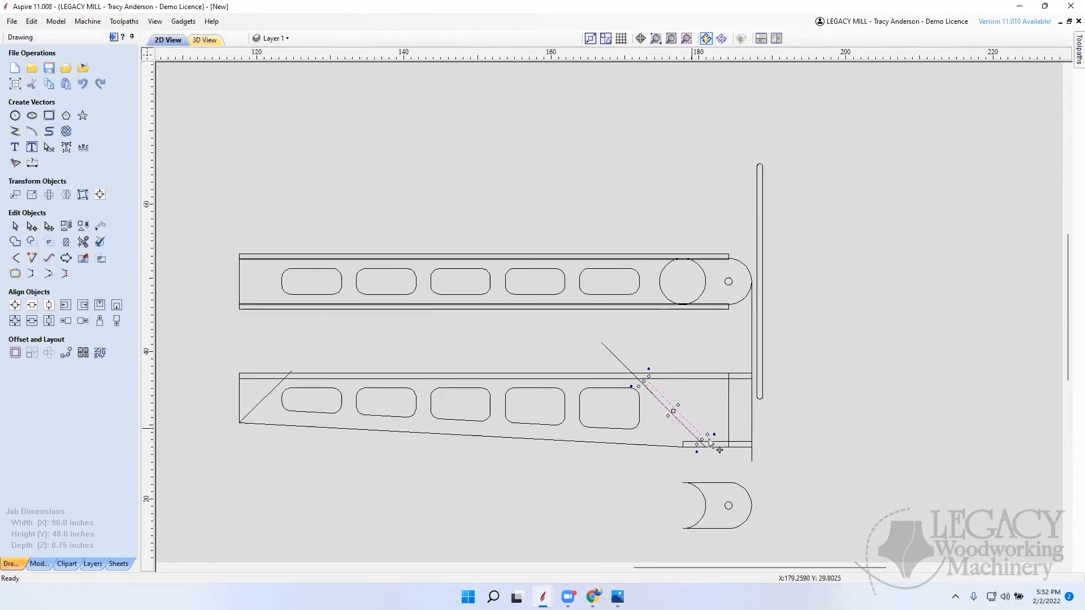
scroll(708, 445, up, 2)
scroll(701, 440, up, 3)
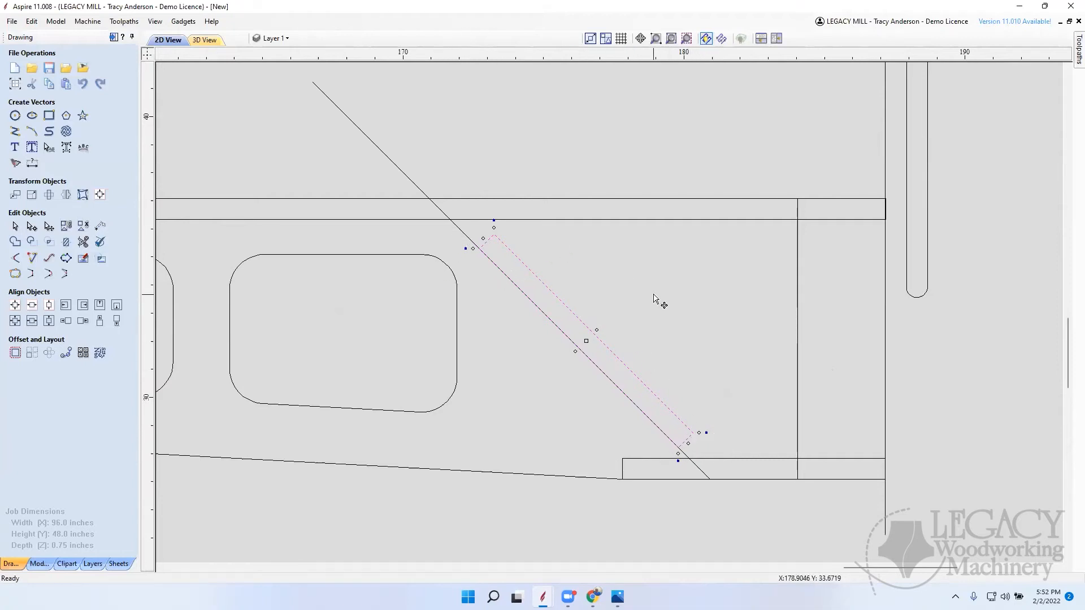
click(392, 151)
key(Delete)
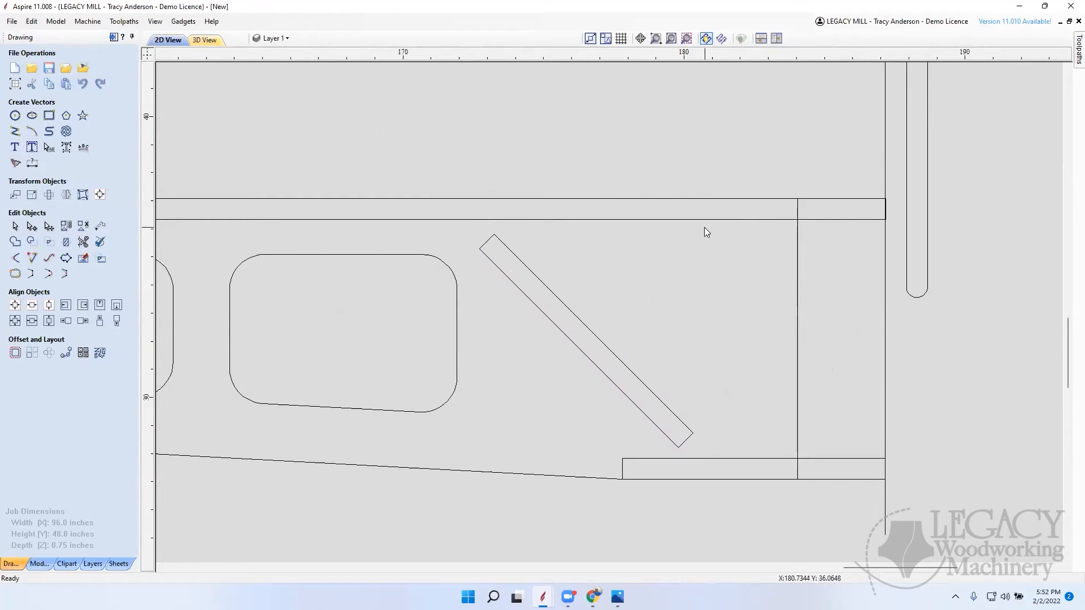
Step: Measure the tapered side's narrow-end diagonal from the lower corner to the upper strip's inner edge
scroll(704, 231, down, 10)
scroll(655, 338, up, 10)
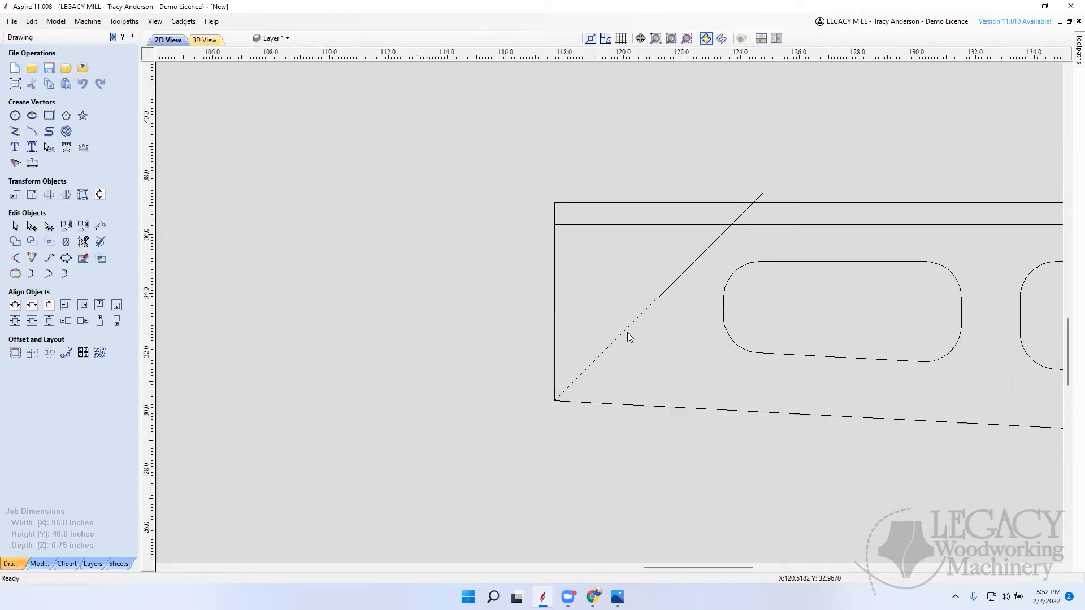
click(104, 227)
drag(555, 398, 733, 226)
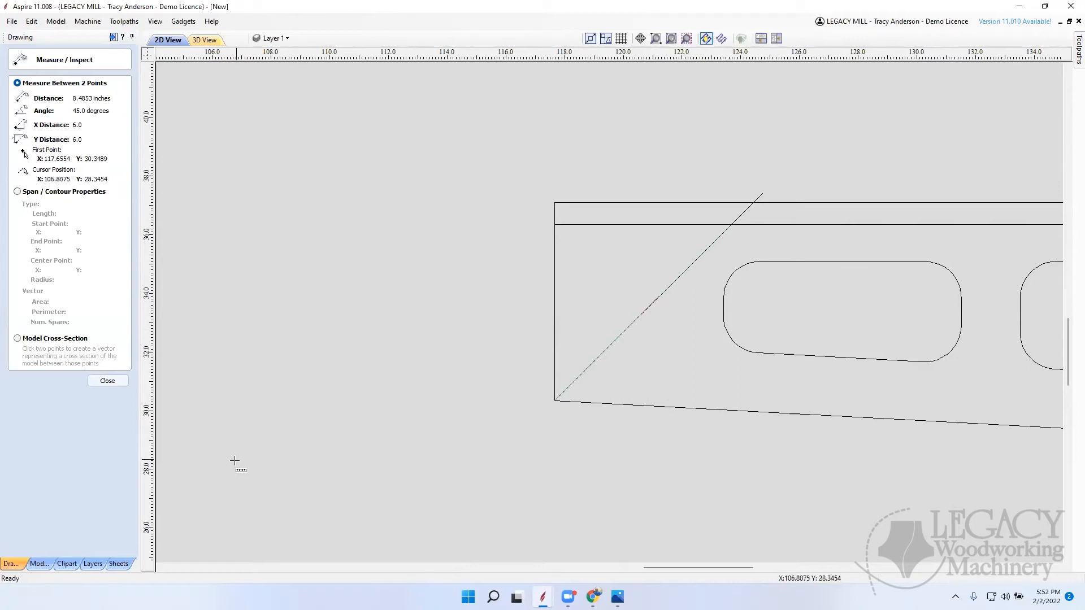
click(105, 382)
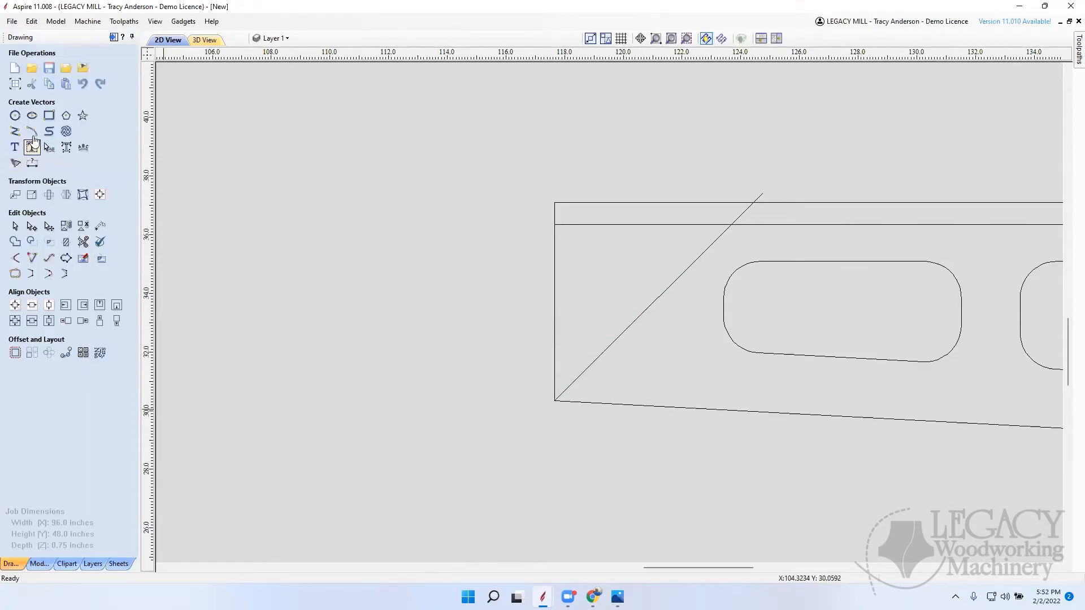
Step: Draw a 4 by 0.75 inch rectangle in the empty area beside the tapered side's narrow end
click(49, 115)
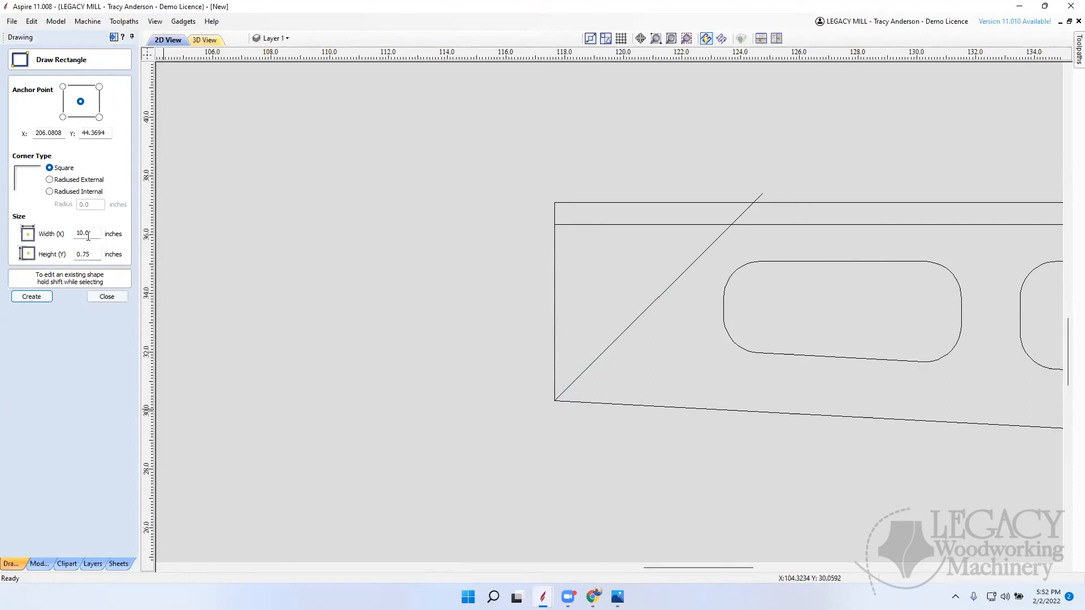
drag(330, 321, 434, 298)
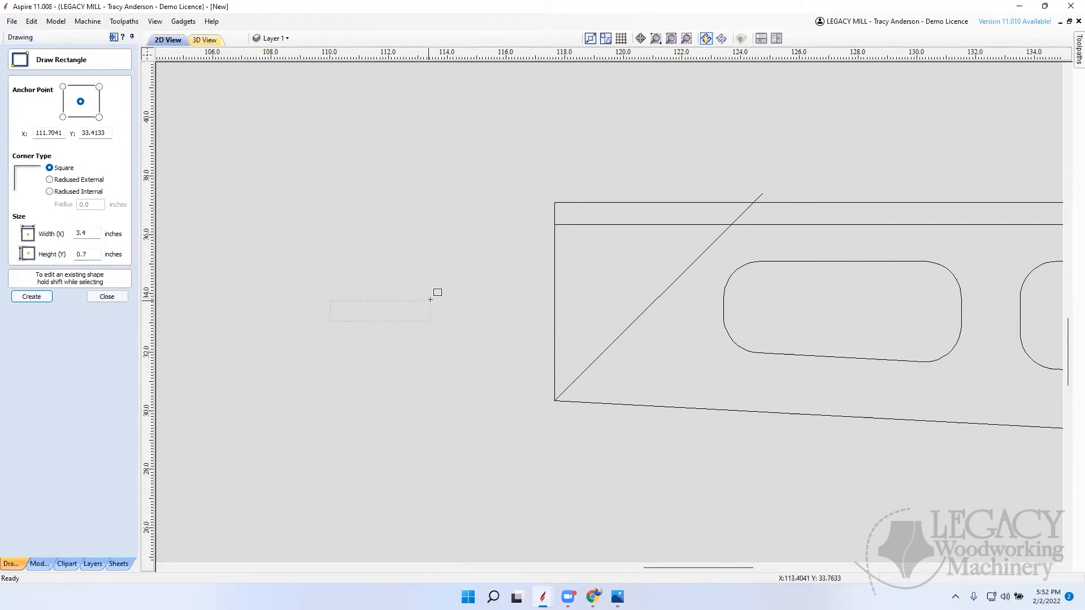
drag(102, 256, 36, 262)
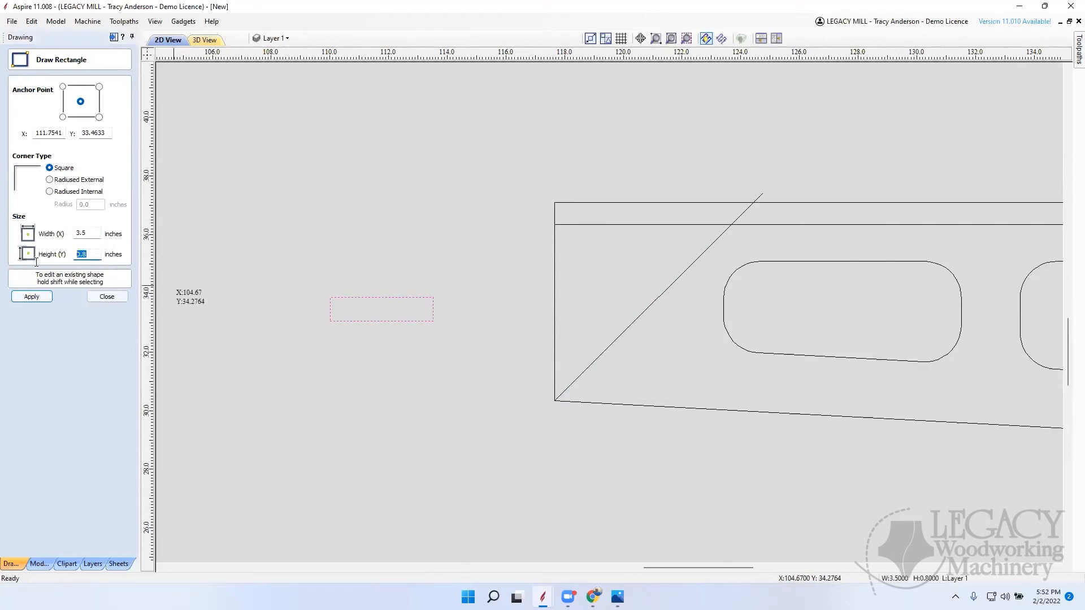
text(.75)
drag(94, 233, 44, 236)
text(4.0)
click(51, 298)
click(111, 297)
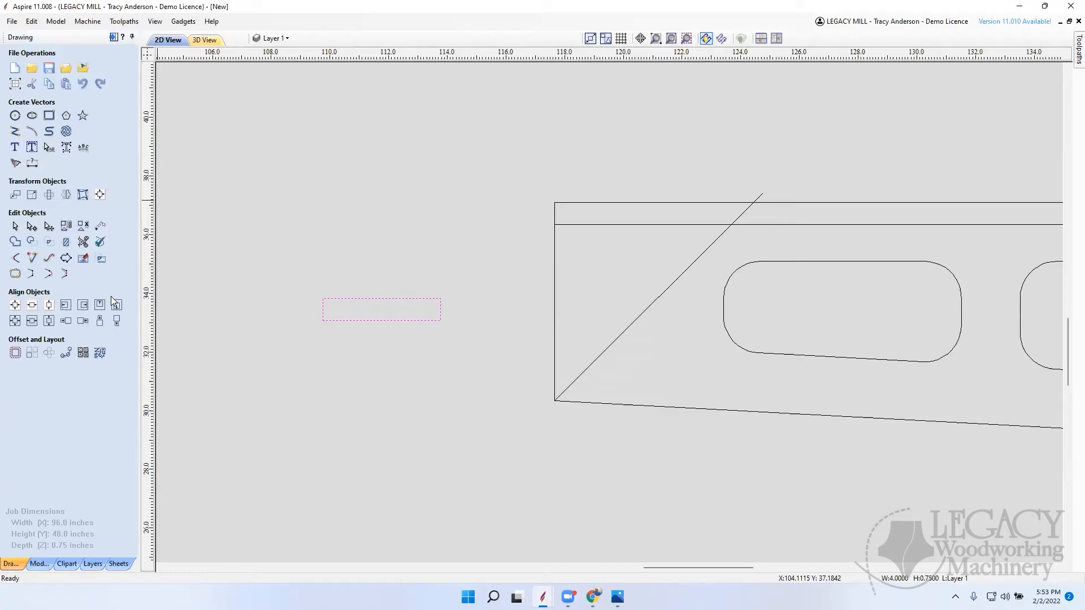
Step: Try rotating the 4 inch rectangle 45 degrees and placing it along the narrow-end diagonal
key(9)
key(9)
key(9)
click(387, 317)
drag(387, 317, 660, 296)
click(373, 334)
scroll(598, 367, up, 1)
scroll(678, 339, down, 1)
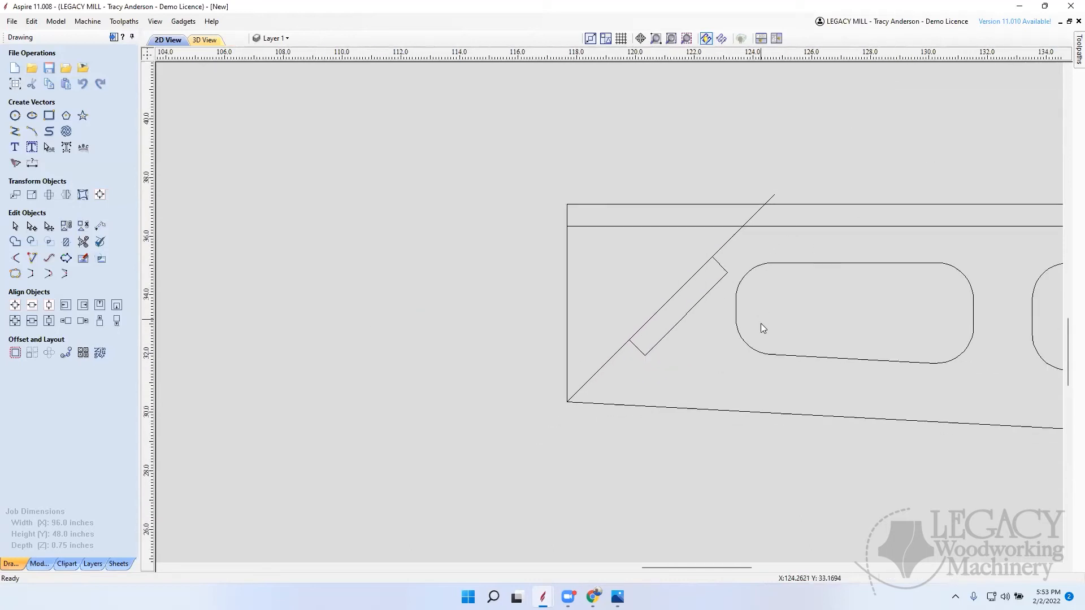
Step: Undo the 4 inch rectangle's placement and rotation
click(688, 312)
drag(666, 322, 675, 338)
key(ctrl+z)
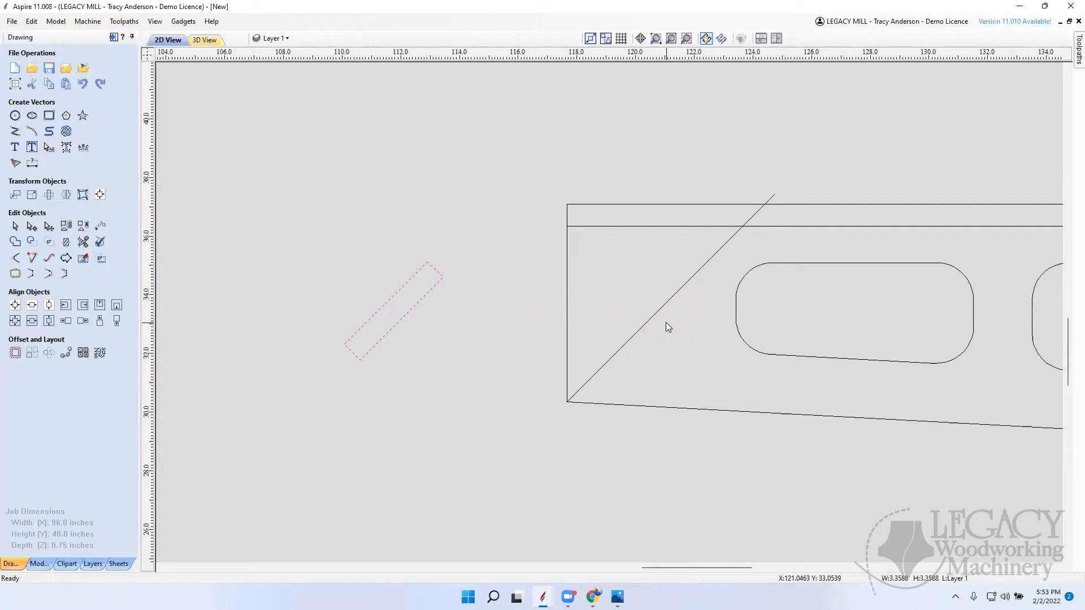
key(ctrl+z)
key(ctrl+z)
key(ctrl+z)
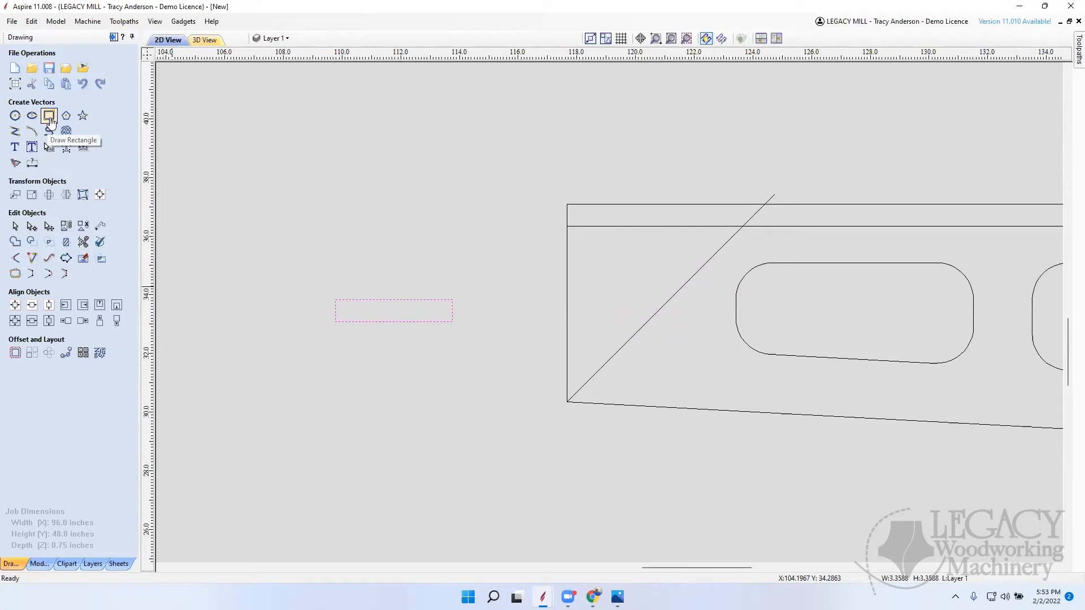
Step: Set the width of the rectangle beside the narrow end to 7.5 inches
click(49, 116)
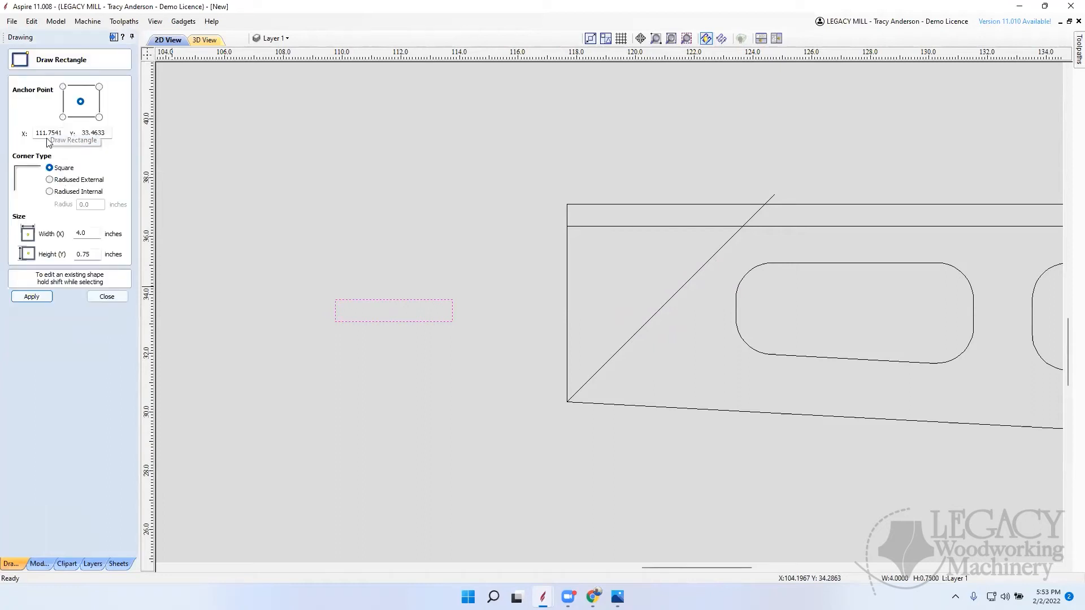
double_click(95, 233)
text(7)
click(32, 296)
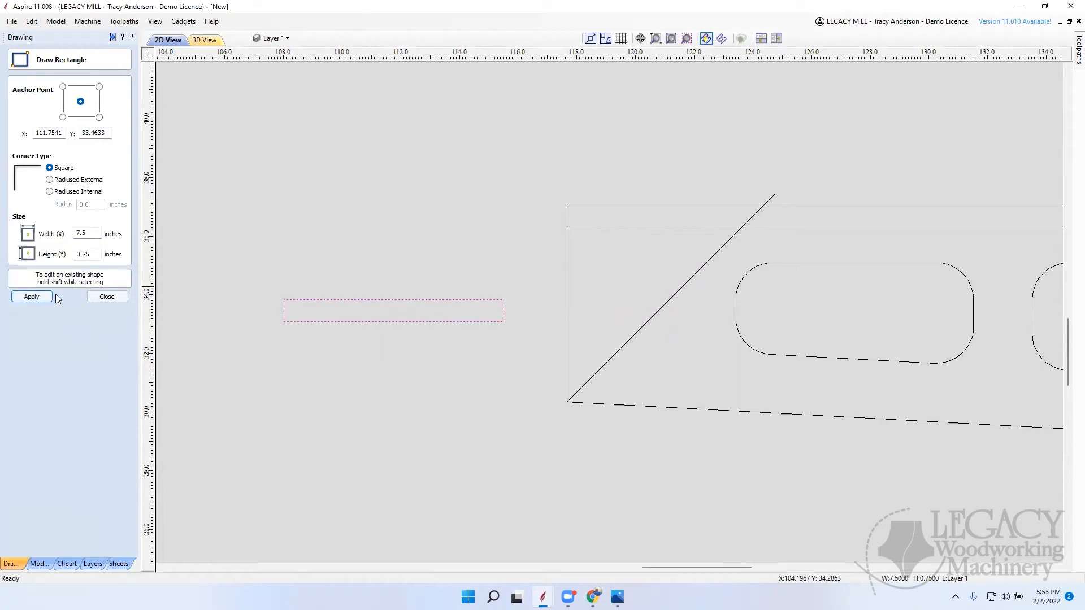
click(108, 296)
Step: Try placing the 7.5 inch rectangle at 45 degrees along the narrow-end diagonal, and undo its placement
key(4)
key(4)
key(4)
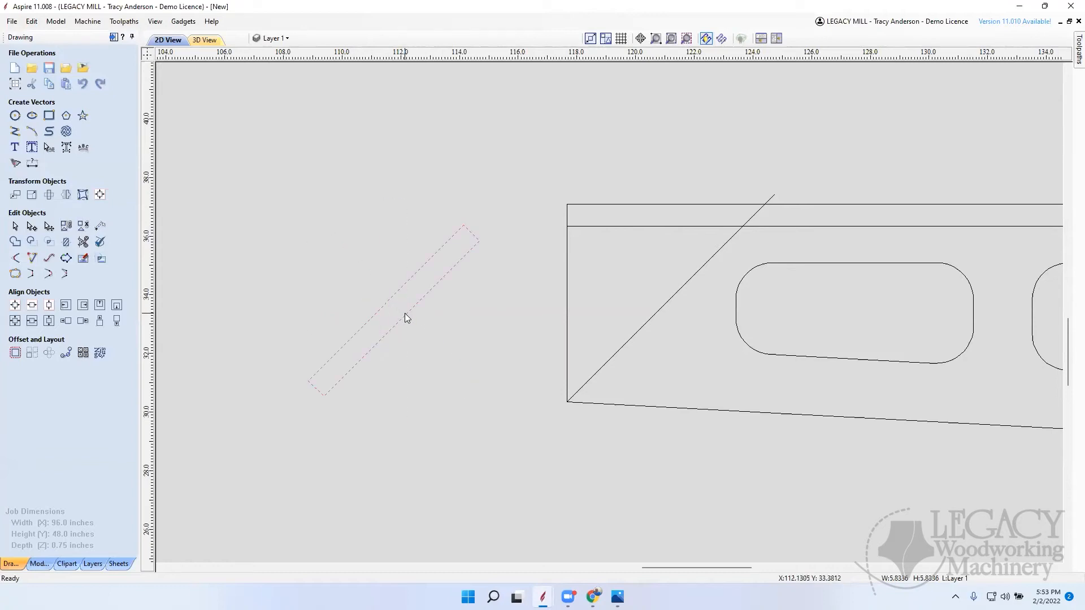
scroll(405, 313, down, 3)
click(380, 304)
click(392, 310)
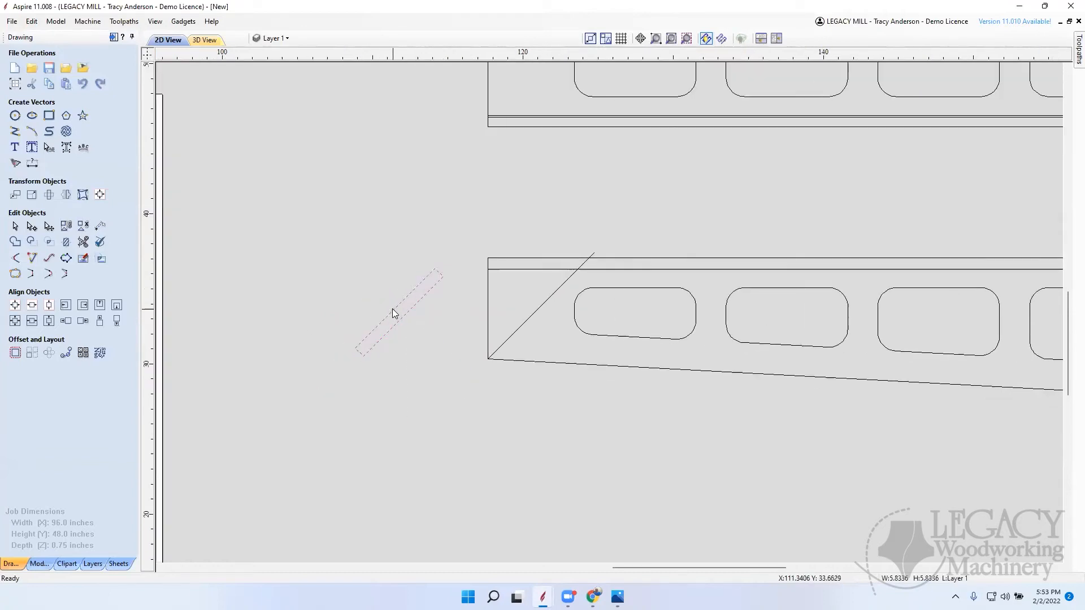
drag(393, 308, 541, 308)
scroll(588, 273, up, 3)
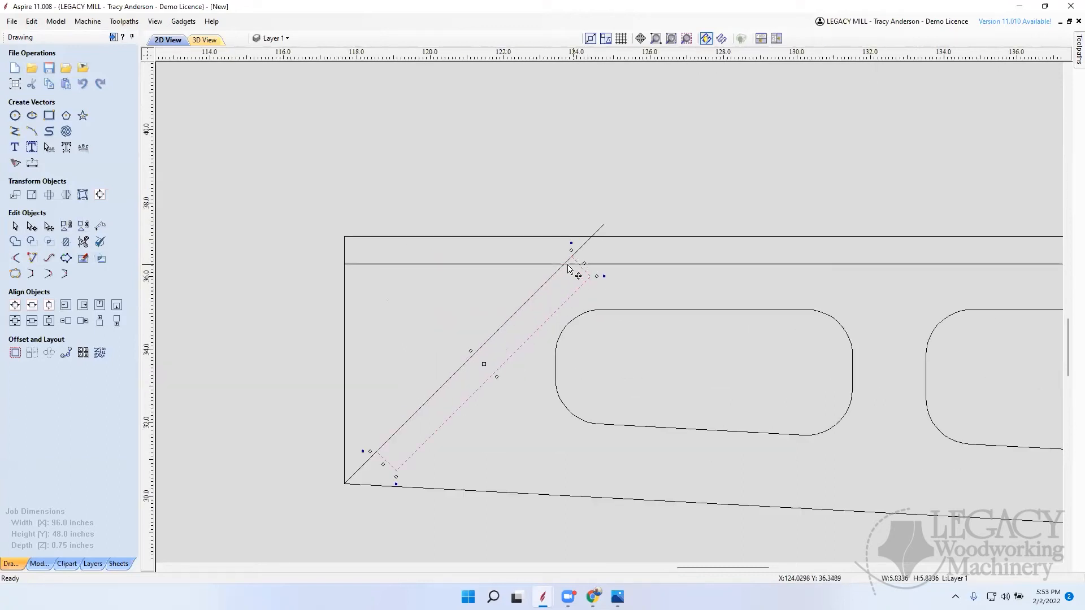
key(ctrl+z)
Step: Rotate the 7.5 inch rectangle beside the narrow end back to horizontal and set its width to 6 inches
scroll(498, 255, down, 5)
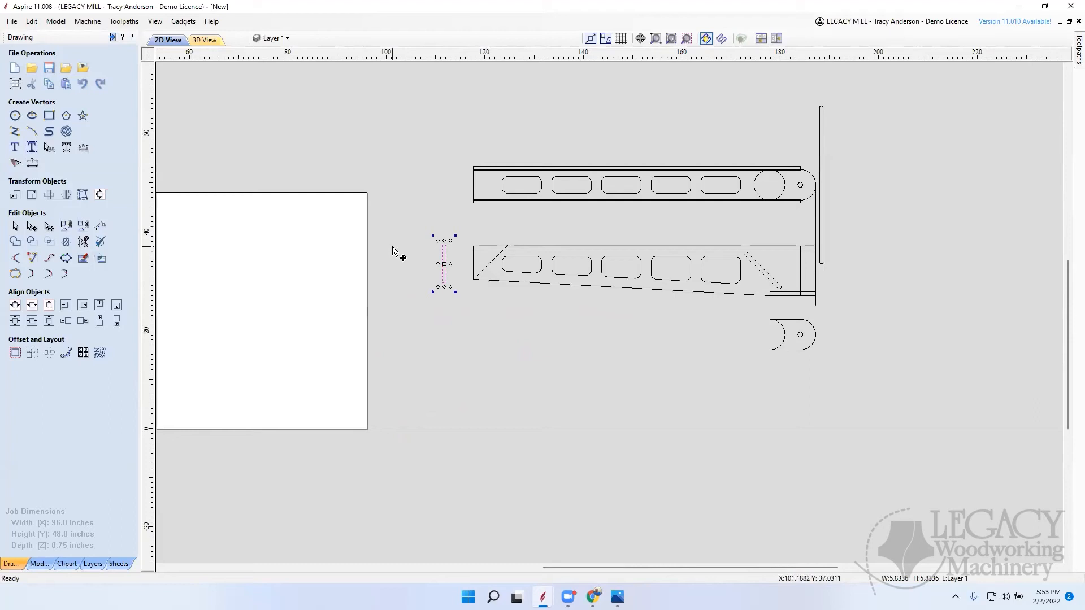
key(9)
key(9)
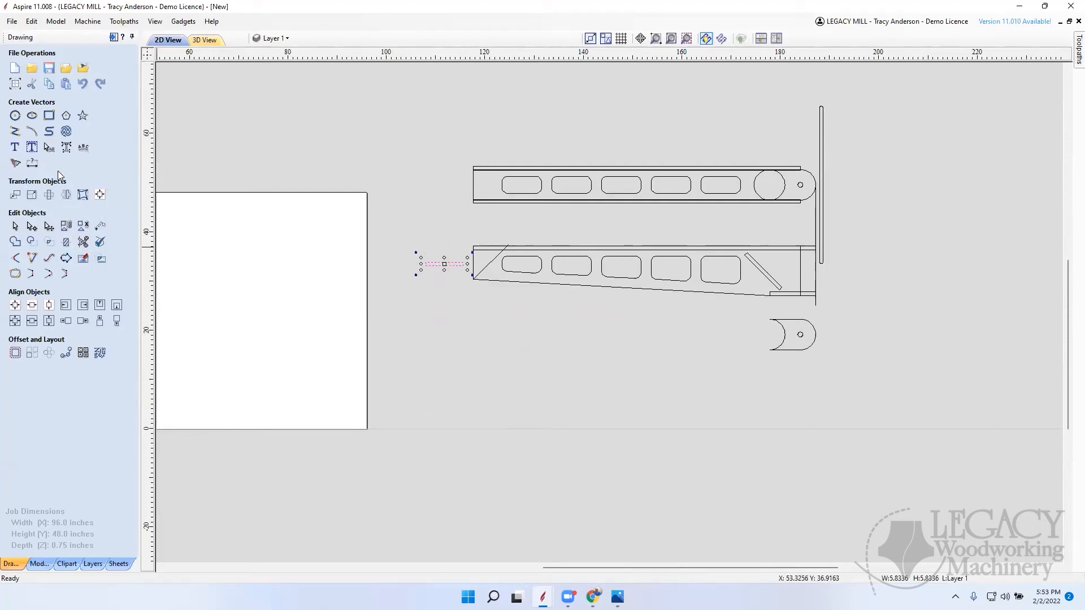
click(49, 115)
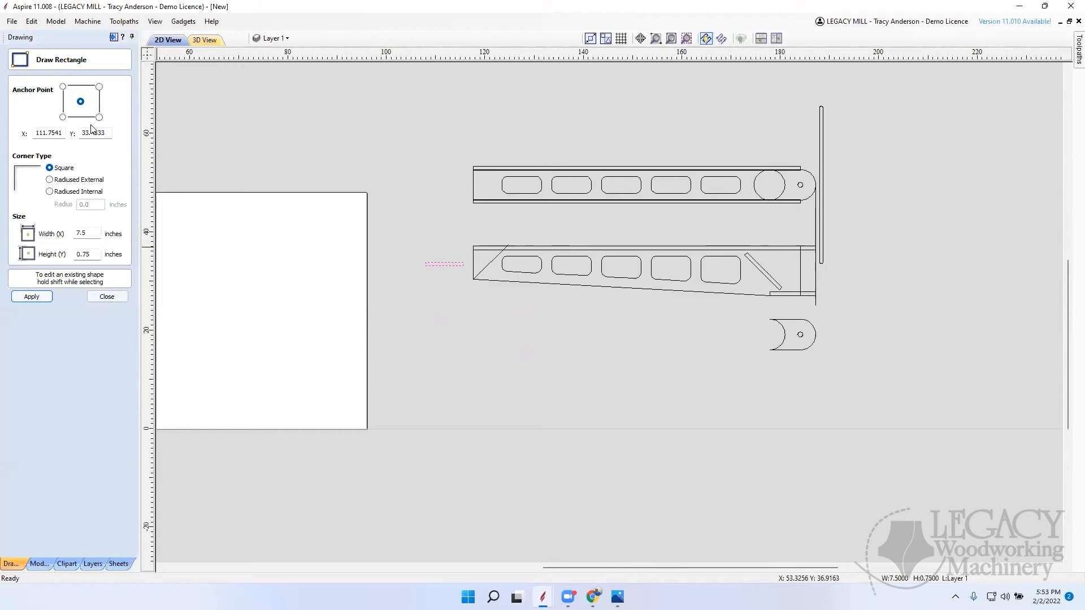
drag(96, 236, 41, 235)
text(6)
click(50, 296)
click(107, 296)
Step: Rotate the 6 inch rectangle 45 degrees and place it midway along the narrow-end diagonal of the tapered side piece
scroll(391, 266, up, 1)
key(9)
key(9)
key(9)
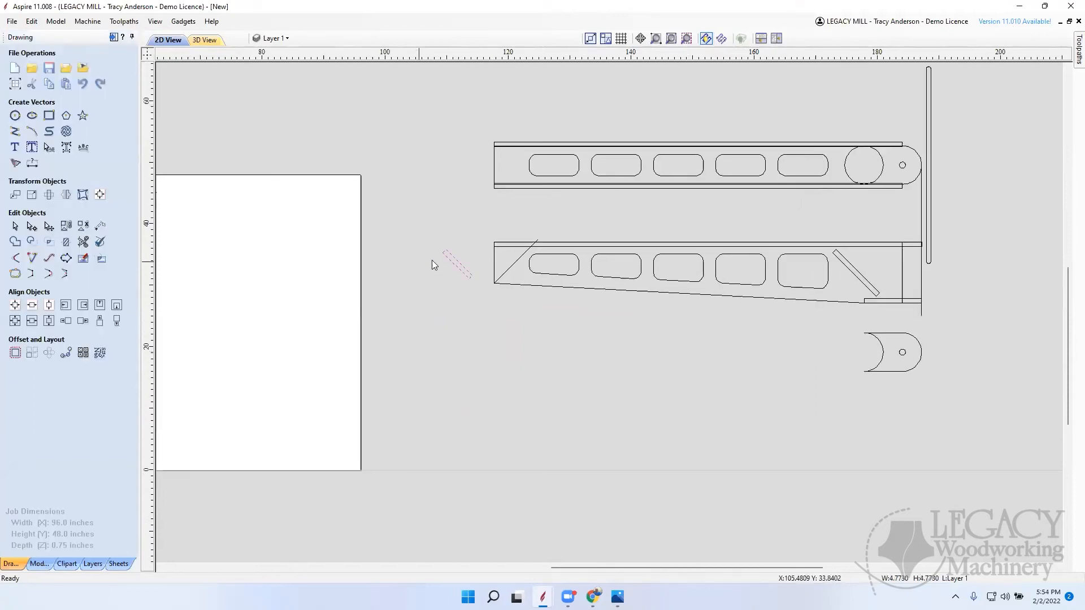
scroll(474, 261, up, 4)
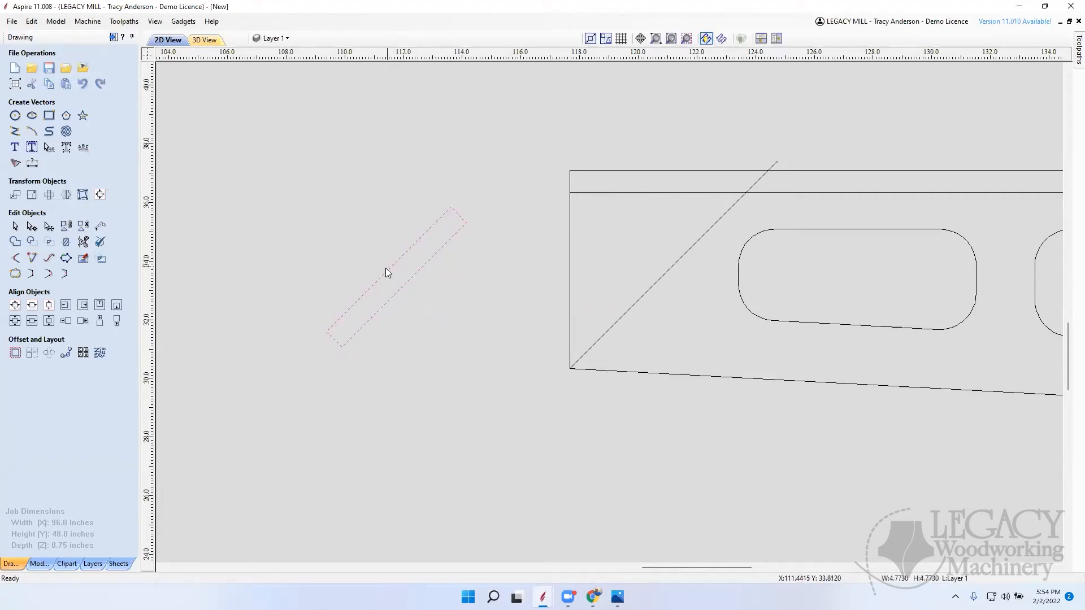
drag(390, 269, 677, 268)
Step: Delete the diagonal construction line at the narrow end of the tapered side piece
click(591, 347)
scroll(591, 348, down, 2)
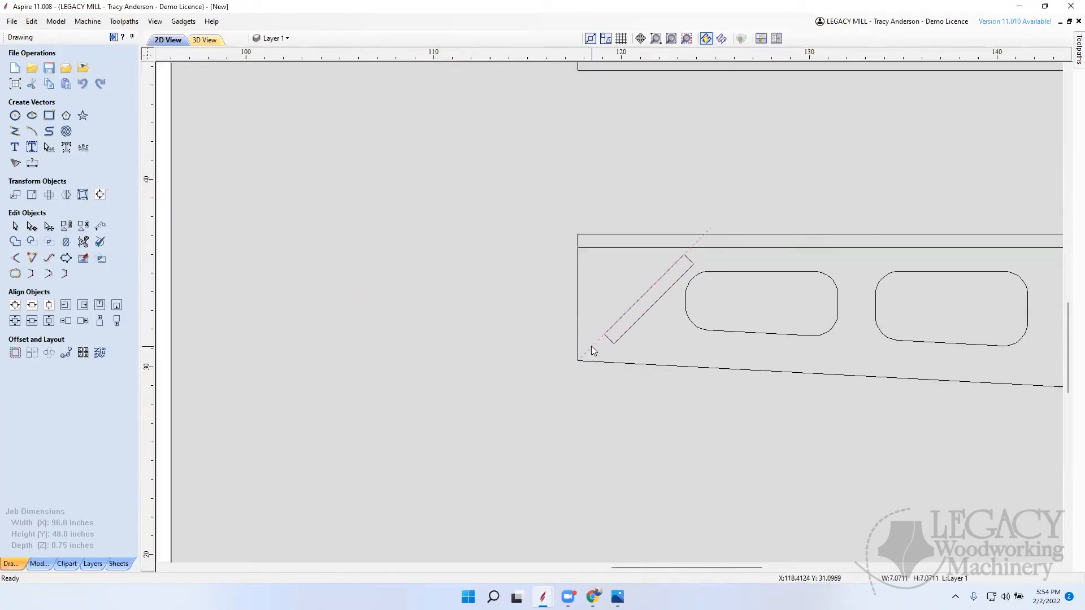
key(Escape)
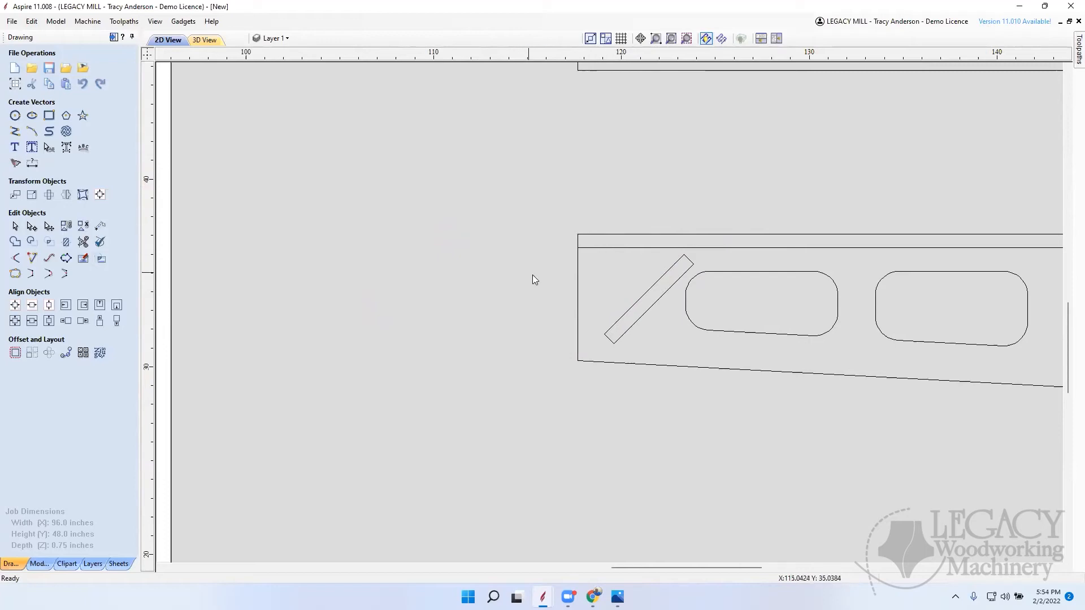
Step: Copy the wide-end angled brace to open space below the rounded end block and rotate the copy to horizontal
scroll(535, 277, down, 4)
scroll(710, 347, up, 10)
scroll(620, 383, down, 5)
scroll(593, 389, down, 5)
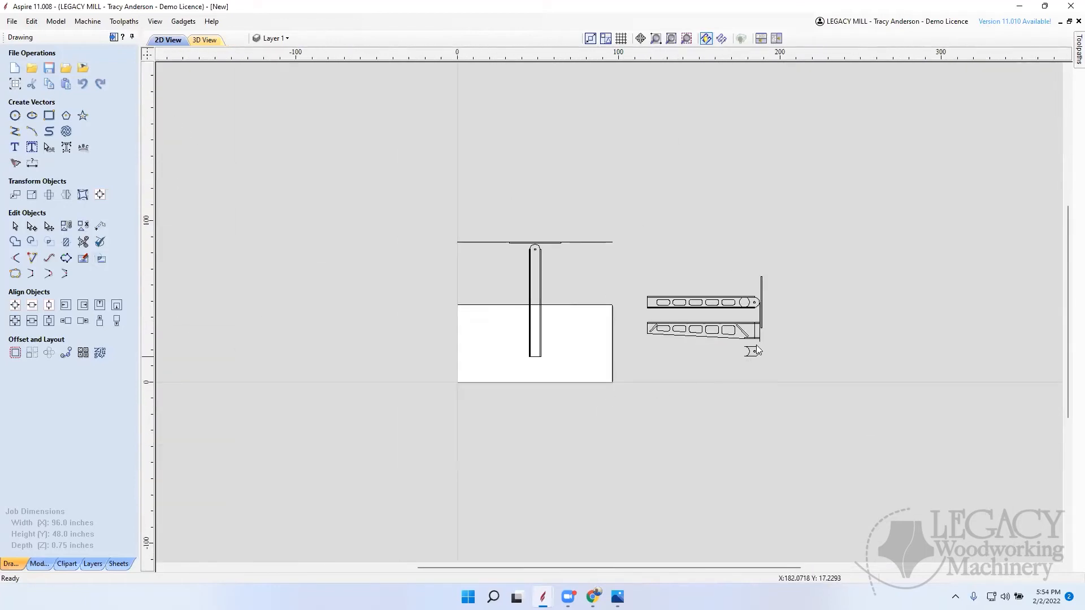
scroll(753, 350, up, 1)
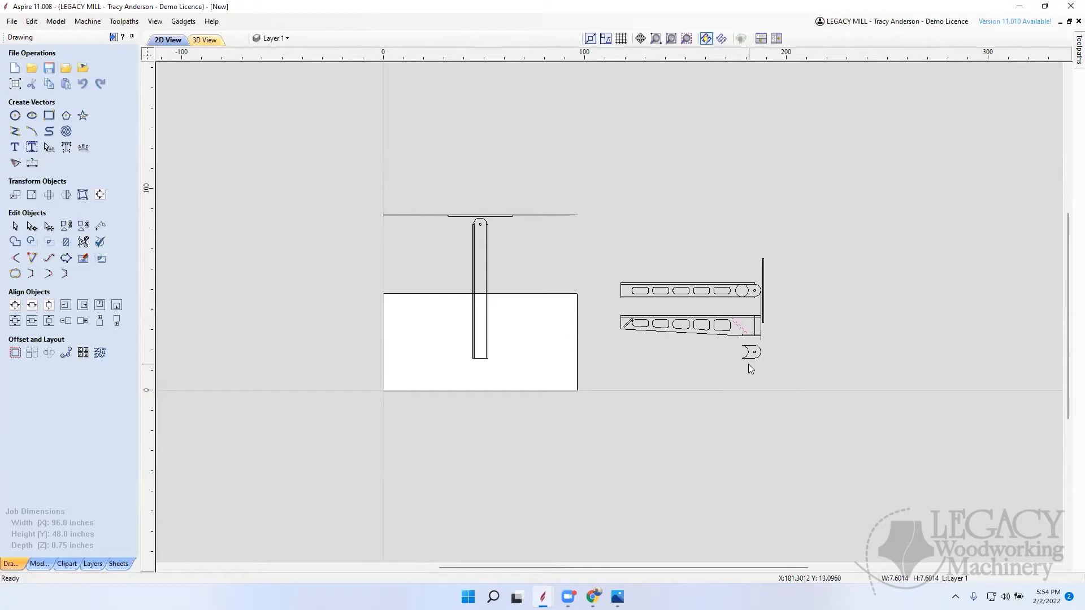
click(741, 322)
drag(743, 320, 772, 388)
key(4)
key(4)
key(4)
click(786, 440)
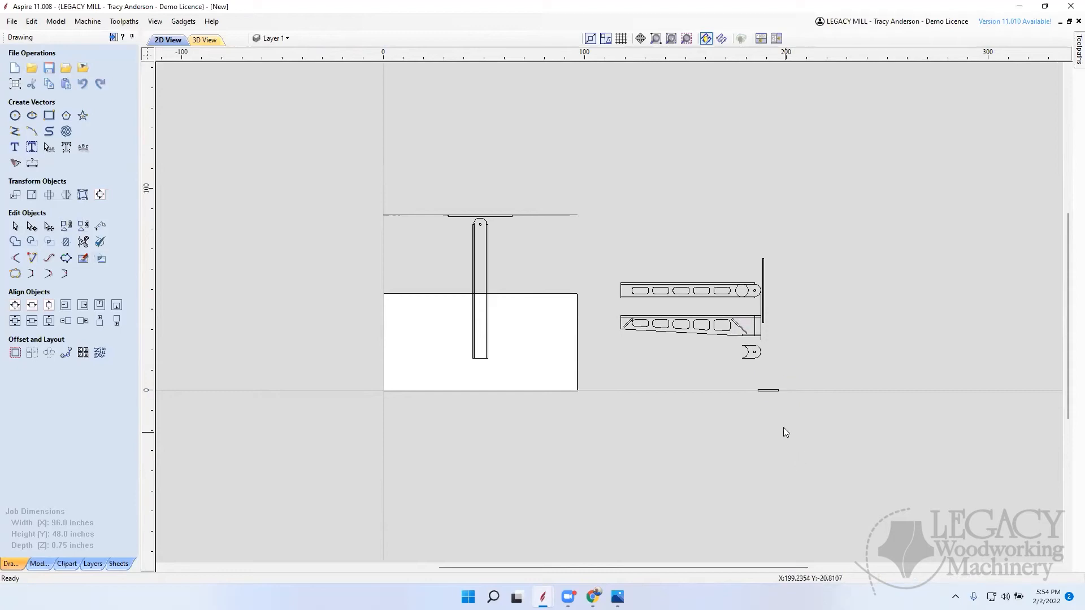
Step: Set the height of the copied 10 inch wide-end brace rectangle to 6.25 inches
scroll(771, 395, up, 3)
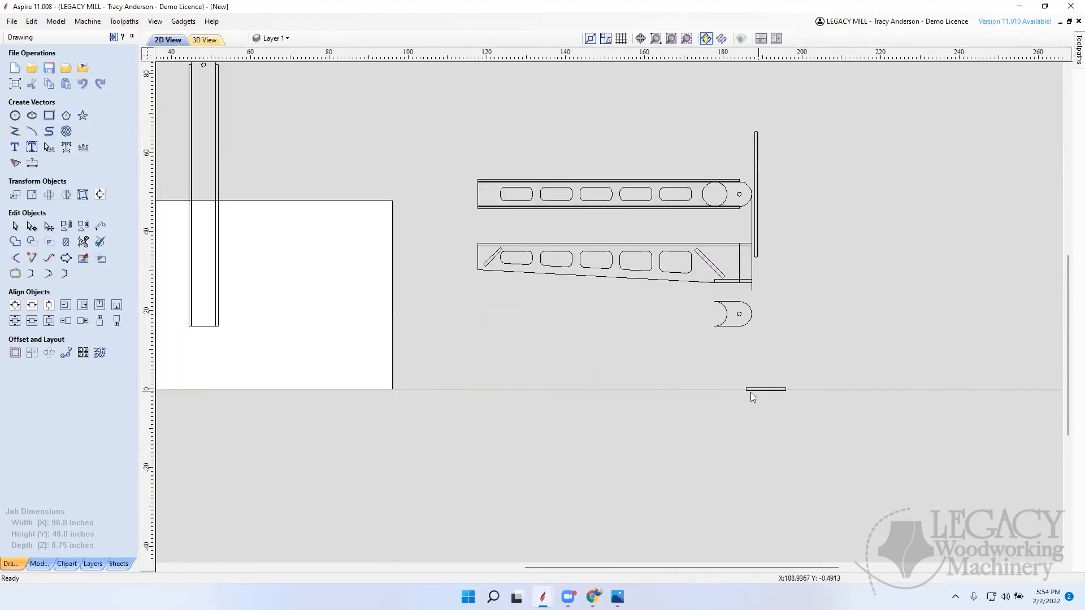
click(776, 390)
click(49, 116)
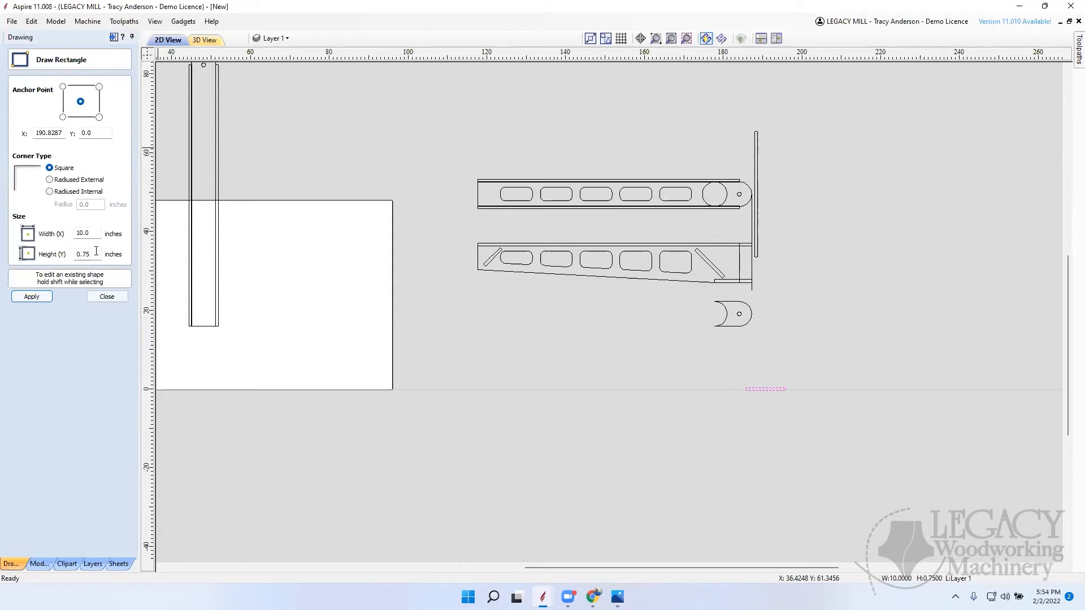
drag(91, 255, 24, 255)
text(6.25)
key(Return)
click(108, 296)
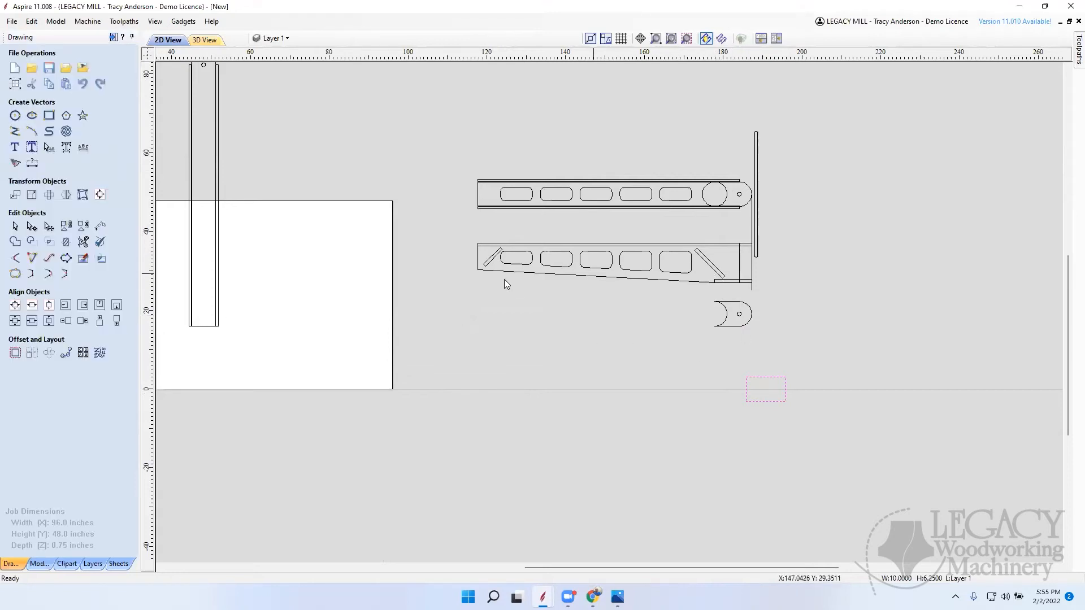
Step: Copy the narrow-end angled brace beside the 10 inch wide rectangle and rotate the copy to horizontal
click(489, 263)
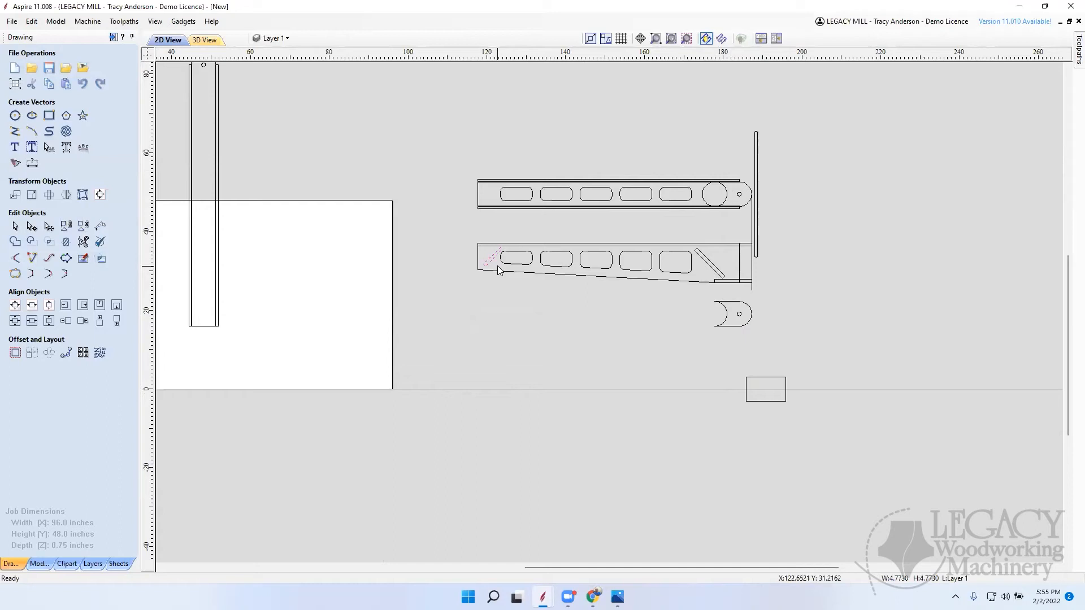
click(496, 259)
ctrl+drag(694, 396, 693, 389)
key(9)
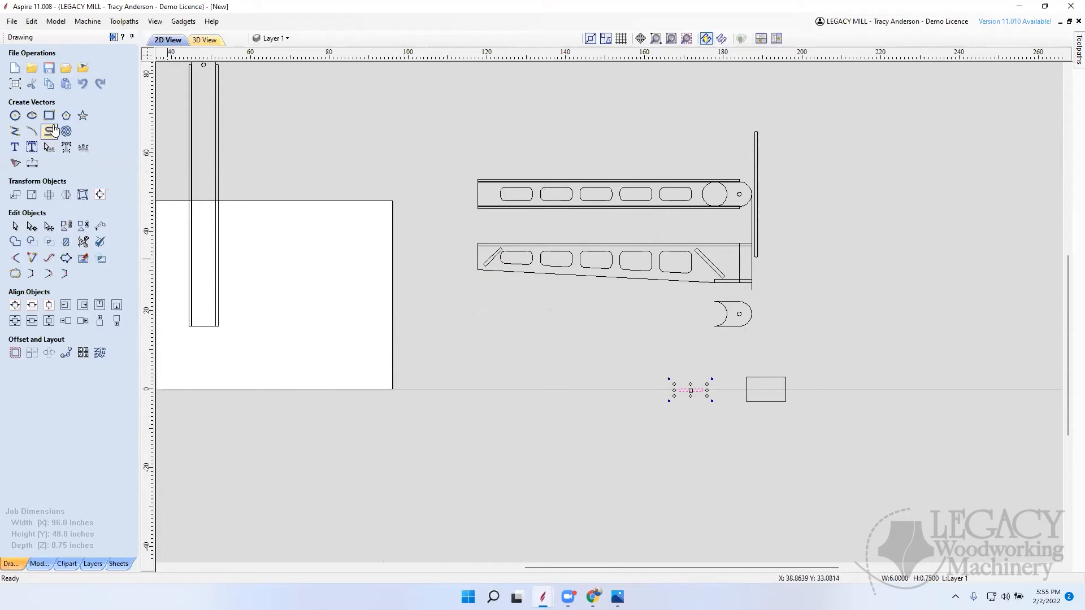
Step: Set the height of the copied 6 inch narrow-end brace rectangle to 6.25 inches
click(49, 116)
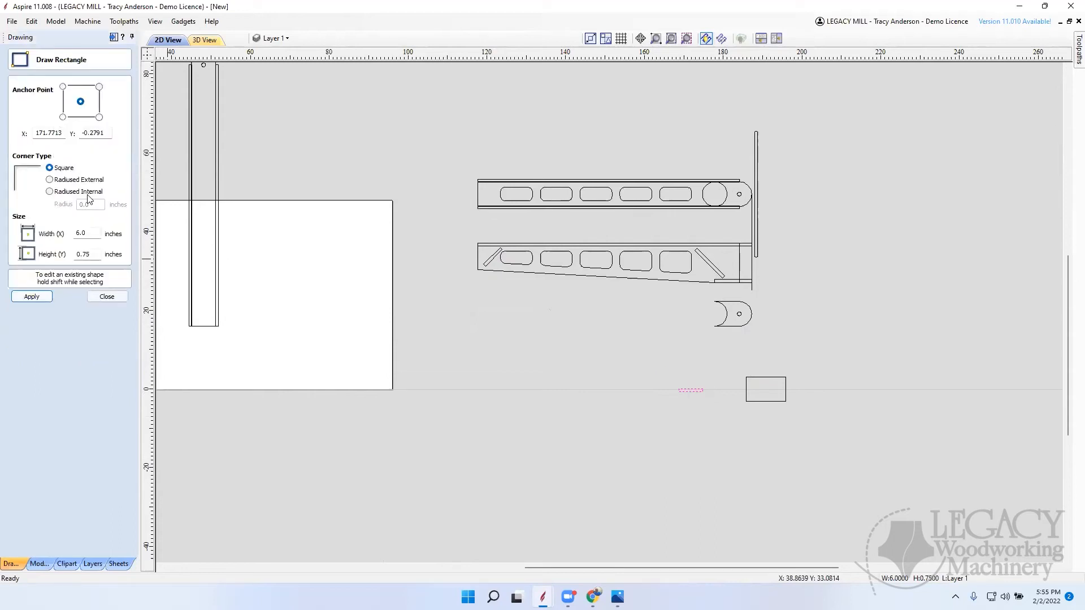
double_click(93, 254)
text(6)
click(106, 297)
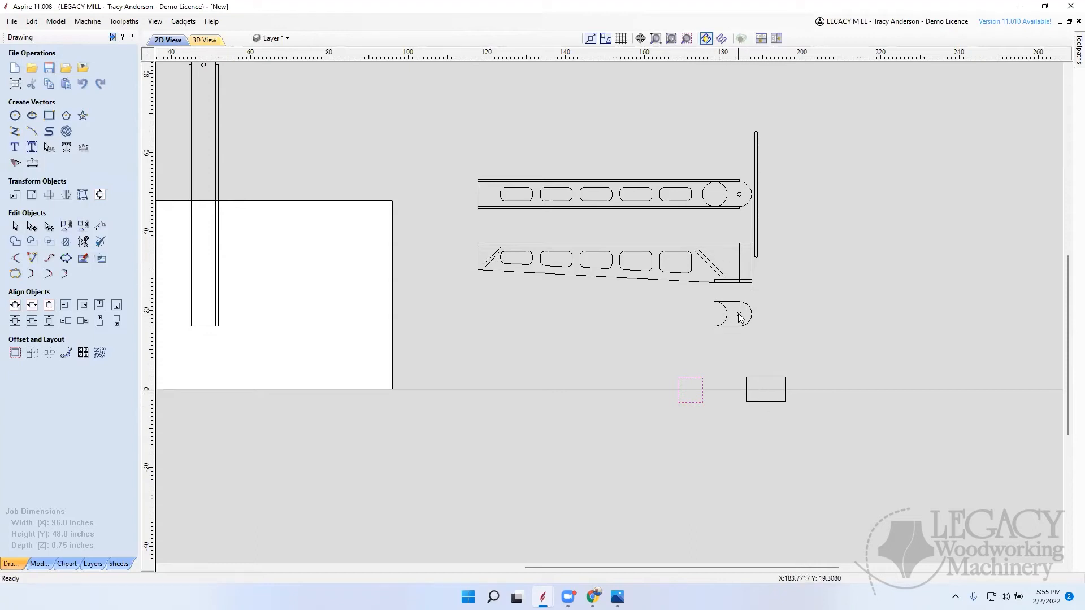
click(750, 193)
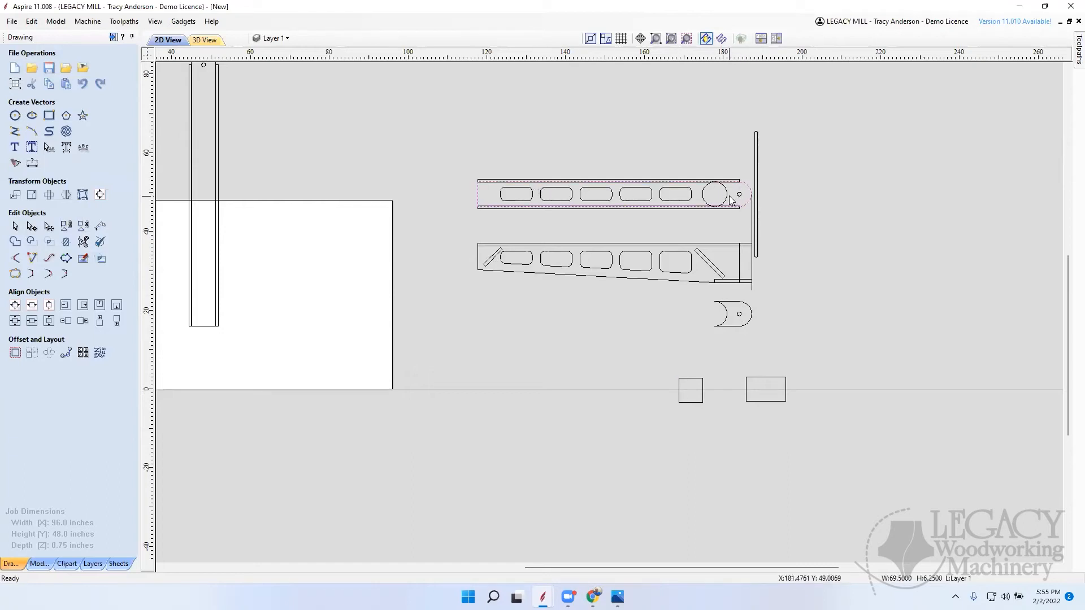
click(731, 201)
click(849, 190)
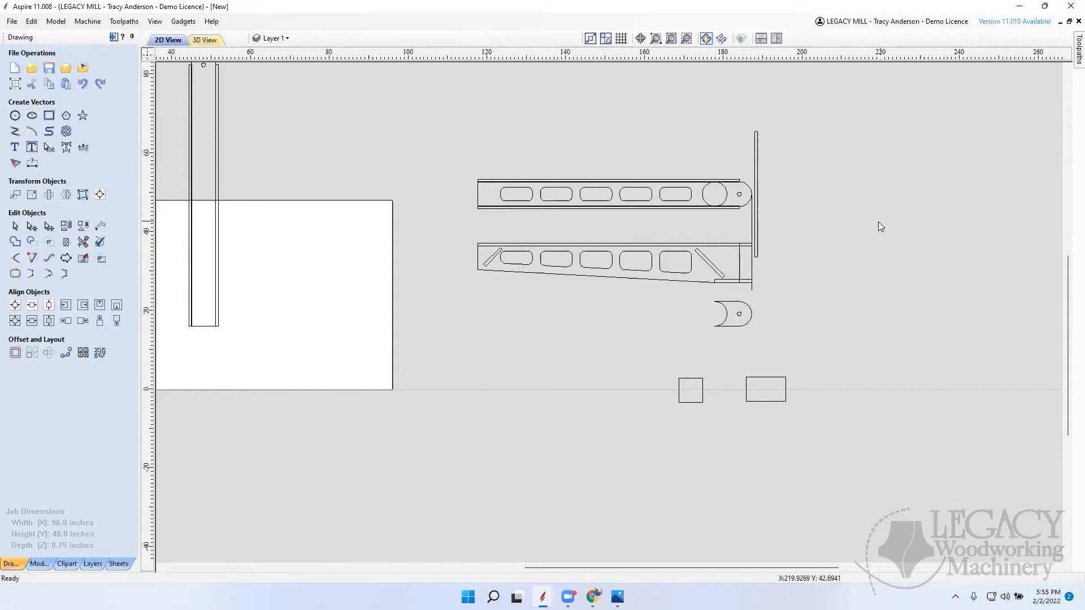
Step: Move the whole T-shaped assembly straight up until it is clear of the material sheet
scroll(889, 226, down, 3)
drag(435, 395, 623, 215)
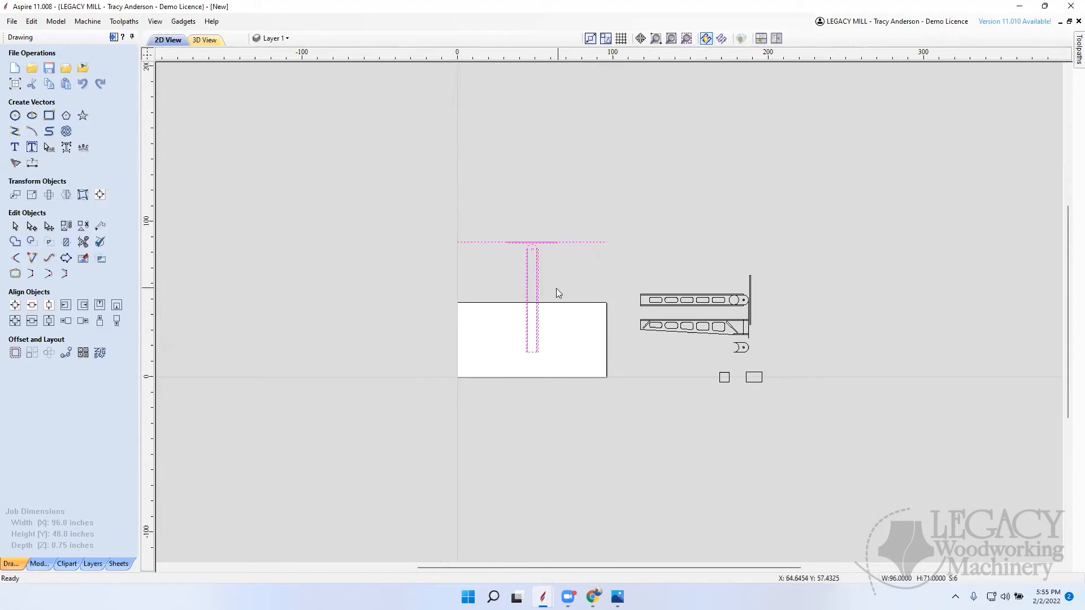
drag(533, 294, 532, 180)
click(722, 220)
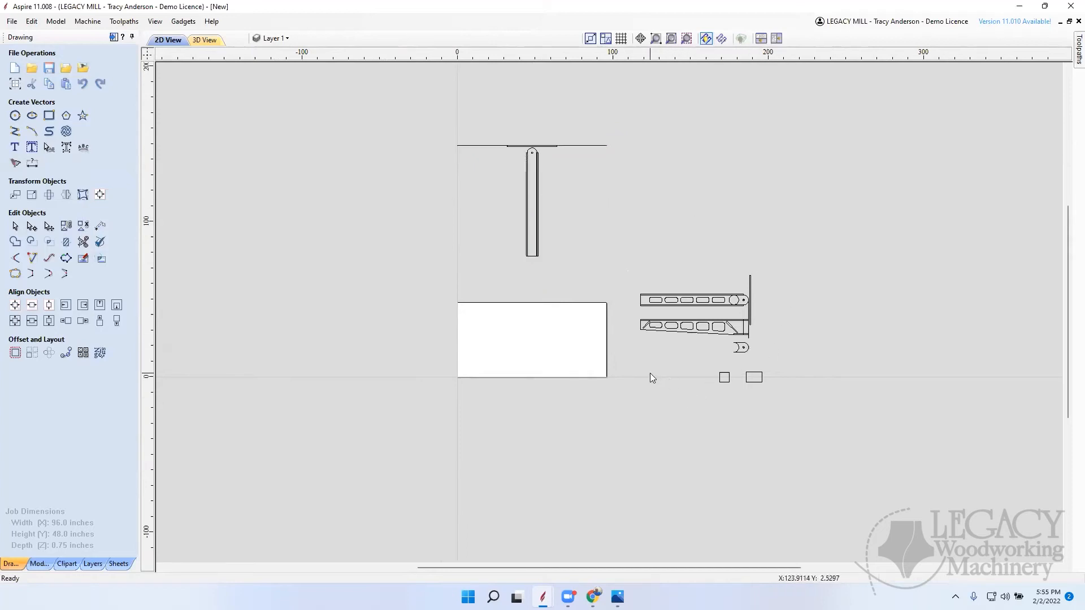
Step: Move the two brace face rectangles together to just below the tapered side piece, beside the rounded end block
drag(816, 360, 717, 346)
click(759, 375)
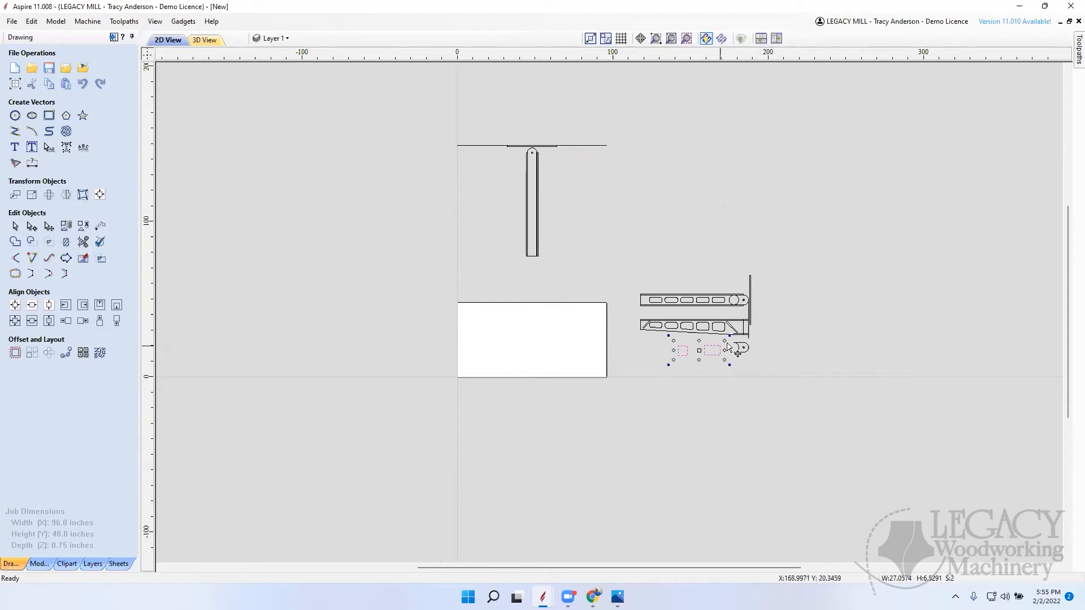
scroll(729, 348, up, 4)
scroll(749, 380, down, 5)
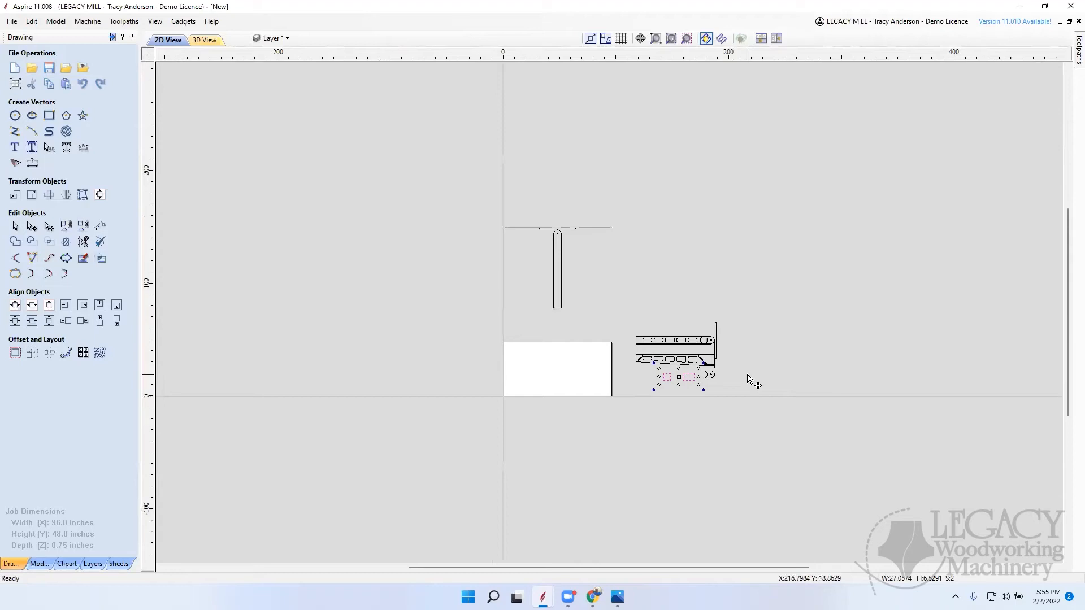
scroll(691, 356, up, 3)
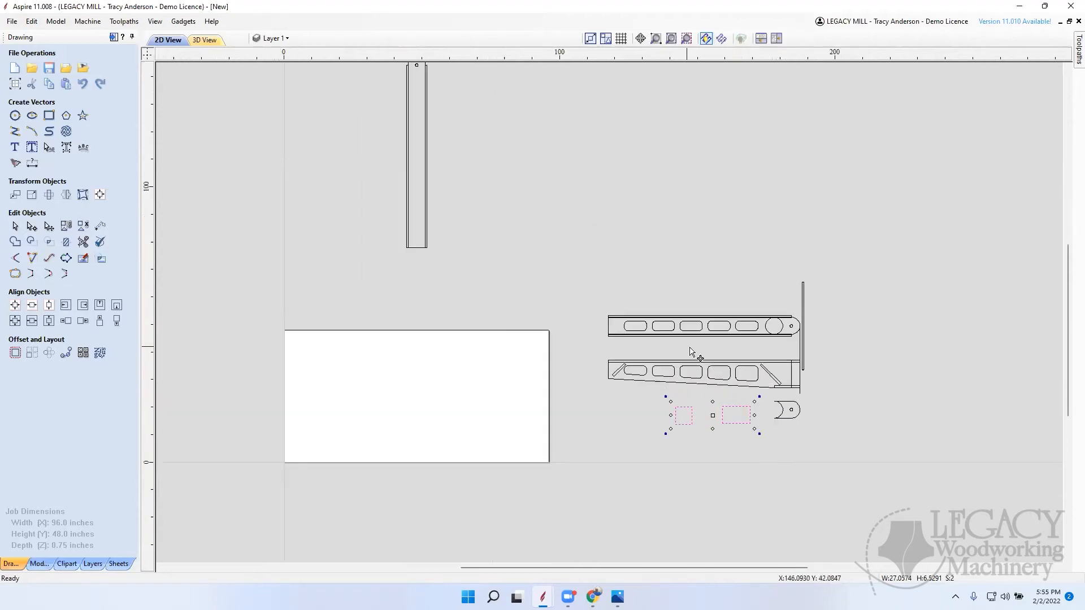
scroll(765, 336, up, 2)
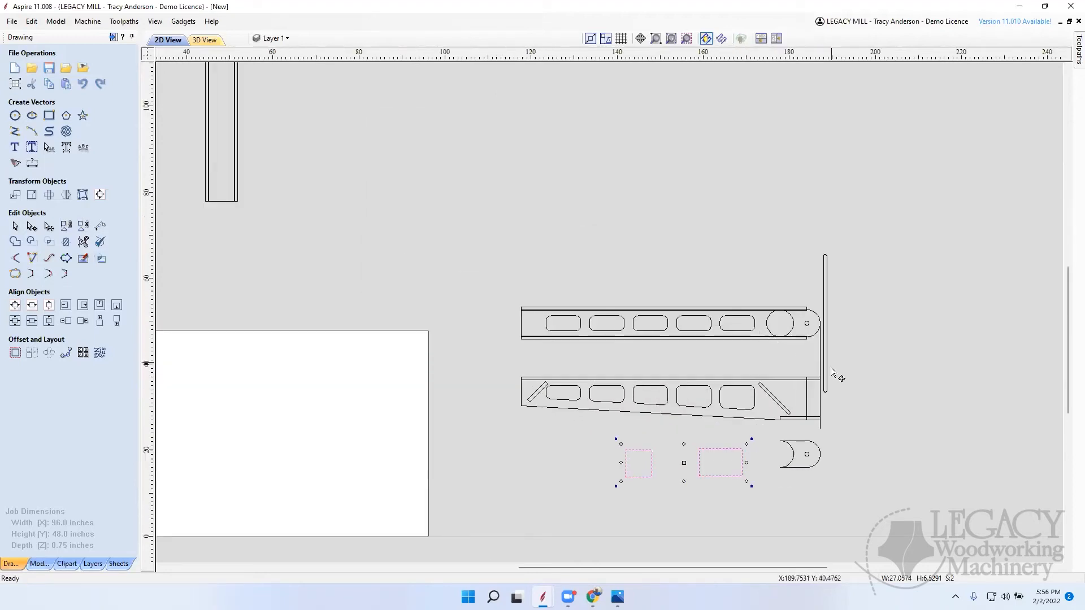
Step: Copy the complete group of side views and loose parts to the opposite side of the material sheet
scroll(893, 380, down, 5)
click(646, 411)
mouse_move(621, 401)
mouse_down()
mouse_move(812, 278)
mouse_move(803, 282)
mouse_up()
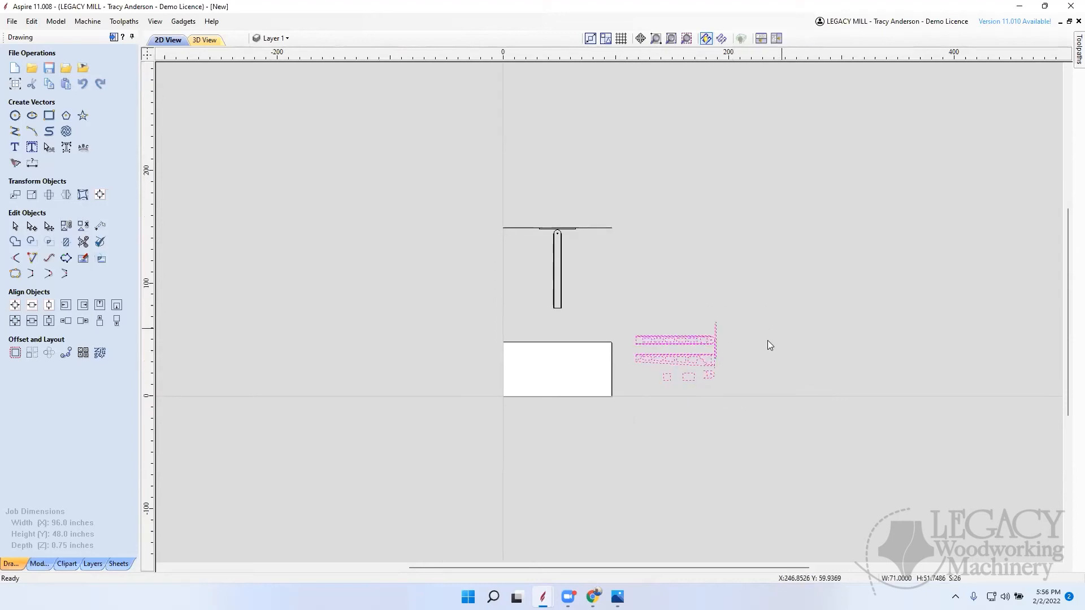
click(678, 348)
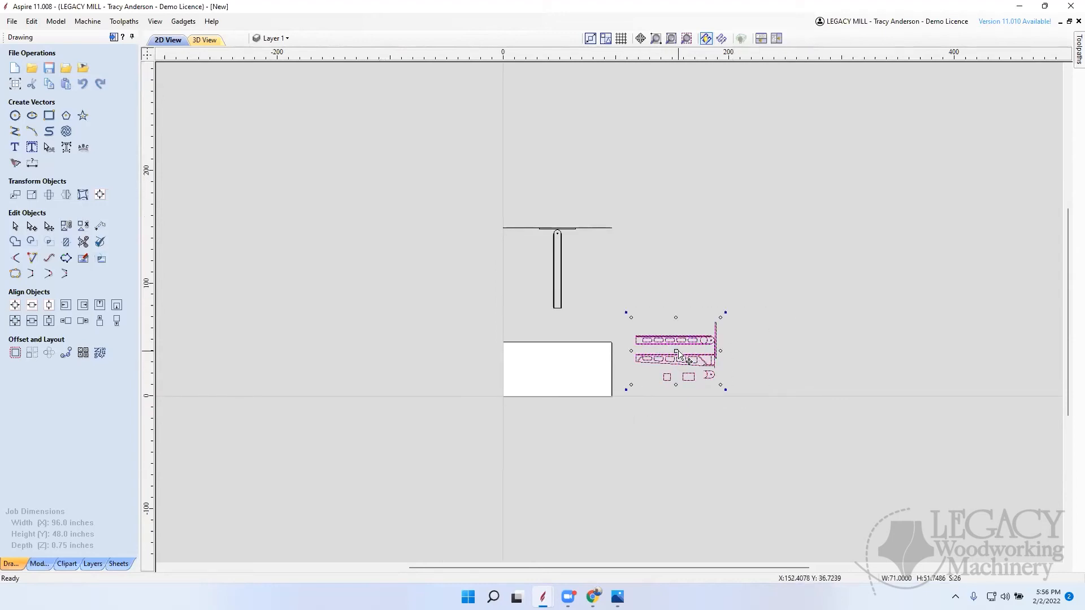
ctrl+drag(678, 348, 408, 356)
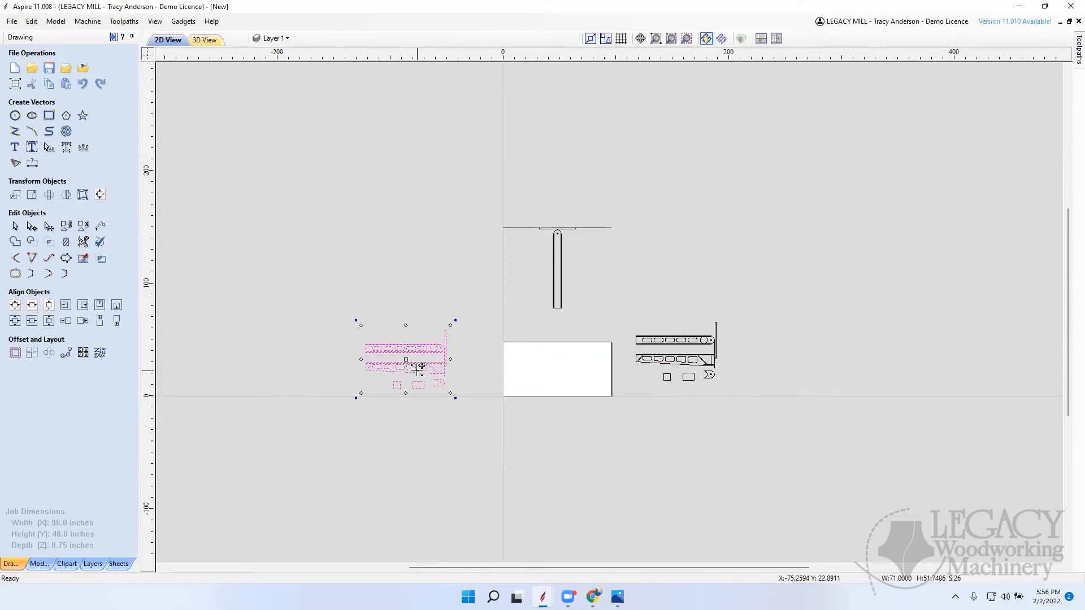
click(423, 402)
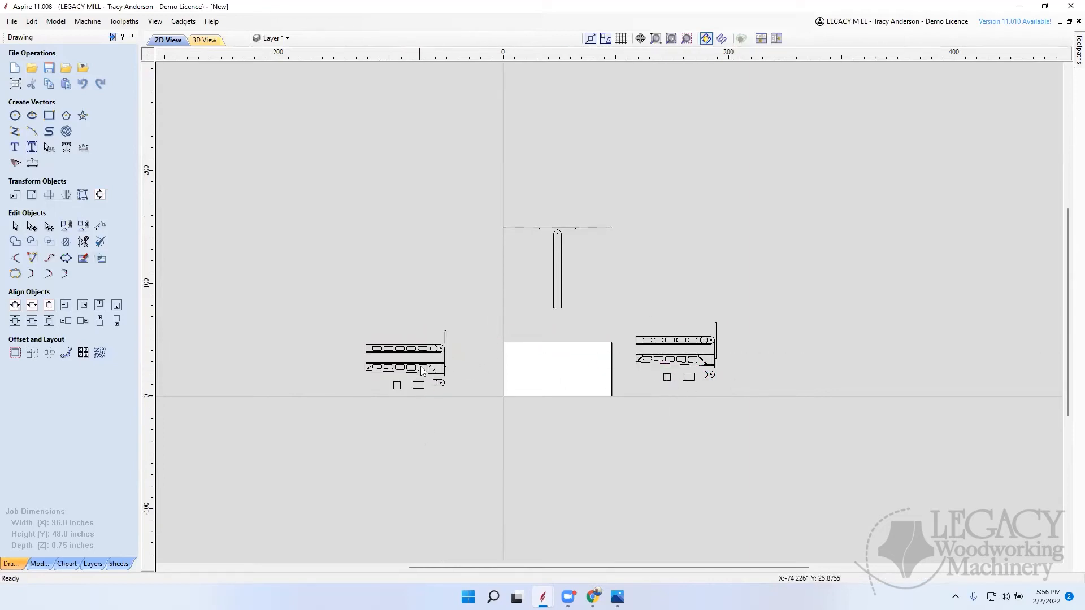
Step: Move the copied group's two brace rectangles and rounded end block farther down, leaving space beneath the tapered side piece
scroll(443, 380, up, 3)
drag(513, 395, 516, 392)
click(439, 428)
drag(440, 412, 440, 488)
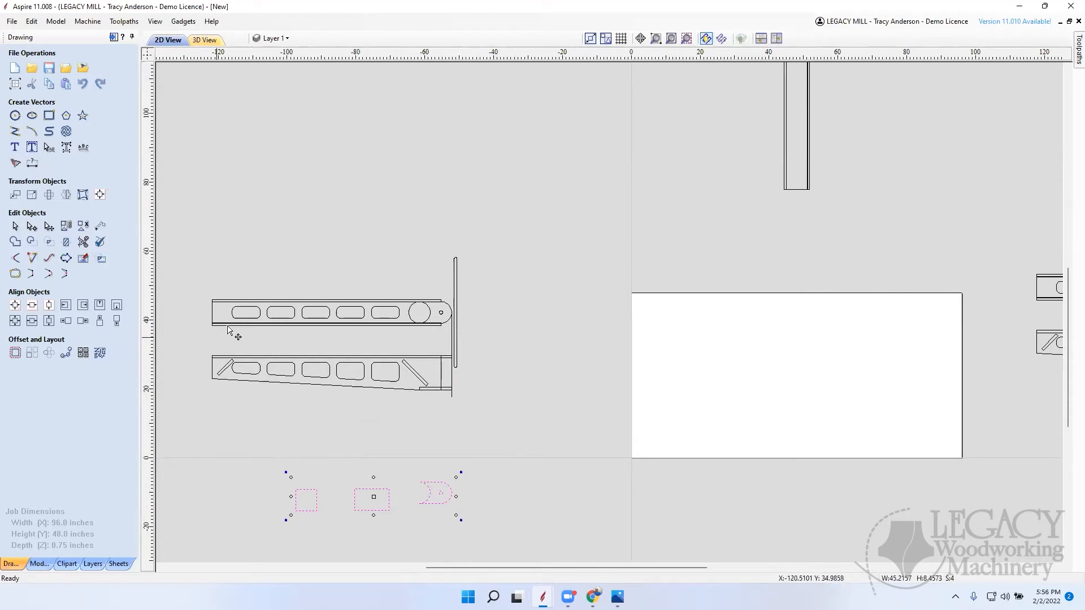
Step: Copy the tapered side piece with its openings and braces directly below itself in the copied group
drag(196, 397, 477, 342)
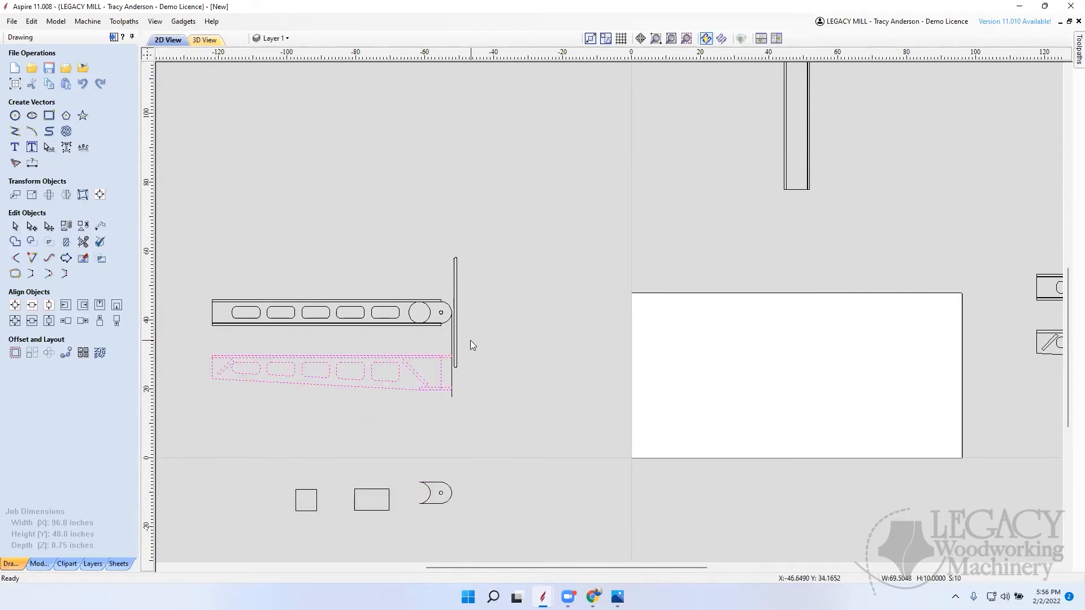
click(363, 364)
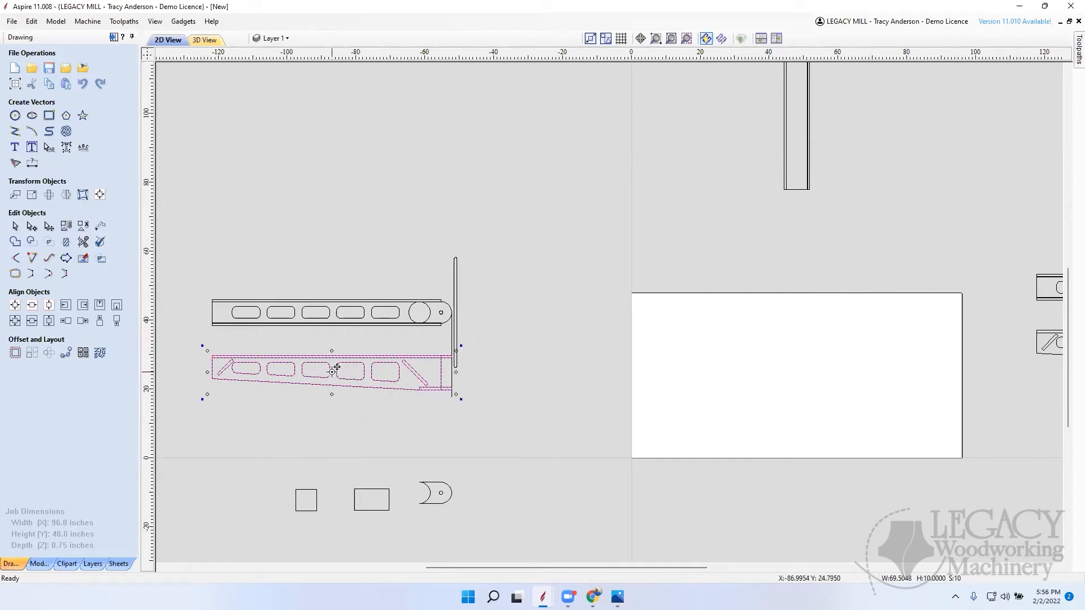
drag(335, 368, 335, 417)
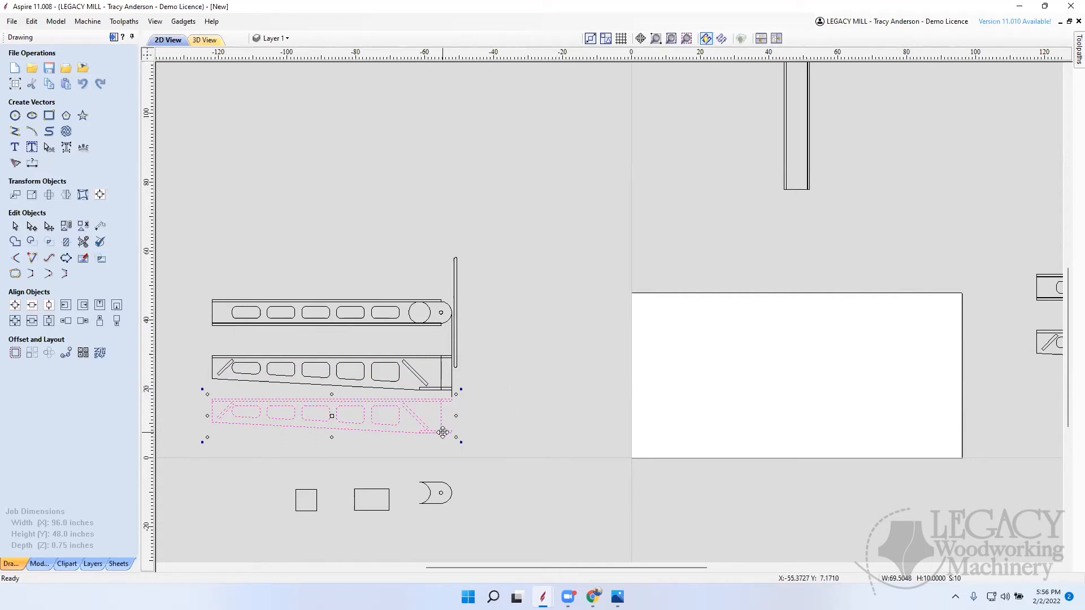
scroll(373, 425, down, 5)
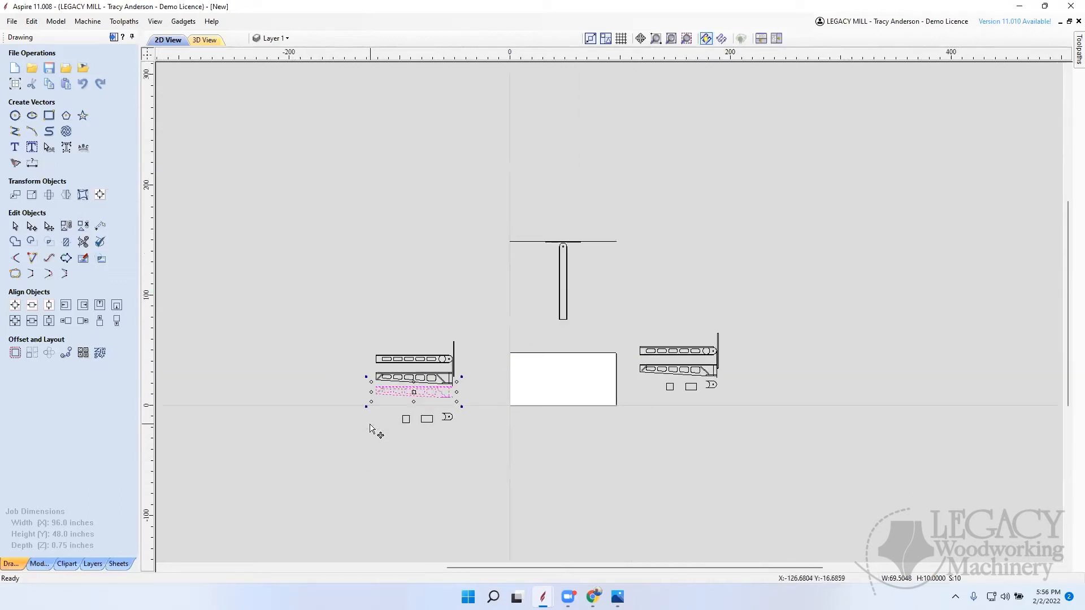
scroll(421, 396, up, 5)
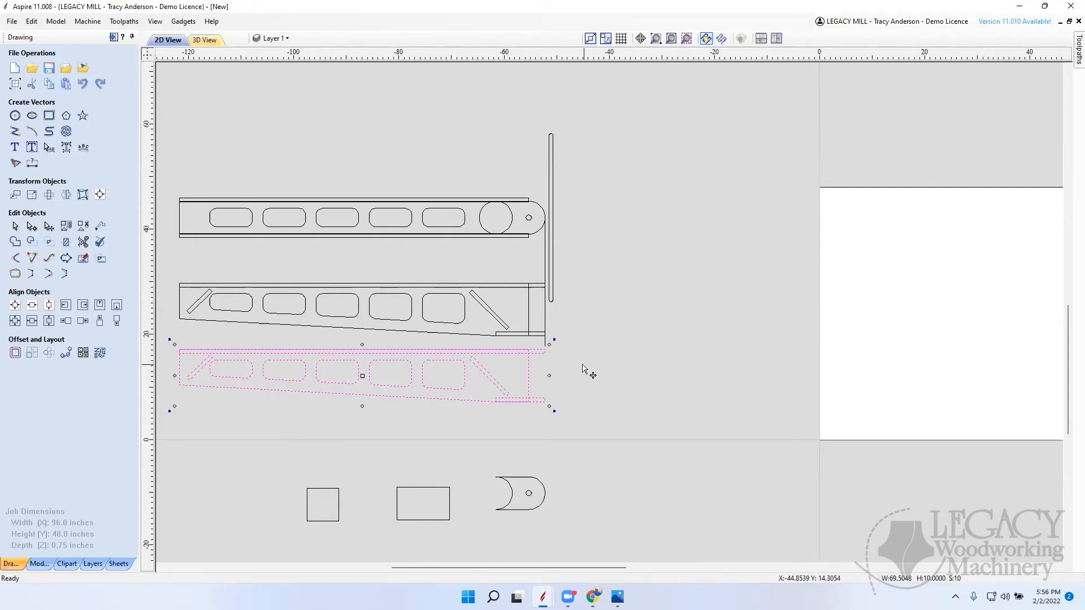
Step: Create a mirrored copy of the lower tapered side piece below itself, without flipping about the job center, leaving a small gap between them
click(67, 197)
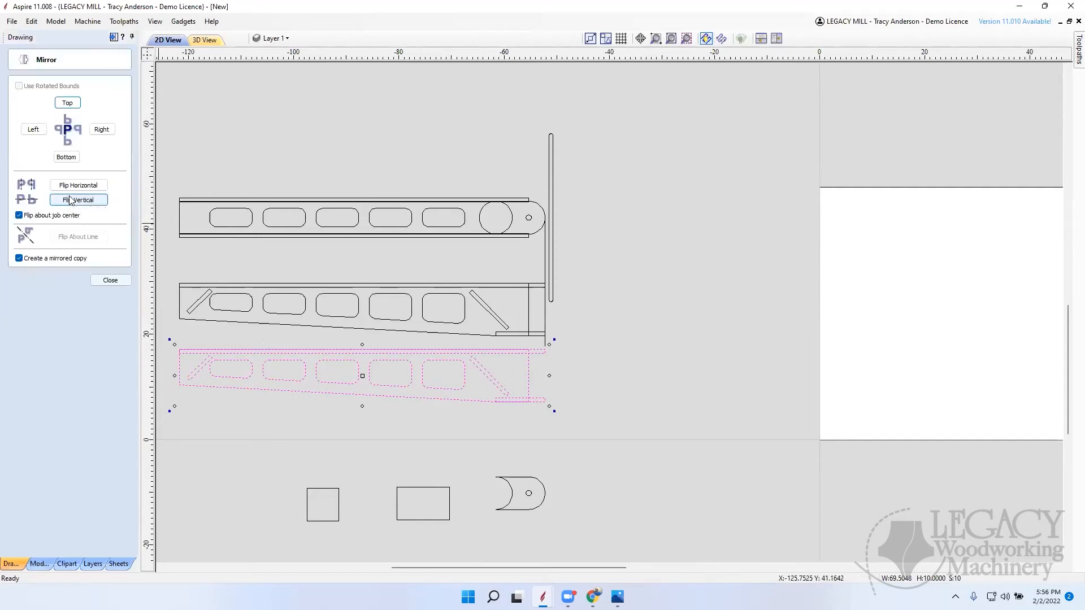
click(24, 216)
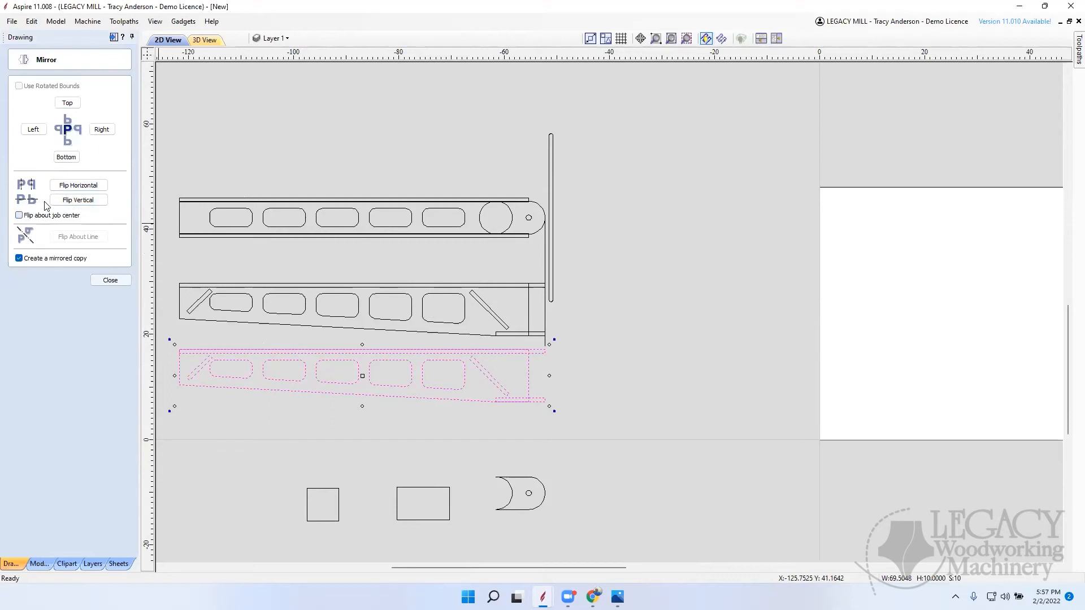
click(66, 157)
click(111, 281)
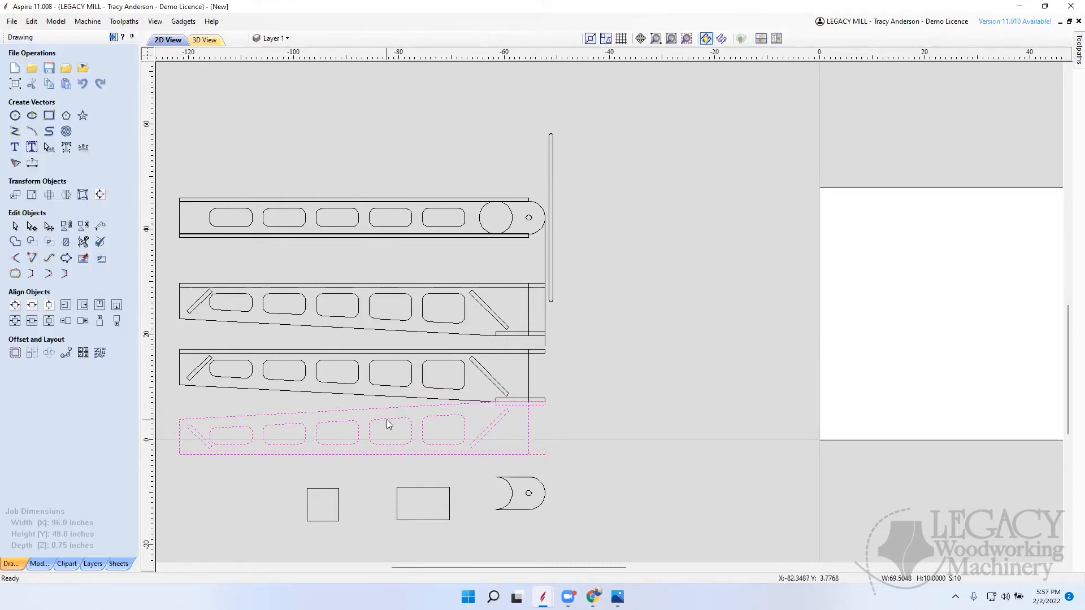
key(Down)
key(Down)
key(Down)
click(546, 369)
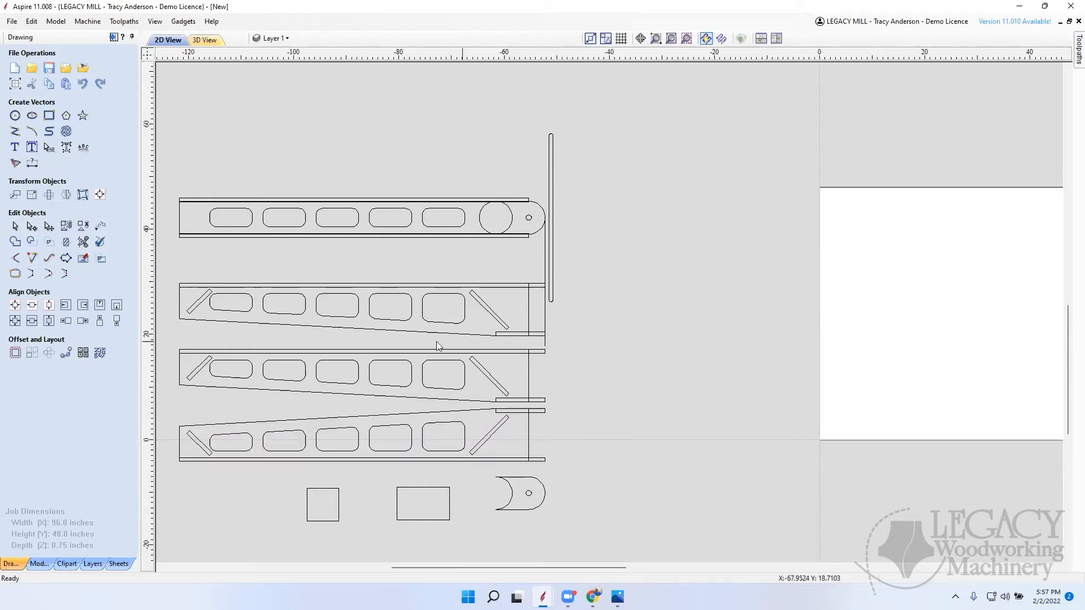
Step: Delete the uppermost tapered side piece and the thin strips along the edges of the two mirrored side pieces
drag(172, 343, 587, 279)
key(Delete)
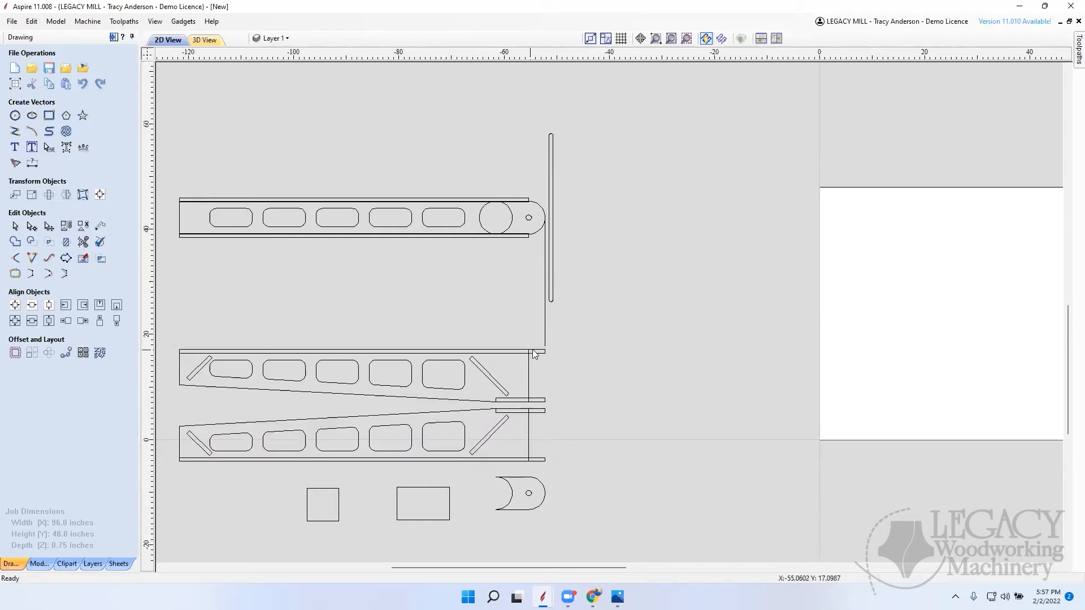
click(537, 355)
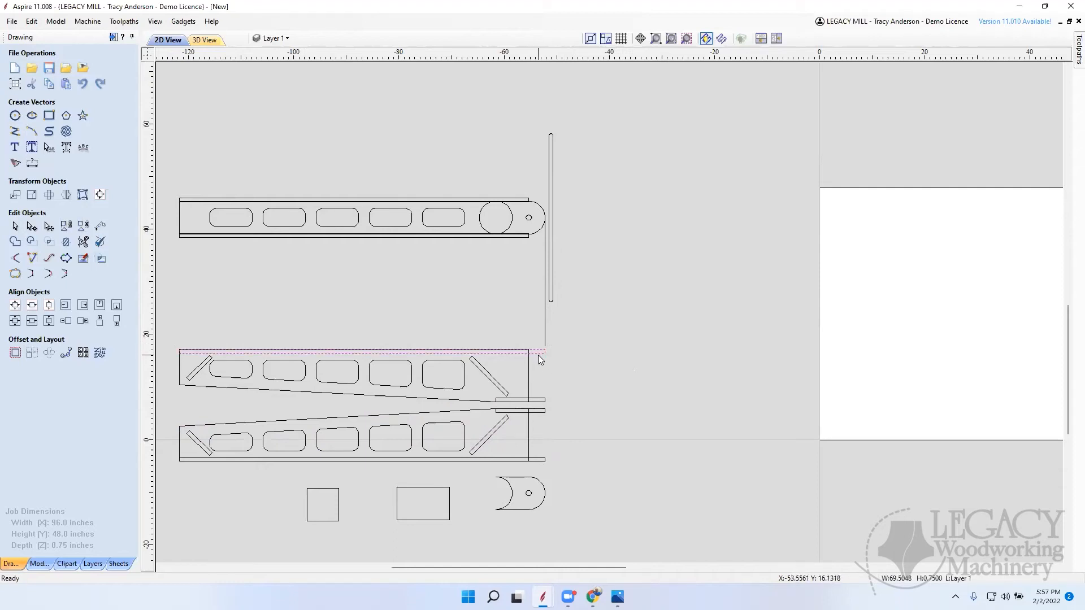
key(Delete)
click(546, 400)
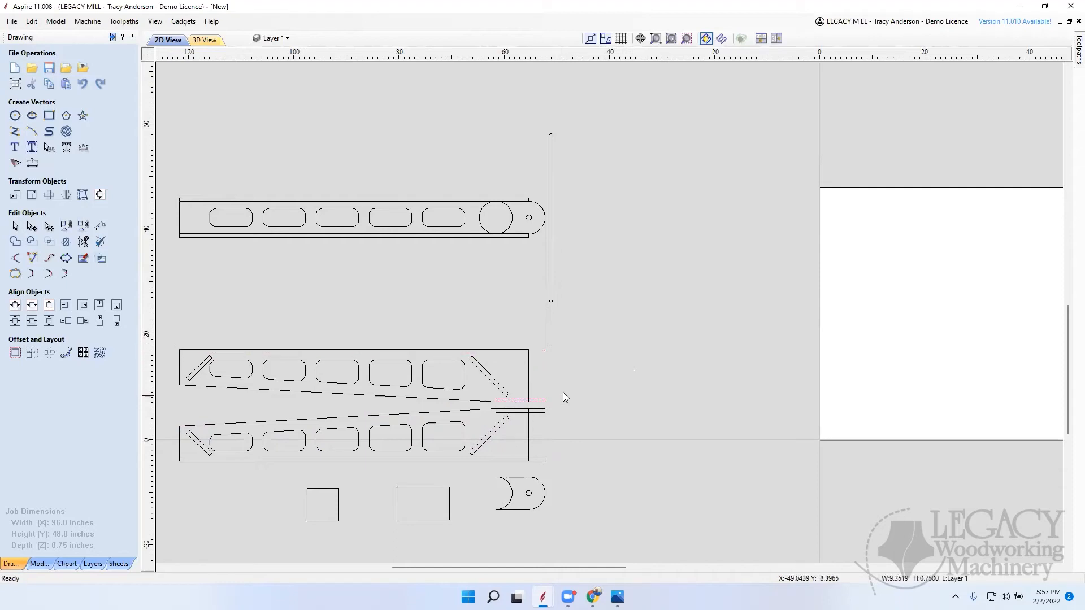
drag(551, 383, 541, 414)
drag(542, 471, 542, 471)
key(Delete)
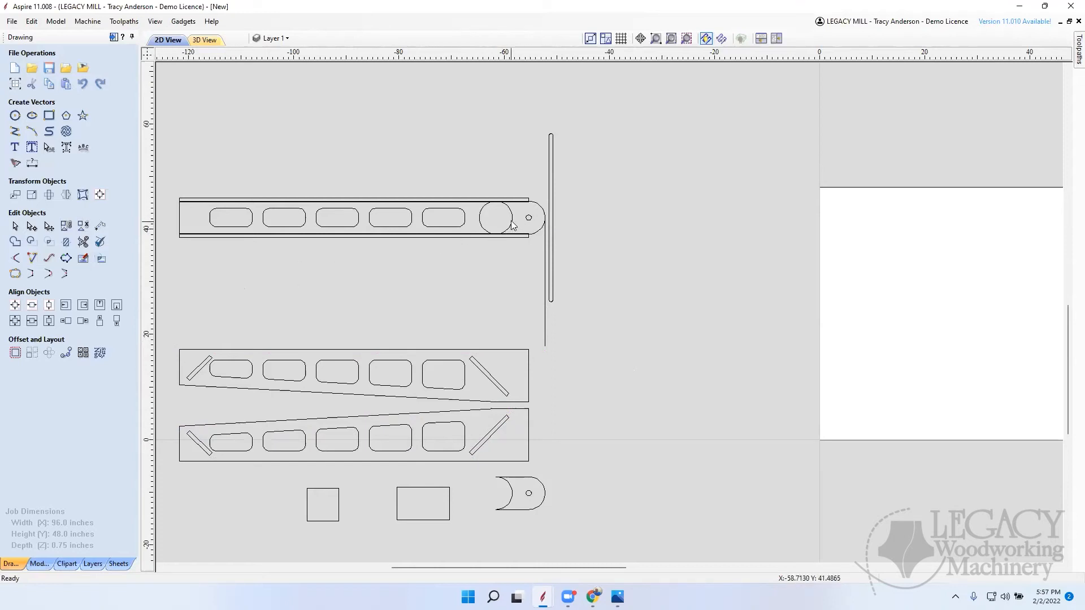
Step: Delete the thin strips along both long edges of the straight board, keeping the board's outline
click(525, 200)
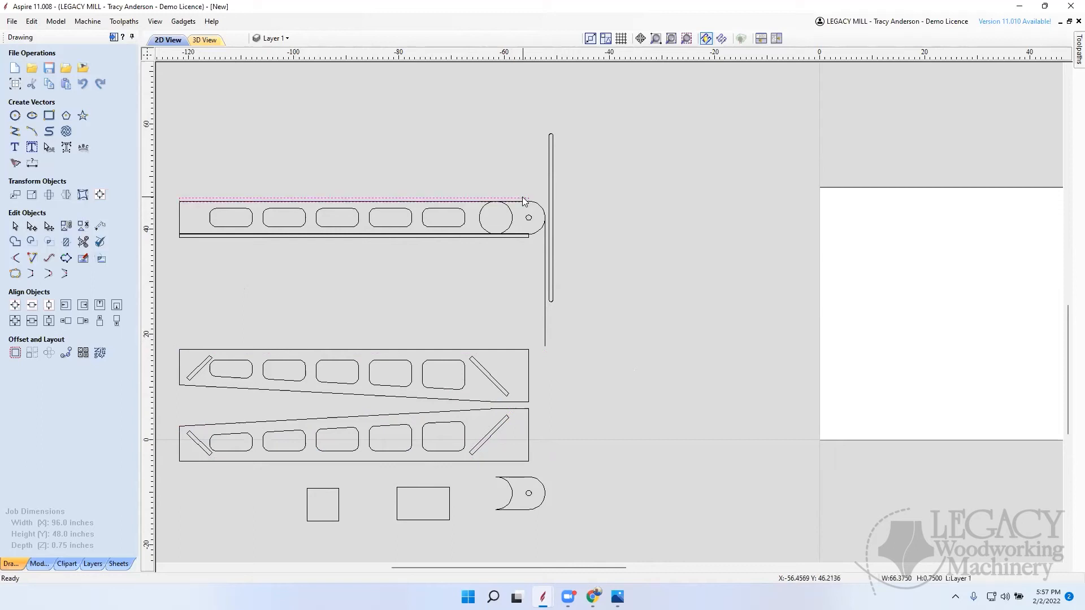
click(524, 240)
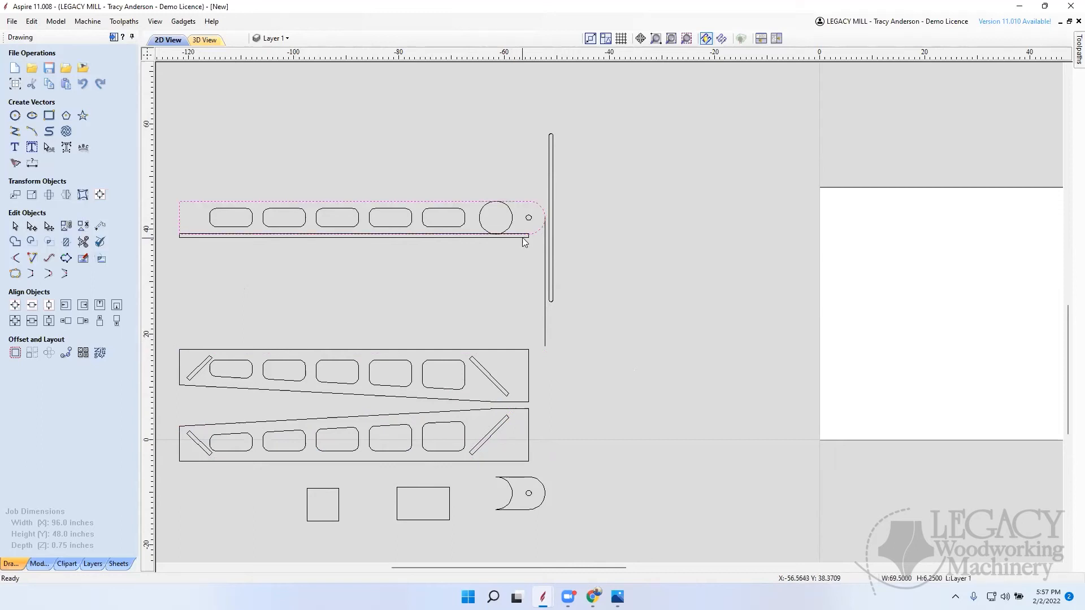
key(Delete)
key(ctrl+z)
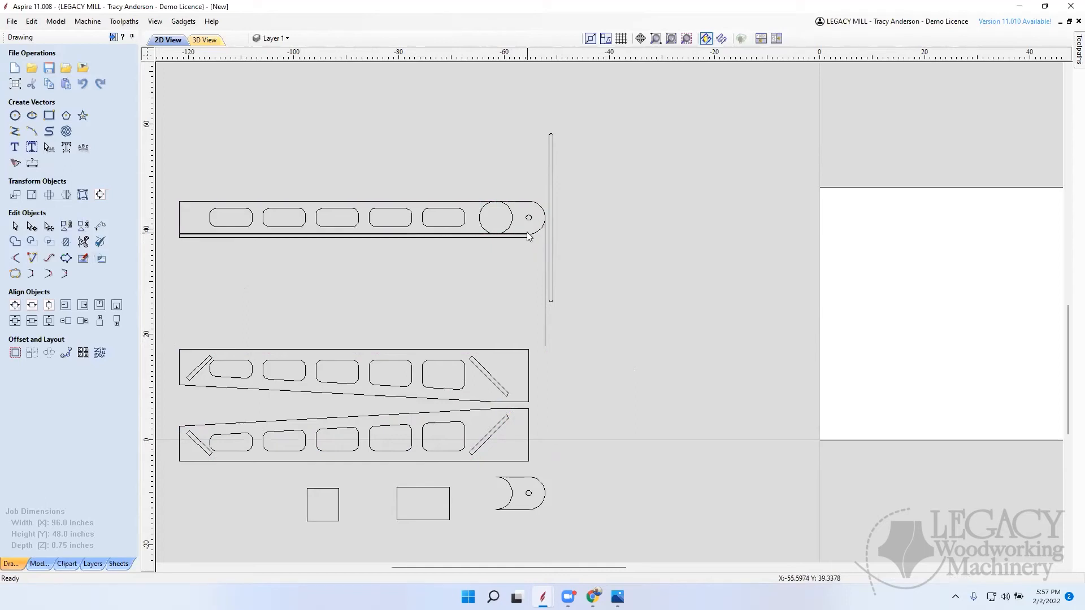
scroll(531, 237, up, 2)
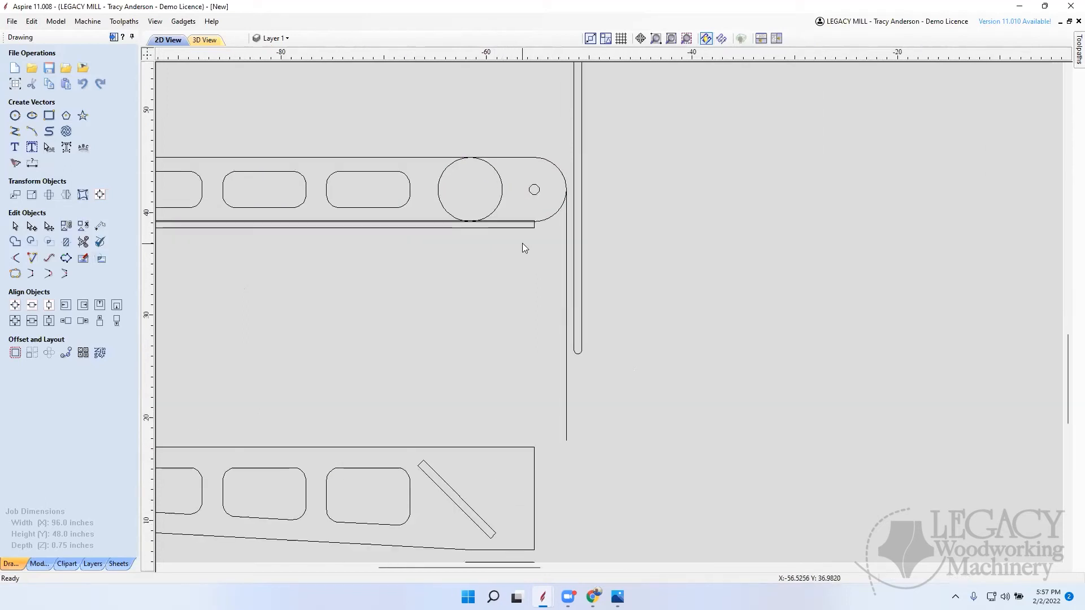
click(529, 228)
key(Delete)
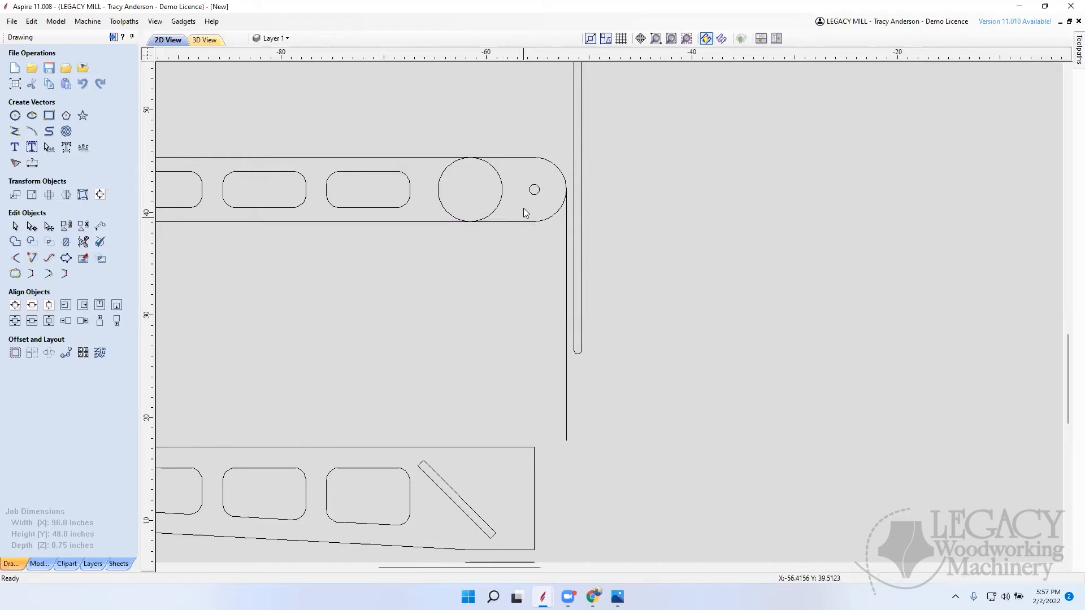
Step: Delete the large circle near the straight board's rounded end, plus the vertical line and narrow upright beside it
click(502, 191)
key(Delete)
scroll(570, 226, down, 2)
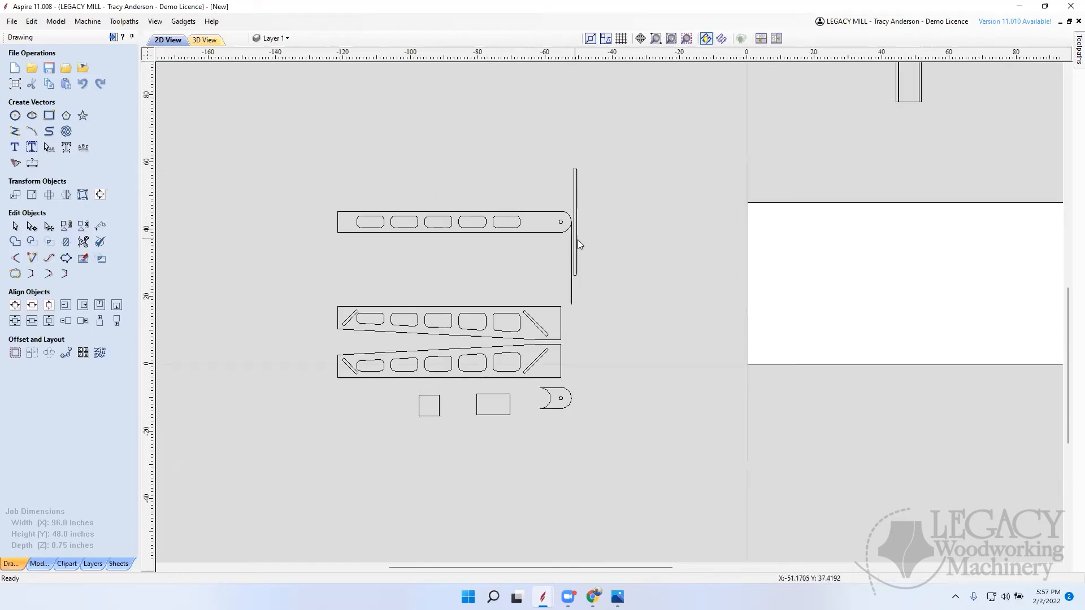
click(572, 293)
key(Delete)
drag(570, 282, 592, 154)
key(Delete)
Step: Move the straight board with its openings and pivot hole down to just above the two tapered side pieces
scroll(325, 261, down, 1)
scroll(322, 260, down, 1)
drag(322, 261, 491, 222)
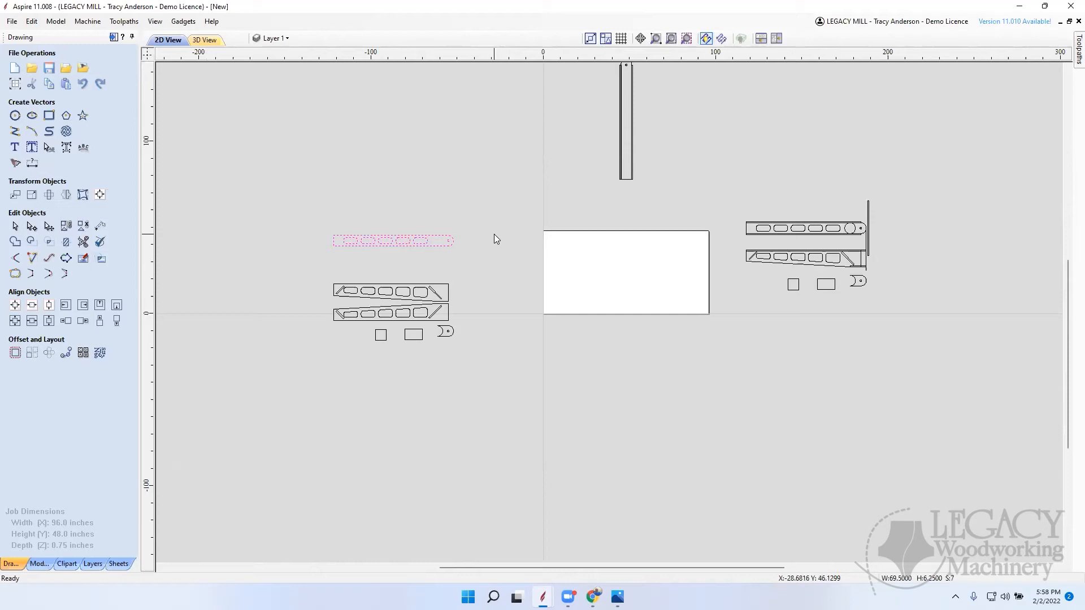
key(Down)
key(Down)
key(Down)
key(Down)
key(Down)
key(Down)
key(Down)
key(Down)
key(Down)
key(Down)
key(Down)
key(Down)
key(Down)
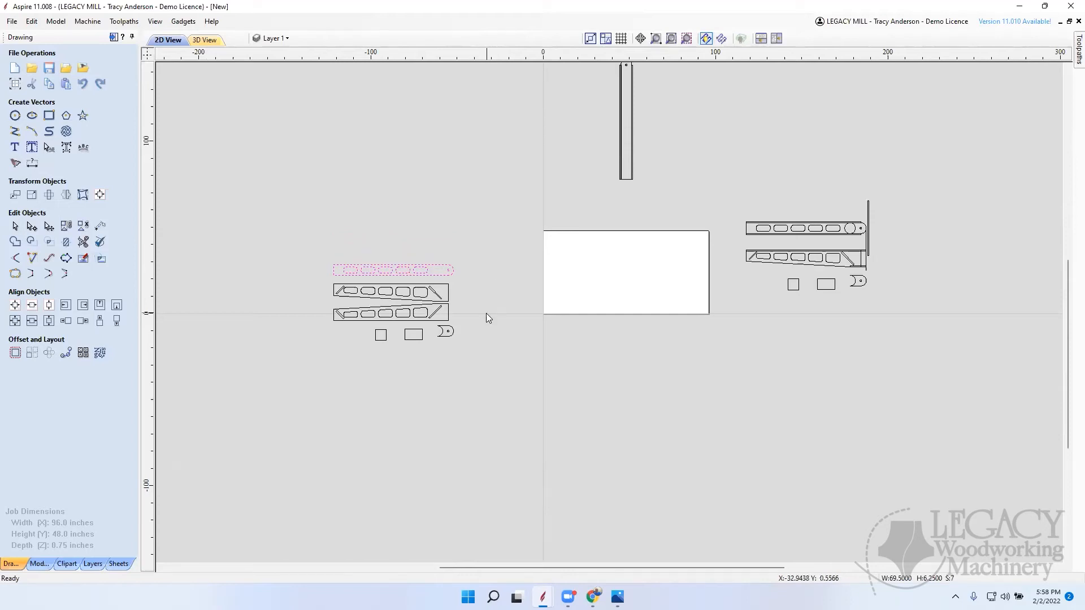
click(488, 319)
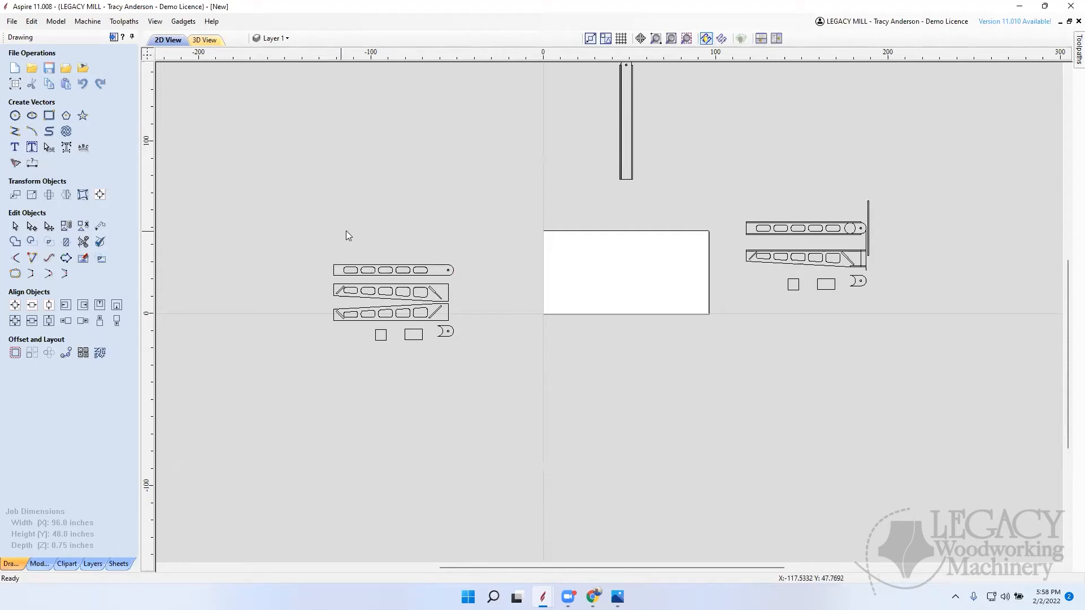
Step: Select all the copied loose parts and center them together on the material sheet
scroll(448, 280, up, 3)
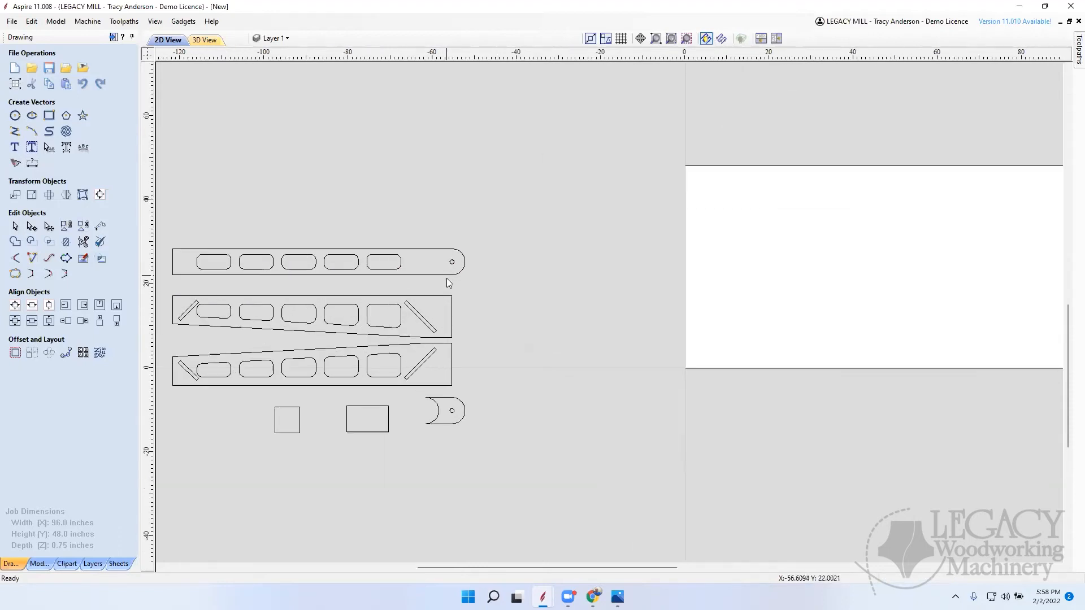
scroll(667, 300, down, 3)
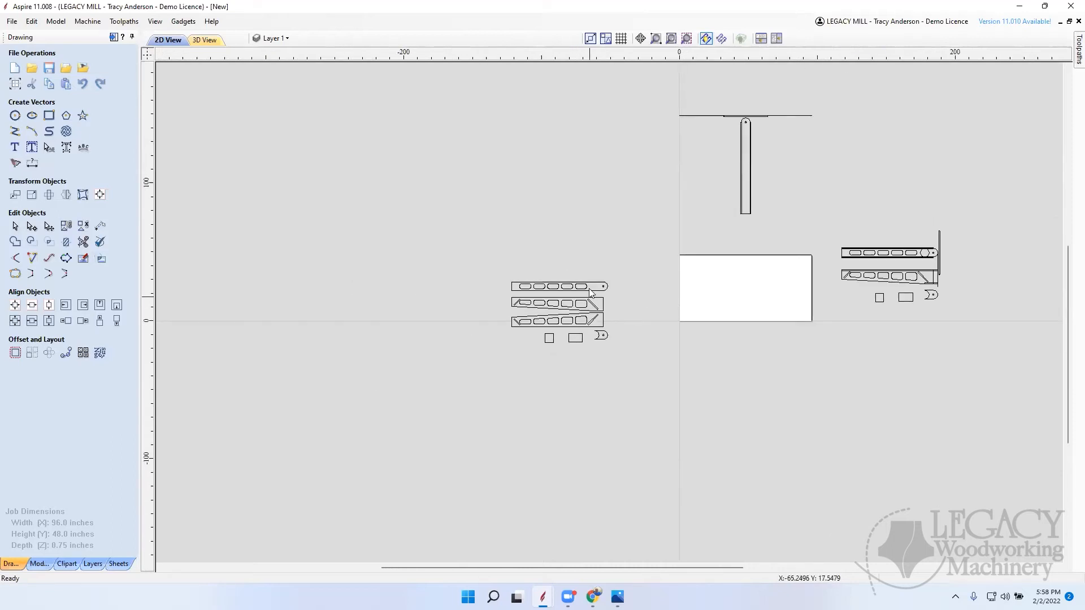
scroll(591, 291, up, 1)
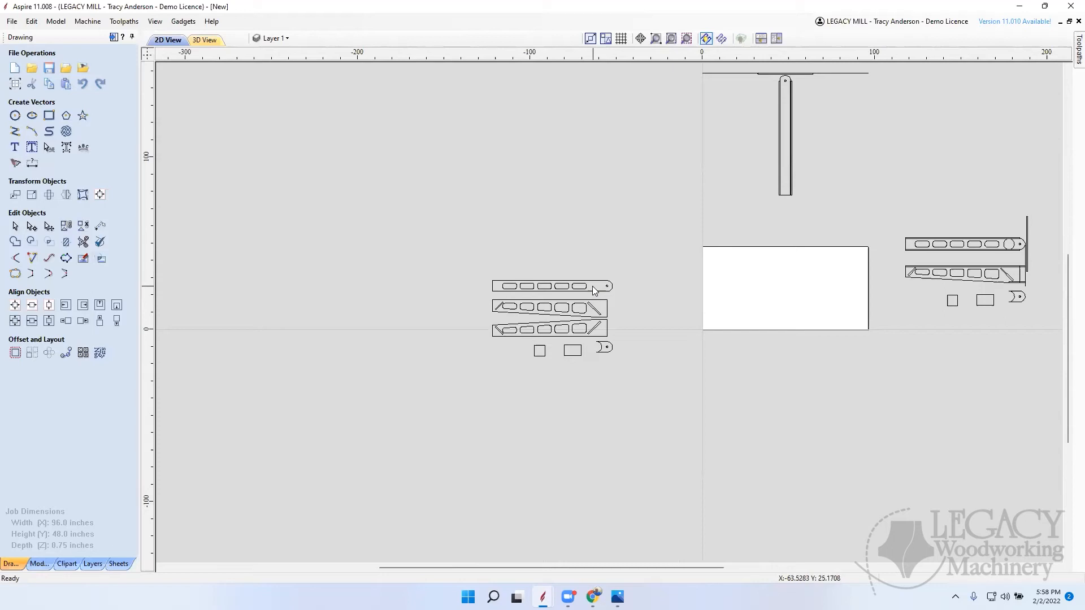
scroll(592, 287, up, 2)
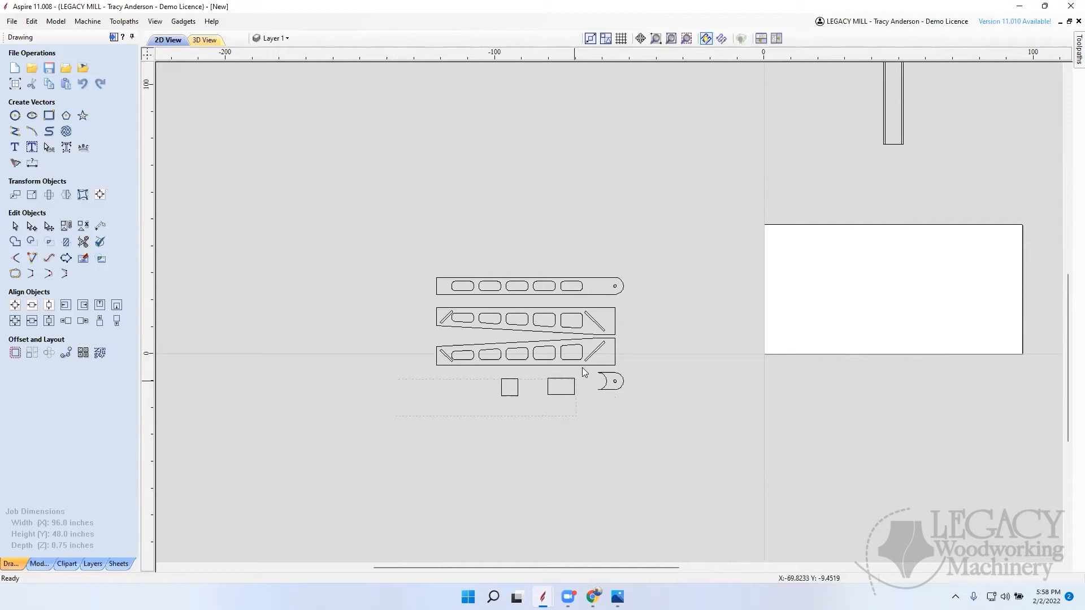
drag(693, 249, 692, 250)
click(15, 306)
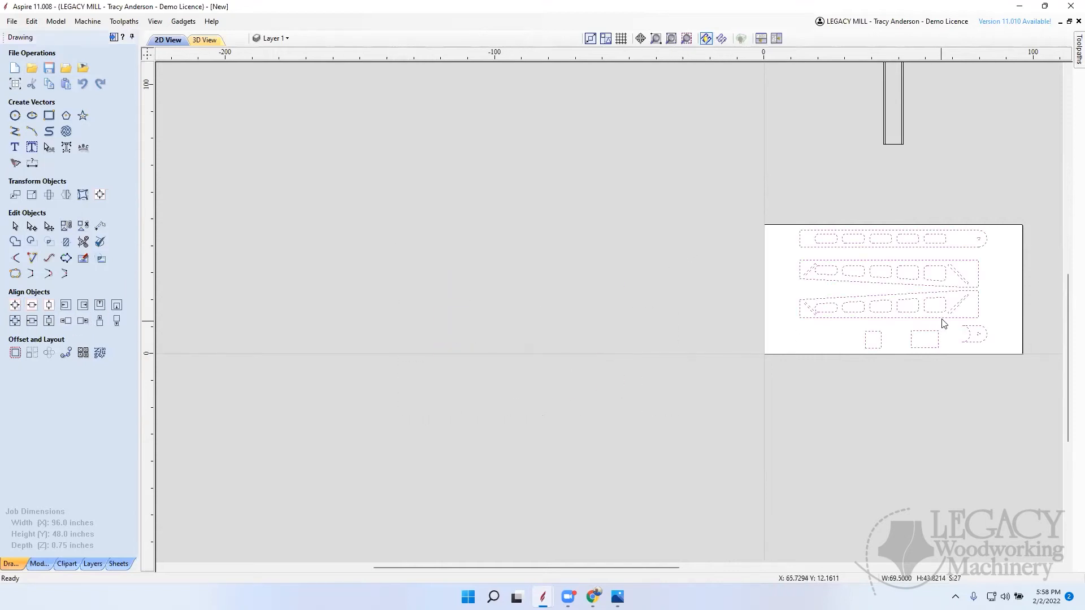
scroll(939, 326, up, 1)
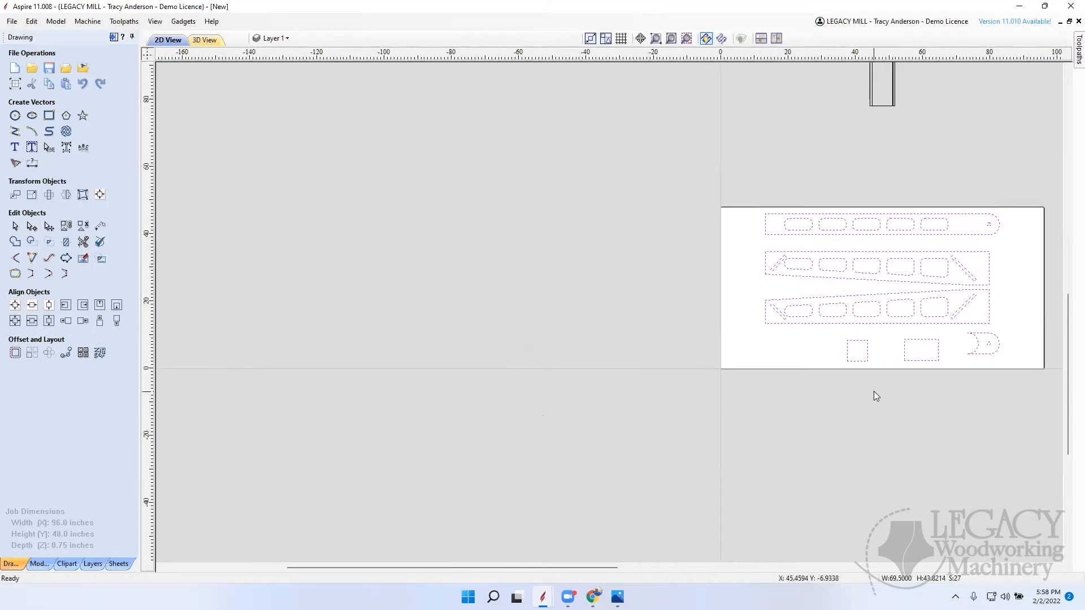
click(892, 365)
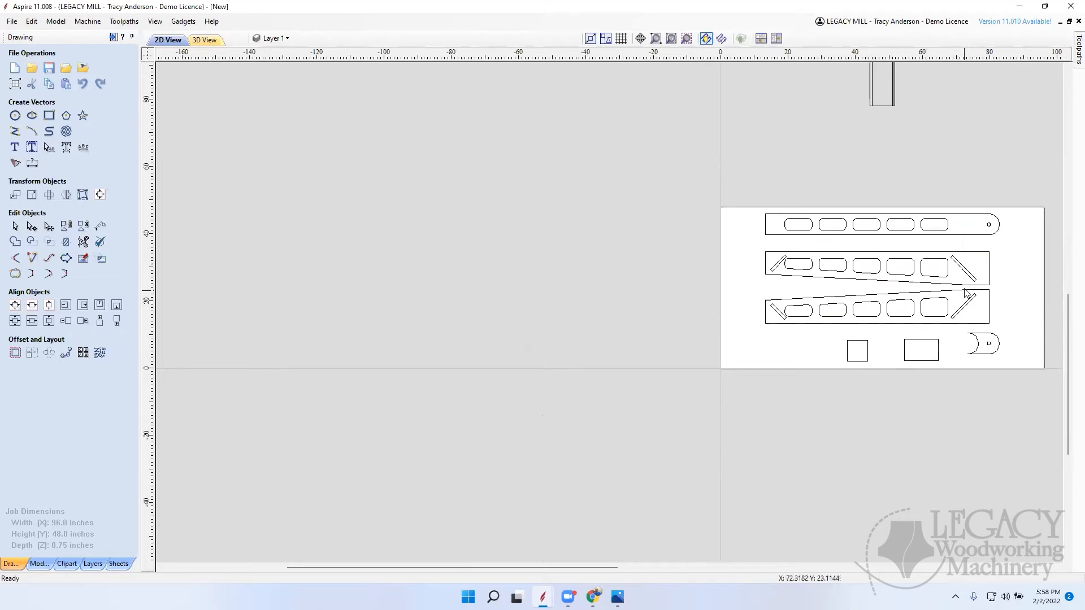
Step: Draw a square-cornered rectangle 66.375 inches wide and 0.75 inches high just above the upper tapered side piece's straight edge
scroll(966, 293, up, 2)
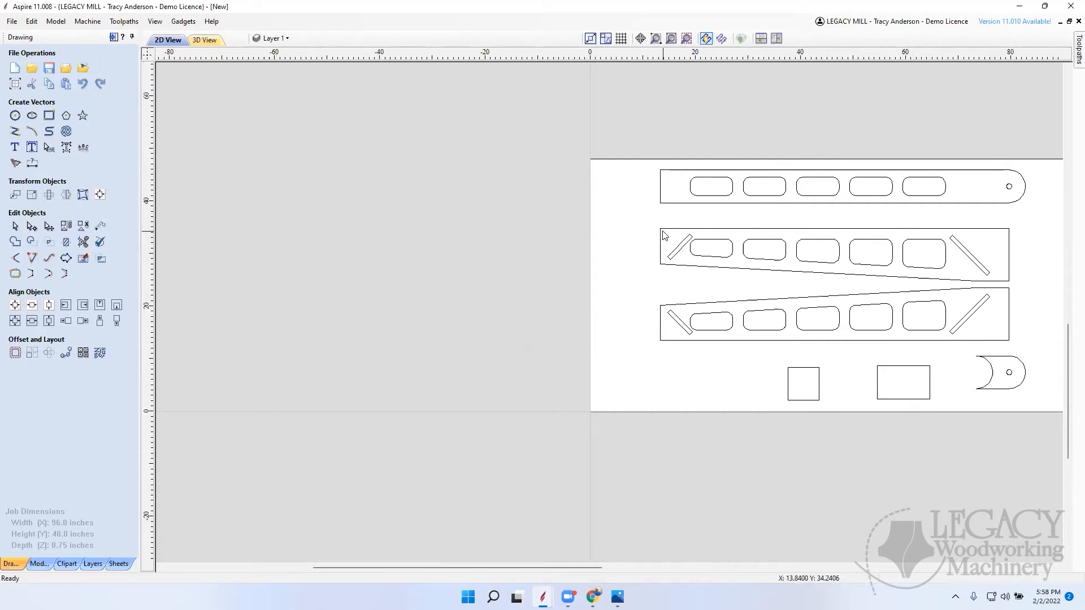
scroll(659, 310, down, 5)
scroll(575, 387, up, 5)
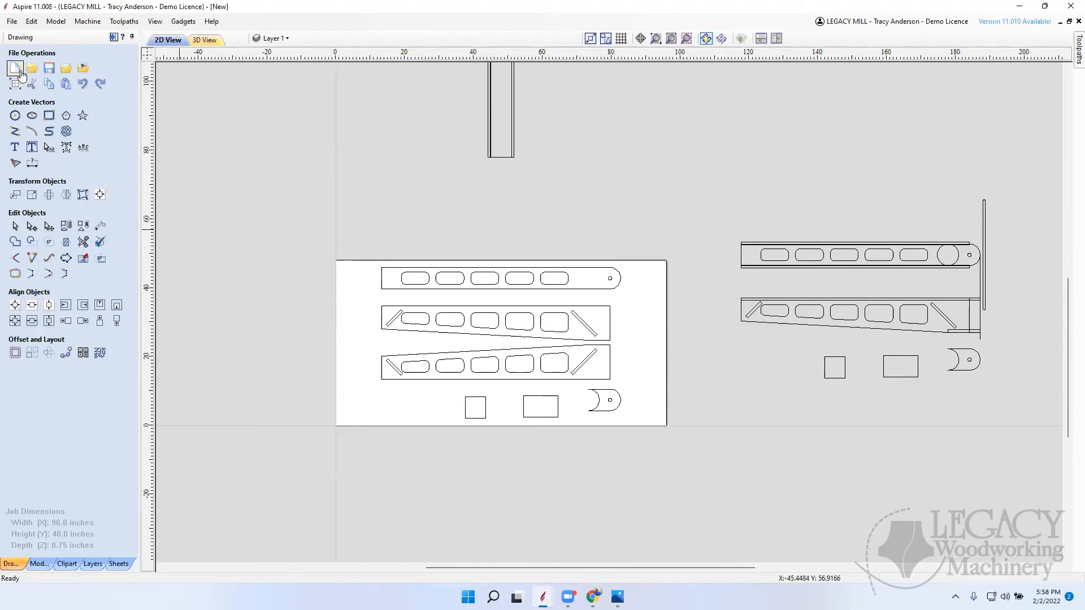
click(49, 115)
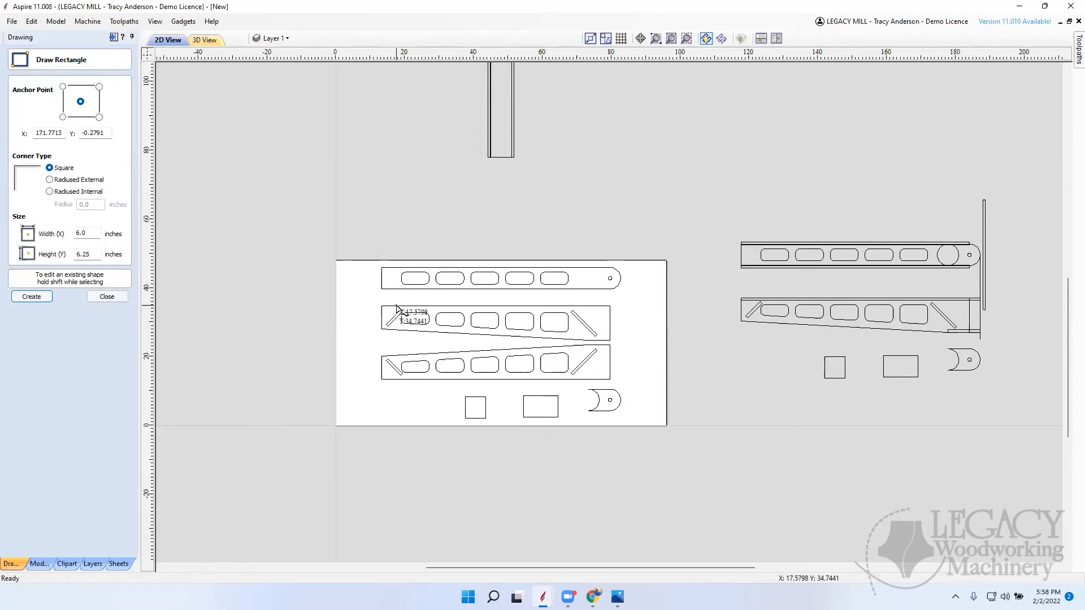
scroll(399, 305, up, 2)
drag(374, 309, 729, 302)
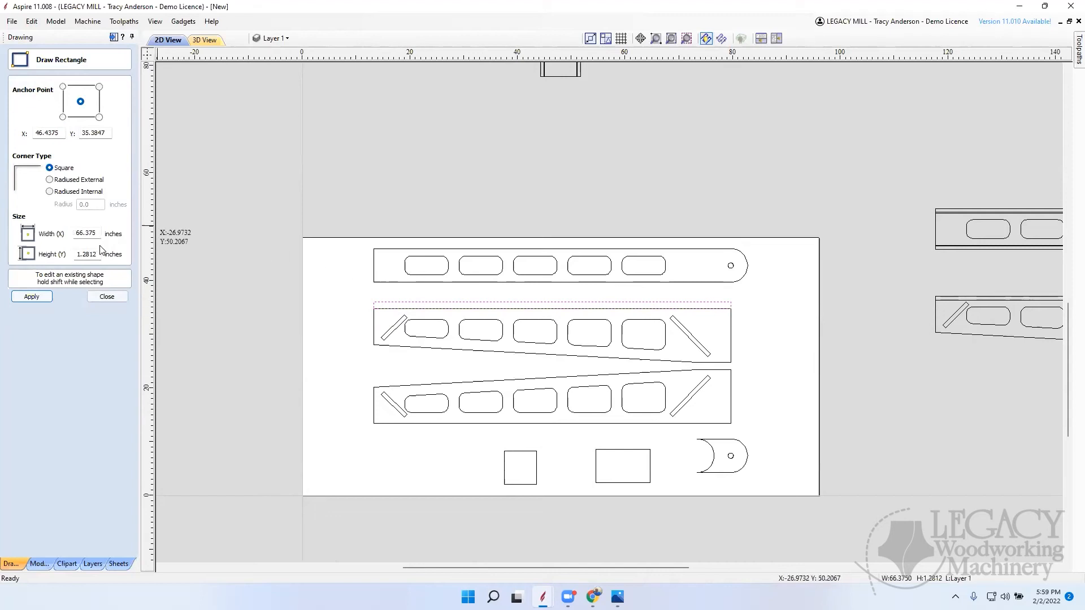
drag(99, 254, 49, 254)
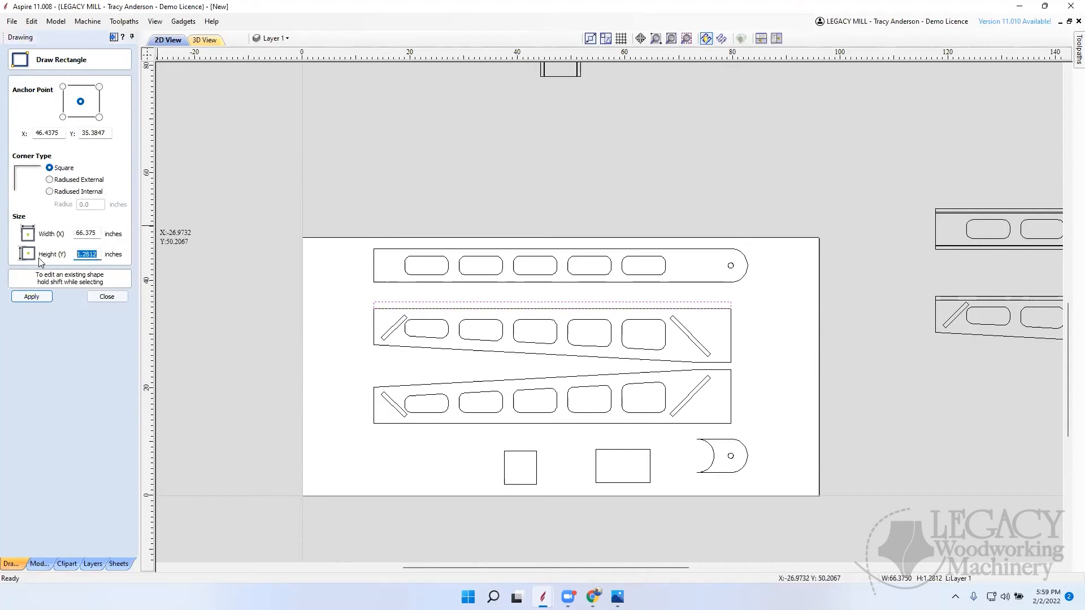
text(.75)
click(40, 296)
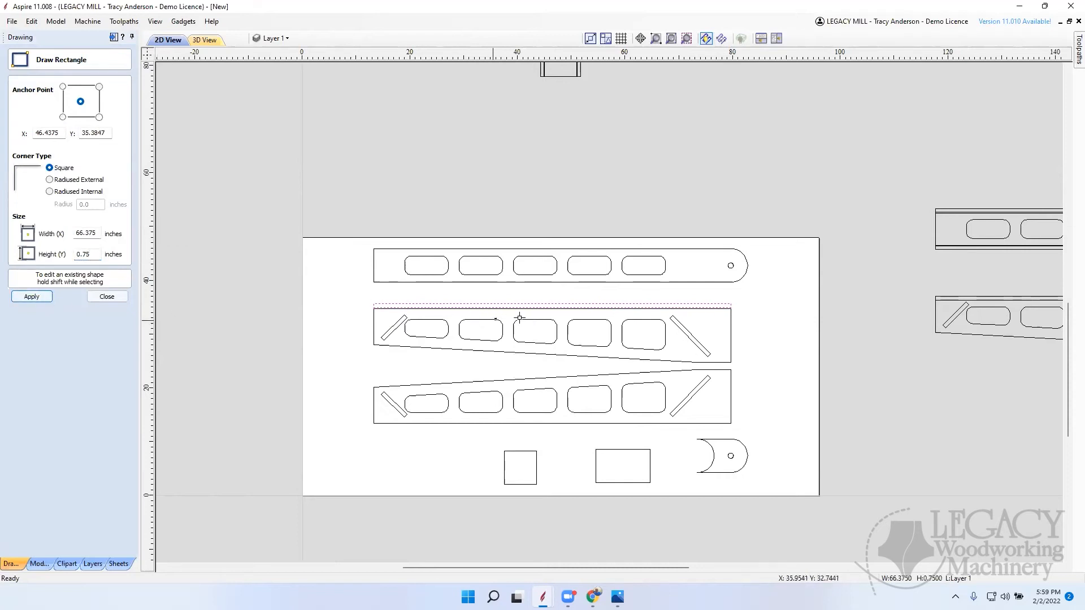
Step: Move the thin rectangle down so its upper corner meets the upper corner of the tapered side piece
scroll(380, 314, up, 4)
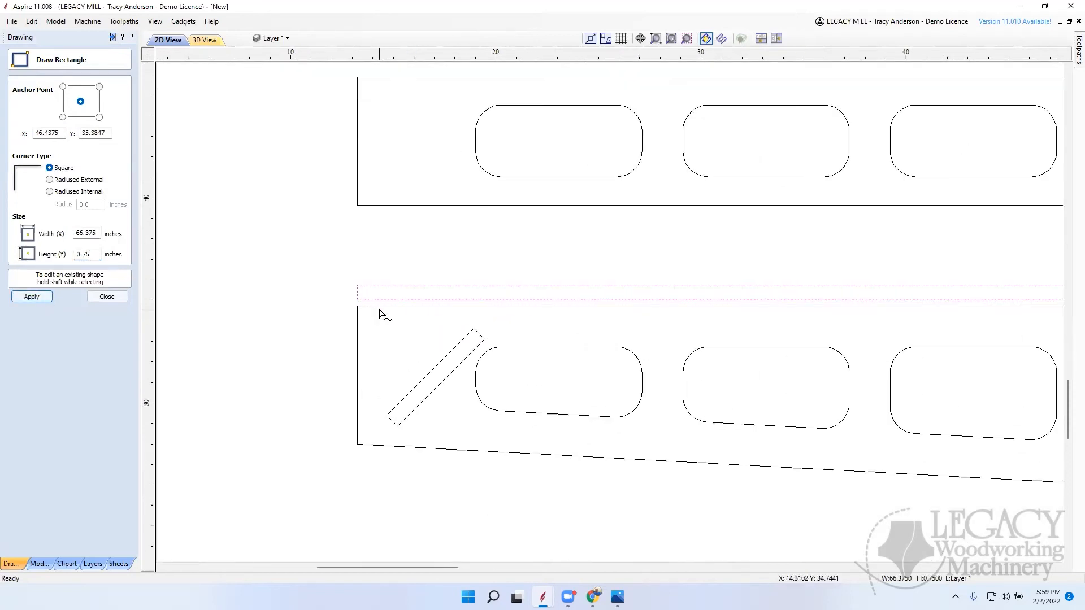
click(121, 297)
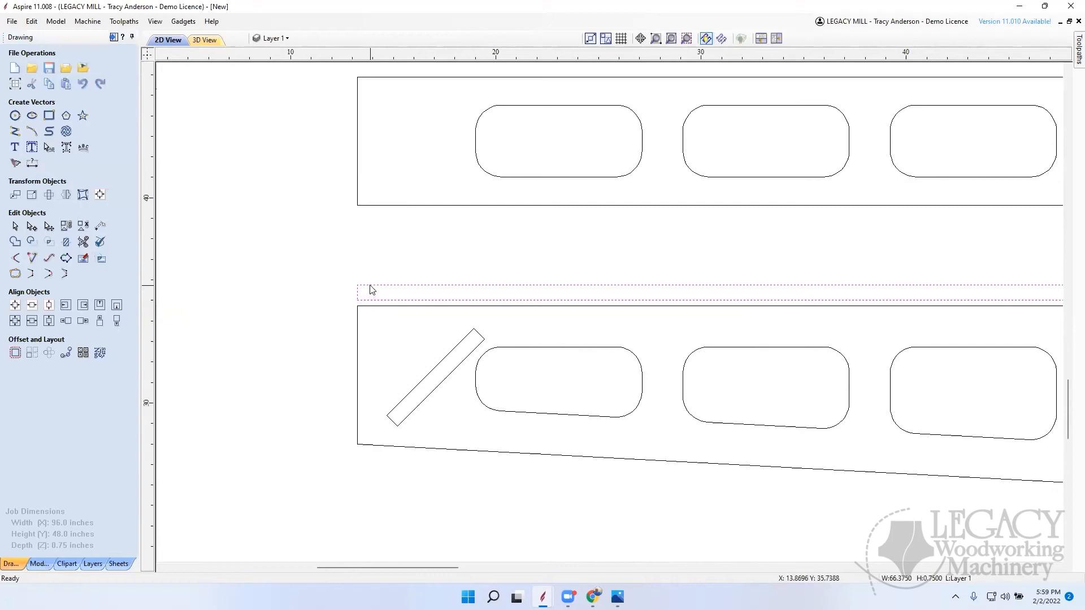
drag(359, 287, 359, 308)
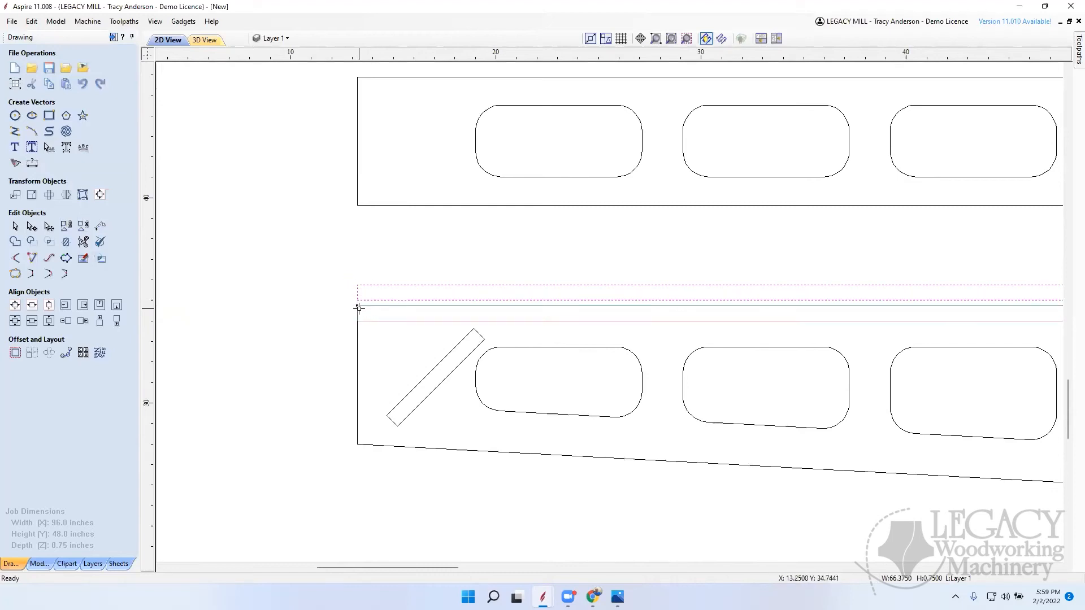
Step: Draw a square-cornered rectangle about 6.23 inches wide and 0.75 inches high along the short flat edge of the upper tapered side piece
click(404, 369)
scroll(405, 368, down, 6)
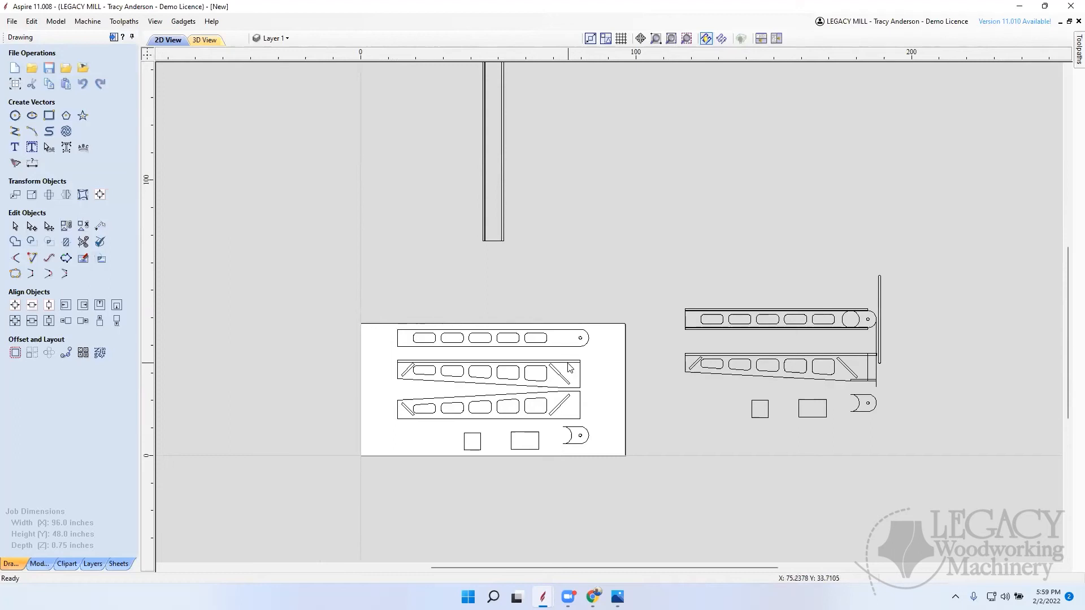
scroll(569, 368, up, 3)
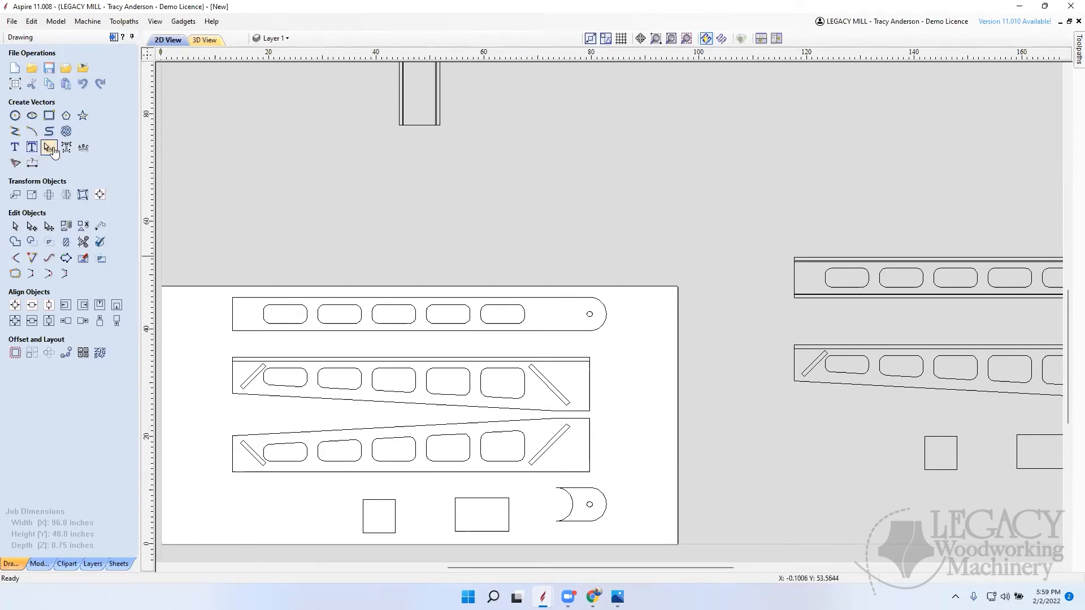
click(49, 117)
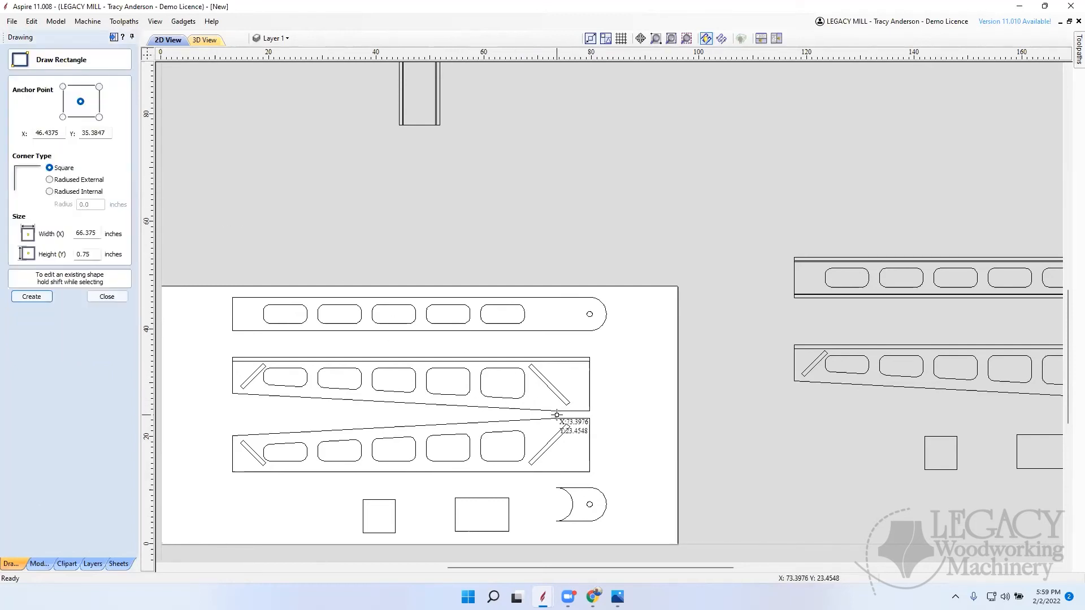
scroll(567, 413, up, 2)
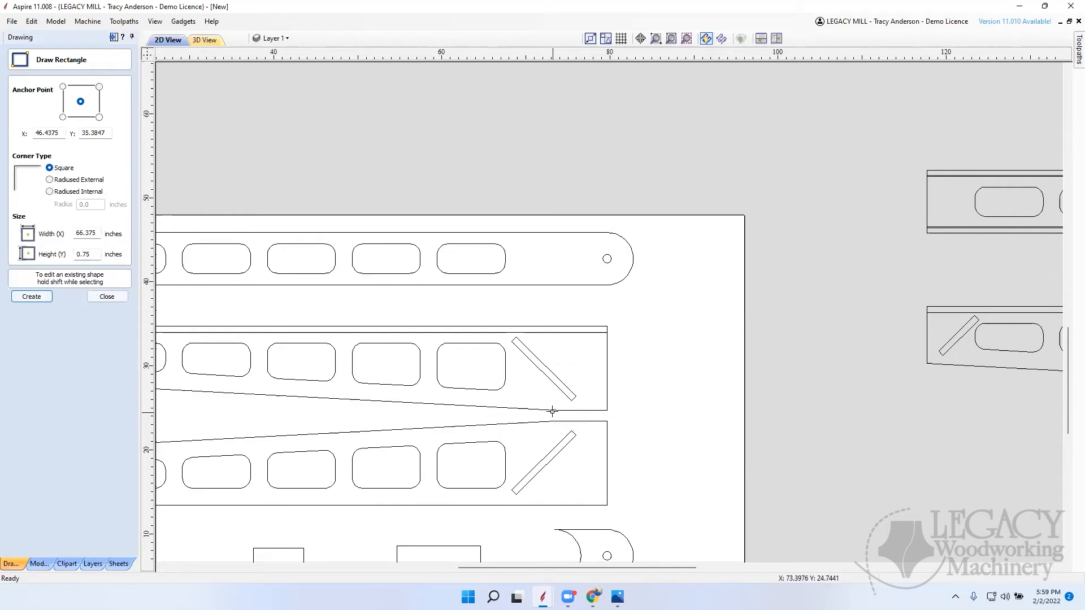
drag(552, 410, 605, 403)
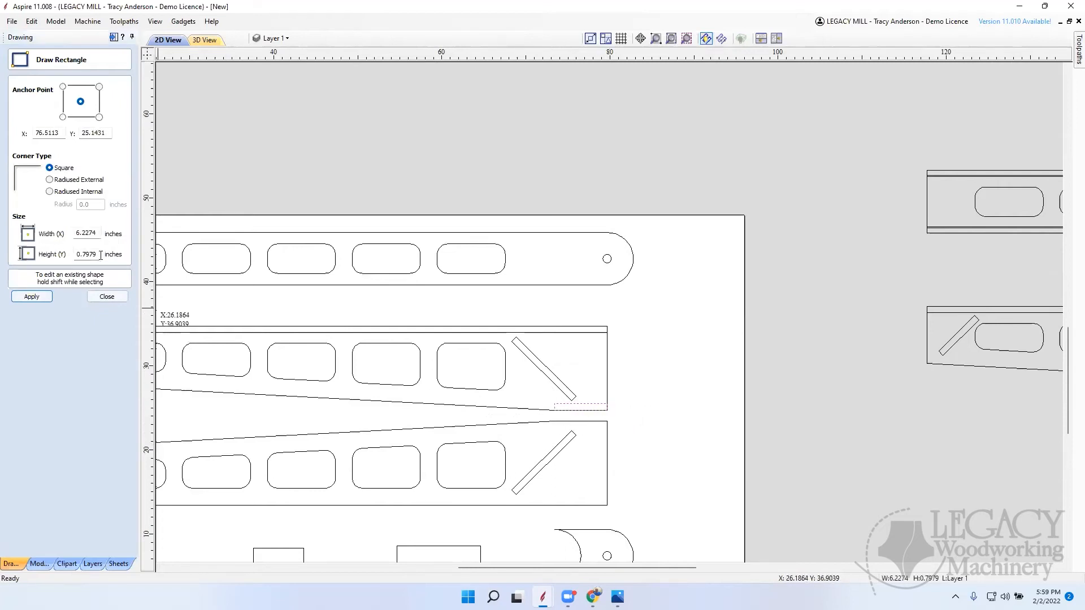
drag(101, 255, 57, 258)
text(.75)
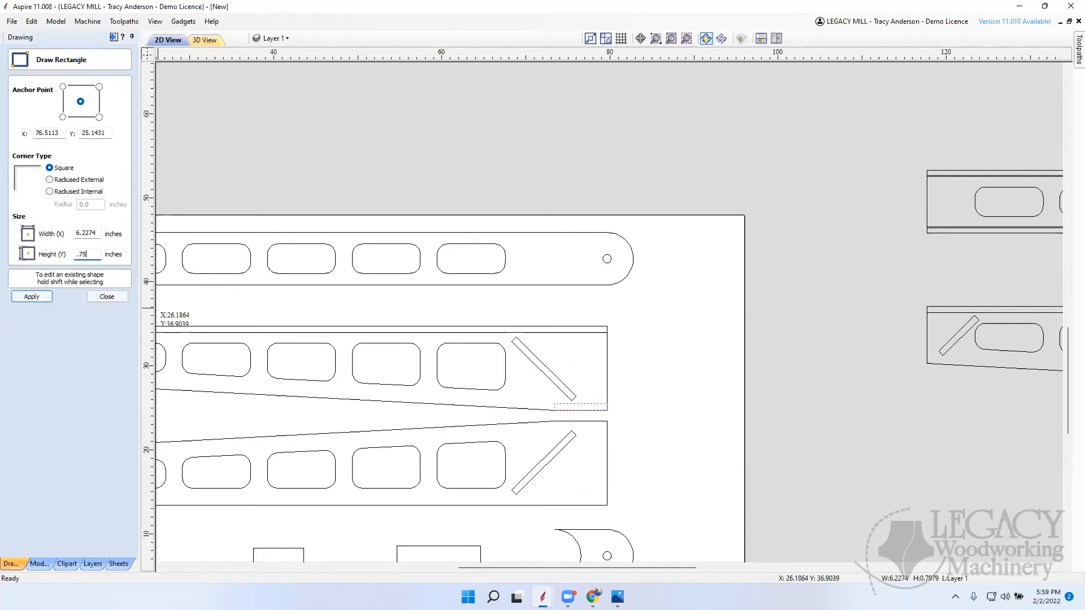
click(32, 296)
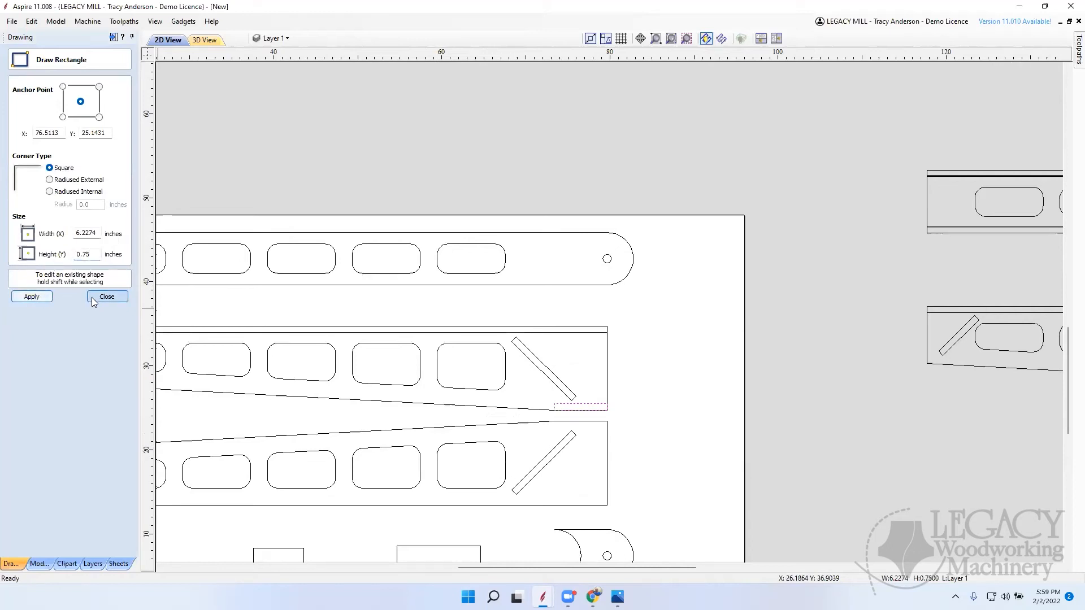
click(105, 297)
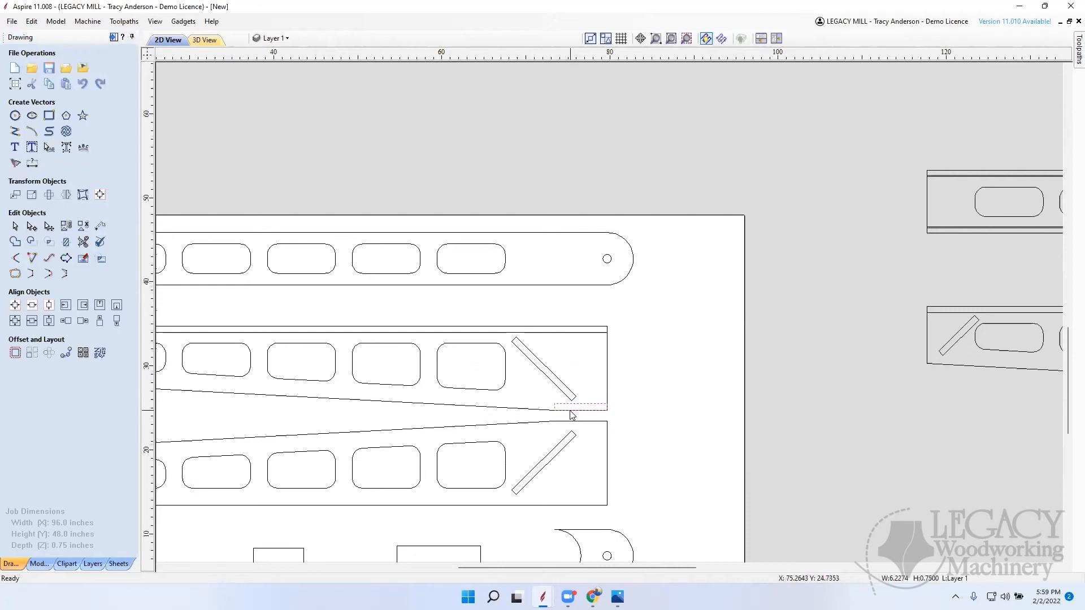
Step: Move the small rectangle down so its lower inner corner meets the point where the upper tapered piece's flat edge begins
scroll(568, 413, up, 15)
scroll(593, 396, down, 10)
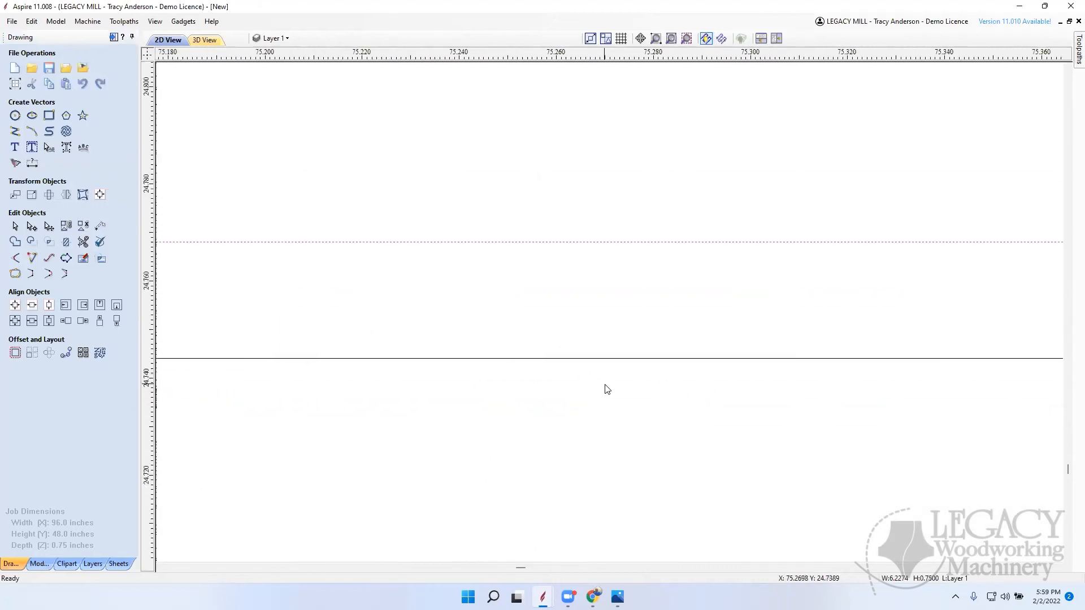
scroll(642, 377, down, 5)
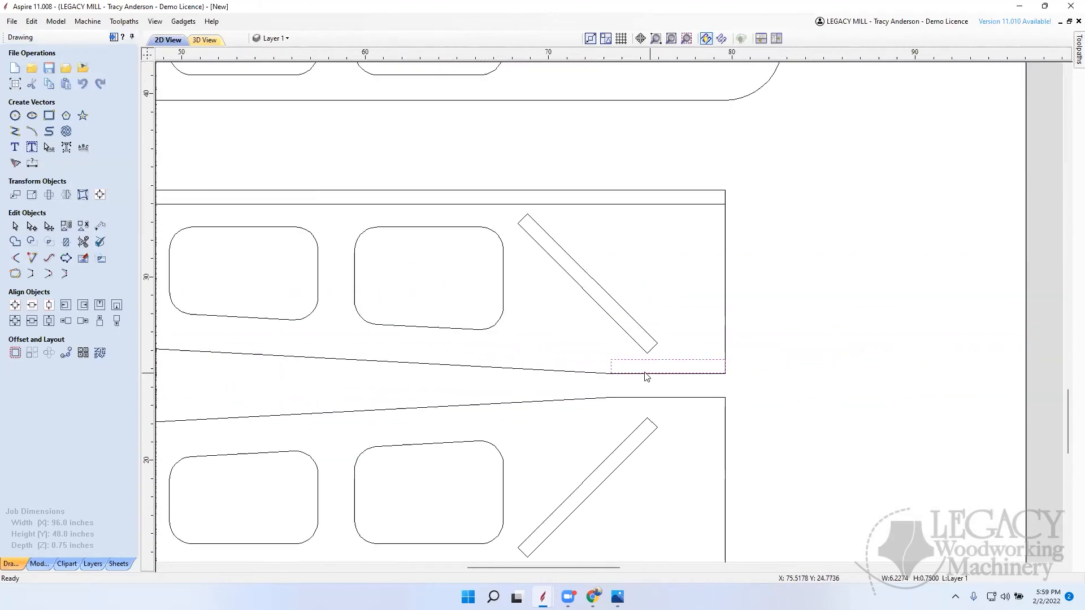
scroll(615, 382, up, 2)
scroll(613, 373, up, 4)
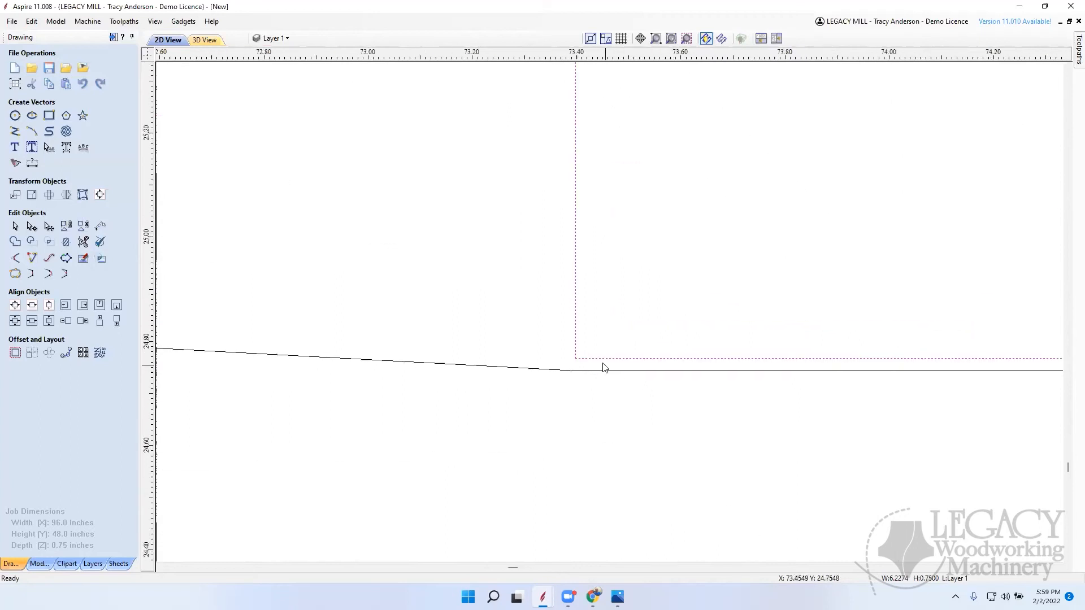
drag(576, 354, 576, 371)
click(627, 450)
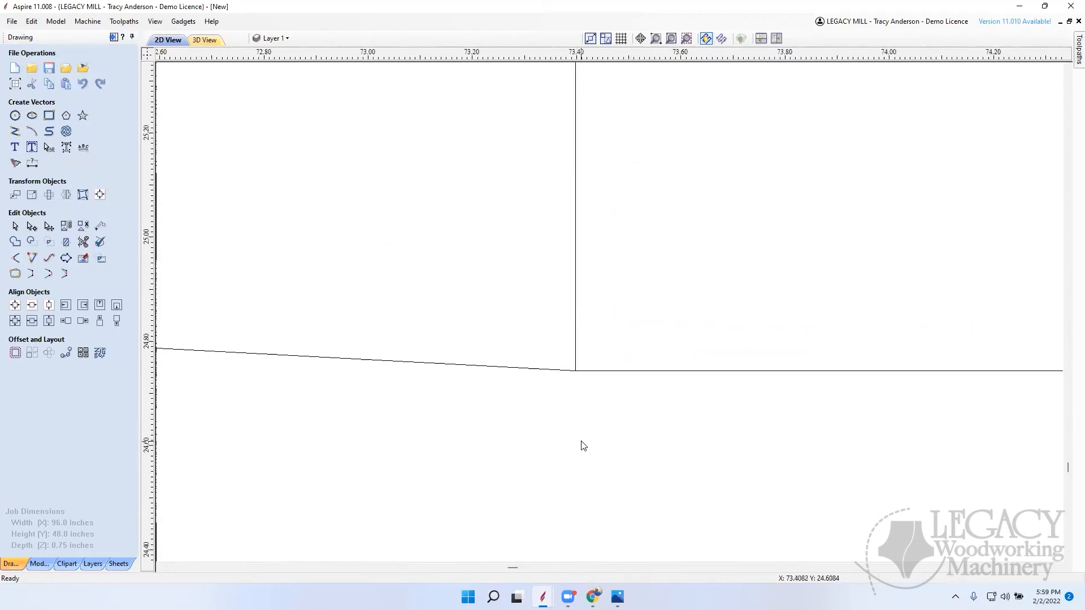
Step: Draw a circle about 0.2 inches in diameter inside the long thin strip on the upper tapered piece, between the third and fourth openings
scroll(429, 322, down, 6)
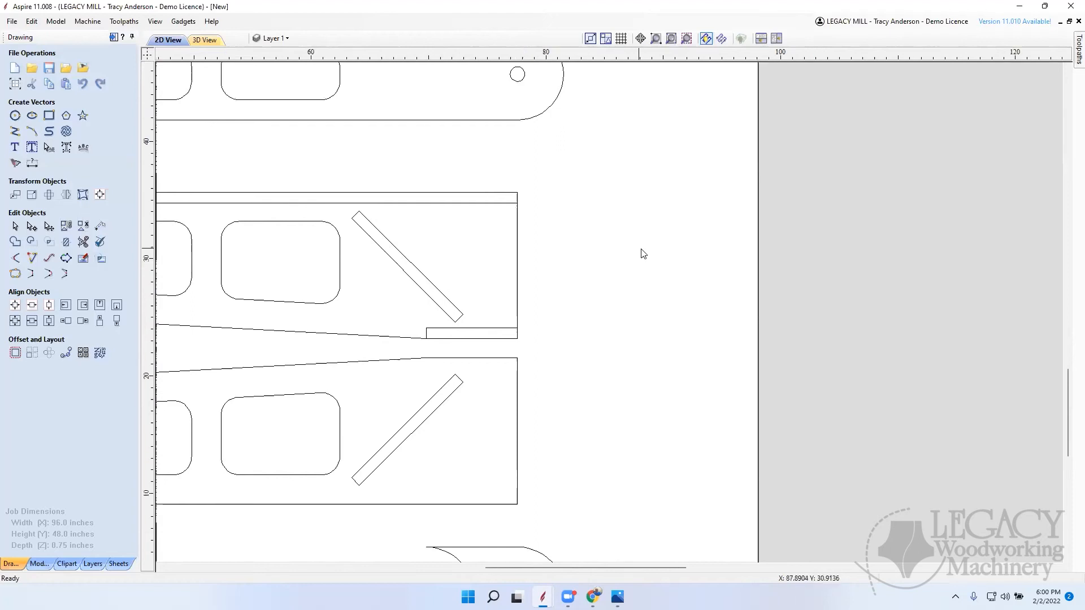
scroll(643, 256, down, 5)
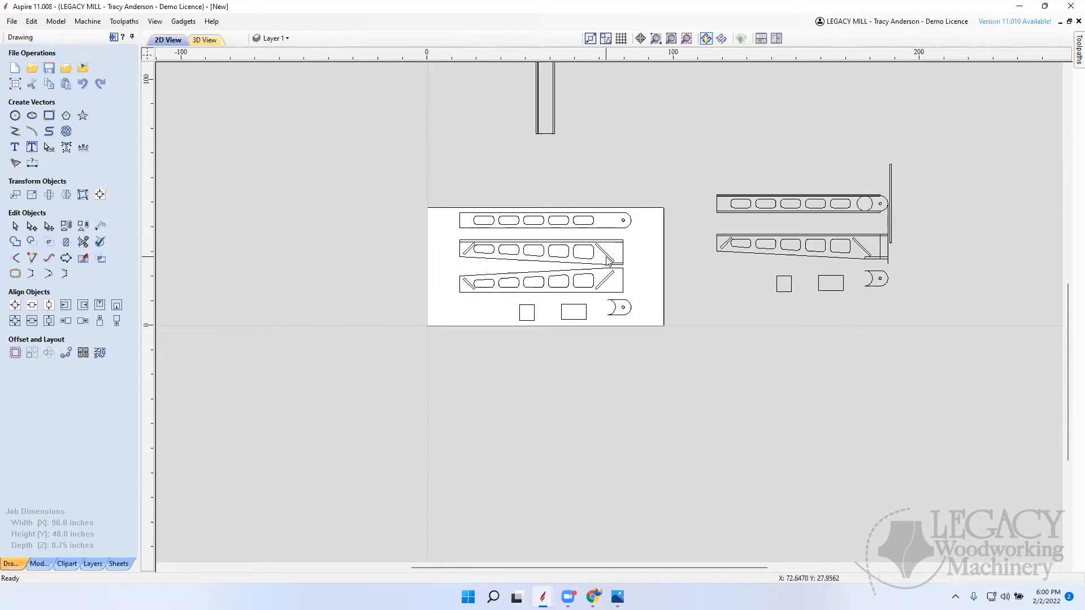
scroll(599, 255, up, 5)
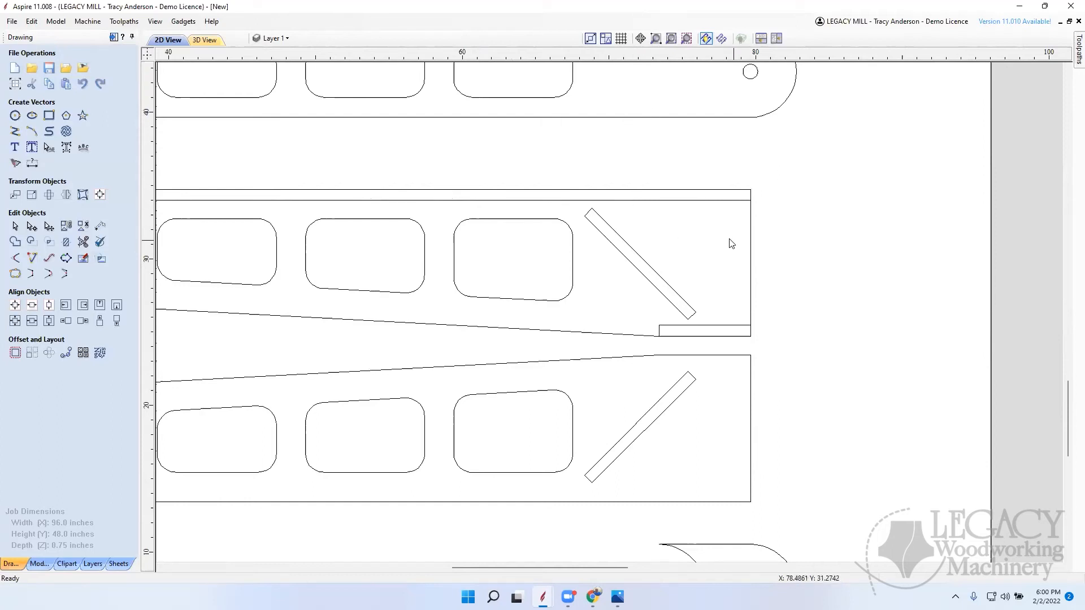
scroll(740, 246, down, 5)
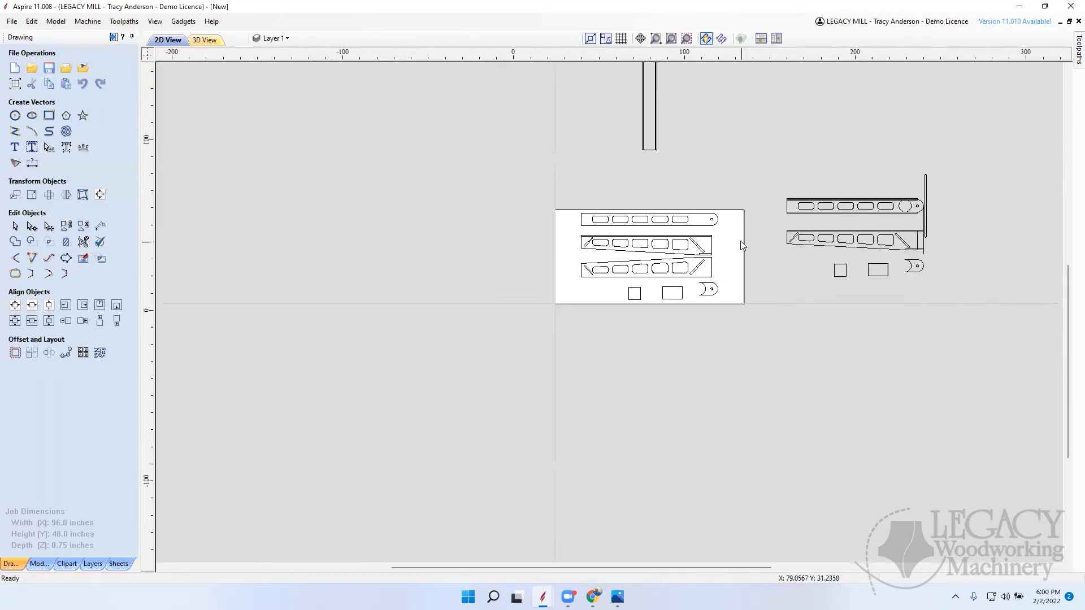
scroll(557, 325, up, 7)
scroll(565, 321, down, 2)
scroll(565, 321, up, 8)
scroll(528, 310, down, 3)
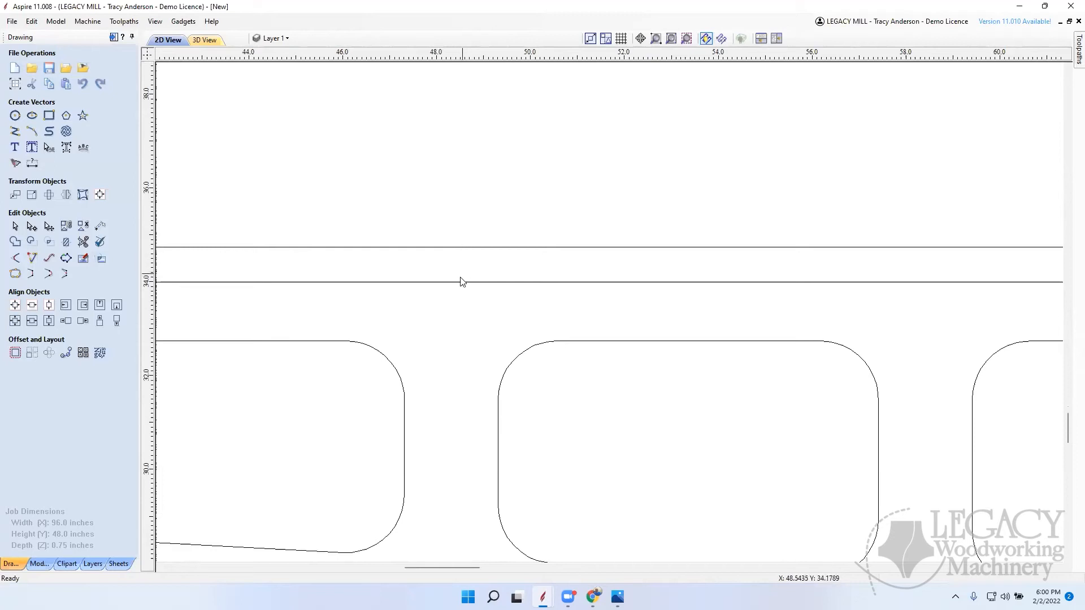
click(15, 115)
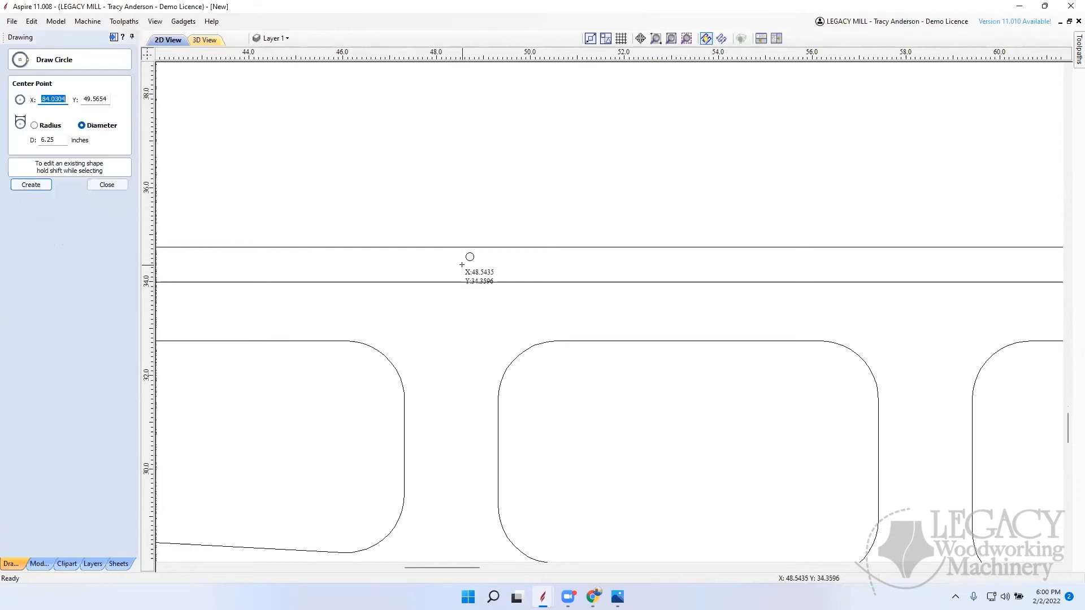
drag(463, 266, 467, 266)
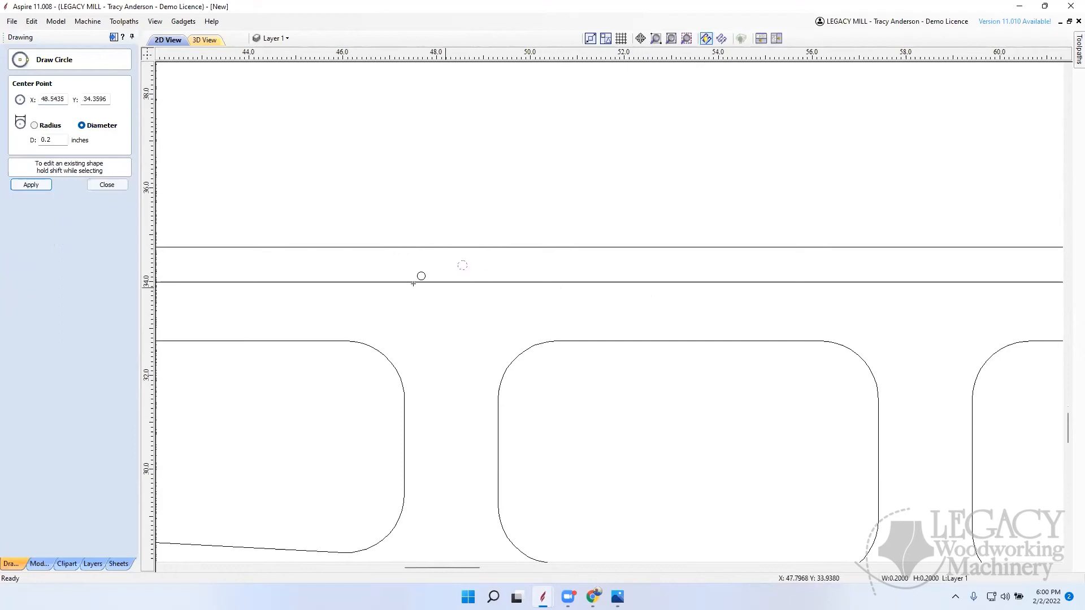
click(108, 185)
Step: Place a 0.2-inch diameter circle inside the lower end of the diagonal strip at the upper tapered piece's wide end
scroll(619, 294, down, 13)
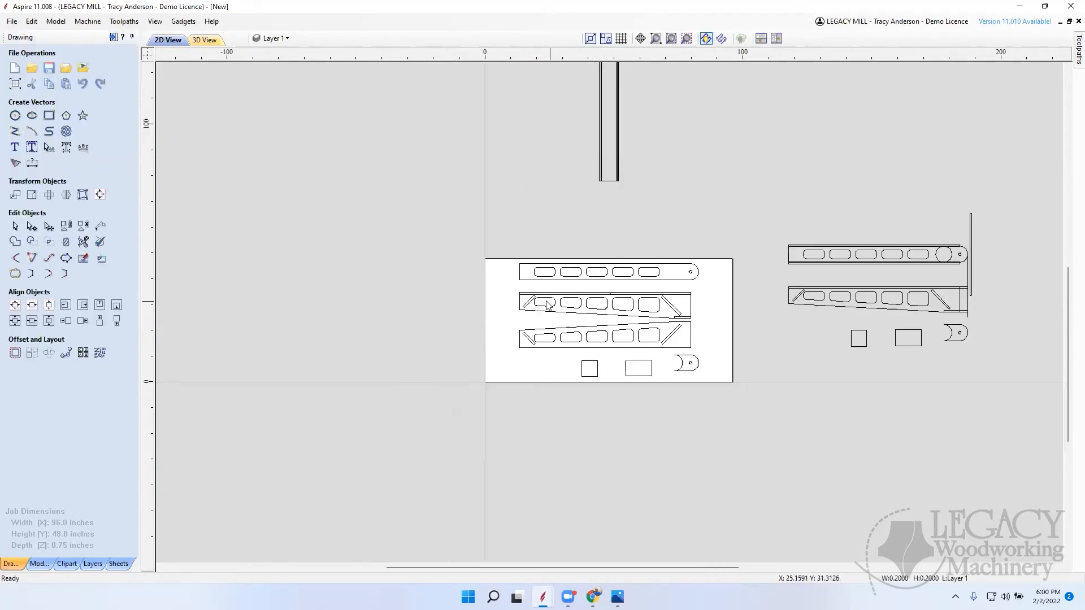
scroll(681, 299, up, 5)
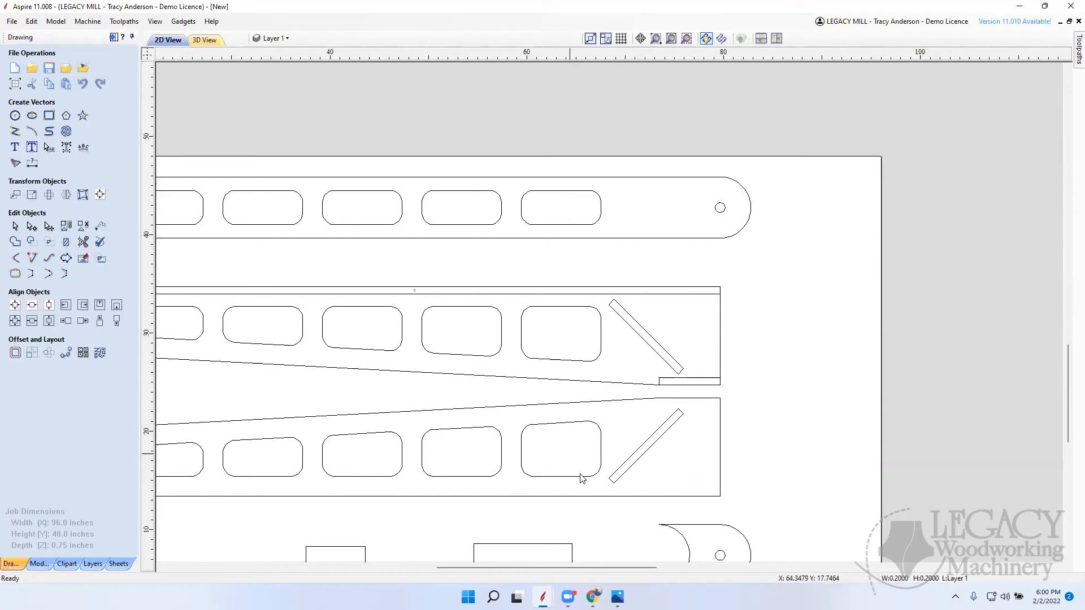
click(643, 496)
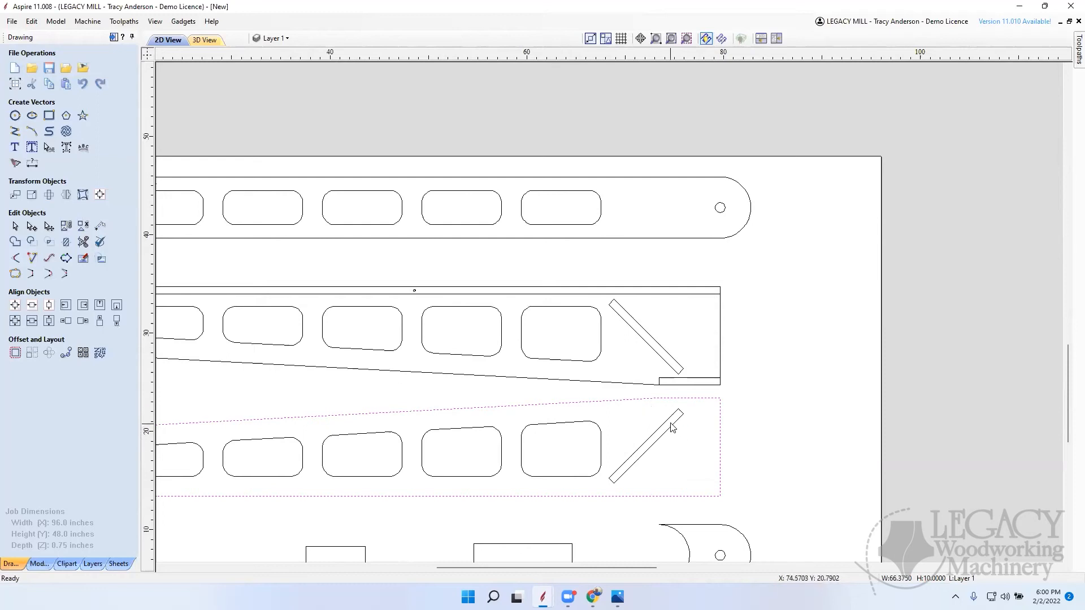
click(14, 115)
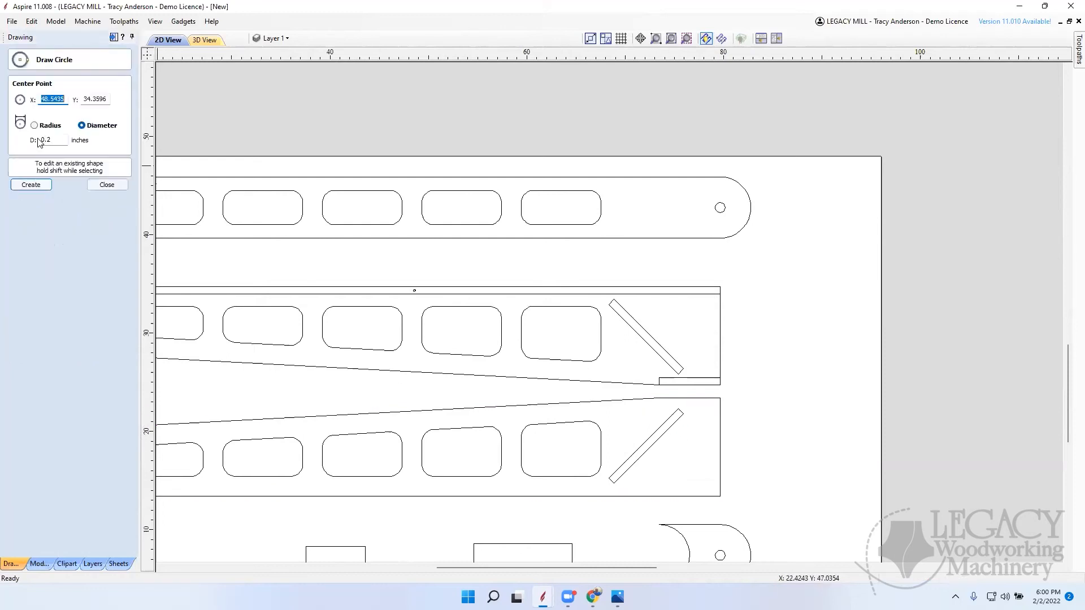
double_click(53, 139)
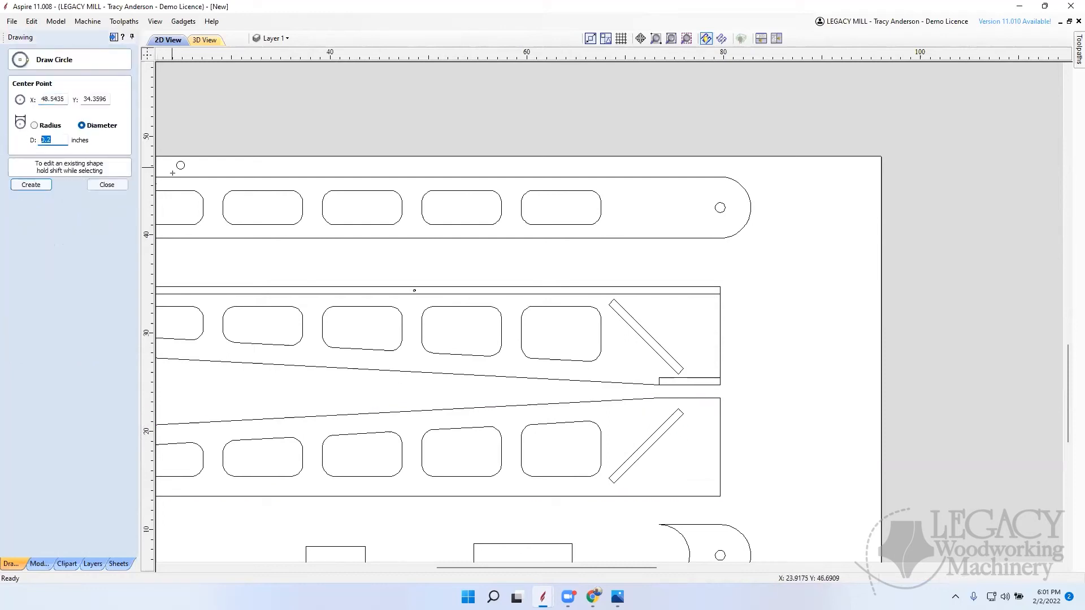
scroll(694, 374, up, 10)
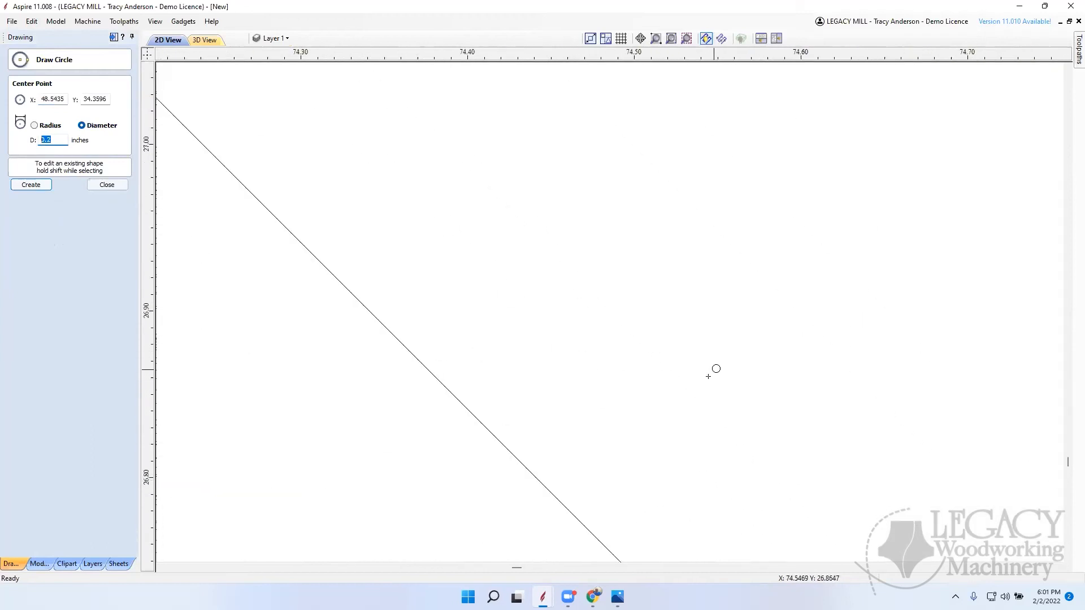
scroll(708, 376, down, 10)
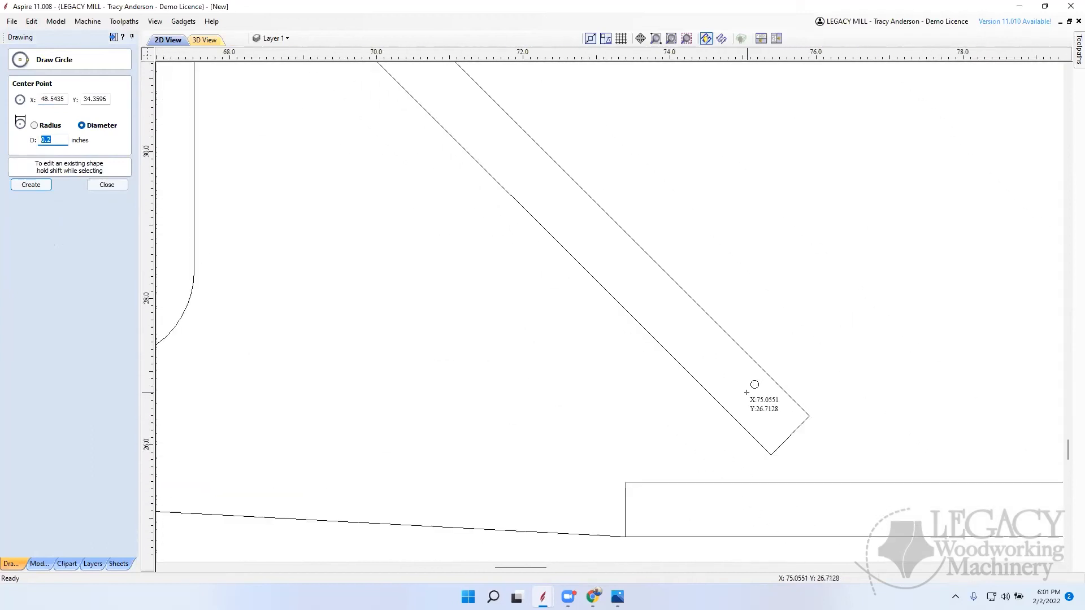
click(747, 392)
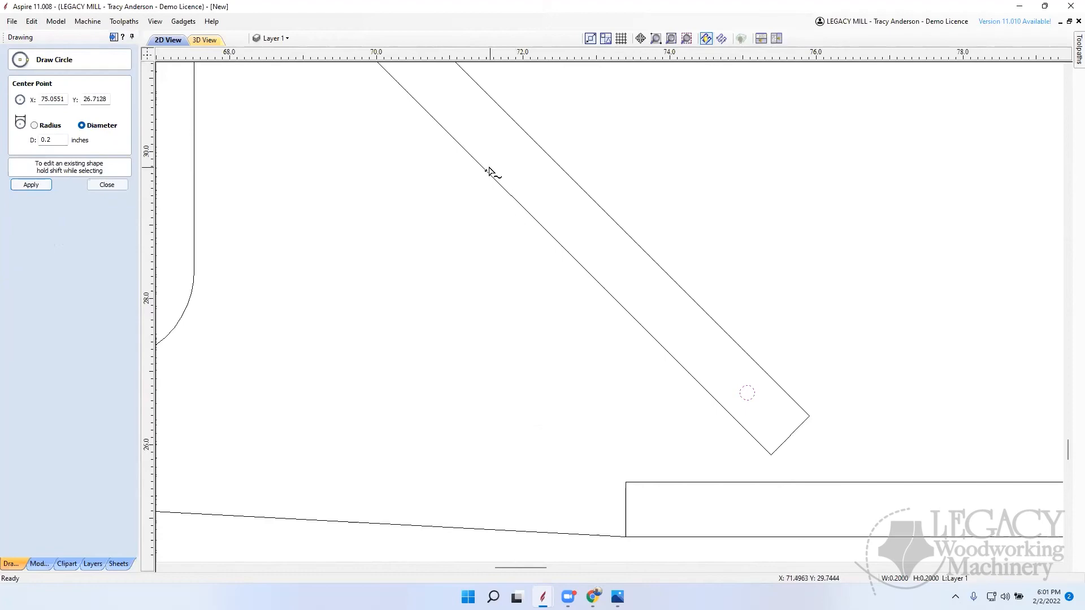
Step: Place another 0.2-inch diameter circle inside the upper end of the same diagonal strip and finish drawing circles
scroll(455, 127, down, 8)
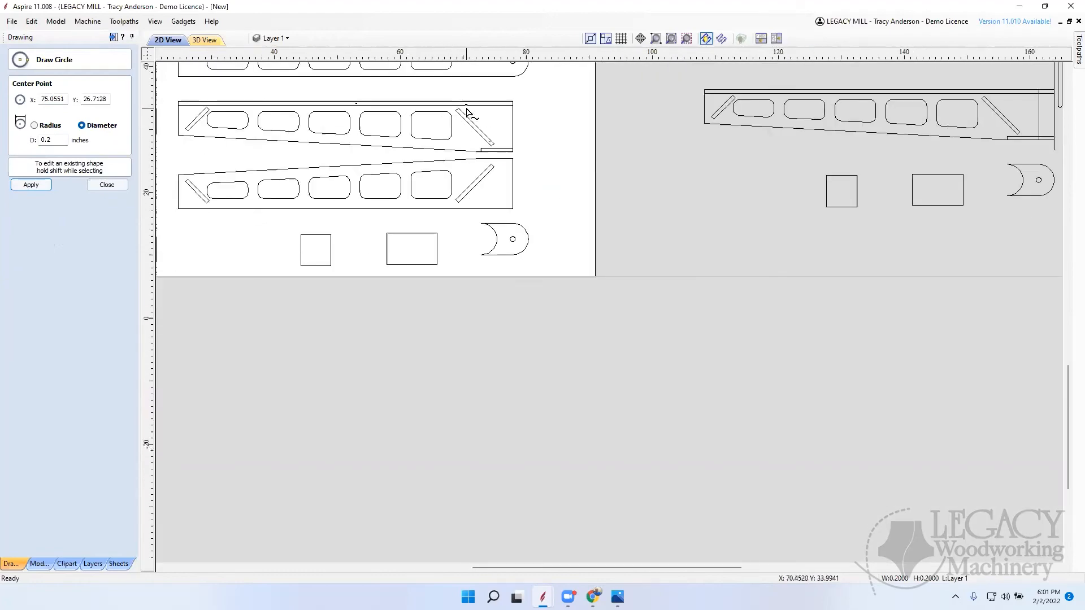
scroll(466, 110, up, 3)
scroll(449, 110, up, 3)
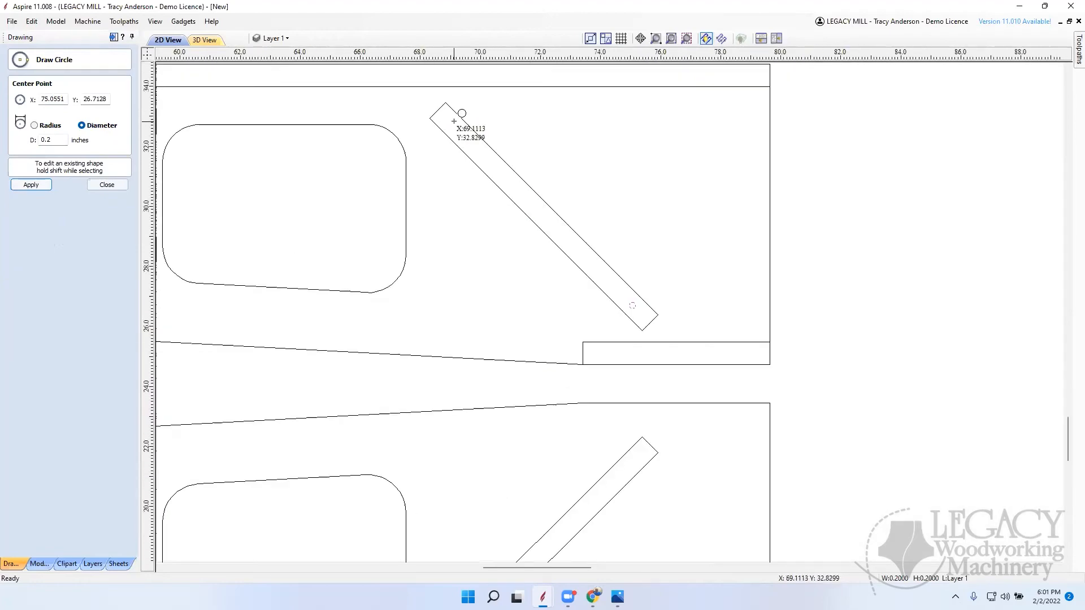
click(453, 124)
scroll(552, 209, down, 5)
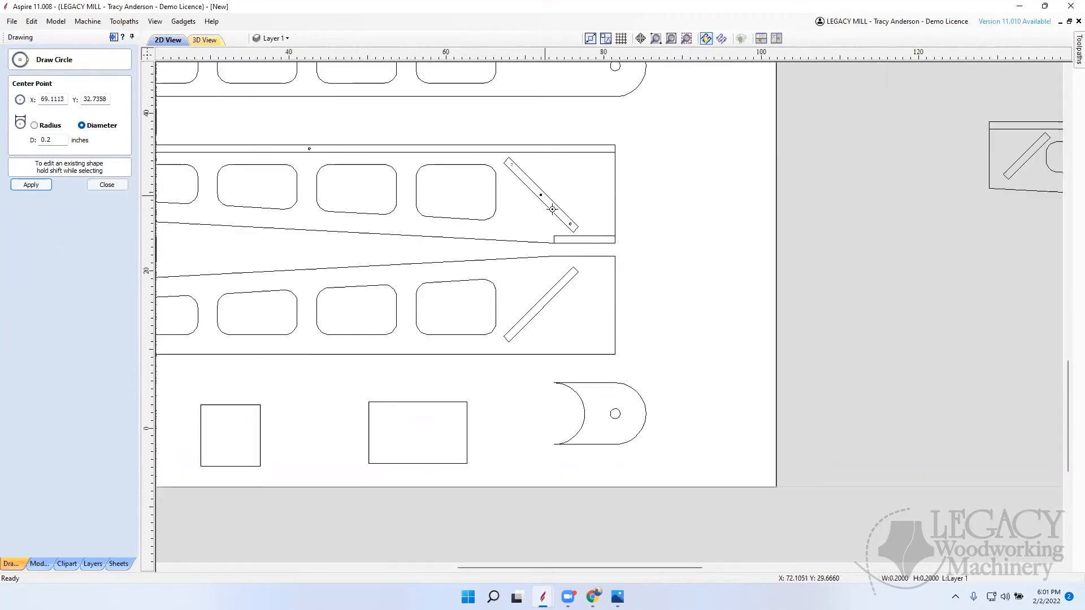
scroll(552, 209, down, 4)
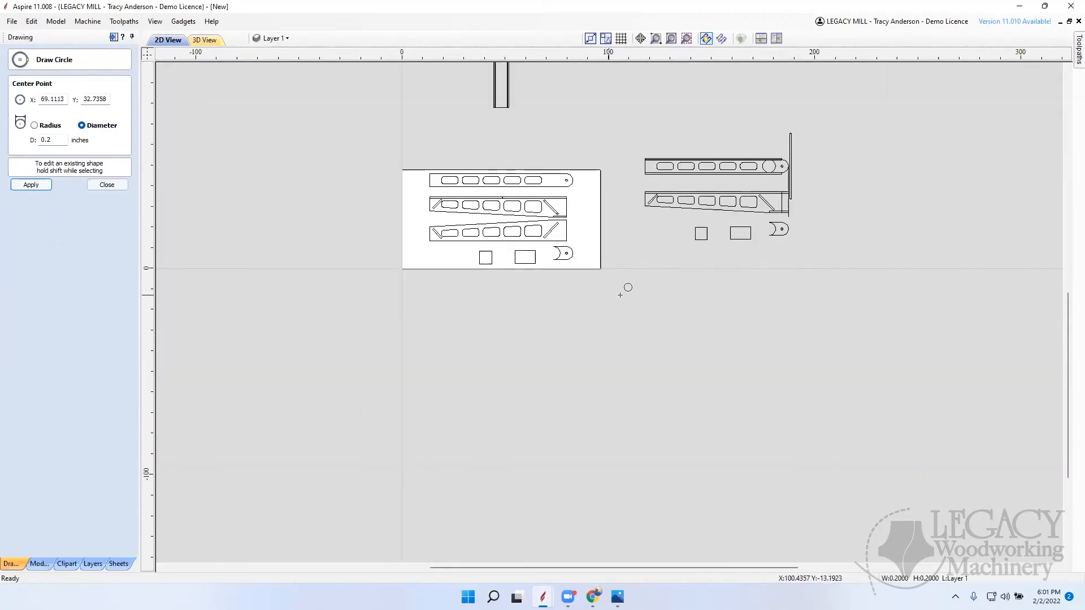
scroll(750, 244, up, 4)
scroll(750, 244, up, 1)
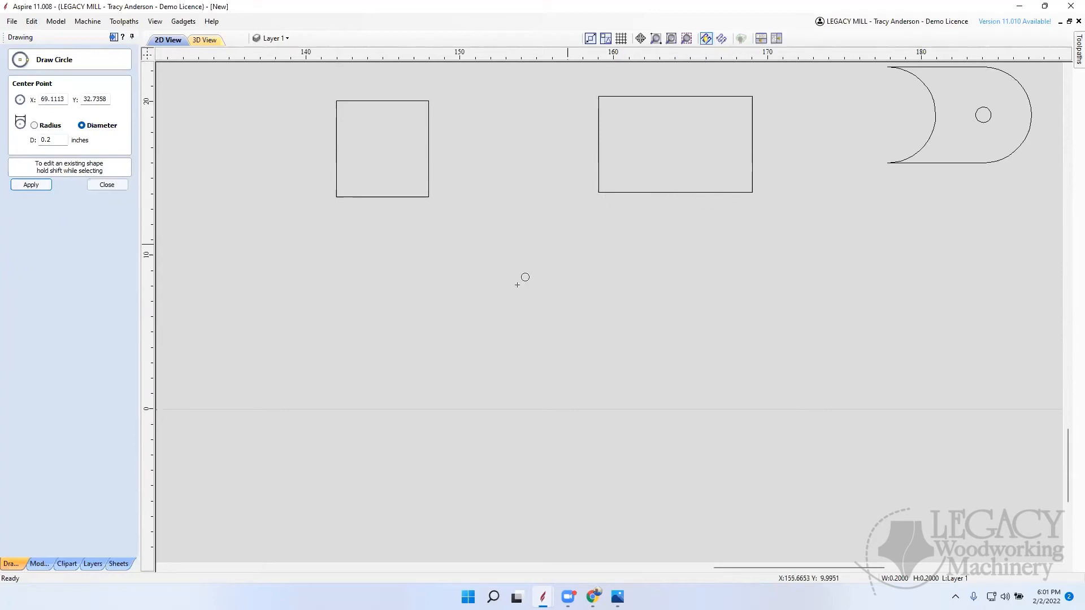
scroll(612, 280, down, 4)
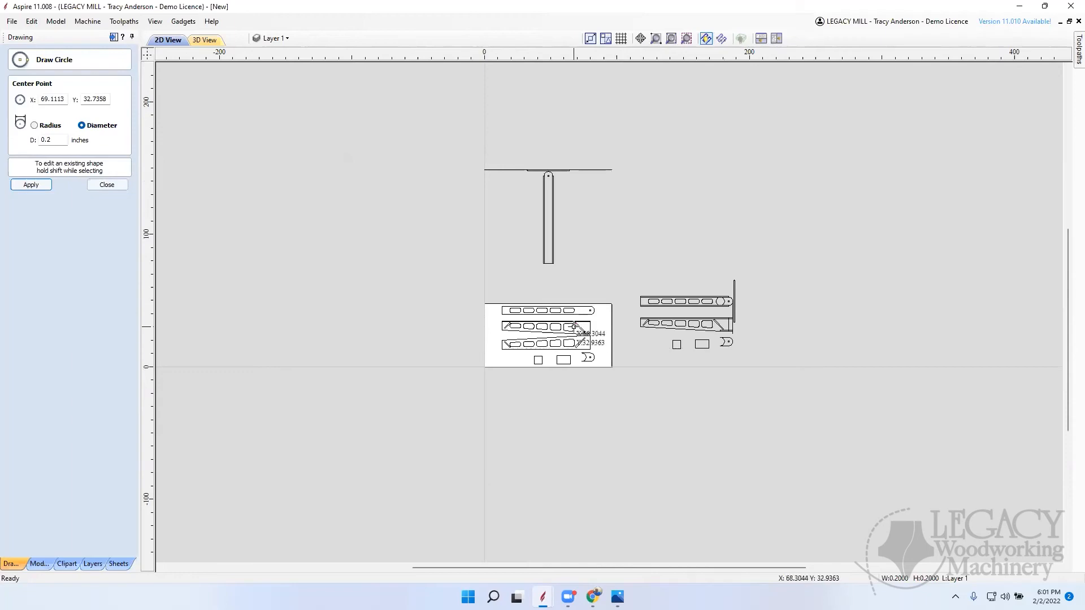
scroll(593, 331, up, 5)
scroll(543, 359, up, 3)
scroll(538, 273, down, 6)
scroll(509, 362, up, 5)
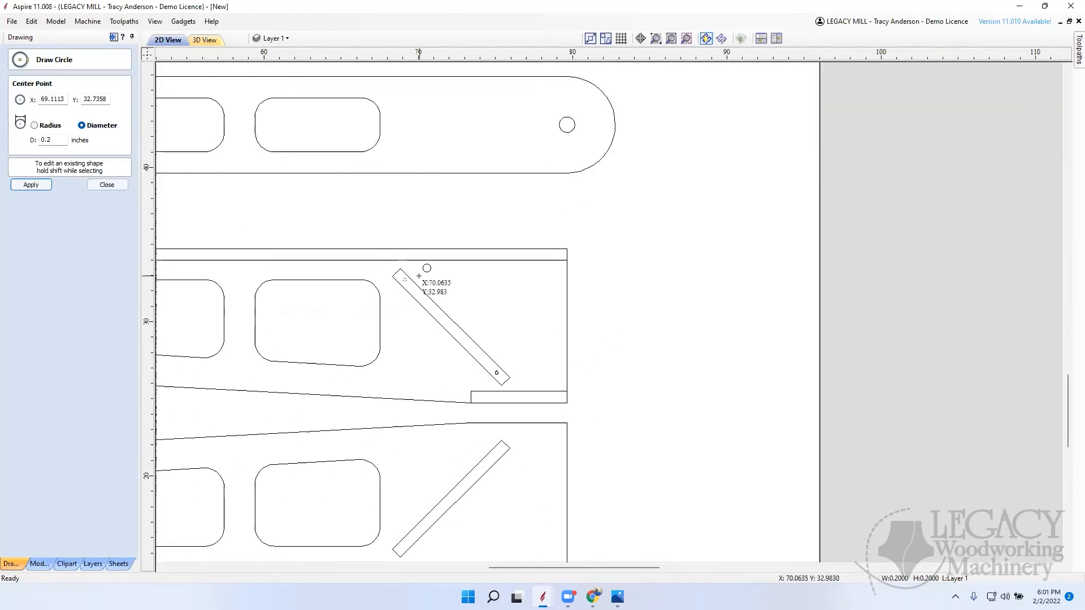
click(107, 185)
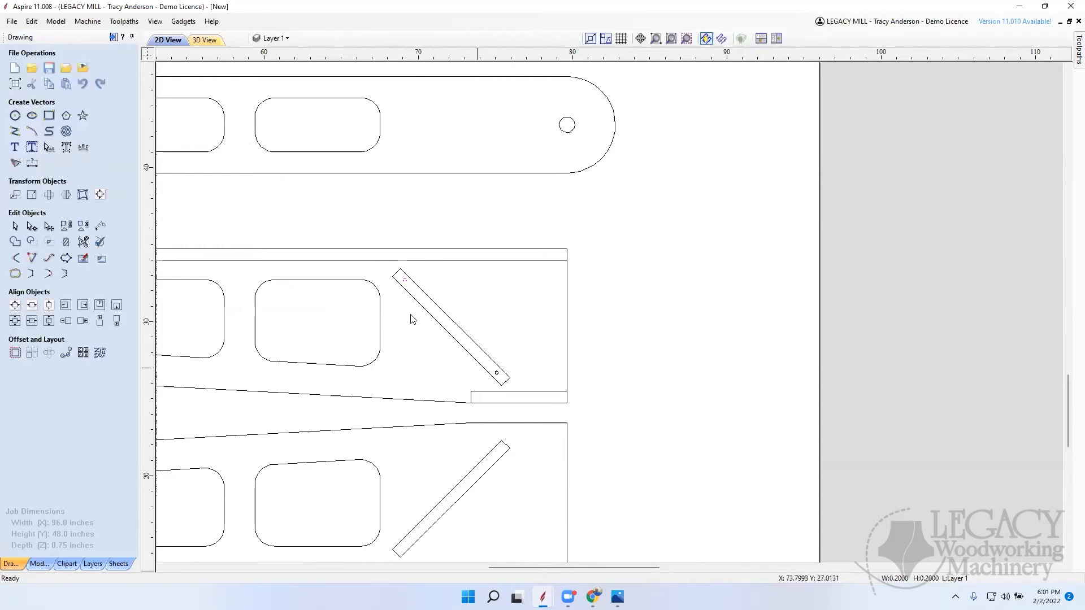
Step: Place two 0.2-inch diameter circles inside the small rectangle at the upper tapered piece's wide end, one near each end
scroll(653, 302, down, 10)
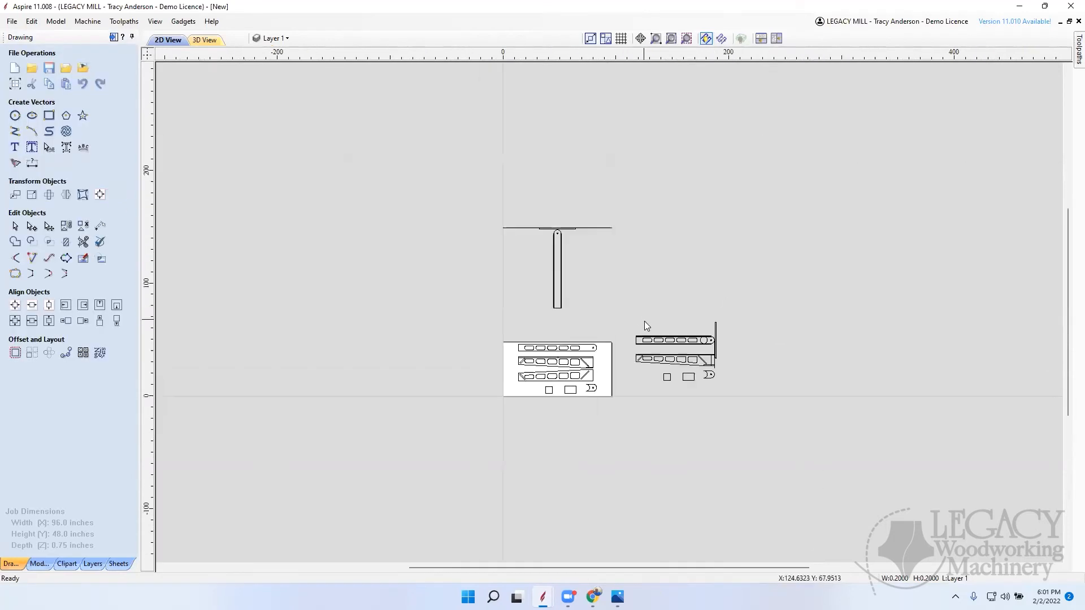
scroll(586, 372, up, 4)
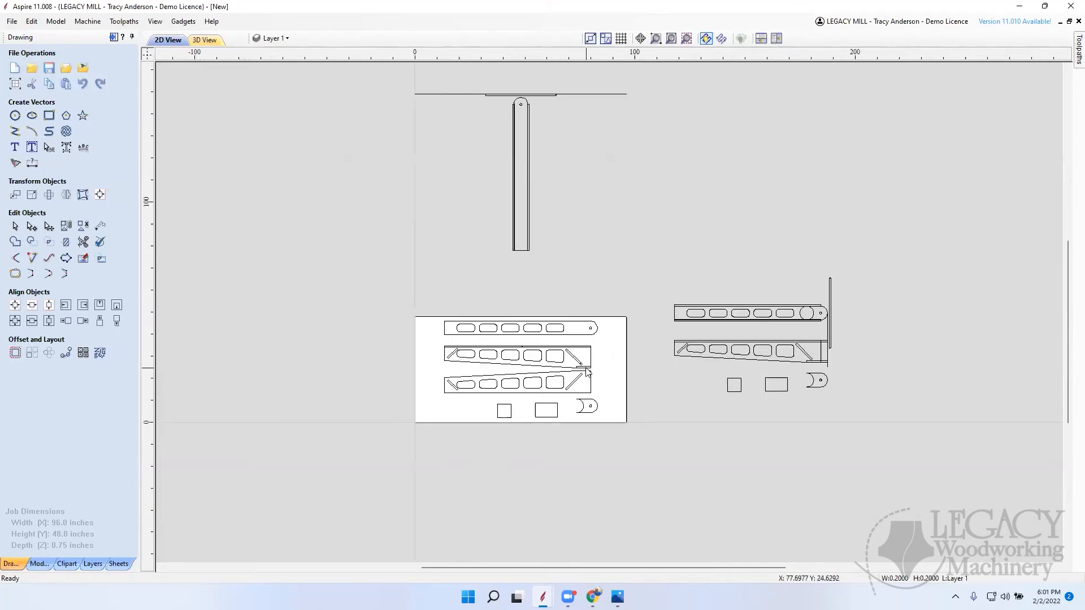
scroll(587, 375, down, 4)
scroll(594, 380, up, 1)
scroll(594, 380, up, 5)
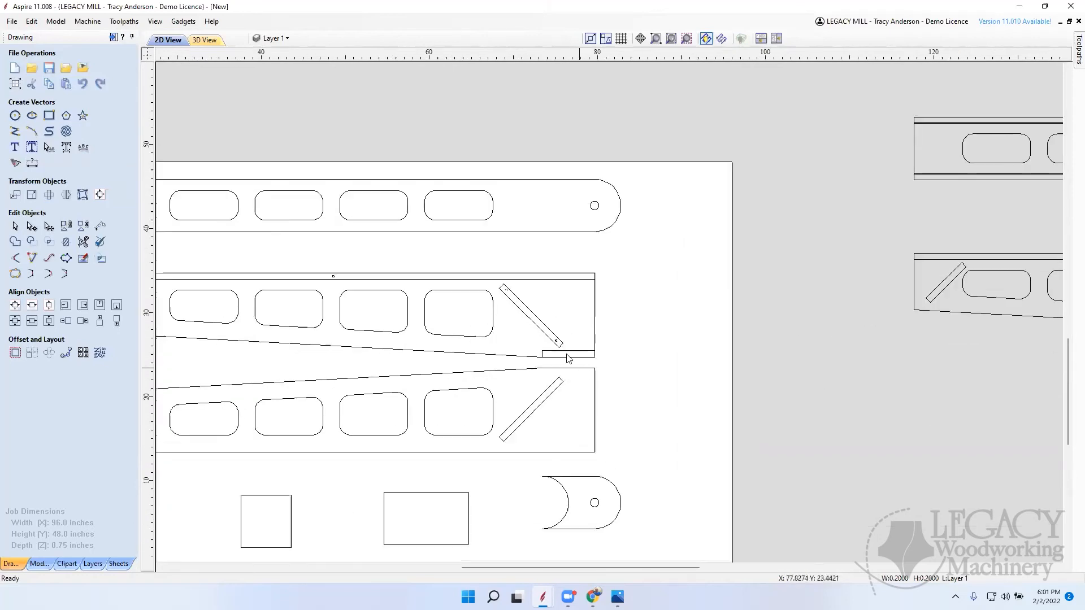
scroll(551, 355, up, 2)
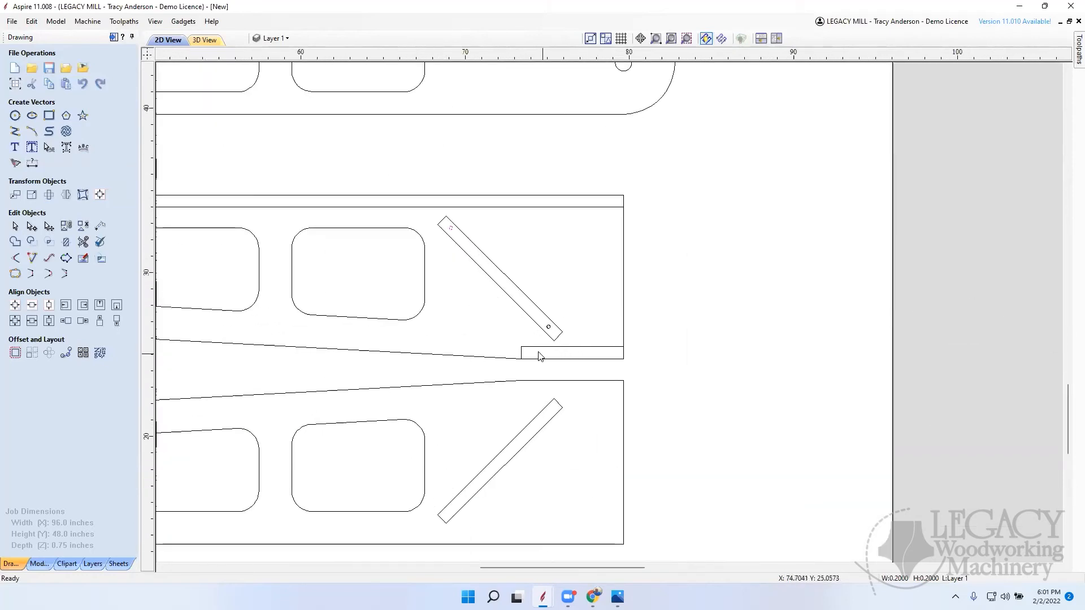
click(15, 115)
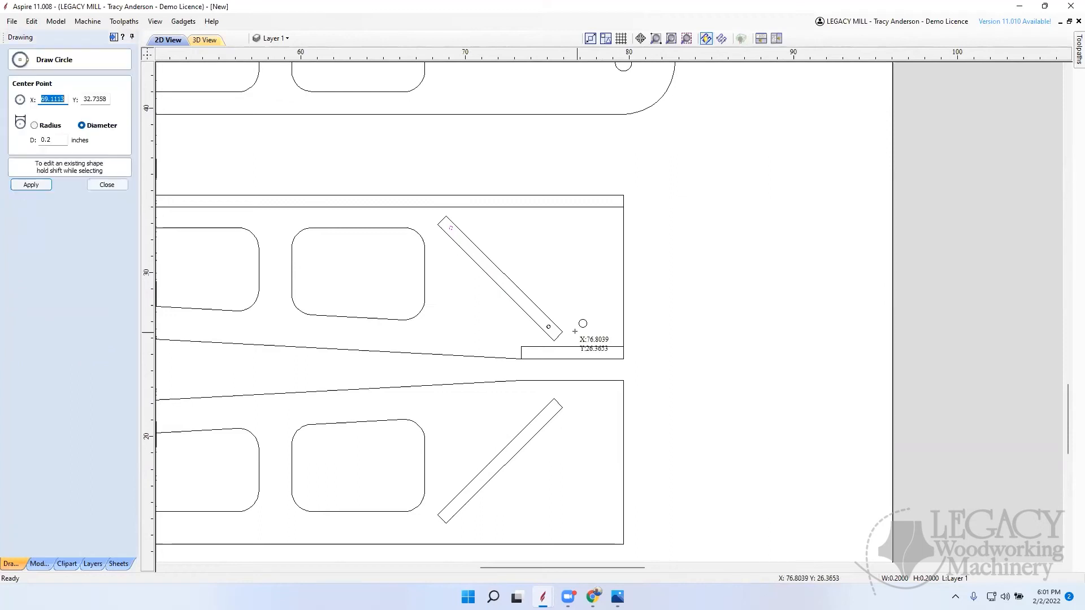
click(533, 353)
scroll(633, 356, up, 1)
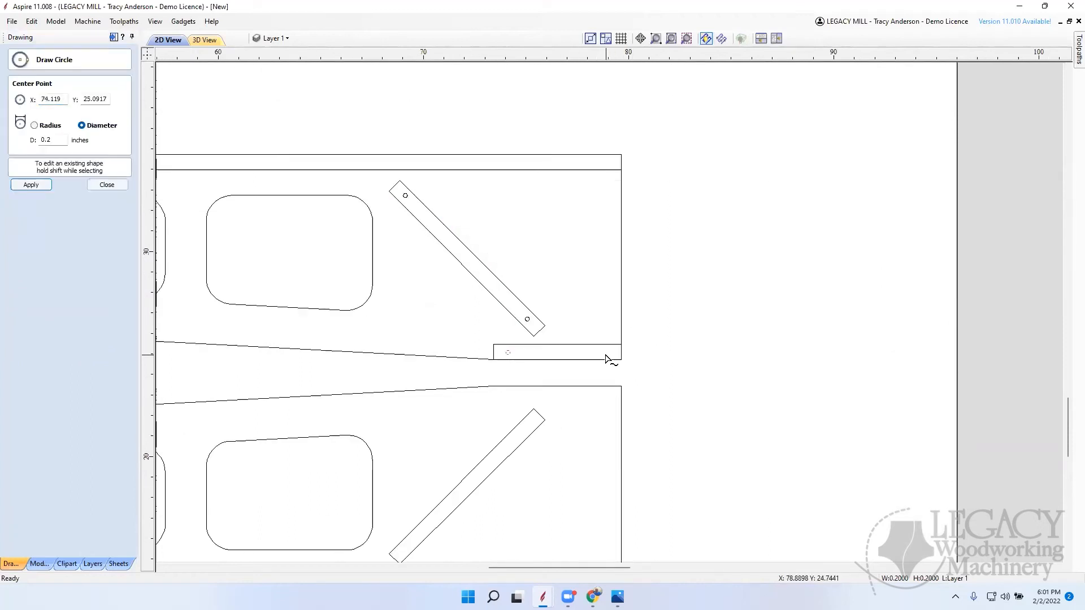
click(607, 352)
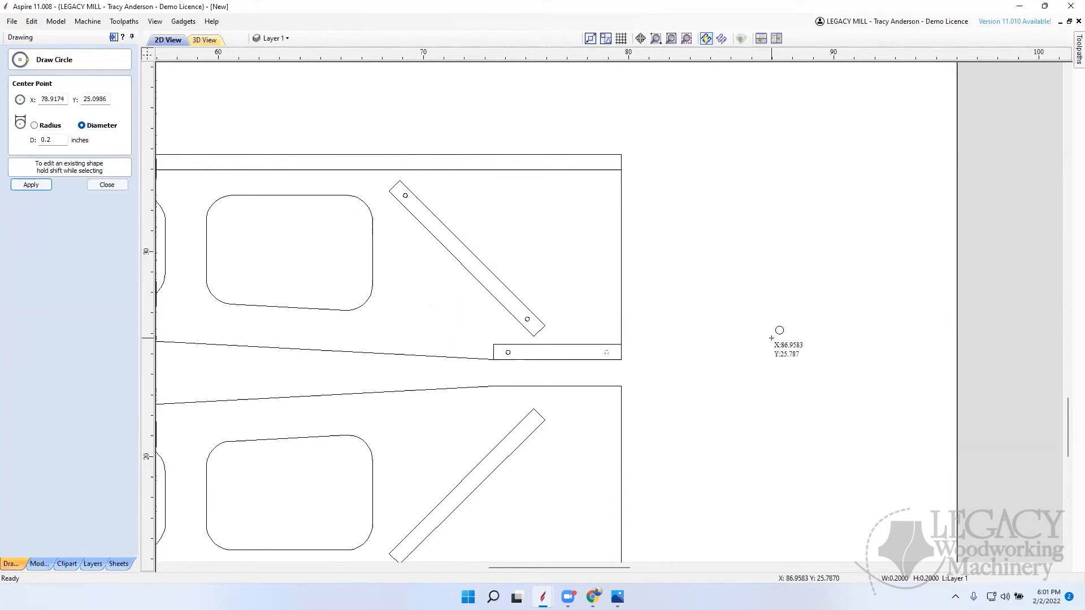
Step: Place 0.2-inch circles in the upper tapered piece's long thin strip, at its wide end and above the fifth opening, and finish drawing circles
click(602, 163)
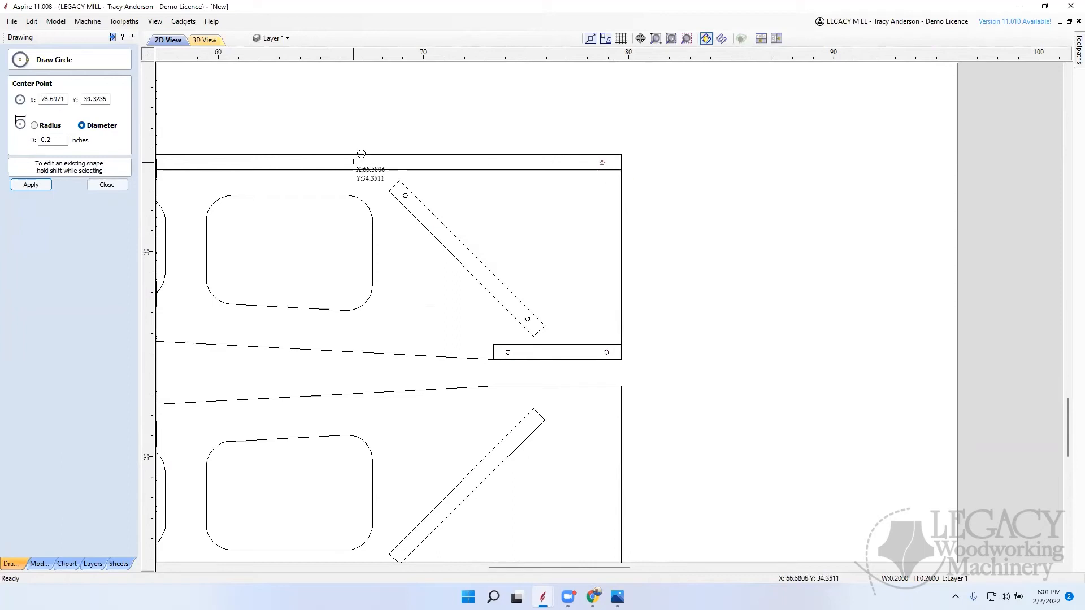
click(353, 163)
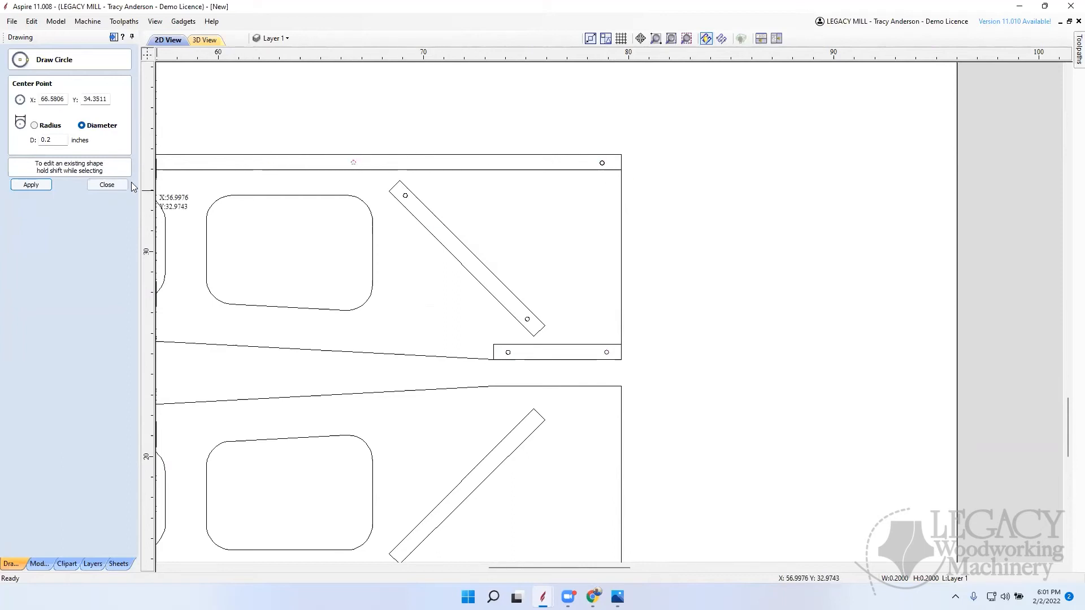
click(107, 184)
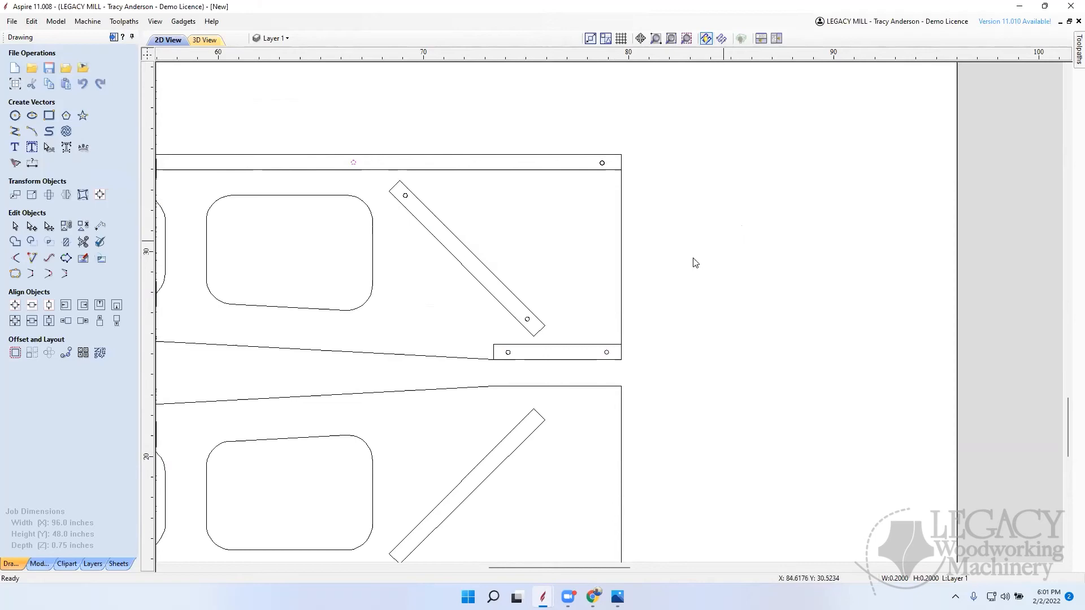
Step: Delete the vertical line running from the rounded arm end down past the tapered piece in the original drawing beside the sheet
scroll(700, 240, down, 8)
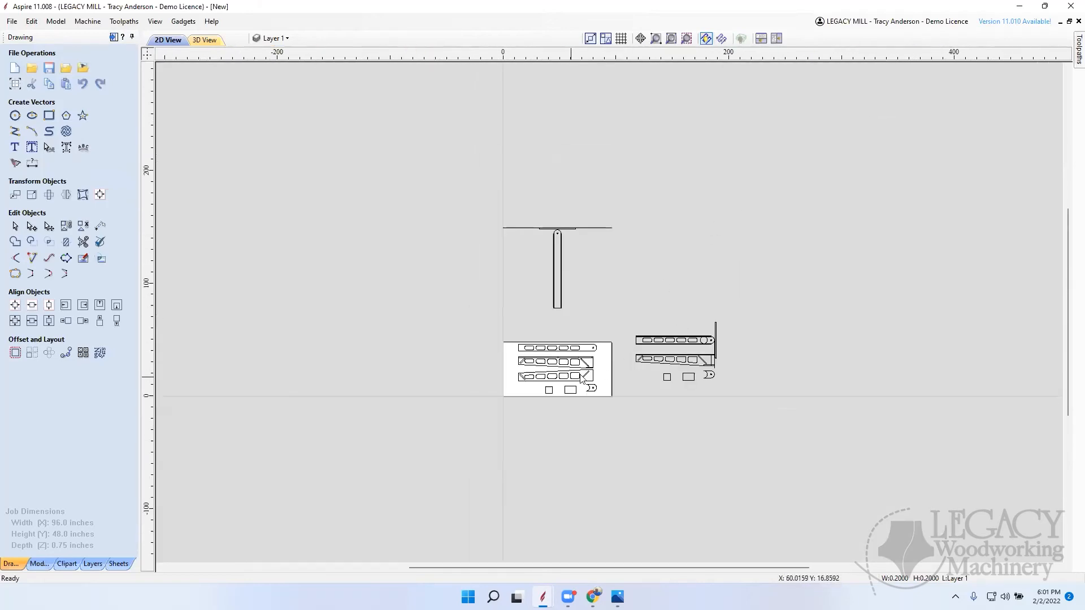
scroll(569, 383, up, 6)
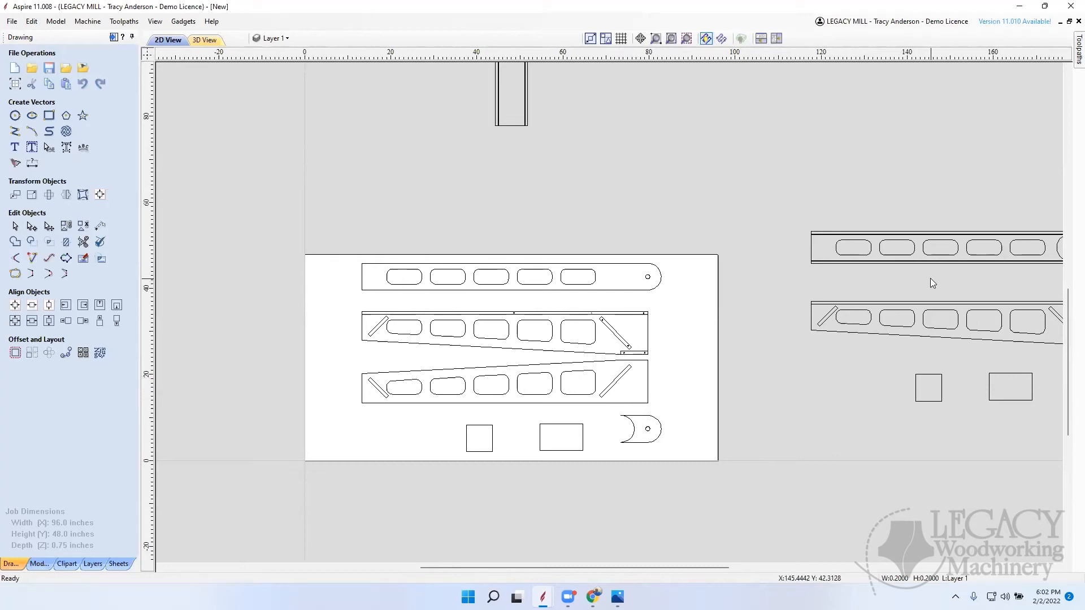
scroll(524, 305, down, 4)
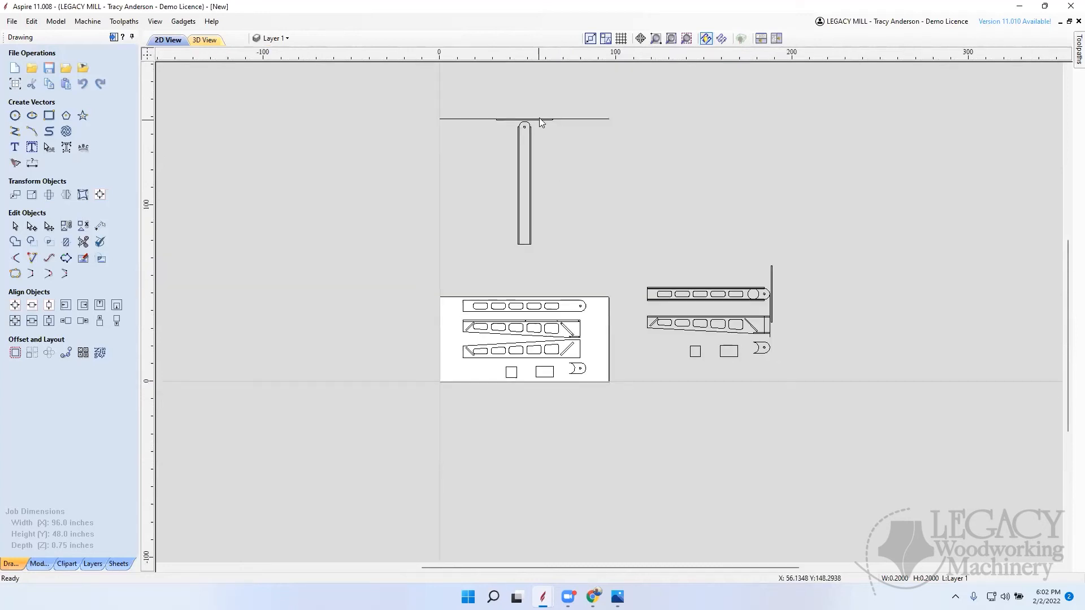
scroll(539, 121, up, 3)
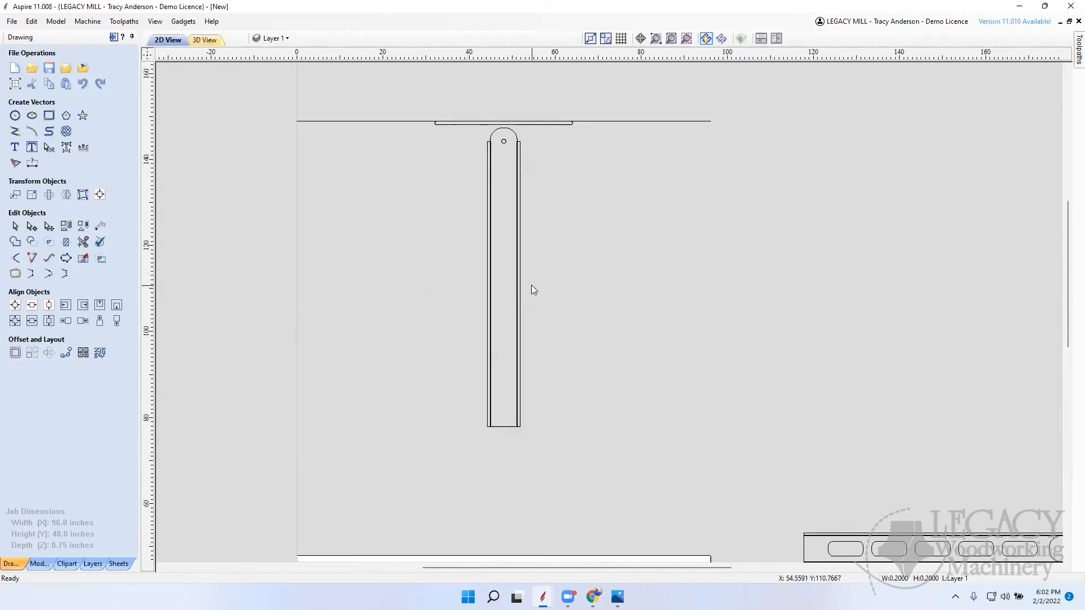
scroll(480, 293, down, 6)
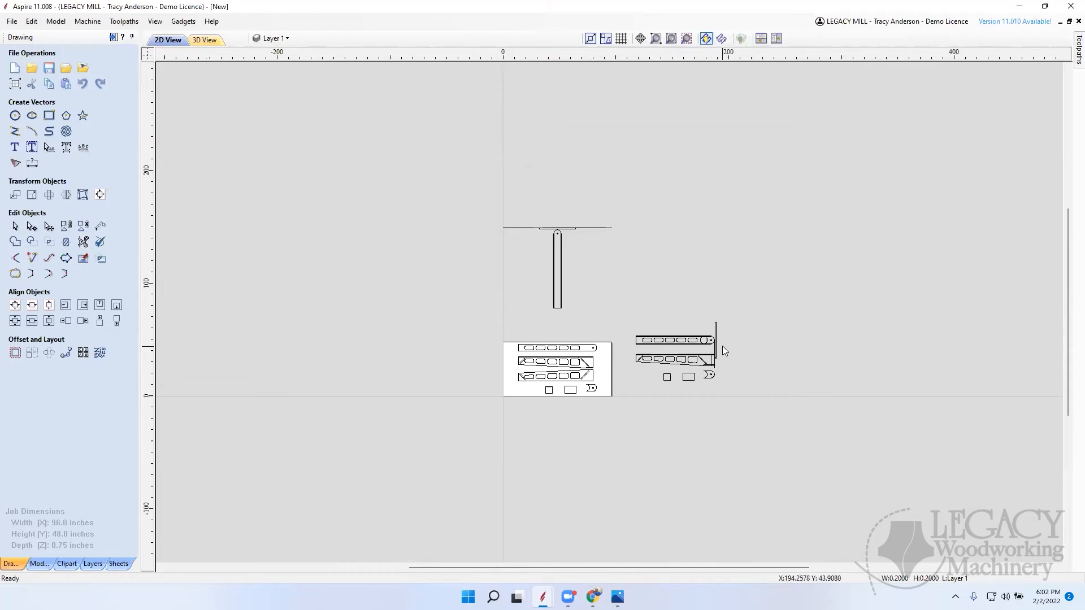
scroll(711, 366, up, 5)
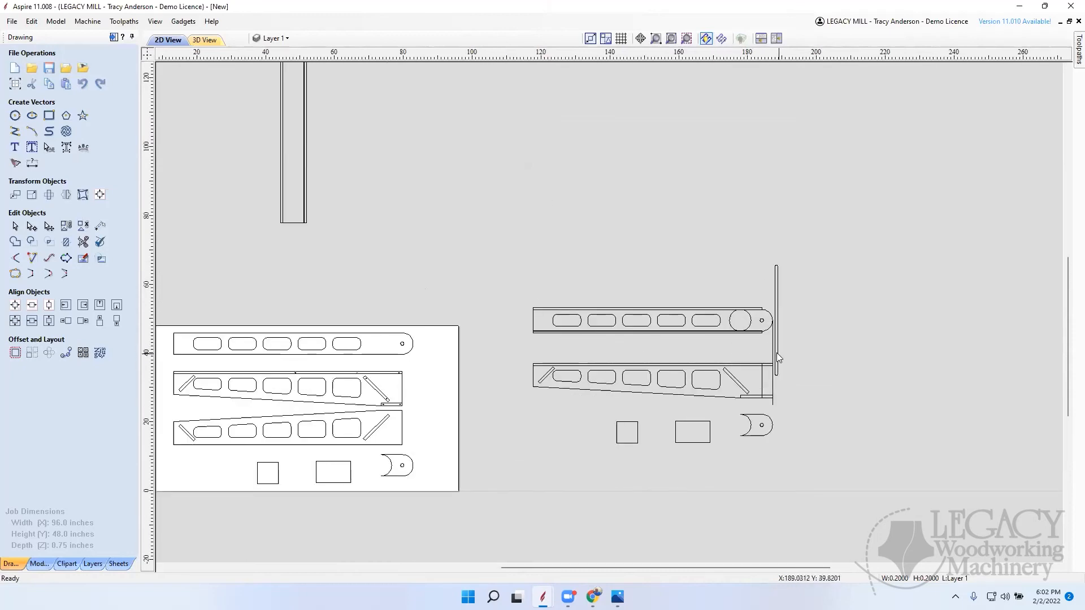
scroll(778, 357, up, 5)
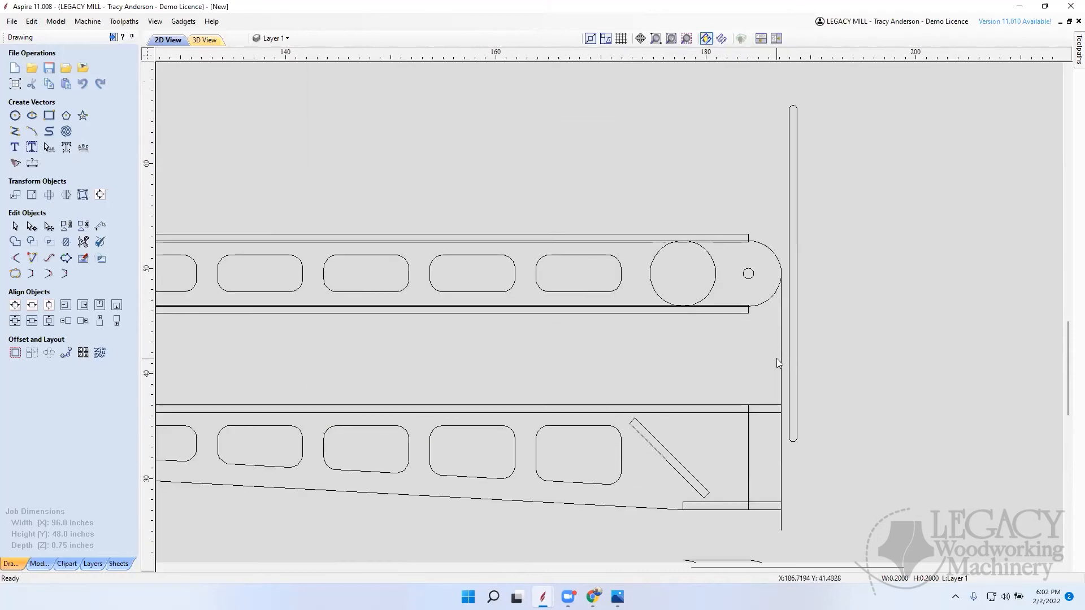
click(782, 357)
key(Delete)
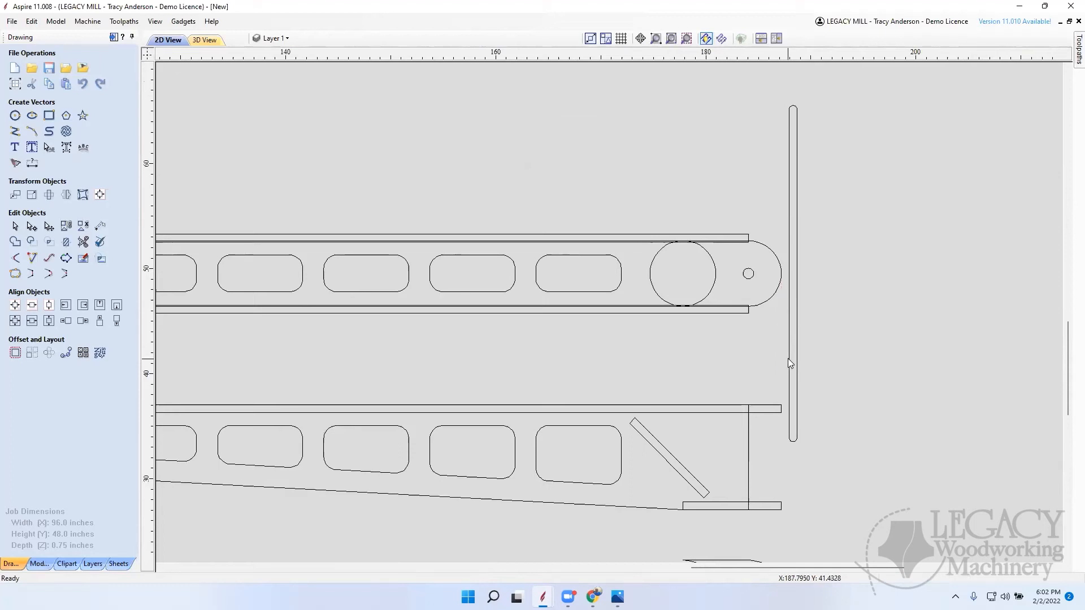
Step: Draw a circle about 0.4 inches in diameter near the upper tapered piece's sloped edge, below the gap between the third and fourth openings
scroll(819, 350, down, 8)
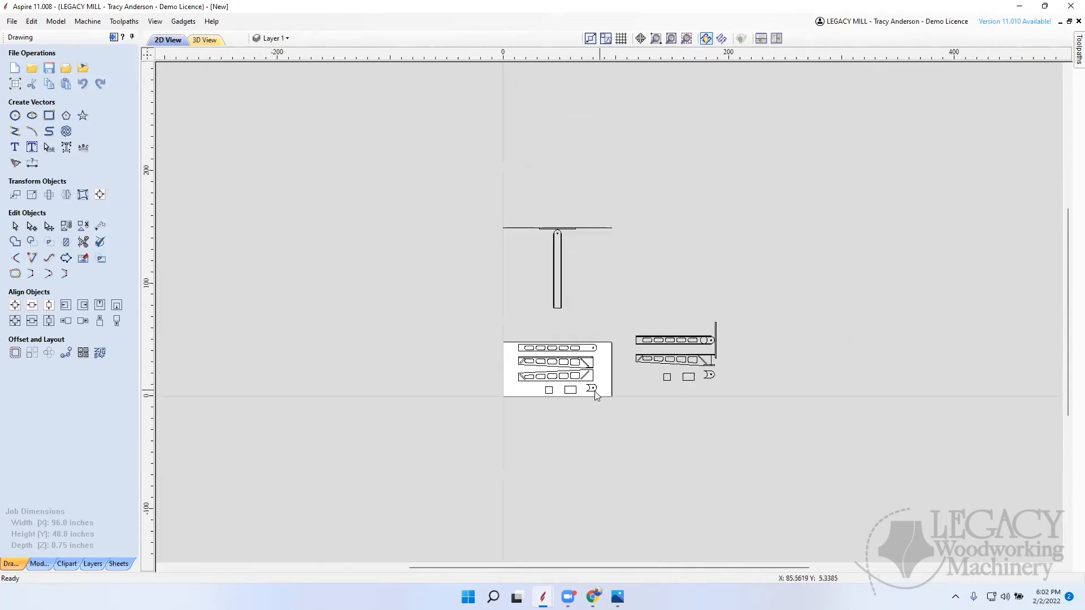
scroll(590, 372, up, 18)
scroll(638, 368, down, 11)
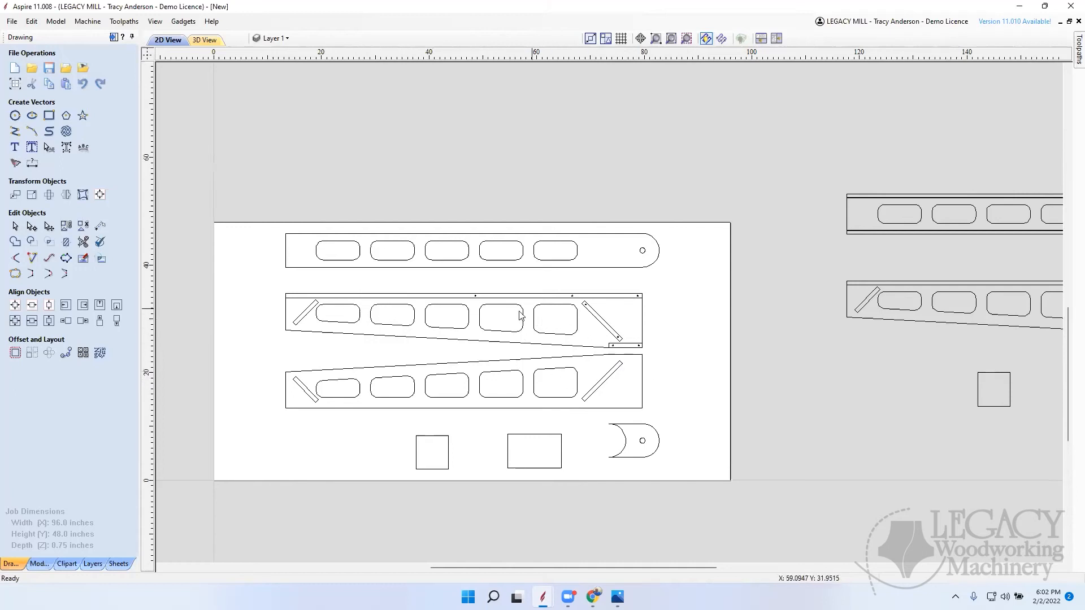
scroll(535, 335, down, 2)
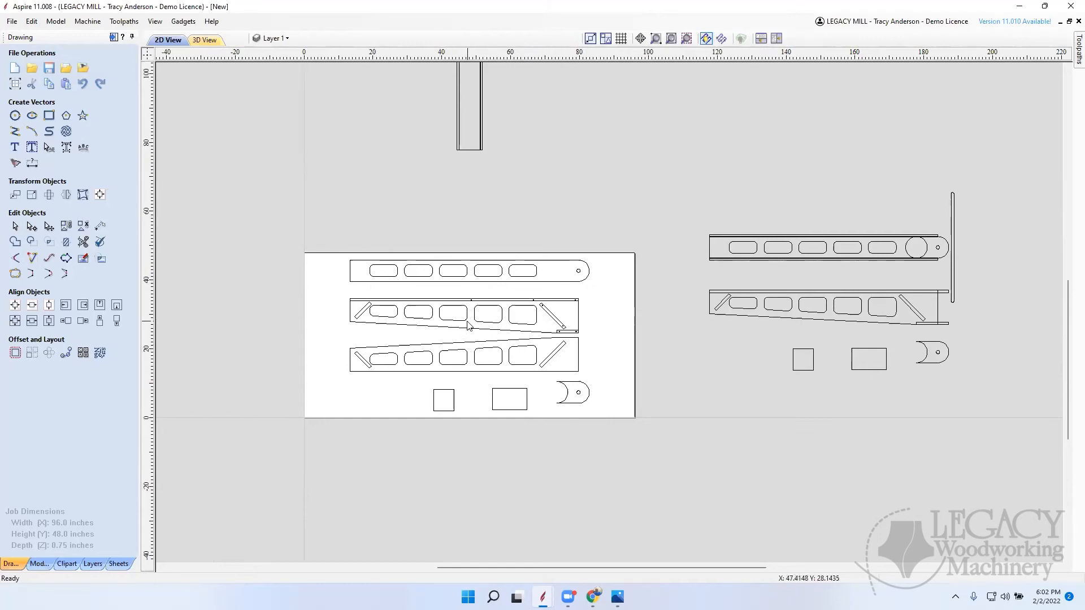
scroll(468, 326, up, 5)
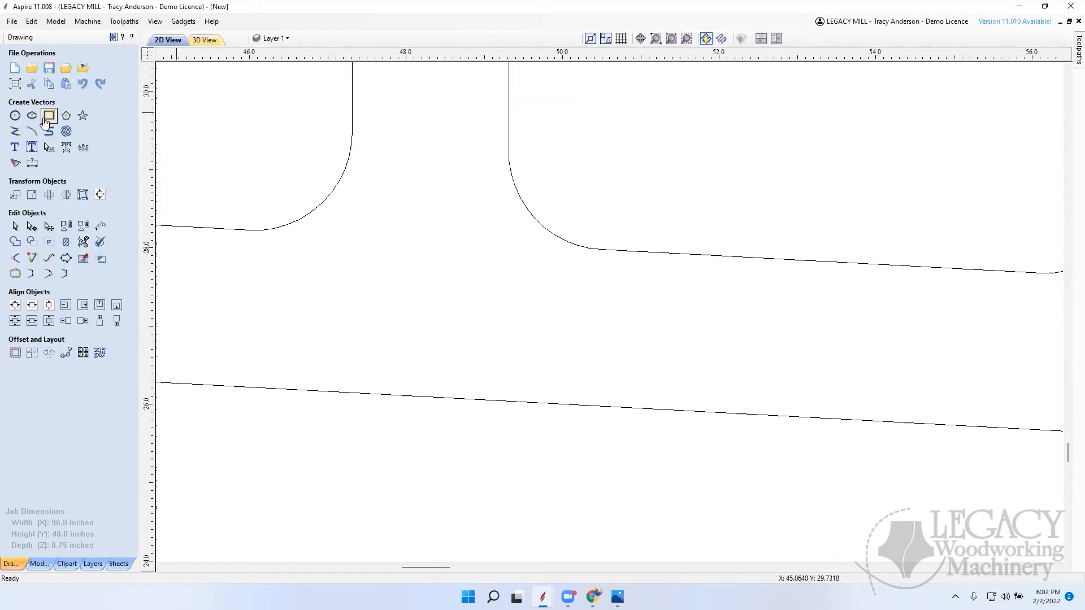
click(15, 115)
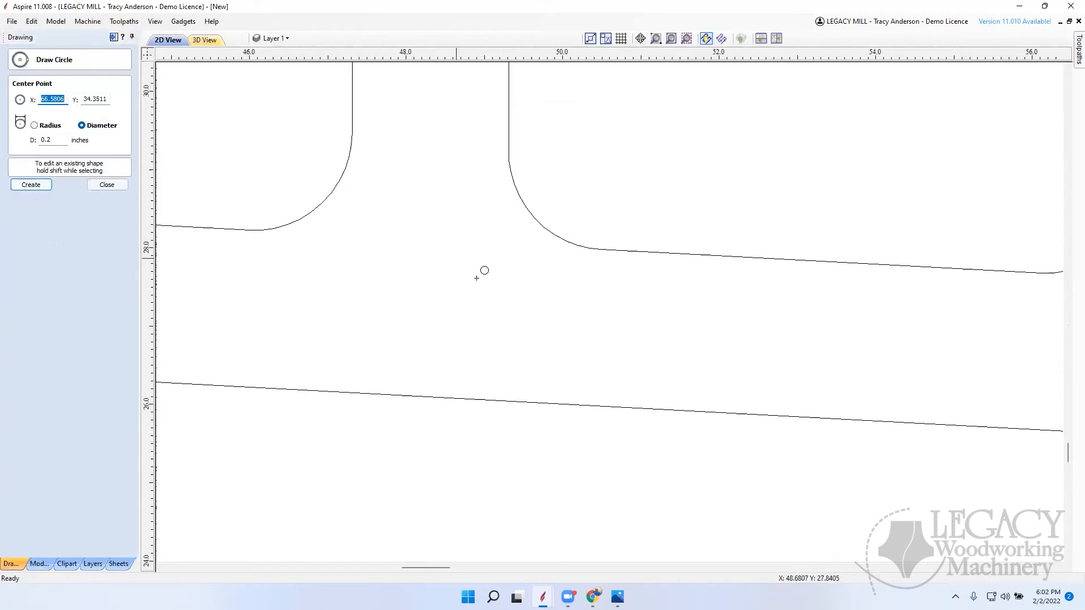
click(447, 351)
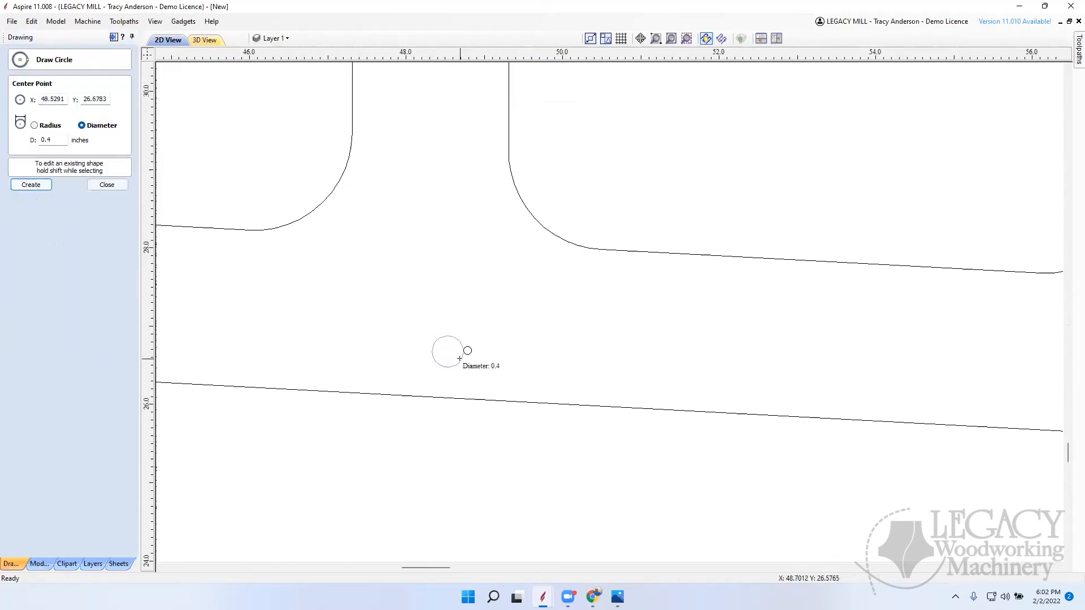
click(459, 358)
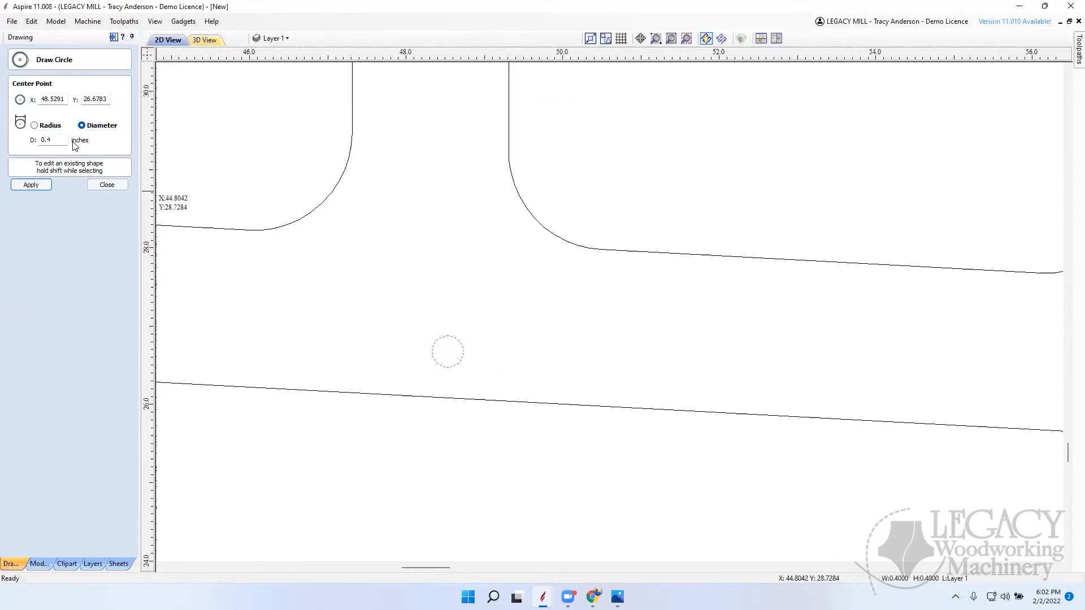
Step: Set the new circle's diameter to 0.51 inches and finish drawing circles
drag(62, 138, 14, 144)
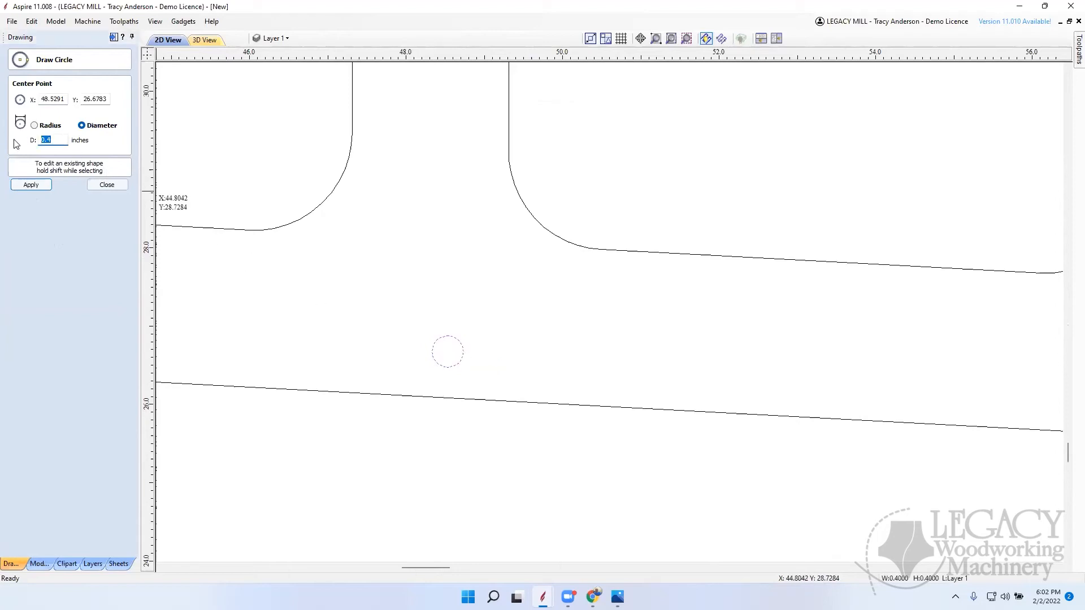
text(.51)
click(38, 184)
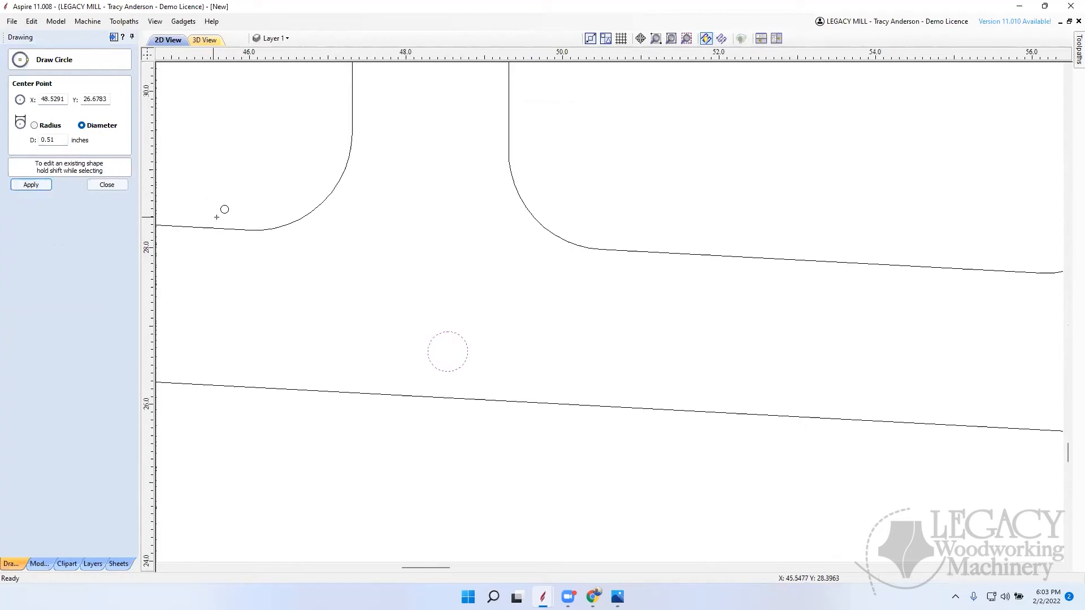
click(117, 186)
scroll(616, 287, down, 2)
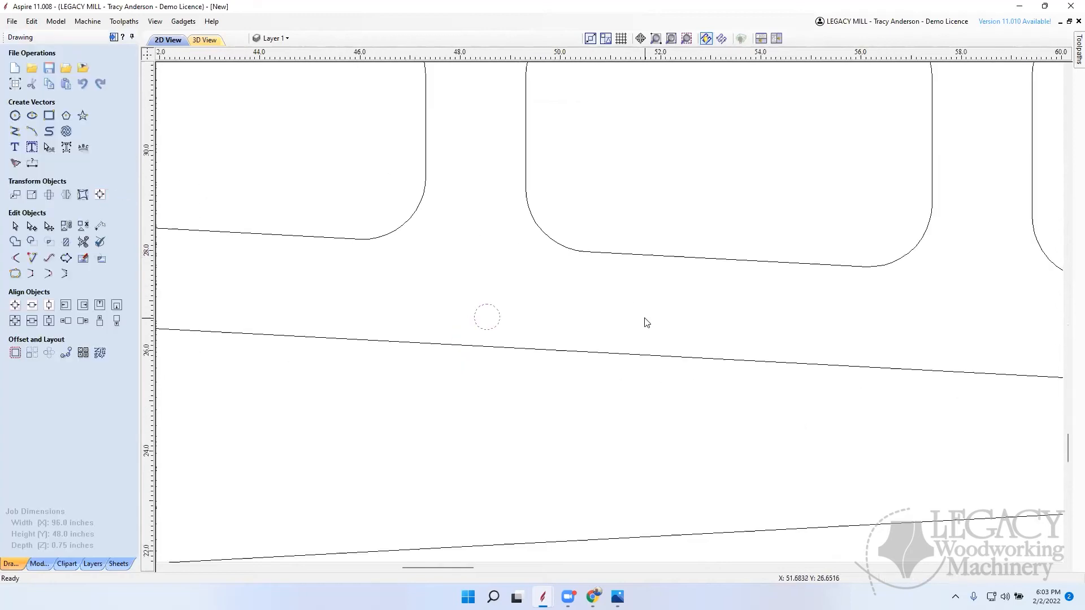
Step: Switch to the swing arm.jpg photo, examine the hose ties and holes below the arm's openings, and return to the Aspire drawing
scroll(647, 322, down, 4)
scroll(622, 318, up, 2)
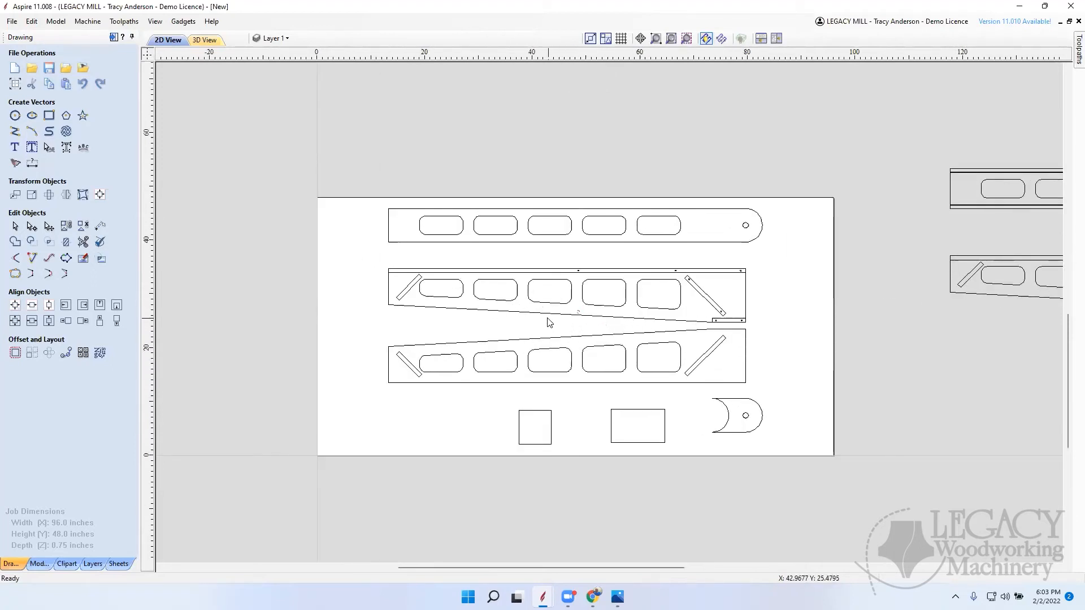
scroll(583, 317, up, 5)
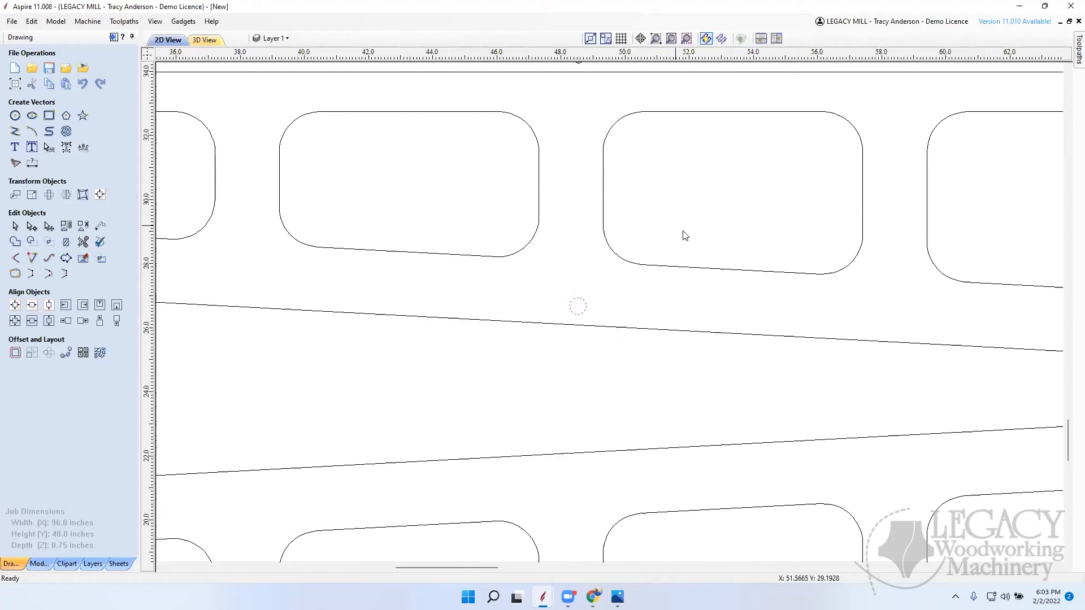
mouse_move(617, 596)
click(616, 540)
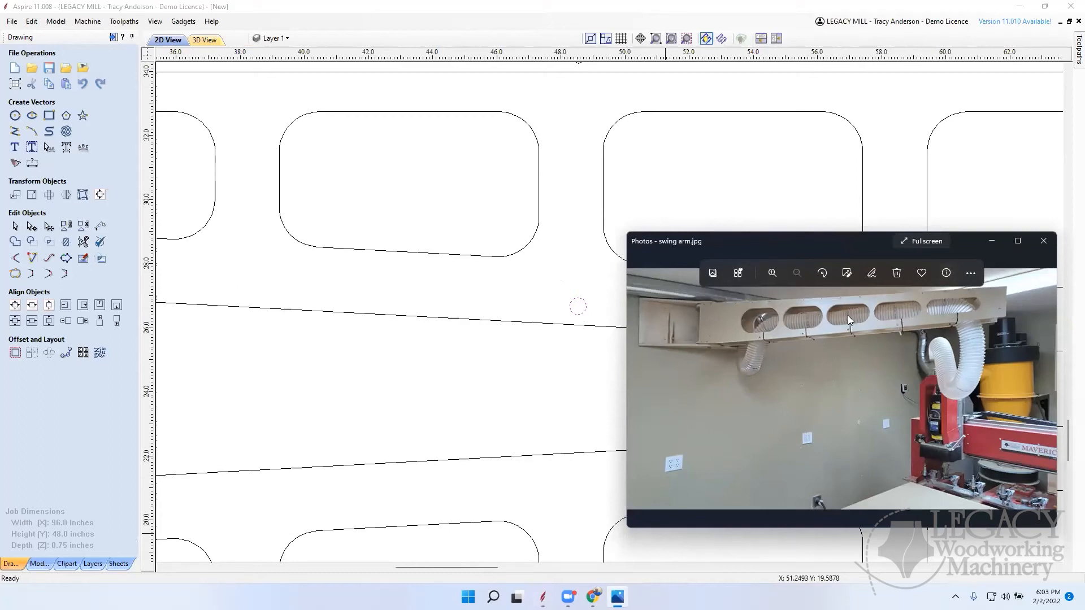
scroll(847, 315, up, 5)
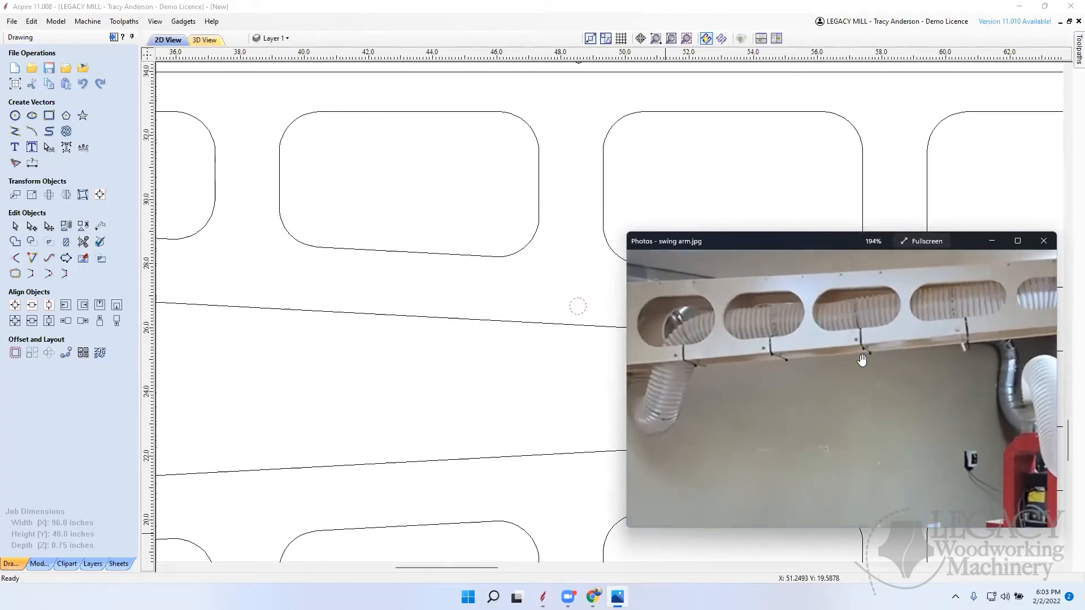
scroll(964, 338, up, 1)
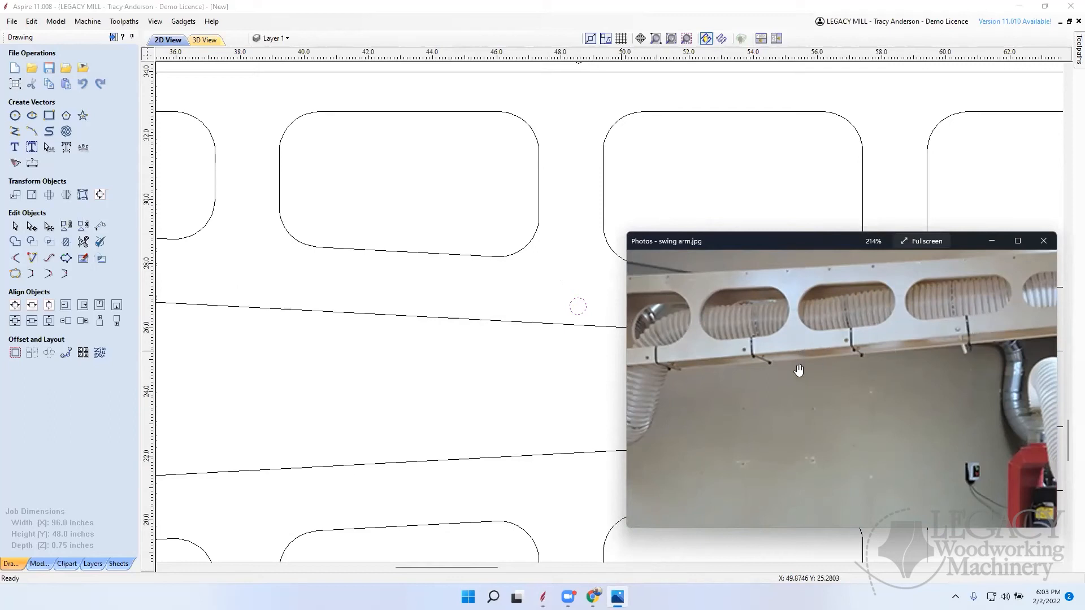
scroll(743, 379, down, 3)
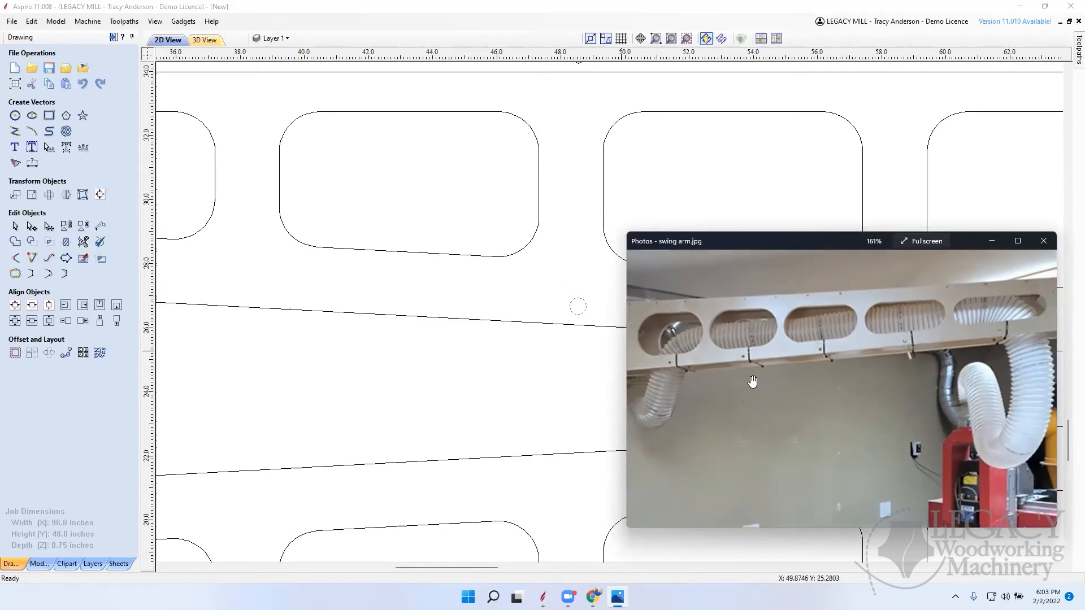
click(567, 287)
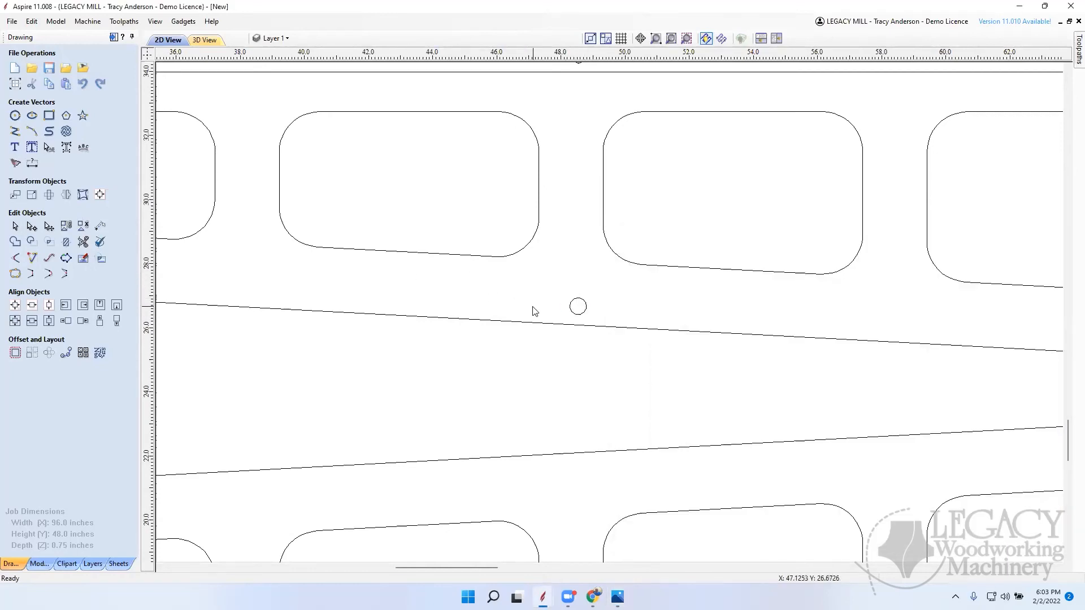
Step: Select the pivot hole in the rounded end of the top arm piece on the sheet and examine it
scroll(743, 321, down, 5)
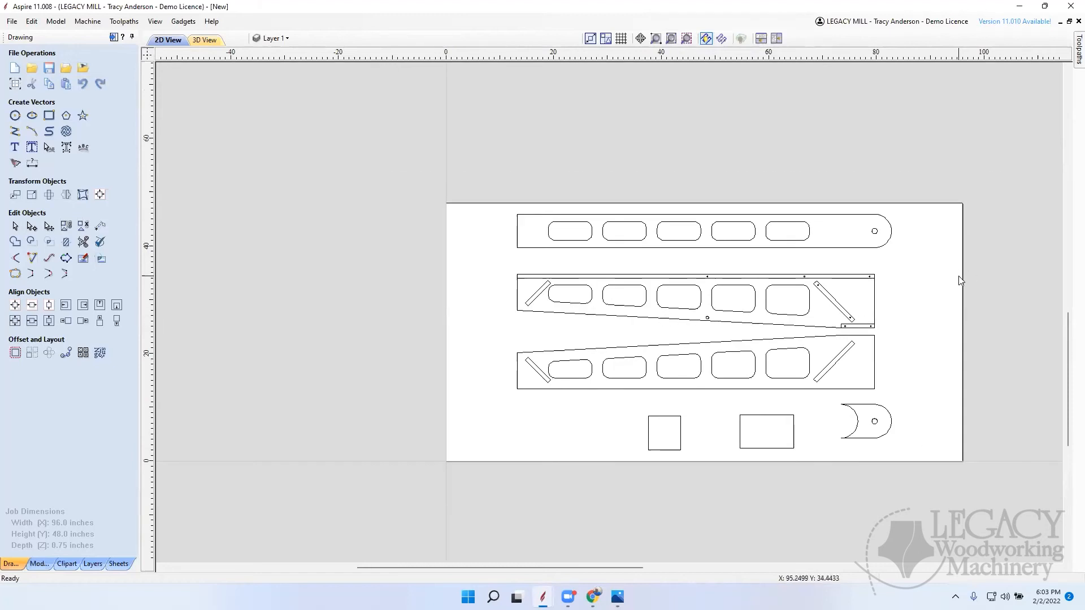
click(875, 233)
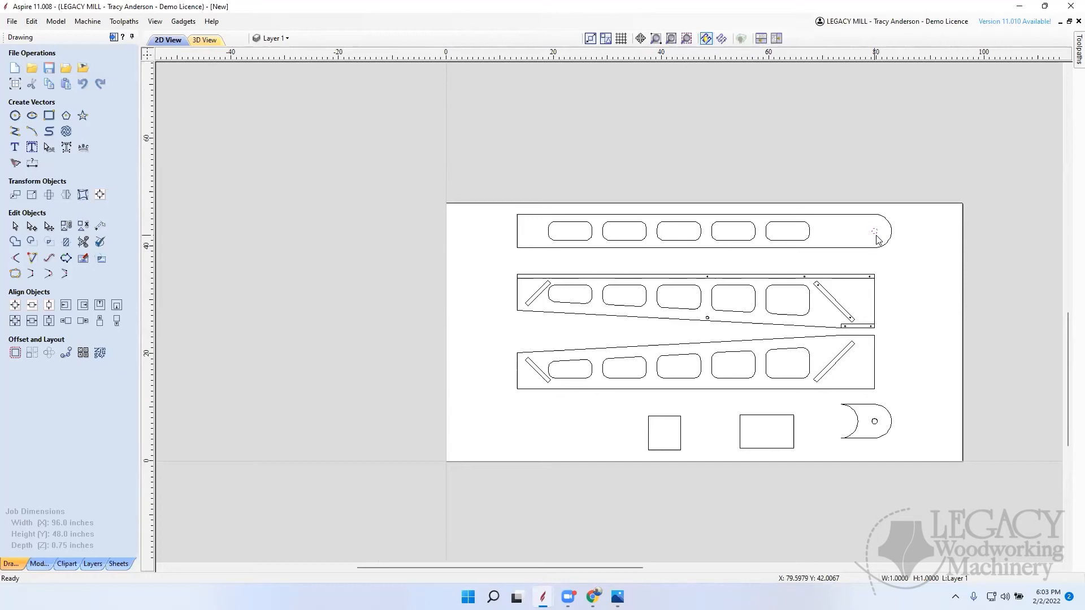
scroll(879, 238, up, 2)
scroll(879, 239, up, 2)
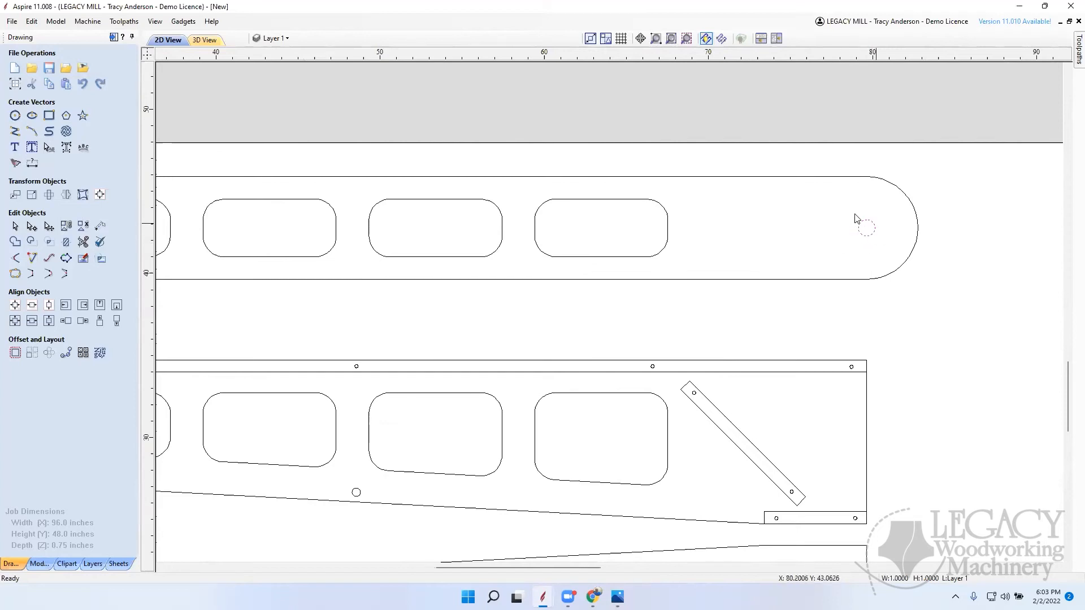
scroll(846, 243, down, 3)
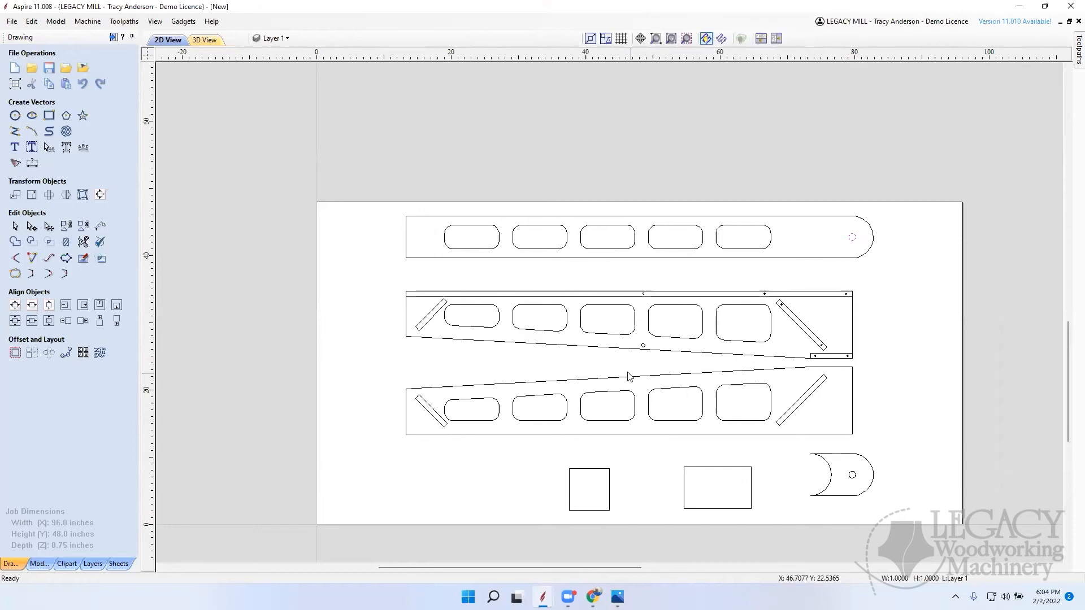
Step: Draw a circle about 6.25 inches in diameter, centred on the pivot hole at the original arm's rounded end beside the sheet
scroll(540, 351, down, 3)
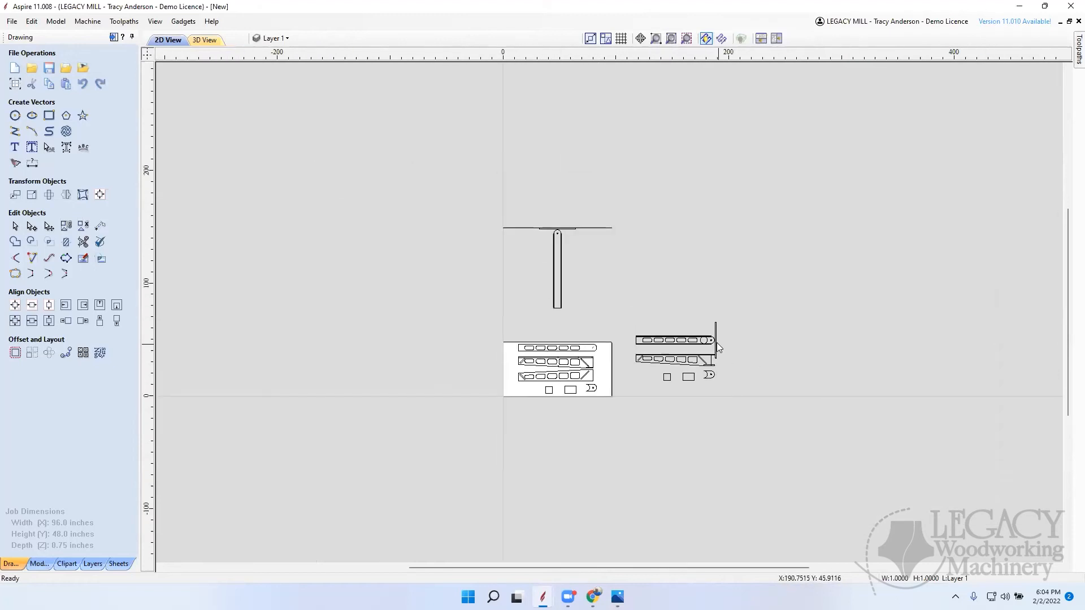
scroll(719, 347, up, 8)
scroll(526, 330, down, 4)
scroll(578, 334, up, 7)
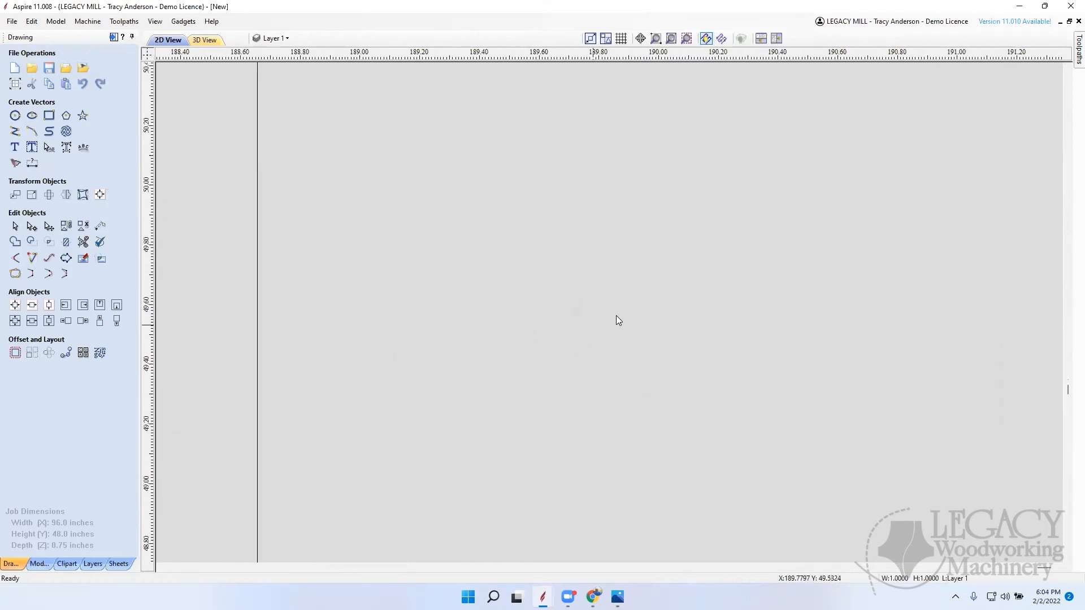
scroll(606, 348, down, 4)
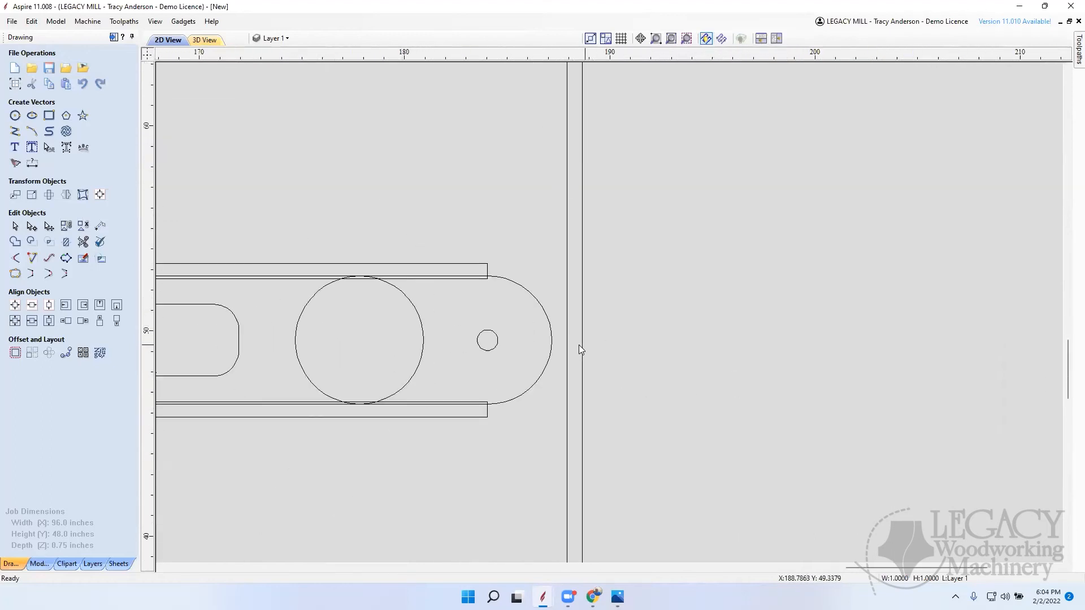
scroll(680, 286, down, 2)
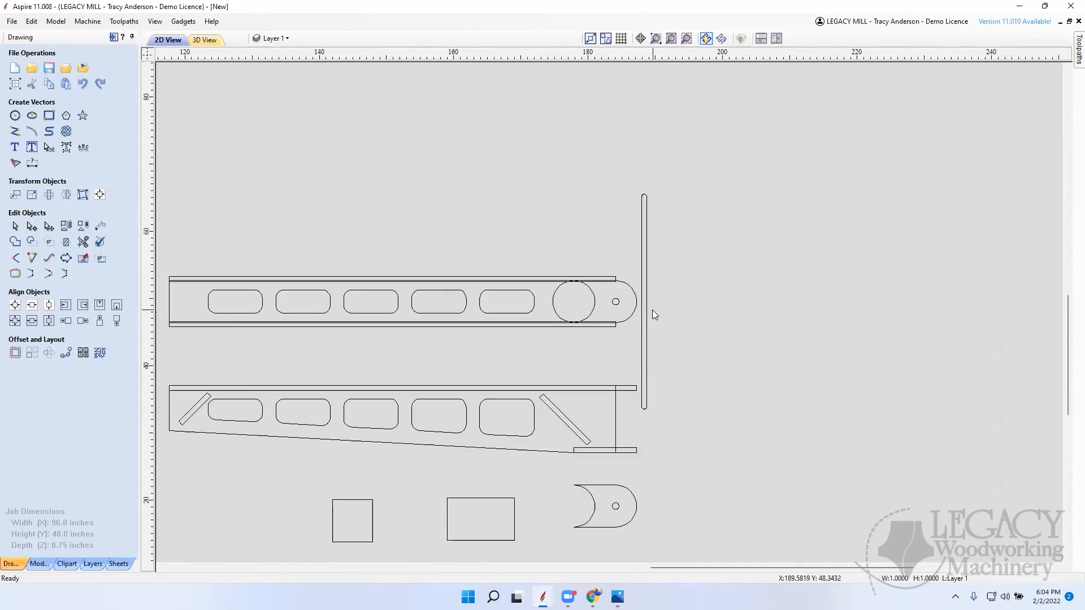
click(14, 116)
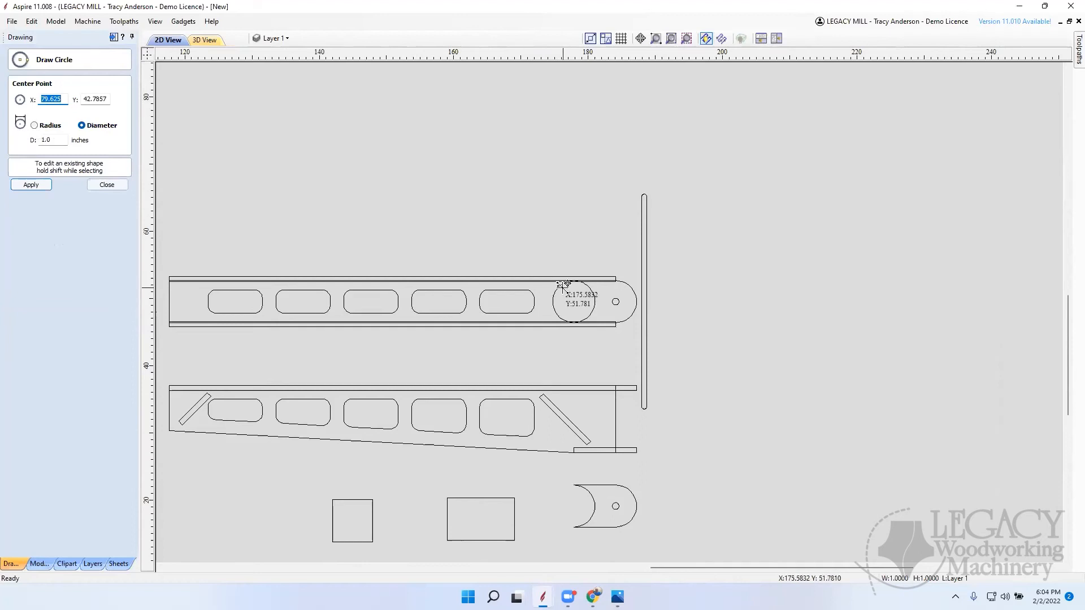
drag(615, 301, 637, 302)
click(108, 185)
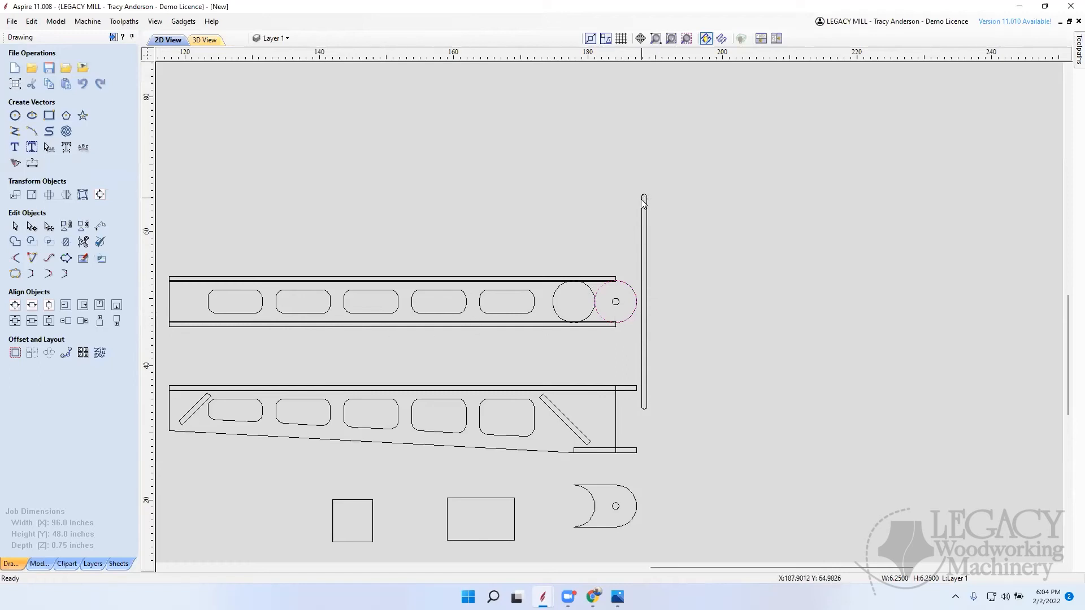
Step: Change the corner type of the long vertical strip beside the original arm's rounded end to Square
click(643, 233)
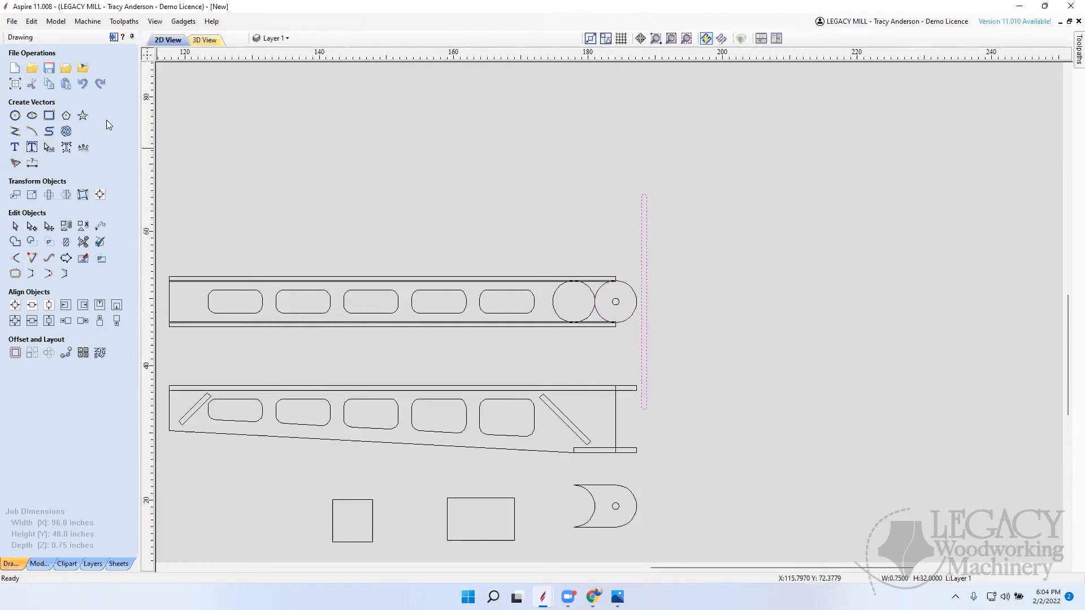
click(49, 115)
click(49, 168)
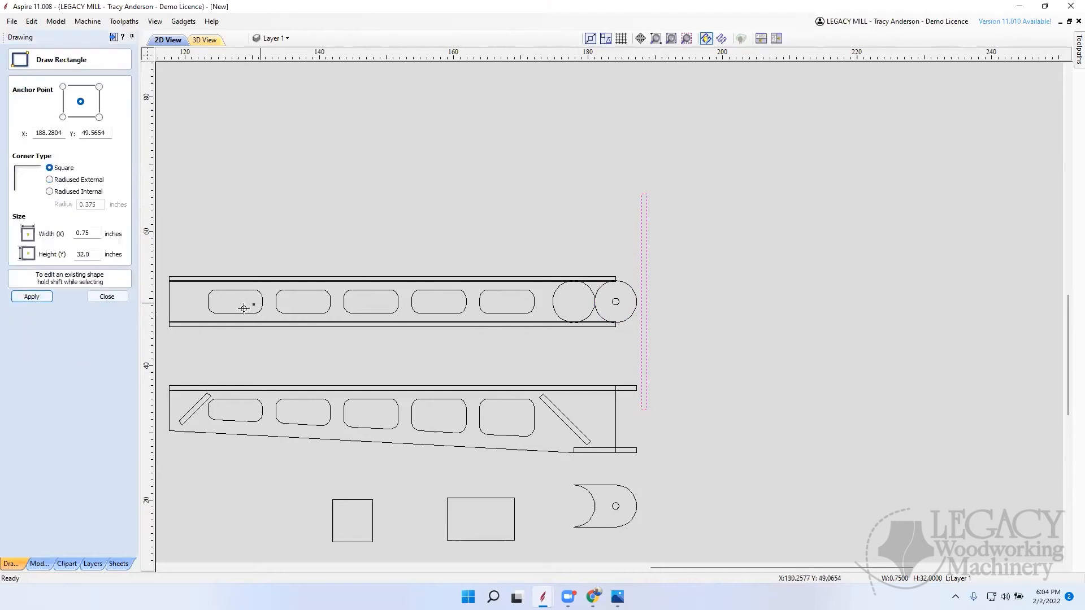
click(108, 298)
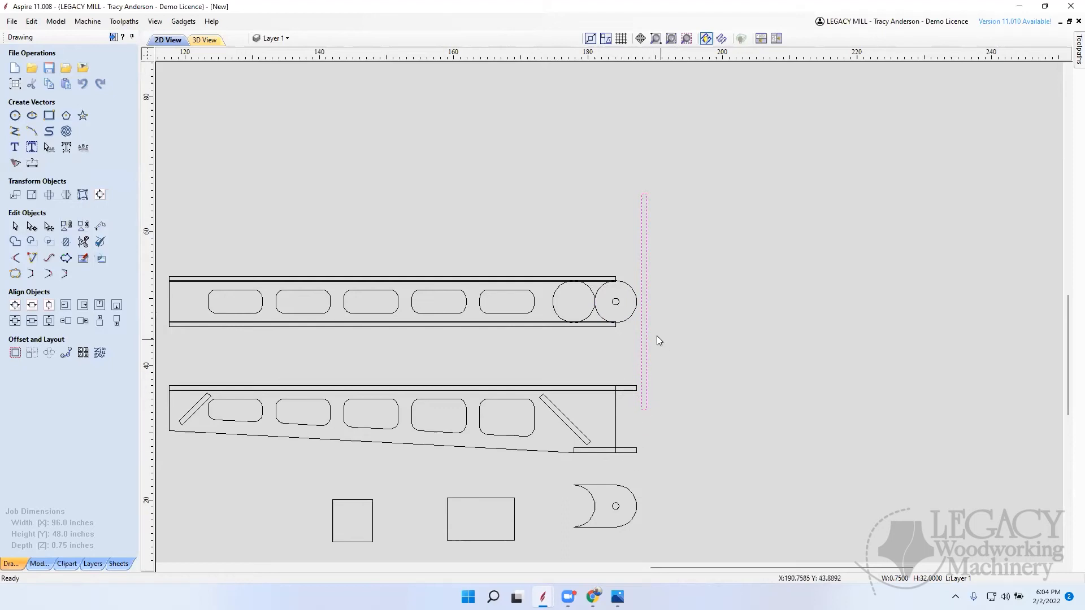
Step: Draw two straight lines from the long vertical strip's upper and lower ends to the top and bottom of the pivot circle
click(15, 131)
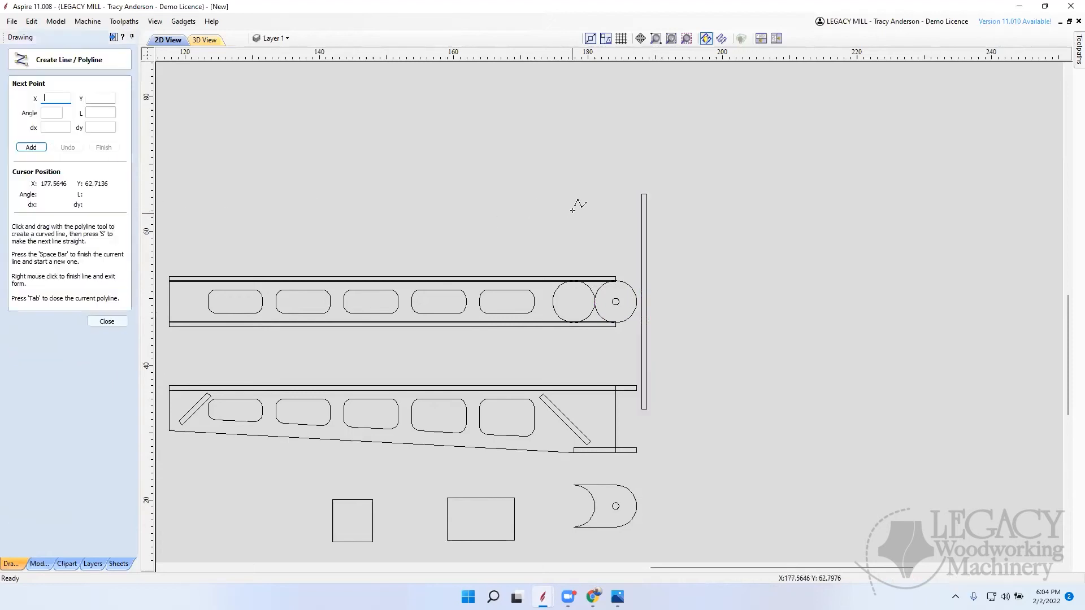
click(643, 196)
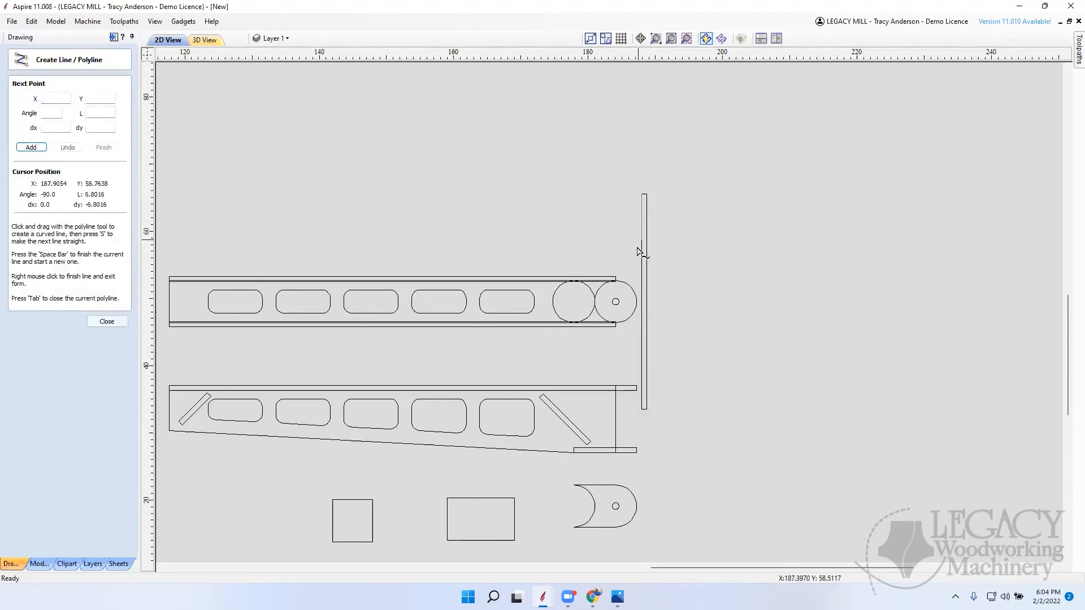
click(618, 281)
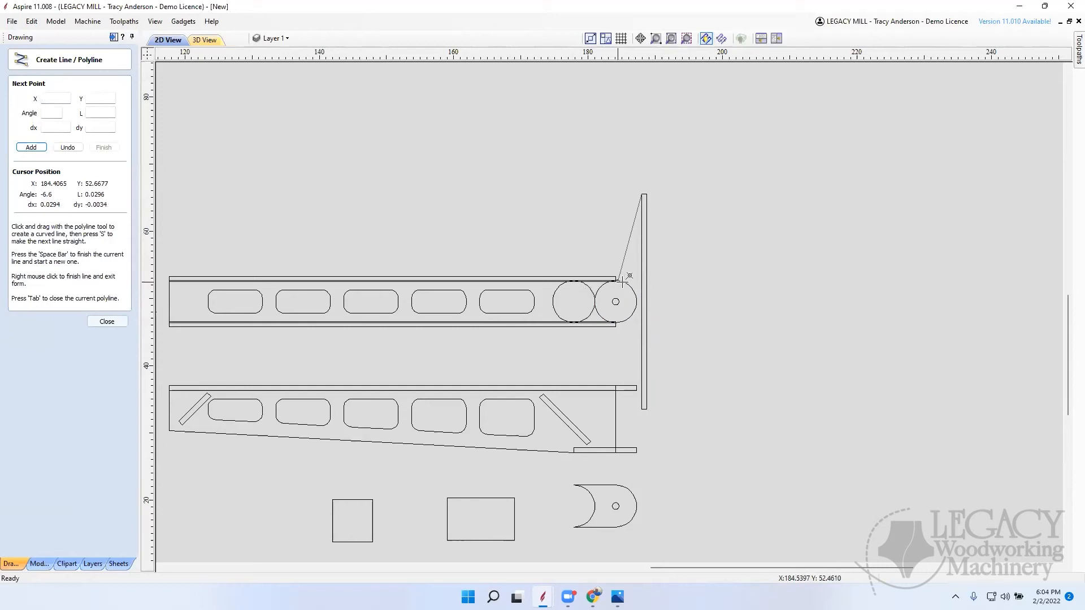
key(space)
click(642, 407)
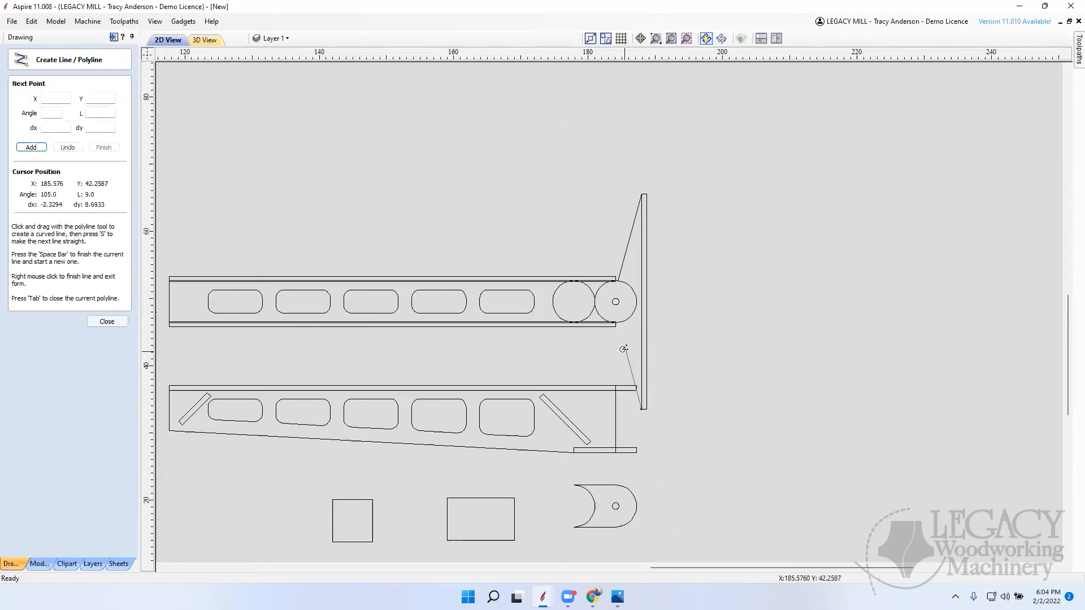
click(616, 323)
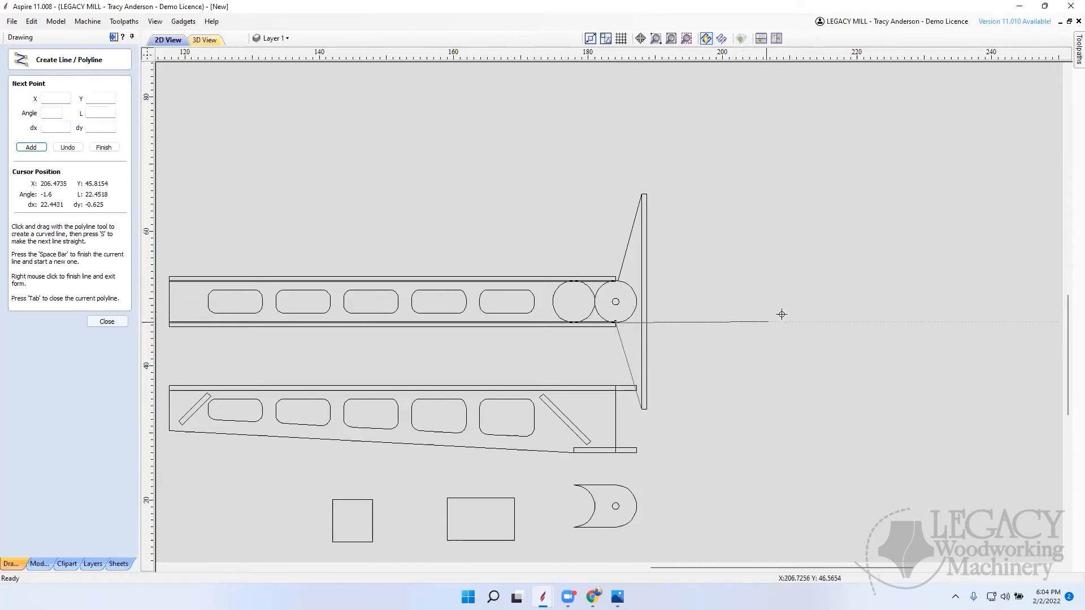
click(109, 324)
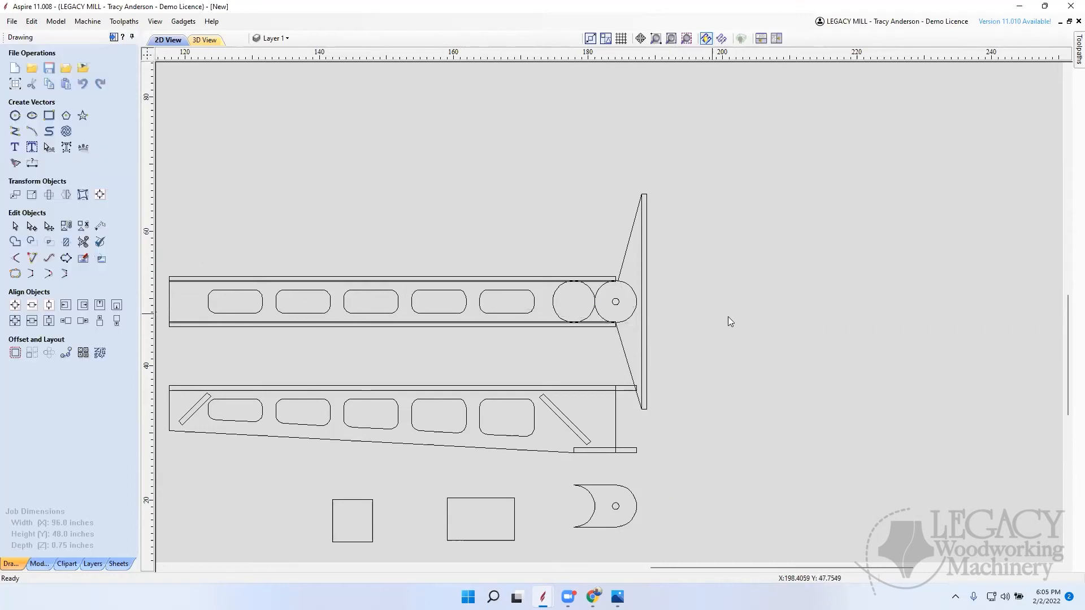
Step: Copy the vertical strip, its sloped lines, pivot hole and circles to the empty area on the far side of the original arm
scroll(573, 301, down, 6)
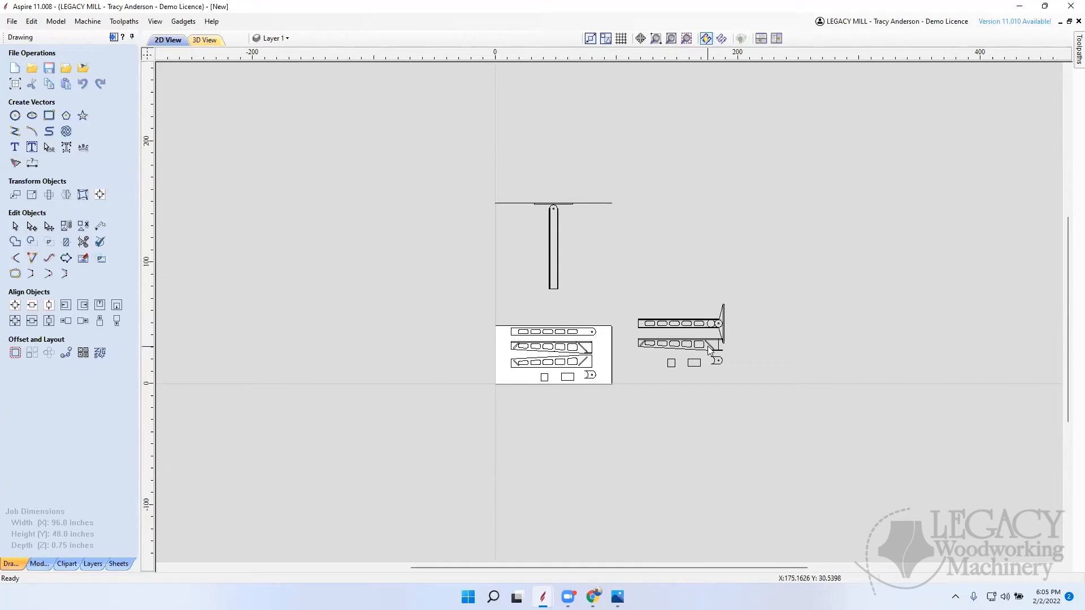
drag(705, 345, 757, 295)
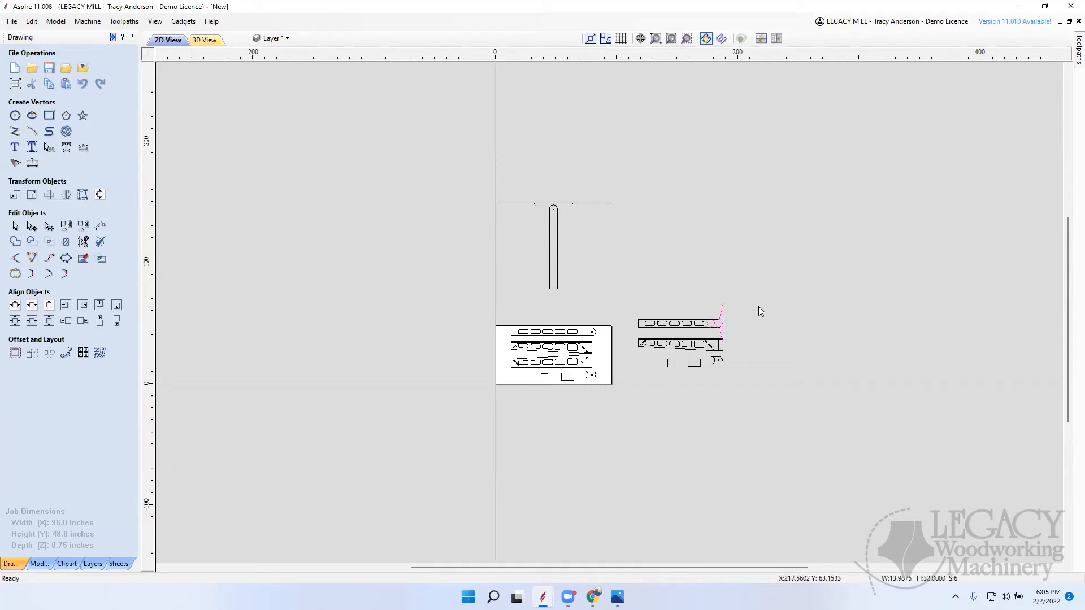
click(725, 309)
scroll(733, 308, up, 10)
scroll(805, 321, down, 10)
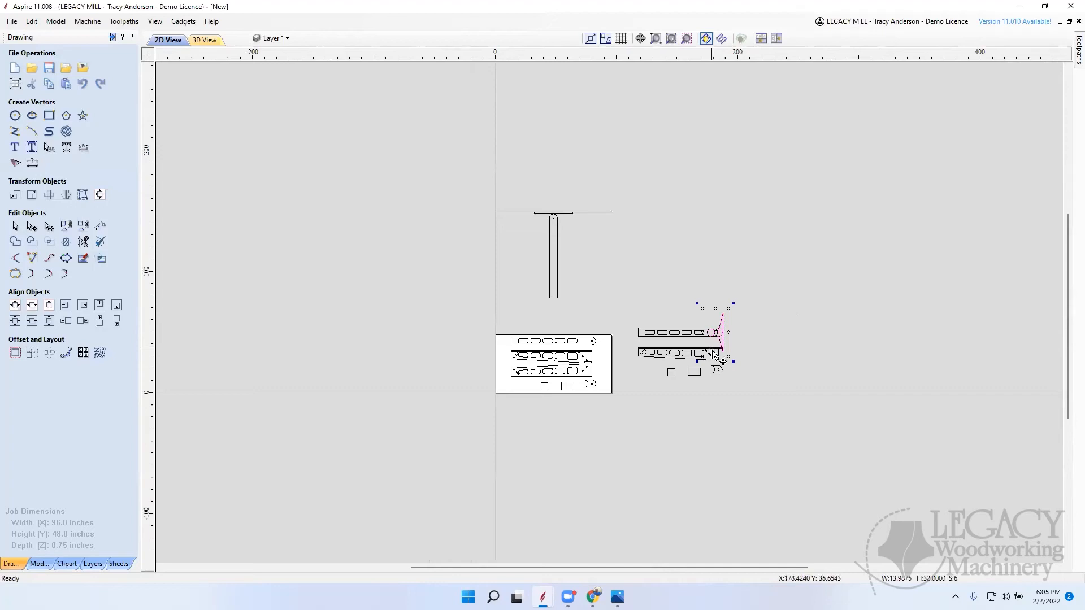
drag(735, 338, 793, 339)
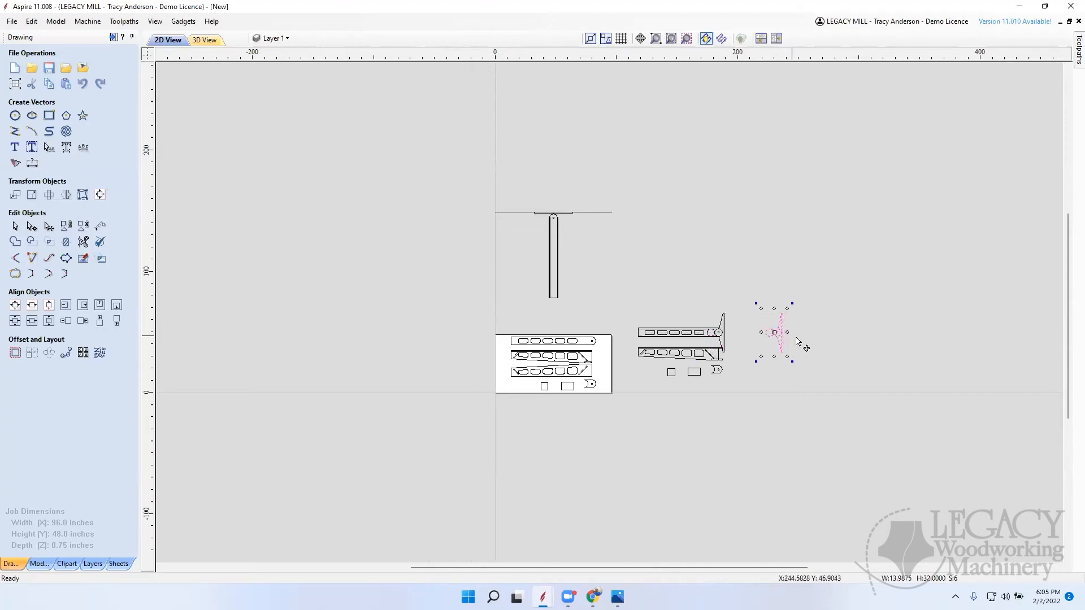
scroll(802, 342, up, 3)
click(795, 342)
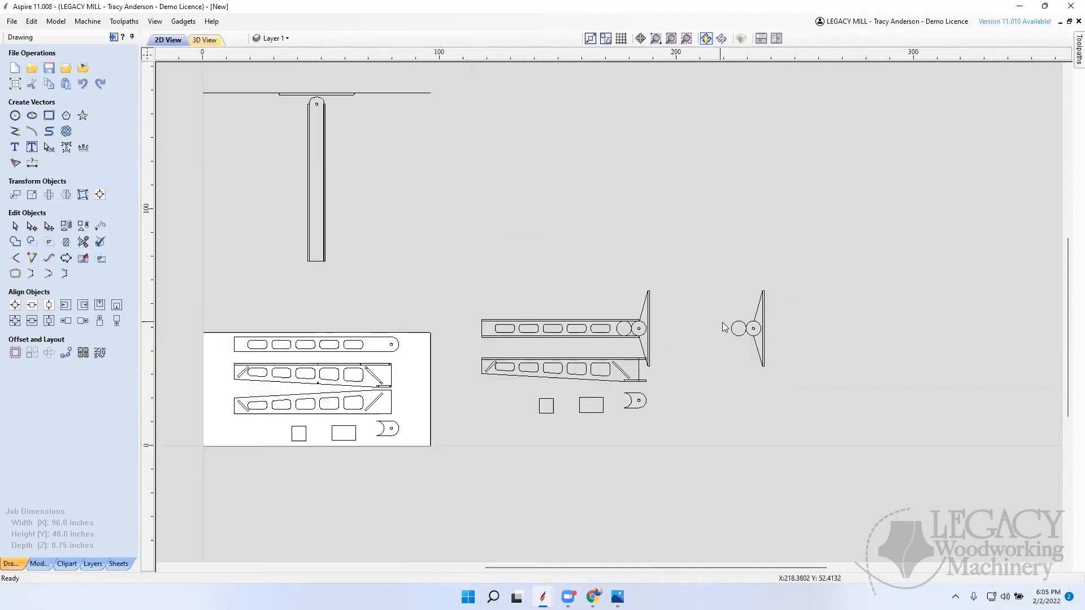
Step: Delete the extra circle from the copied bracket and trim away its pivot circle's inner arc between the sloped lines, rejoining the trimmed sections
scroll(755, 320, up, 4)
click(743, 340)
key(Delete)
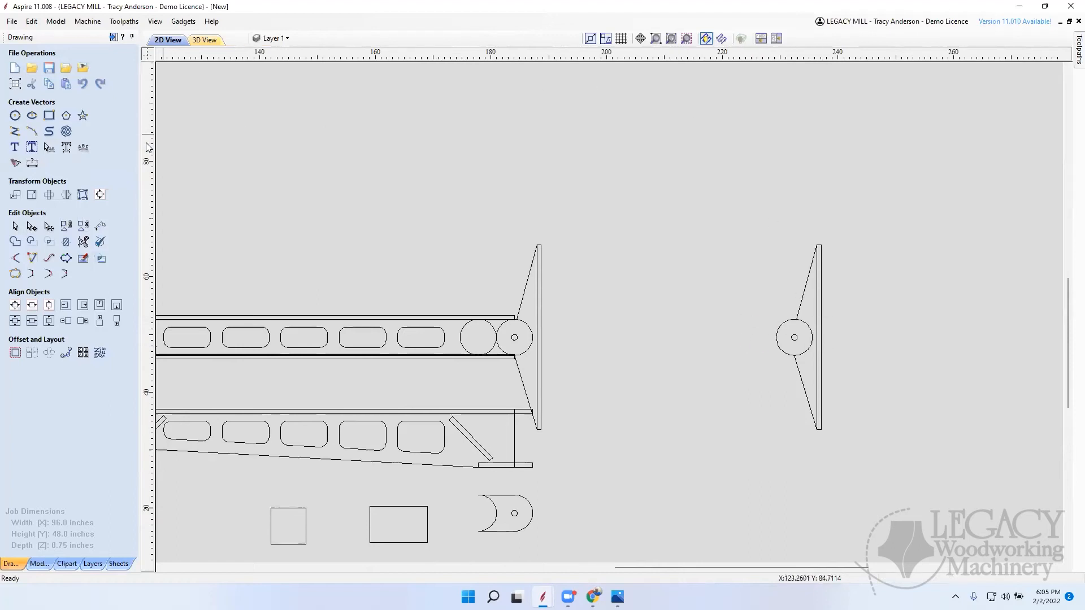
click(83, 242)
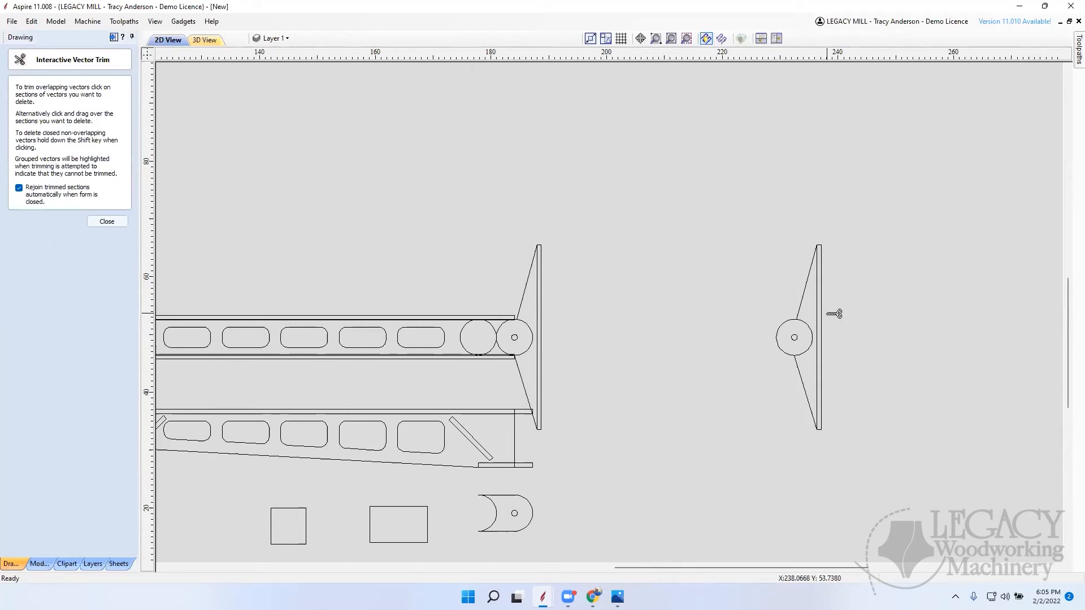
click(811, 331)
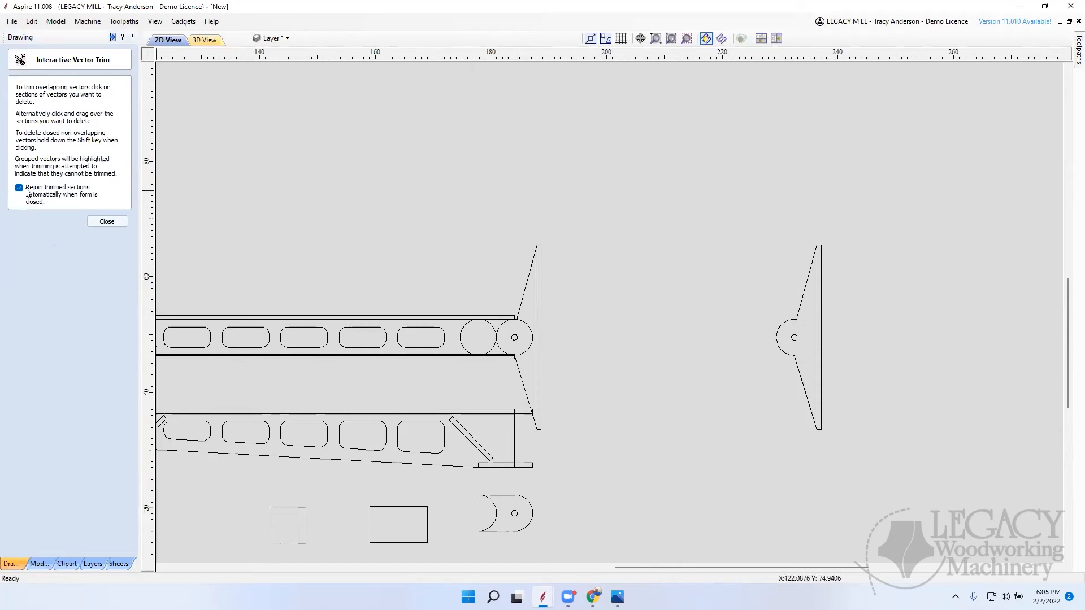
click(113, 222)
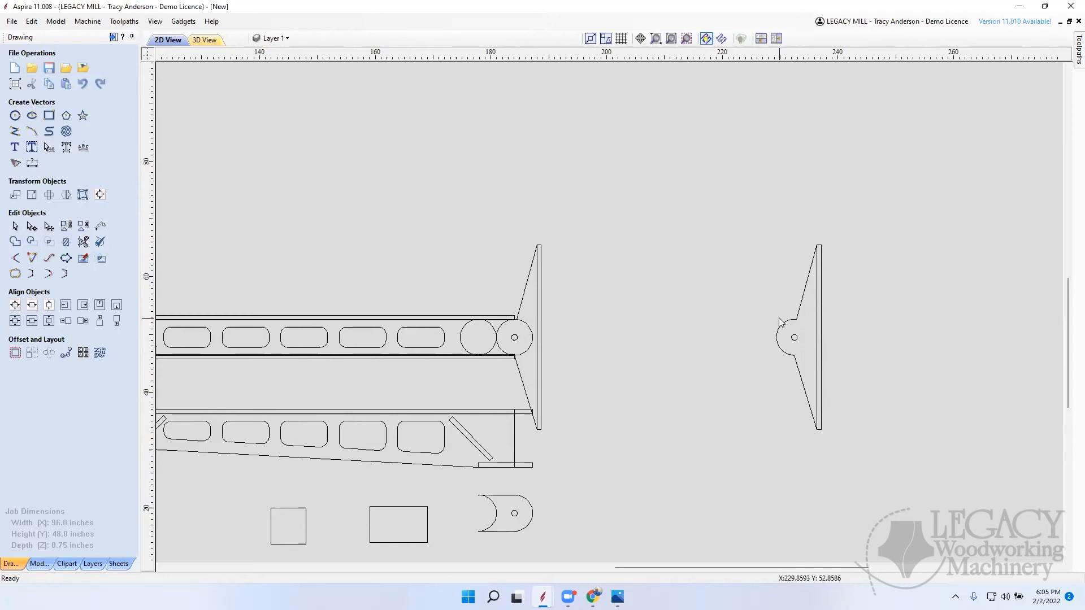
Step: Copy the original arm's long vertical strip to the space below the copied bracket and rotate it to horizontal
scroll(783, 327, down, 2)
click(657, 318)
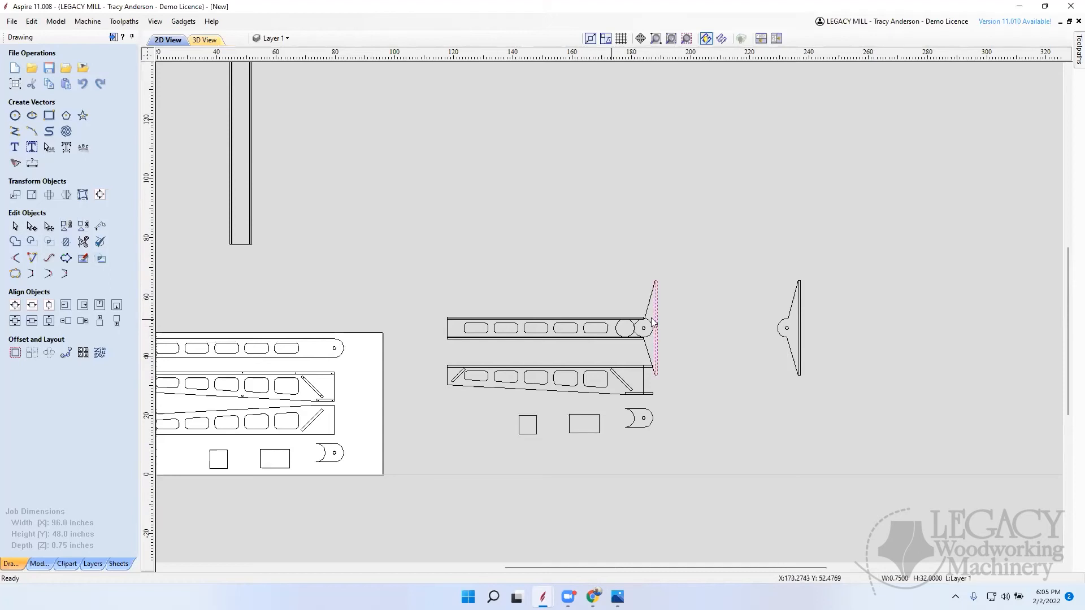
click(654, 319)
drag(659, 327, 786, 452)
key(9)
key(9)
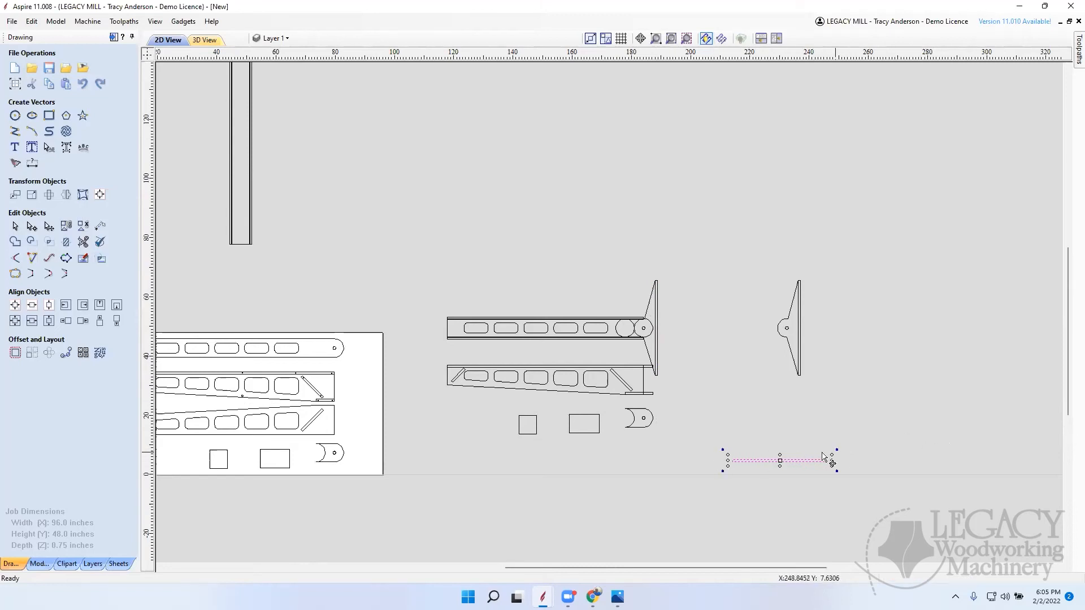
scroll(159, 191, up, 5)
scroll(681, 376, down, 7)
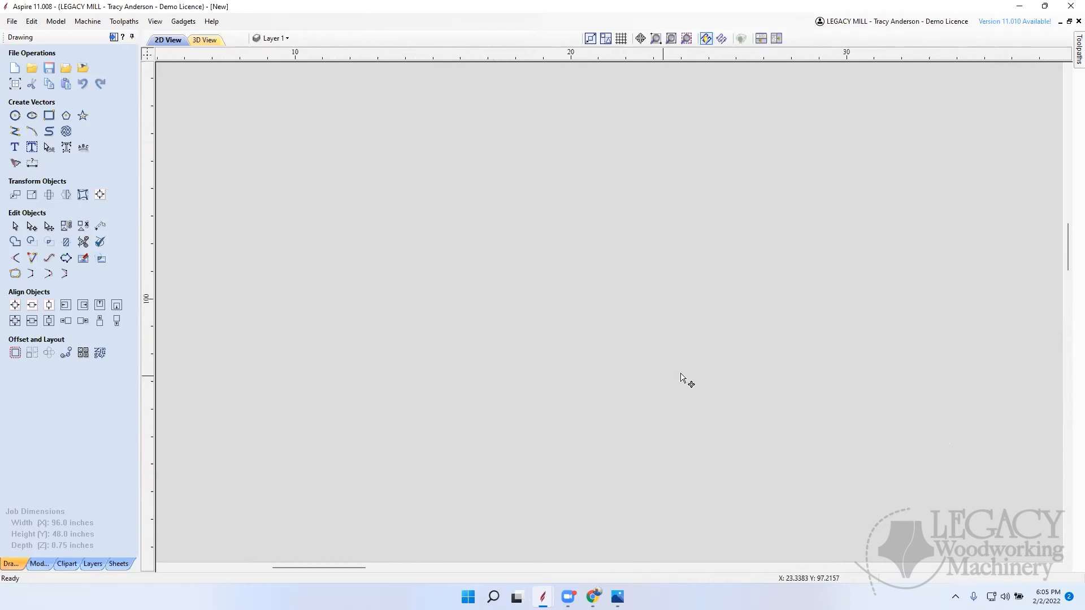
click(710, 368)
Step: Select the original side-view arm with the small parts beneath it and shift them down, away from the top-view arm and its bracket
scroll(667, 365, up, 4)
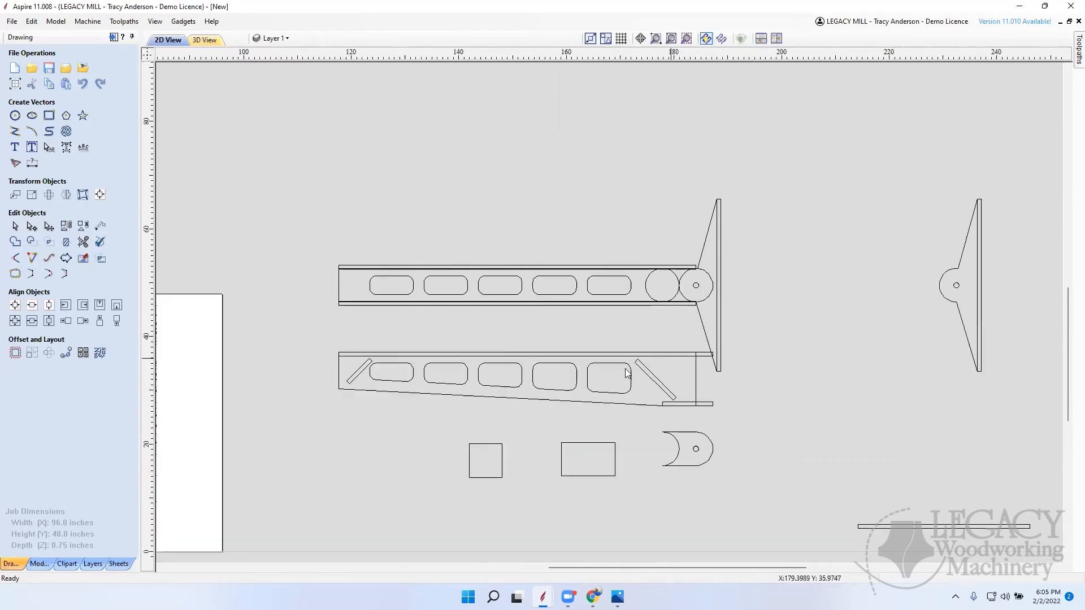
drag(730, 399, 857, 341)
key(Down)
key(Down)
key(Down)
key(Down)
key(Down)
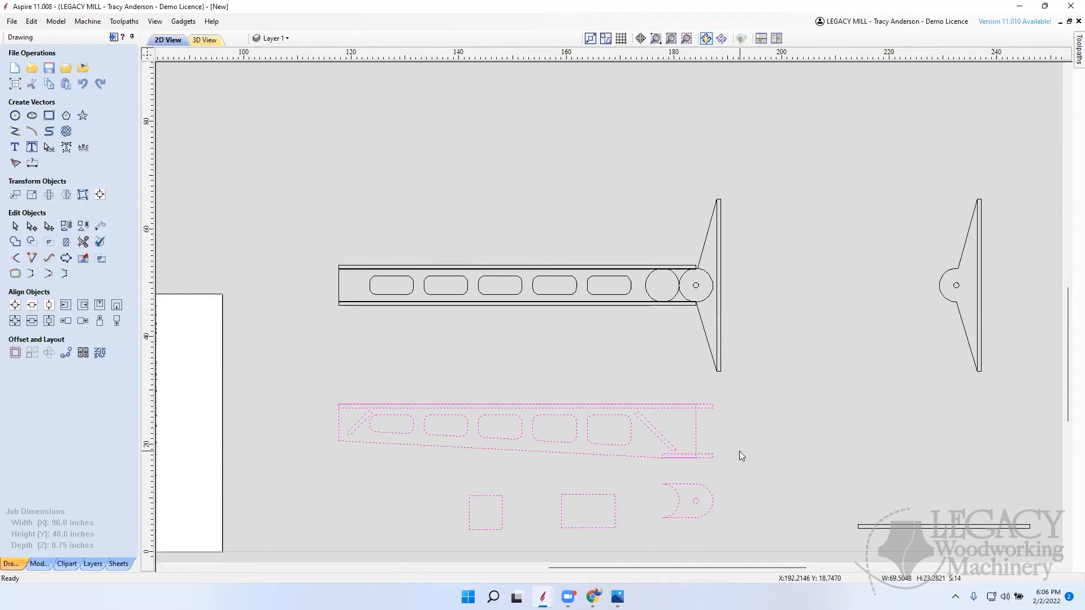
click(766, 452)
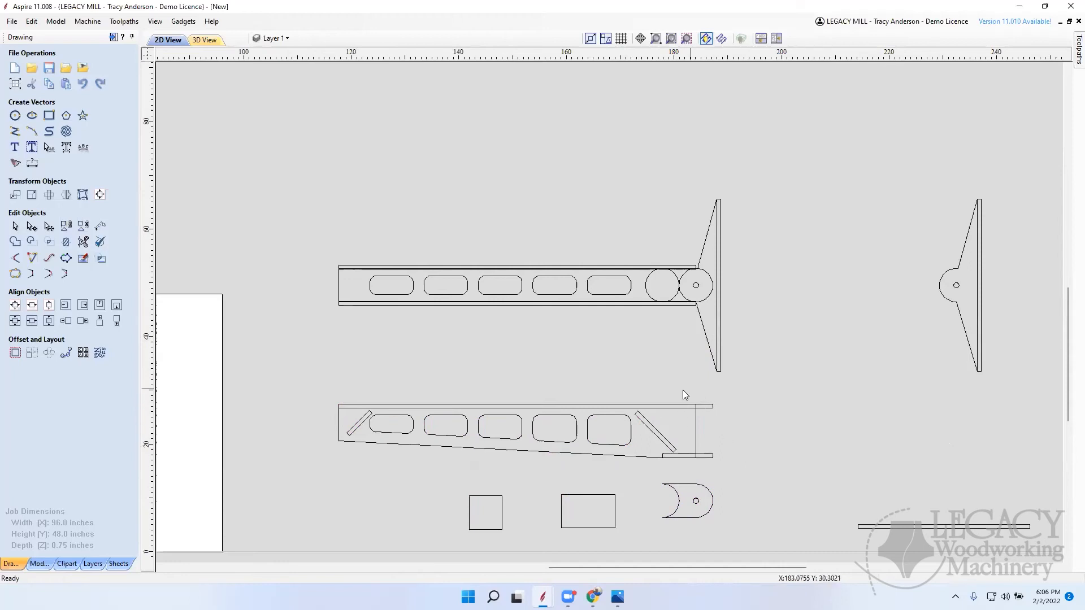
Step: Draw a square-cornered 5.5 by 1 inch rectangle on top of the side-view arm's upper board, starting at the vertical line near its end
click(49, 118)
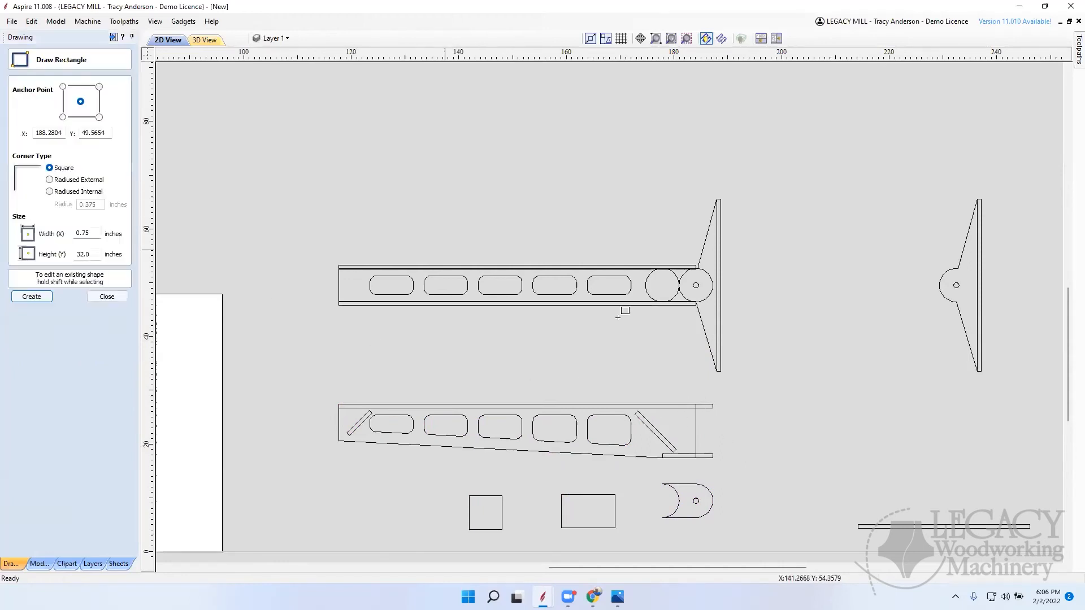
scroll(699, 402, up, 6)
scroll(700, 405, down, 6)
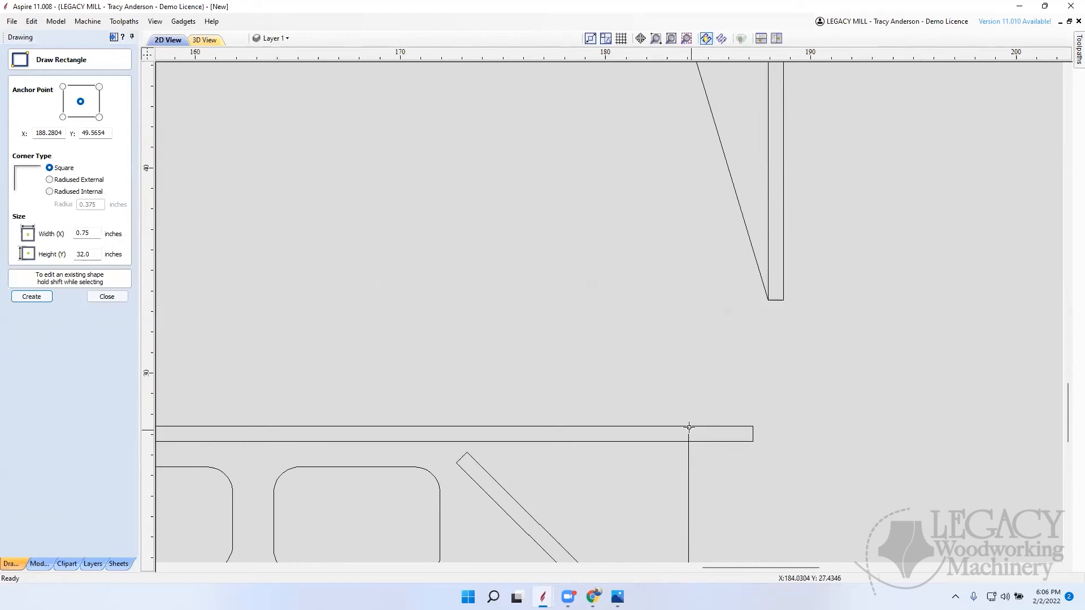
click(688, 415)
scroll(754, 407, down, 6)
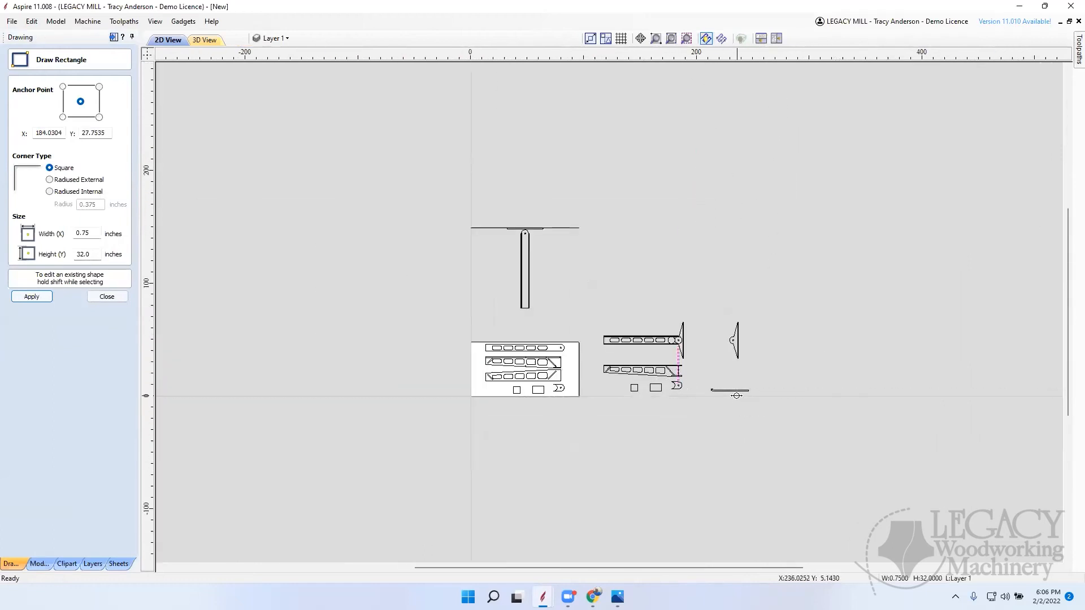
key(Delete)
scroll(688, 376, up, 6)
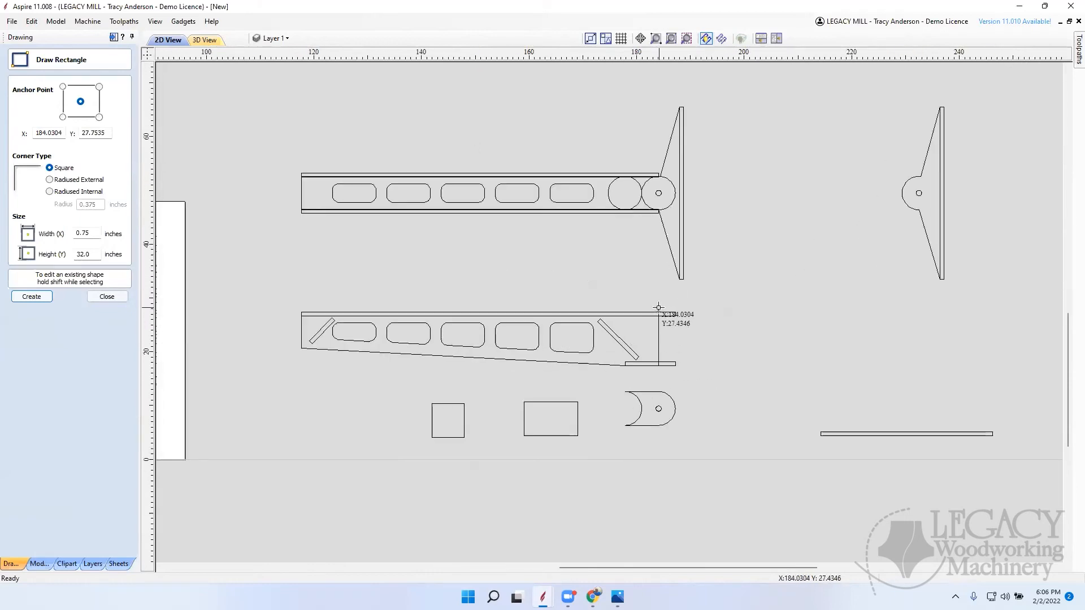
drag(659, 308, 688, 306)
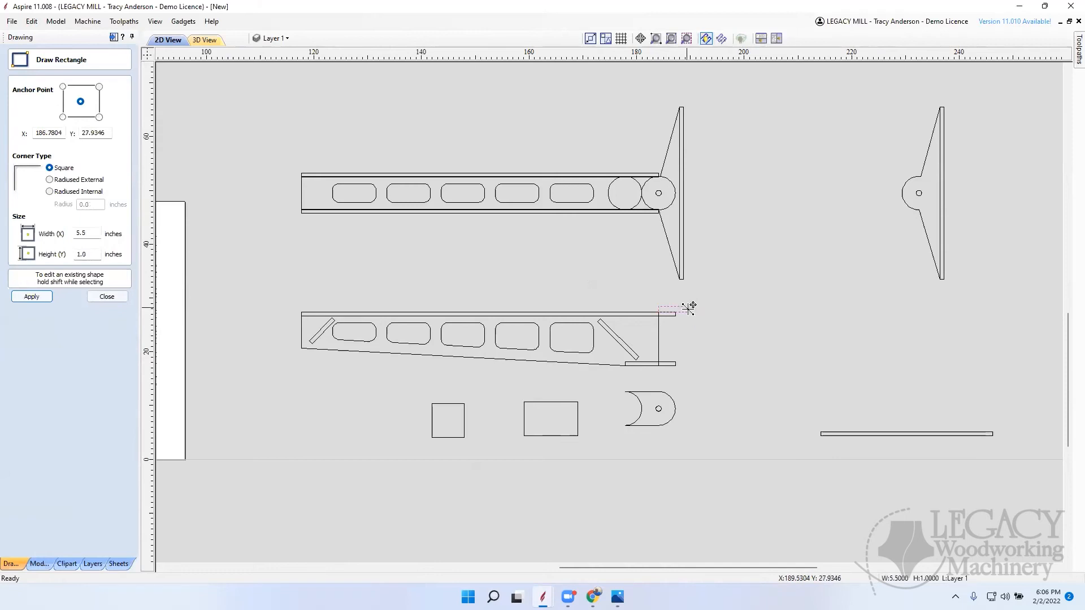
scroll(675, 373, up, 3)
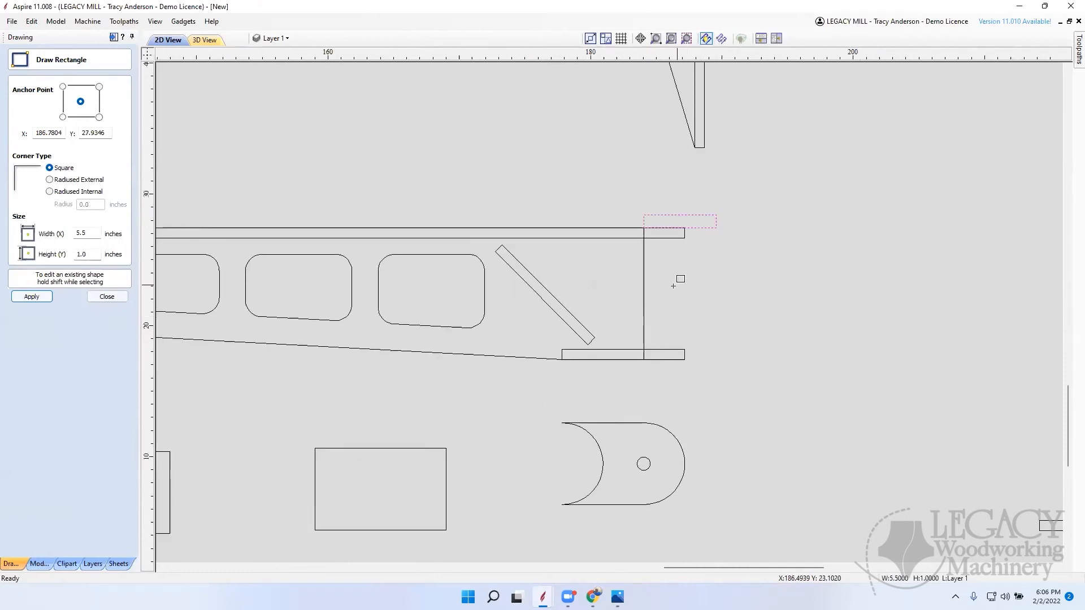
click(107, 297)
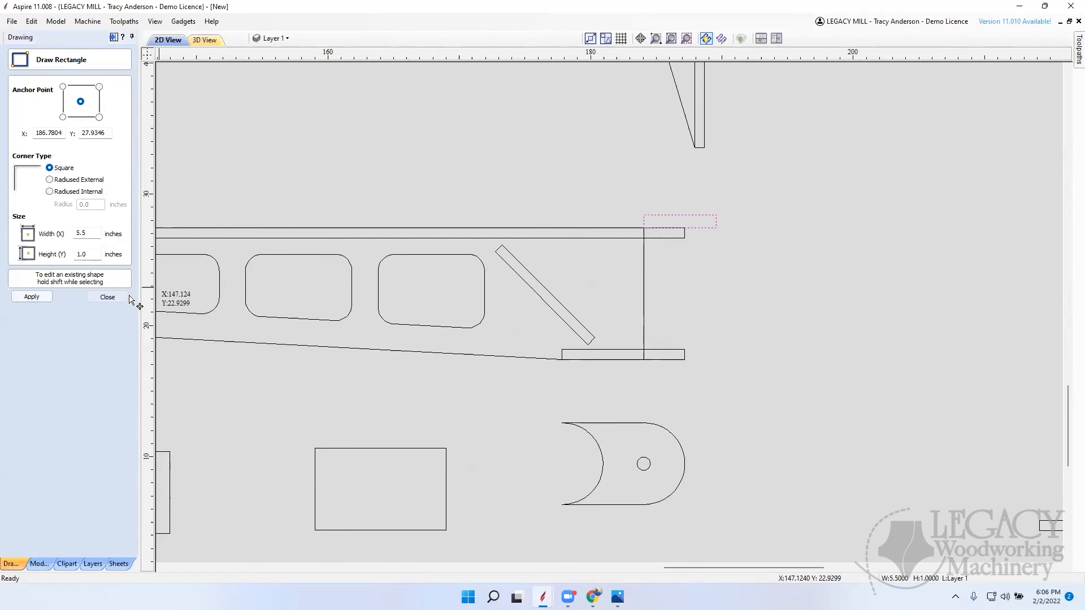
Step: Move the 5.5 by 1 inch rectangle 0.1 inch upward with a relative move, leaving its X position unchanged
click(703, 226)
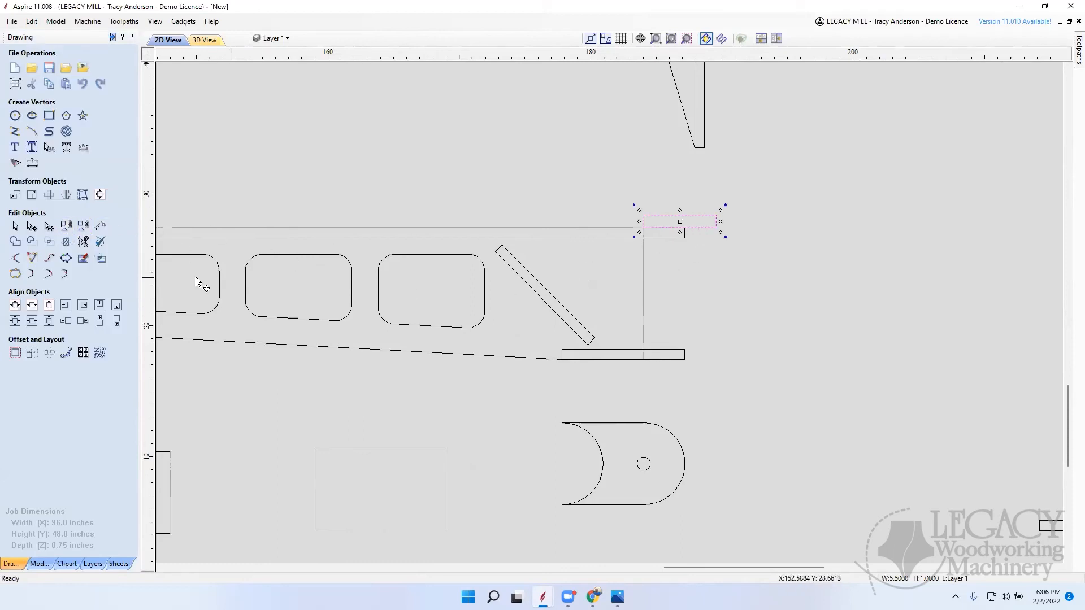
key(Up)
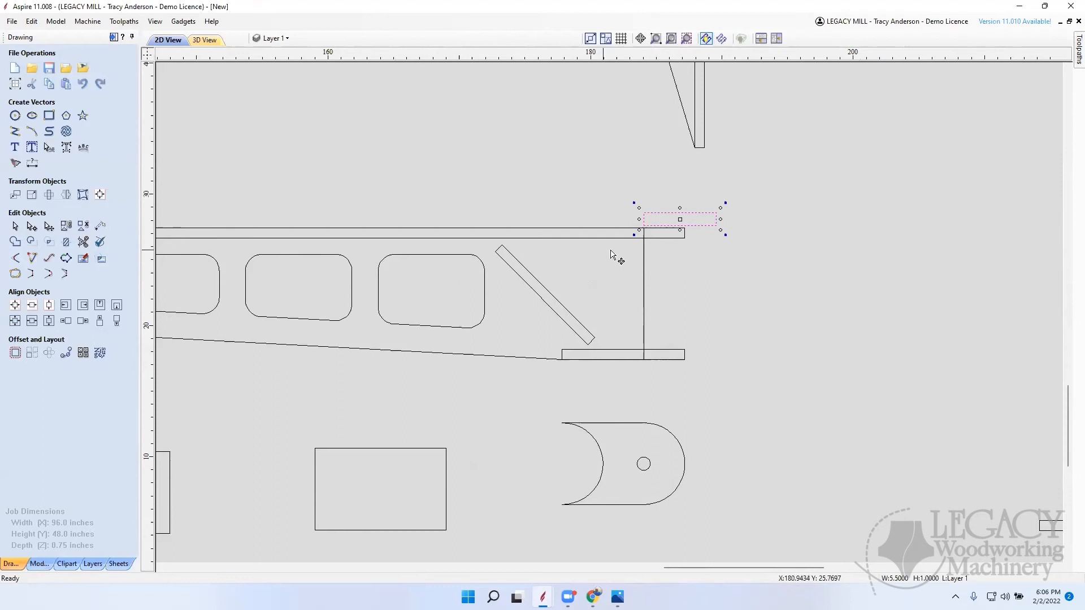
key(Down)
click(15, 195)
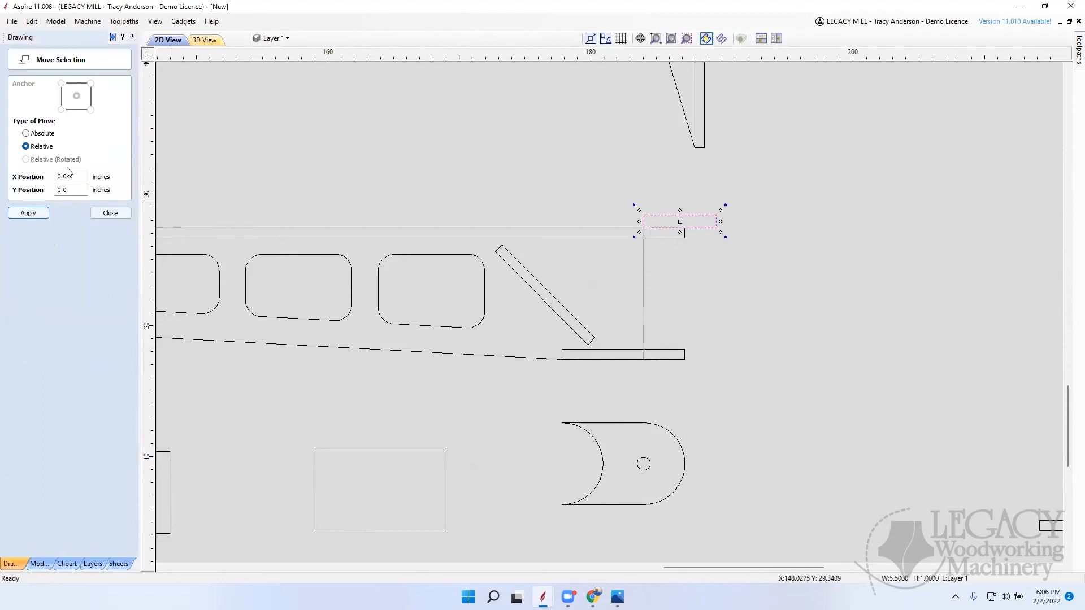
drag(78, 189, 37, 188)
text(.125)
key(Return)
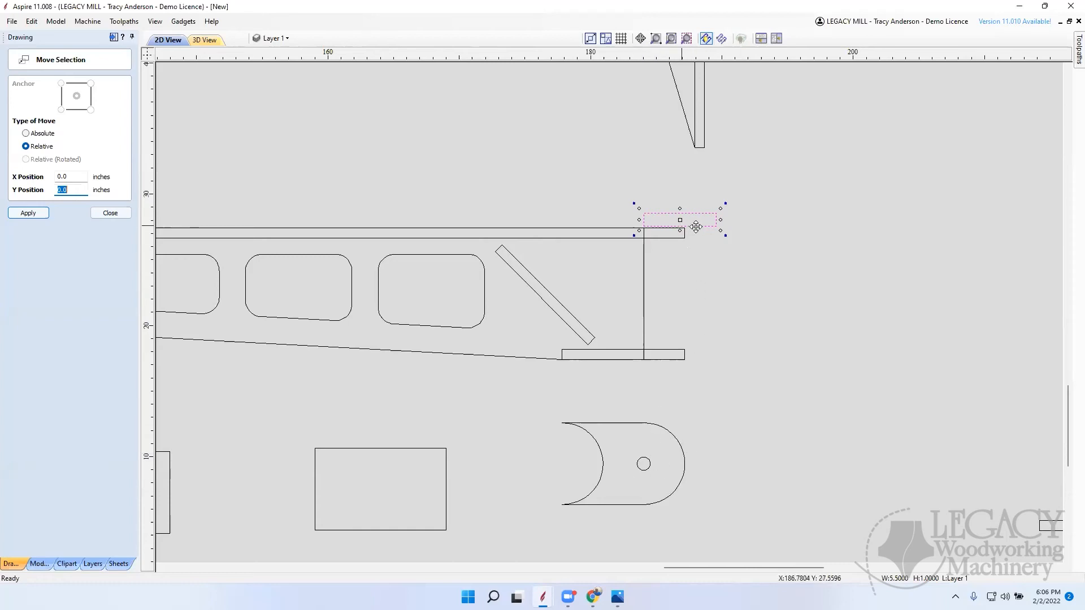
scroll(696, 226, up, 2)
click(680, 252)
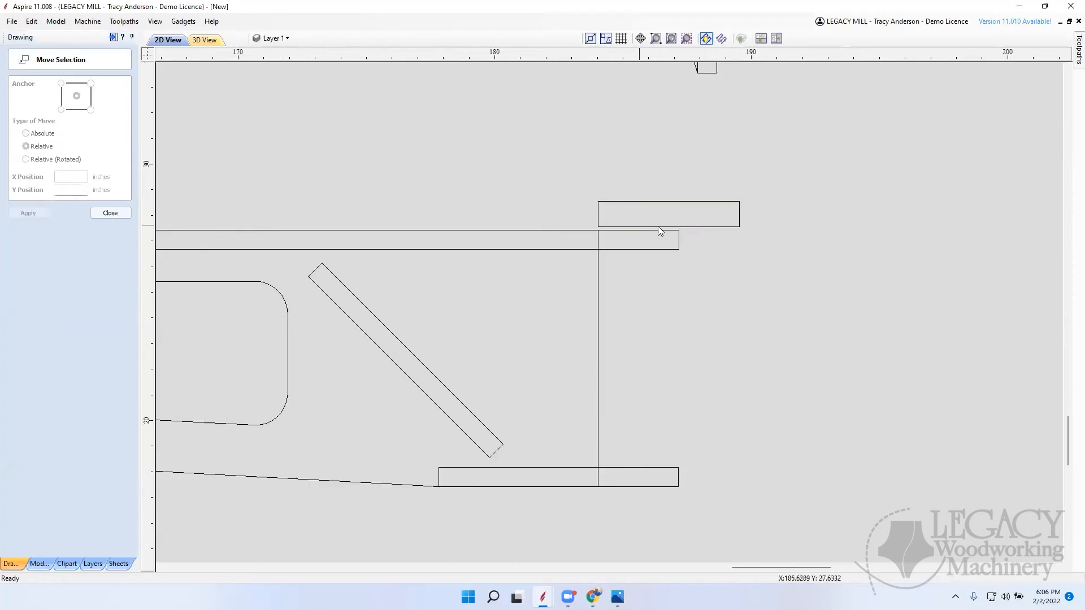
click(723, 230)
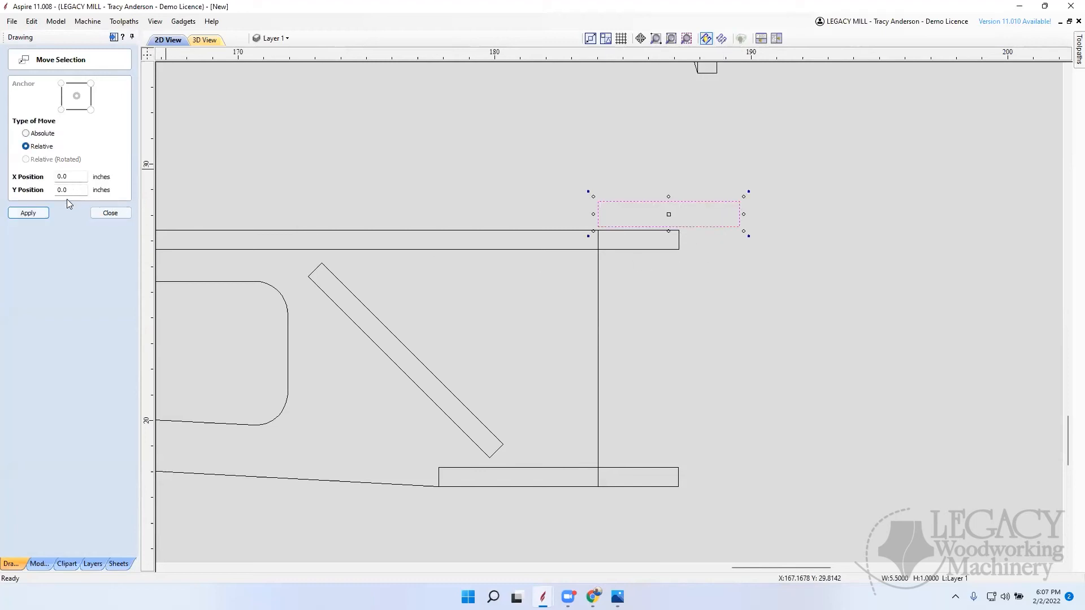
click(109, 212)
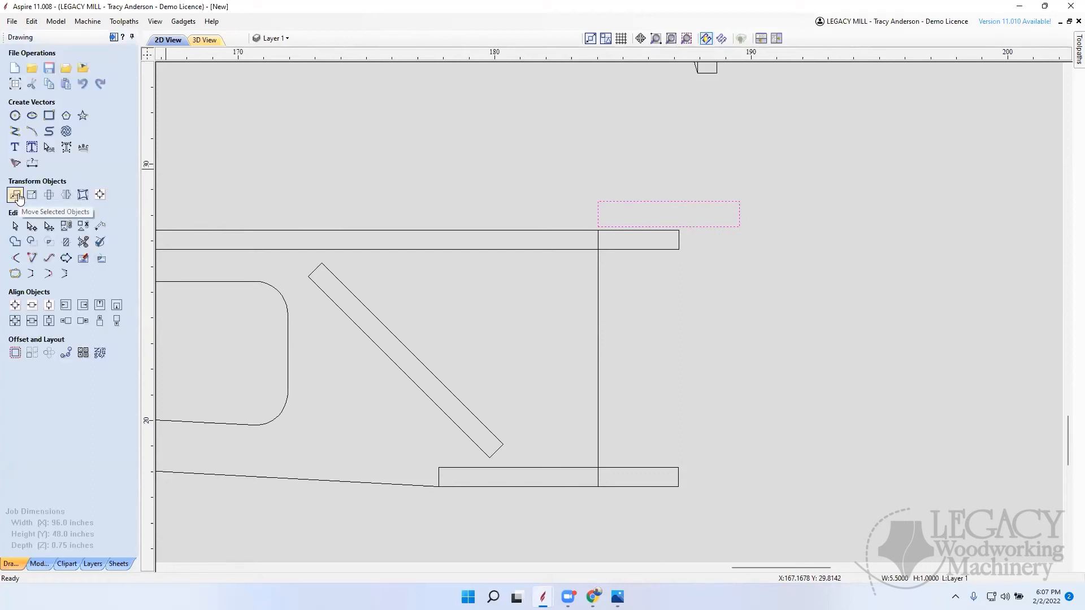
Step: Try setting the 5.5 by 1 inch rectangle's height to 0.75 inch about its center
click(49, 116)
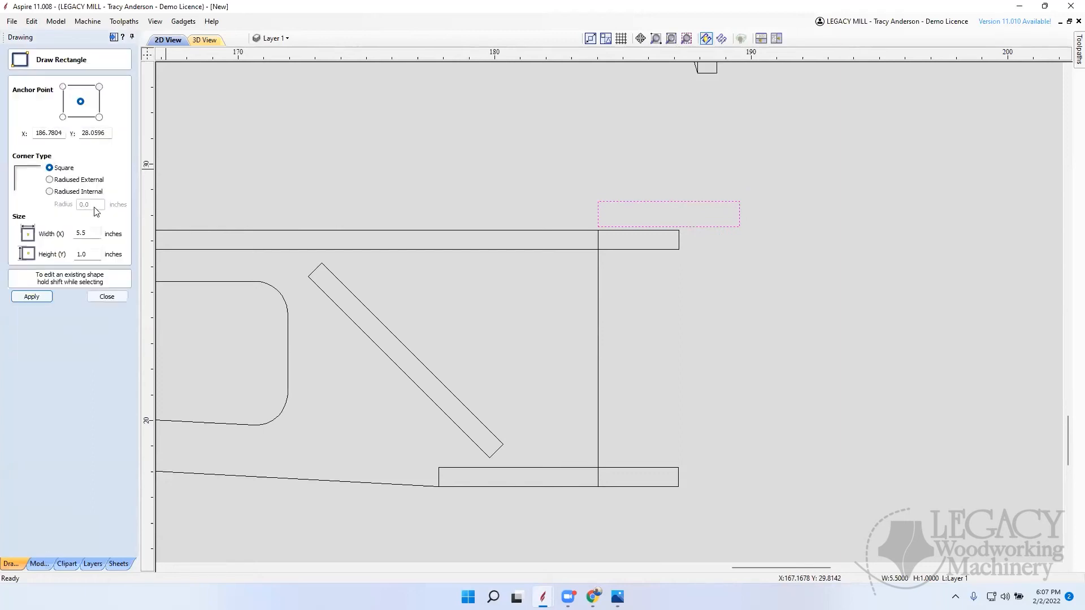
double_click(82, 254)
text(.75)
key(Return)
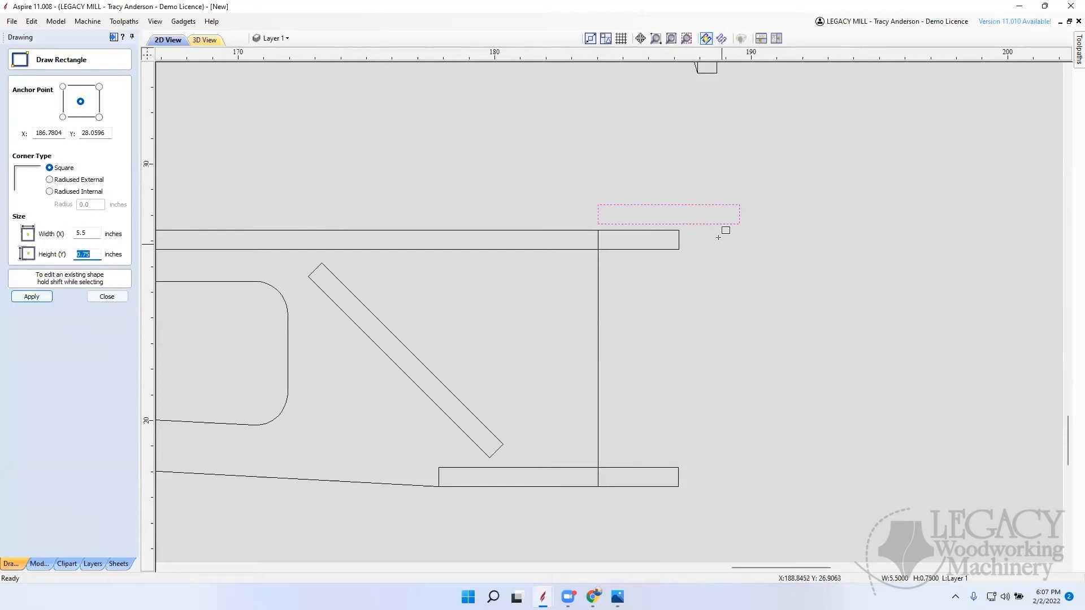
click(107, 297)
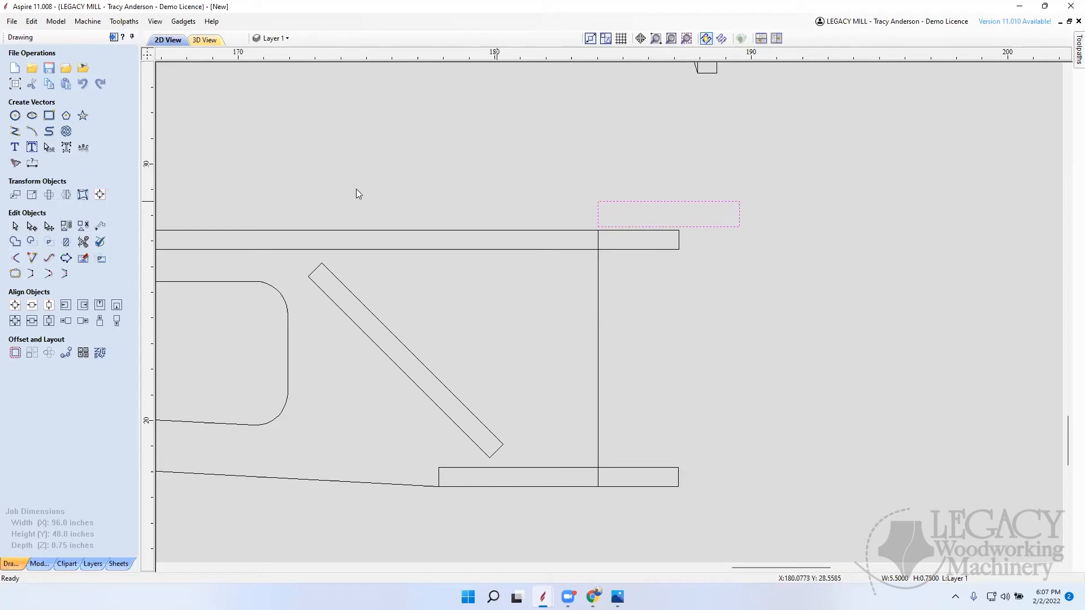
Step: Anchor the 5.5 inch rectangle at its lower-left corner and set its height to 0.75 inch
click(49, 117)
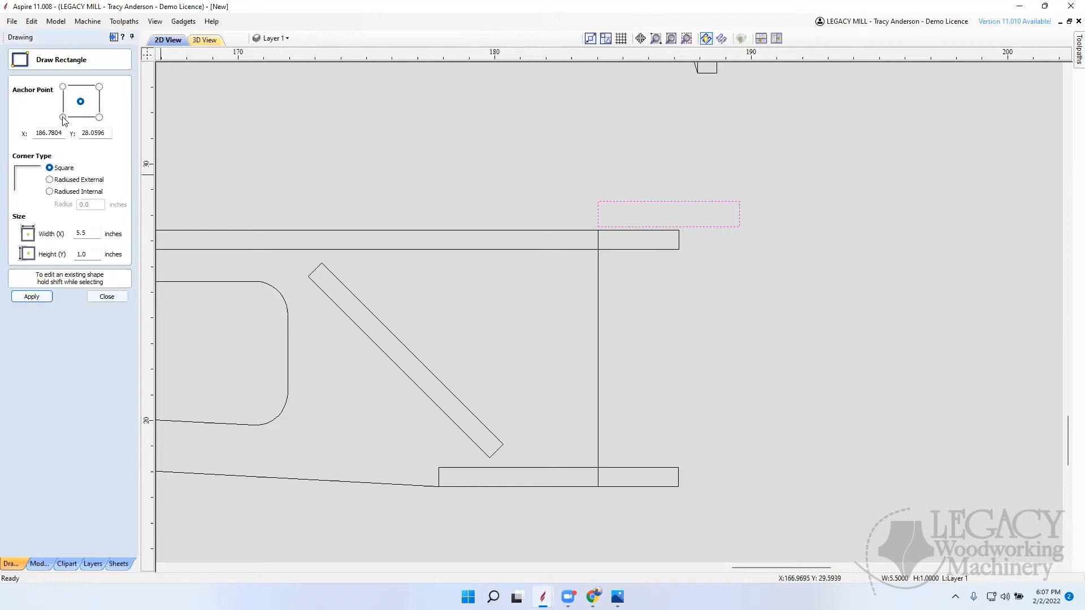
click(63, 117)
click(106, 296)
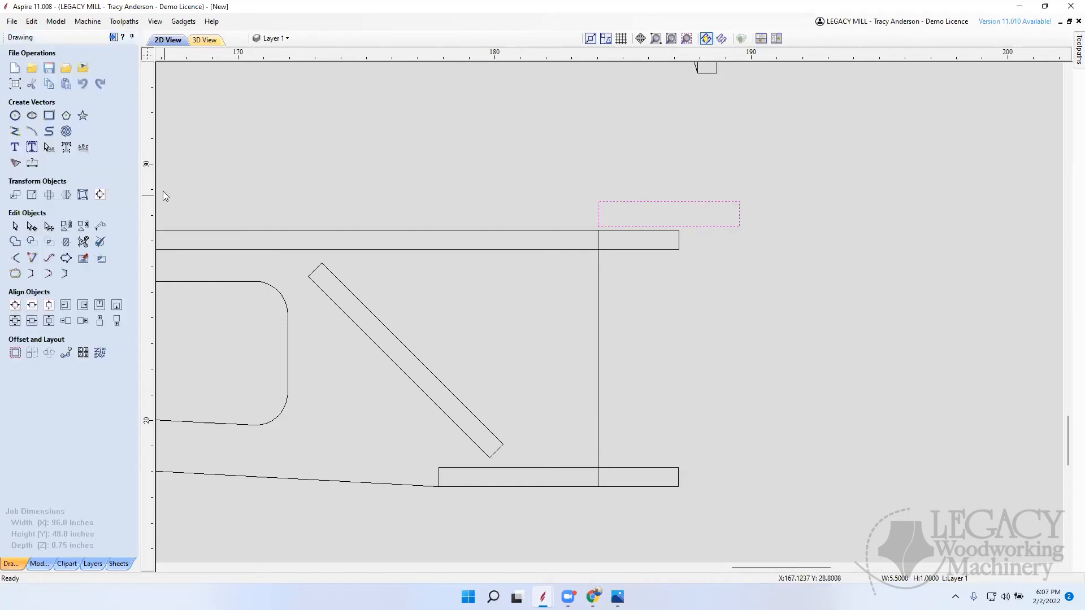
click(49, 115)
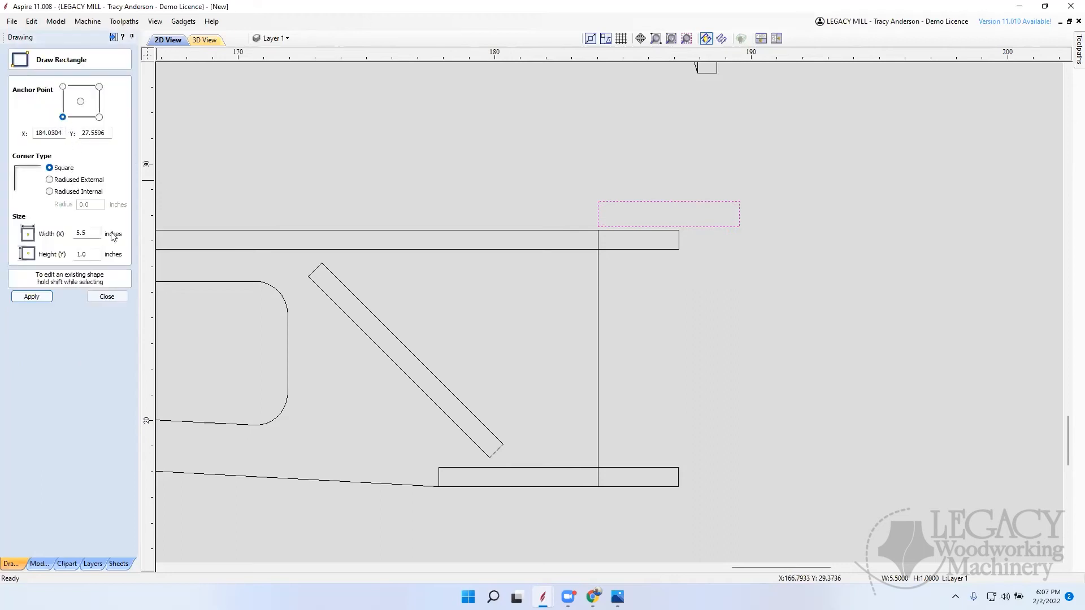
drag(96, 252, 27, 255)
text(.75)
key(Return)
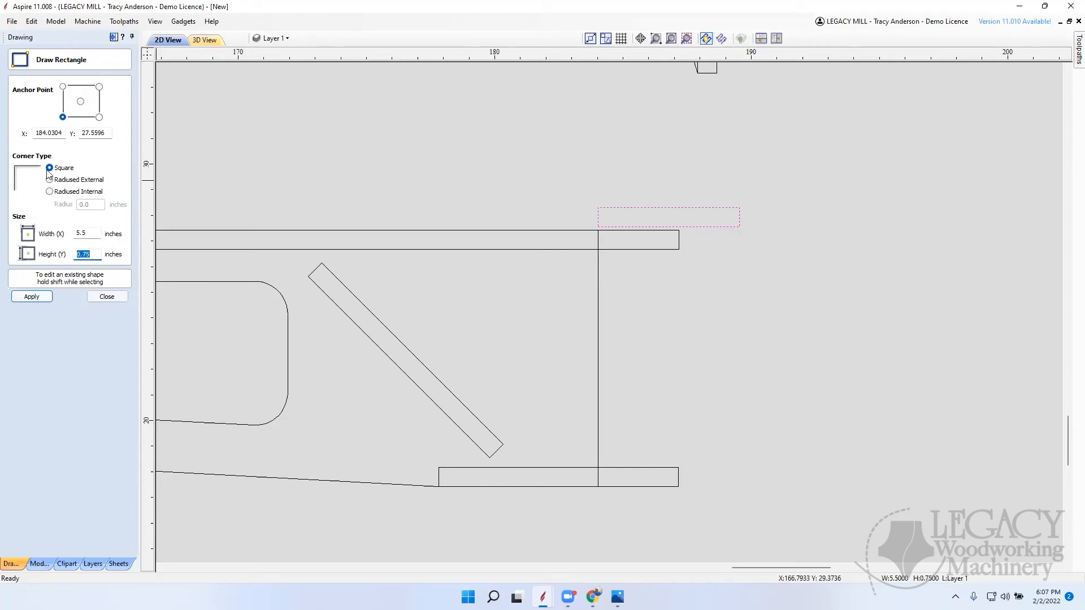
click(108, 297)
Step: Snap the rectangle's lower-left corner onto the upper board at the vertical line, and raise it 0.125 inch with a relative move
scroll(638, 225, up, 3)
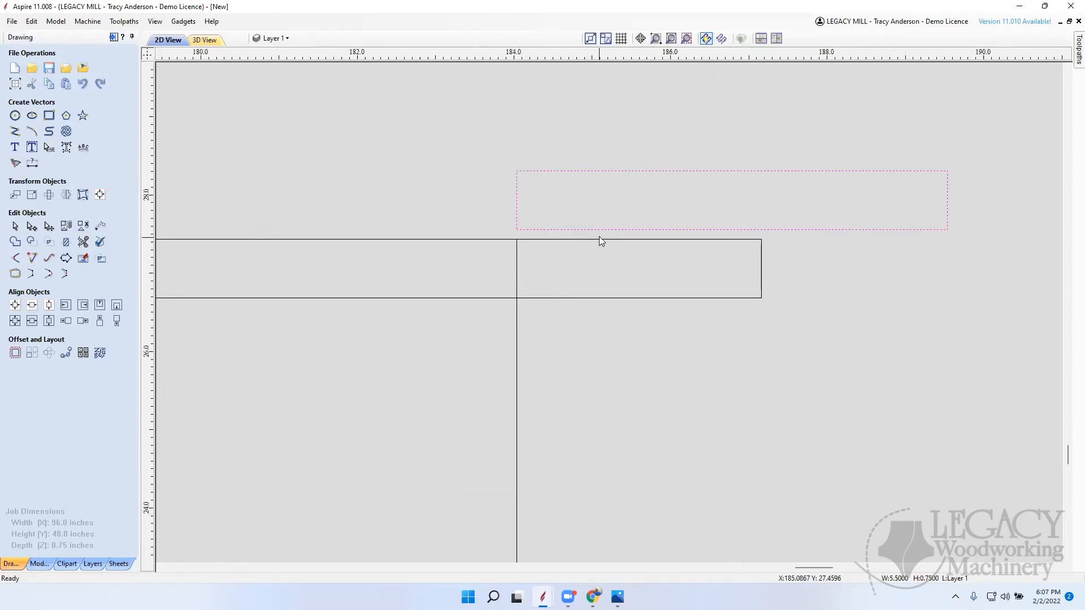
click(543, 229)
drag(543, 230, 521, 239)
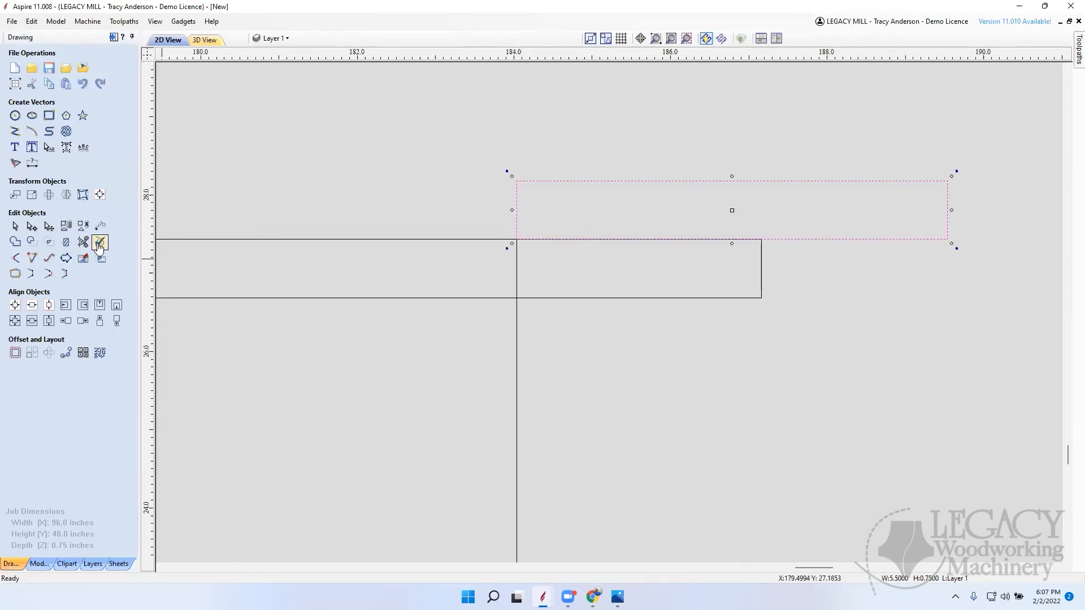
click(16, 195)
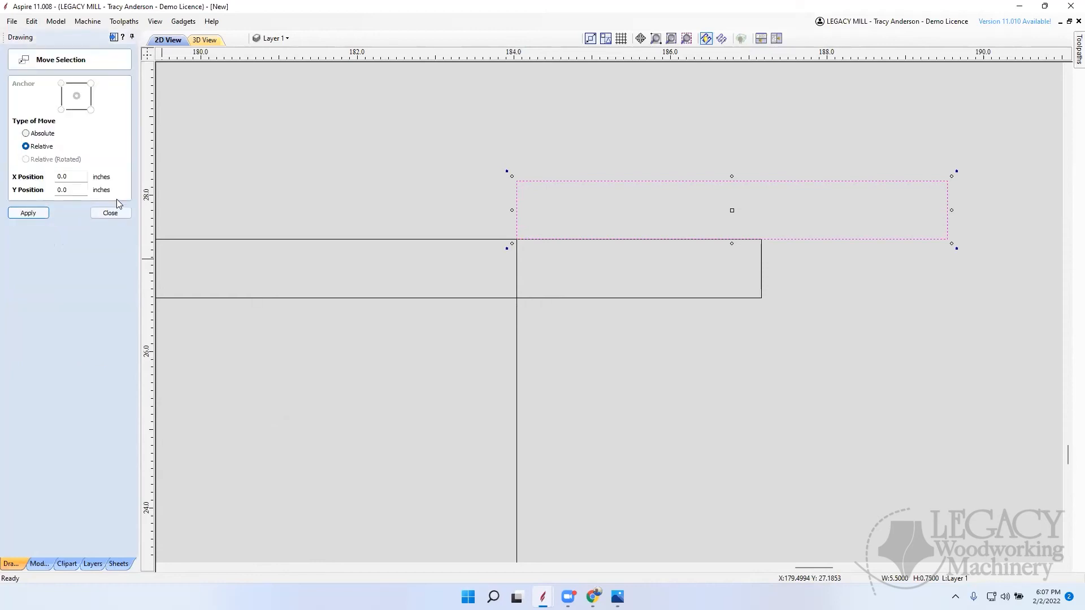
click(82, 190)
text(.125)
key(Return)
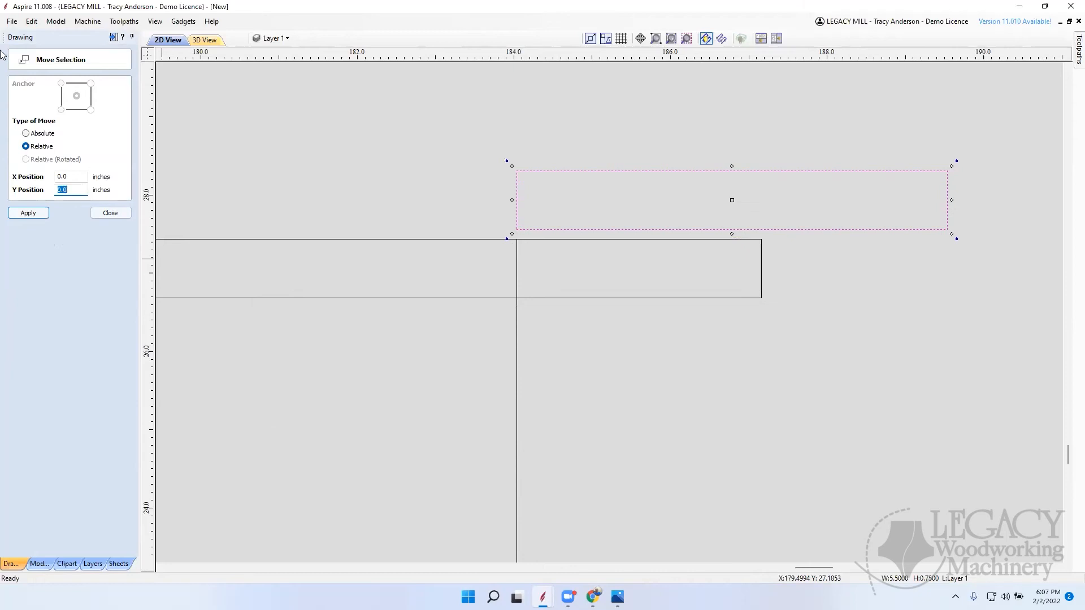
click(111, 213)
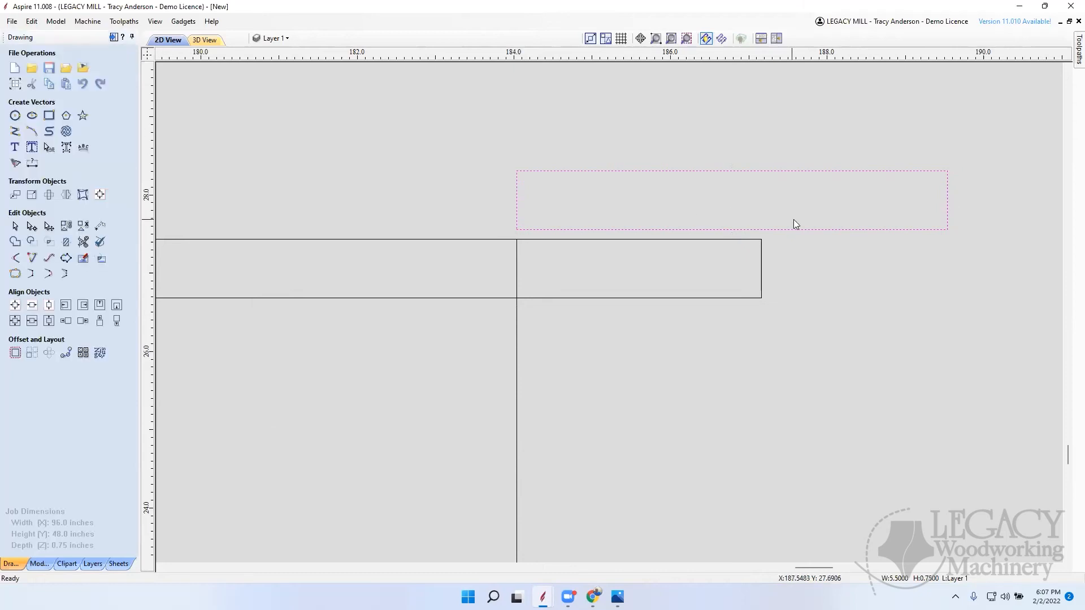
Step: Copy the 5.5 by 0.75 inch rectangle beneath the side-view arm's lower board and snap its upper-left corner to the vertical line's lower end
scroll(738, 220, down, 5)
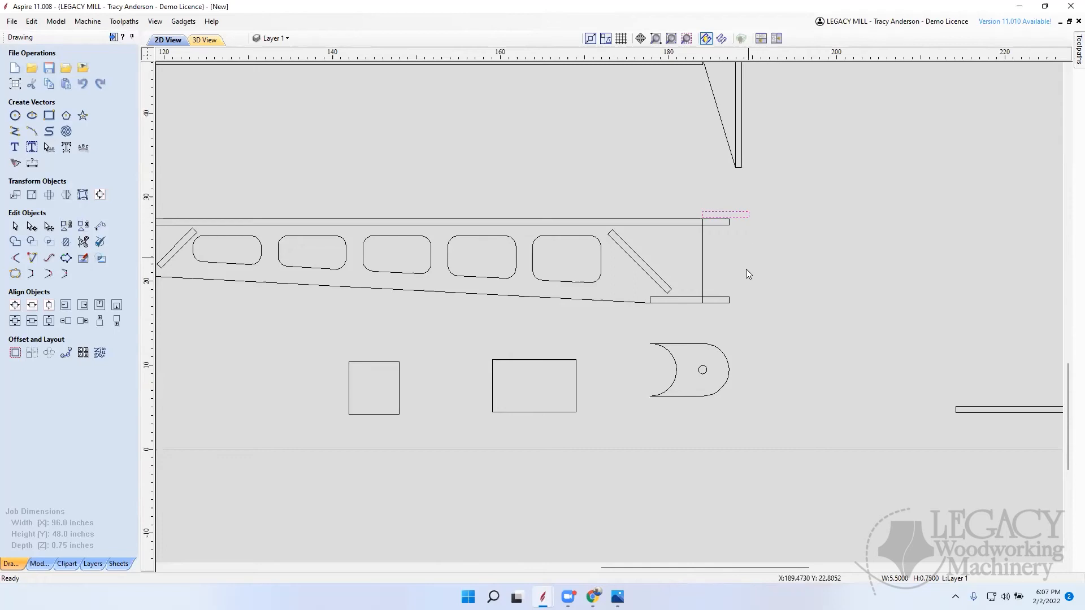
scroll(743, 317, down, 2)
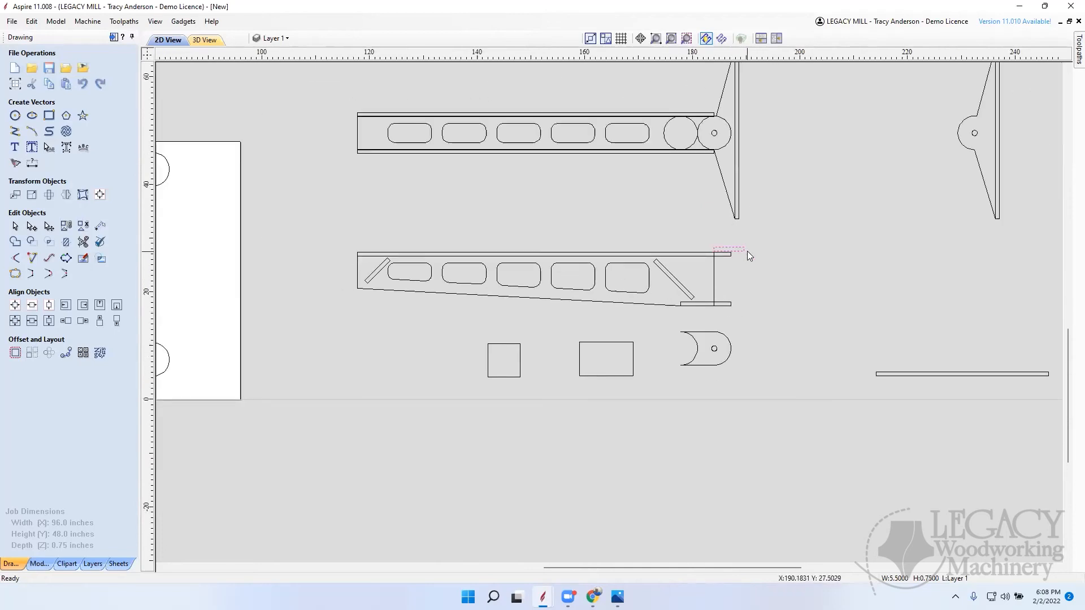
click(732, 249)
drag(733, 247, 733, 315)
scroll(731, 310, up, 5)
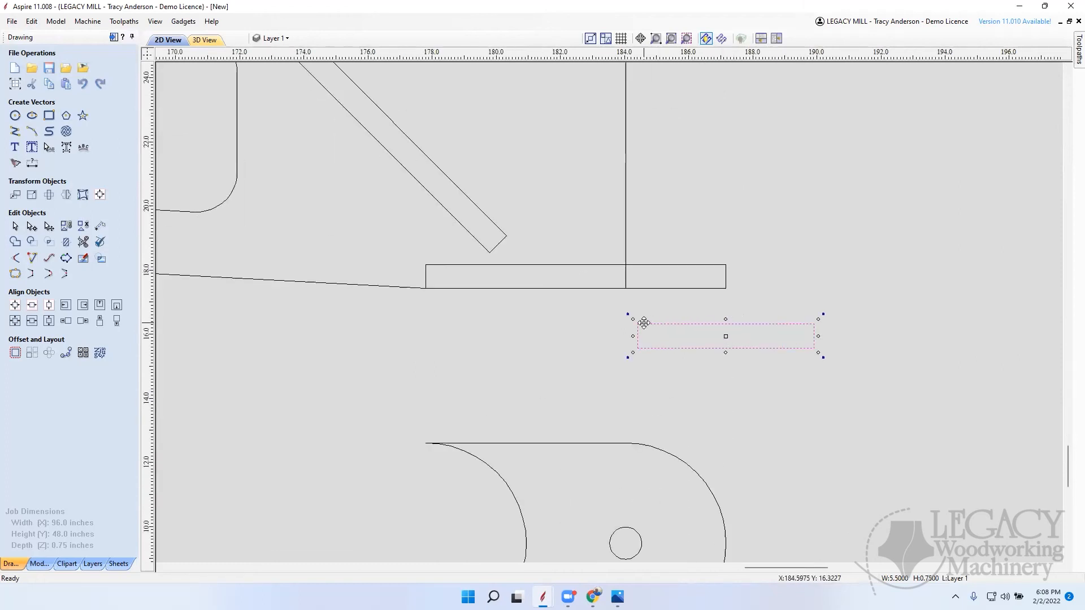
drag(636, 320, 624, 285)
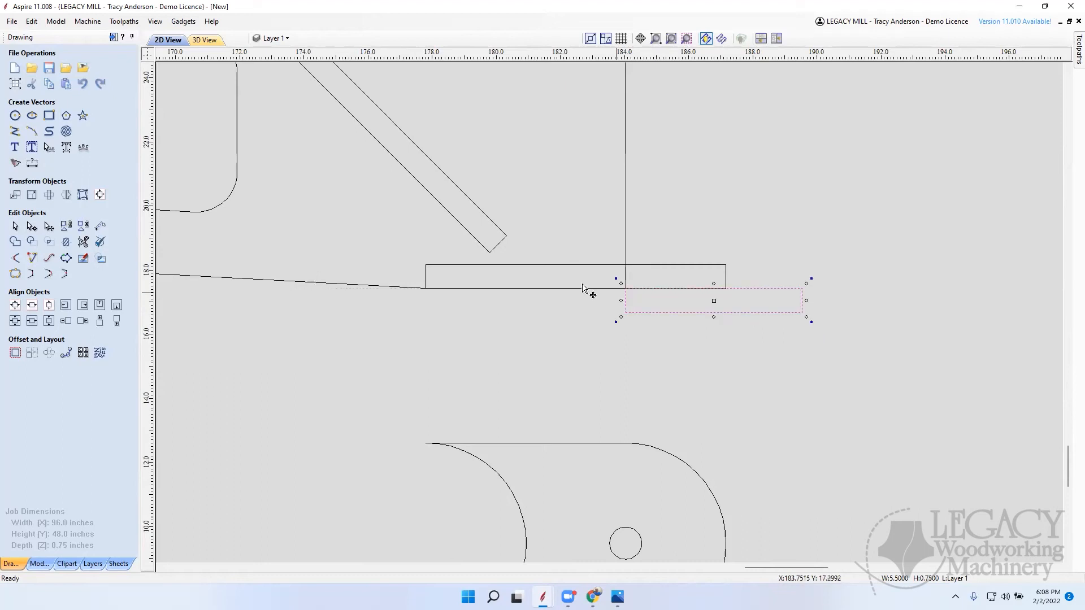
Step: Move the lower rectangle 0.125 inch downward with a relative move, leaving its X position unchanged
click(15, 195)
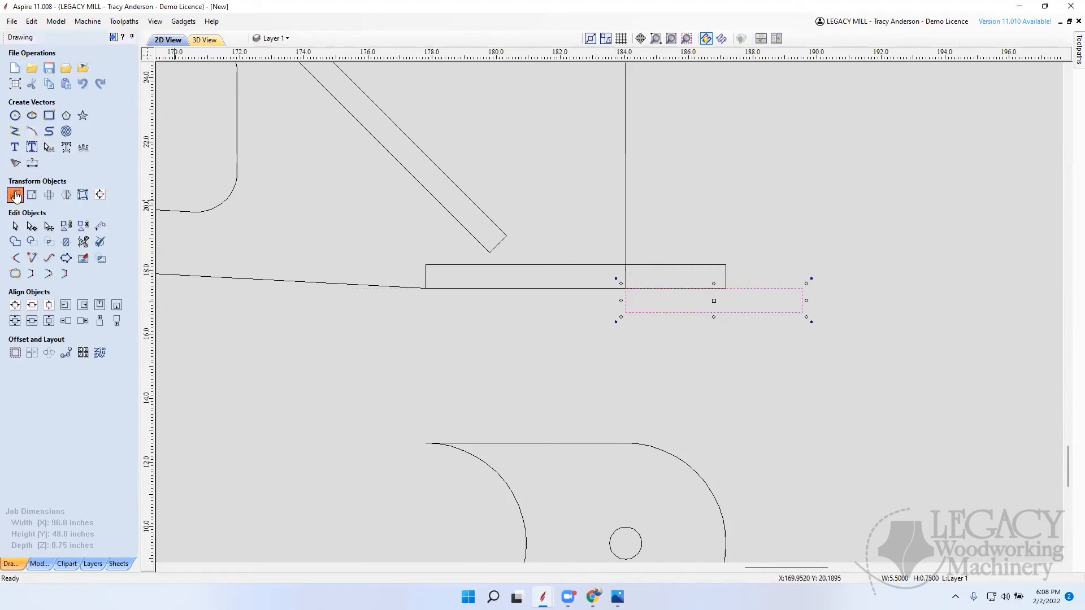
double_click(74, 190)
text(-)
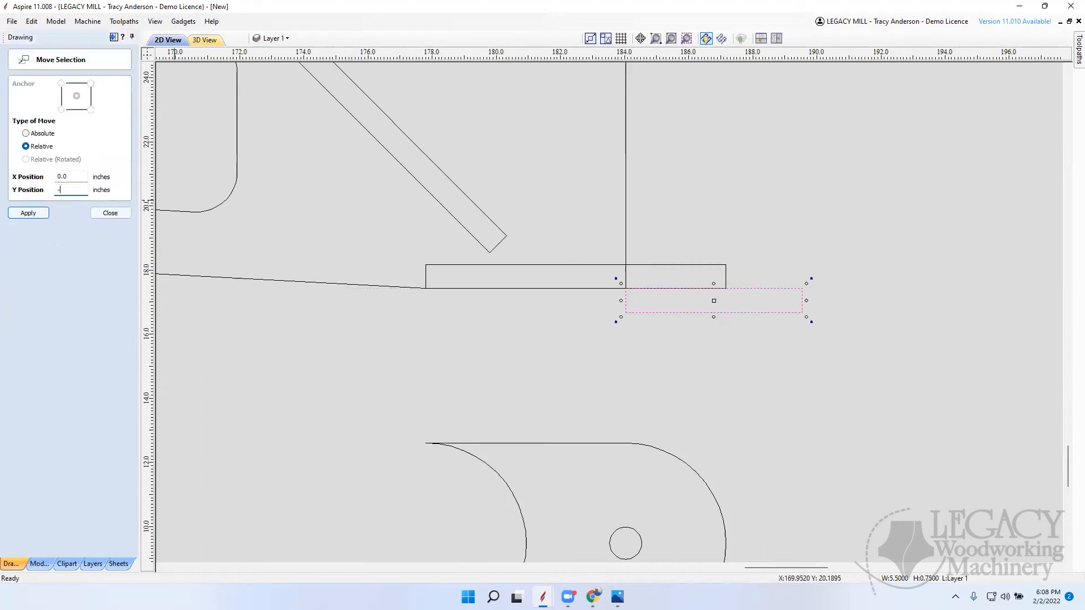
text(.1)
key(Return)
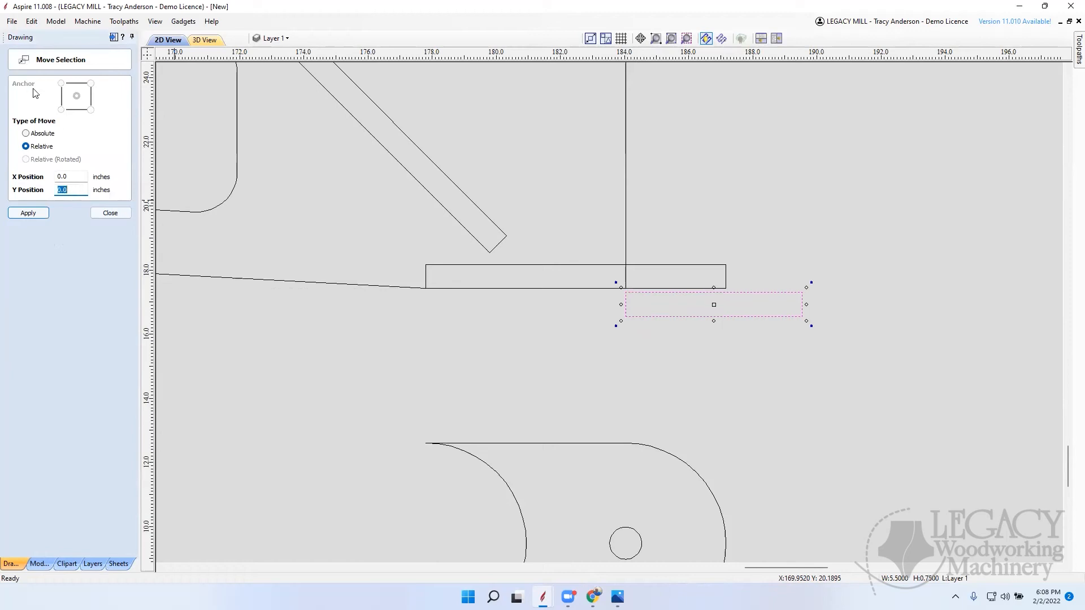
click(111, 213)
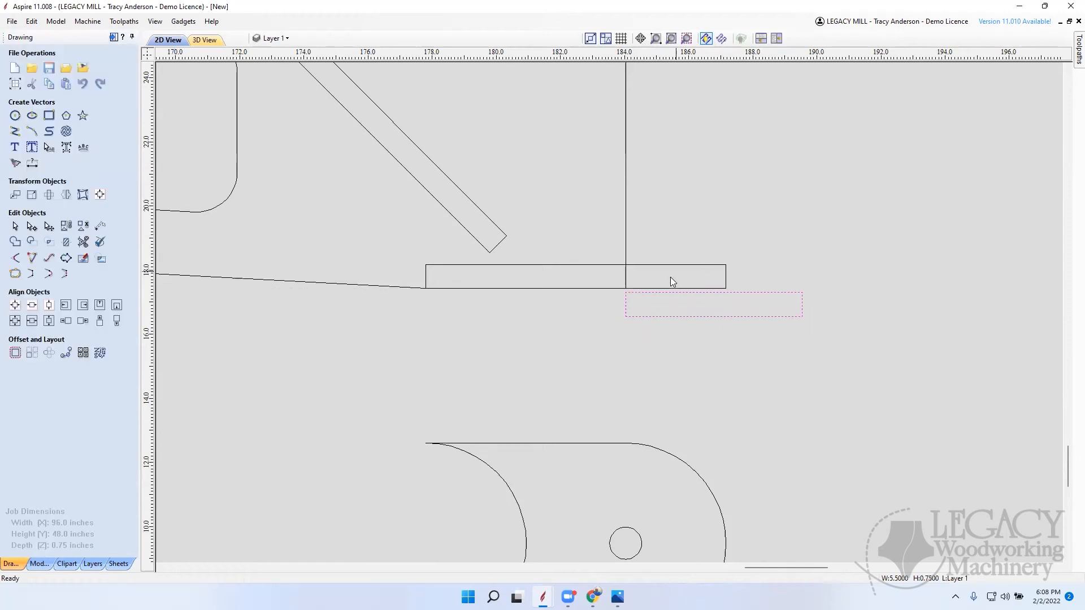
Step: Draw a square-cornered rectangle about 1.2 by 10.25 inches between the outer ends of the upper and lower 5.5 inch pieces
key(F3)
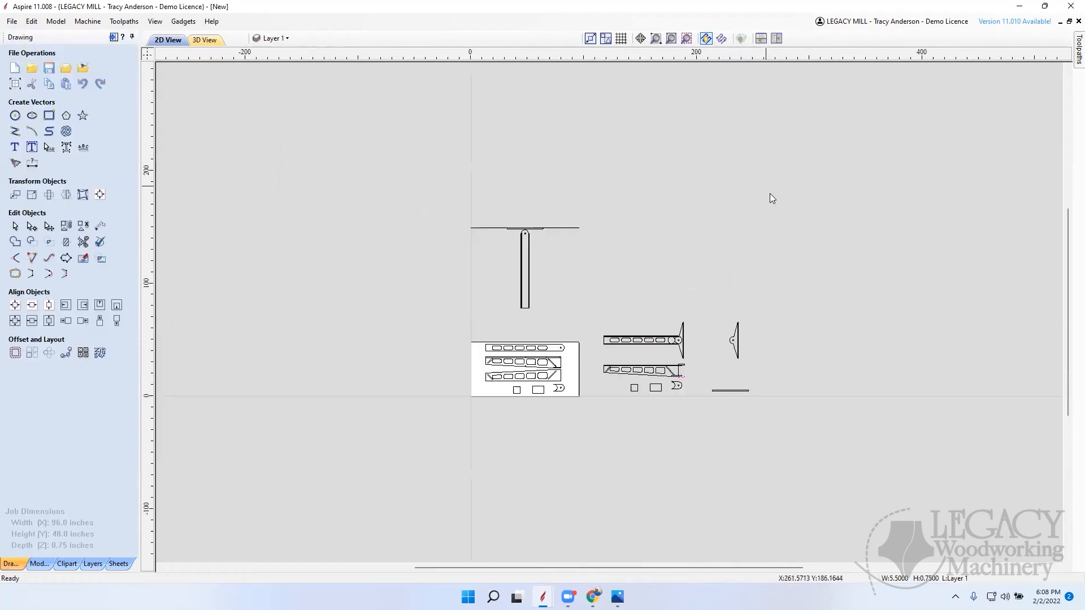
scroll(737, 335, up, 2)
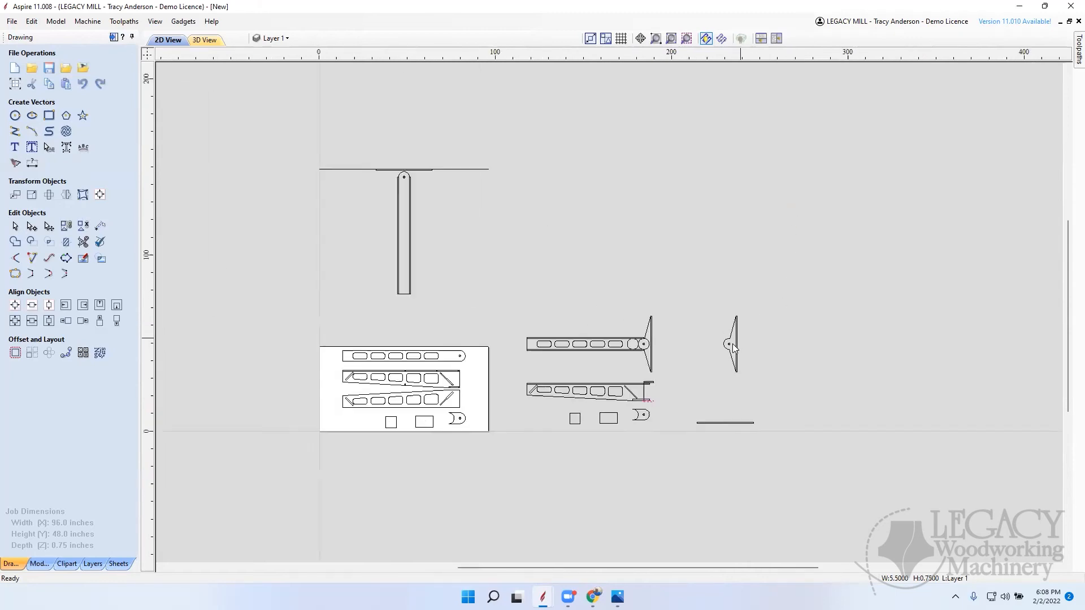
scroll(736, 345, down, 1)
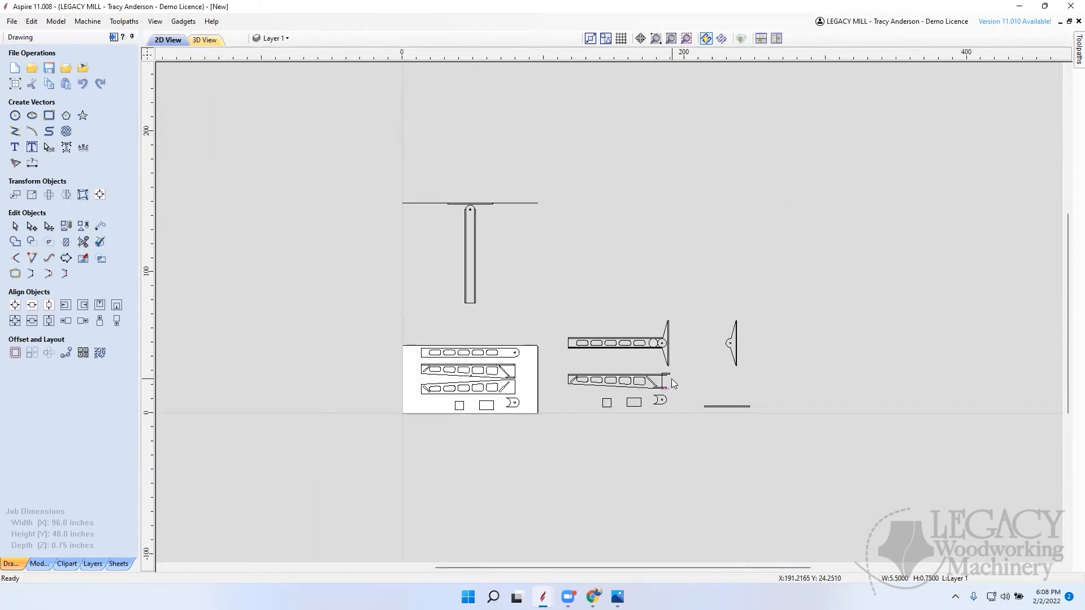
scroll(671, 378, up, 2)
scroll(667, 368, up, 4)
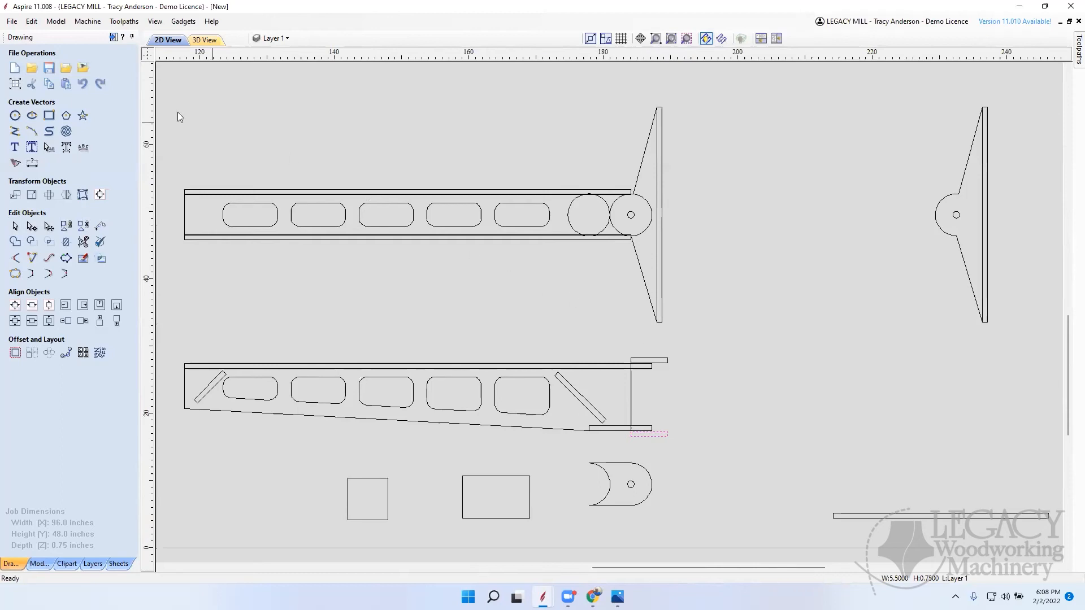
click(51, 117)
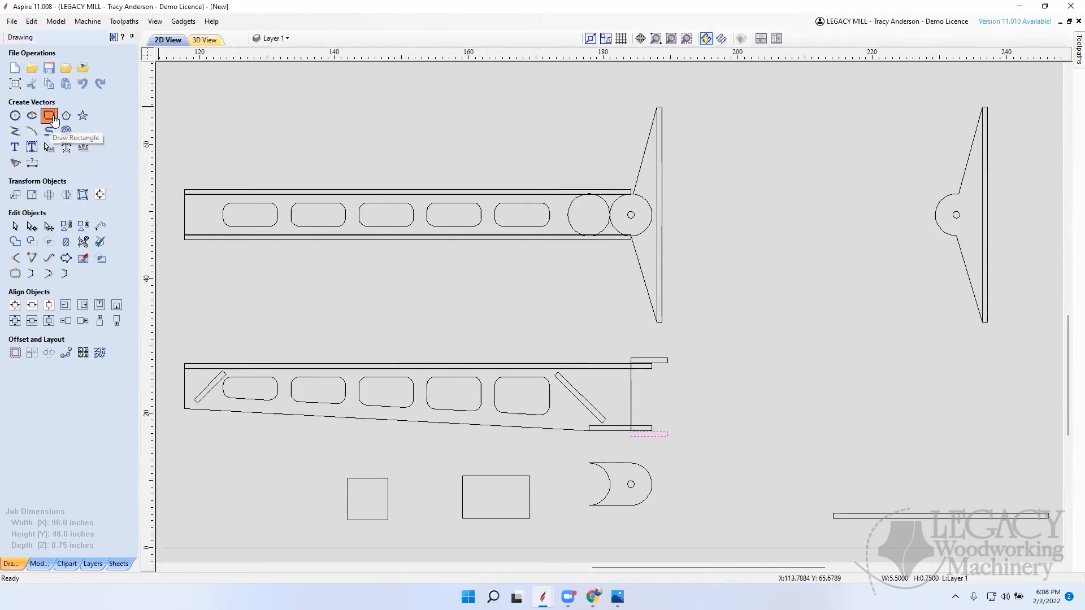
mouse_move(673, 363)
mouse_down()
mouse_move(668, 419)
mouse_move(659, 362)
mouse_up()
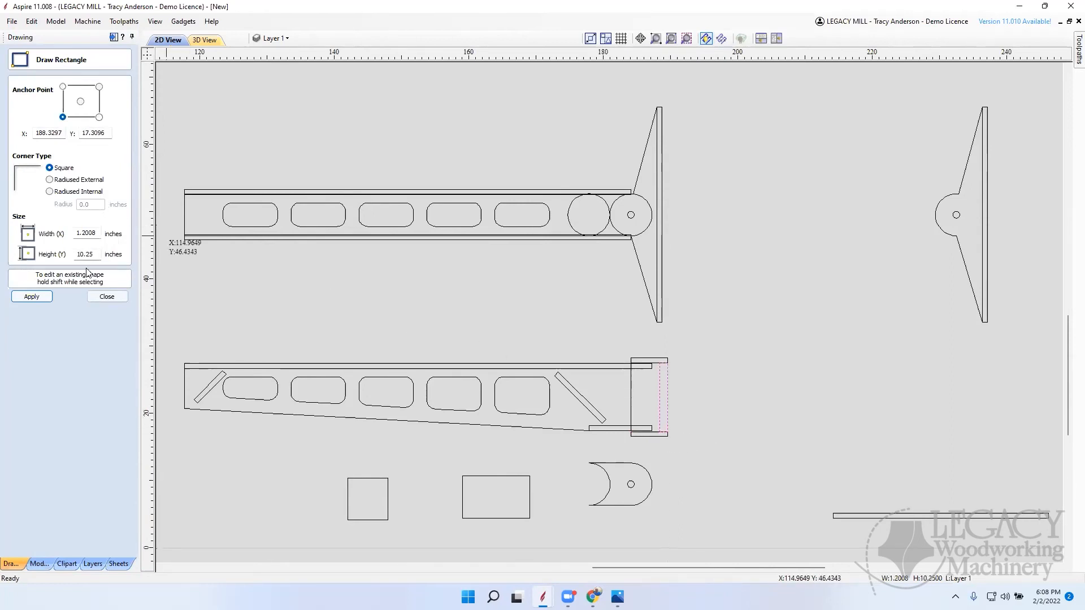
Step: Set the new upright rectangle's width to 0.75 inch
double_click(94, 254)
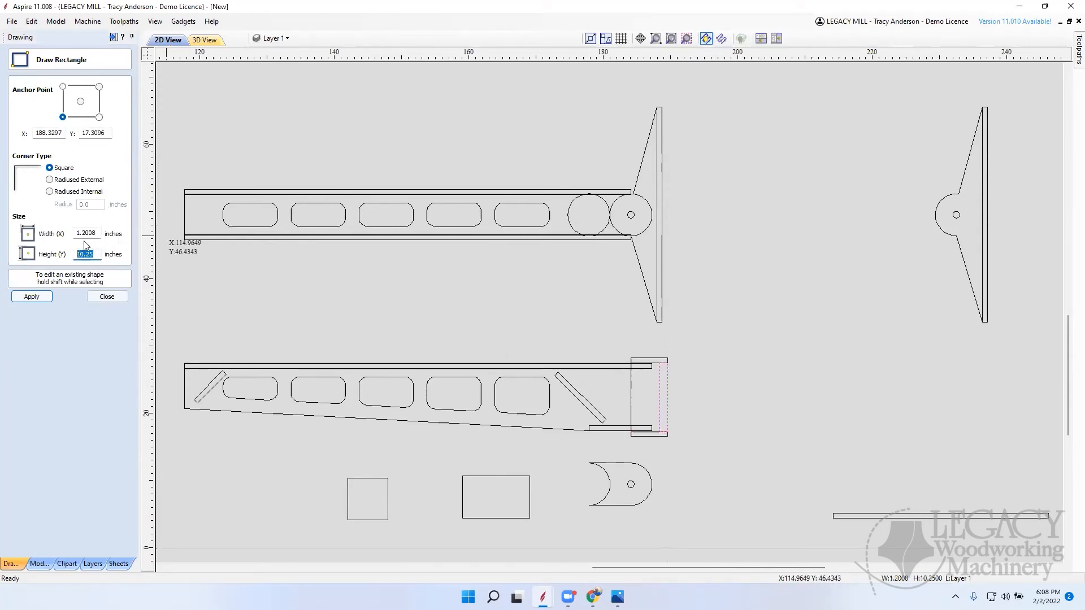
double_click(100, 233)
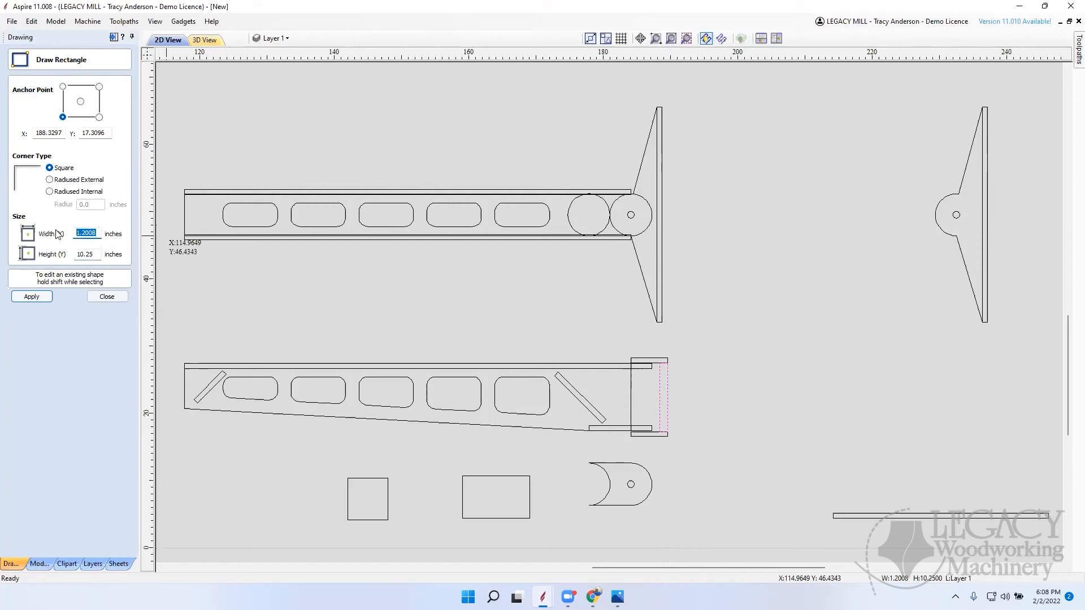
text(.75)
key(Return)
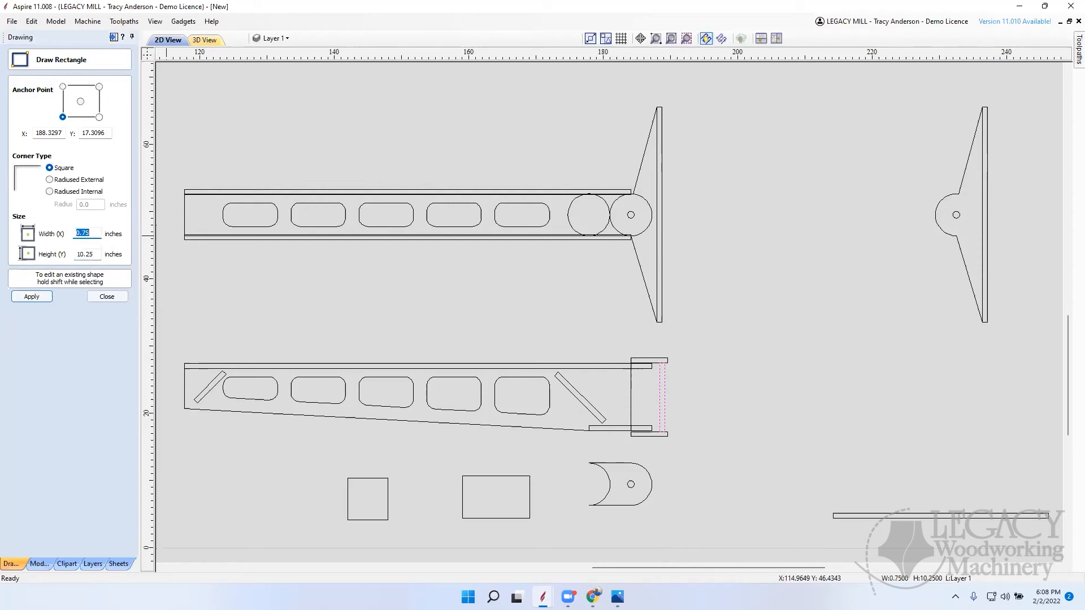
click(110, 297)
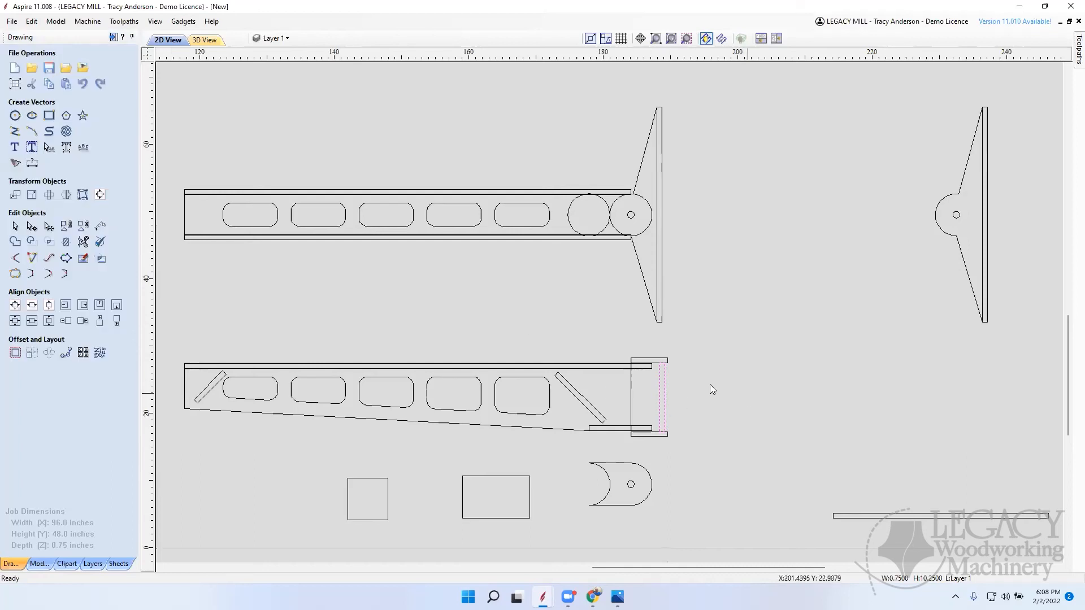
Step: Snap the upright strip's upper-right corner to the upper 5.5 inch piece's lower-right corner so their outer edges align
scroll(661, 372, up, 4)
click(674, 355)
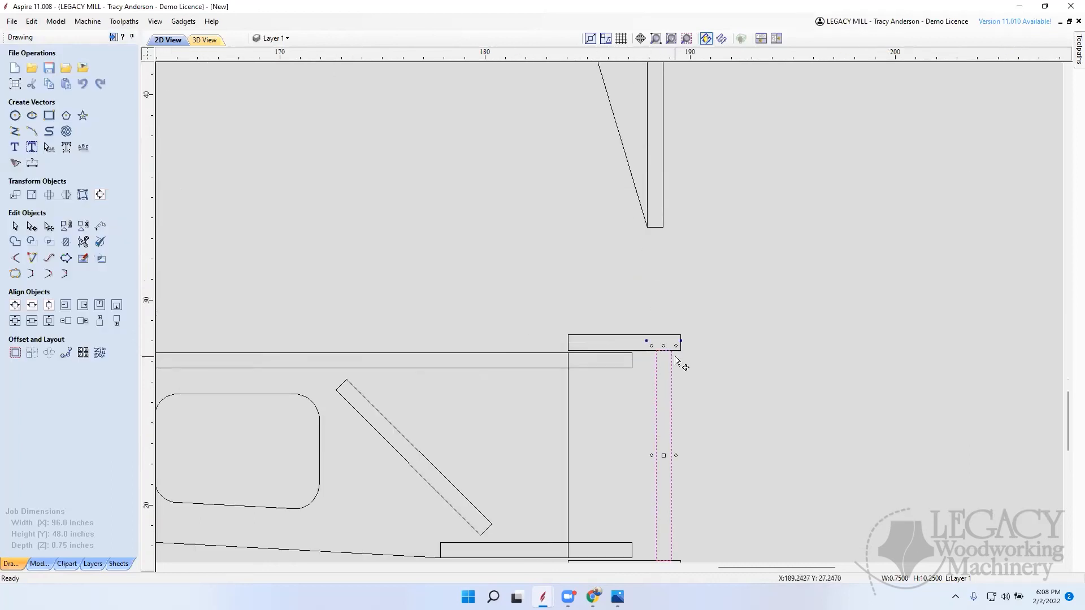
drag(673, 351, 682, 351)
click(738, 357)
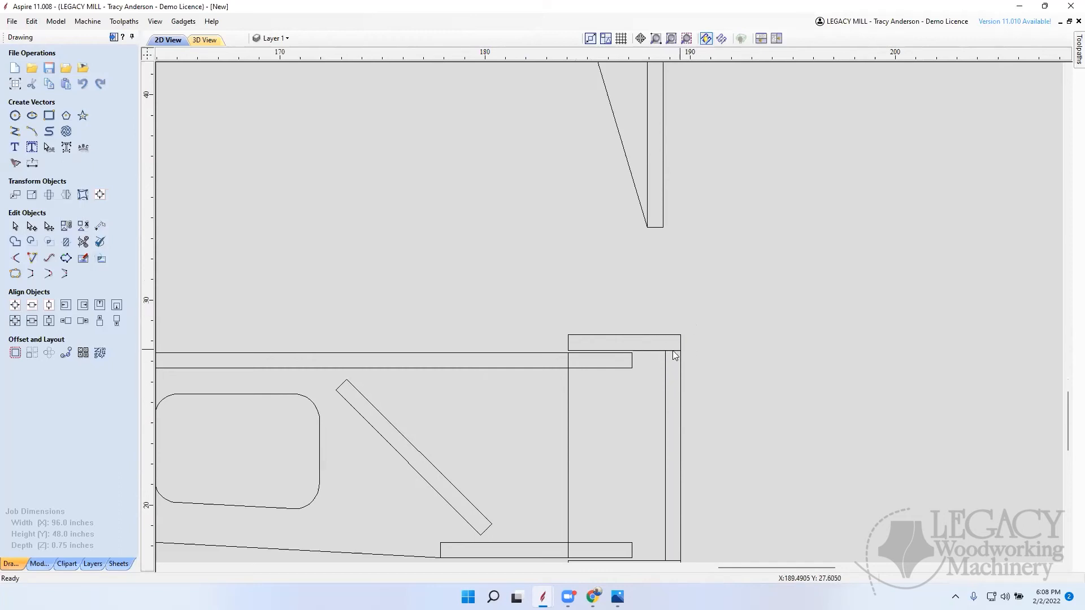
Step: Set the upright strip's height to 10.5 inches, keeping its lower-left corner anchored
click(667, 371)
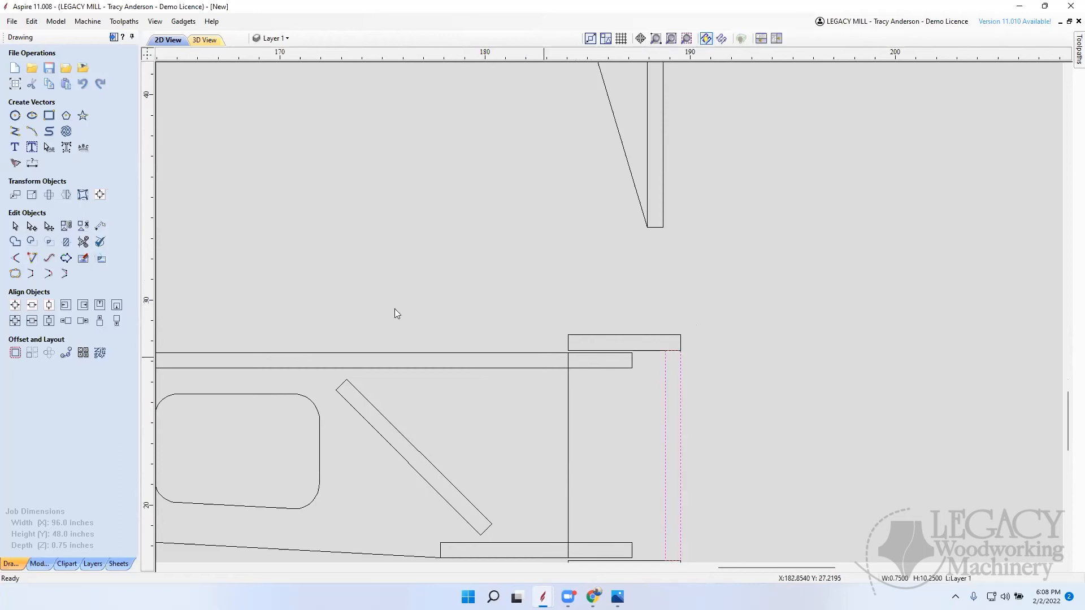
click(50, 116)
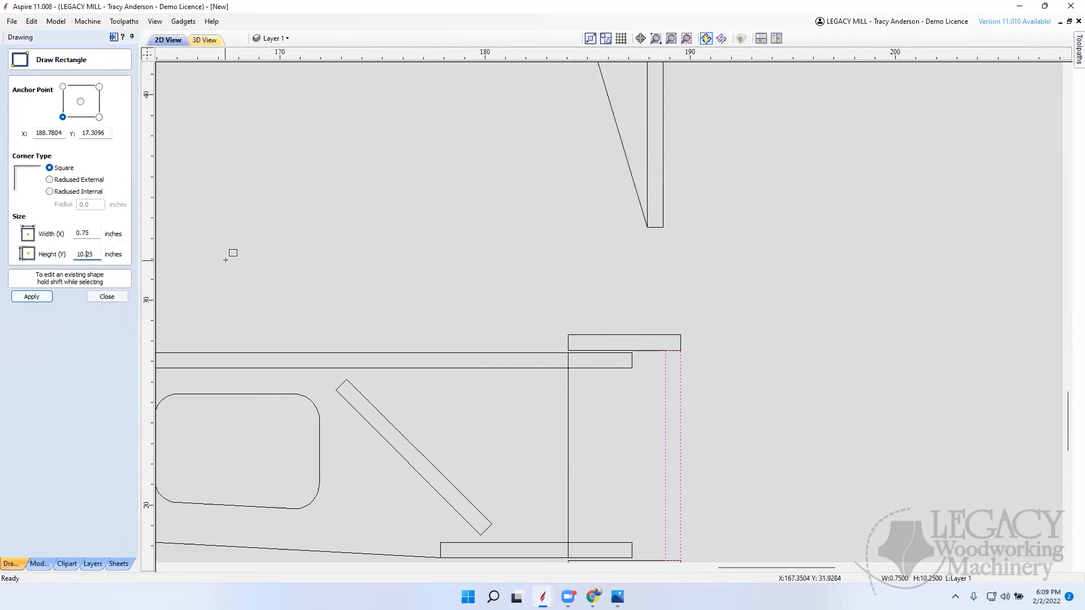
key(BackSpace)
click(42, 299)
click(101, 297)
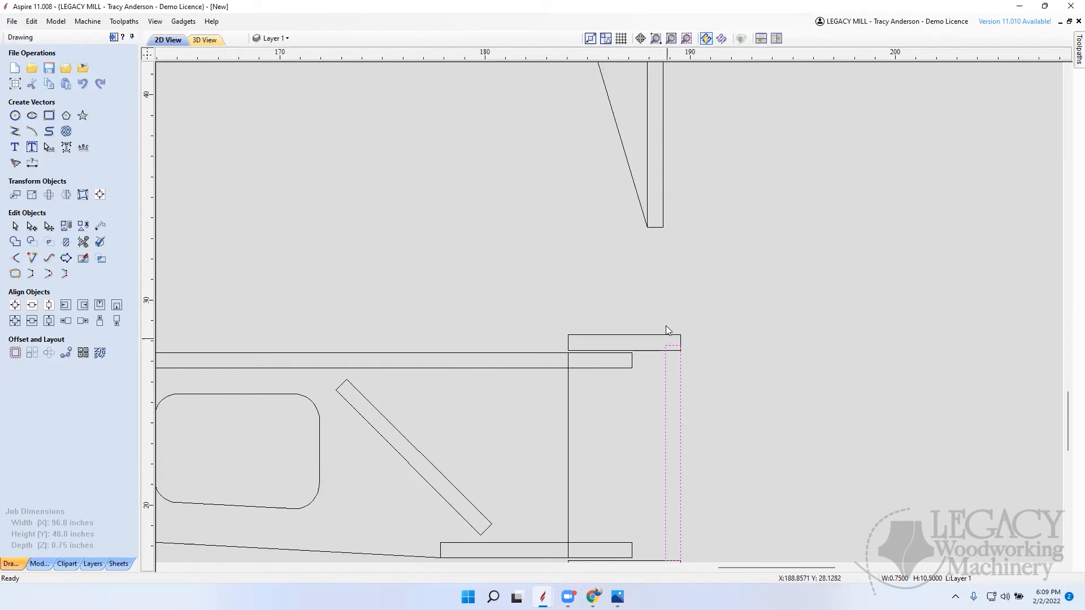
Step: Set the upright strip's height to 10.5 inches from its centre anchor so it extends equally into the upper and lower 5.5 inch pieces
scroll(674, 352, down, 4)
scroll(672, 379, up, 5)
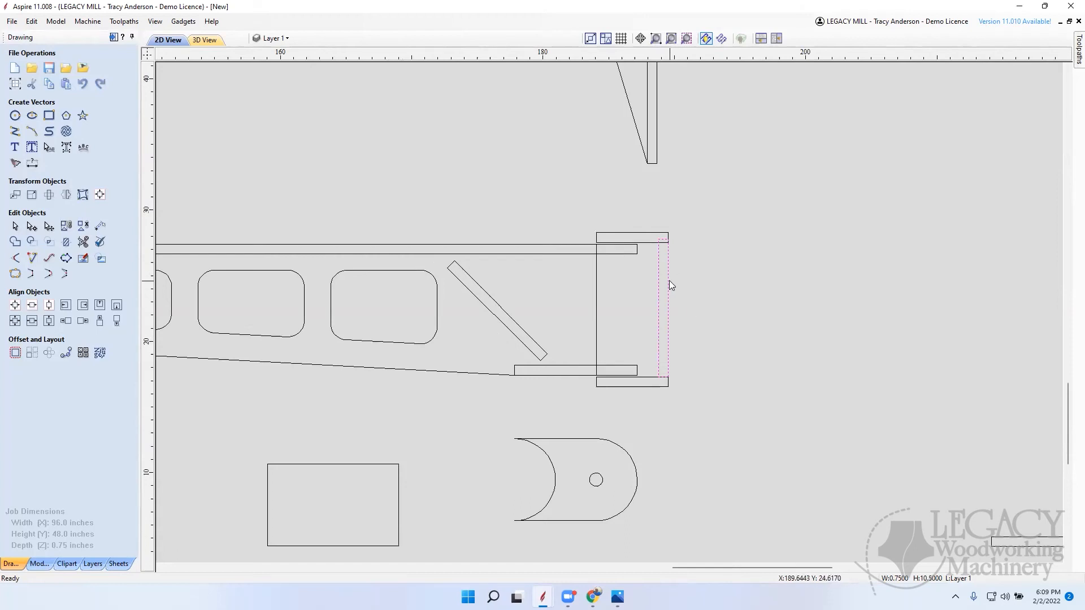
click(49, 116)
click(81, 102)
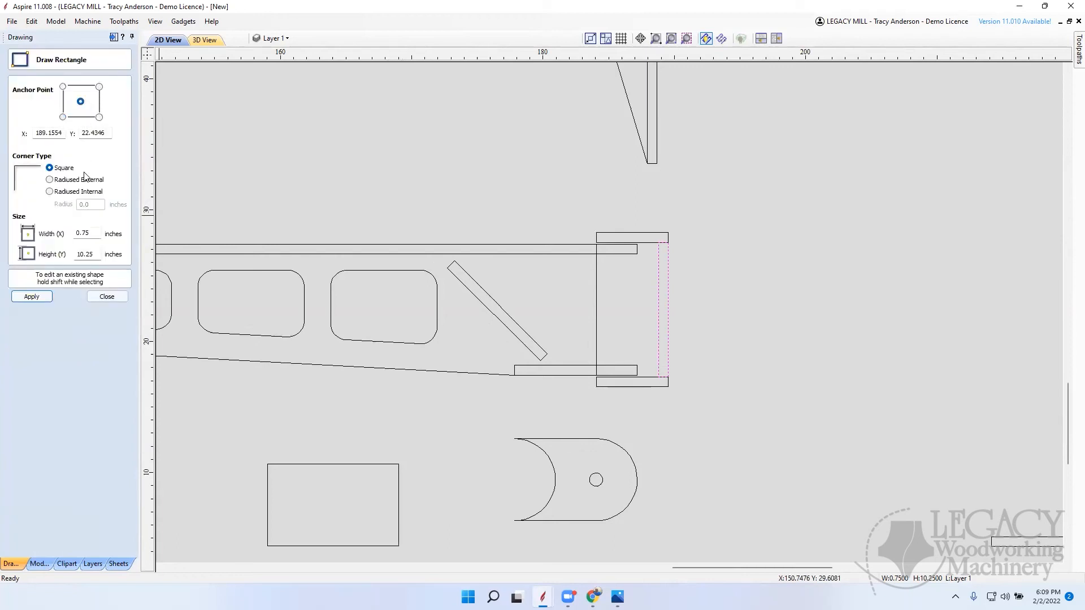
click(88, 254)
key(BackSpace)
click(32, 297)
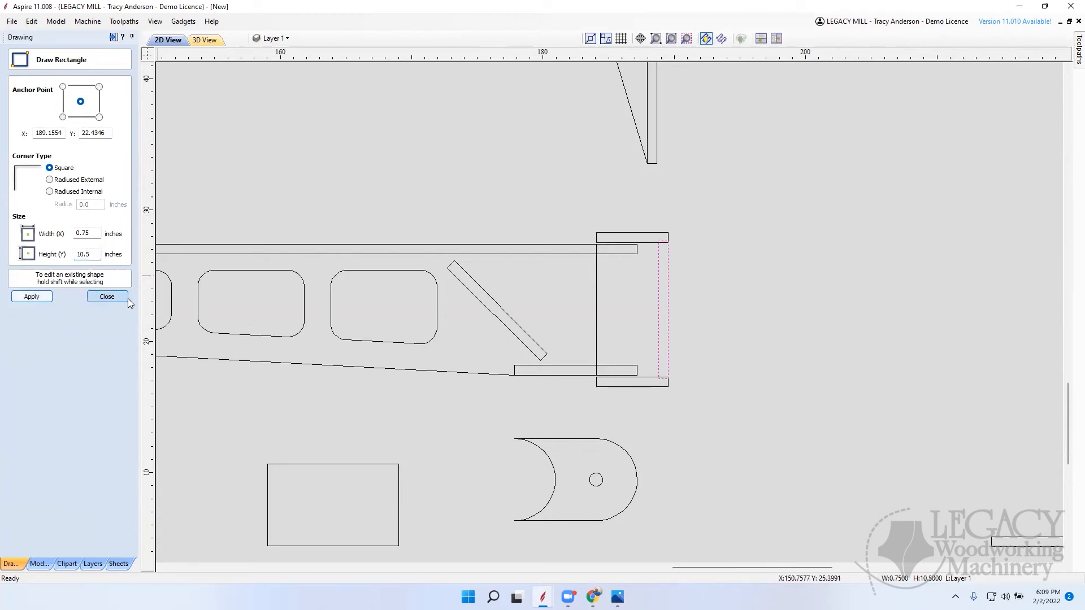
click(108, 297)
scroll(647, 382, up, 3)
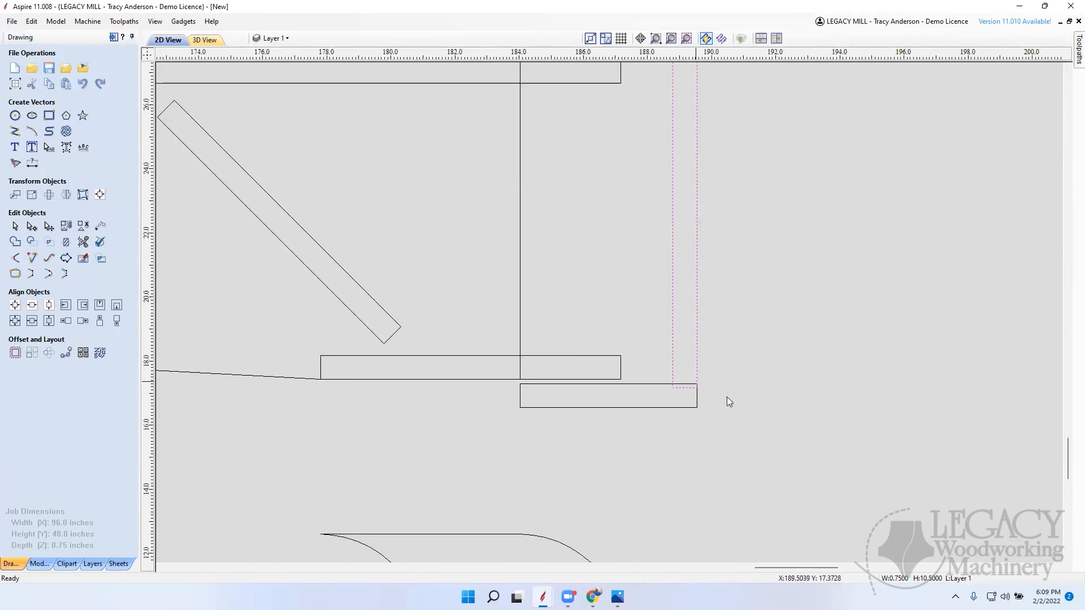
scroll(688, 257, down, 3)
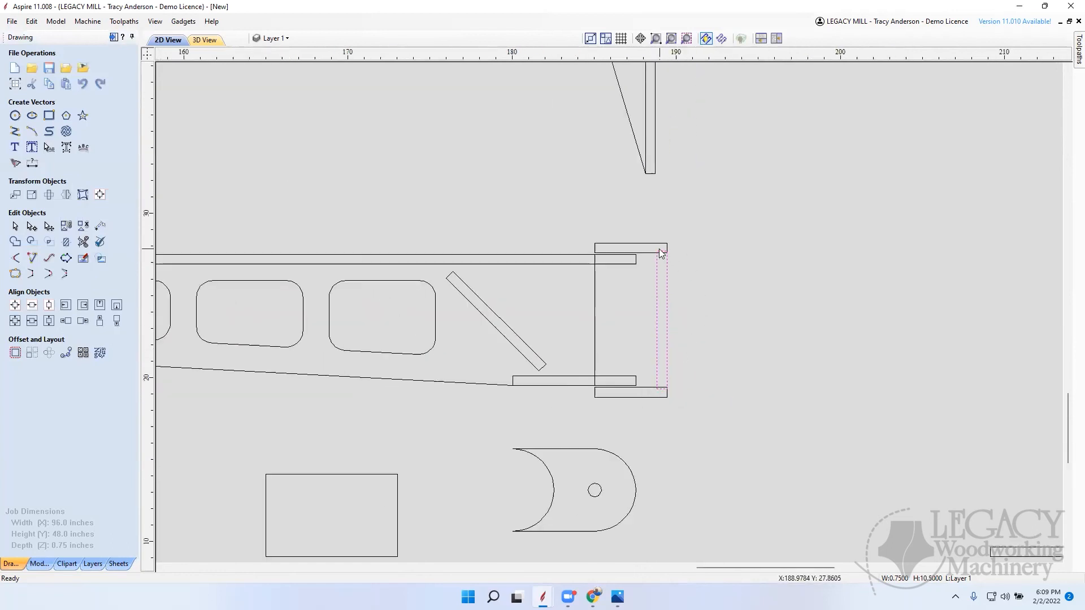
scroll(671, 298, up, 2)
scroll(672, 282, down, 3)
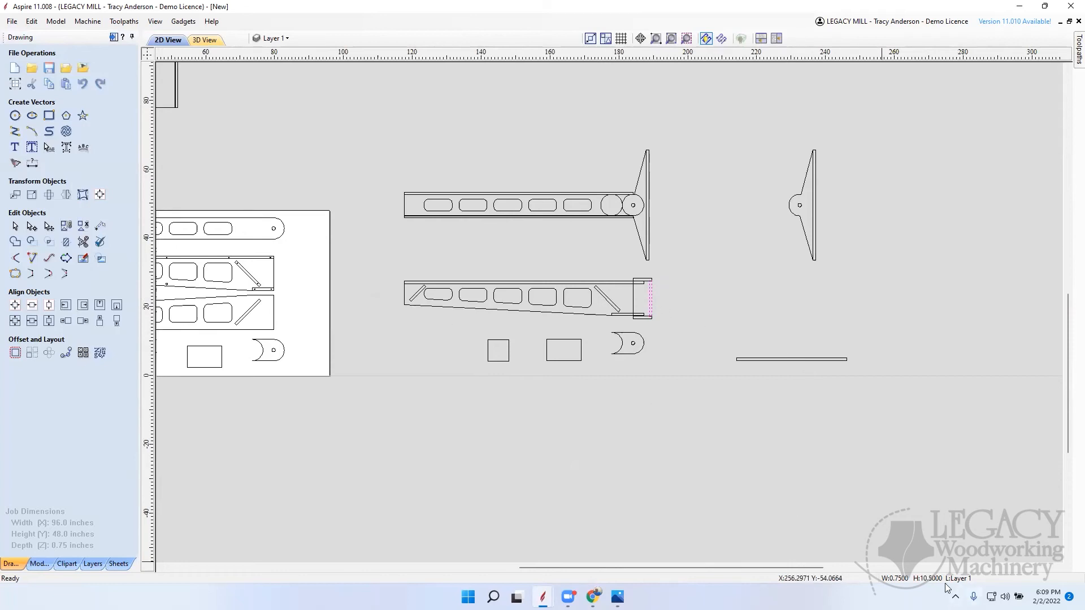
Step: Set the height of the separate horizontal 32 inch strip below the pivot bracket to 10.5 inches
click(800, 359)
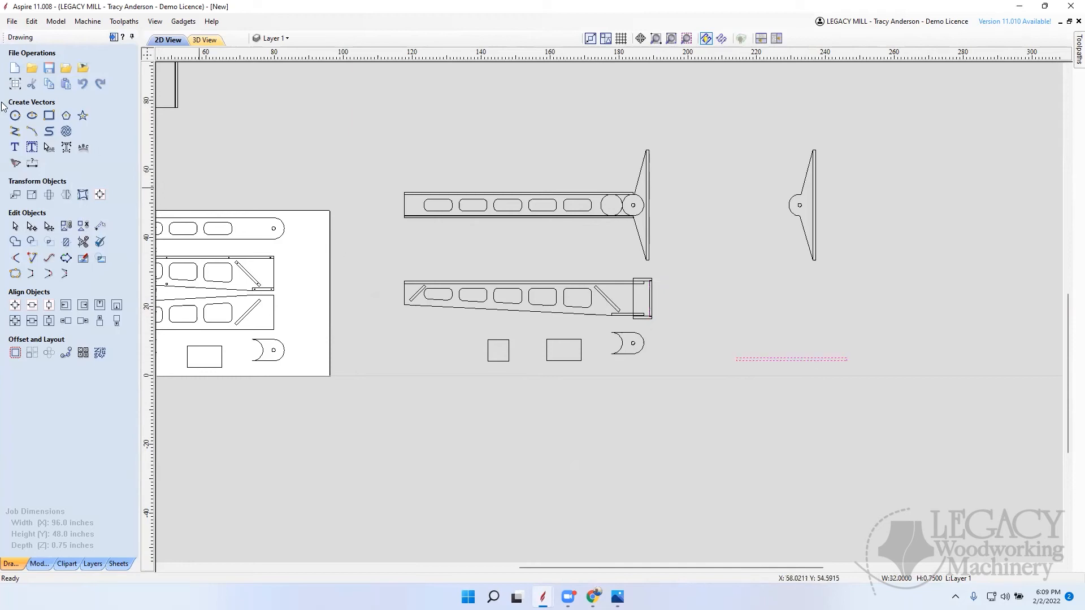
click(49, 115)
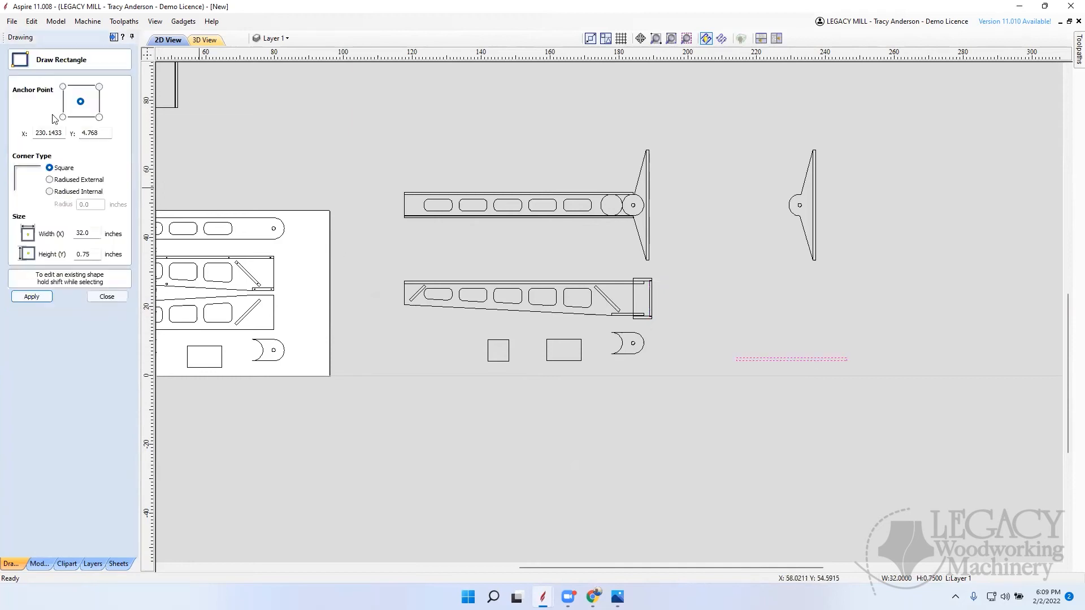
drag(100, 256, 42, 261)
text(10.5)
key(Return)
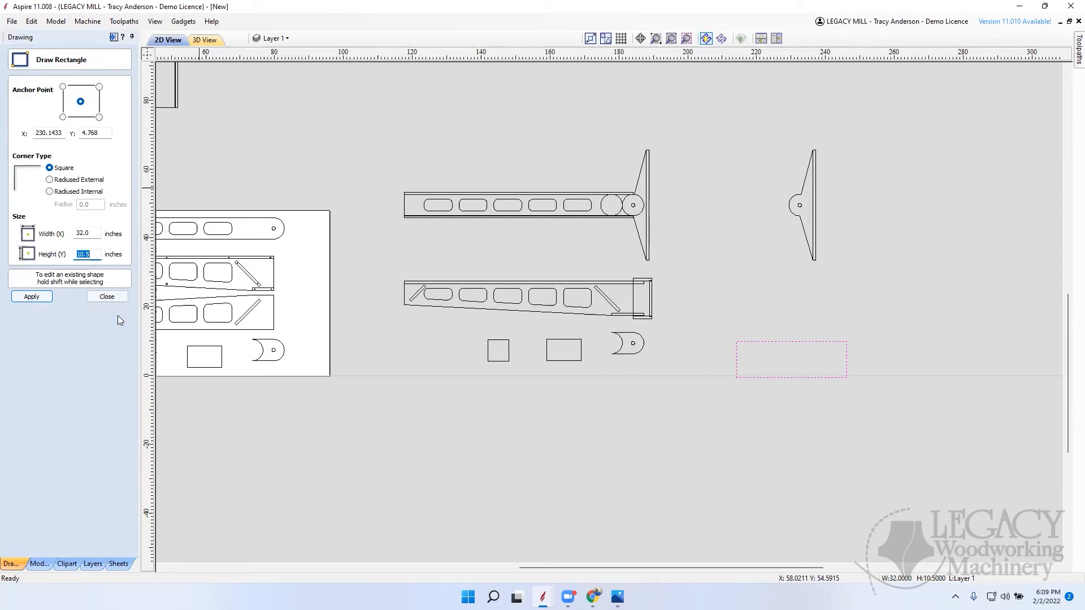
click(107, 296)
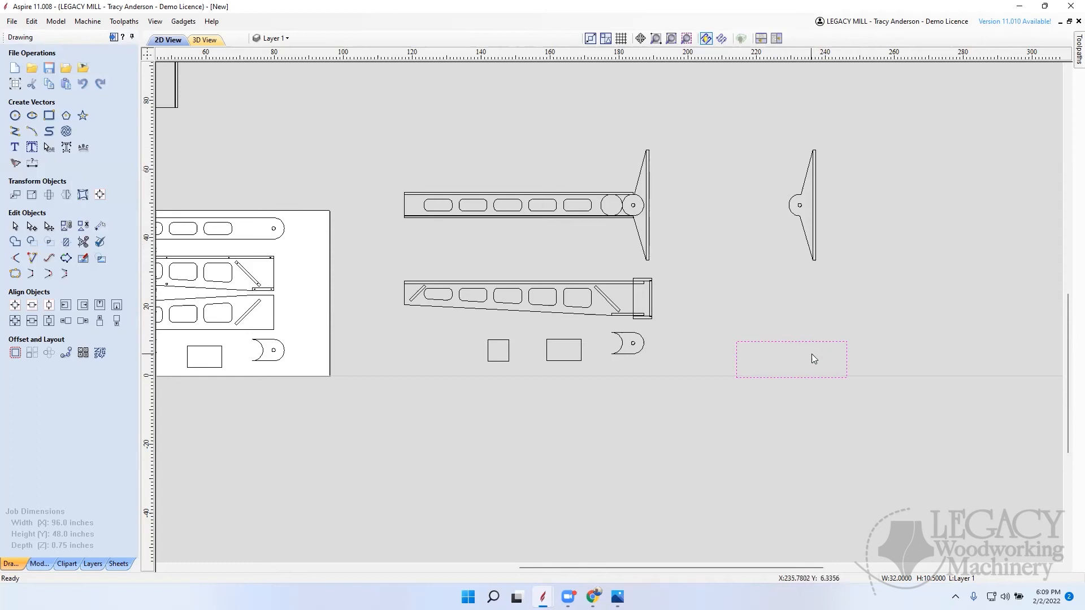
Step: Move the 32 by 10.5 inch rectangle onto the material sheet, into the empty lower-left area beside the small square
click(804, 394)
click(788, 379)
click(794, 360)
drag(794, 356, 215, 382)
scroll(494, 133, down, 5)
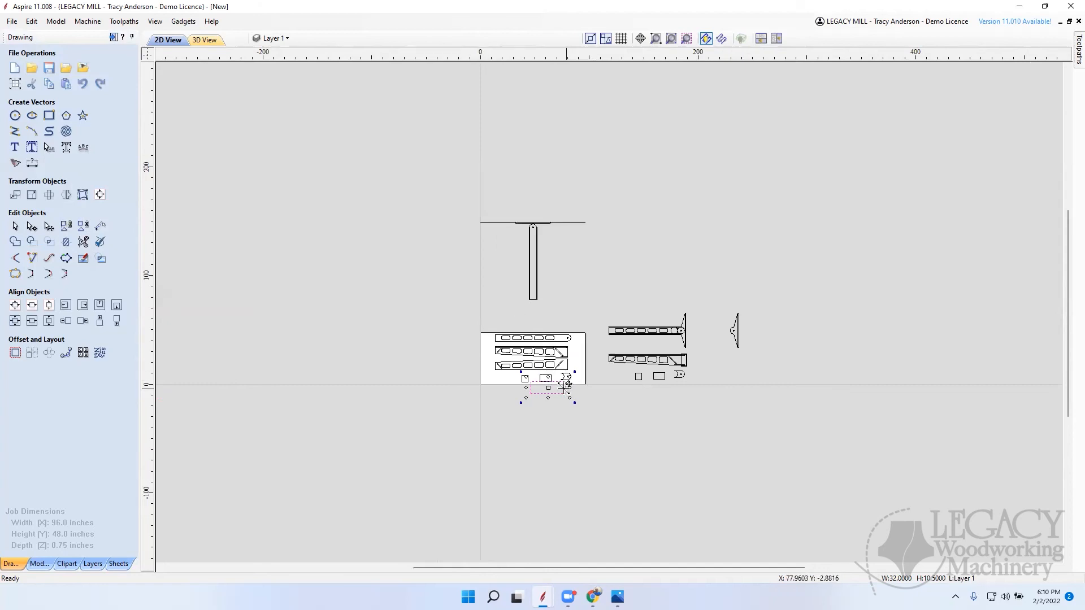
scroll(556, 384, up, 2)
scroll(556, 385, up, 1)
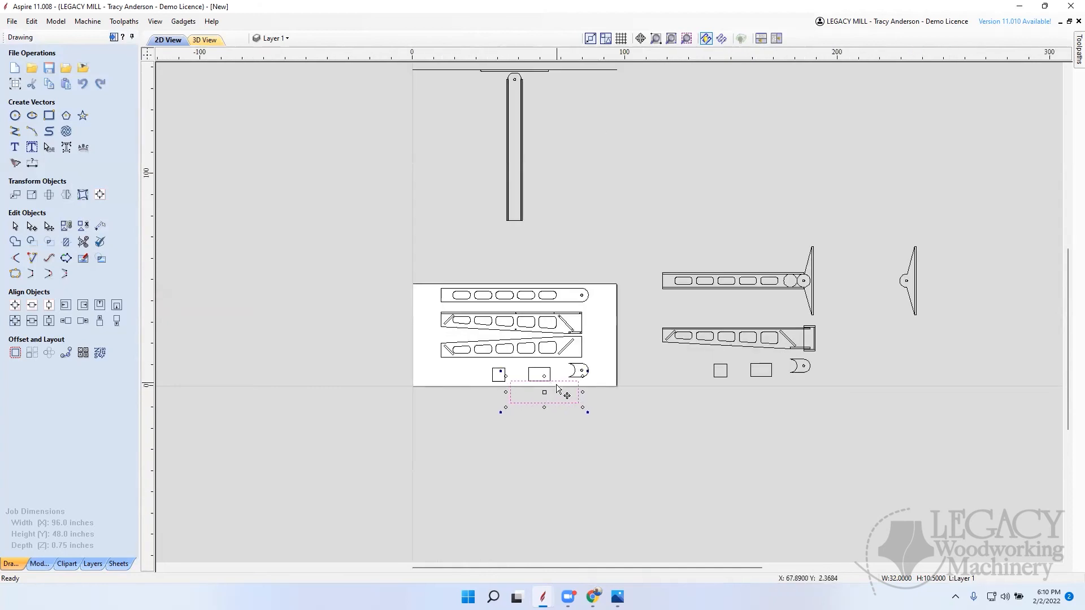
drag(546, 390, 456, 370)
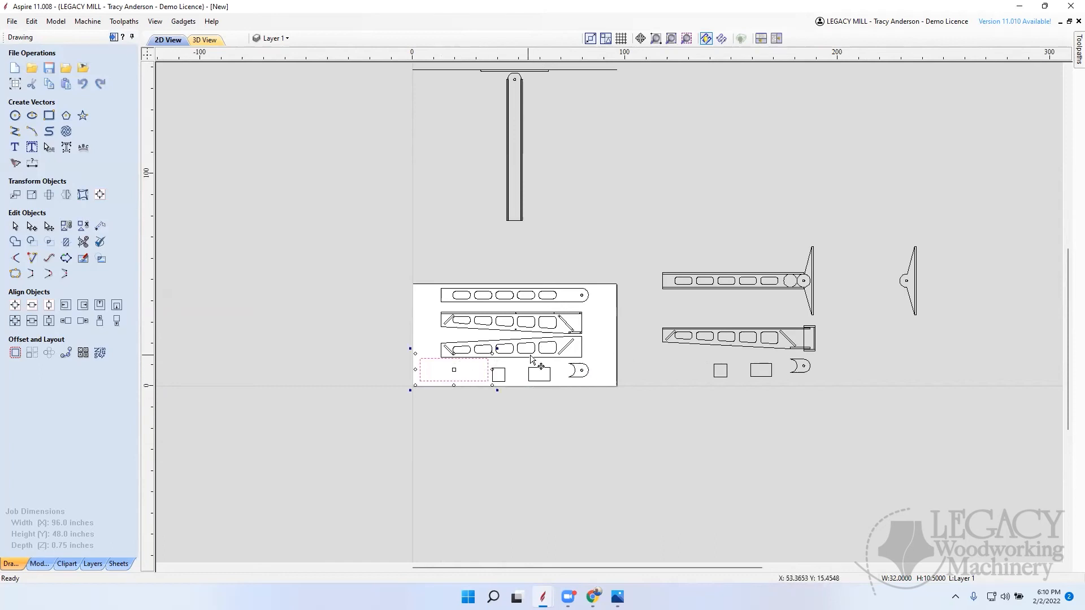
click(621, 346)
scroll(573, 343, up, 2)
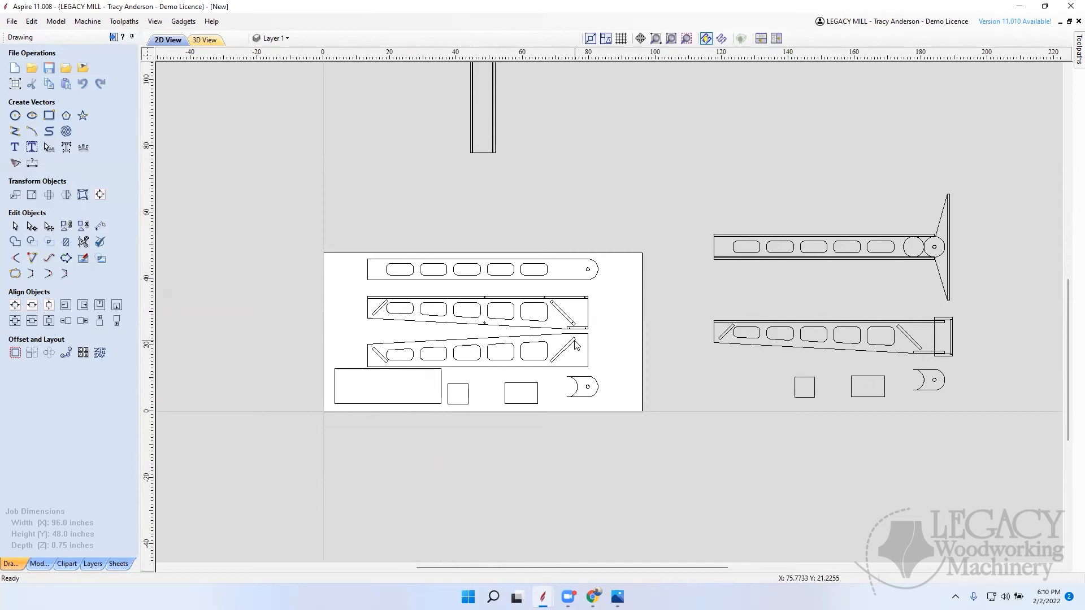
Step: Rotate the 32 by 10.5 inch rectangle 90 degrees and place it upright along the material sheet's right edge
click(341, 376)
key(9)
key(9)
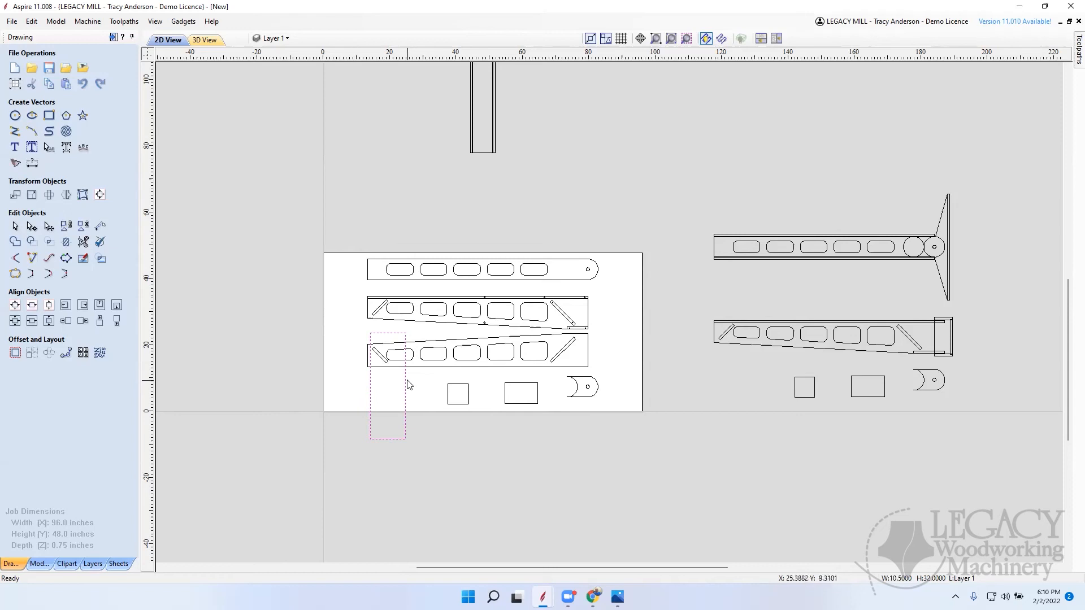
drag(388, 382, 618, 331)
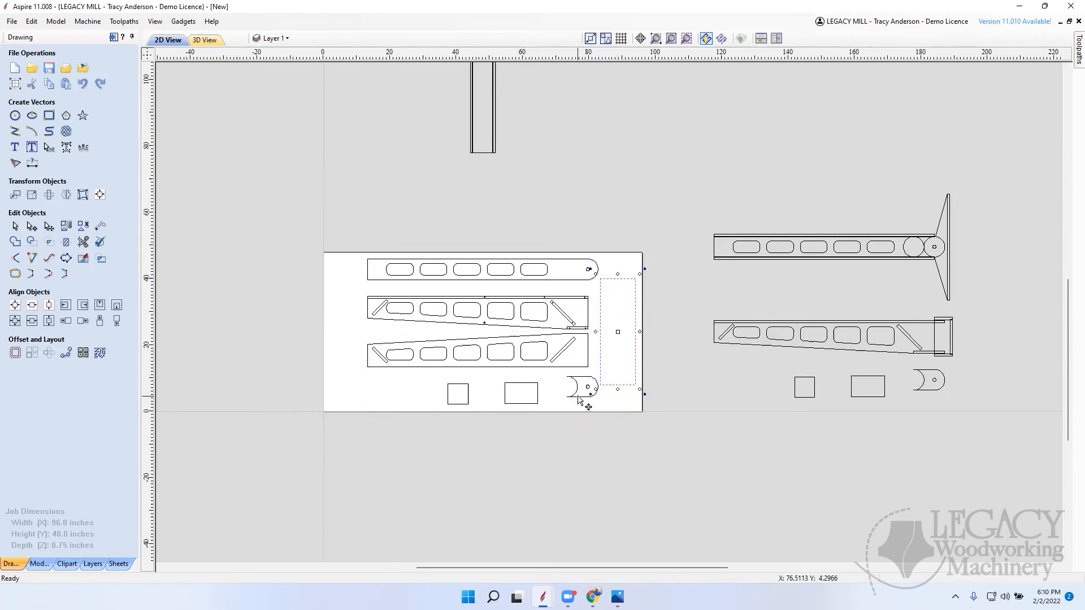
click(566, 408)
Step: Move the rounded pivot end piece with its hole slightly left and down, clear of the upright rectangle
click(596, 384)
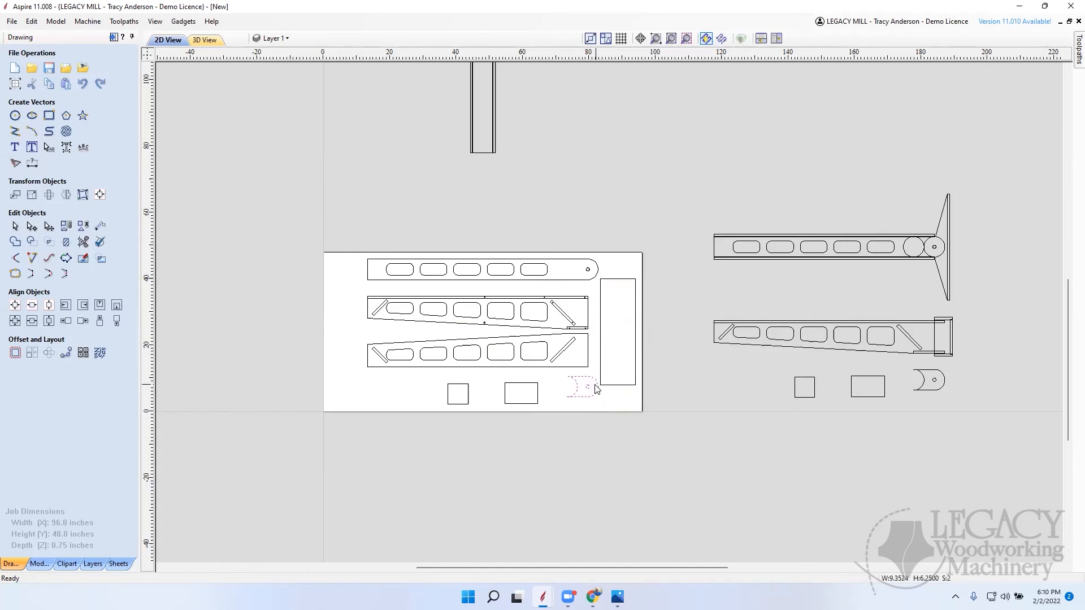
click(593, 378)
drag(587, 386, 576, 392)
click(685, 435)
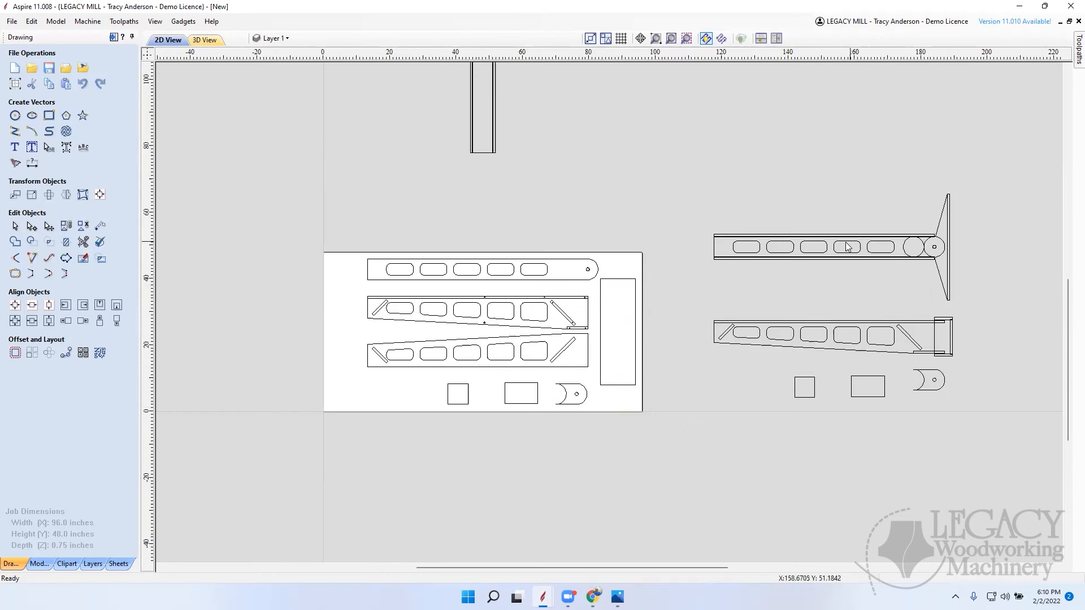
Step: Copy the separate triangular pivot bracket with its hole and strip onto the material sheet, upright along the left edge
scroll(868, 248, down, 5)
scroll(743, 336, up, 6)
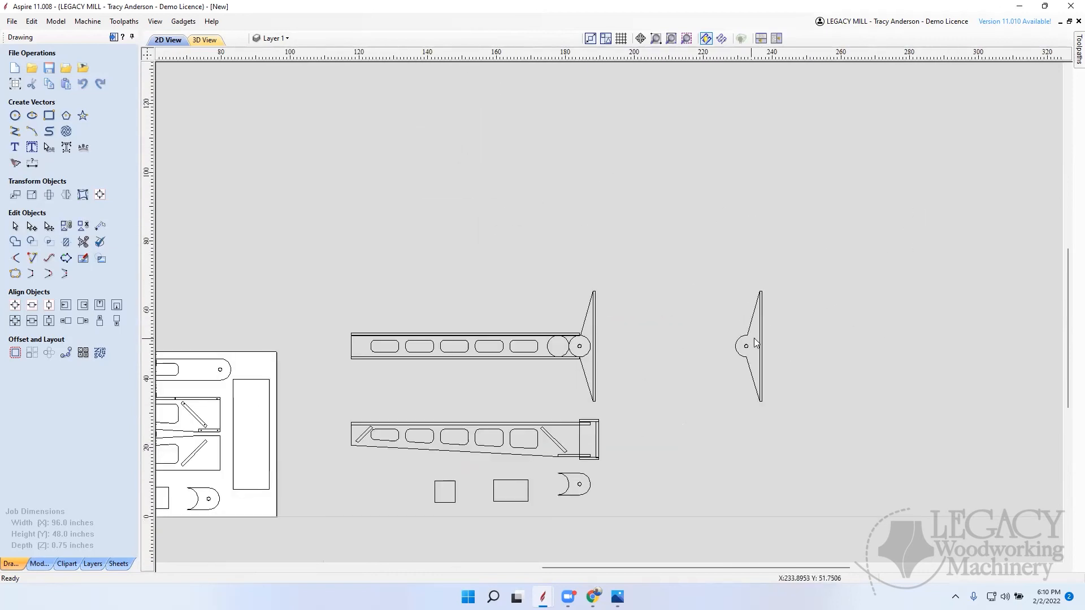
scroll(765, 359, up, 4)
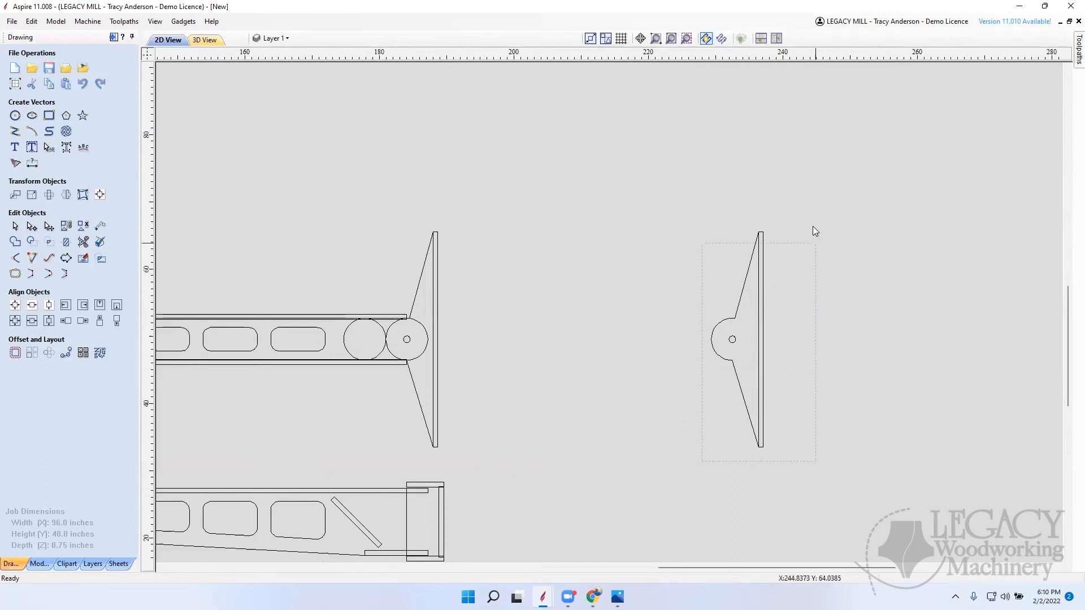
drag(814, 231, 816, 215)
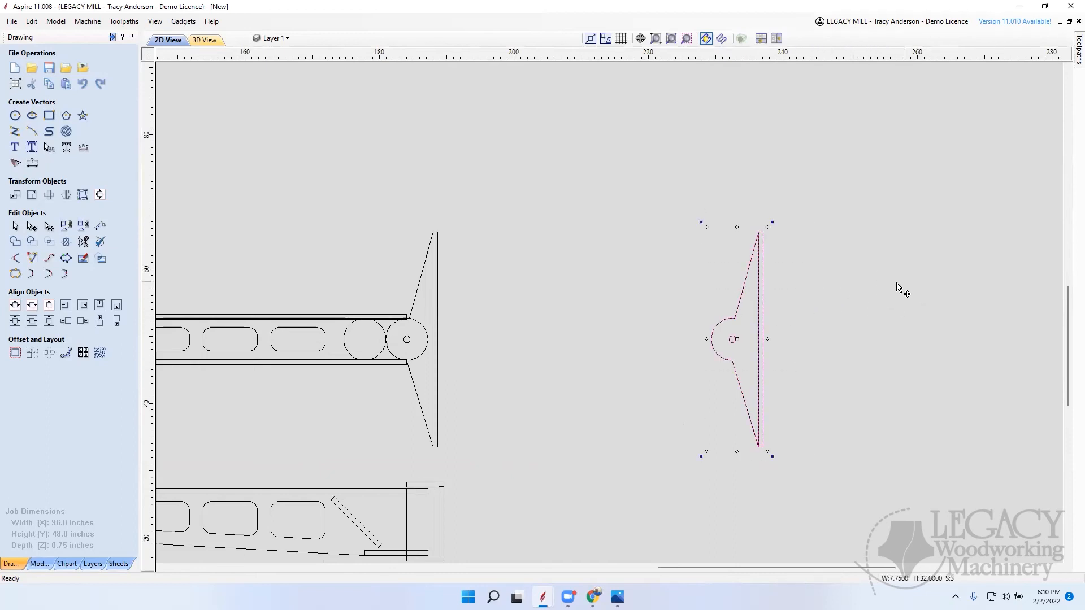
scroll(707, 259, down, 5)
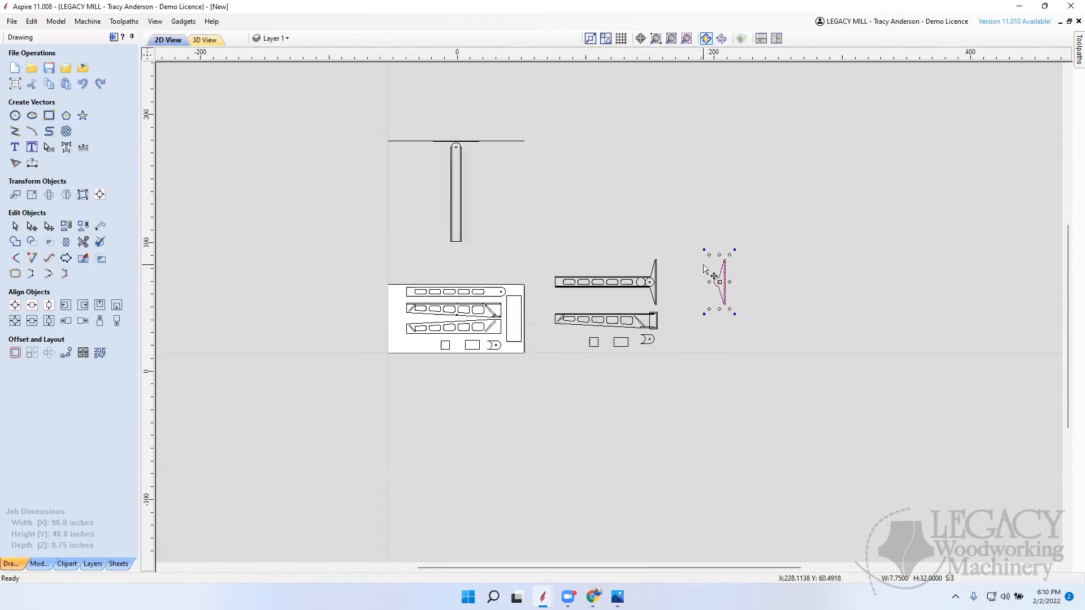
drag(736, 338, 484, 359)
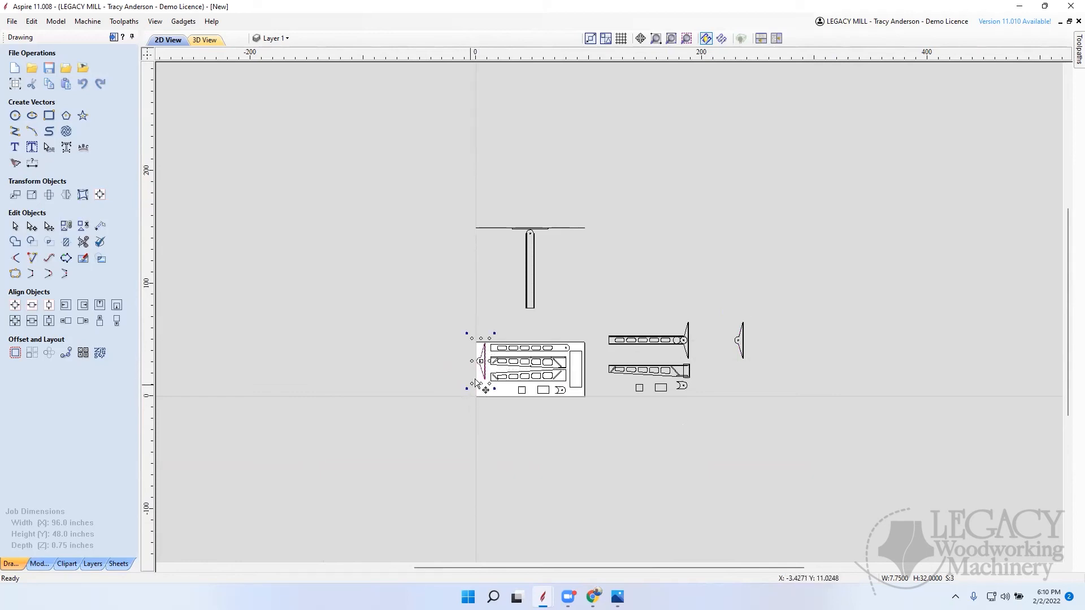
Step: Copy the sheet's upright pivot bracket, rotate the copy 90 degrees and place it in the sheet's lower-left area with its strip at the bottom
ctrl+drag(482, 360, 433, 424)
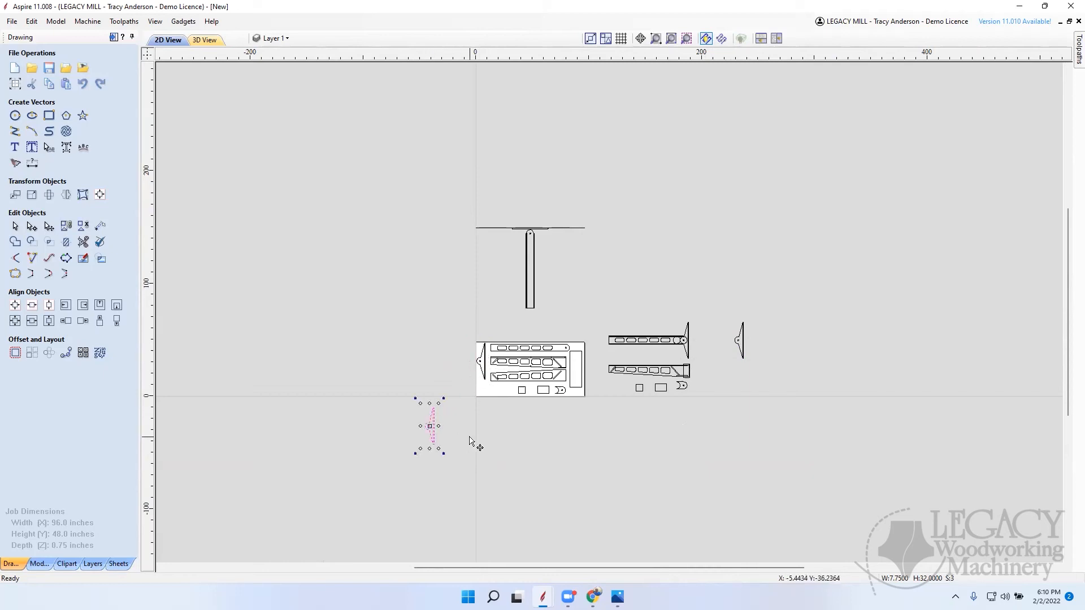
key(9)
key(9)
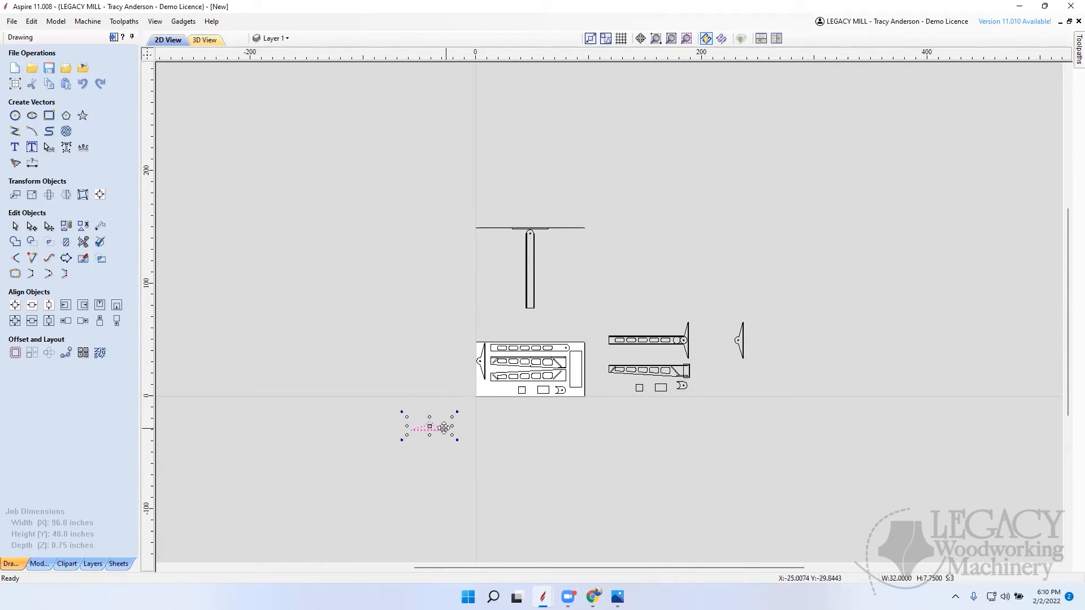
drag(431, 423, 499, 390)
scroll(551, 383, up, 5)
scroll(555, 386, down, 2)
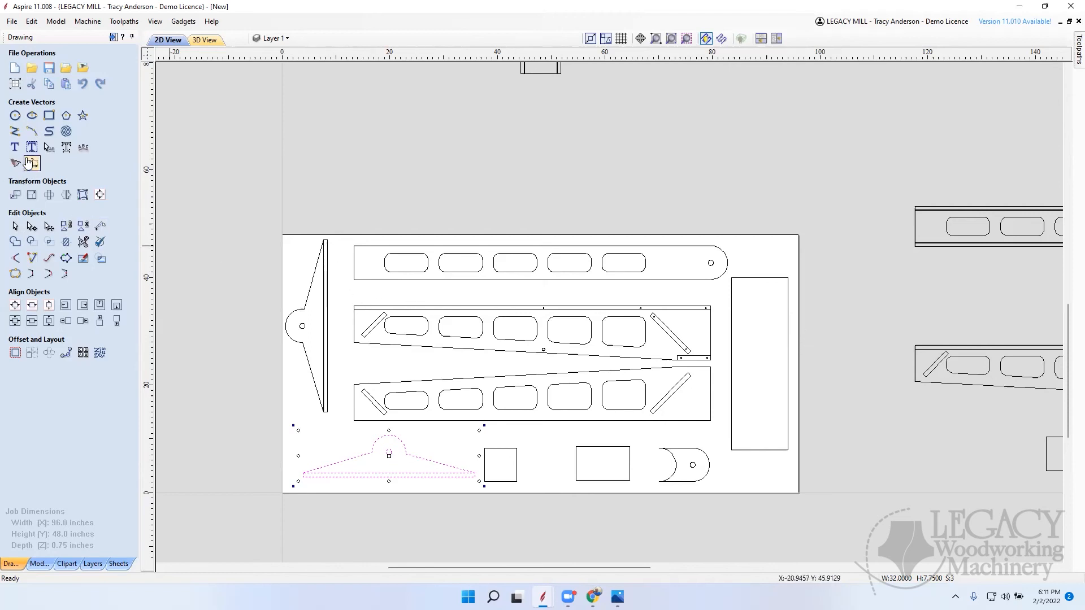
Step: Draw a 0.2 inch diameter circle centred on the upper end of the upright pivot bracket's strip
click(15, 115)
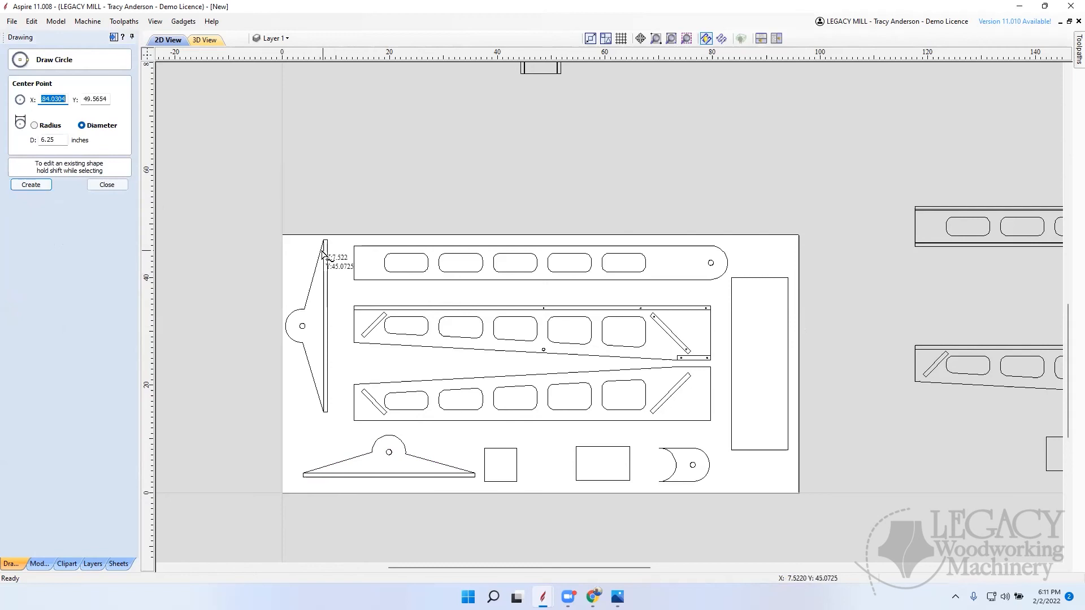
scroll(328, 234, up, 3)
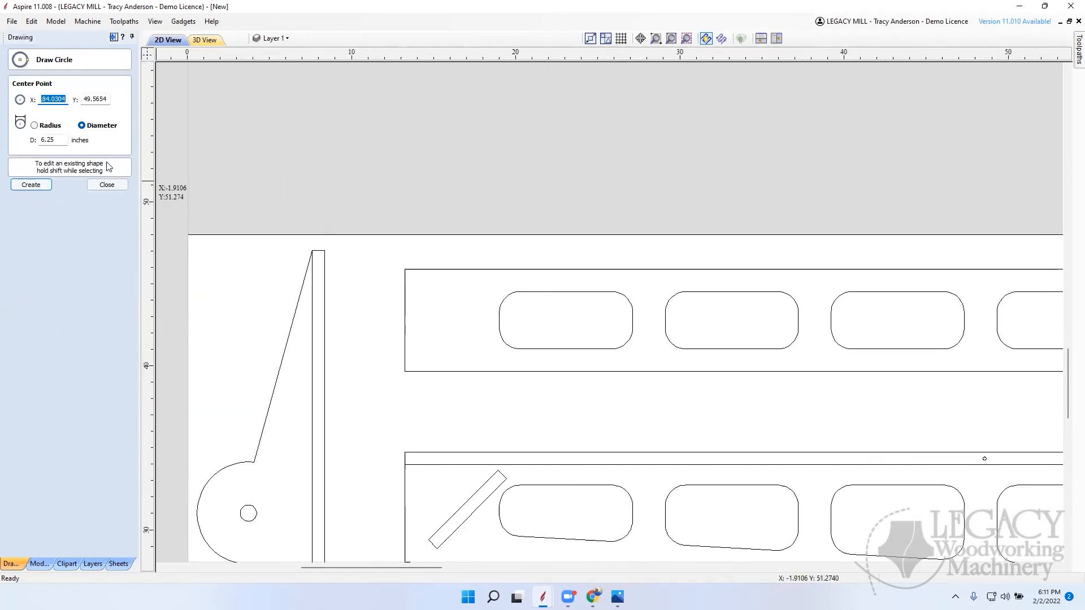
drag(59, 140, 5, 136)
text(.2)
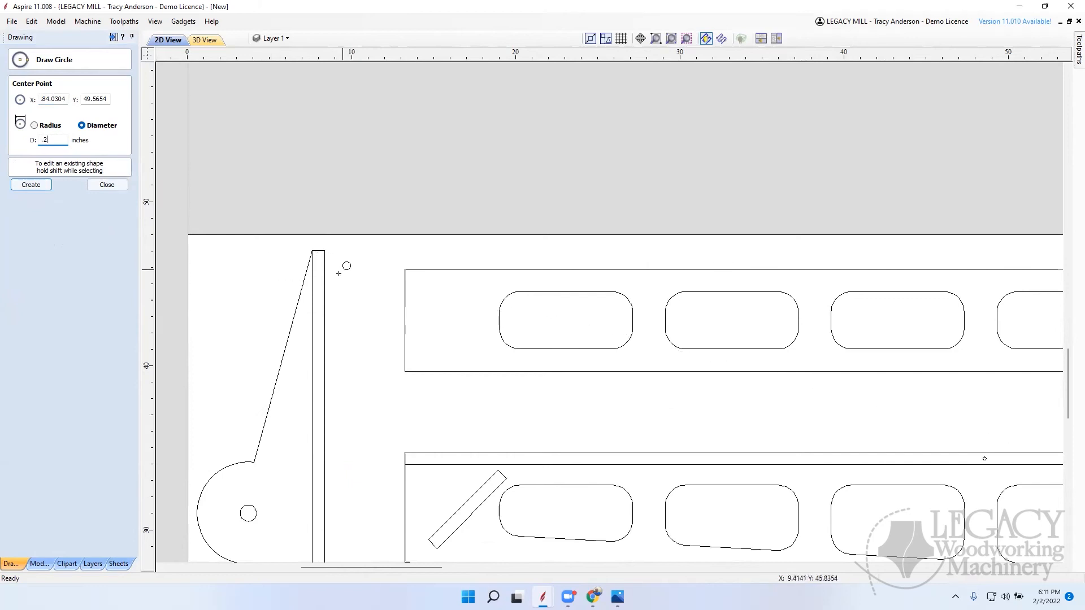
click(318, 249)
click(119, 185)
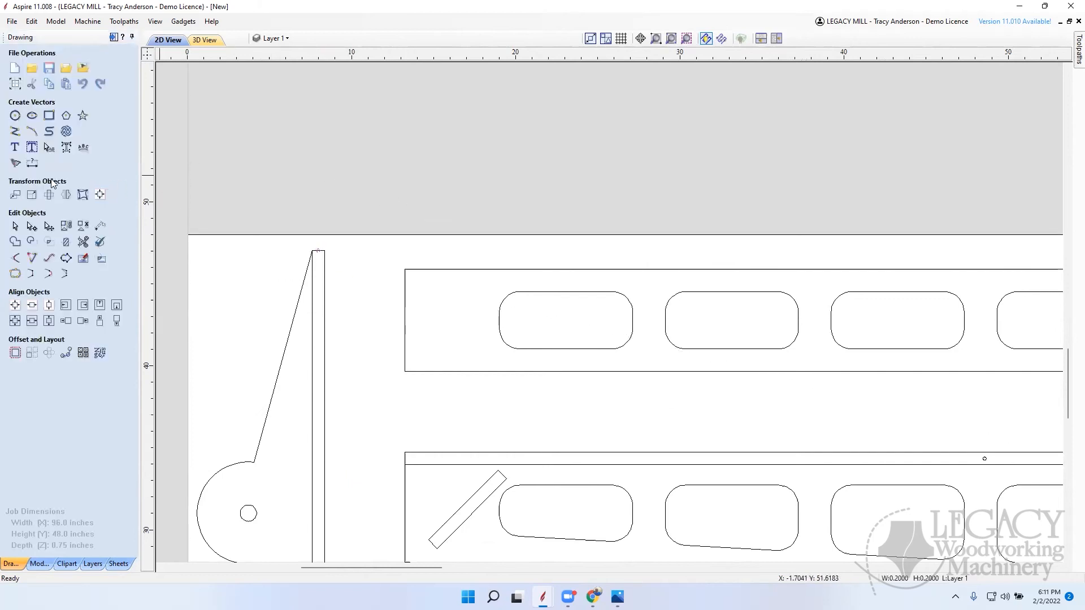
Step: Move the 0.2 inch circle down about 1 inch with a relative move, keeping it centred across the bracket's strip
click(15, 194)
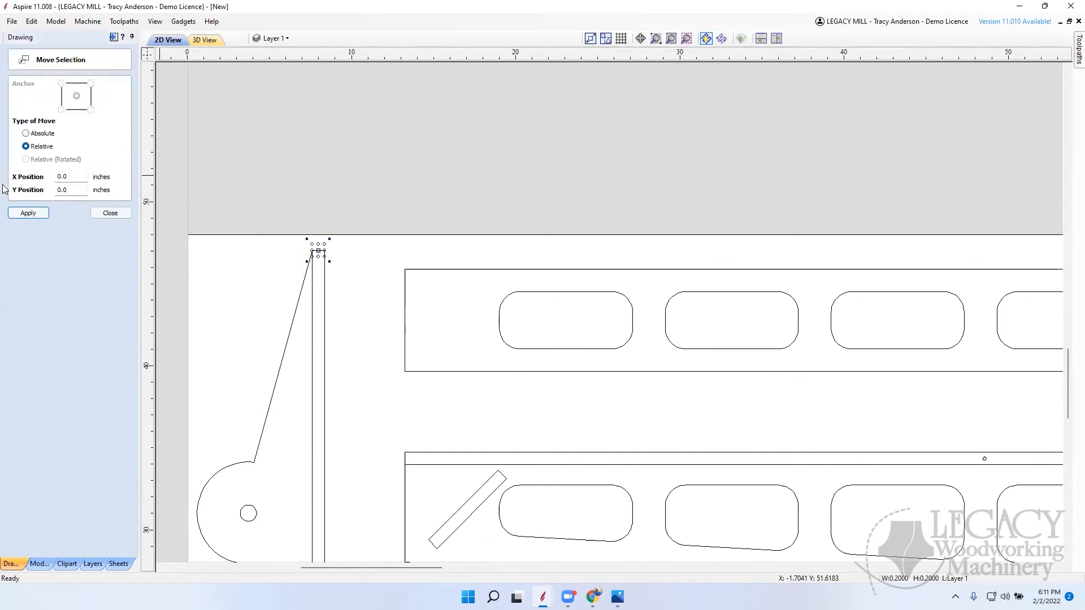
click(79, 192)
click(112, 213)
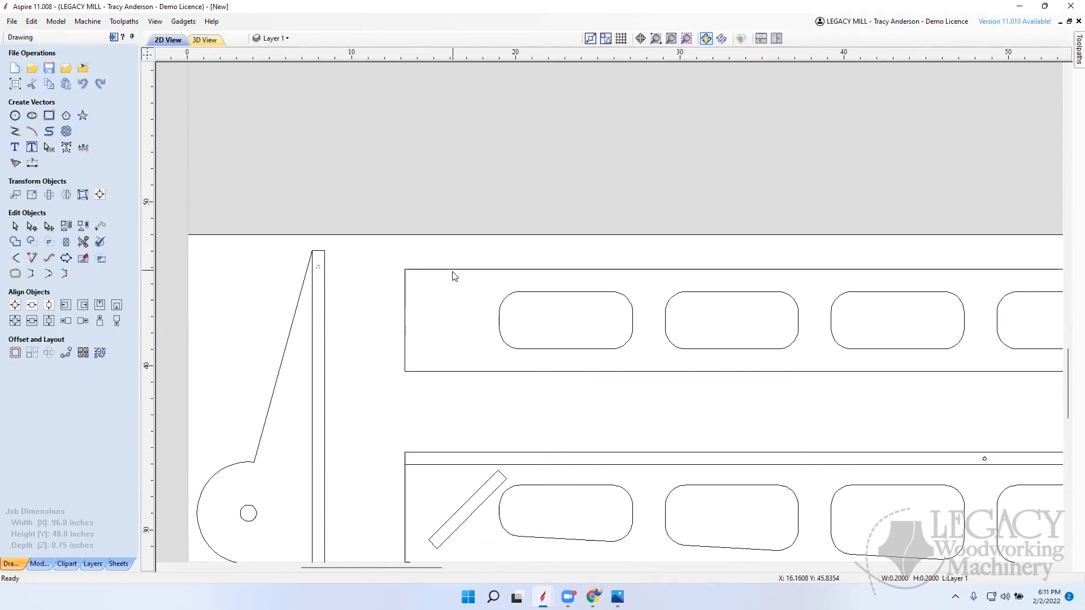
scroll(377, 312, down, 10)
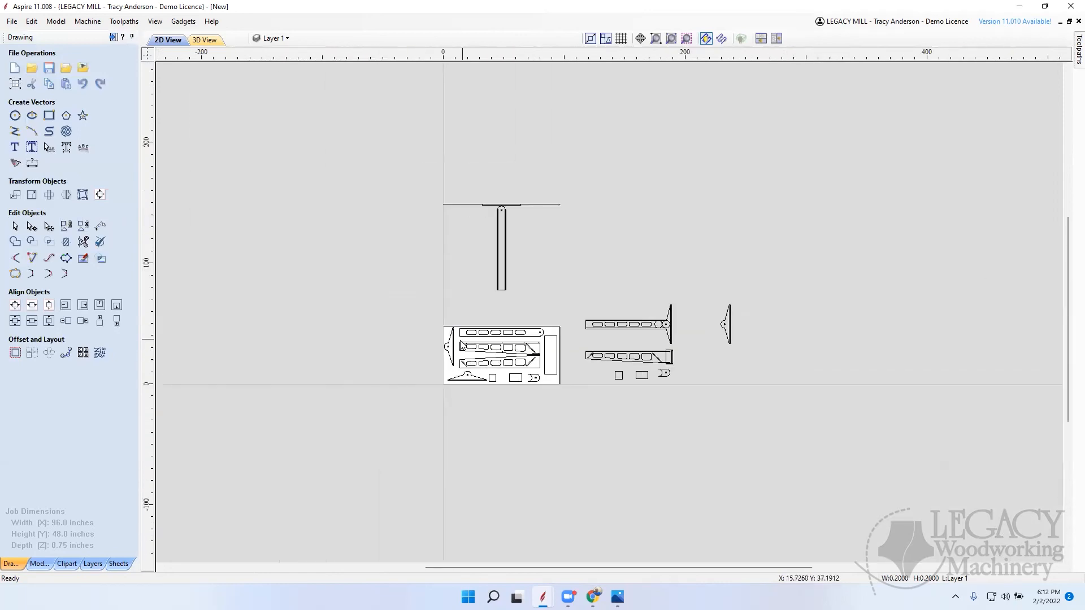
scroll(462, 346, up, 3)
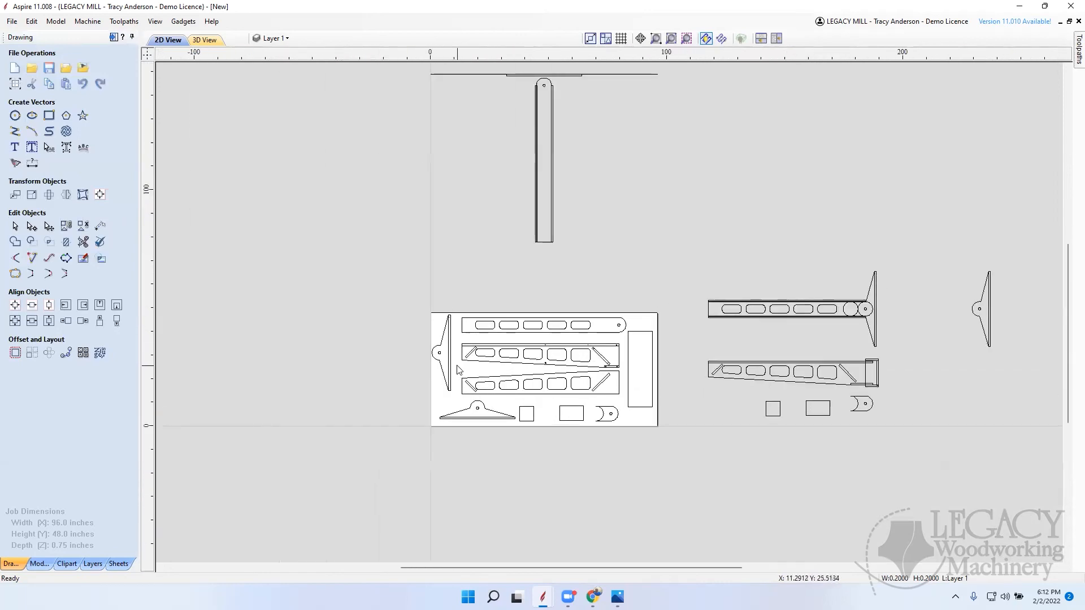
scroll(459, 370, up, 1)
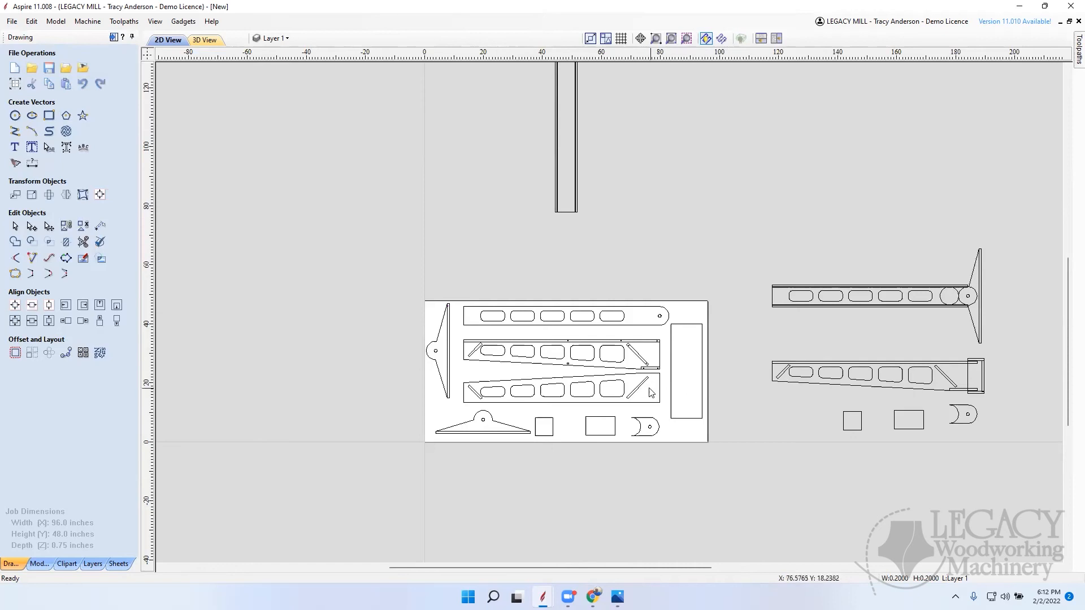
Step: Examine the nested parts and screw-hole layout in the Studio Dust Collect Swing Arm drawing and return to the new drawing
scroll(652, 393, up, 2)
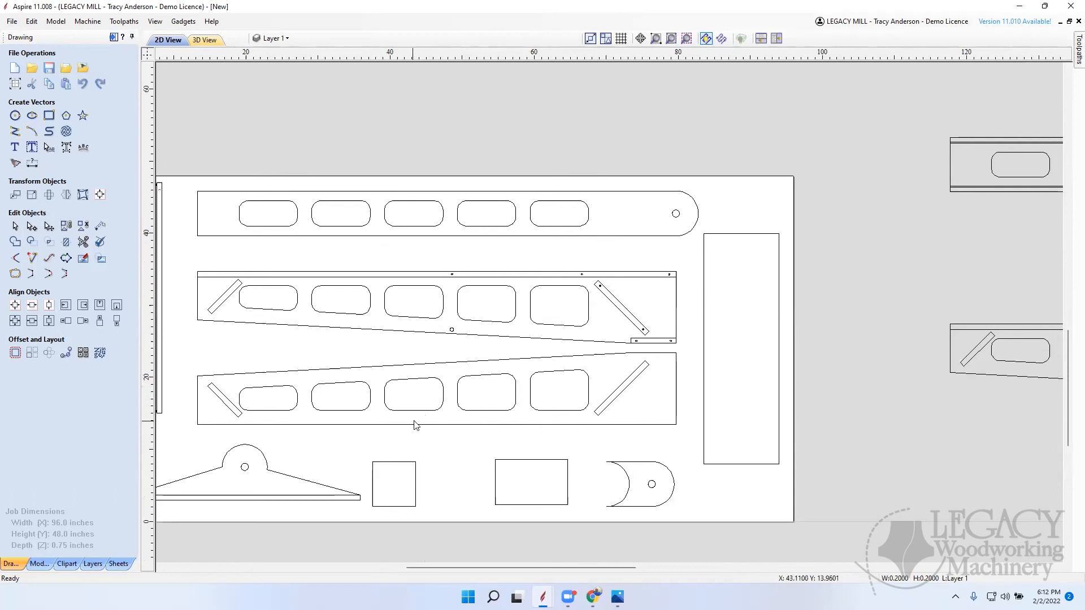
scroll(414, 425, down, 3)
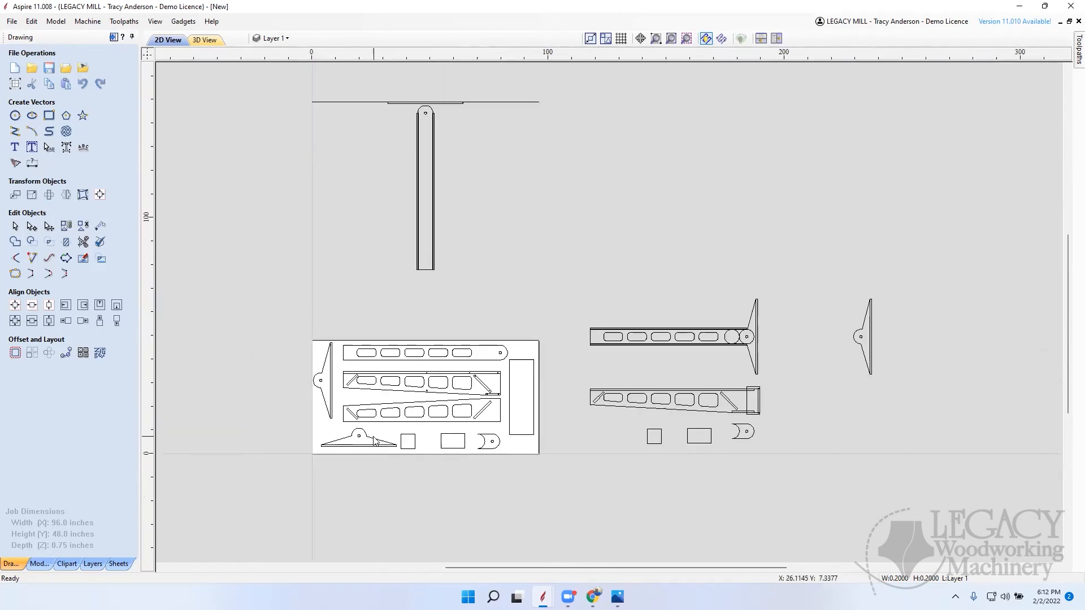
scroll(364, 444, up, 2)
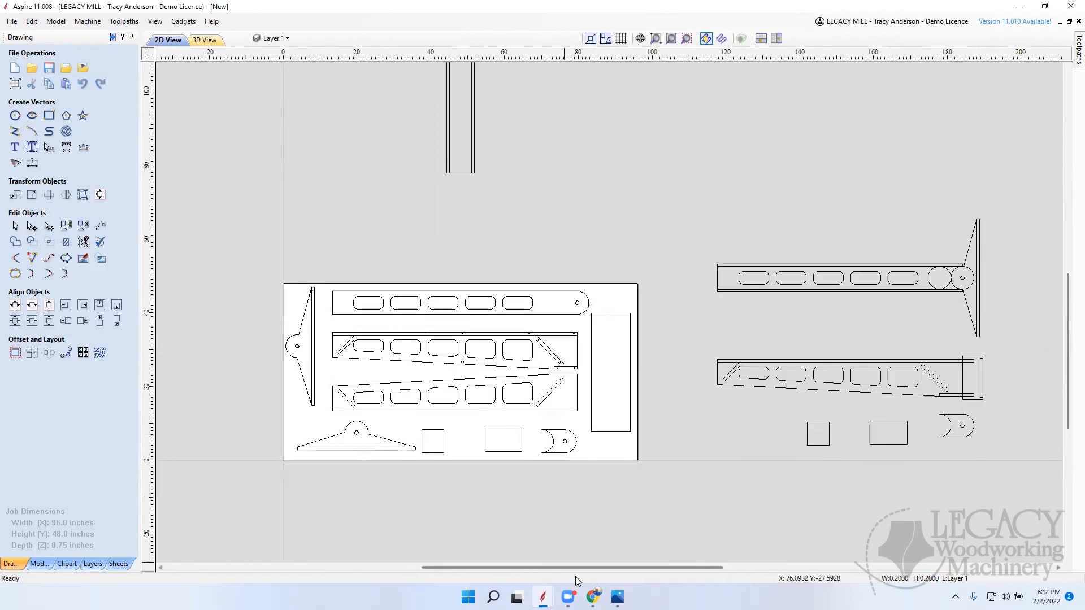
mouse_move(543, 597)
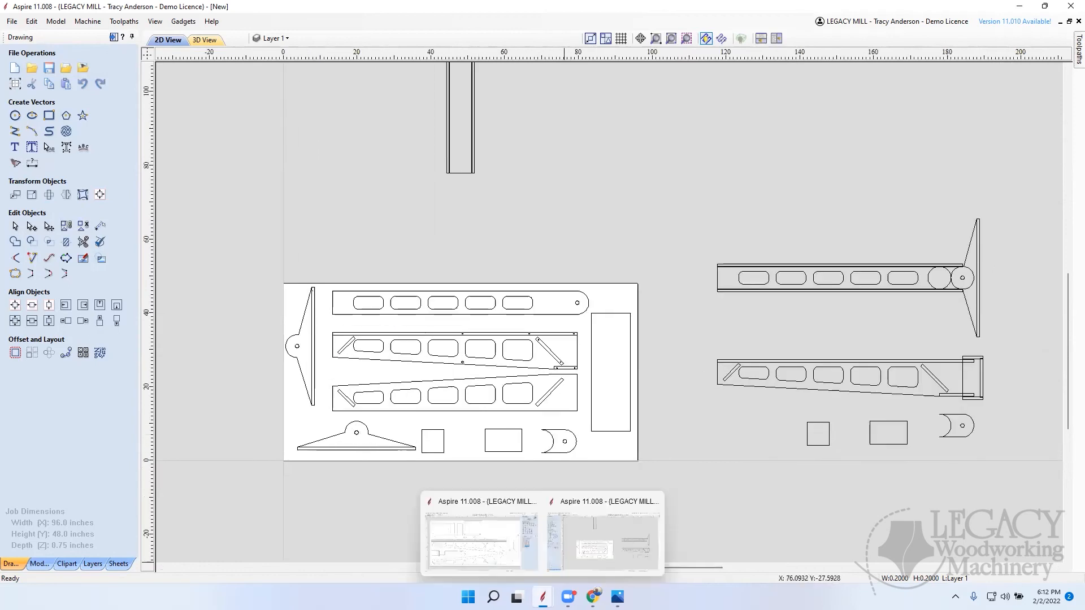
click(500, 553)
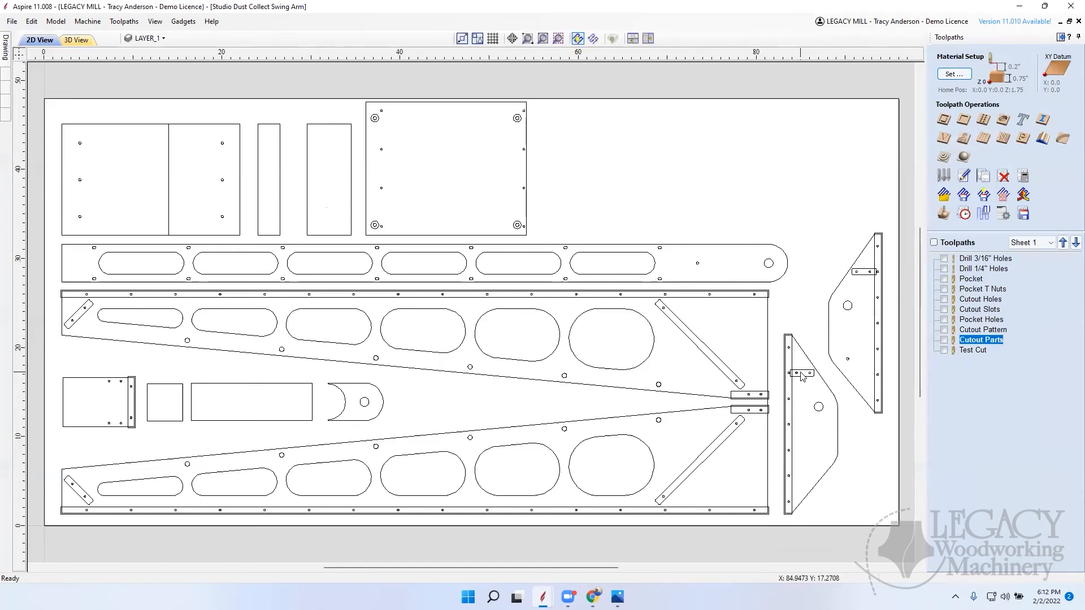
scroll(745, 363, down, 3)
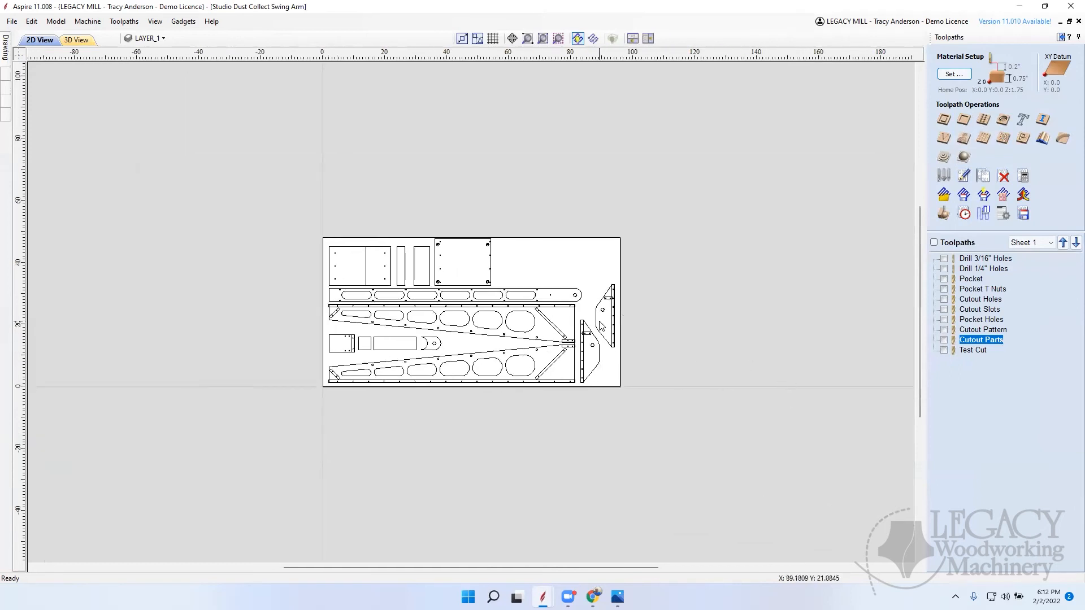
scroll(601, 326, up, 3)
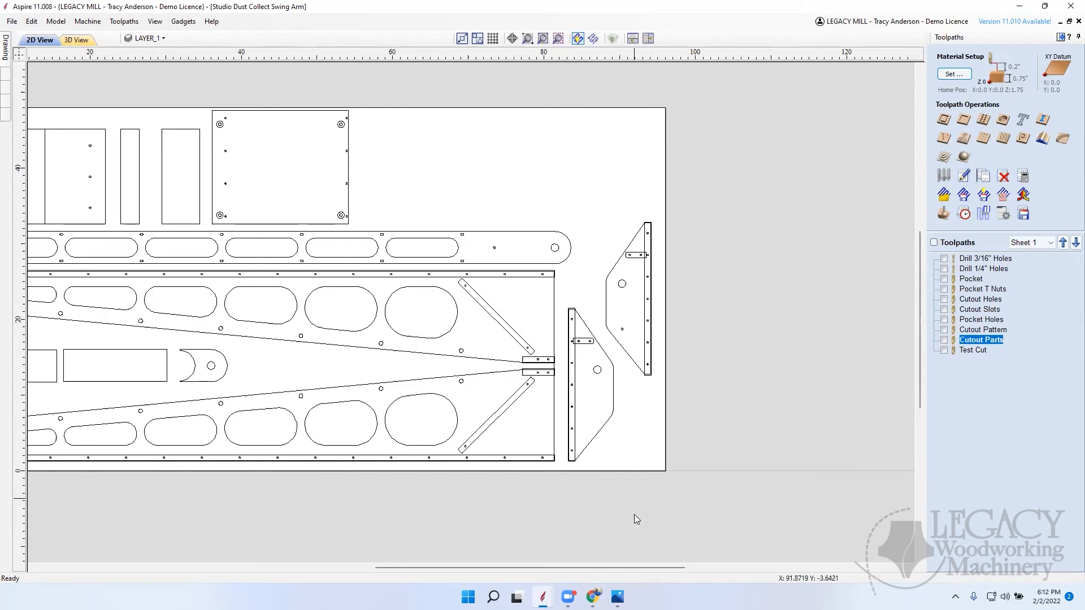
mouse_move(568, 597)
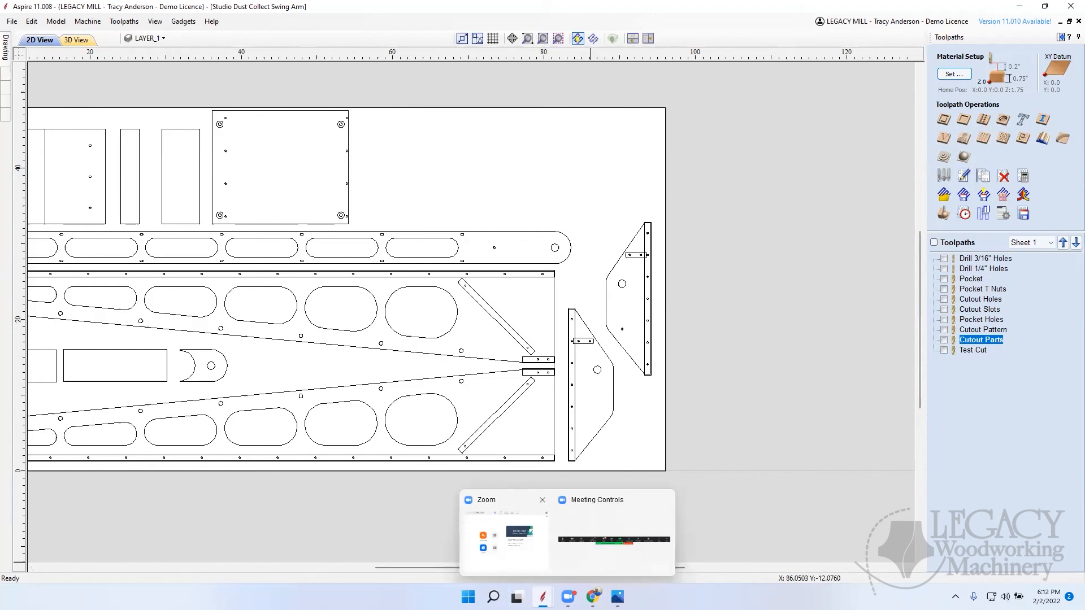
click(597, 557)
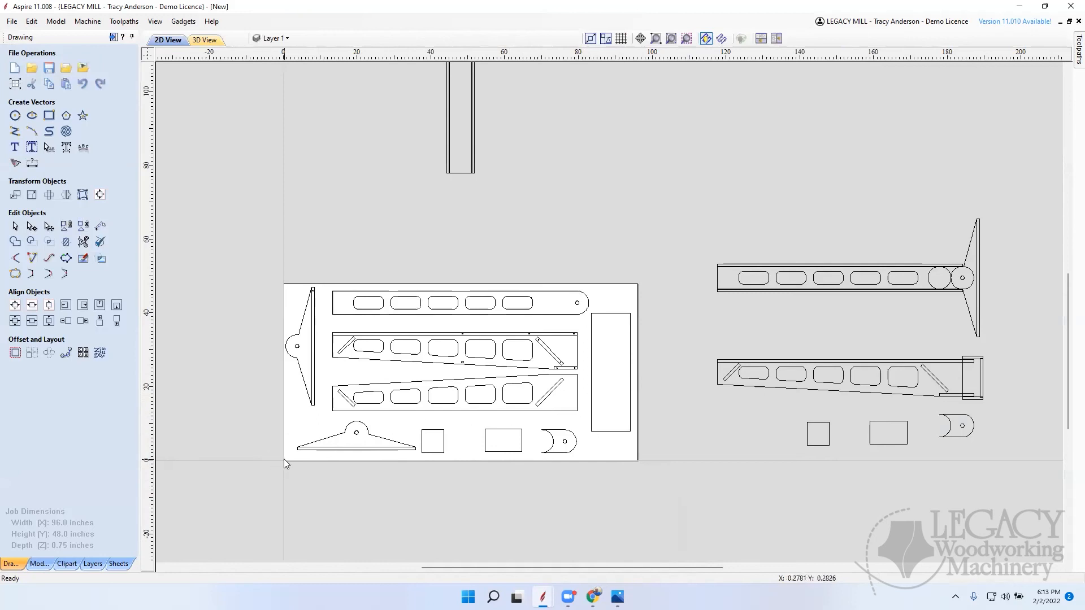
Step: Examine the sheet's lower-left corner, the diagonal brace with its screw holes and the part drawings beside the sheet
scroll(283, 460, up, 5)
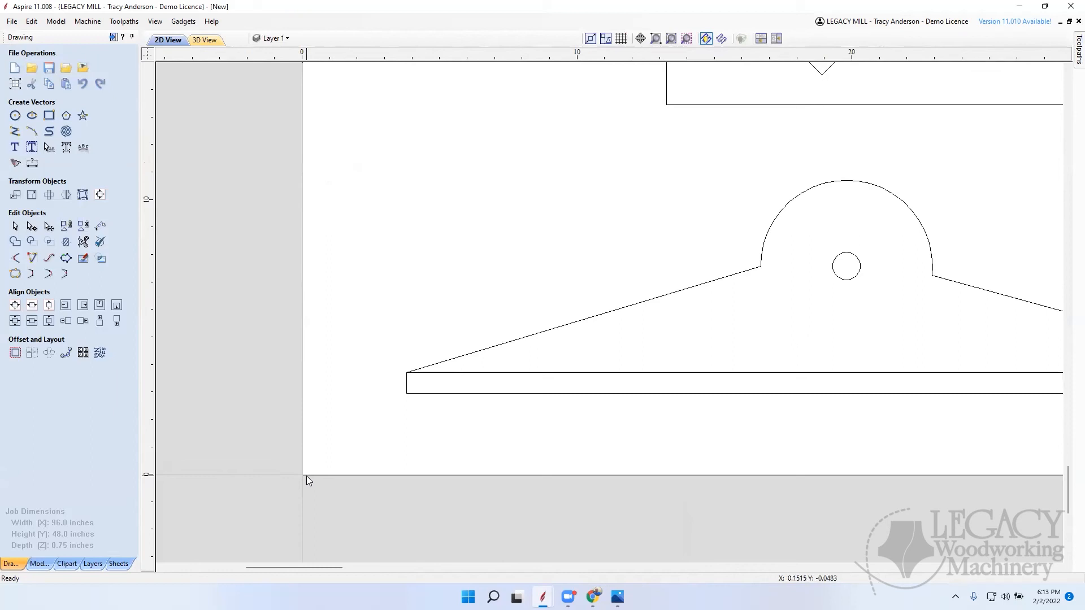
scroll(315, 476, down, 8)
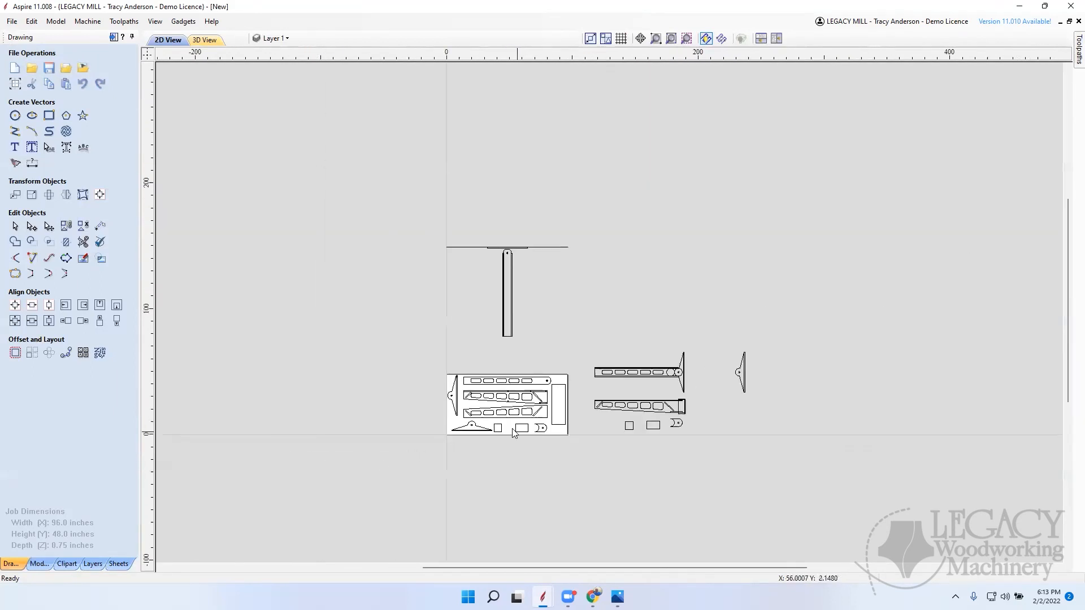
scroll(511, 421, up, 3)
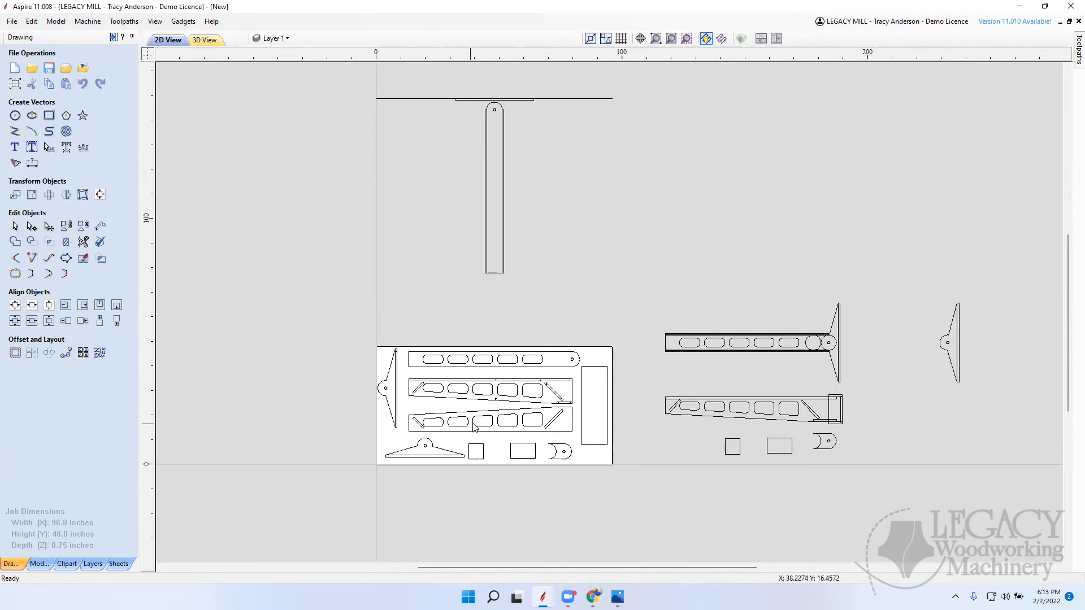
scroll(561, 400, up, 6)
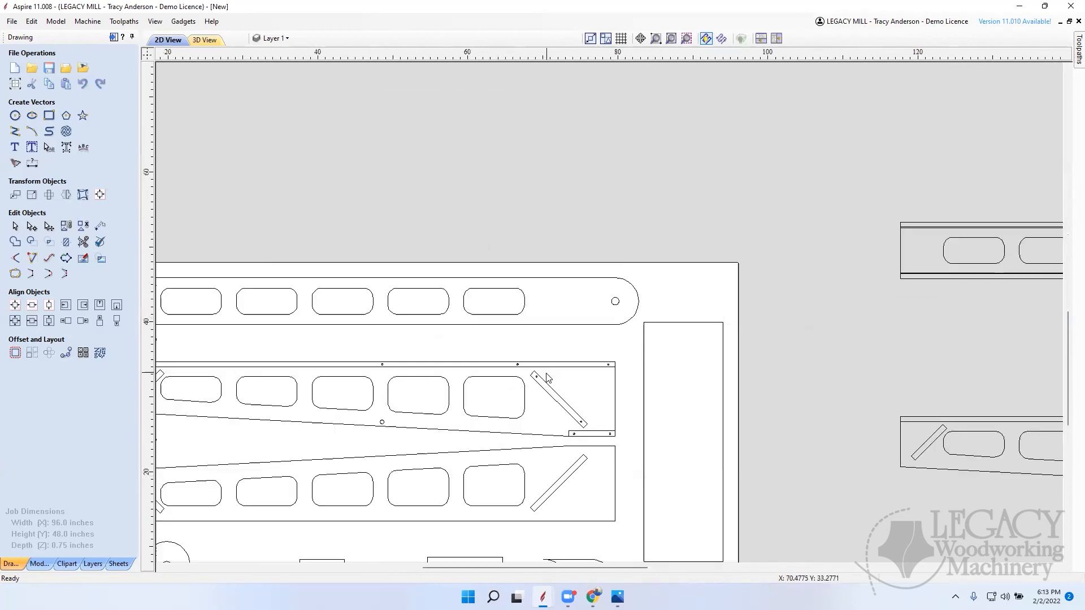
scroll(542, 373, up, 2)
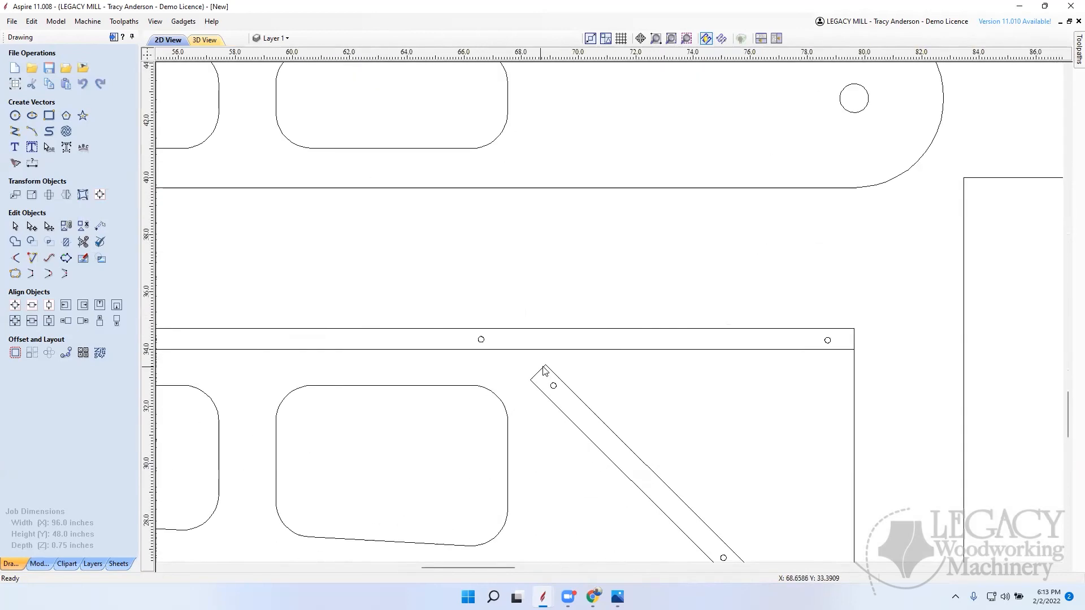
scroll(546, 370, up, 2)
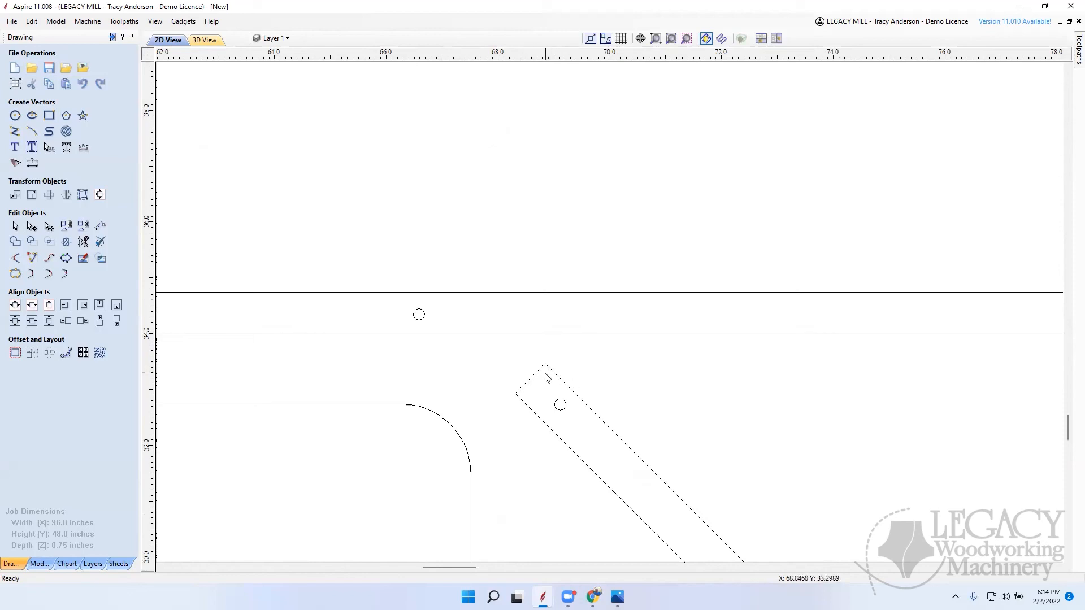
scroll(537, 374, down, 10)
scroll(645, 392, up, 10)
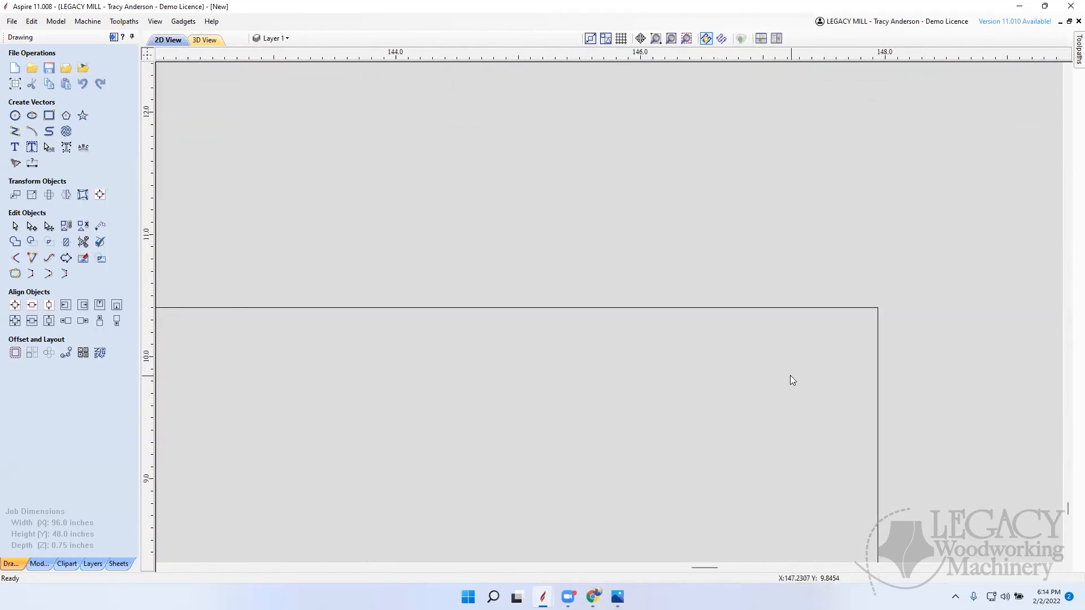
scroll(791, 376, down, 10)
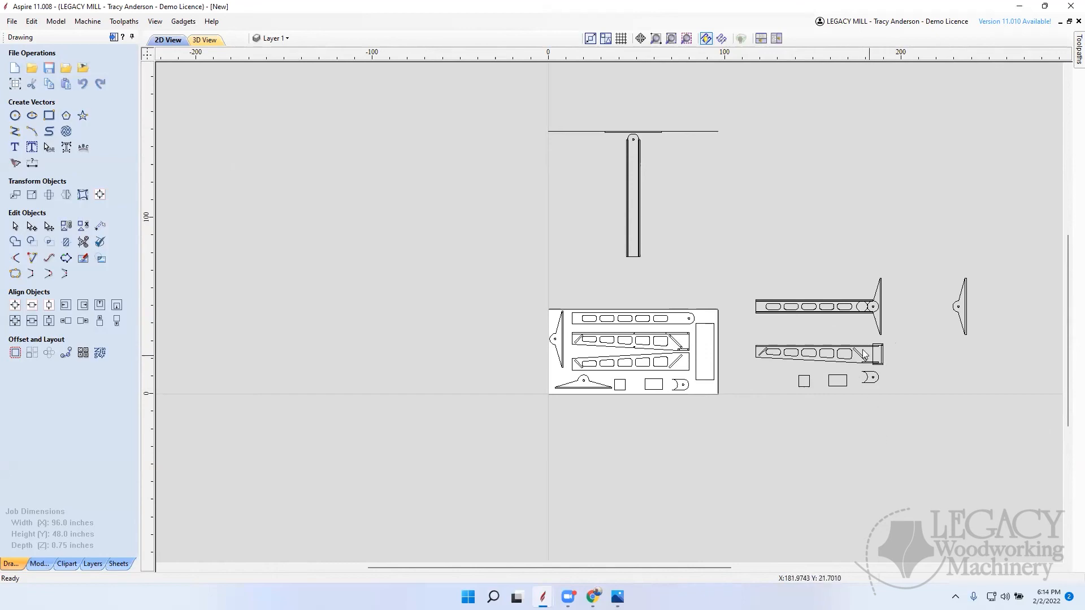
scroll(863, 349, up, 10)
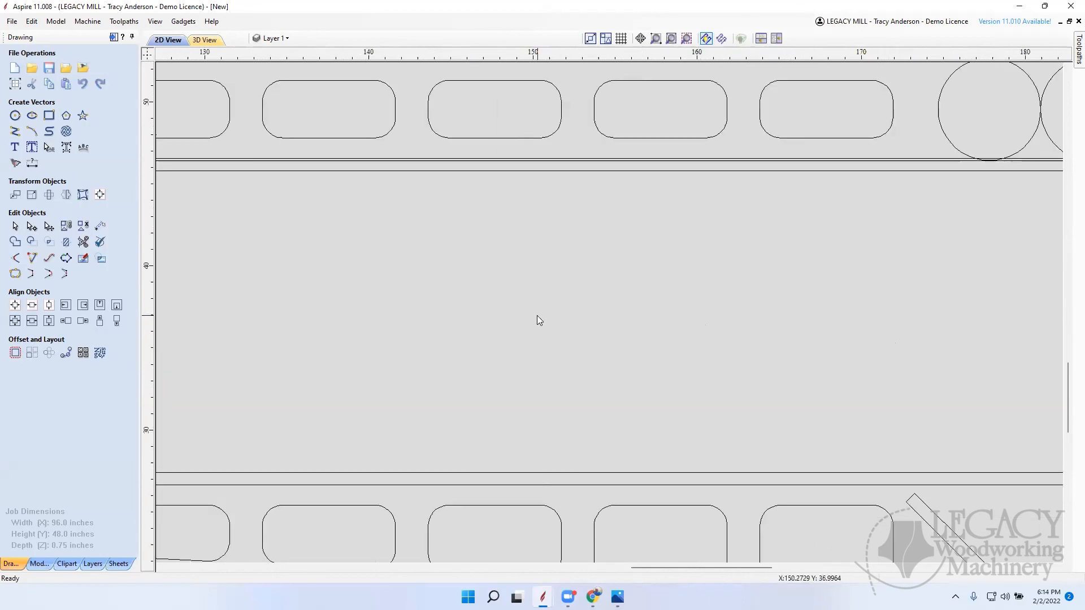
Step: Draw a rectangle between the two arm views beside the sheet, with a smaller rectangle about 5.5 by 1 inch inside it
scroll(537, 315, down, 4)
click(49, 116)
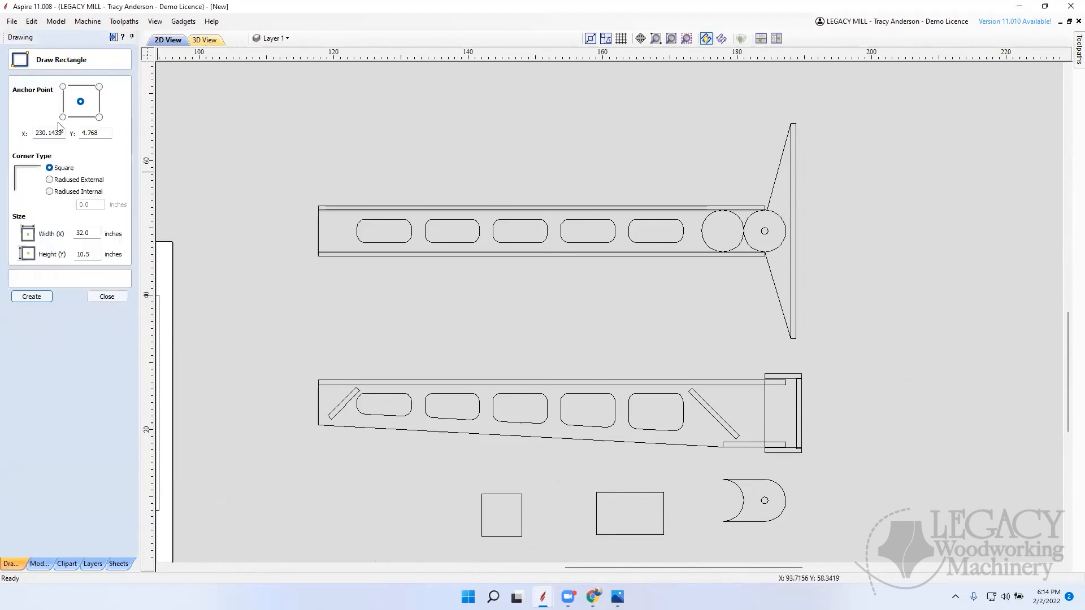
drag(497, 314, 594, 281)
drag(531, 303, 567, 296)
click(107, 297)
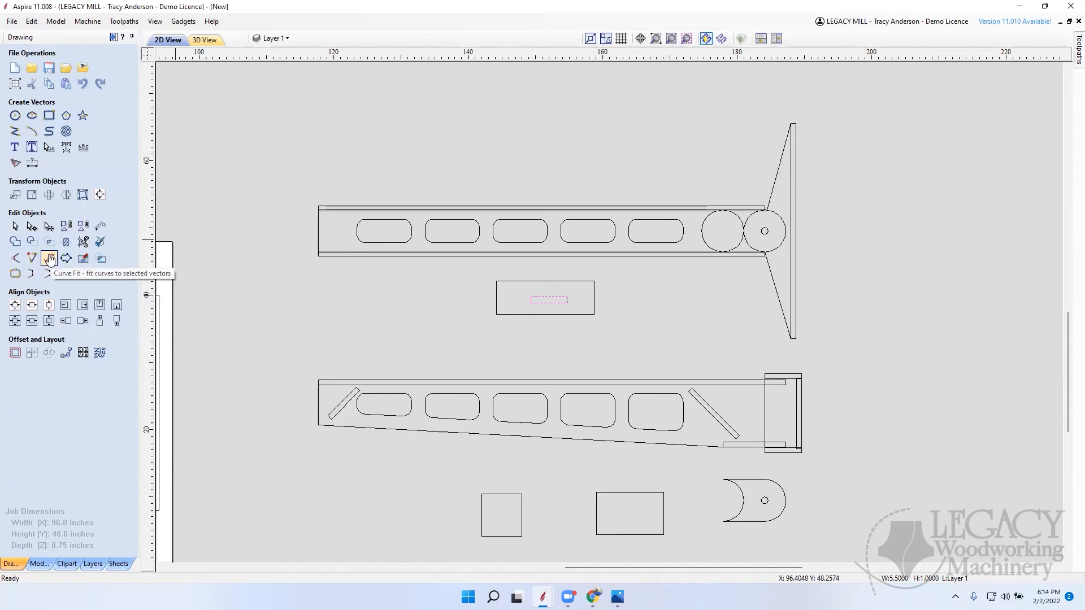
Step: Add dog-bone fillets with a 0.125 inch tool radius to the four corners of the inner rectangle
click(17, 259)
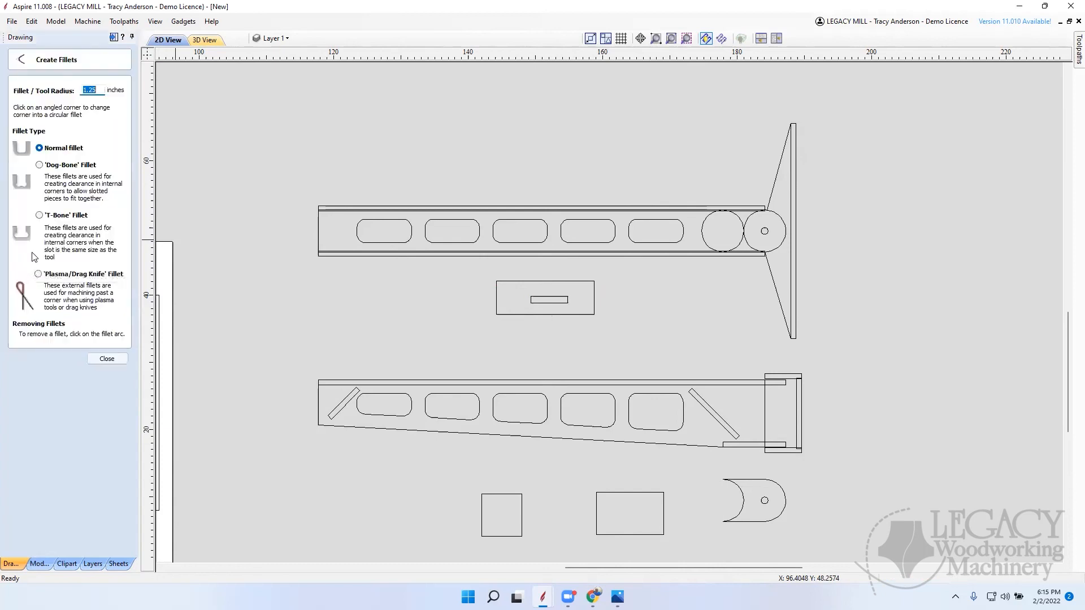
click(41, 165)
drag(102, 88, 53, 83)
text(.125)
scroll(531, 297, up, 4)
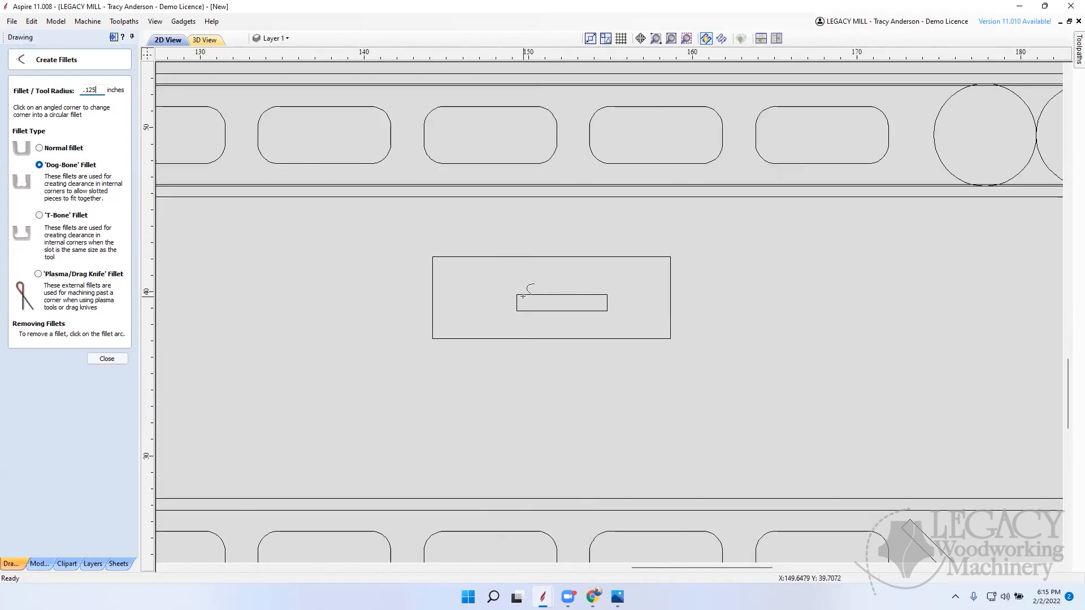
click(518, 295)
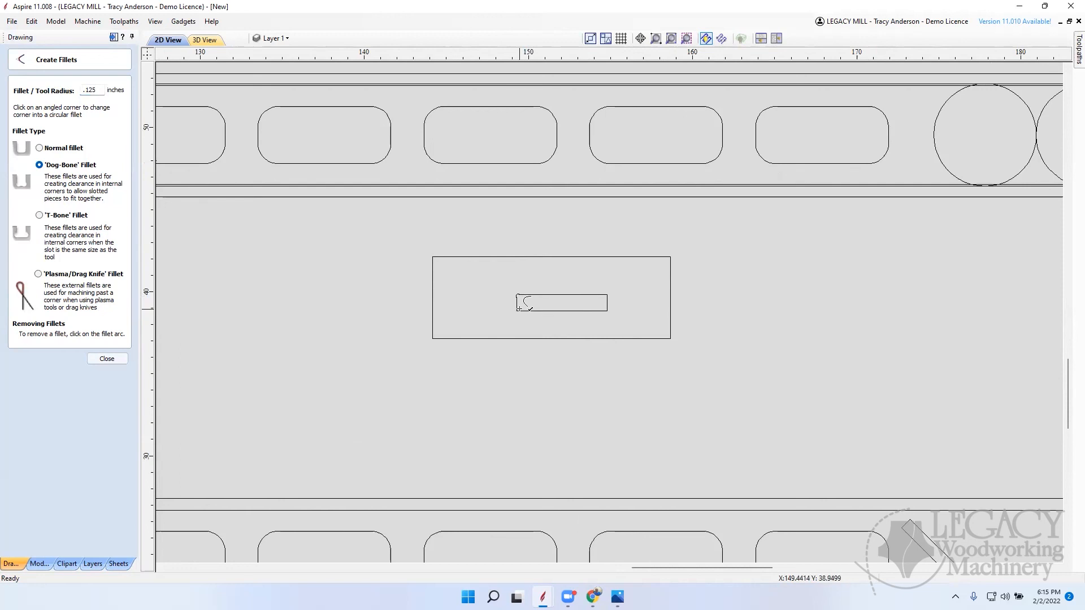
click(516, 312)
Step: Inspect the dog-bone corners at both ends of the inner rectangle and close the fillet tool
scroll(526, 300, up, 10)
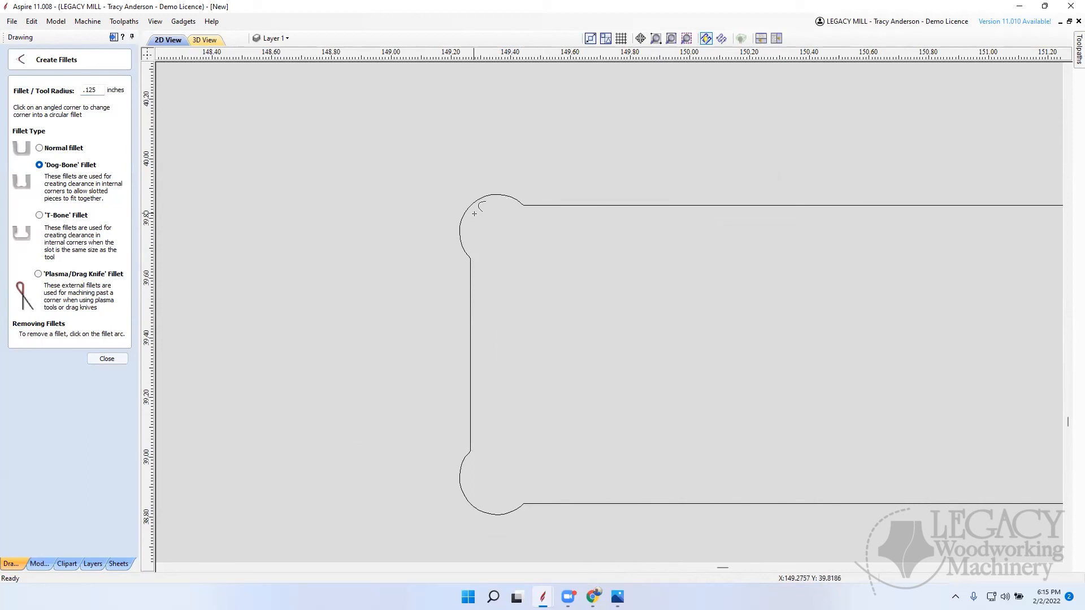
scroll(642, 319, down, 10)
scroll(642, 319, down, 3)
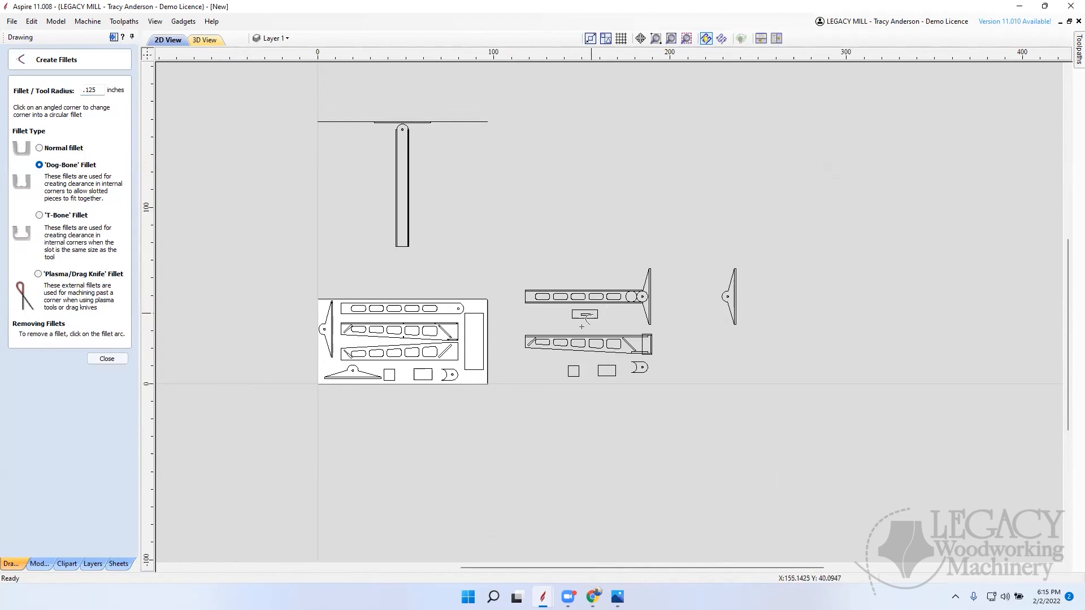
scroll(582, 327, up, 2)
scroll(601, 336, up, 3)
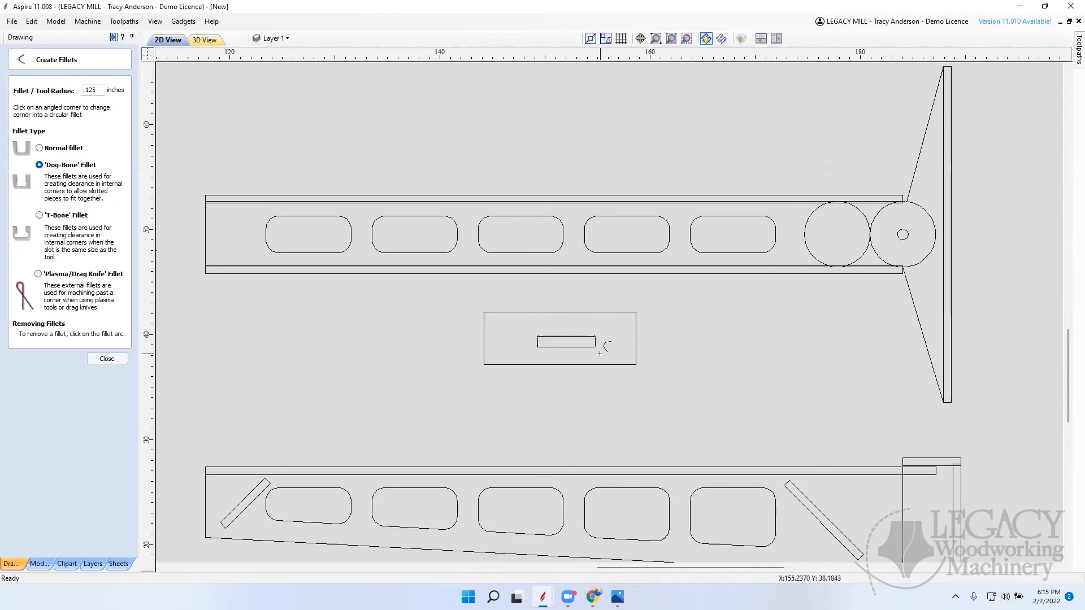
scroll(602, 350, up, 4)
scroll(636, 345, down, 7)
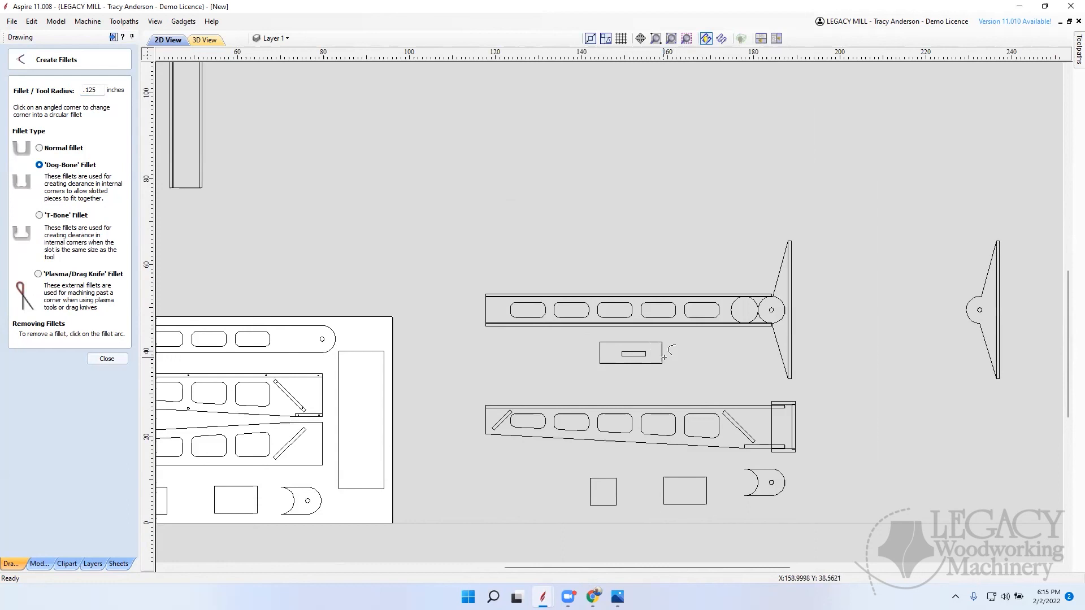
scroll(664, 356, up, 6)
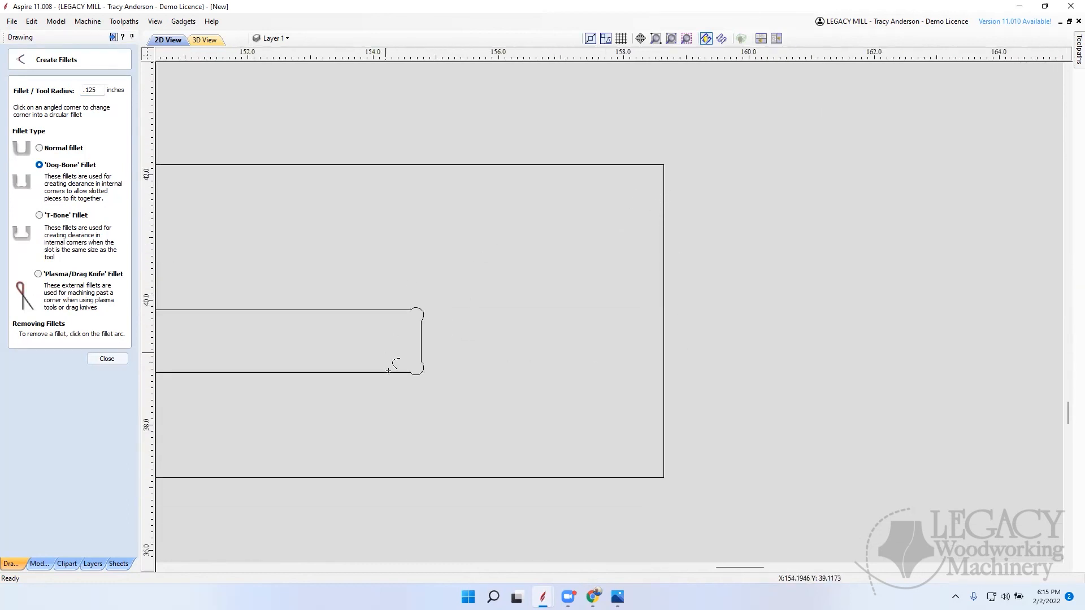
click(108, 360)
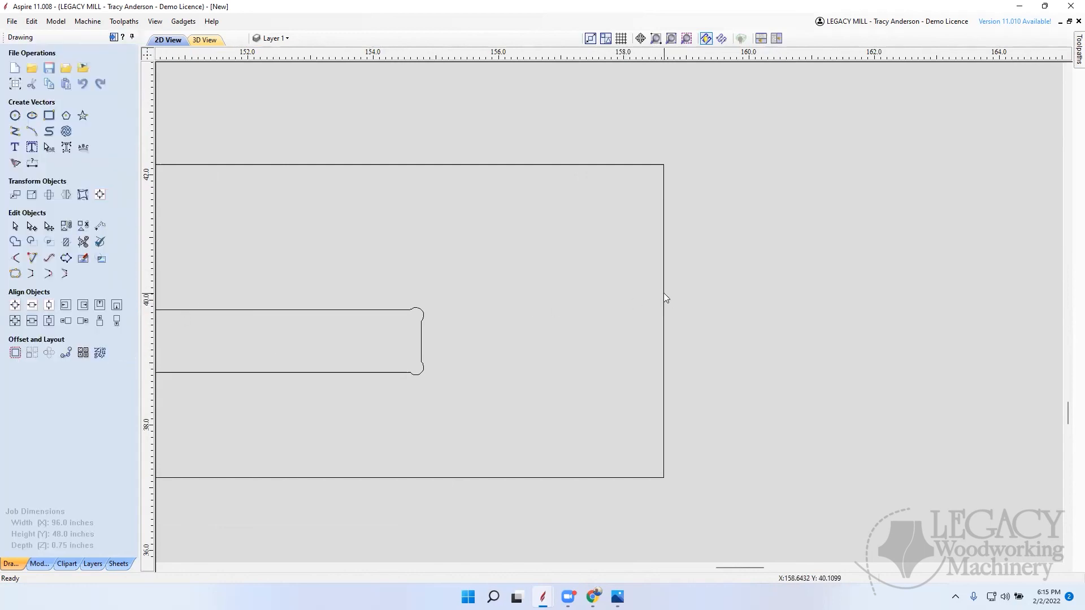
Step: Check the tolerance setting of Join Vectors and close the tool without joining anything
scroll(667, 293, down, 10)
scroll(603, 362, up, 3)
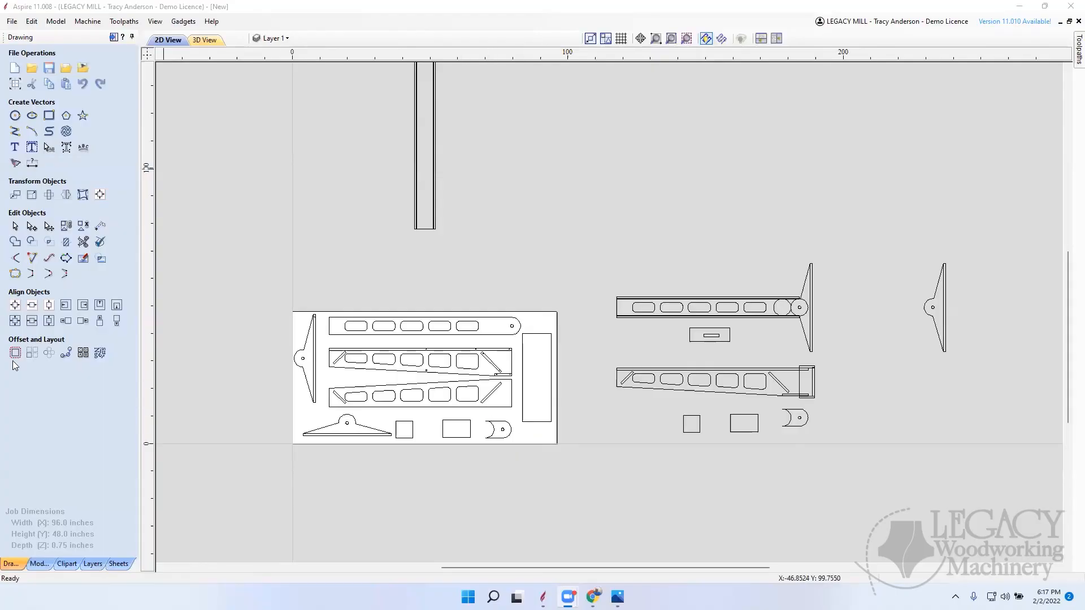
click(16, 273)
click(51, 137)
double_click(43, 137)
click(42, 136)
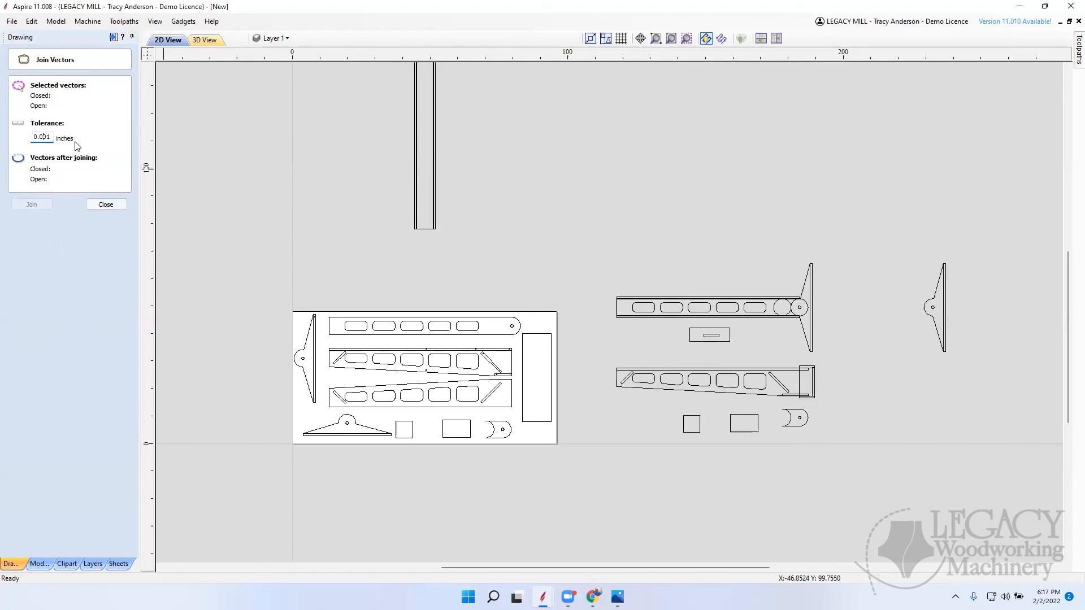
click(106, 204)
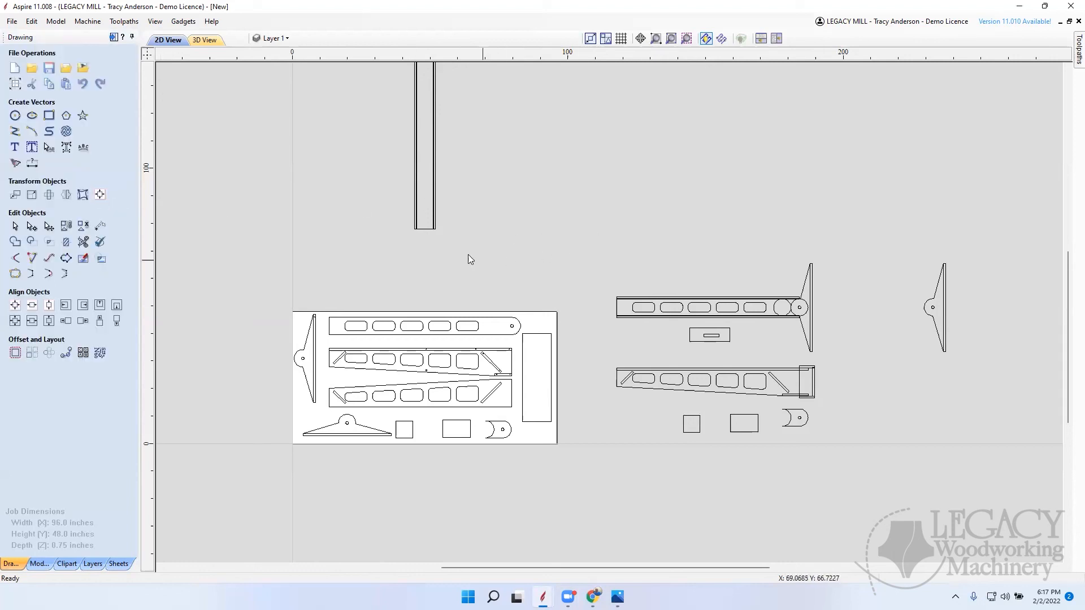
scroll(501, 233, down, 3)
scroll(542, 366, up, 3)
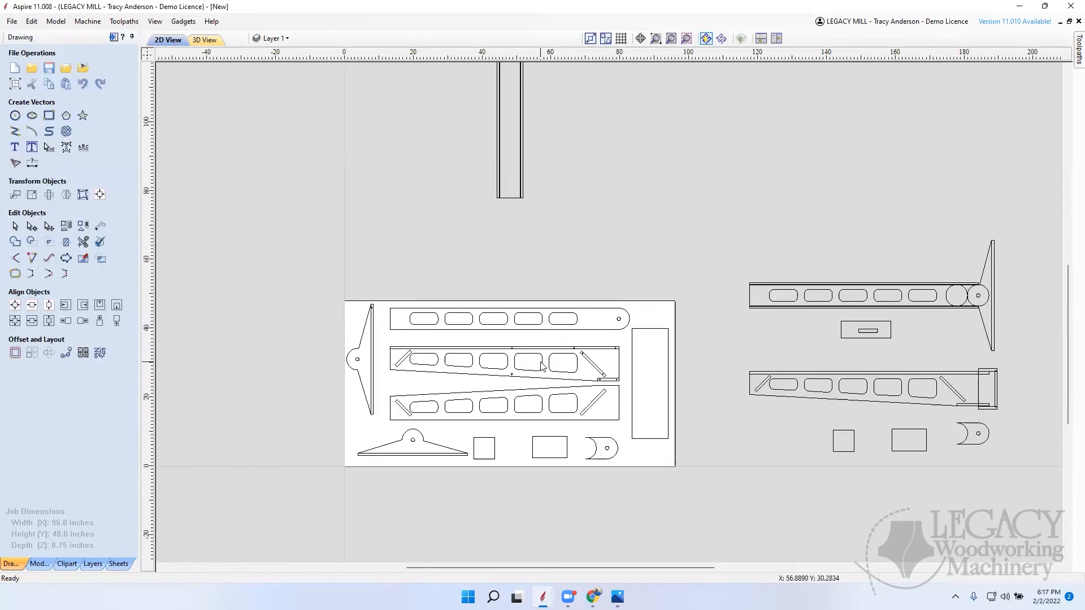